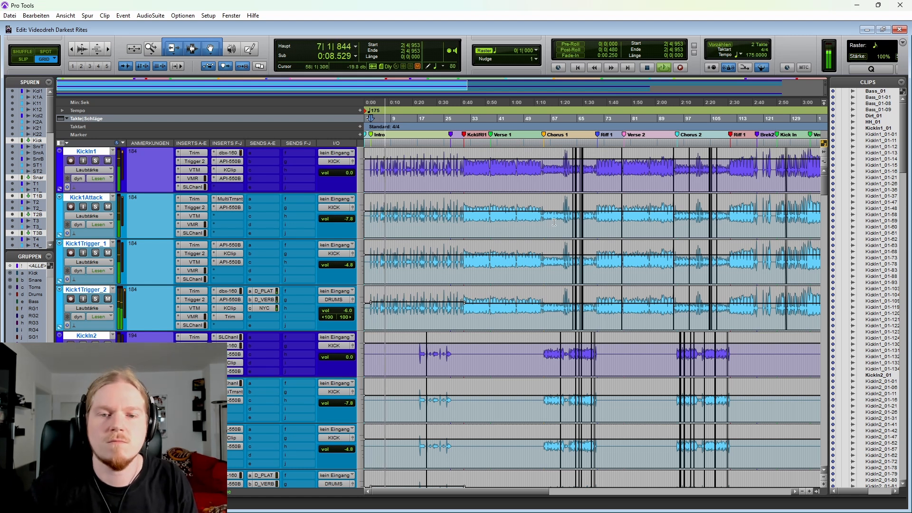
# Step: Play back the song from the Intro through to Chorus 1 and stop
pyautogui.press('t')
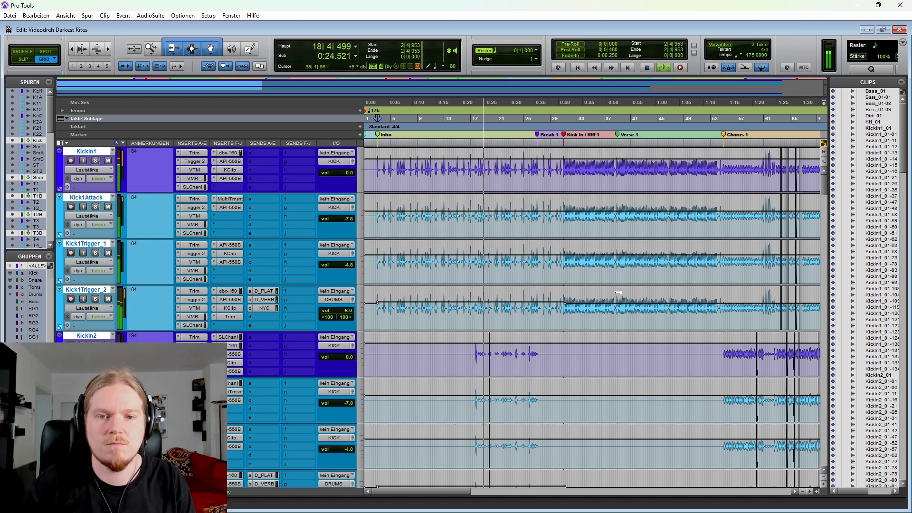
pyautogui.hscroll(3, 519, 237)
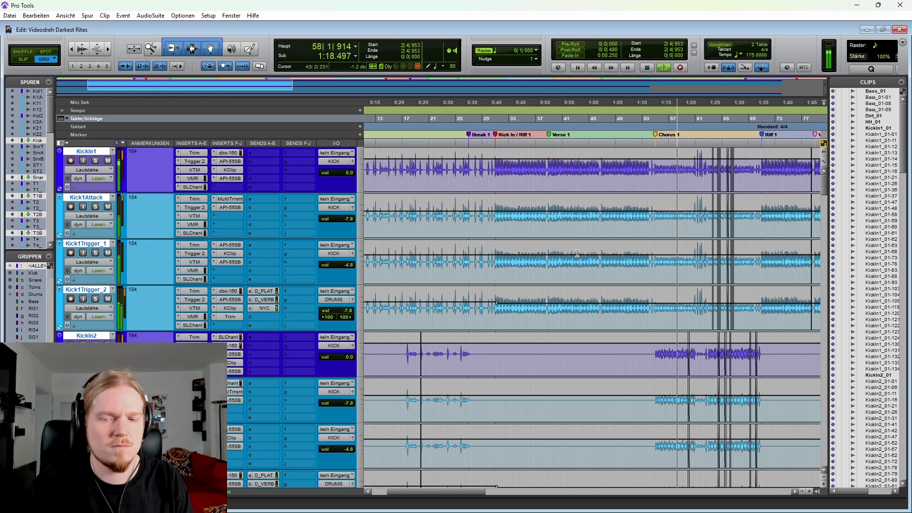
pyautogui.press('space')
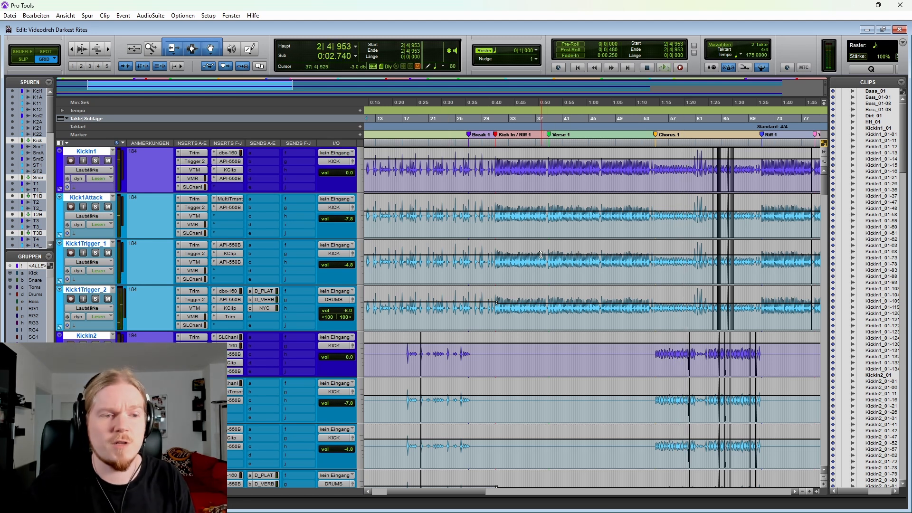
# Step: Play the soloed drum tracks from the Intro marker
pyautogui.press('r')
pyautogui.press('t')
pyautogui.press('t')
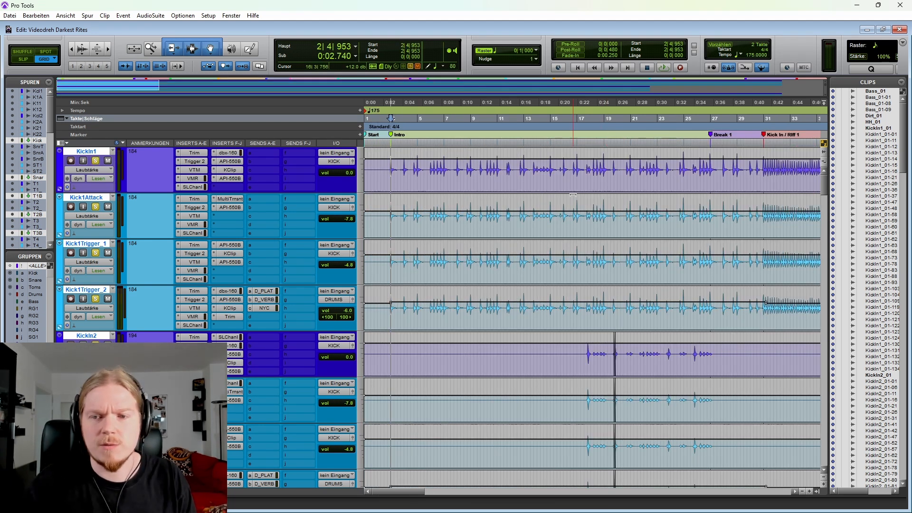
pyautogui.press('r')
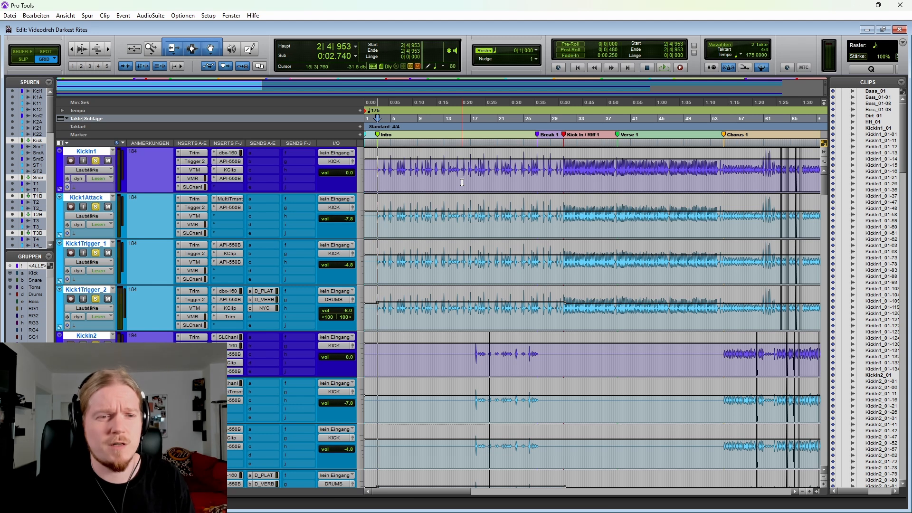
pyautogui.press('r')
pyautogui.press('r')
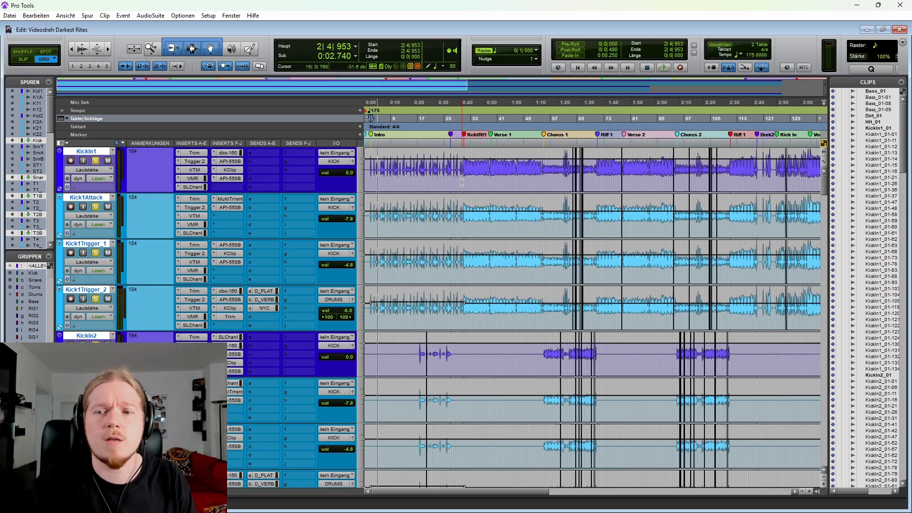
pyautogui.press('t')
pyautogui.press('t')
pyautogui.press('t')
pyautogui.press('space')
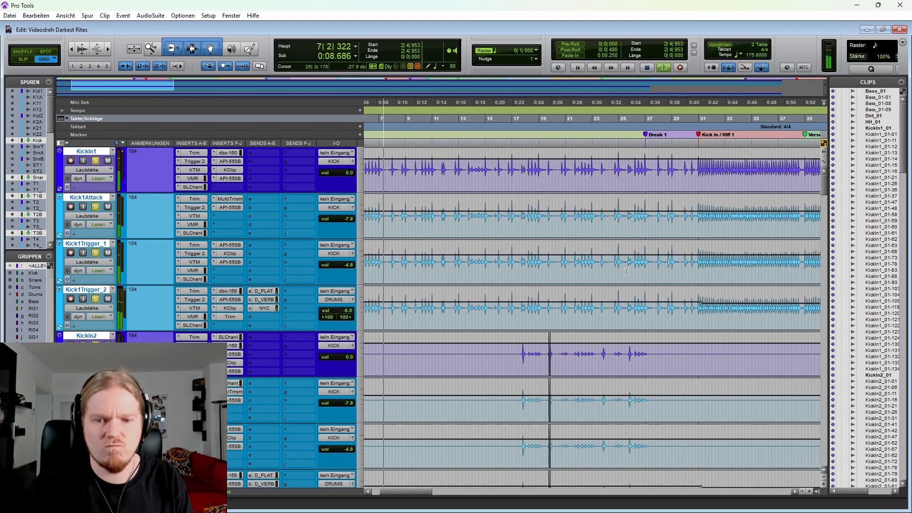
# Step: Look through the kick, snare and tom tracks during playback and stop it
pyautogui.scroll(-7, 632, 255)
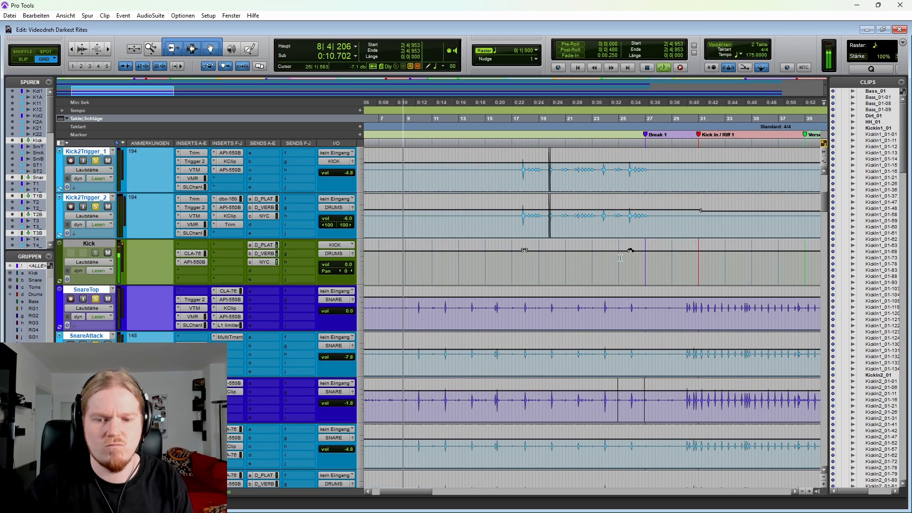
pyautogui.scroll(-10, 632, 319)
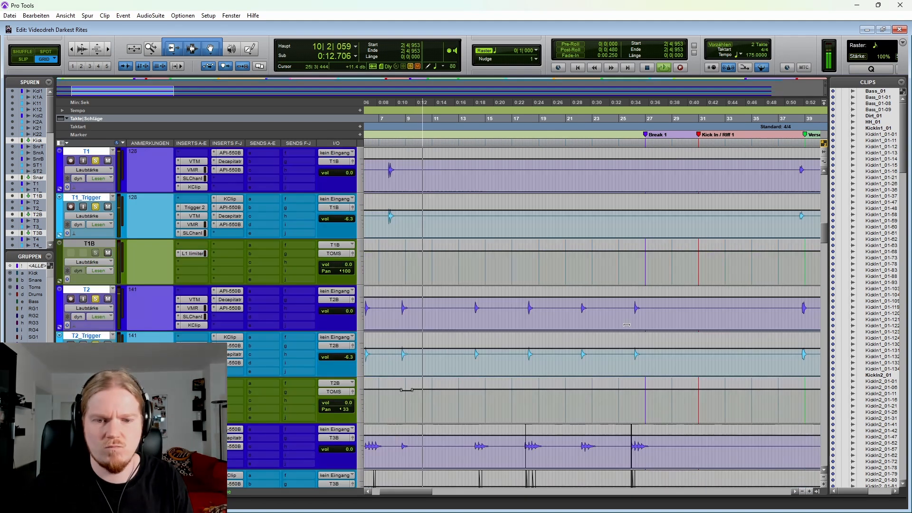
pyautogui.press('r')
pyautogui.press('space')
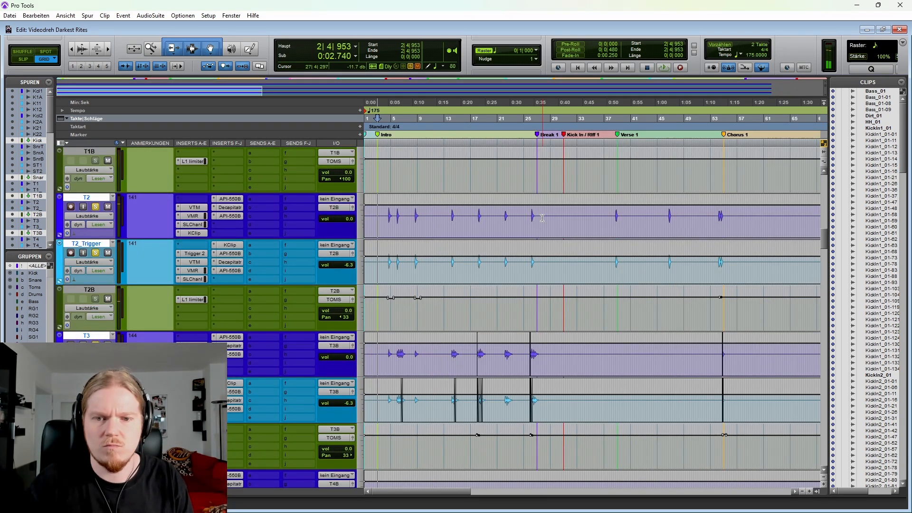
# Step: Play the soloed drums from the Kick In / Riff 1 section into Verse 1 and stop
pyautogui.scroll(15, 552, 219)
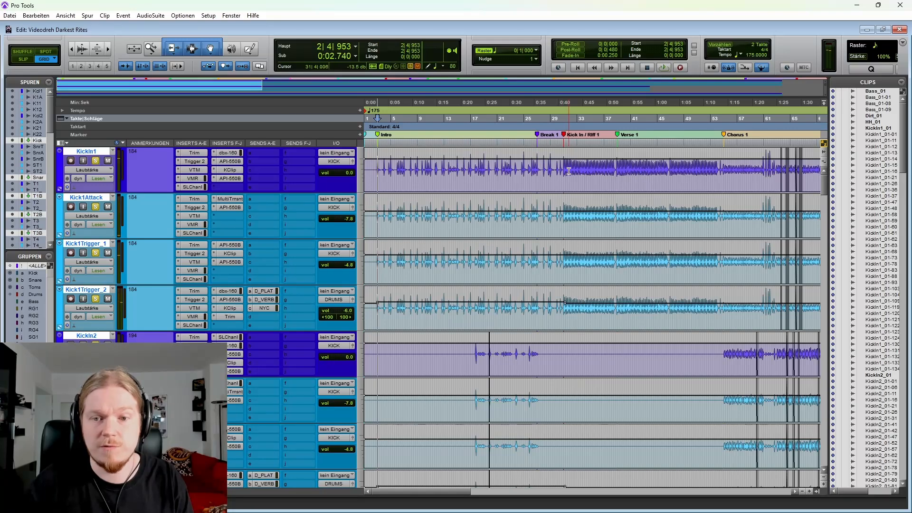
pyautogui.click(569, 171)
pyautogui.press('t')
pyautogui.press('t')
pyautogui.press('r')
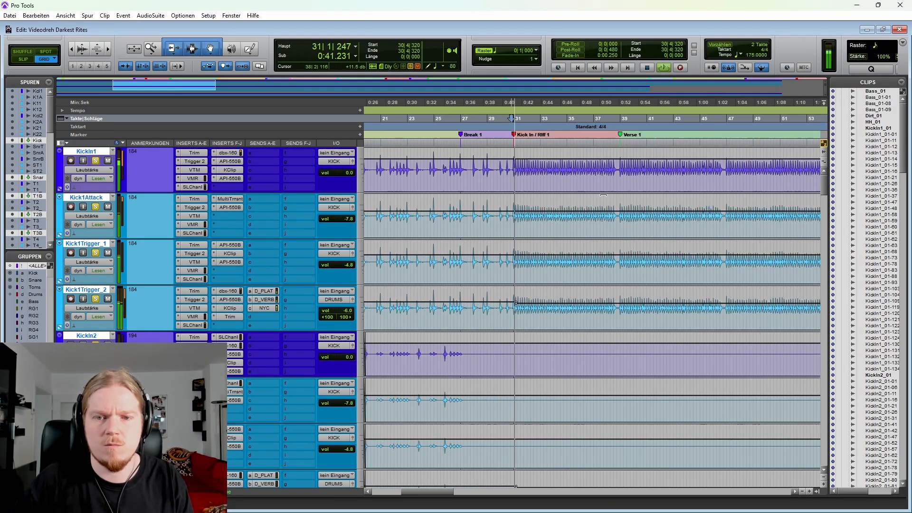
pyautogui.press('r')
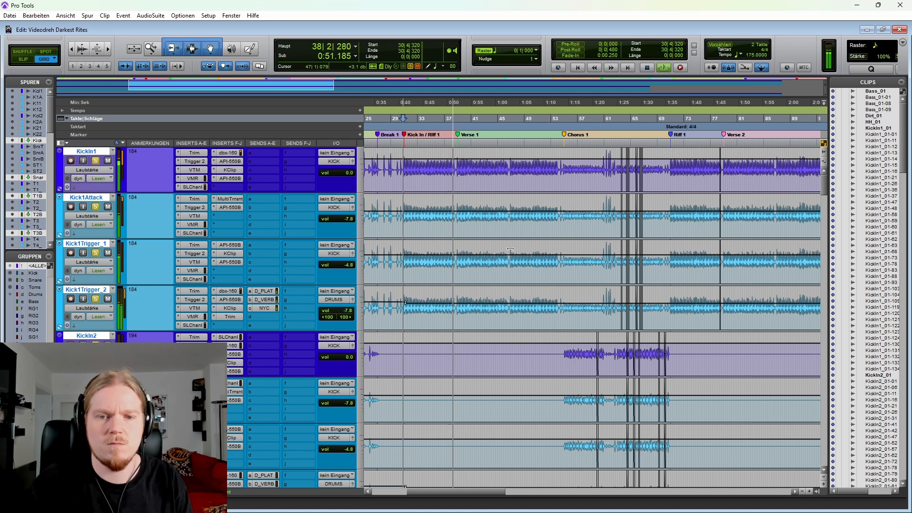
pyautogui.press('space')
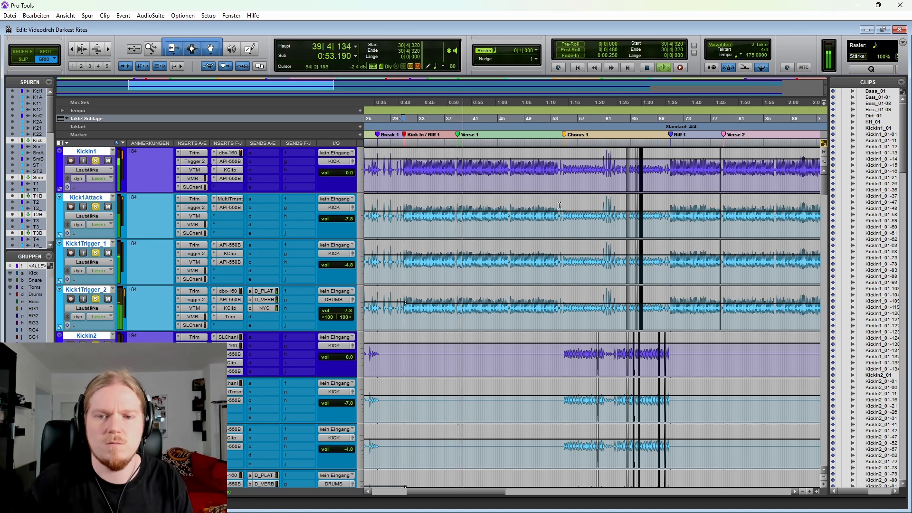
# Step: Switch the kick tracks' view from volume to the Trigger 2 detail automation
pyautogui.hotkey('alt', 'a')
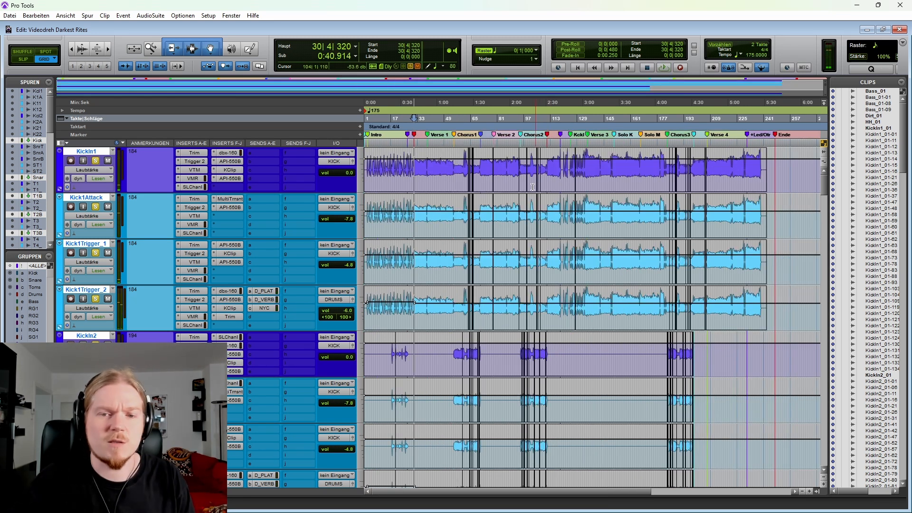
pyautogui.hotkey('ctrl', ']')
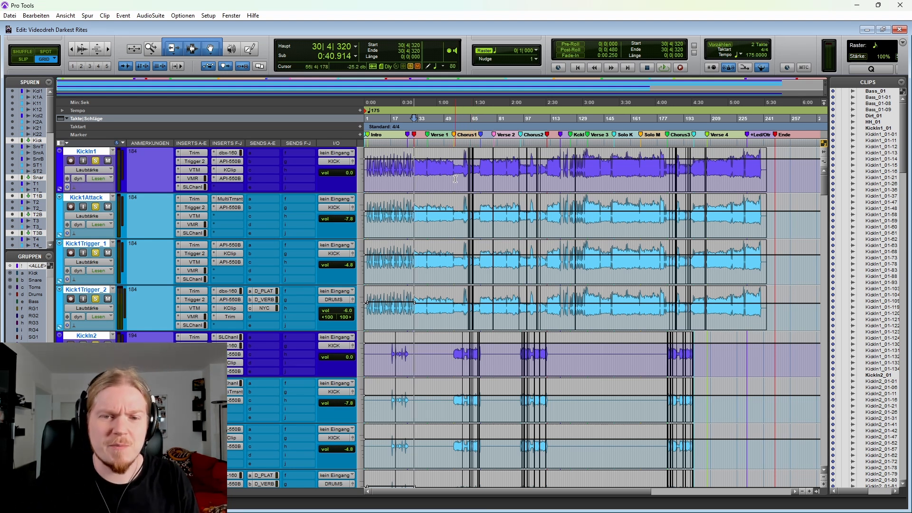
pyautogui.click(104, 170)
pyautogui.moveTo(144, 254)
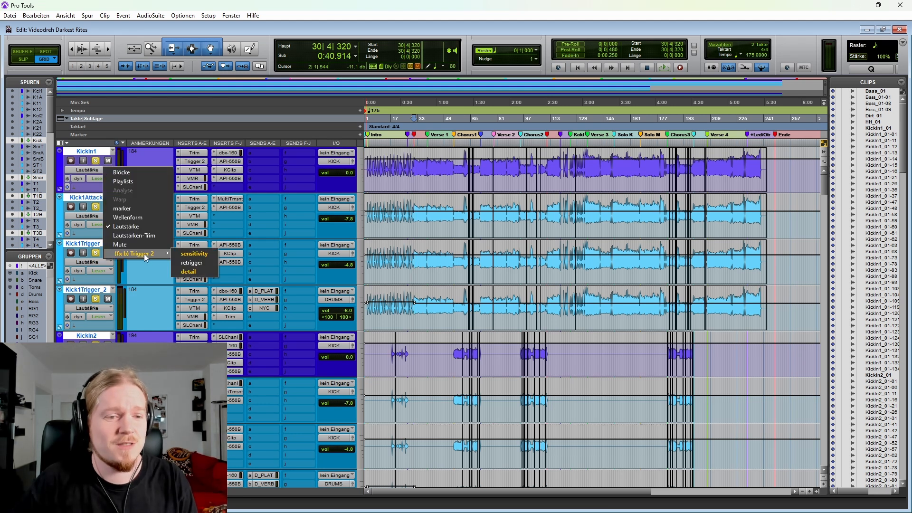
pyautogui.click(204, 273)
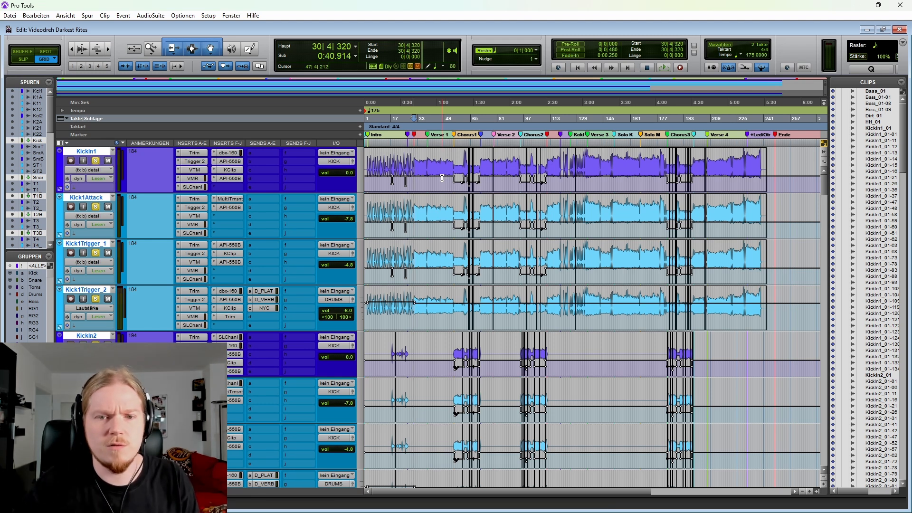
# Step: Place the cursor at bar 55, the start of Chorus 1, and examine the detail automation on the Kick 1 and Kick 2 tracks
pyautogui.click(454, 161)
pyautogui.press('t')
pyautogui.press('t')
pyautogui.press('t')
pyautogui.hscroll(2, 573, 163)
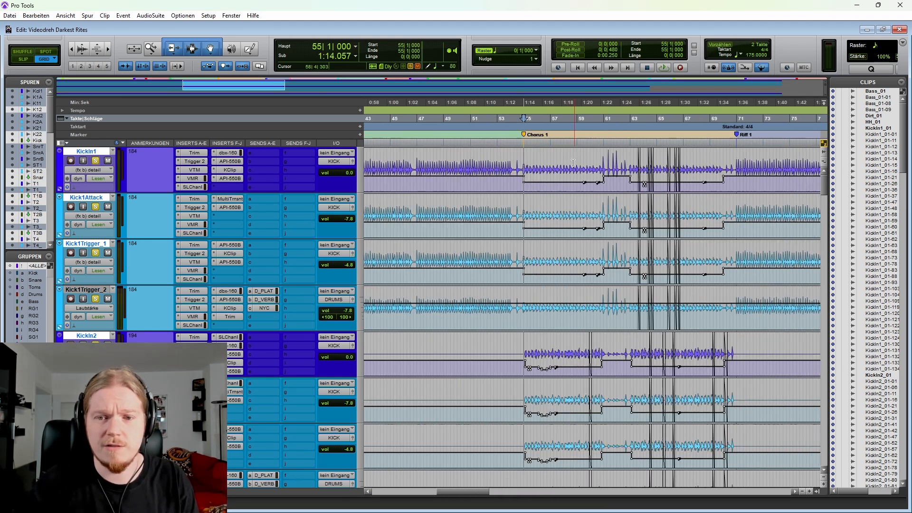
pyautogui.hscroll(2, 509, 239)
pyautogui.scroll(-1, 565, 317)
pyautogui.press('r')
pyautogui.press('r')
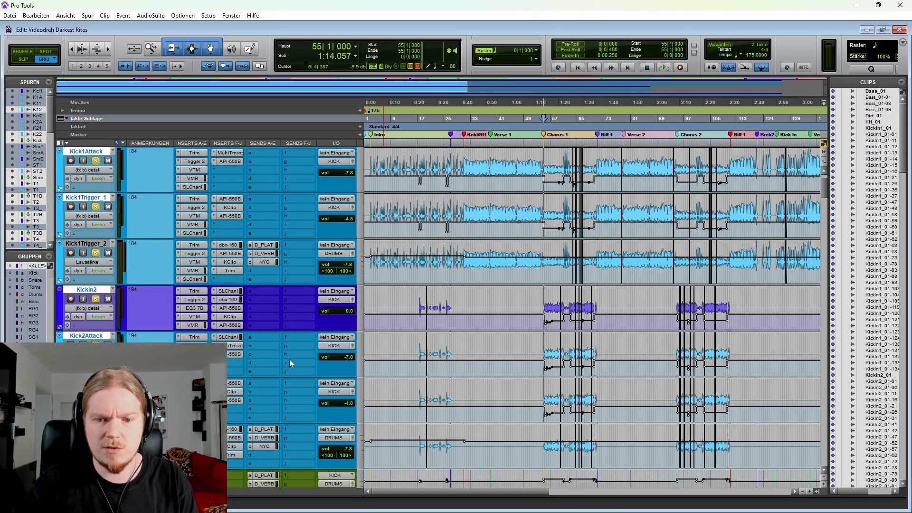
pyautogui.press('t')
pyautogui.press('t')
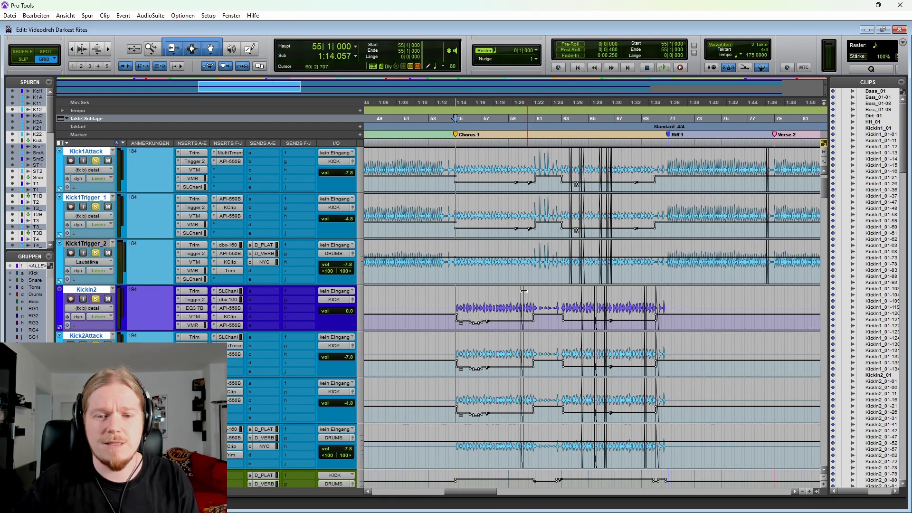
pyautogui.scroll(1, 234, 186)
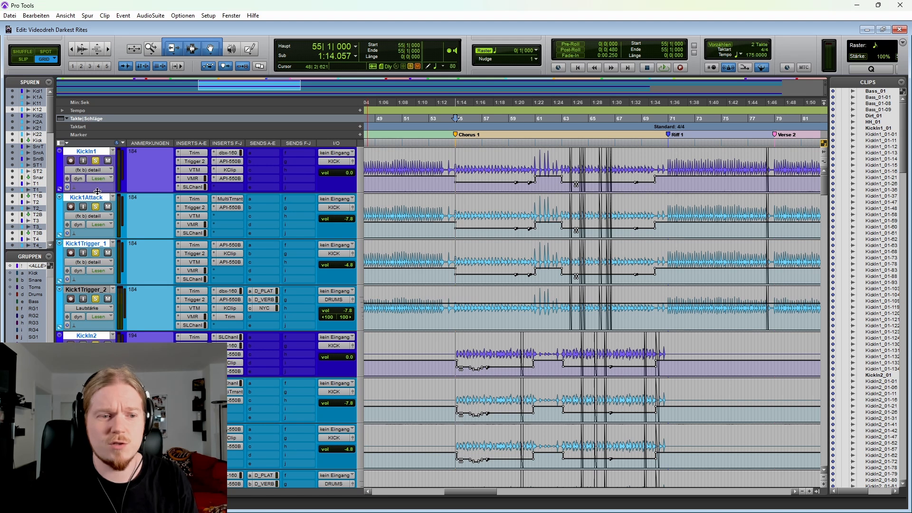
# Step: Open the Trigger 2 plug-in on KickIn1 and move its window clear of the Kick 1 tracks
pyautogui.click(200, 164)
pyautogui.moveTo(493, 126); pyautogui.dragTo(230, 341)
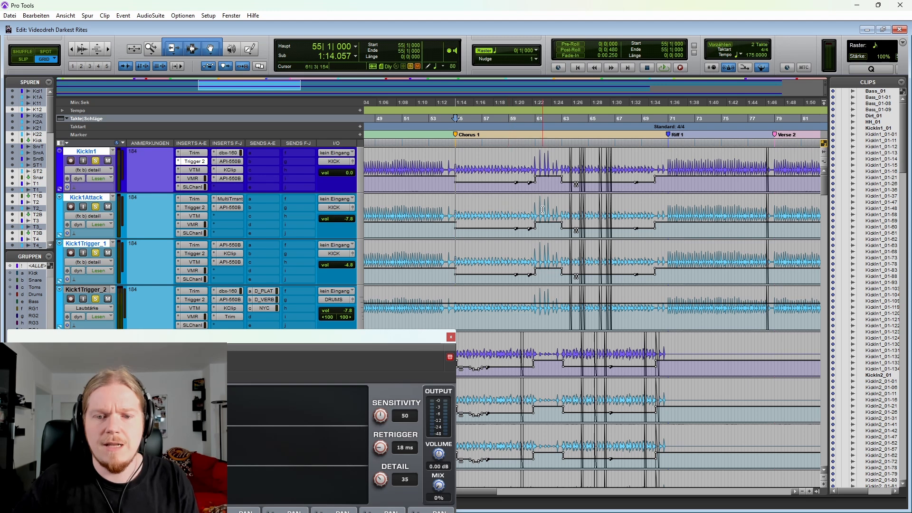
# Step: Play from bar 53 into Chorus 1 while watching the automated detail setting in Trigger 2
pyautogui.hscroll(-3, 543, 210)
pyautogui.press('t')
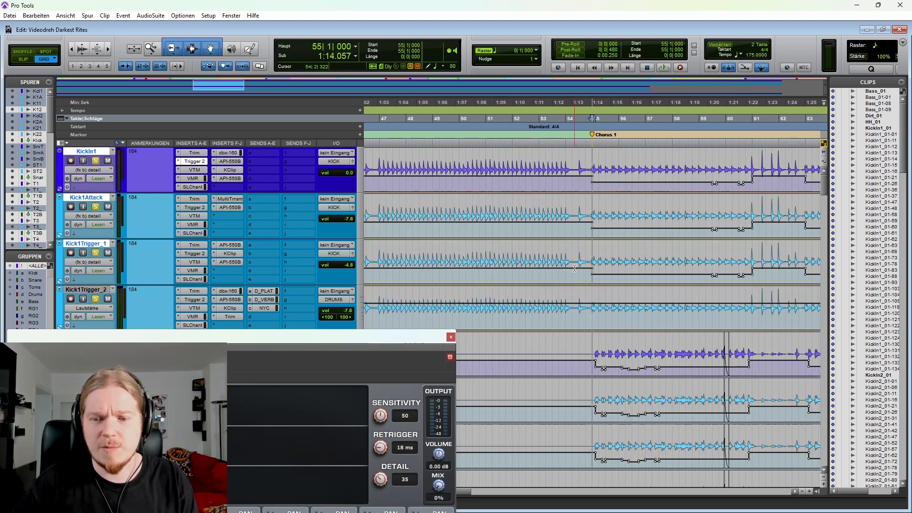
pyautogui.press('r')
pyautogui.press('r')
pyautogui.press('r')
pyautogui.press('r')
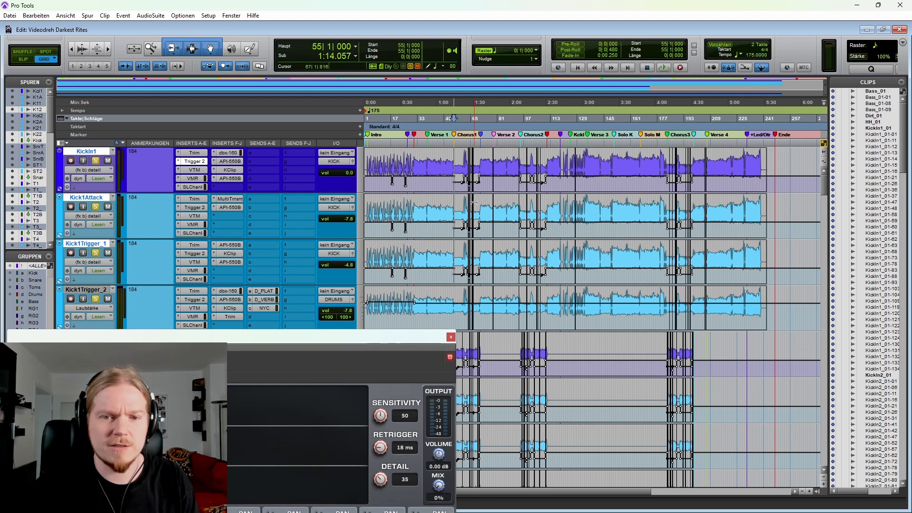
pyautogui.press('t')
pyautogui.press('t')
pyautogui.press('t')
pyautogui.press('t')
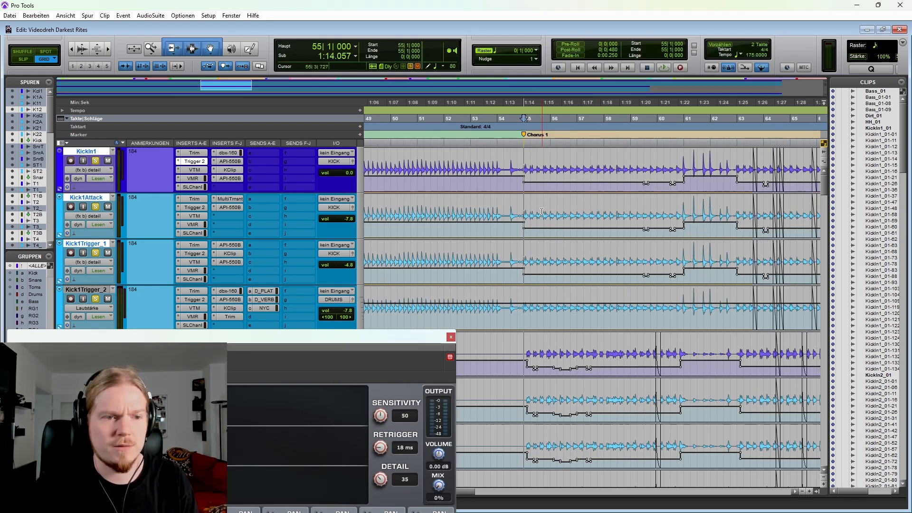
pyautogui.hscroll(3, 561, 189)
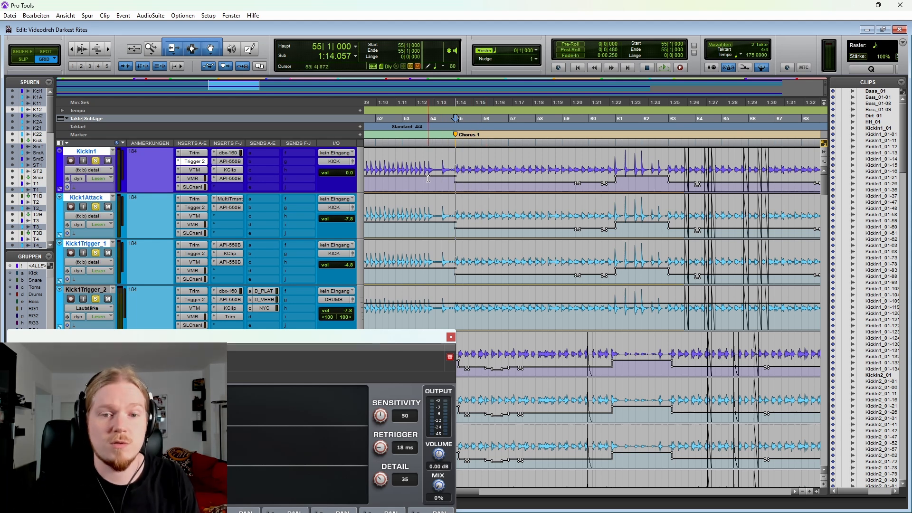
pyautogui.press('space')
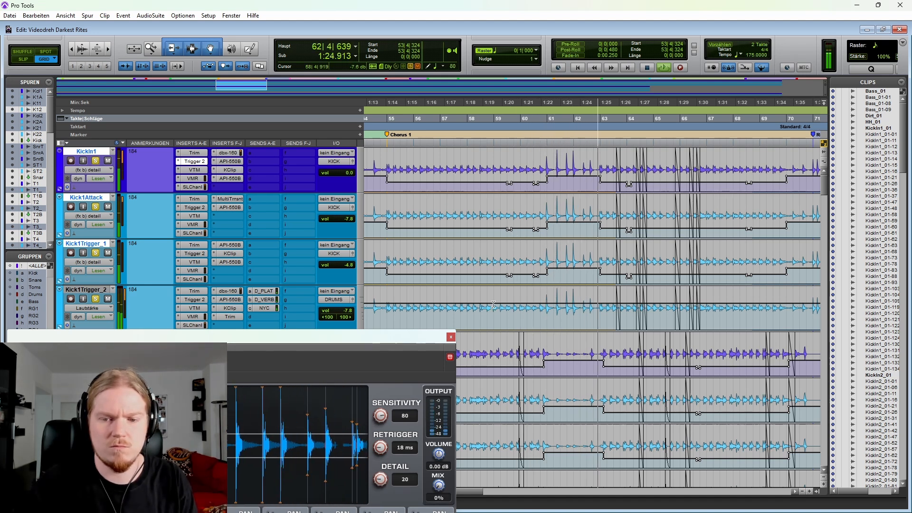
pyautogui.hscroll(1, 582, 302)
pyautogui.scroll(-1, 582, 303)
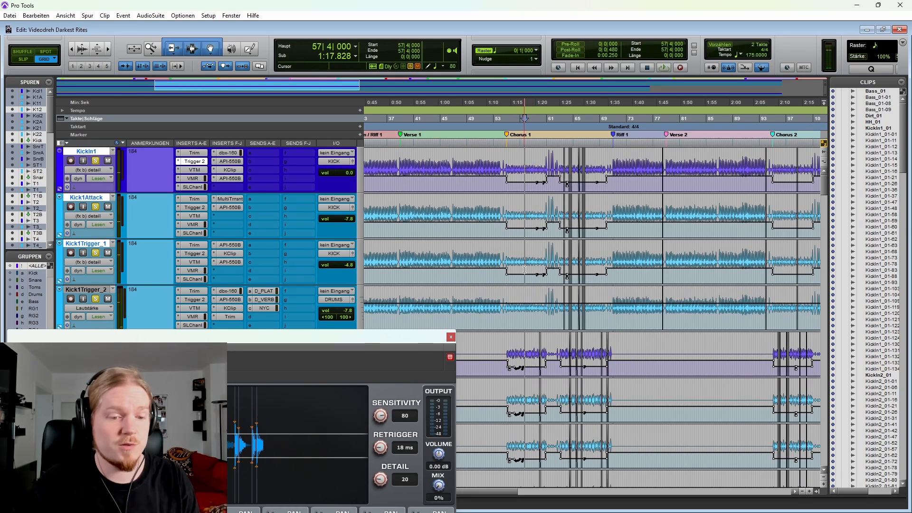
# Step: Review the kick detail automation around Chorus 1 and close the Trigger 2 plug-in window
pyautogui.click(525, 270)
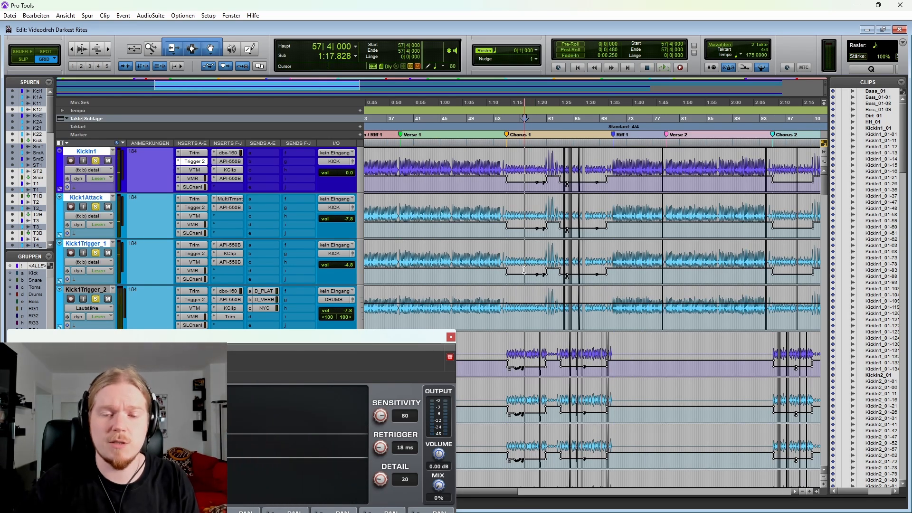
pyautogui.scroll(1, 525, 270)
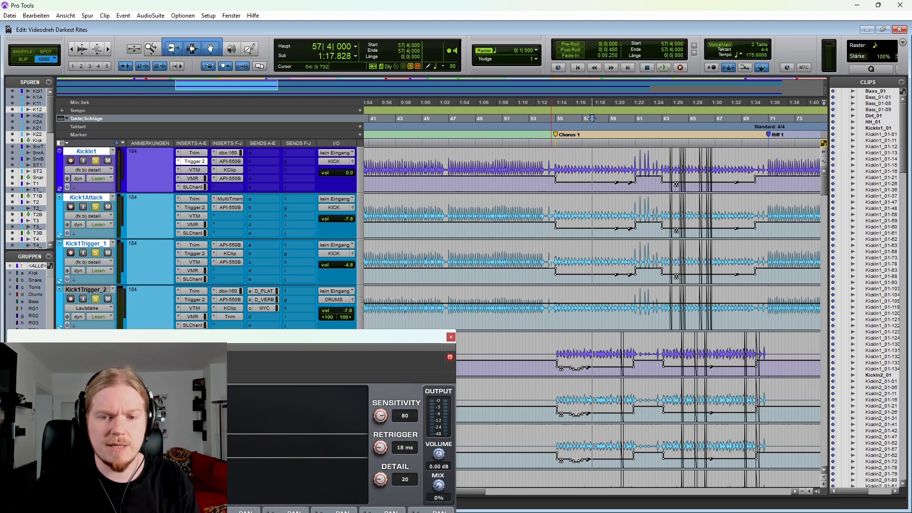
pyautogui.hscroll(3, 551, 264)
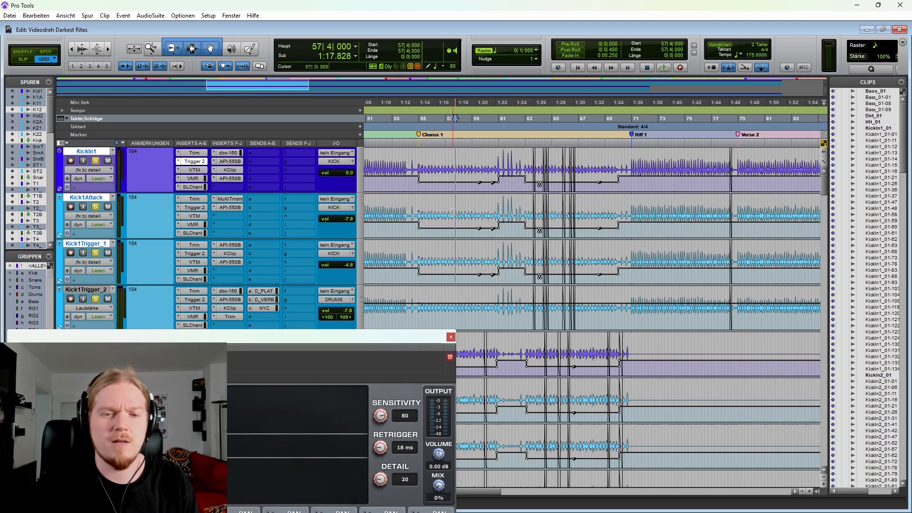
pyautogui.hscroll(-2, 486, 215)
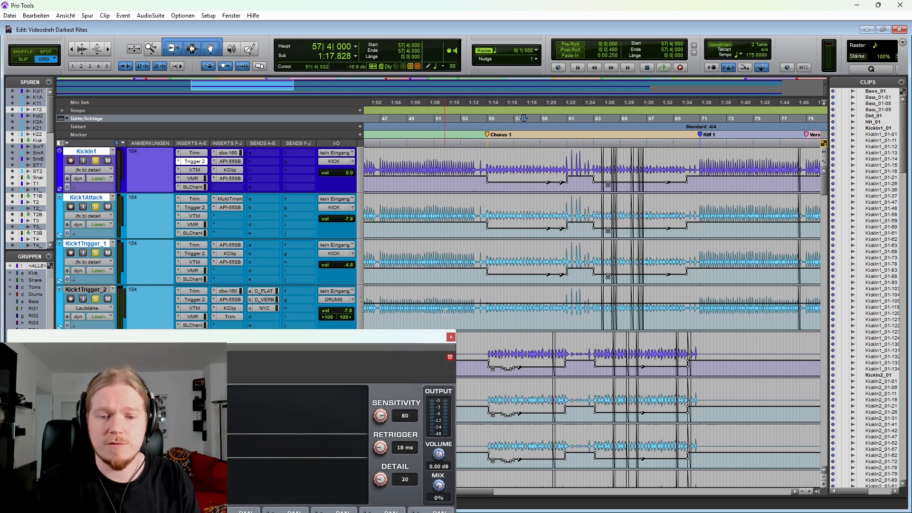
pyautogui.click(451, 337)
# Step: Play the soloed drums from bar 52, beat 3, across the transition into Chorus 1
pyautogui.press('t')
pyautogui.press('t')
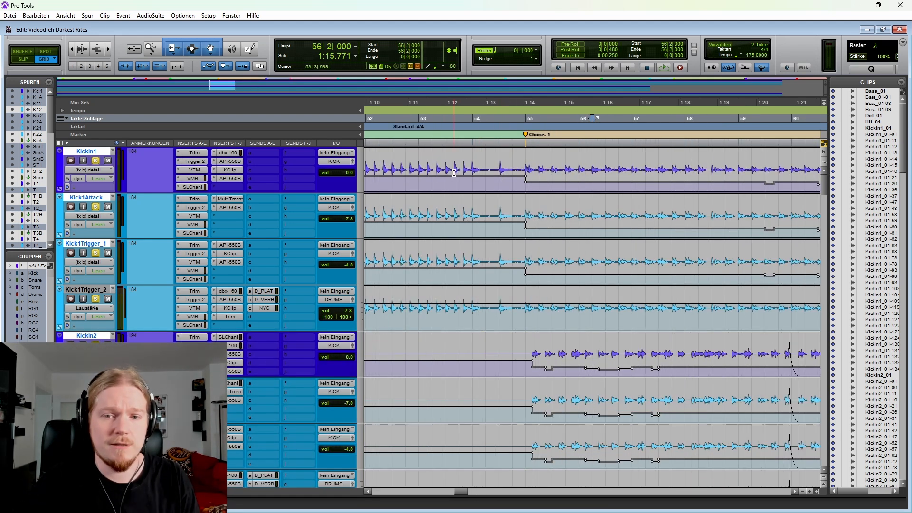
pyautogui.click(392, 190)
pyautogui.press('space')
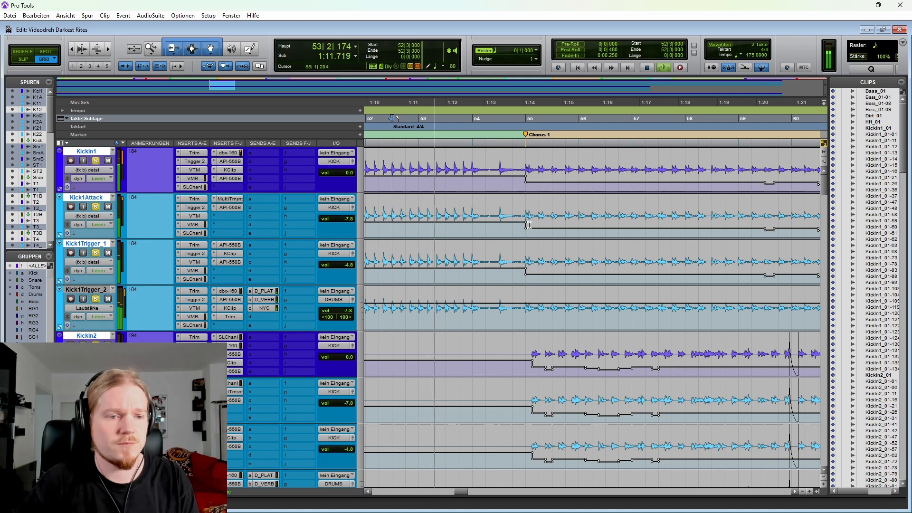
# Step: Stop playback in Chorus 1 and expand the automation lanes of the green Kick bus track
pyautogui.press('r')
pyautogui.press('r')
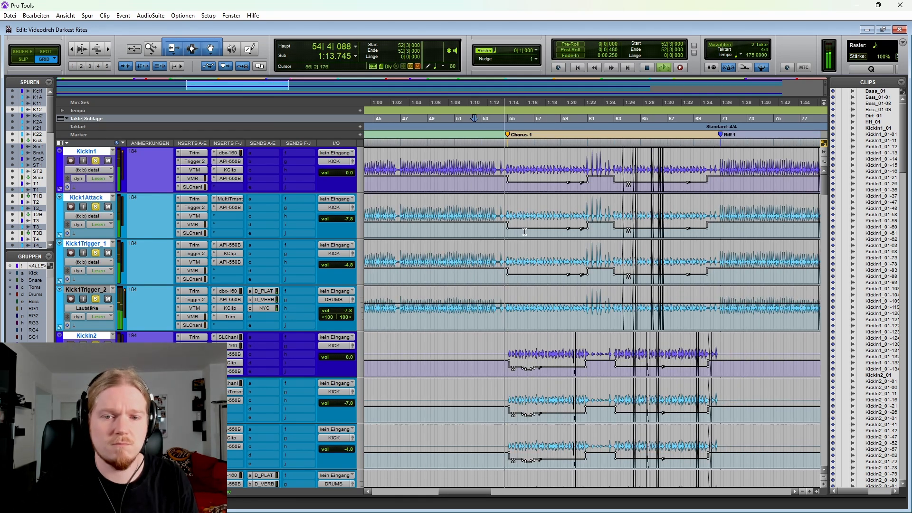
pyautogui.hscroll(3, 503, 230)
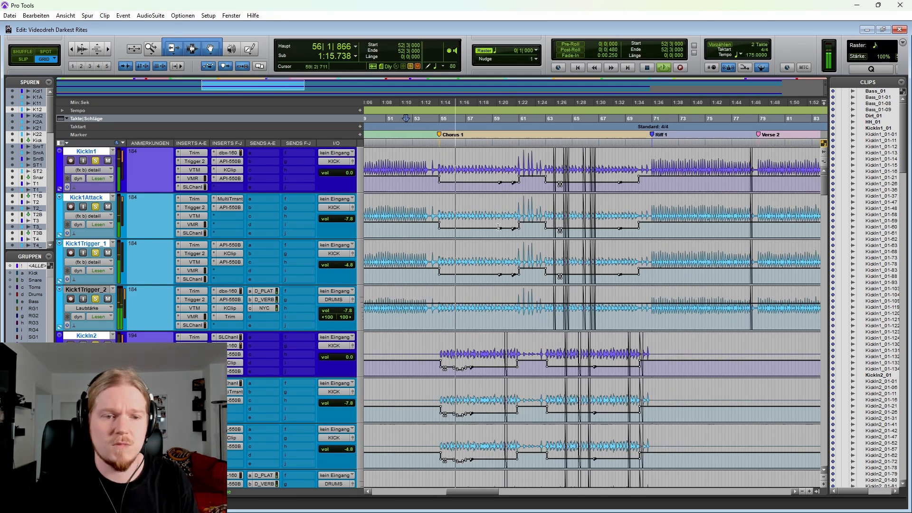
pyautogui.press('space')
pyautogui.scroll(-5, 170, 276)
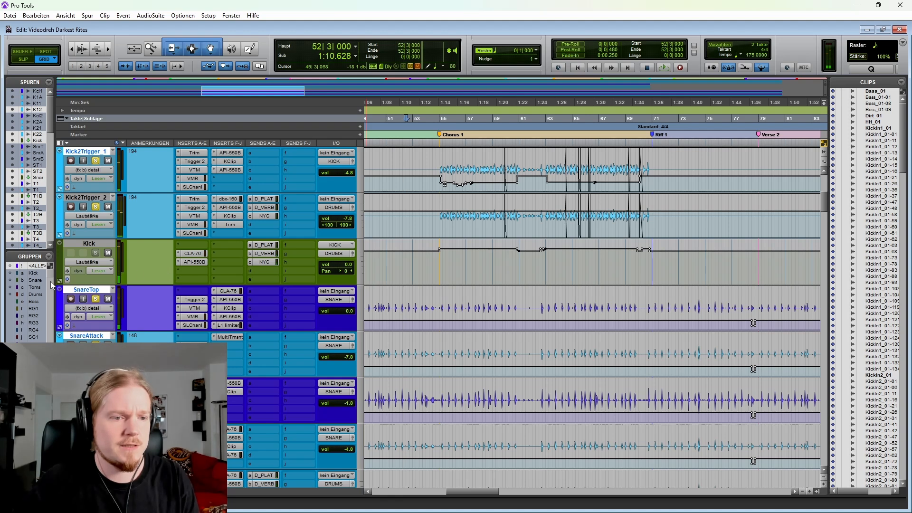
pyautogui.click(60, 282)
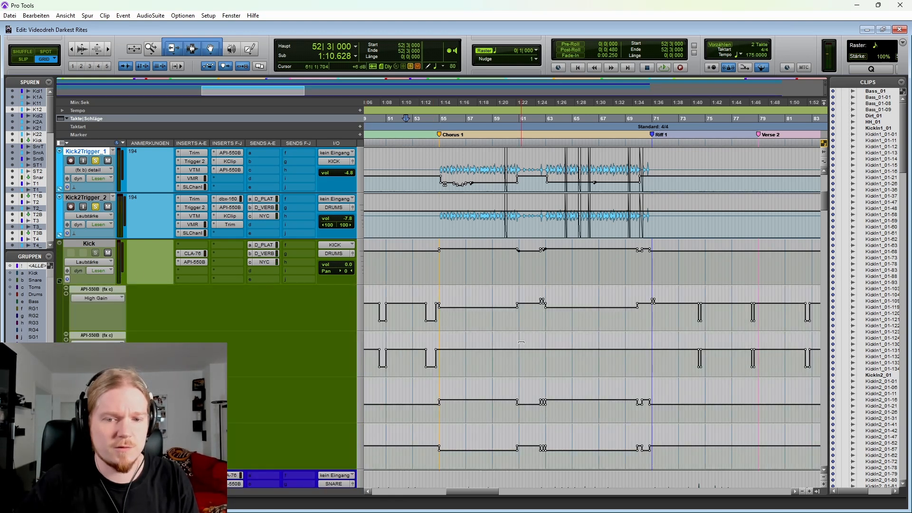
# Step: Play the soloed drums from bar 53 into Chorus 1 with the Kick 2 tracks and Kick bus automation in view
pyautogui.press('r')
pyautogui.press('t')
pyautogui.press('t')
pyautogui.hscroll(3, 527, 267)
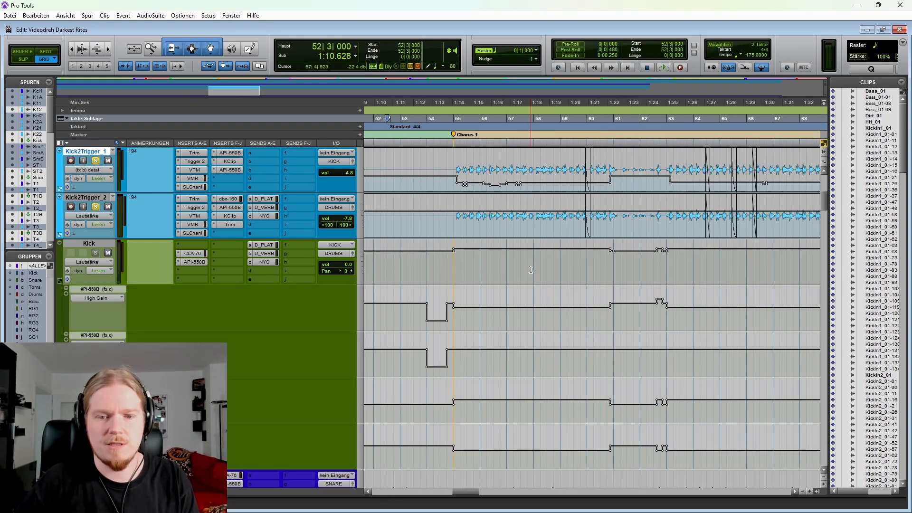
pyautogui.press('r')
pyautogui.click(496, 223)
pyautogui.scroll(4, 496, 224)
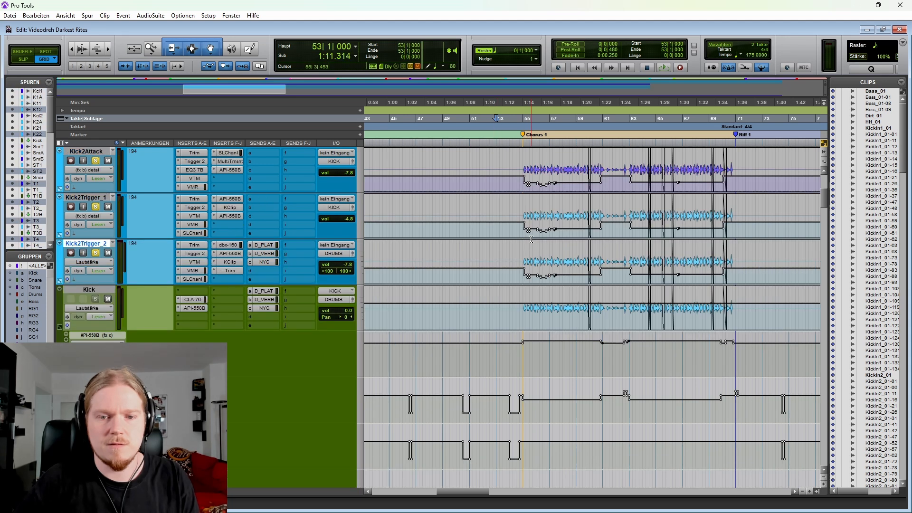
pyautogui.scroll(-2, 253, 217)
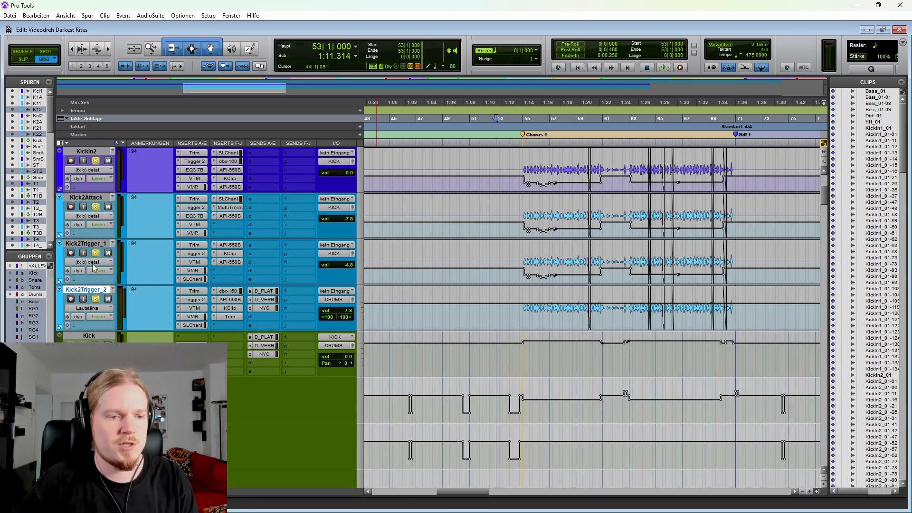
pyautogui.press('t')
pyautogui.press('space')
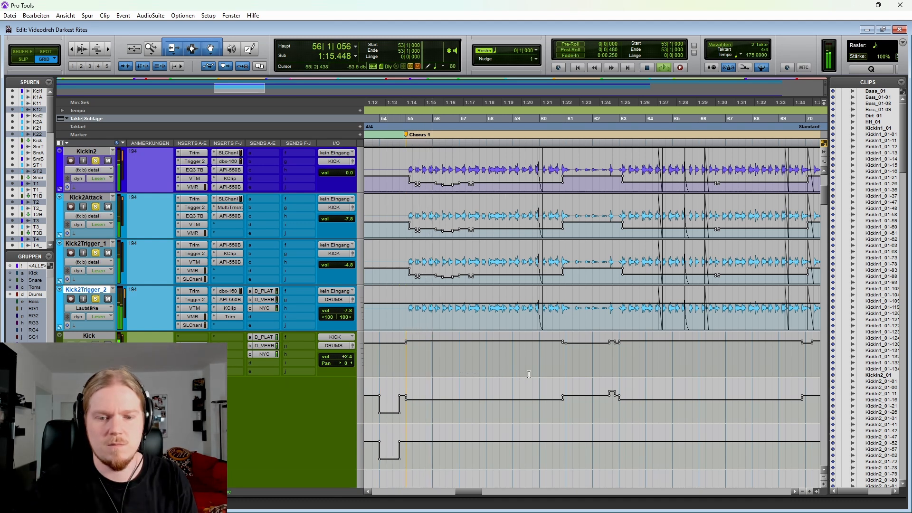
# Step: Highlight the Chorus 1 stretch in the Kick bus's API-550B High Gain lane and its lower automation lanes
pyautogui.press('r')
pyautogui.scroll(-1, 509, 361)
pyautogui.hscroll(1, 504, 349)
pyautogui.scroll(-1, 500, 340)
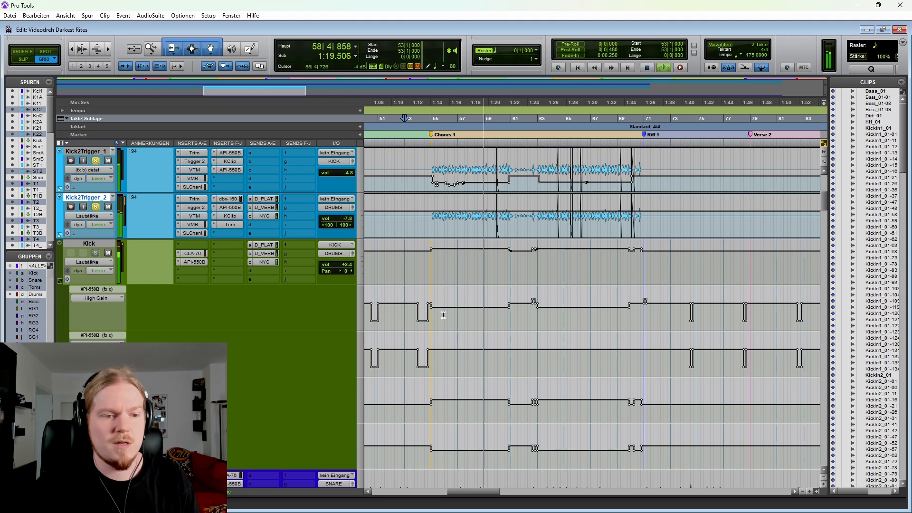
pyautogui.moveTo(444, 314); pyautogui.dragTo(494, 312)
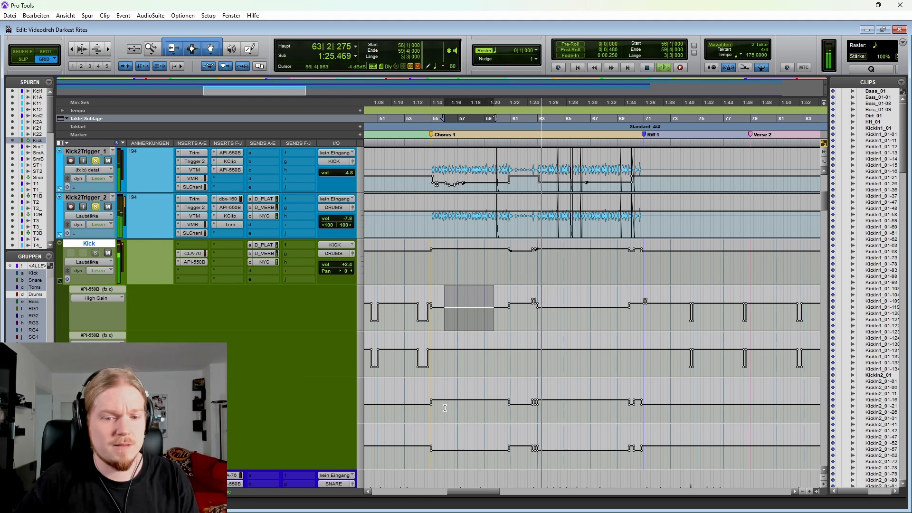
pyautogui.moveTo(445, 408); pyautogui.dragTo(487, 408)
pyautogui.moveTo(452, 444); pyautogui.dragTo(493, 444)
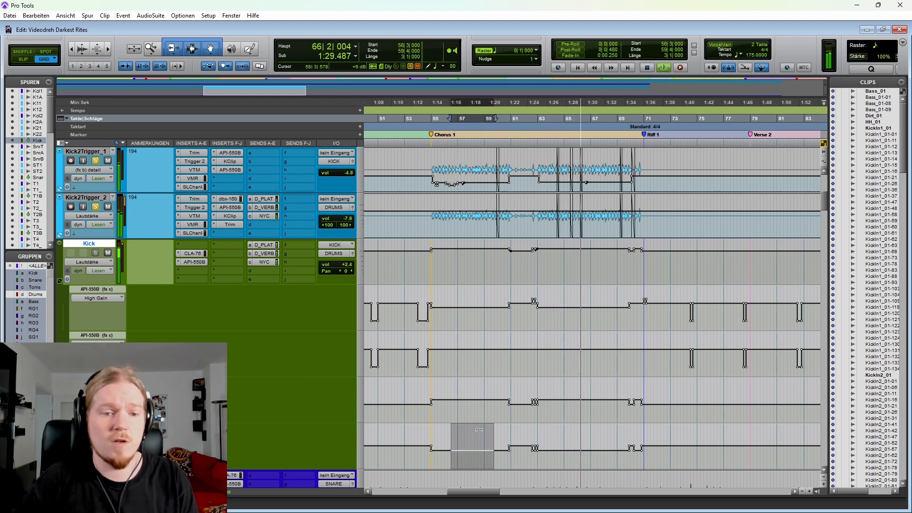
# Step: Open the API-550B equalizer on the Kick bus, move its window clear of the automation lanes and stop playback
pyautogui.click(194, 262)
pyautogui.moveTo(180, 337); pyautogui.dragTo(339, 72)
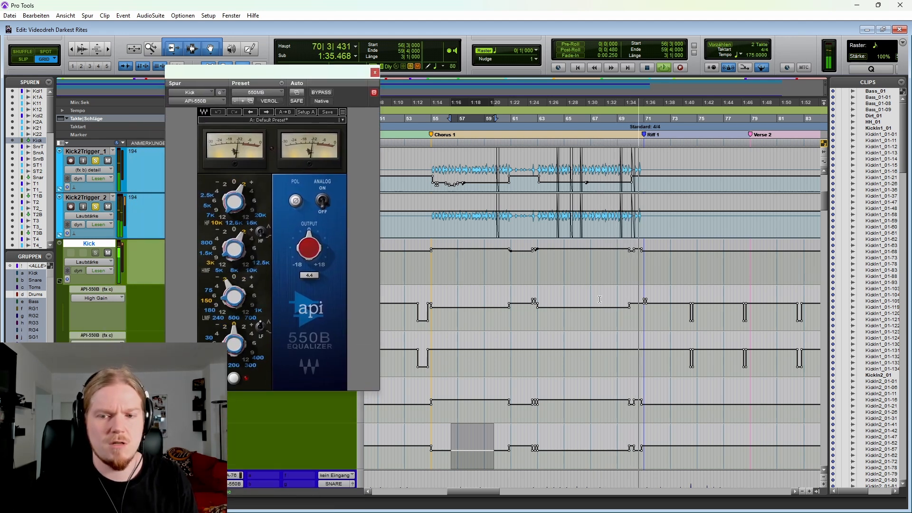
pyautogui.press('space')
# Step: Play a short passage from bar 51, beat 4, before Chorus 1 with the Kick bus API-550B in view
pyautogui.click(482, 266)
pyautogui.hscroll(-2, 473, 264)
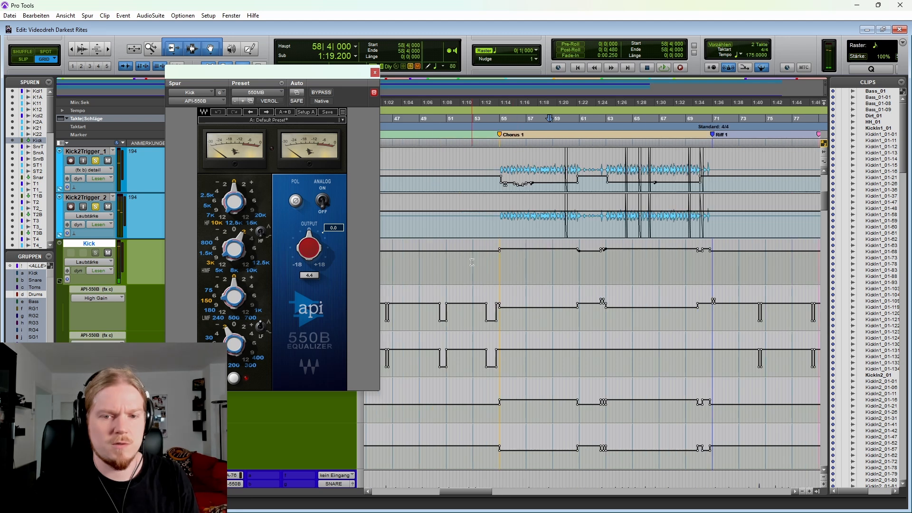
pyautogui.click(469, 262)
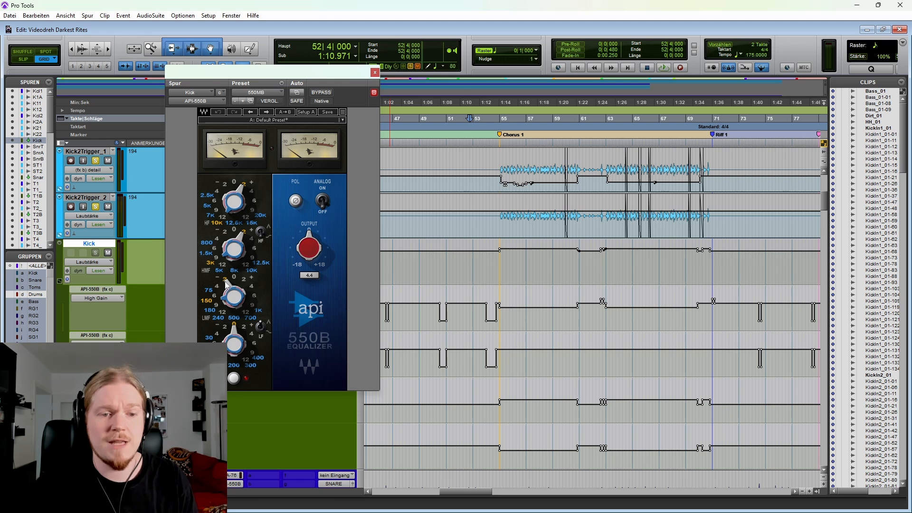
pyautogui.scroll(6, 497, 183)
pyautogui.click(455, 176)
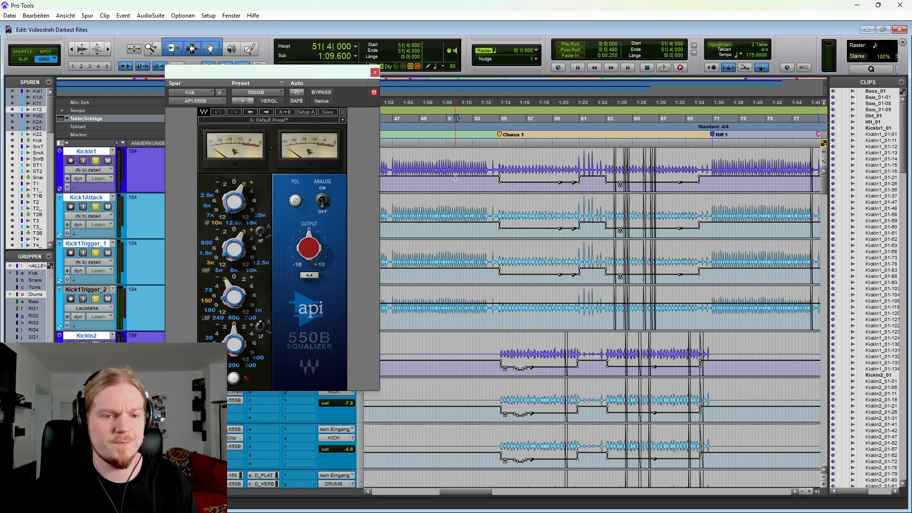
pyautogui.press('space')
pyautogui.press('space')
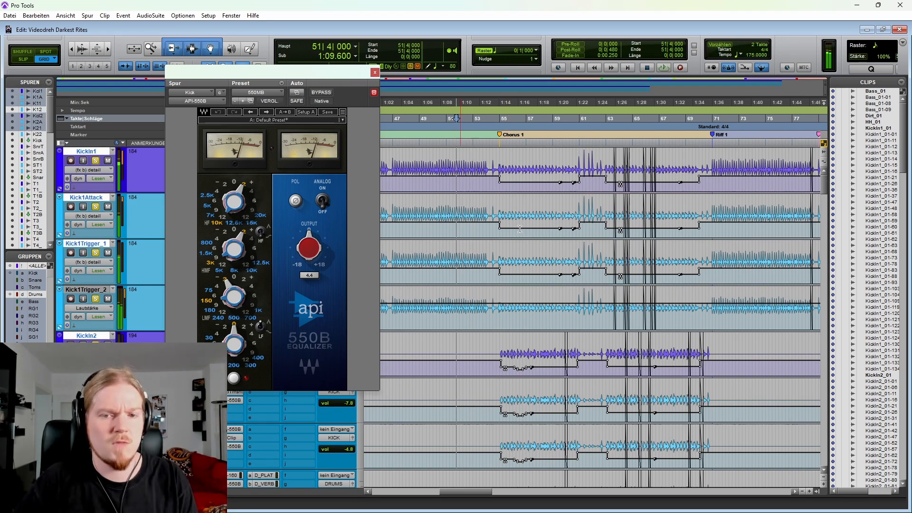
# Step: Play Chorus 1 from bar 56 with the API-550B in view, then close the equalizer window
pyautogui.click(514, 222)
pyautogui.hscroll(3, 492, 233)
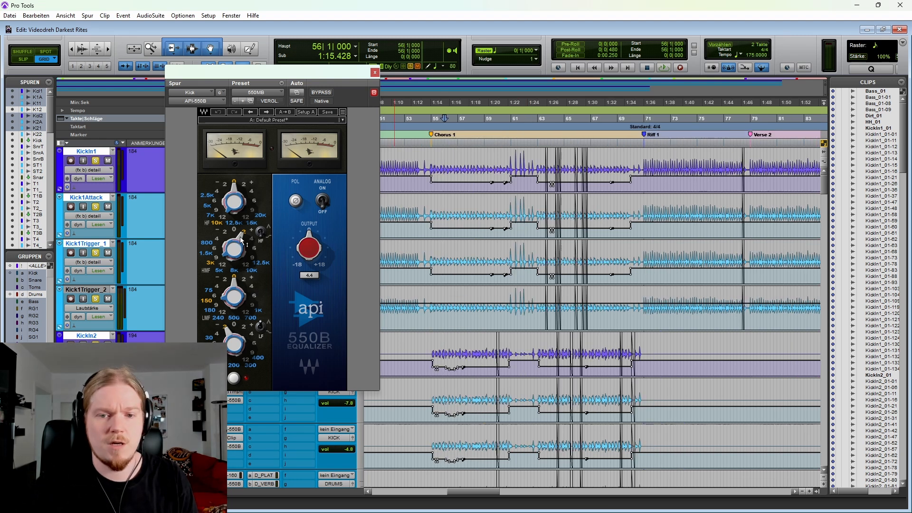
pyautogui.press('space')
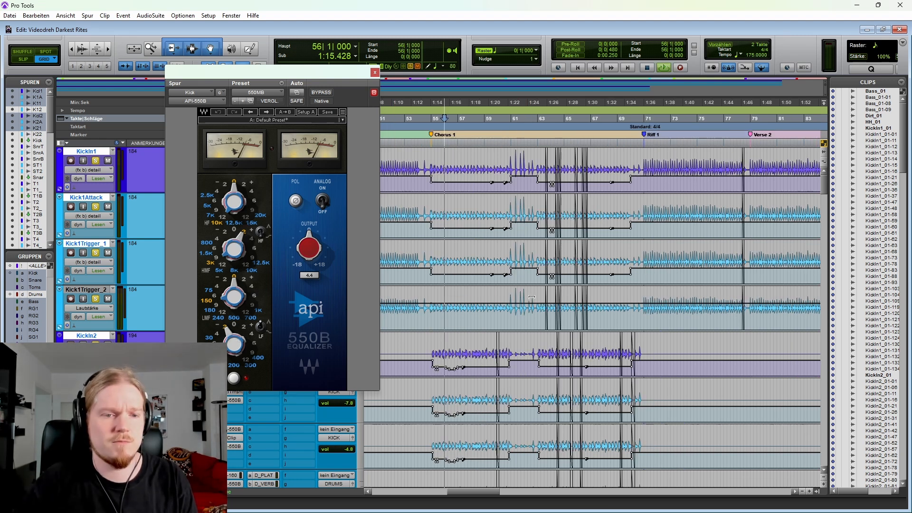
pyautogui.scroll(-1, 555, 287)
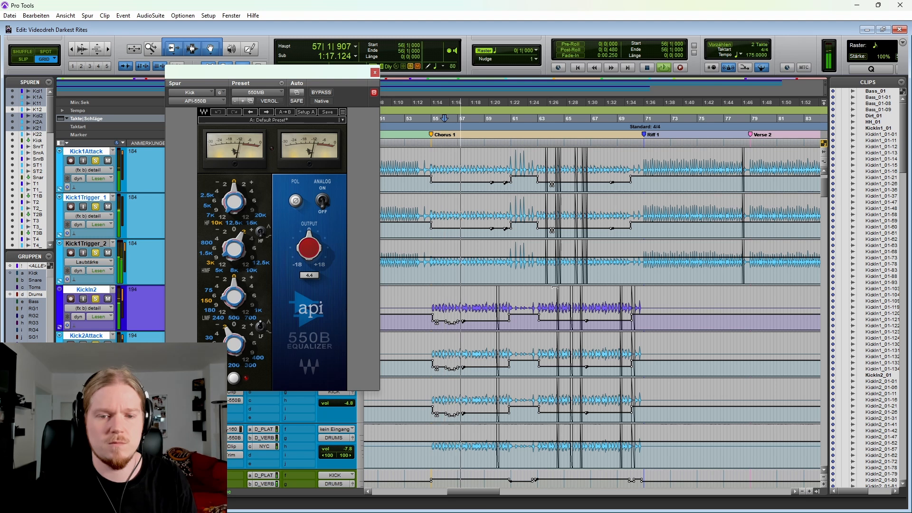
pyautogui.press('space')
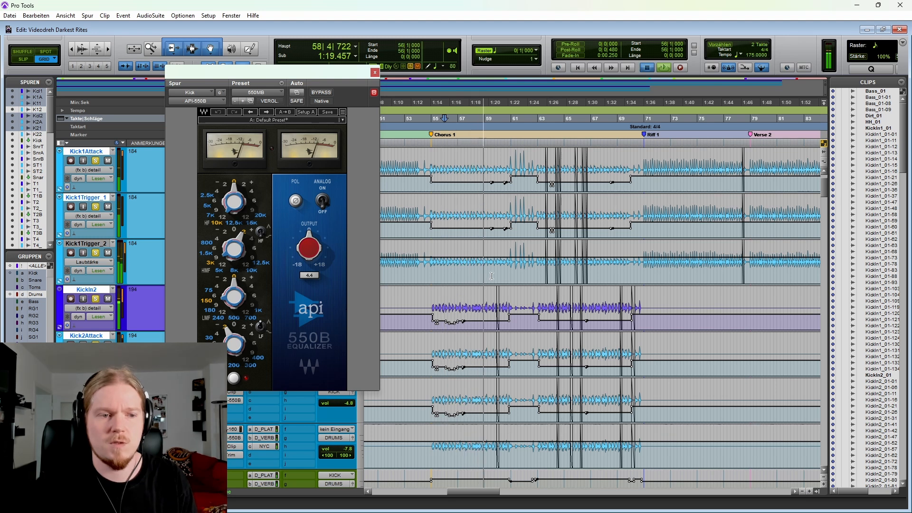
pyautogui.click(375, 72)
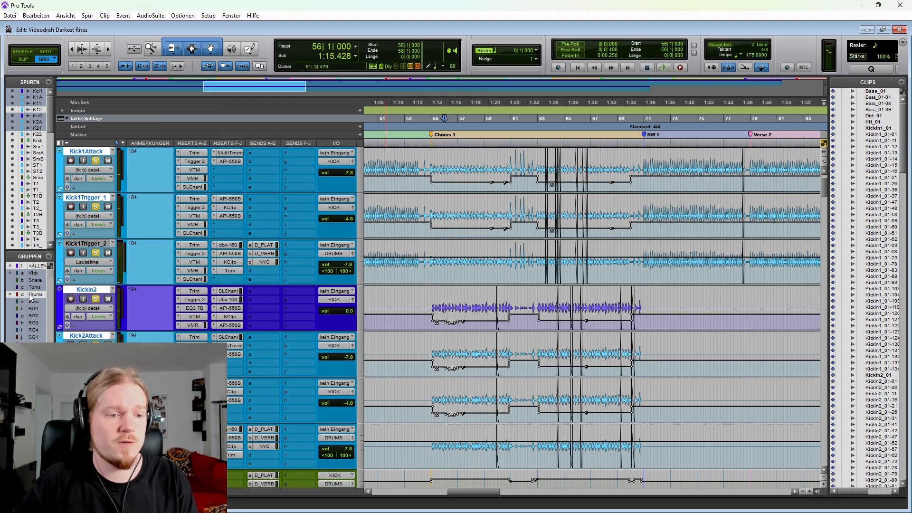
# Step: Play the full mix with the drum solos off from bar 52, beat 2, into Chorus 1
pyautogui.press('r')
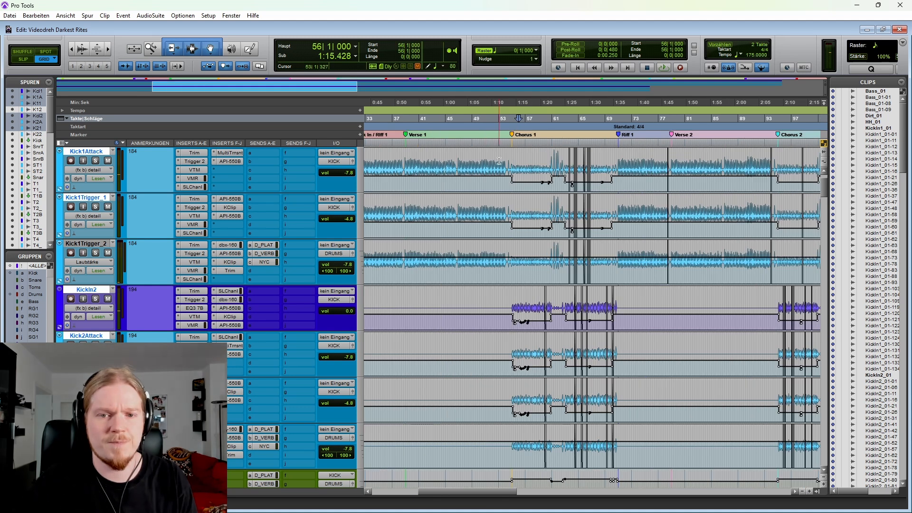
pyautogui.click(494, 164)
pyautogui.press('t')
pyautogui.press('t')
pyautogui.press('space')
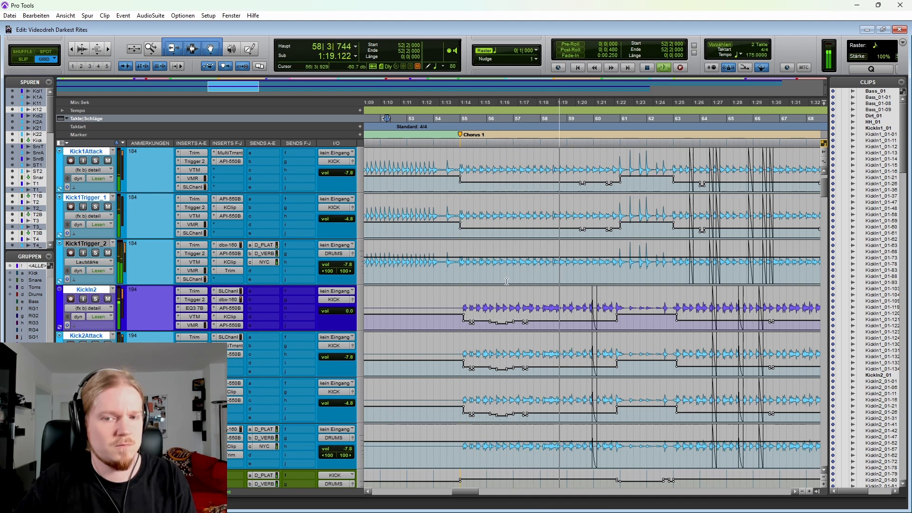
pyautogui.press('space')
# Step: Set the Kick bus automation mode to off (aus) and play from bar 52, beat 3, into Chorus 1 for comparison
pyautogui.scroll(-5, 494, 282)
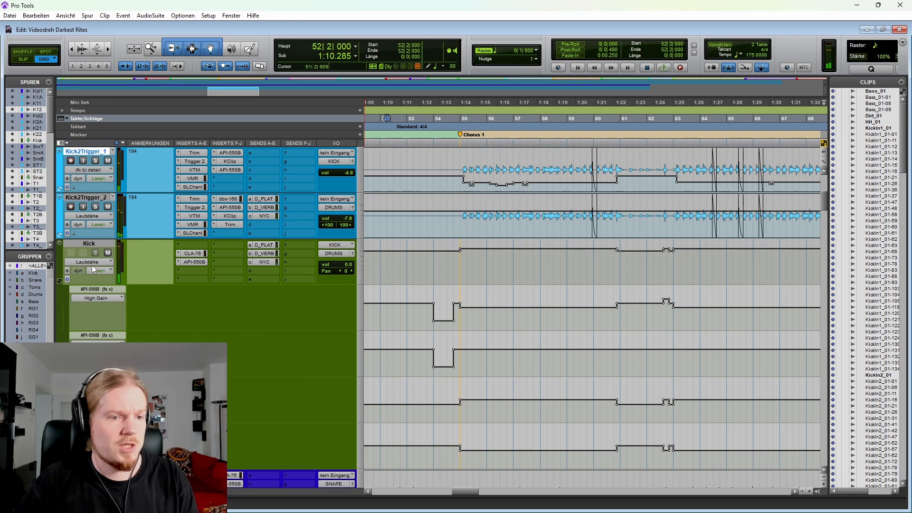
pyautogui.click(94, 270)
pyautogui.click(117, 272)
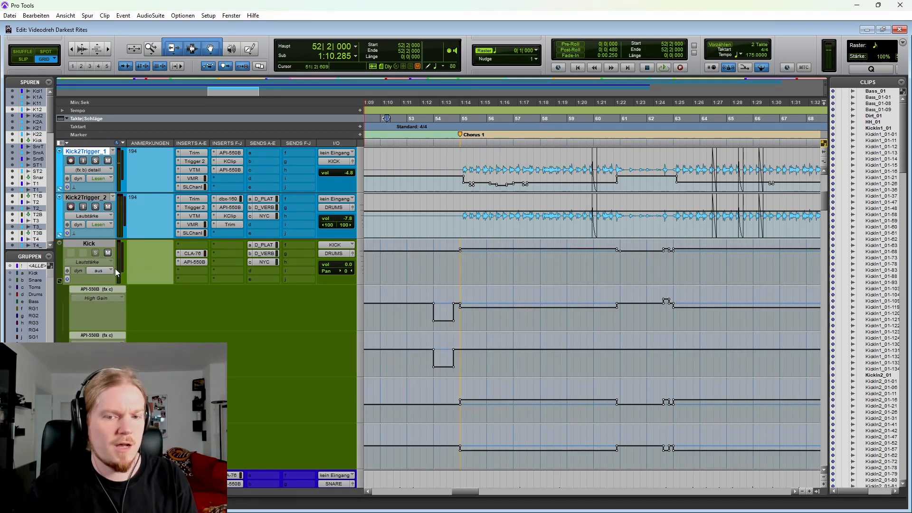
pyautogui.click(395, 262)
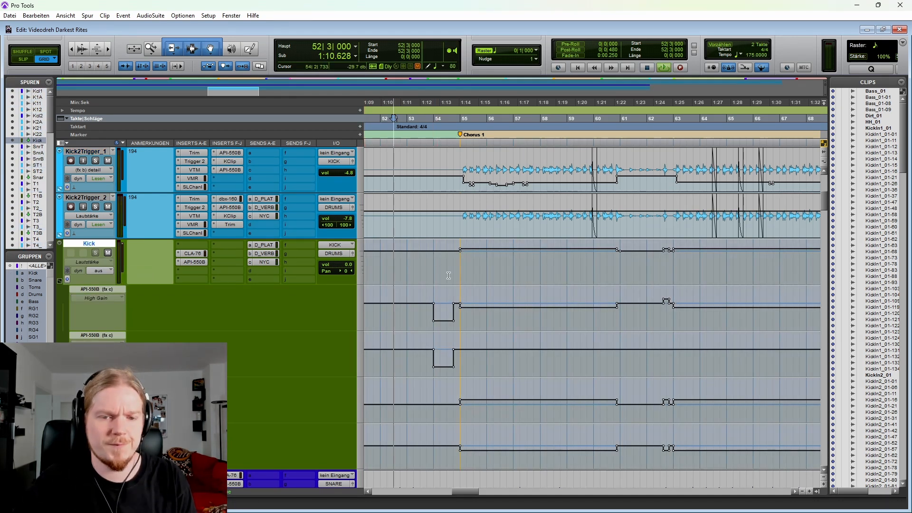
pyautogui.press('space')
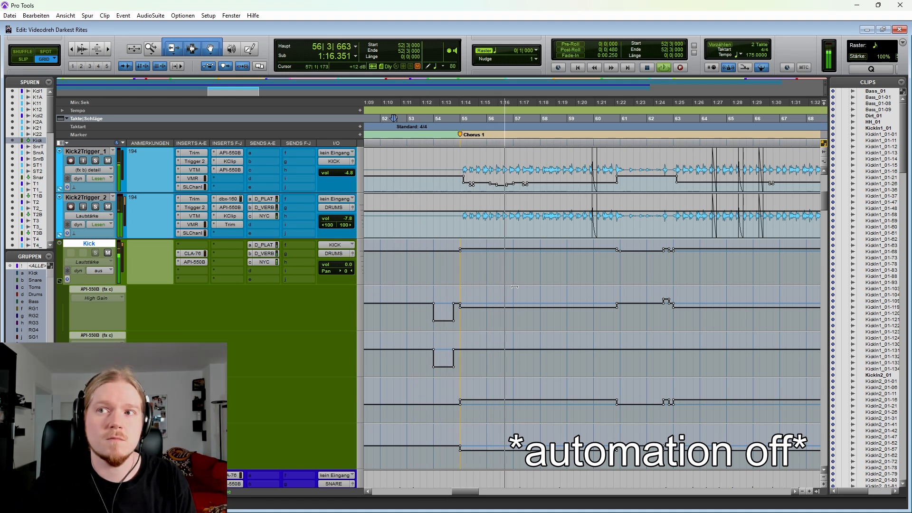
pyautogui.press('space')
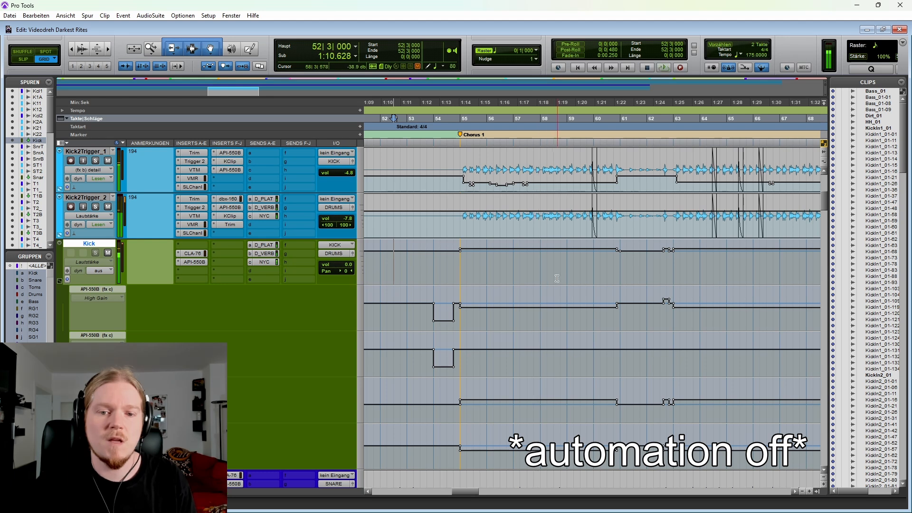
pyautogui.scroll(6, 546, 294)
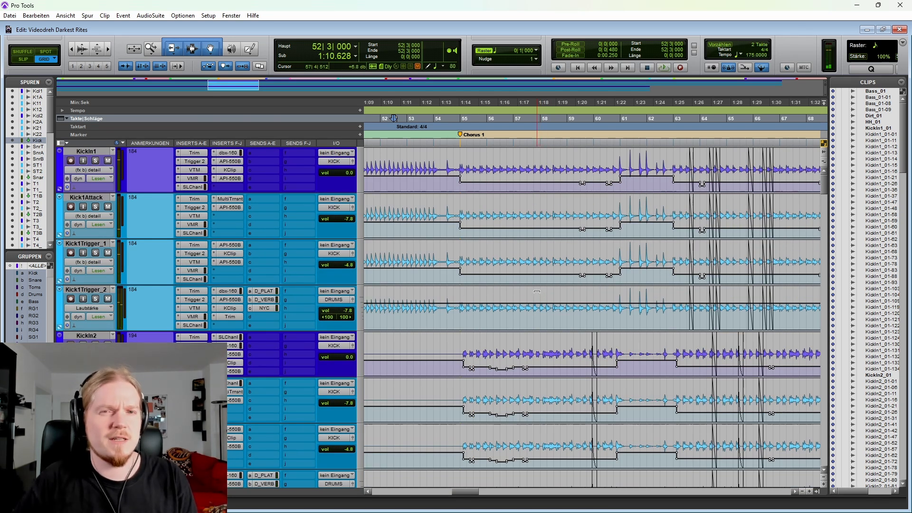
pyautogui.scroll(-4, 537, 292)
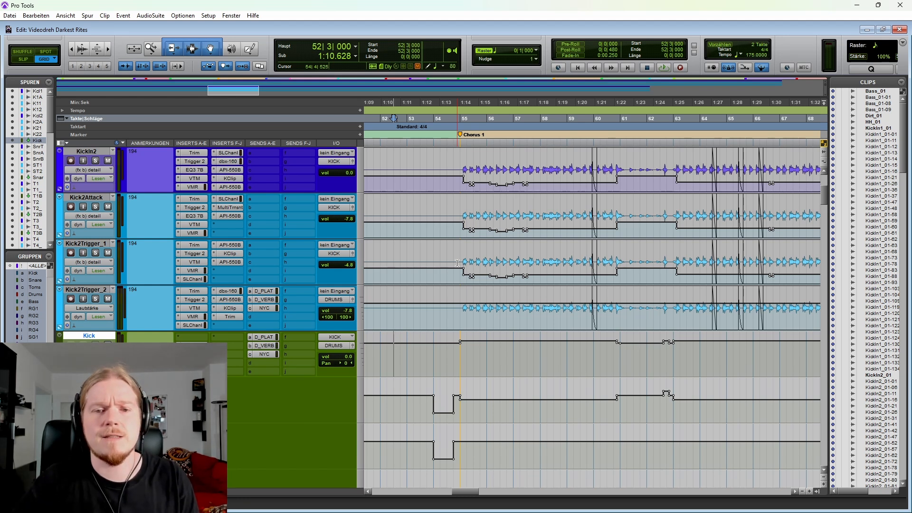
pyautogui.scroll(4, 475, 262)
pyautogui.click(506, 217)
pyautogui.scroll(-3, 495, 216)
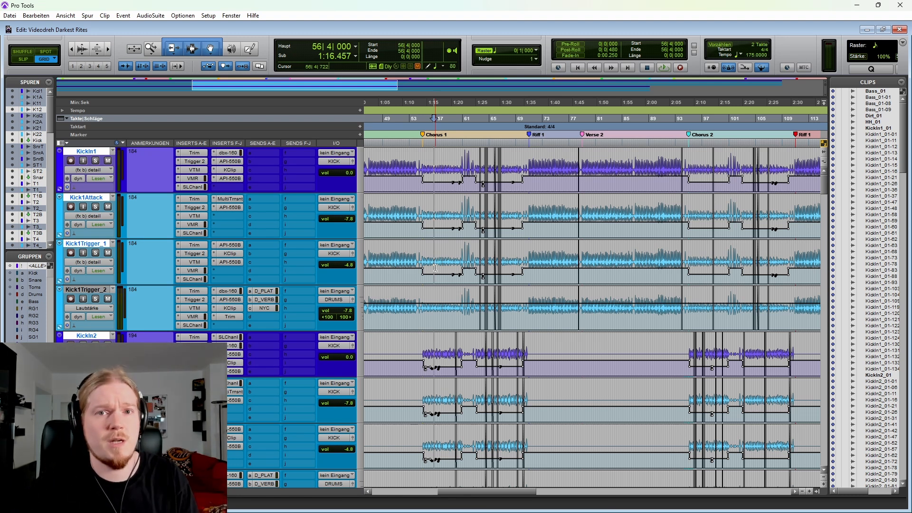
# Step: Switch the automation display of the kick tracks from detail to volume (Lautstärke)
pyautogui.scroll(1, 435, 267)
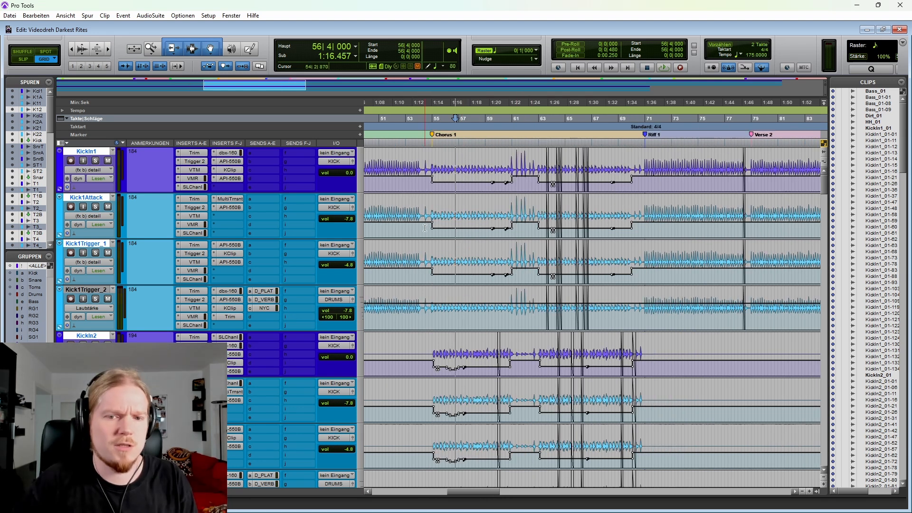
pyautogui.click(92, 266)
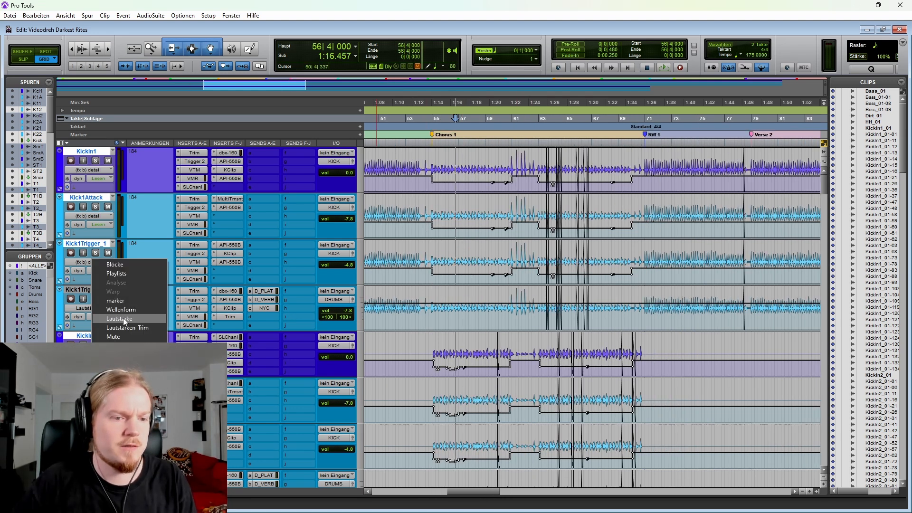
pyautogui.click(119, 318)
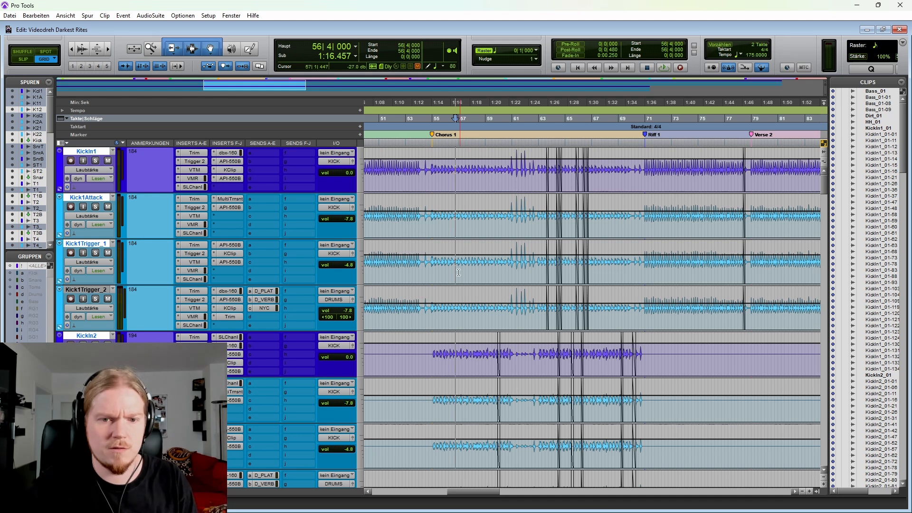
# Step: Raise the Kick1Trigger_1 volume automation to +1.8 dB from 54|4|653 to 61|1|002 at the start of Chorus 1
pyautogui.scroll(2, 470, 270)
pyautogui.click(534, 269)
pyautogui.scroll(-1, 588, 276)
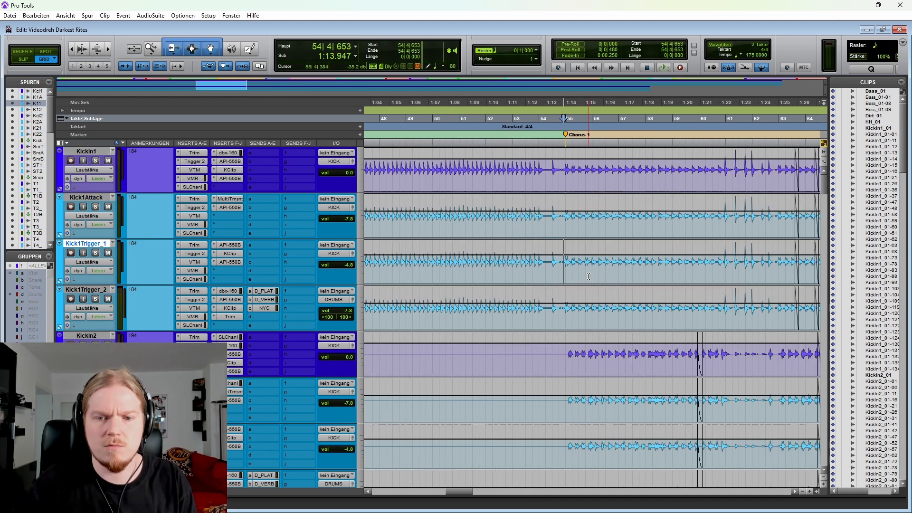
pyautogui.hscroll(3, 617, 262)
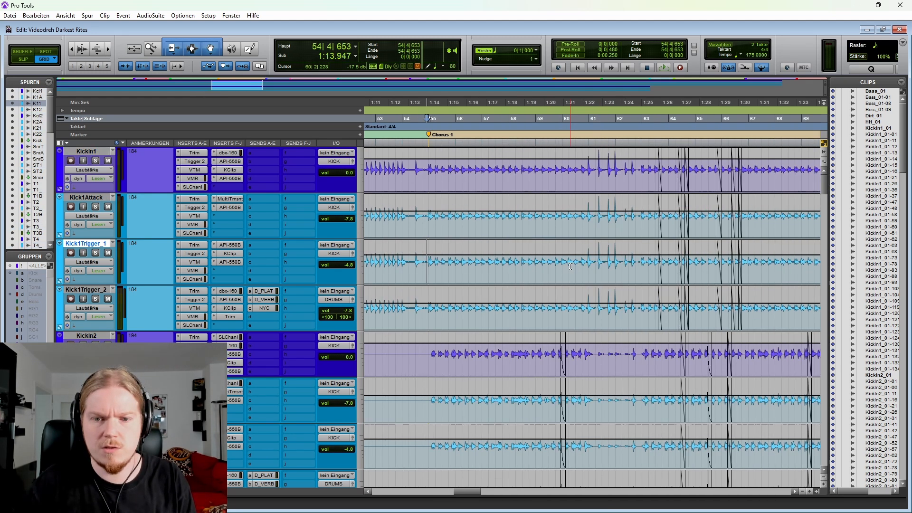
pyautogui.keyDown('shift'); pyautogui.click(616, 269); pyautogui.keyUp('shift')
pyautogui.keyDown('shift'); pyautogui.click(583, 267); pyautogui.keyUp('shift')
pyautogui.hotkey('shift', 'Tab')
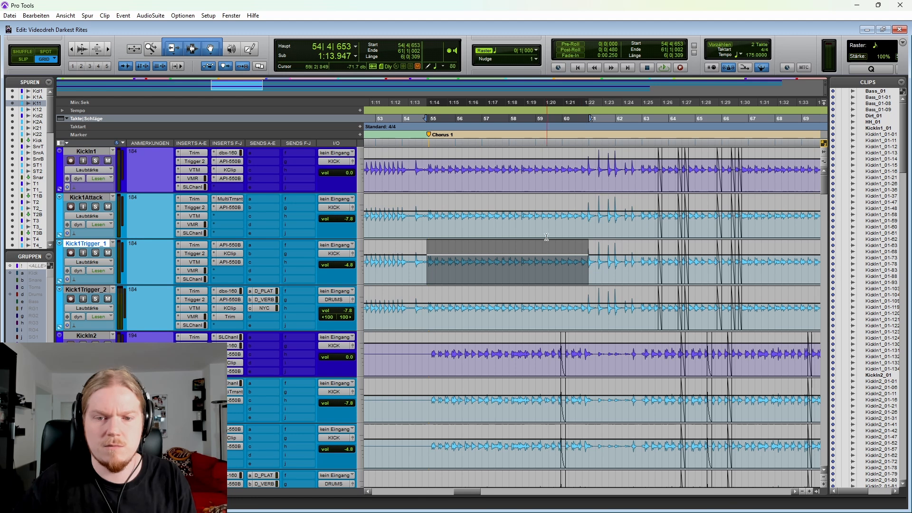
pyautogui.moveTo(532, 243); pyautogui.dragTo(527, 162)
# Step: Raise the KickIn1 volume automation to +3.3 dB over the same 54|4|653 to 61|1|002 range of Chorus 1
pyautogui.click(418, 171)
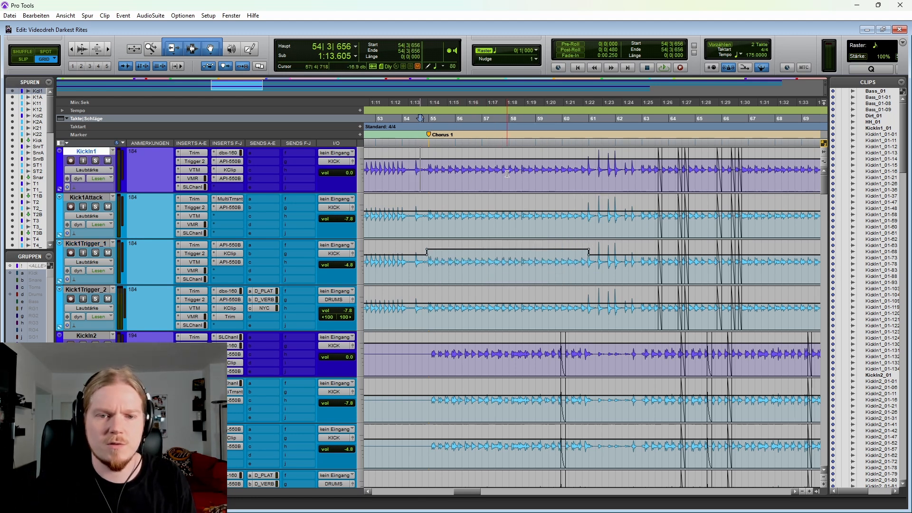
pyautogui.keyDown('shift'); pyautogui.click(583, 167); pyautogui.keyUp('shift')
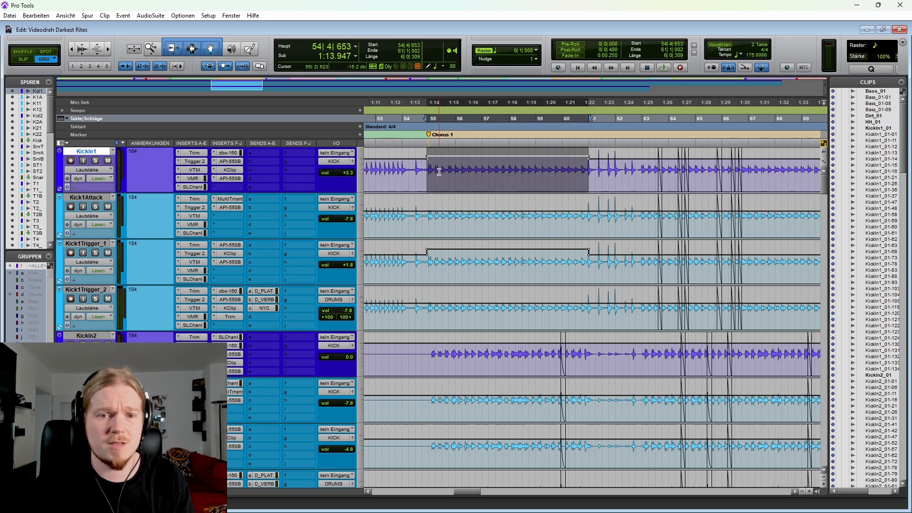
pyautogui.click(419, 172)
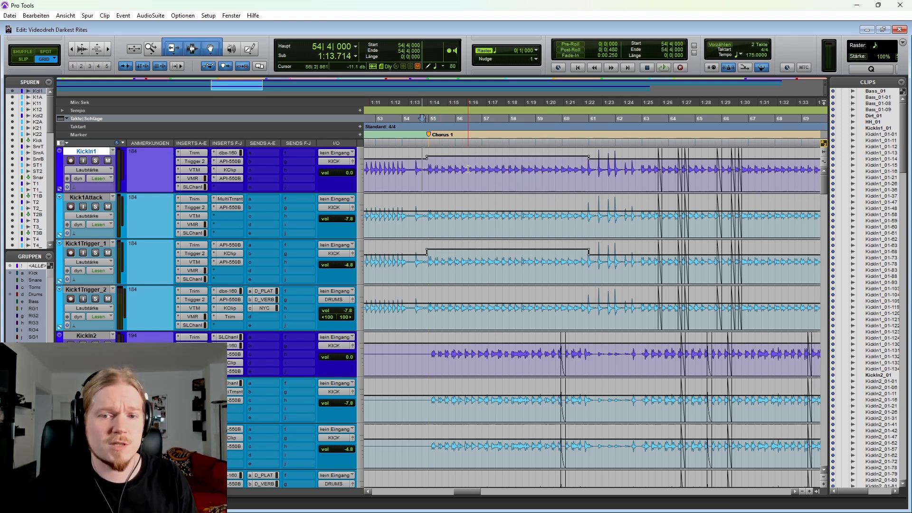
# Step: Suspend the track groups and raise the Kick2Trigger_1 volume automation to +2.5 dB from 55|1|480 to bar 61
pyautogui.moveTo(470, 169); pyautogui.dragTo(524, 167)
pyautogui.hotkey('ctrl', '[')
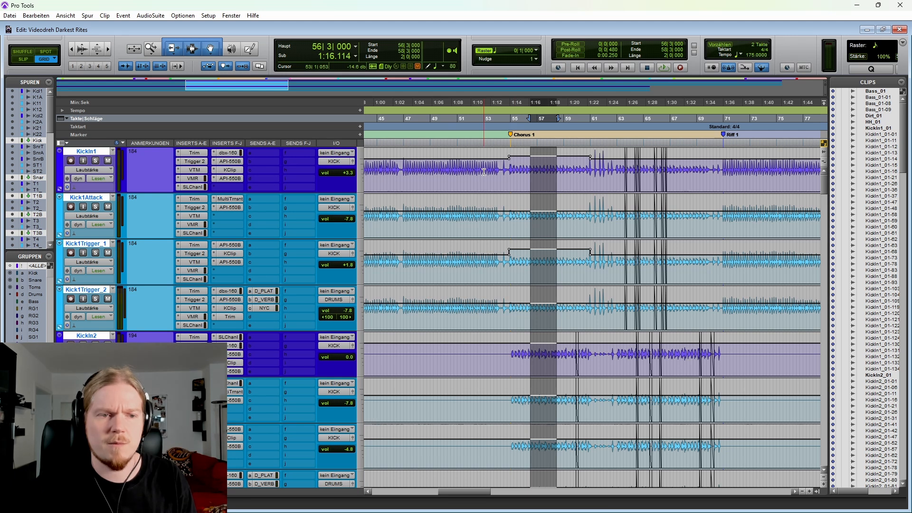
pyautogui.click(490, 171)
pyautogui.scroll(-3, 545, 254)
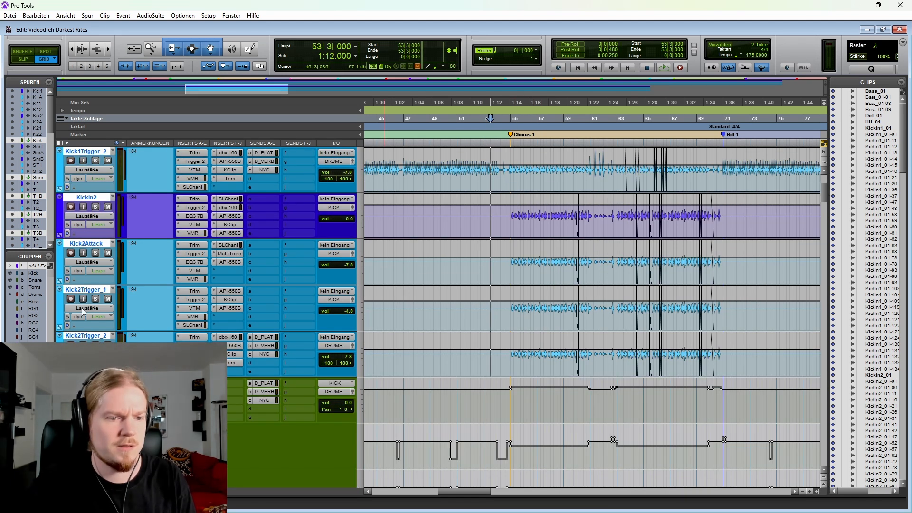
pyautogui.hotkey('ctrl', 'shift', 'g')
pyautogui.click(508, 319)
pyautogui.hotkey('ctrl', ']')
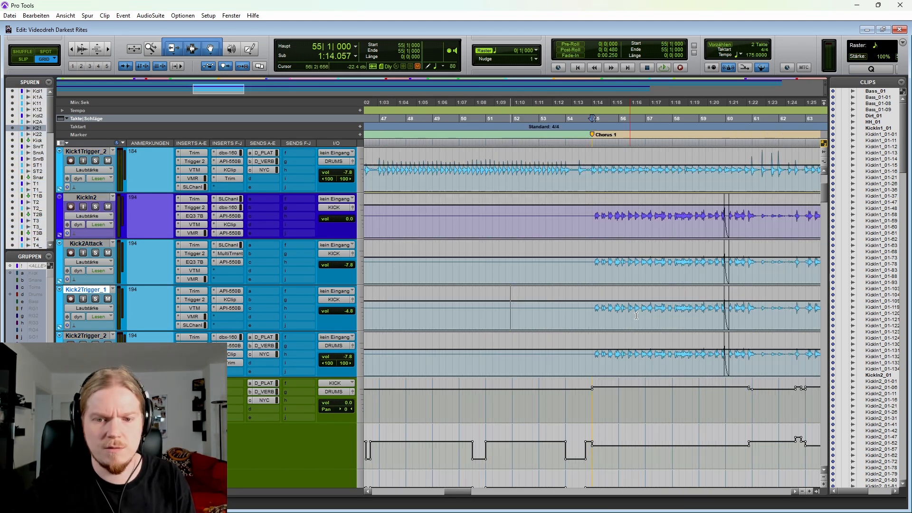
pyautogui.hscroll(3, 617, 316)
pyautogui.keyDown('shift'); pyautogui.click(624, 311); pyautogui.keyUp('shift')
pyautogui.moveTo(536, 291); pyautogui.dragTo(529, 209)
pyautogui.scroll(2, 529, 209)
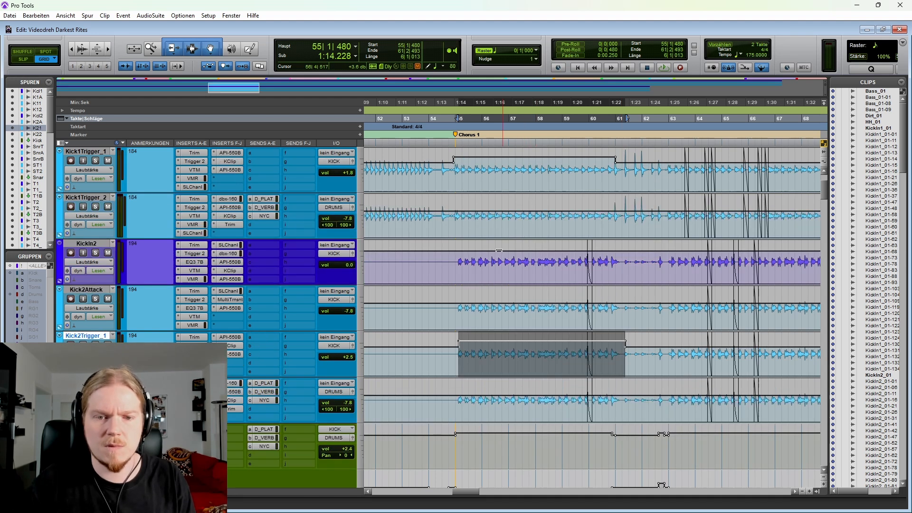
# Step: Raise the KickIn2 volume automation to +3.3 dB from 55|1|480 to bar 61 and play from bar 53, beat 4, into Chorus 1
pyautogui.moveTo(459, 266); pyautogui.dragTo(618, 272)
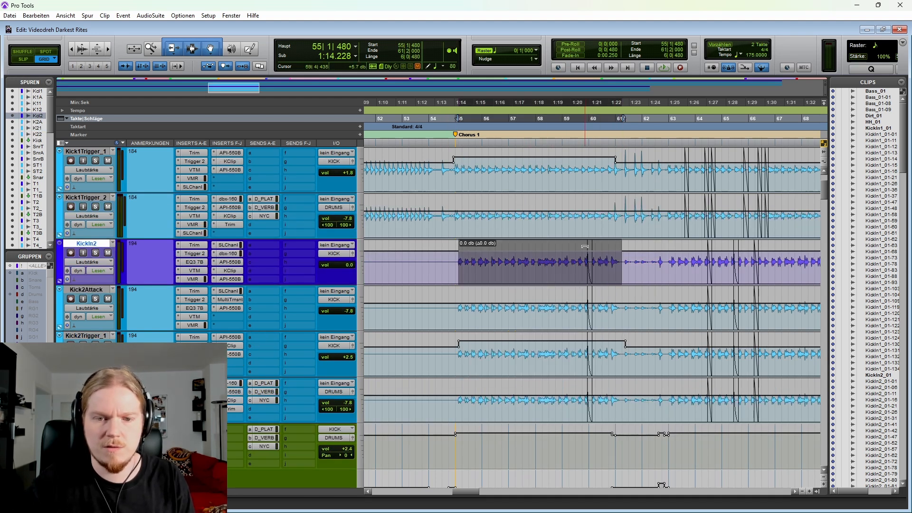
pyautogui.moveTo(585, 247); pyautogui.dragTo(585, 247)
pyautogui.click(431, 266)
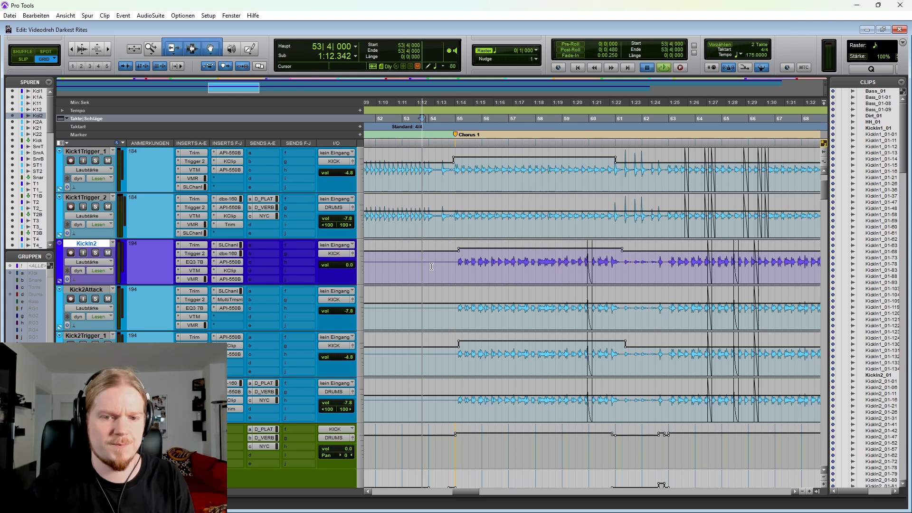
pyautogui.press('space')
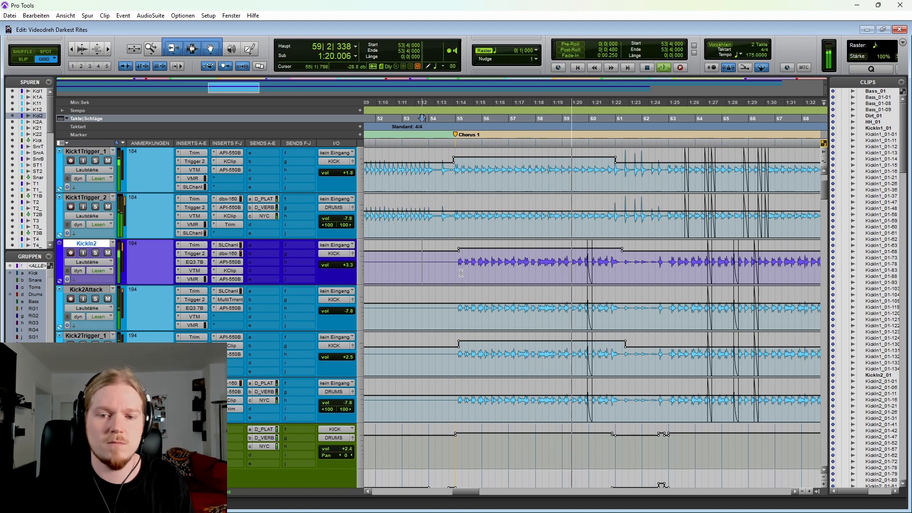
pyautogui.press('space')
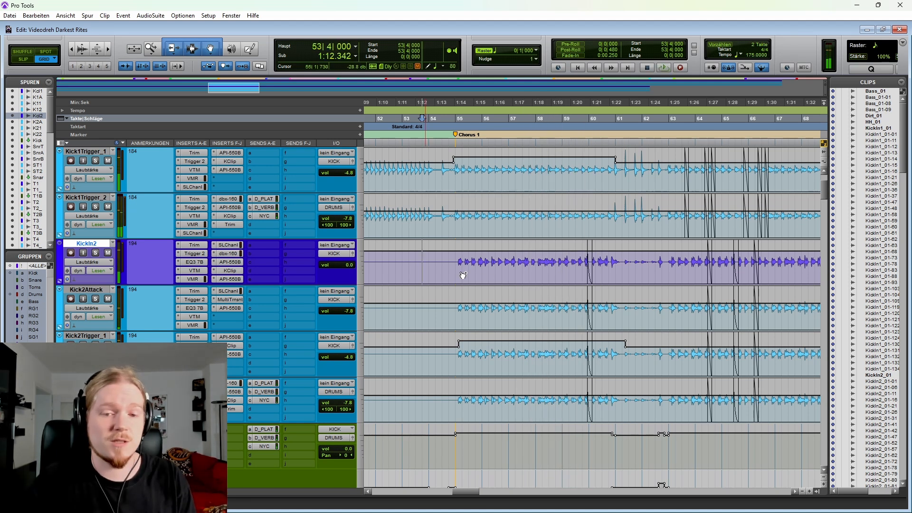
# Step: Undo the Chorus 1 volume boosts on the KickIn and Trigger_1 tracks of both kicks
pyautogui.scroll(2, 508, 270)
pyautogui.hotkey('ctrl', 'z')
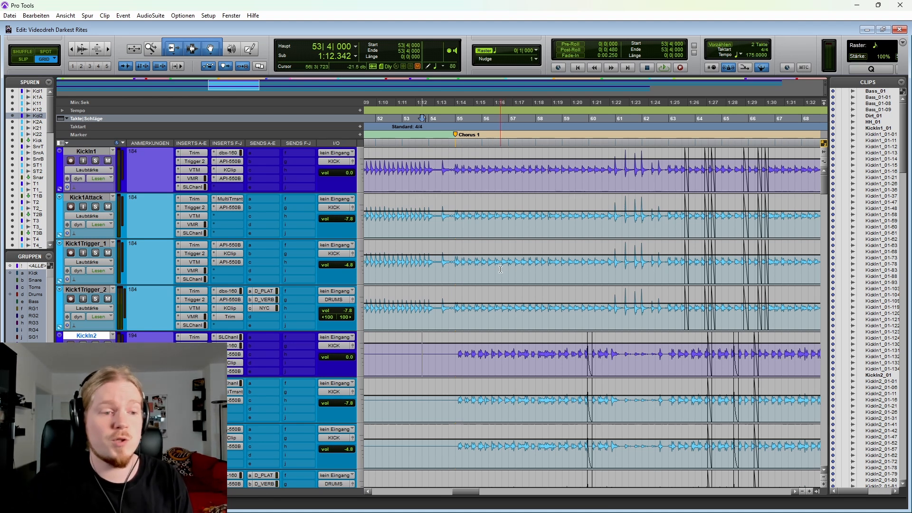
# Step: Examine the kick track waveforms across the song sections, comparing Chorus 1 with the surrounding verses and riffs
pyautogui.press('r')
pyautogui.press('r')
pyautogui.press('r')
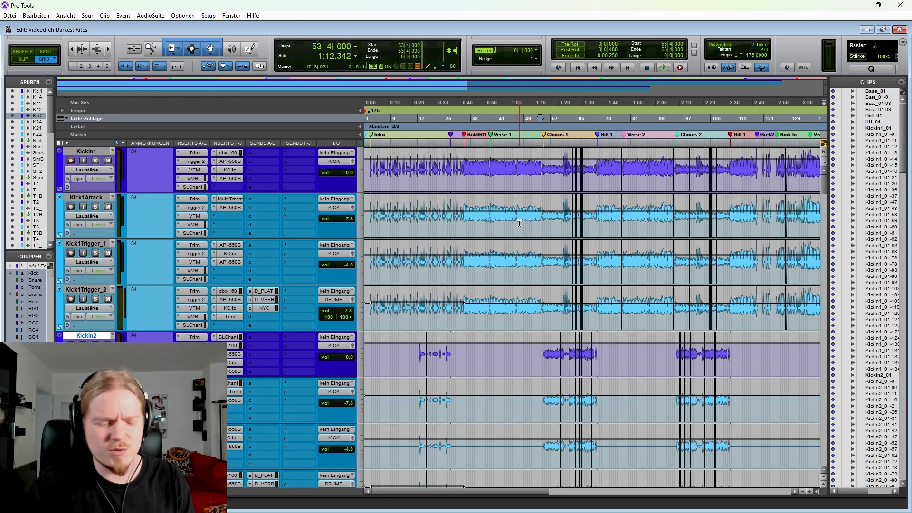
pyautogui.press('t')
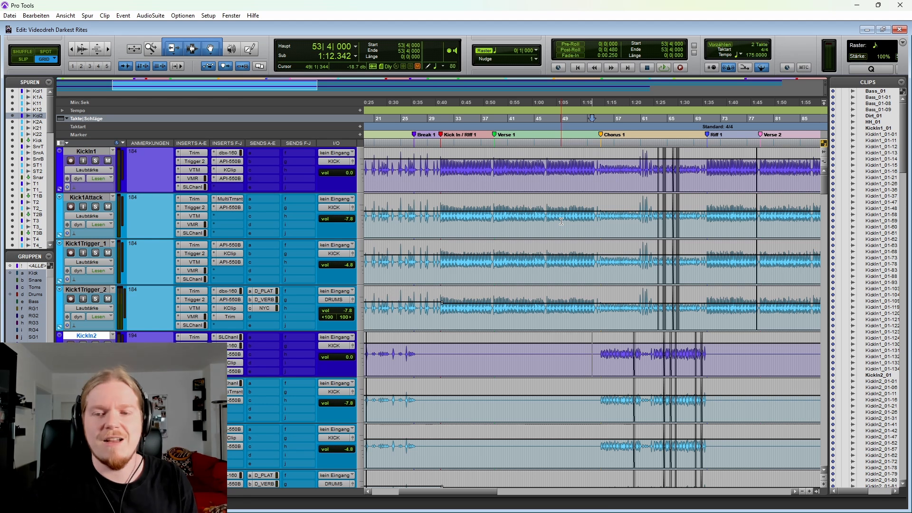
pyautogui.hscroll(-3, 583, 228)
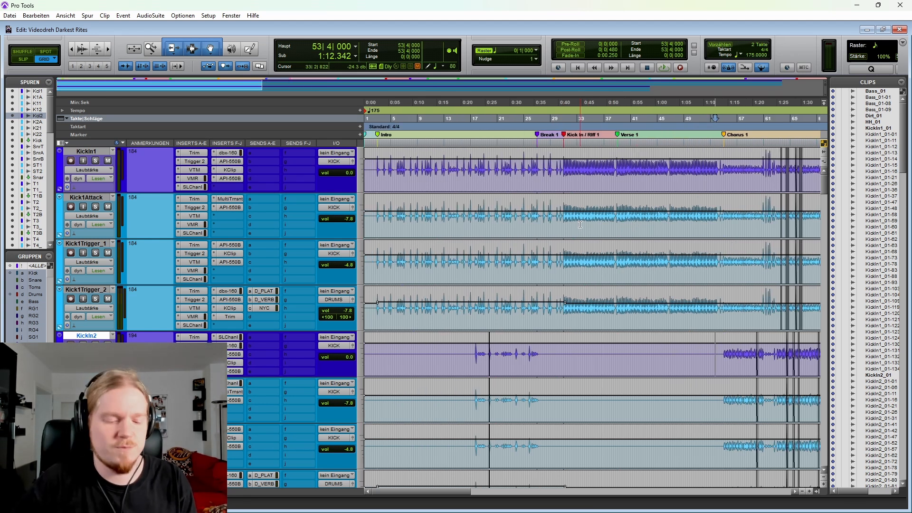
pyautogui.press('r')
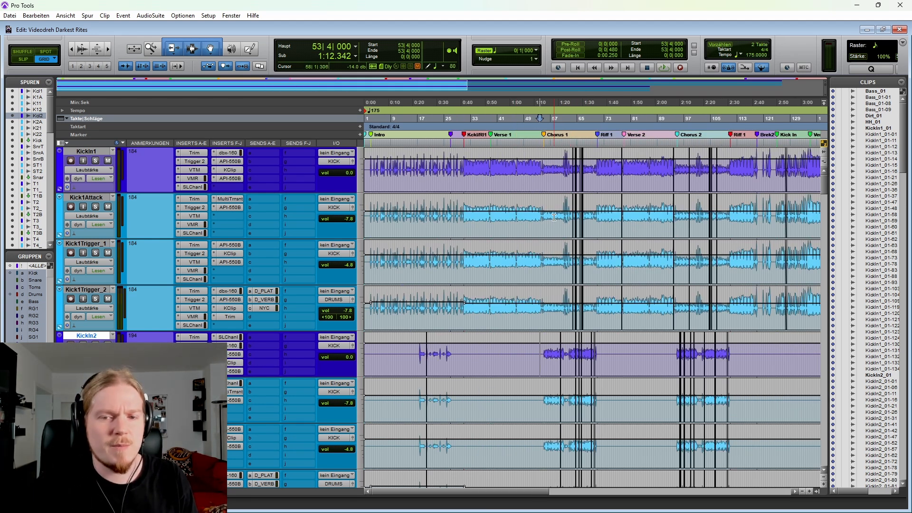
pyautogui.click(554, 218)
pyautogui.press('t')
pyautogui.press('t')
pyautogui.hscroll(3, 542, 216)
pyautogui.press('r')
pyautogui.press('r')
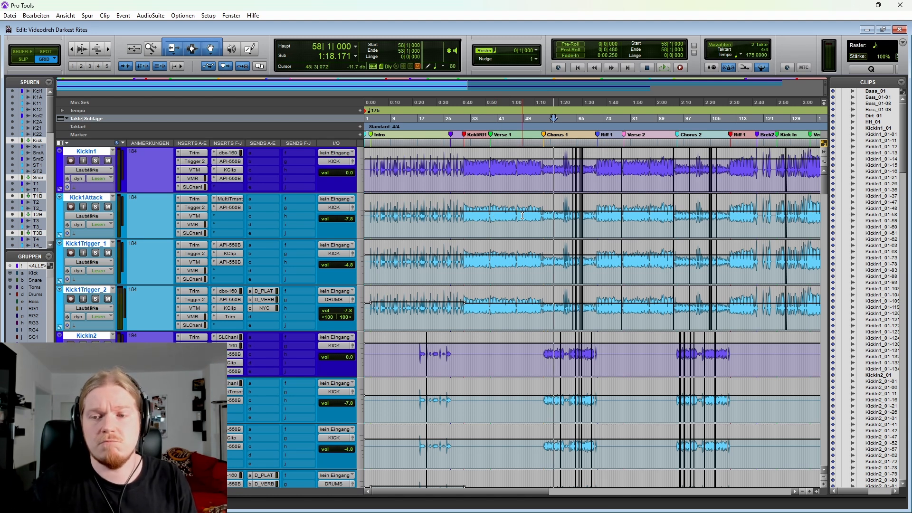
# Step: Examine the kick hits in the Intro around bars 13 to 21, up to Kick In / Riff 1
pyautogui.click(404, 223)
pyautogui.press('t')
pyautogui.press('t')
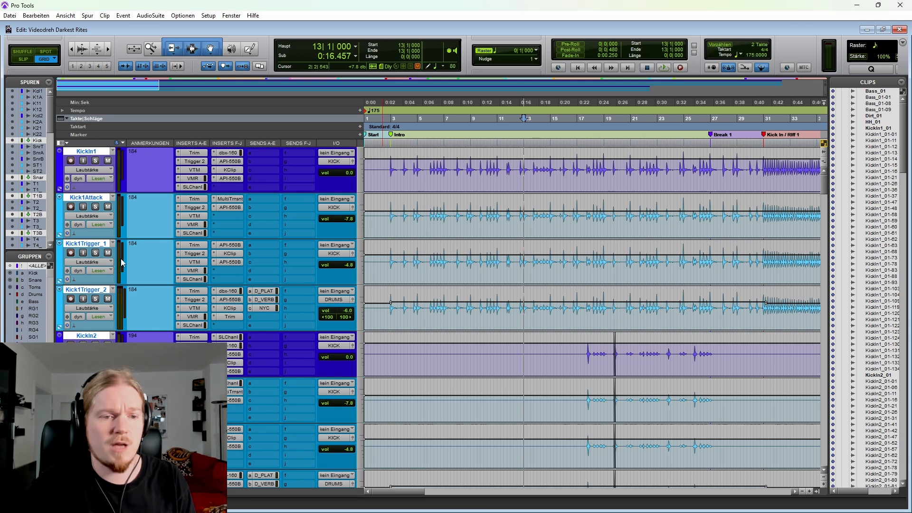
pyautogui.press('r')
pyautogui.click(501, 259)
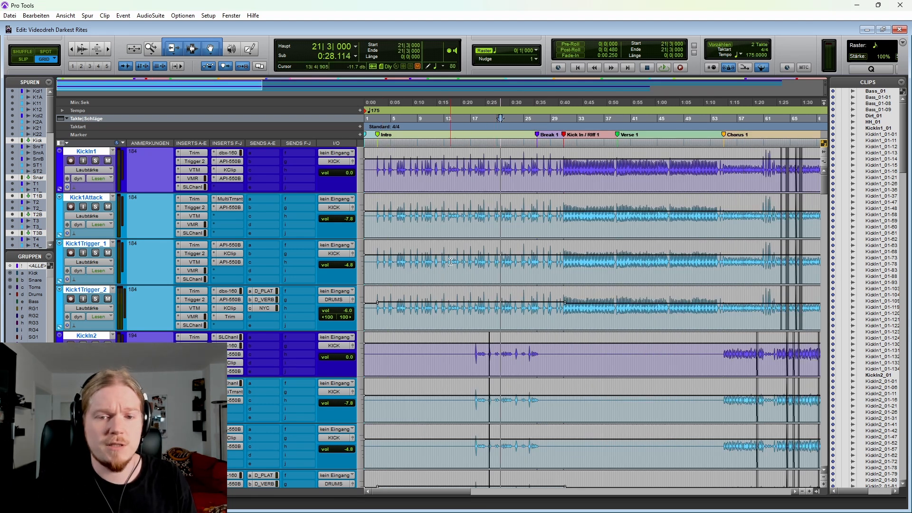
pyautogui.scroll(-1, 521, 230)
pyautogui.scroll(1, 521, 230)
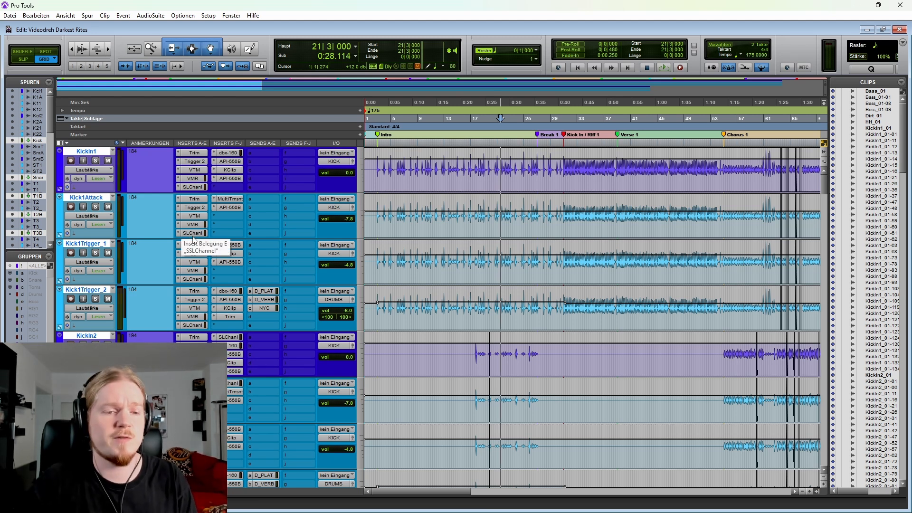
# Step: Play Kick In / Riff 1 from 30|4|640 with KickIn1 soloed, switching the solo to Kick1Trigger_1 for comparison
pyautogui.click(95, 253)
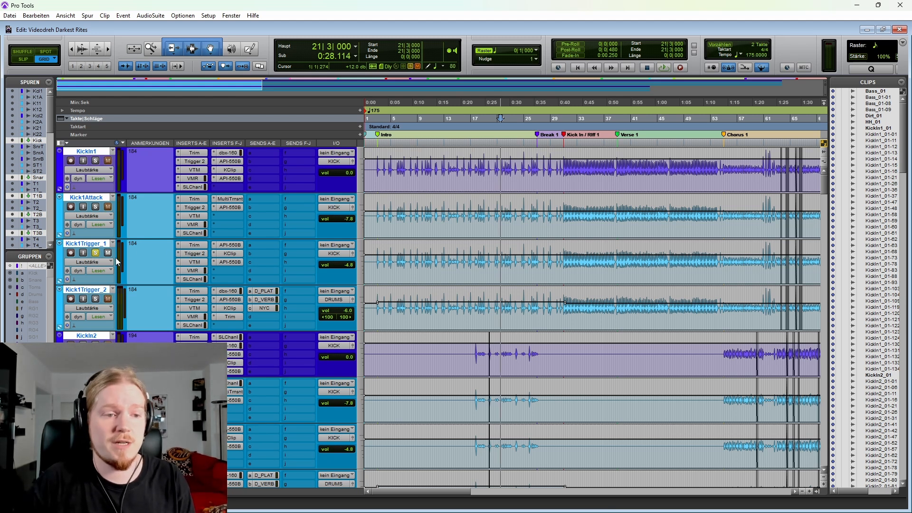
pyautogui.click(95, 161)
pyautogui.click(565, 178)
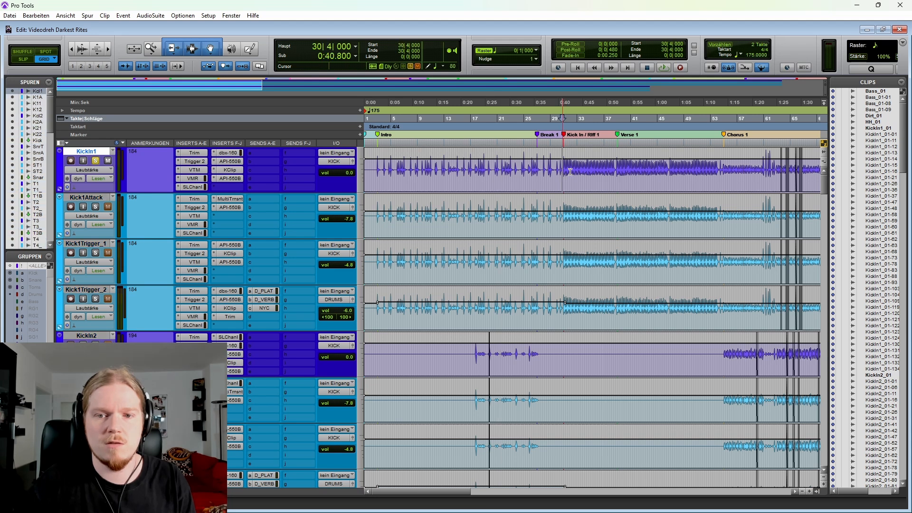
pyautogui.hotkey('ctrl', ']')
pyautogui.hotkey('ctrl', ']')
pyautogui.press('space')
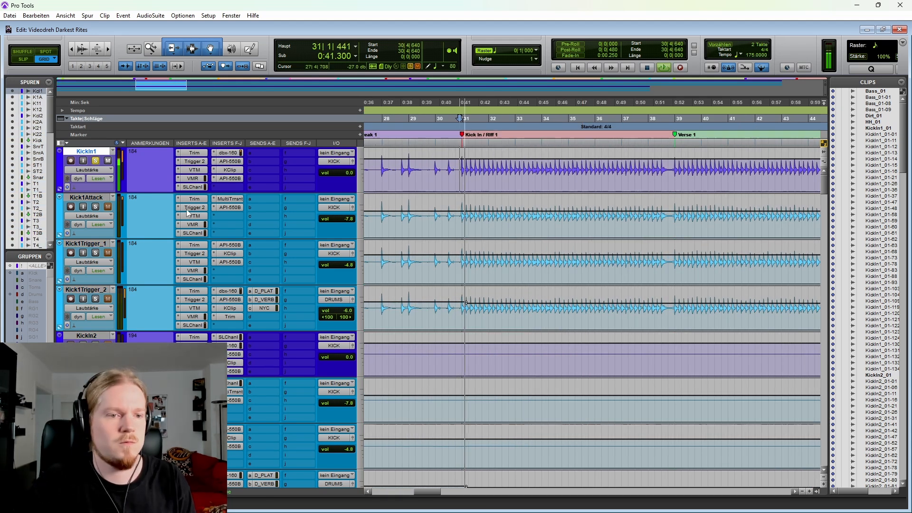
pyautogui.click(95, 253)
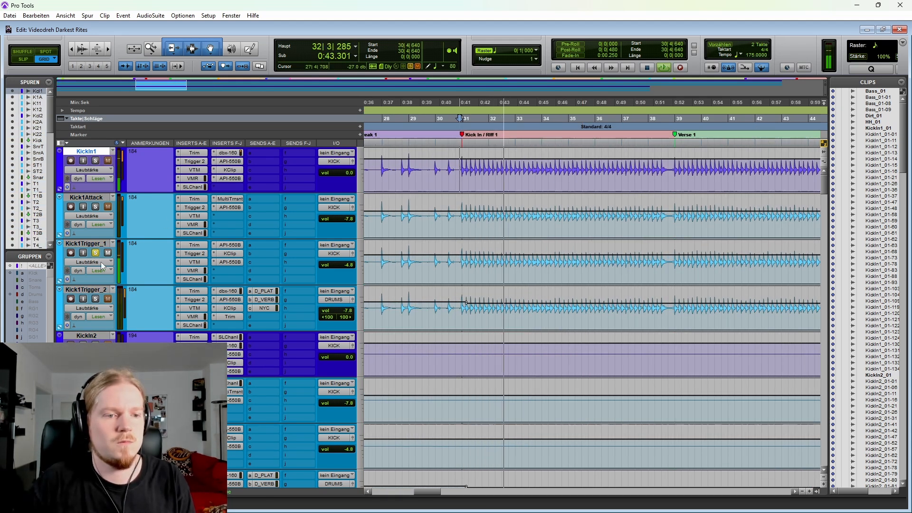
pyautogui.press('space')
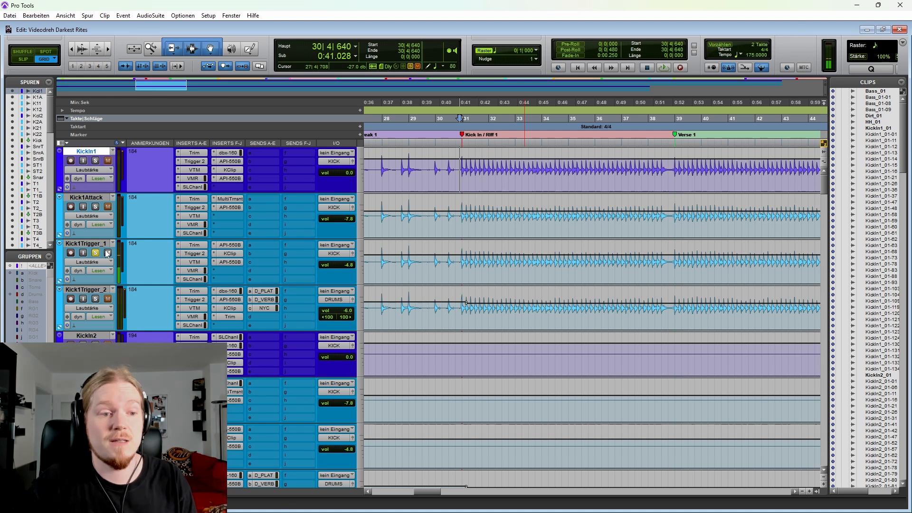
# Step: Bypass the inserts after Trigger 2 on Kick1Trigger_1 and KickIn1, comparing the two tracks soloed while playing Riff 1 from 30|4|640
pyautogui.keyDown('ctrl'); pyautogui.click(193, 268); pyautogui.keyUp('ctrl')
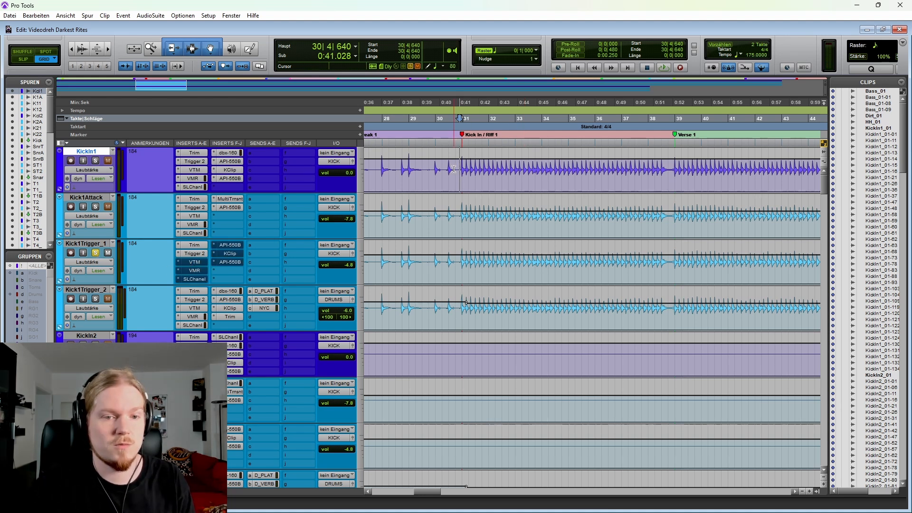
pyautogui.press('space')
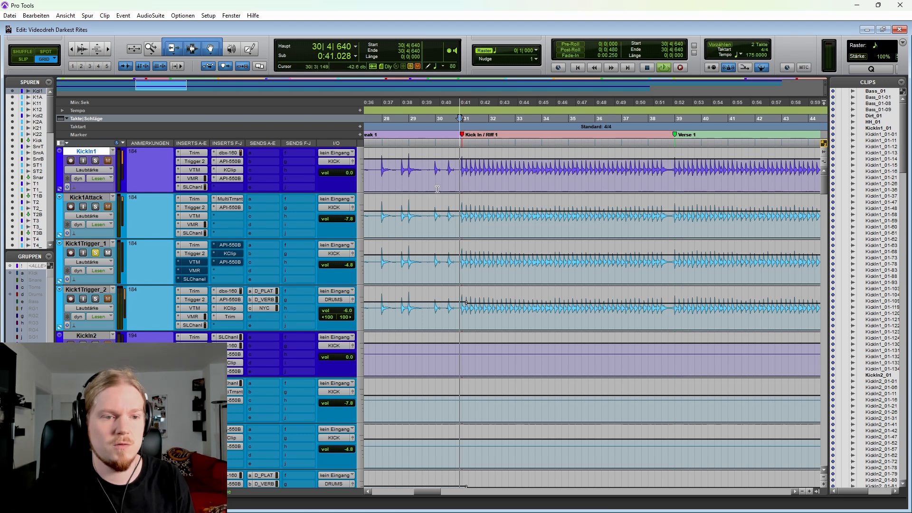
pyautogui.click(95, 160)
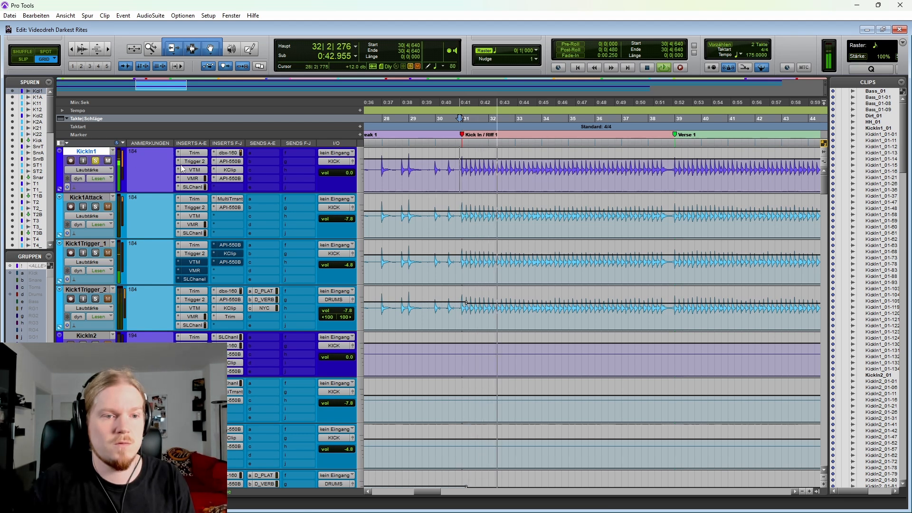
pyautogui.keyDown('ctrl'); pyautogui.click(193, 186); pyautogui.keyUp('ctrl')
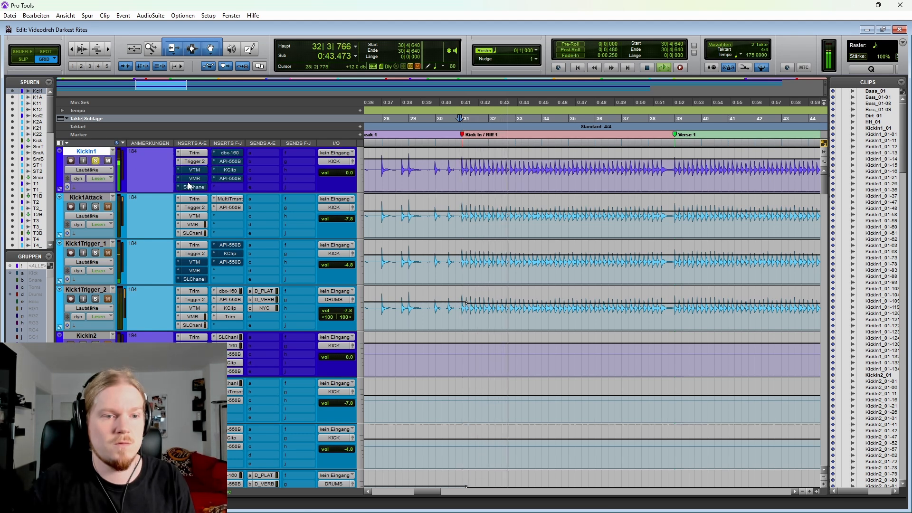
pyautogui.click(95, 253)
pyautogui.press('space')
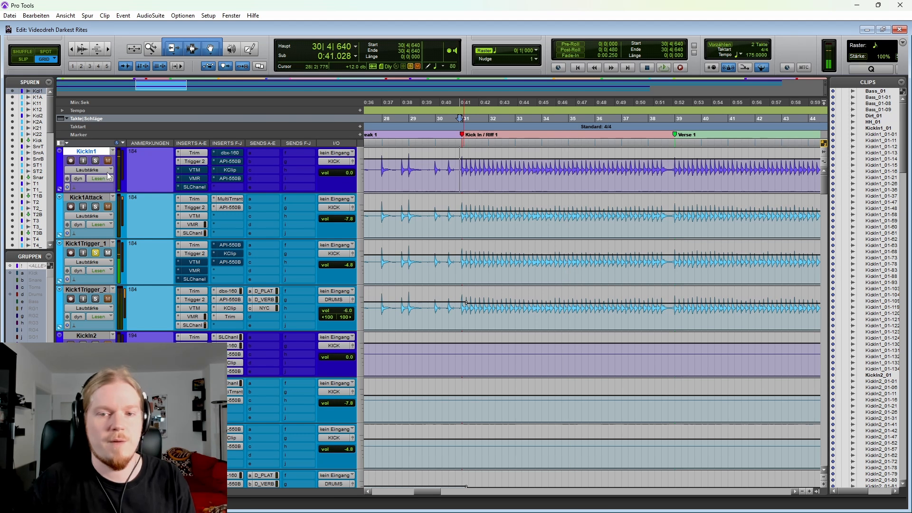
# Step: Reactivate the bypassed inserts after Trigger 2 on Kick1Trigger_1 and KickIn1
pyautogui.hotkey('ctrl', '[')
pyautogui.hscroll(2, 542, 219)
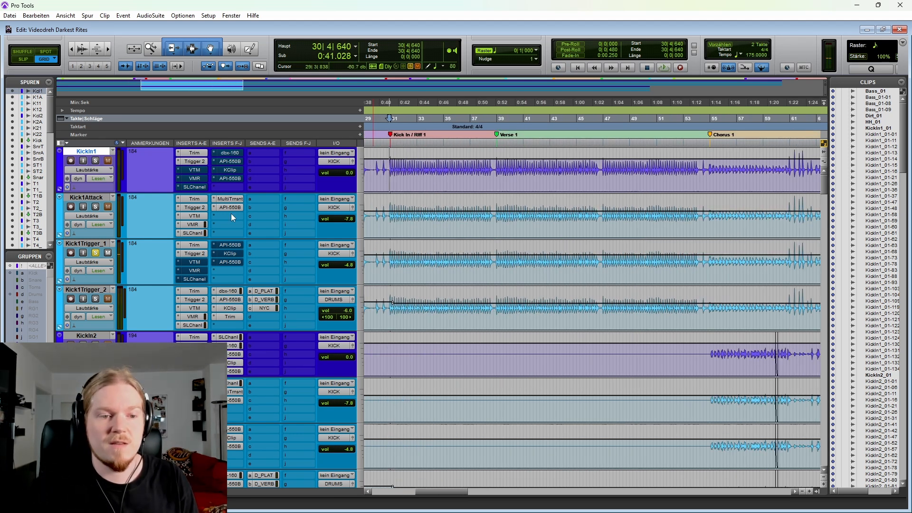
pyautogui.keyDown('ctrl'); pyautogui.click(192, 261); pyautogui.keyUp('ctrl')
pyautogui.keyDown('ctrl'); pyautogui.click(194, 169); pyautogui.keyUp('ctrl')
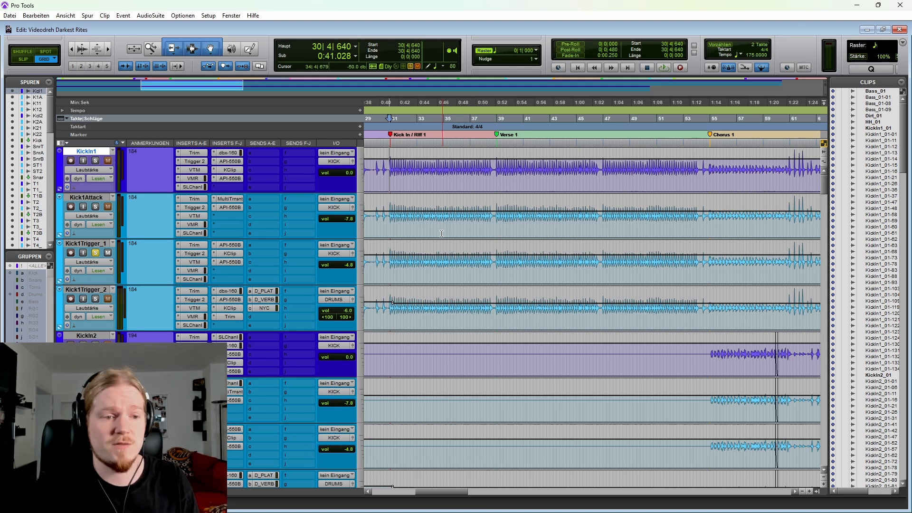
# Step: Select the Kick1Trigger_1 audio from 31|3|000 to about bar 42 and switch the solo to Kick1Trigger_2
pyautogui.hotkey('ctrl', '[')
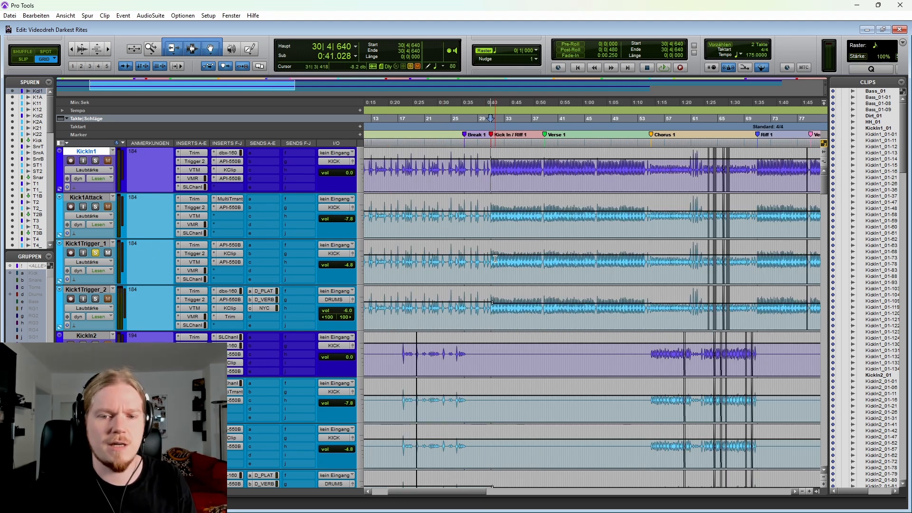
pyautogui.moveTo(494, 260); pyautogui.dragTo(566, 260)
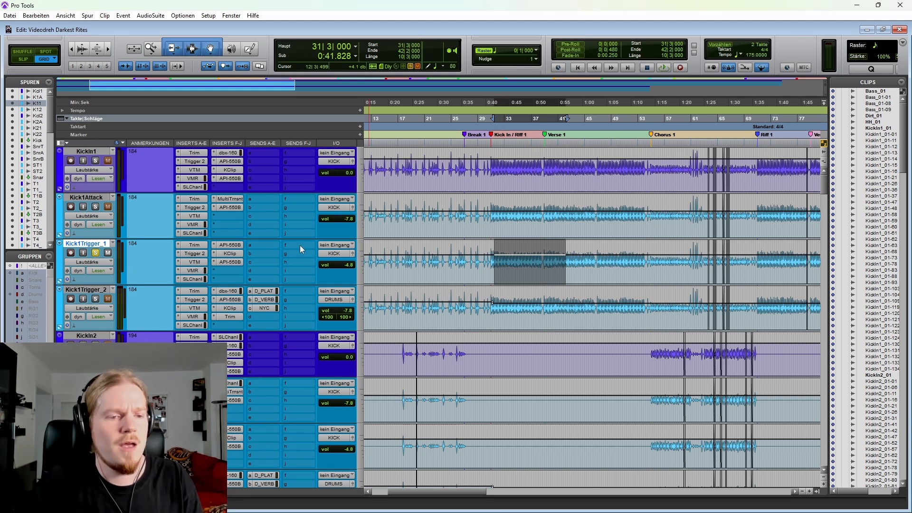
pyautogui.hscroll(-3, 109, 304)
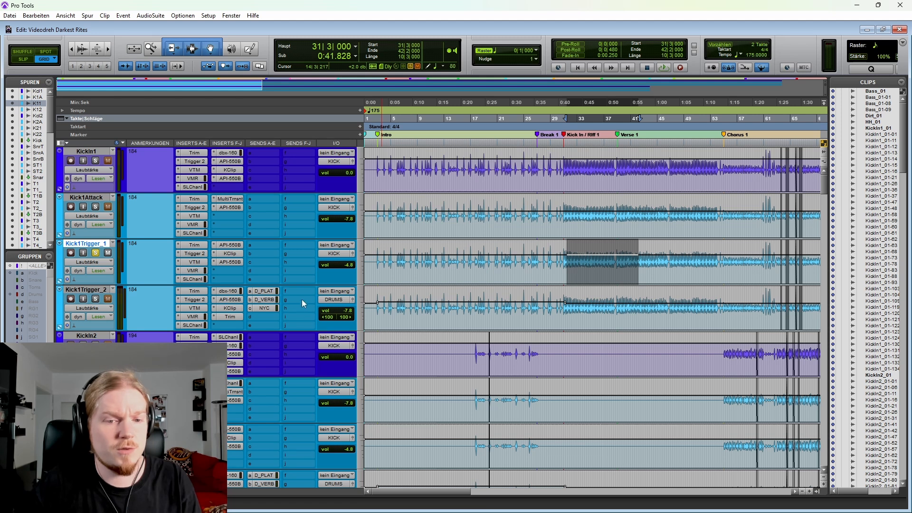
pyautogui.click(96, 299)
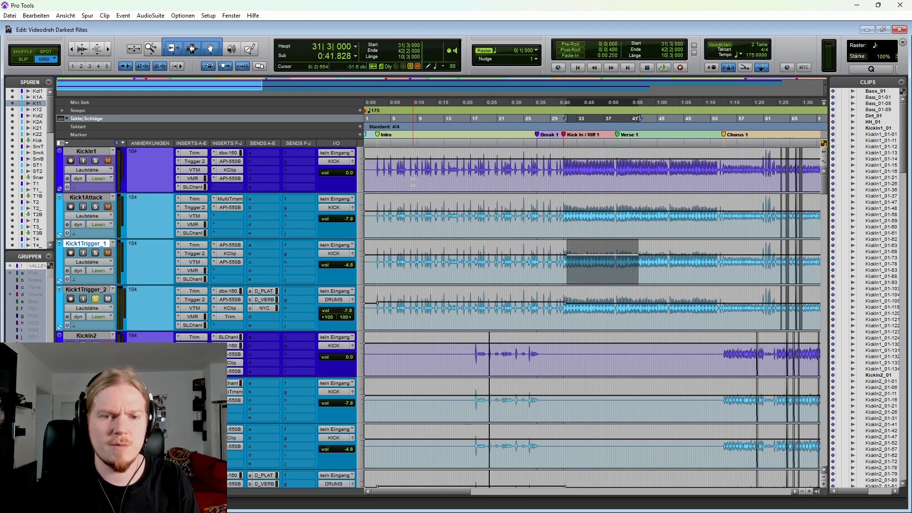
# Step: Solo KickIn1, Kick1Attack, Kick1Trigger_1 and Kick1Trigger_2 together and play the Intro from 2|4|953
pyautogui.click(380, 172)
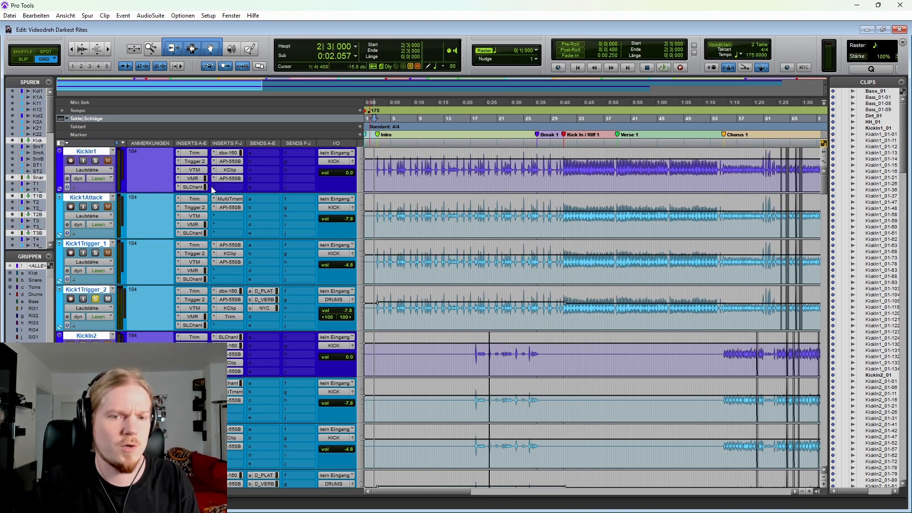
pyautogui.click(95, 161)
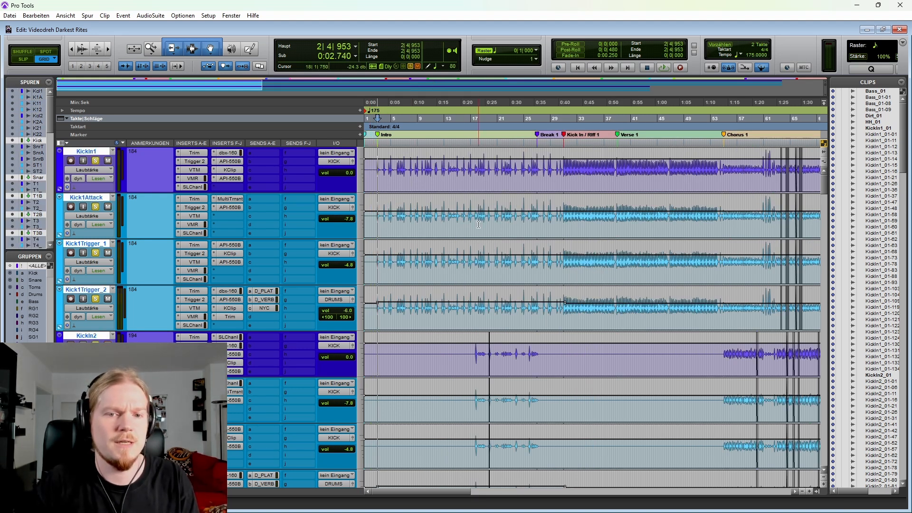
pyautogui.press('space')
pyautogui.press('t')
pyautogui.press('t')
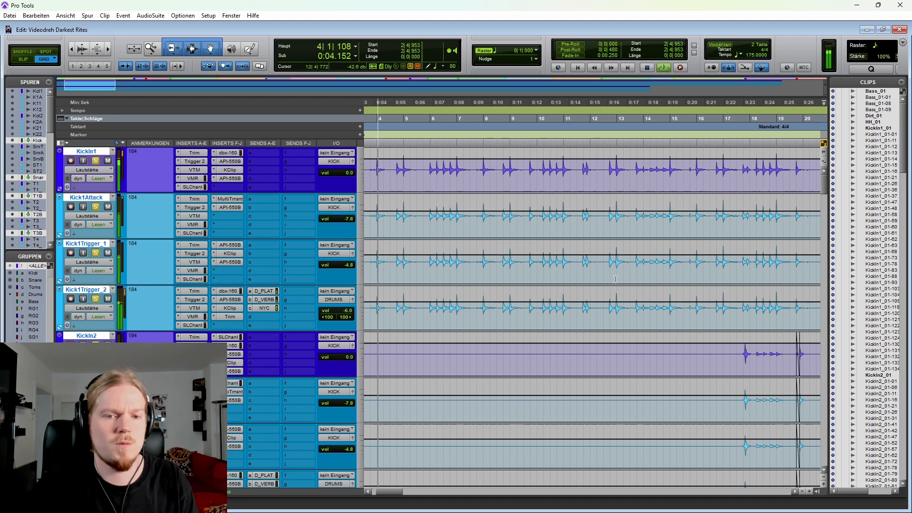
pyautogui.press('r')
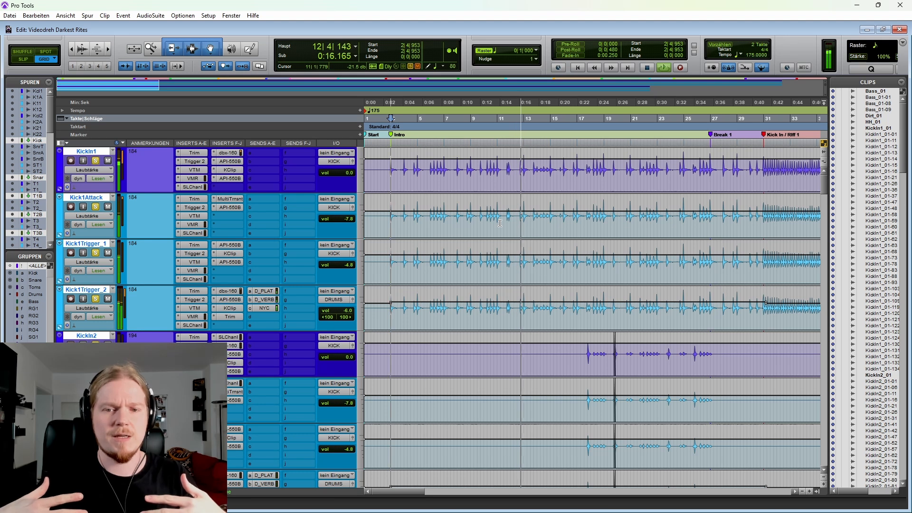
pyautogui.press('space')
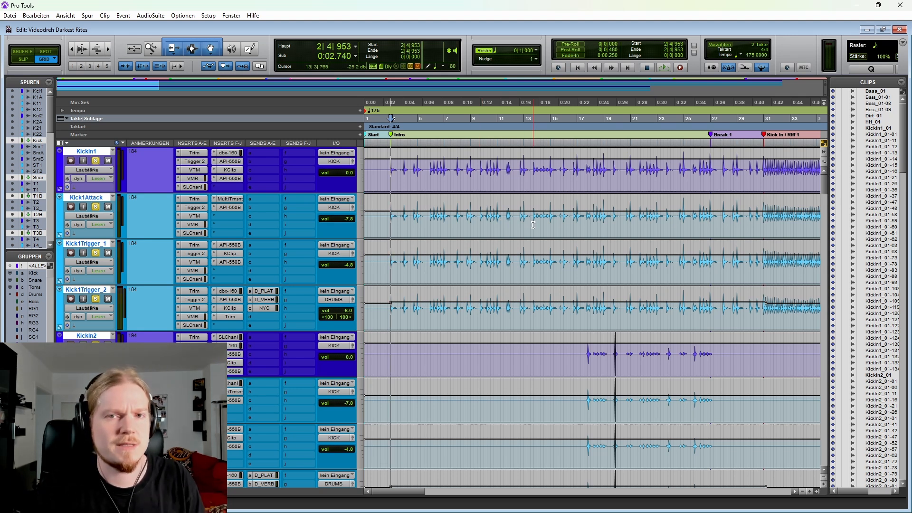
# Step: Turn off the kick solos and replay the Intro from 2|4|953 to hear the kicks in the full mix
pyautogui.click(98, 207)
pyautogui.press('space')
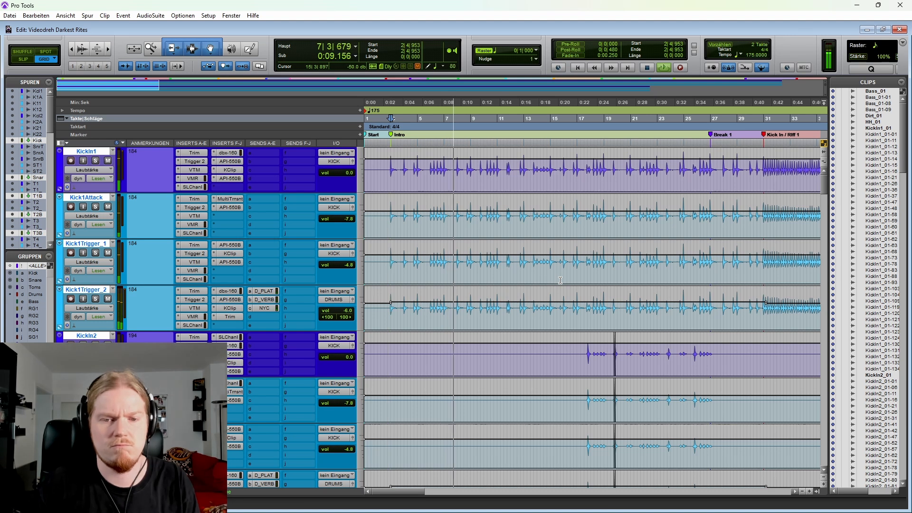
pyautogui.press('space')
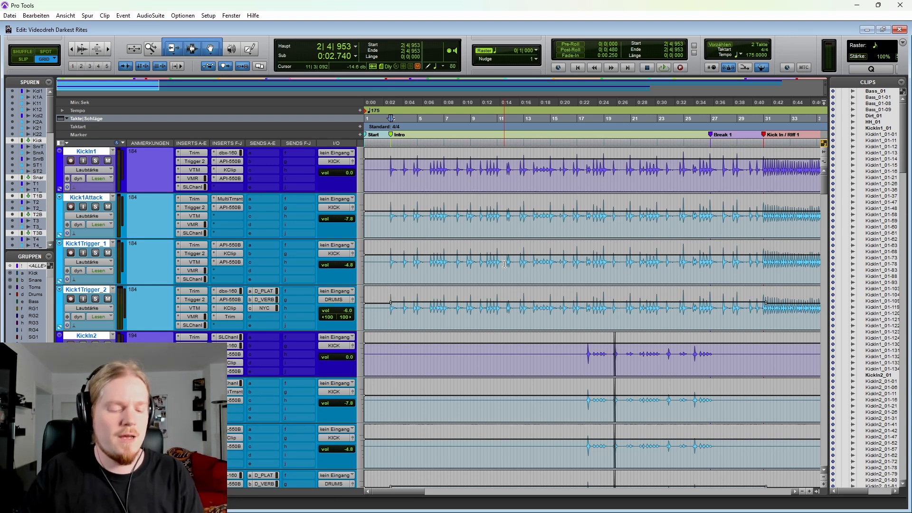
# Step: Select an Intro passage starting at 10|1|000 across the tracks, and bring the snare tracks below the Kick bus into view
pyautogui.scroll(-2, 494, 241)
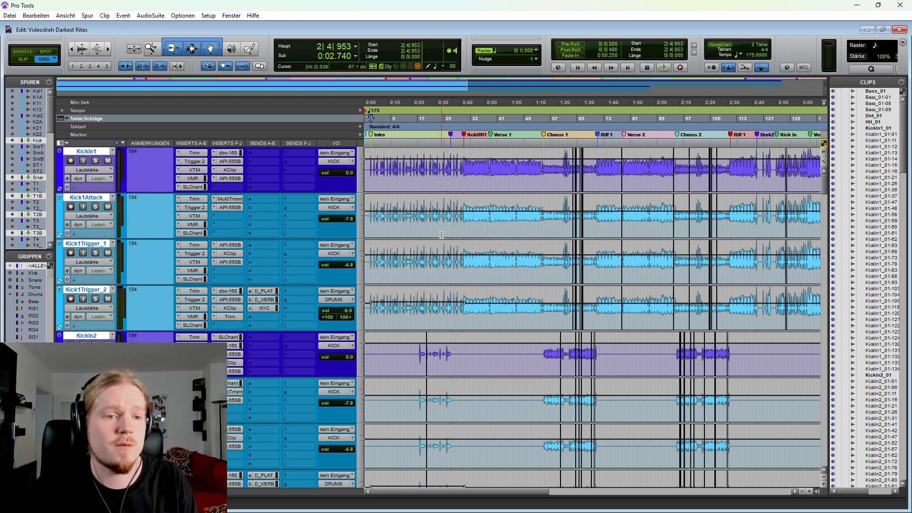
pyautogui.moveTo(394, 171); pyautogui.dragTo(437, 176)
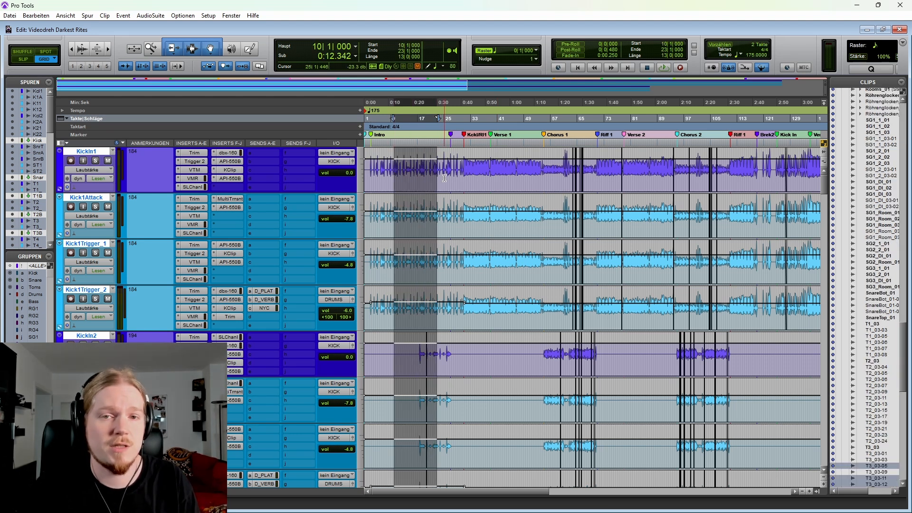
pyautogui.scroll(-1, 444, 178)
pyautogui.scroll(-3, 442, 176)
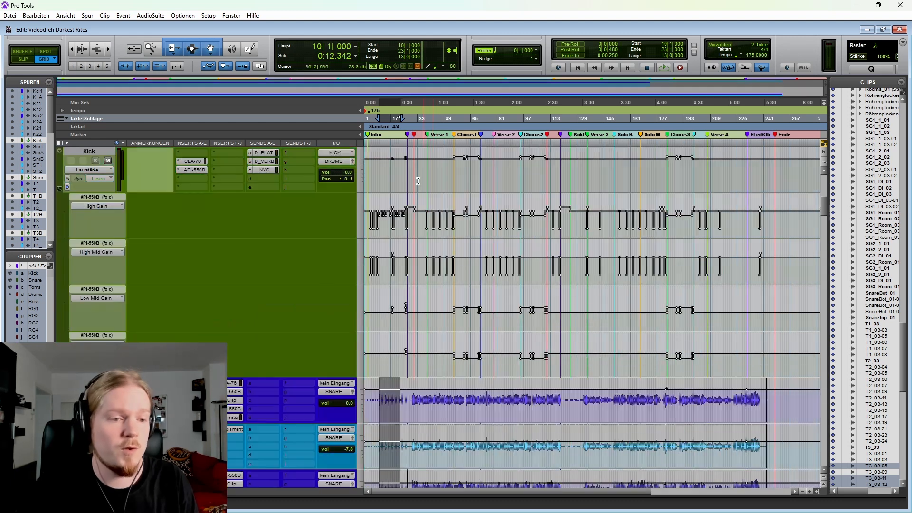
pyautogui.scroll(-5, 428, 213)
# Step: Solo the snare tracks and play them from 37|2|000 through Verse 1 into Chorus 1, selecting SnareTrigger_1 during playback
pyautogui.click(428, 218)
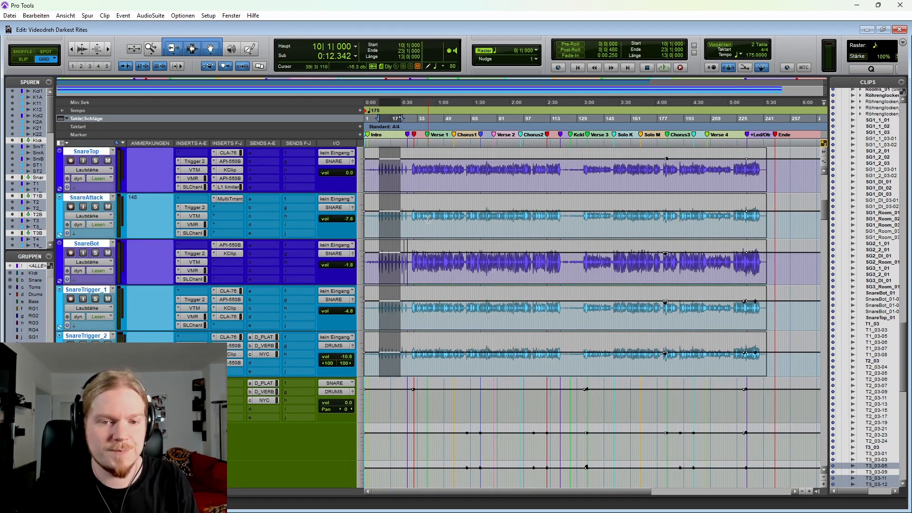
pyautogui.scroll(1, 447, 217)
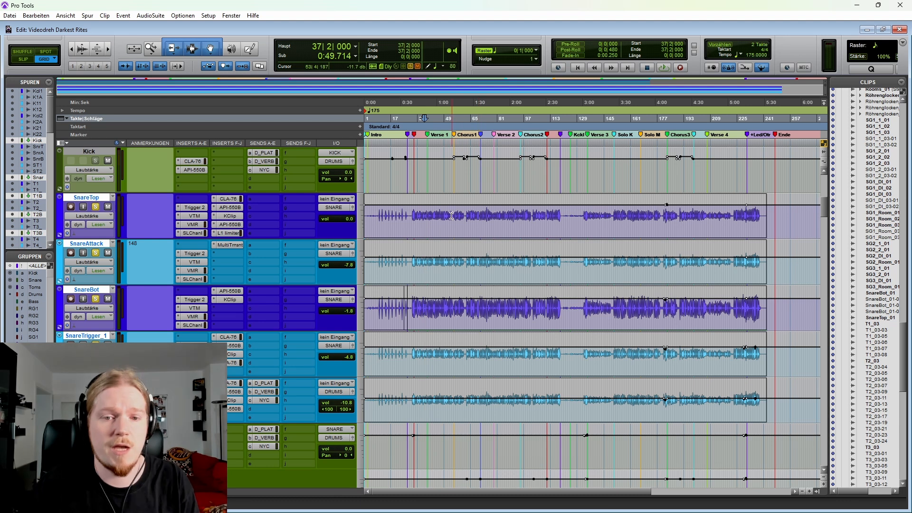
pyautogui.press('space')
pyautogui.press('t')
pyautogui.hscroll(2, 533, 234)
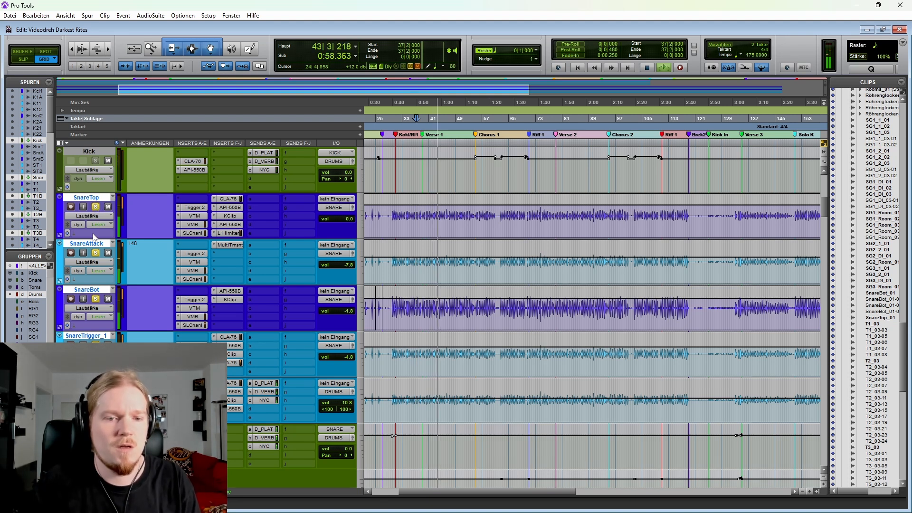
pyautogui.click(93, 337)
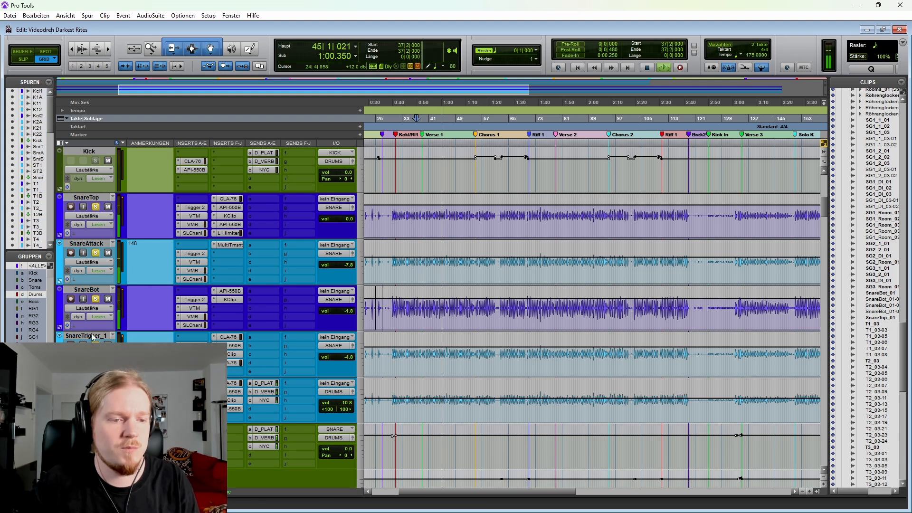
pyautogui.click(86, 336)
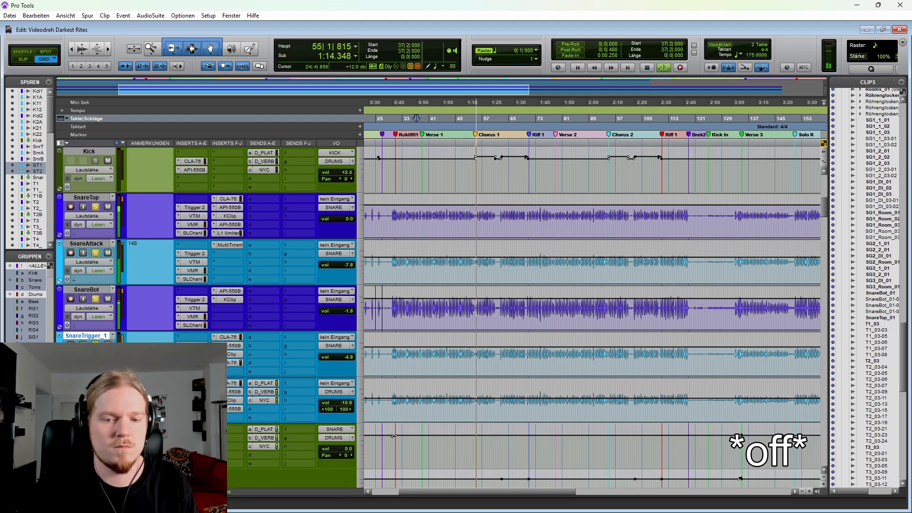
pyautogui.press('space')
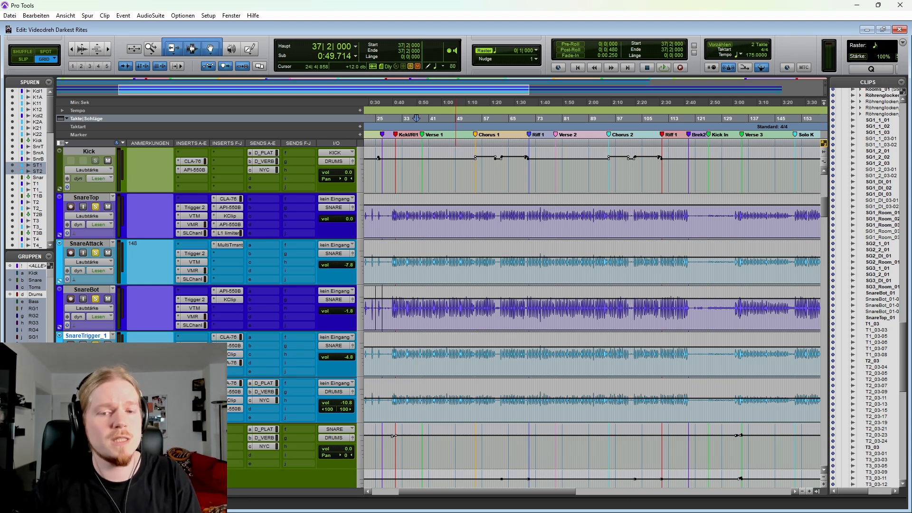
# Step: Locate the start of Verse 3 at 135|1|001 and play the soloed snare tracks from there
pyautogui.press('r')
pyautogui.click(520, 225)
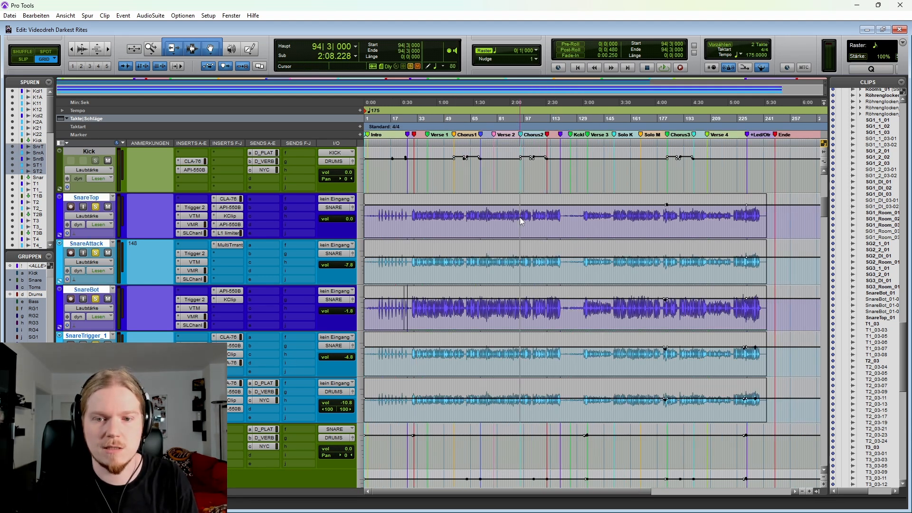
pyautogui.press('r')
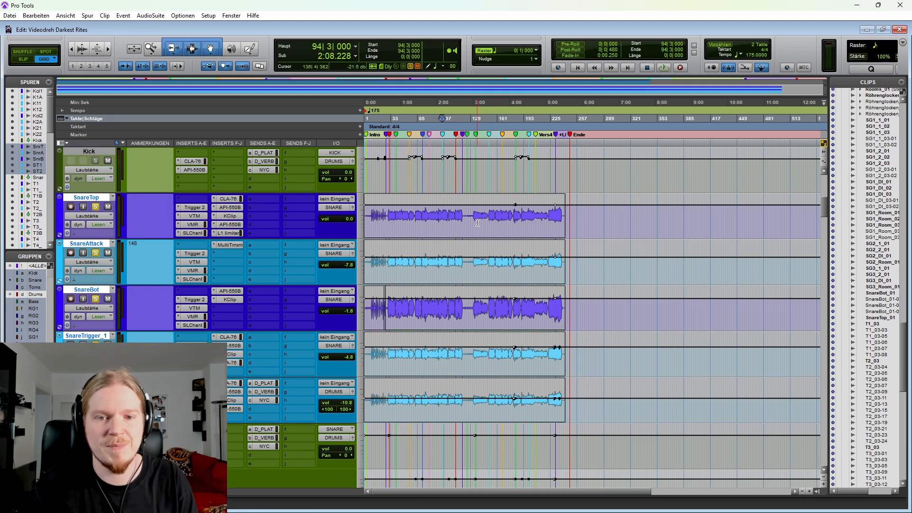
pyautogui.click(481, 221)
pyautogui.press('t')
pyautogui.press('t')
pyautogui.press('t')
pyautogui.press('t')
pyautogui.press('t')
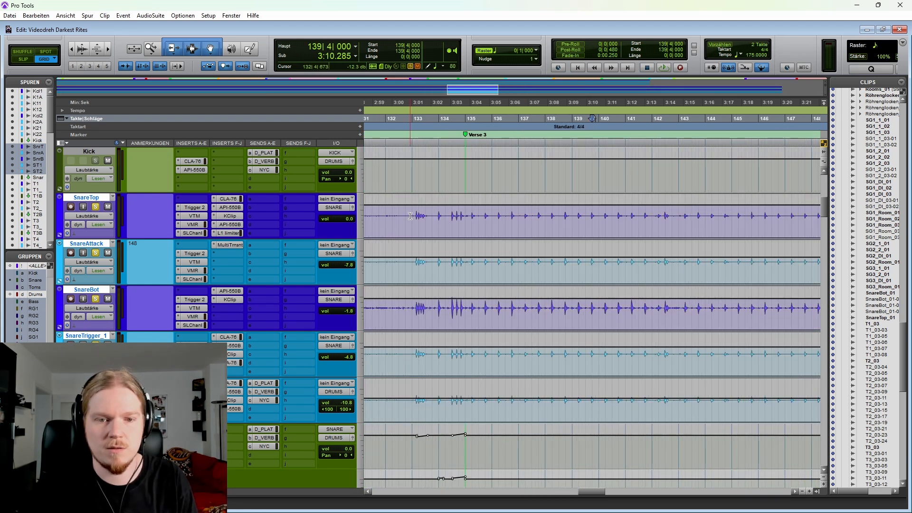
pyautogui.click(469, 229)
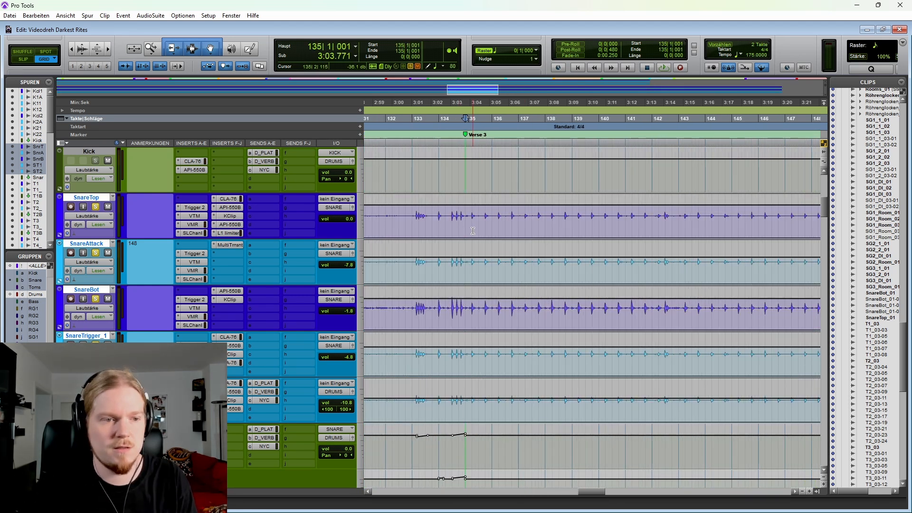
pyautogui.press('r')
pyautogui.press('space')
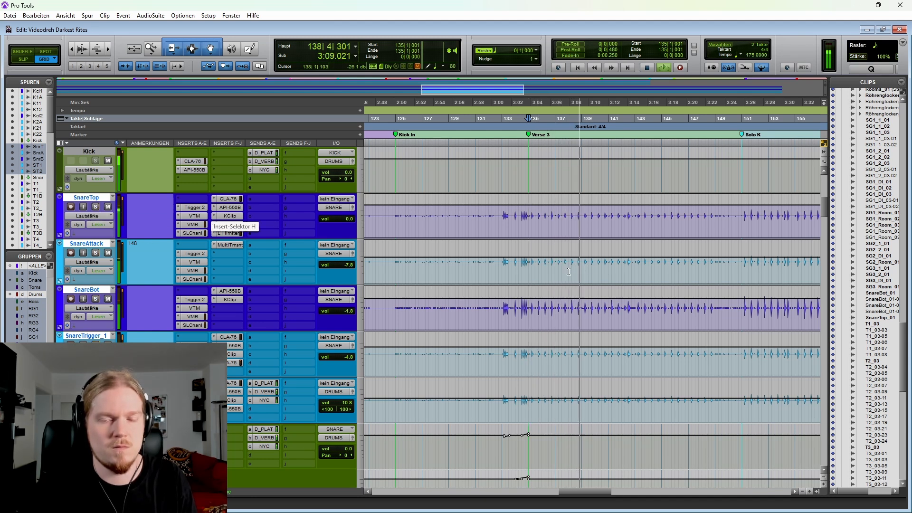
pyautogui.press('space')
# Step: Show the whole song again and solo only SnareTrigger_1 among the snare tracks
pyautogui.press('r')
pyautogui.press('r')
pyautogui.press('r')
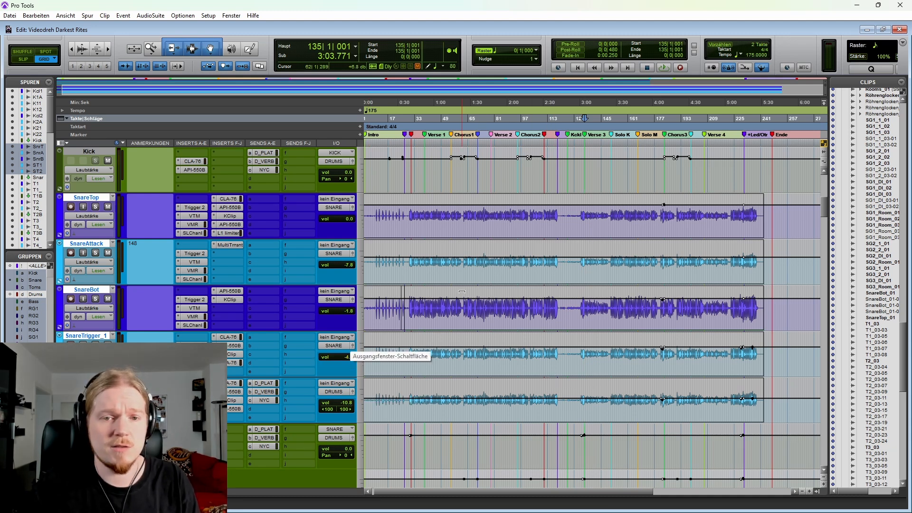
pyautogui.scroll(5, 565, 415)
pyautogui.scroll(-5, 564, 415)
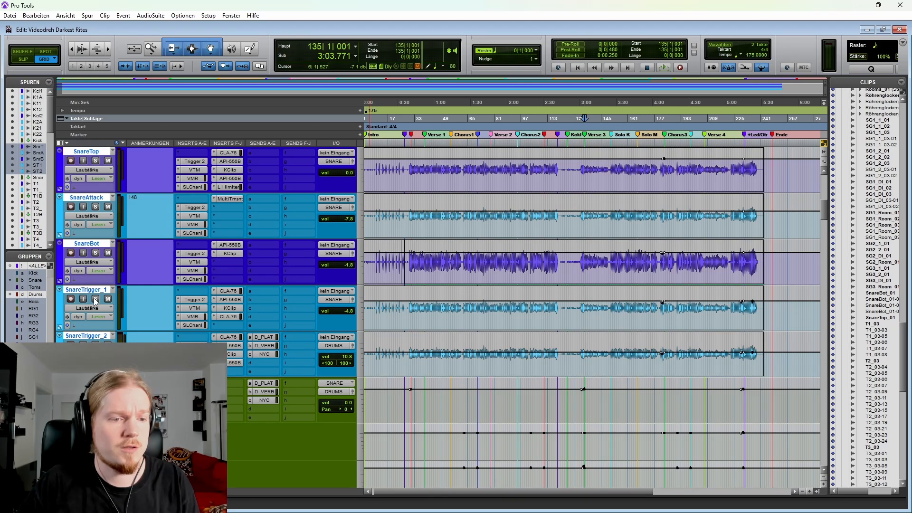
pyautogui.click(96, 299)
pyautogui.scroll(1, 481, 331)
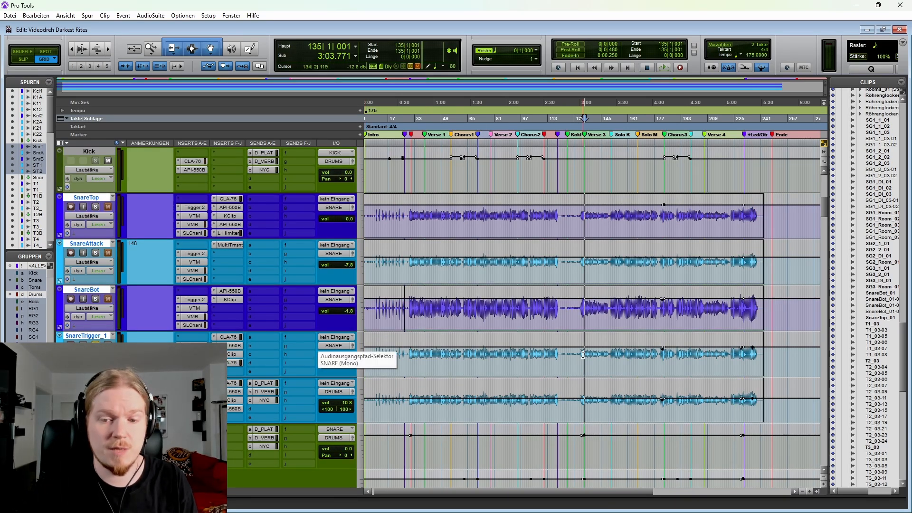
# Step: Compare SnareTrigger_1 and SnareTop soloed from 30|1|003, with the inserts after Trigger 2 bypassed and with them reactivated
pyautogui.click(411, 355)
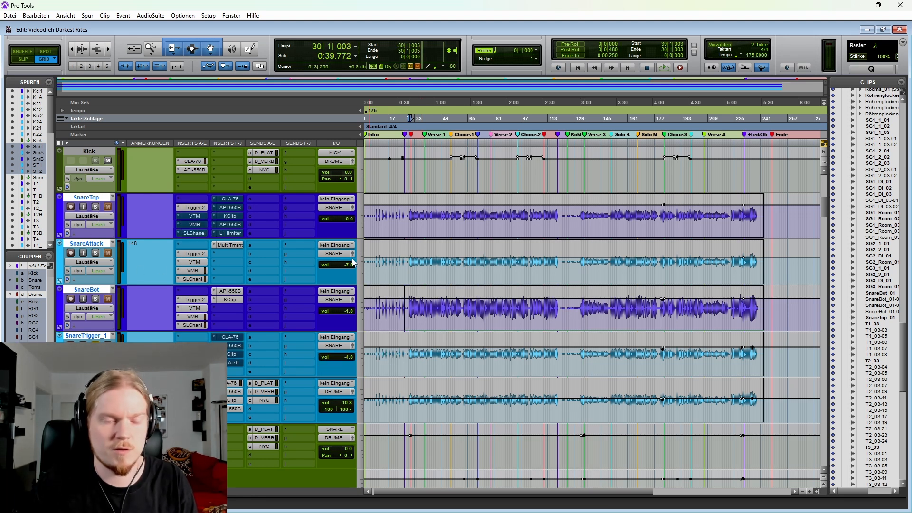
pyautogui.press('space')
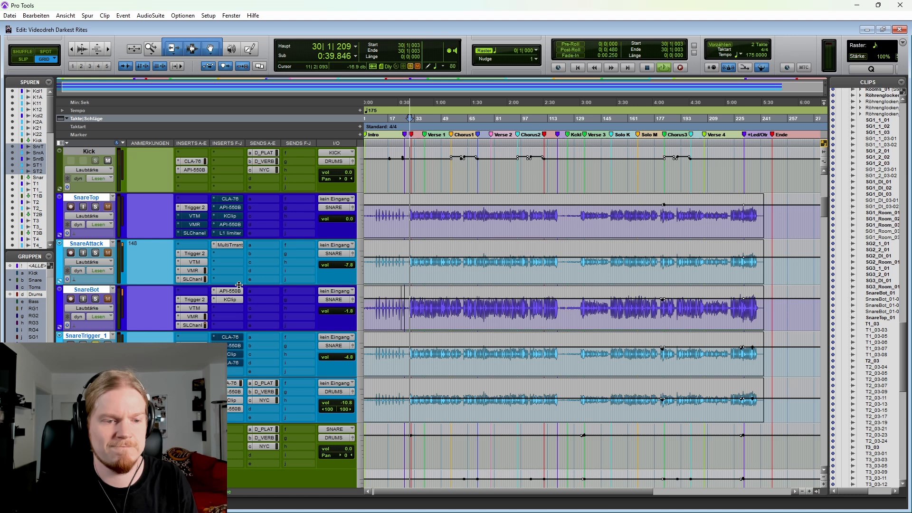
pyautogui.click(95, 207)
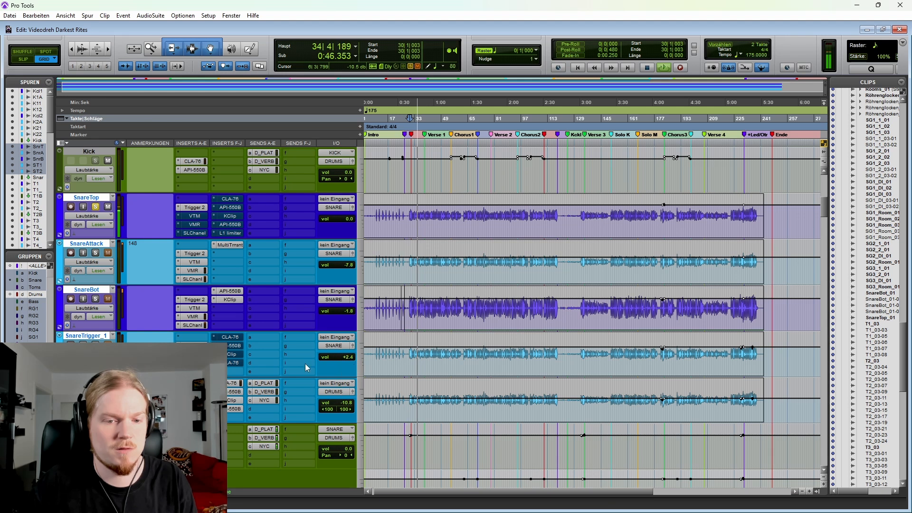
pyautogui.moveTo(352, 358); pyautogui.dragTo(352, 355)
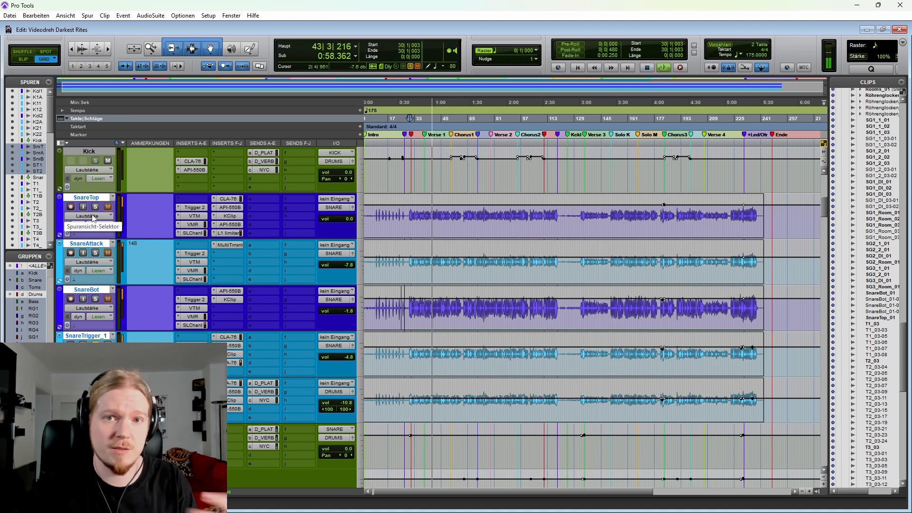
pyautogui.click(95, 208)
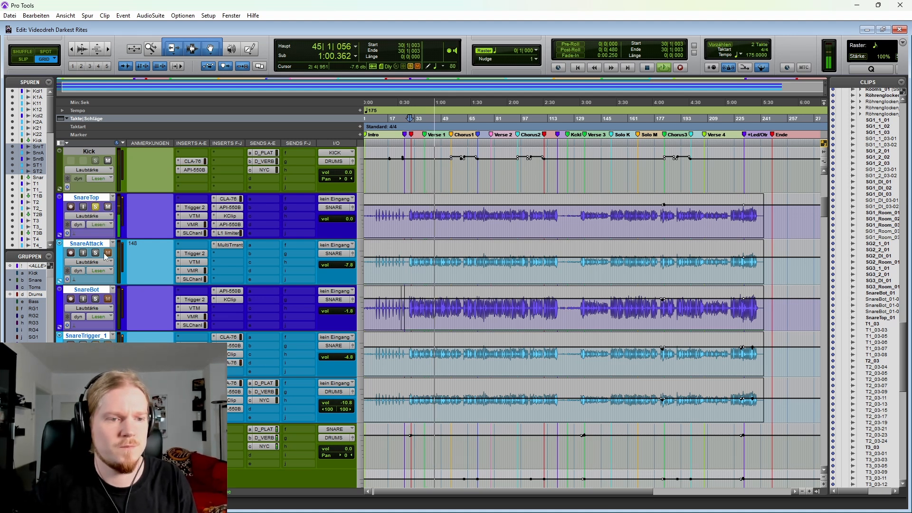
pyautogui.press('space')
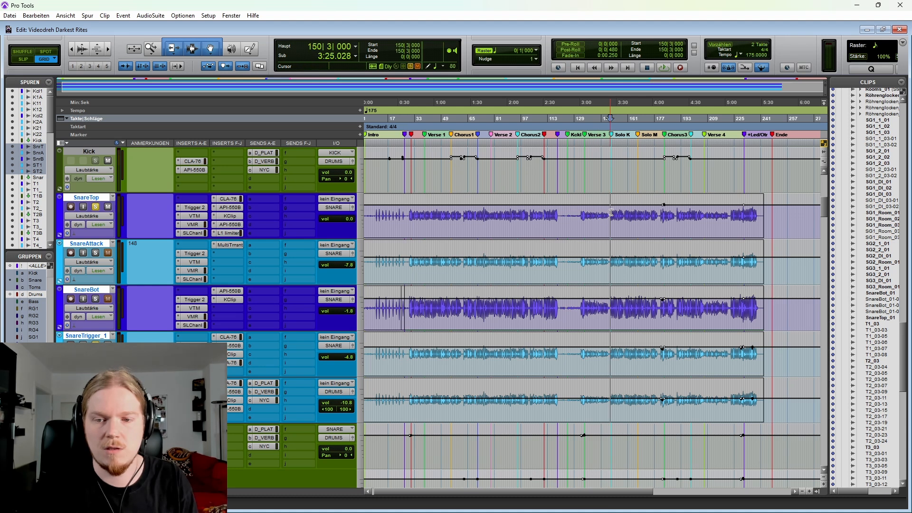
# Step: Play the soloed SnareTop track from 180|3|000 through the fill into Chorus 3
pyautogui.press('t')
pyautogui.press('t')
pyautogui.hscroll(3, 624, 219)
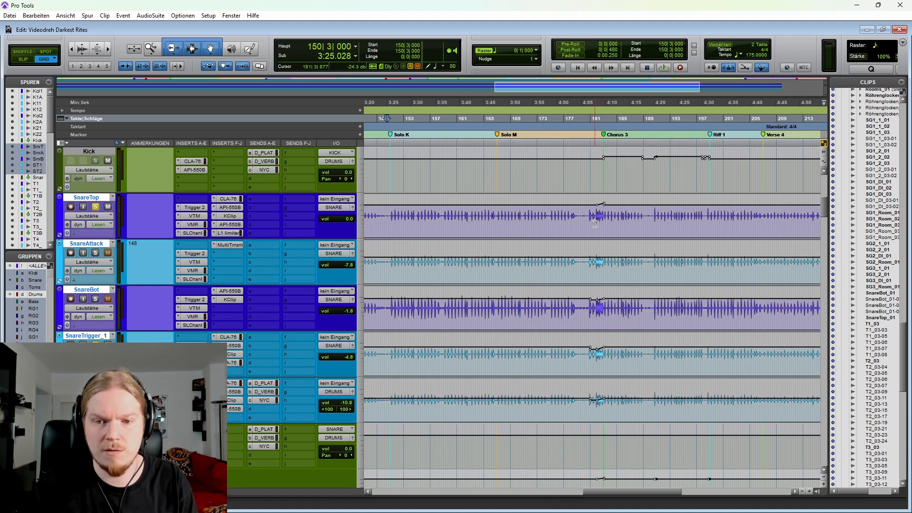
pyautogui.click(595, 224)
pyautogui.press('t')
pyautogui.press('t')
pyautogui.click(559, 227)
pyautogui.press('space')
pyautogui.hscroll(2, 555, 229)
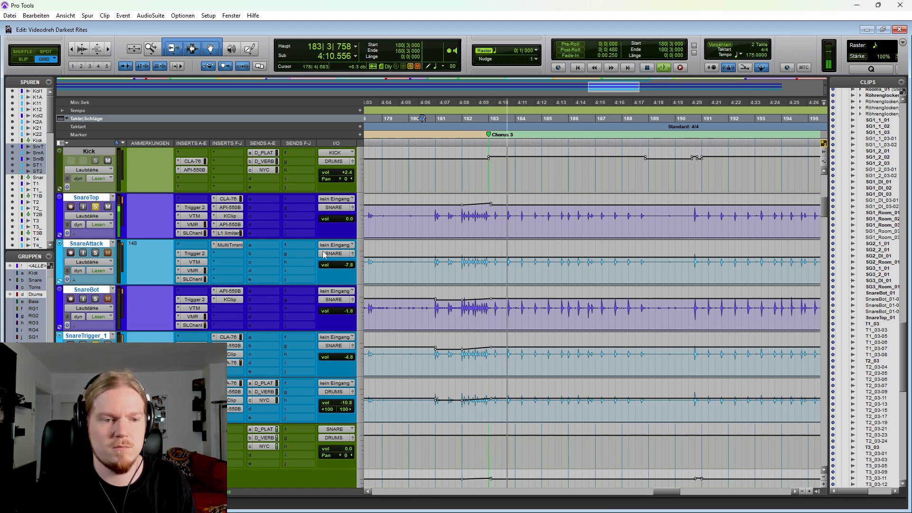
pyautogui.press('space')
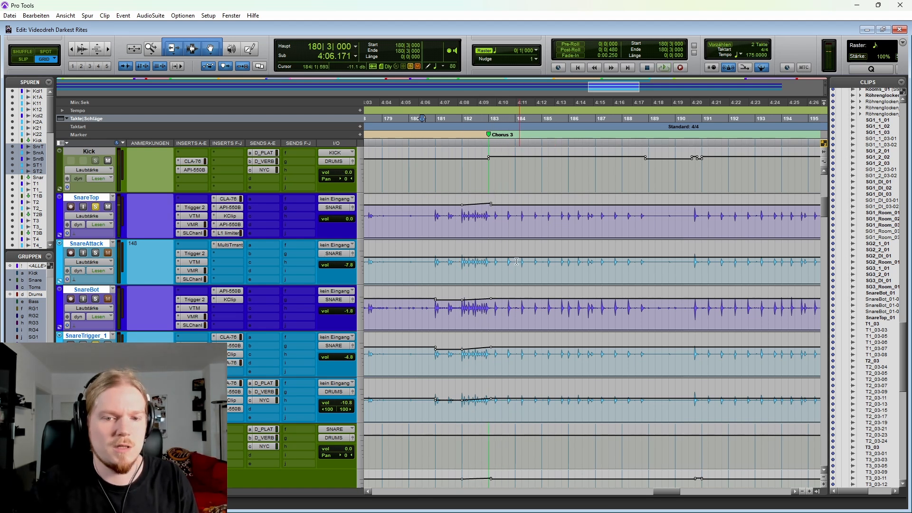
# Step: Place the playback start at 182|4|000, solo only SnareAttack and inspect its Trigger 2 settings
pyautogui.click(483, 253)
pyautogui.press('r')
pyautogui.press('r')
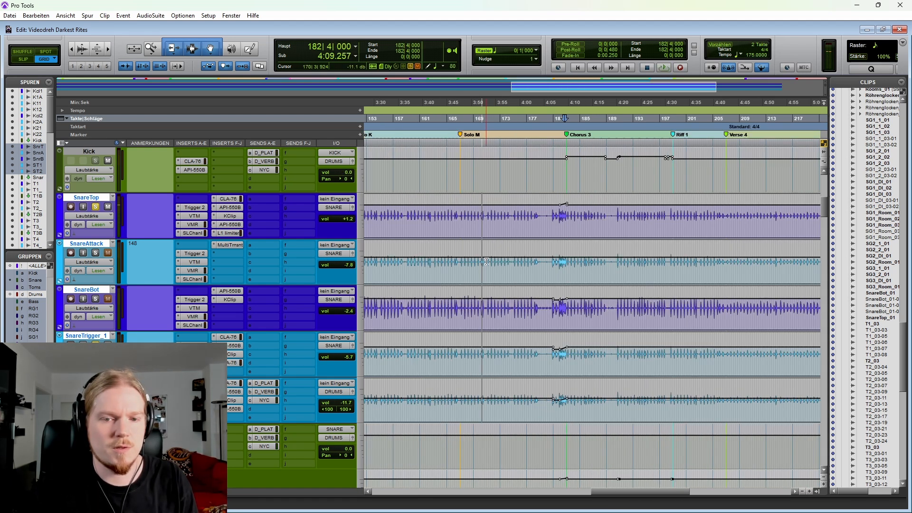
pyautogui.click(97, 255)
pyautogui.click(195, 253)
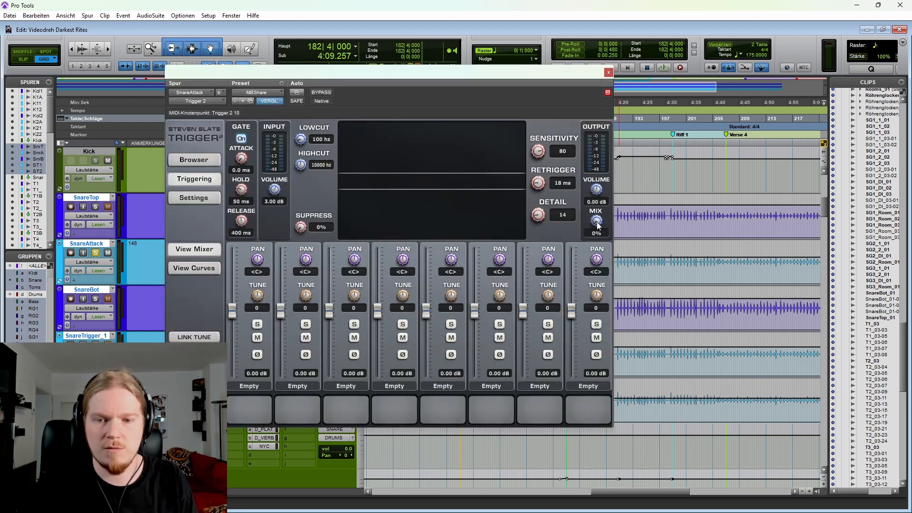
pyautogui.click(608, 74)
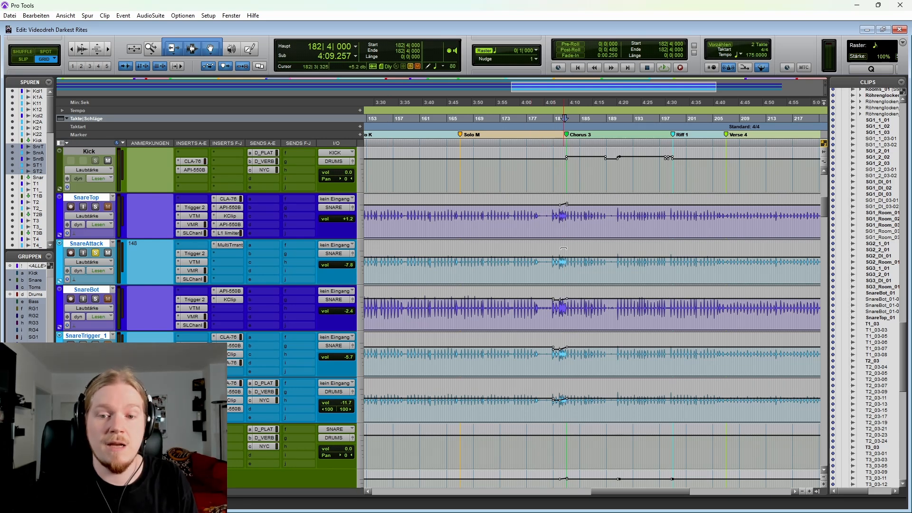
# Step: Play the soloed SnareAttack track from 180|3|640 through the fill into Chorus 3
pyautogui.click(551, 271)
pyautogui.hotkey('ctrl', ']')
pyautogui.hotkey('ctrl', ']')
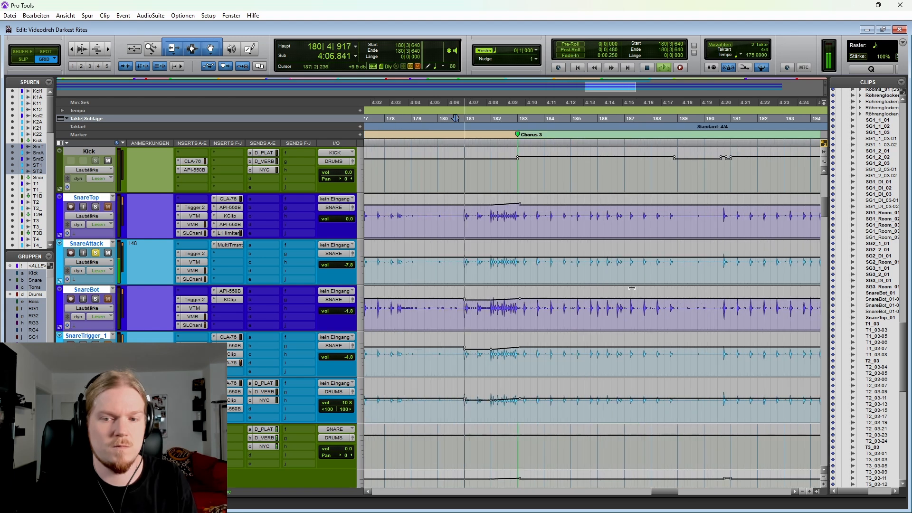
pyautogui.press('space')
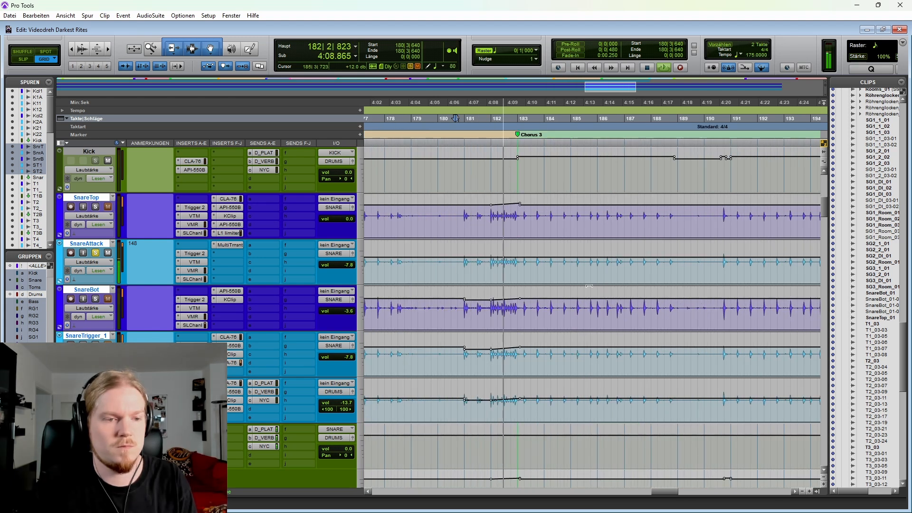
pyautogui.hotkey('ctrl', '[')
pyautogui.hotkey('ctrl', '[')
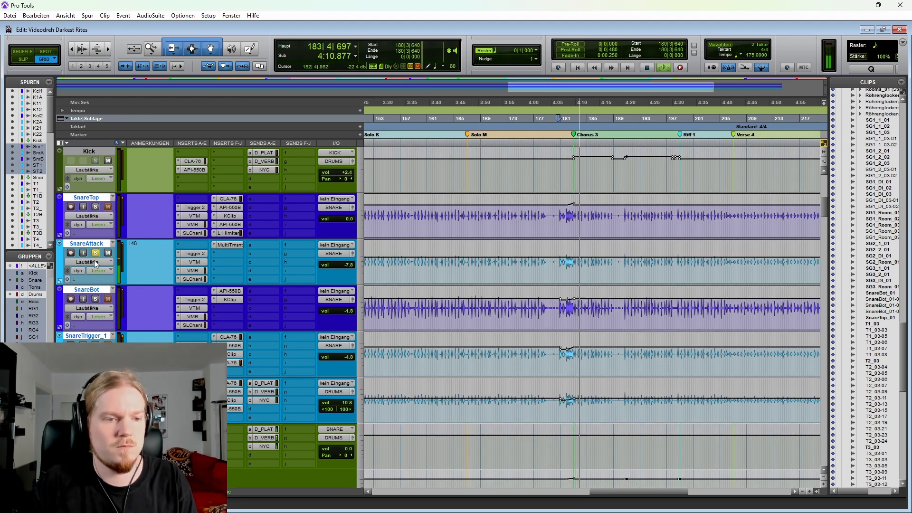
pyautogui.press('space')
pyautogui.hotkey('ctrl', '[')
pyautogui.hotkey('ctrl', '[')
pyautogui.hotkey('ctrl', '[')
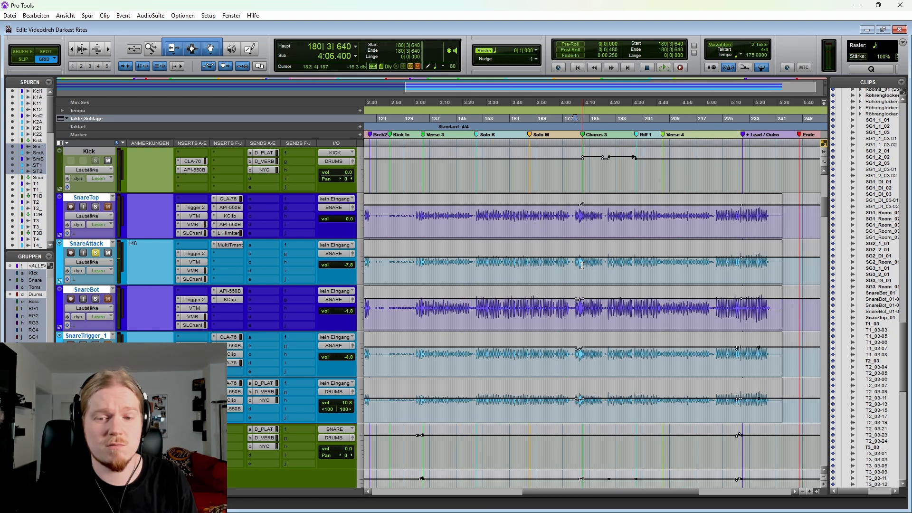
pyautogui.click(516, 264)
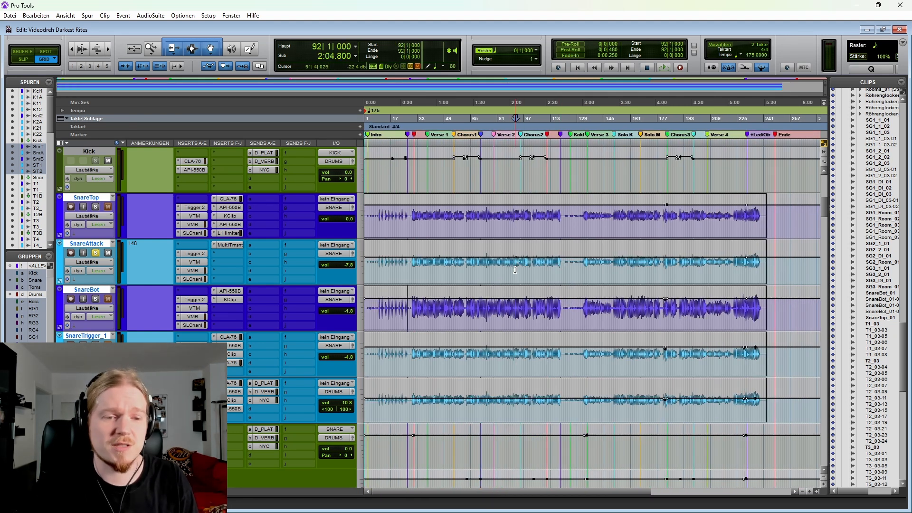
pyautogui.scroll(1, 456, 285)
pyautogui.scroll(4, 456, 286)
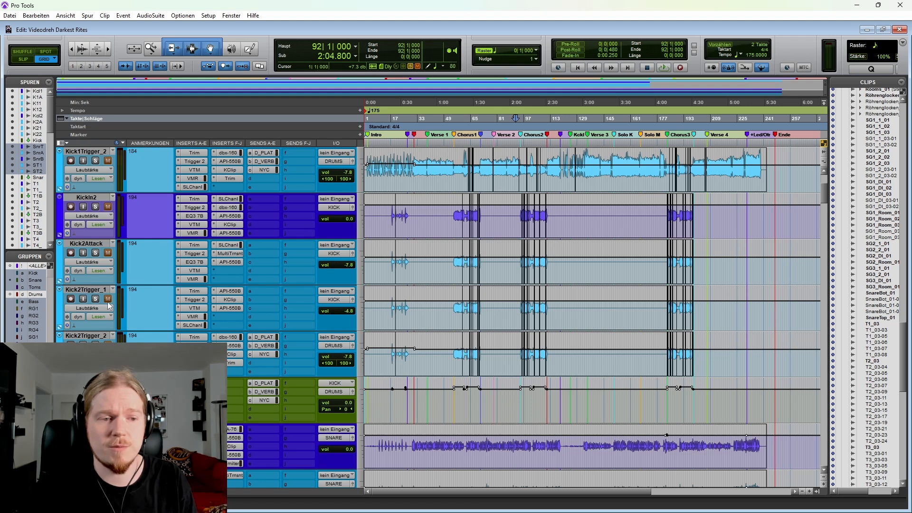
pyautogui.scroll(-1, 112, 299)
pyautogui.scroll(-3, 142, 266)
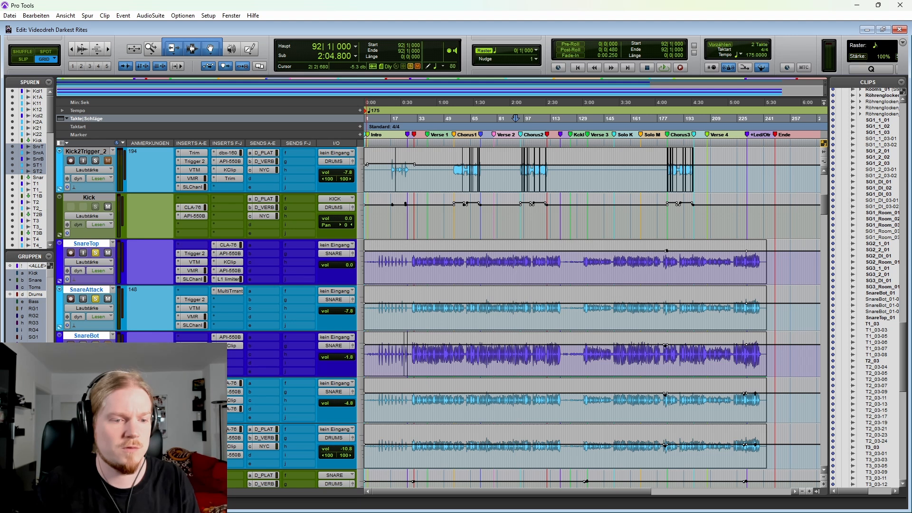
# Step: Play SnareTop and SnareAttack soloed together from the start of Solo K at 150|4|319
pyautogui.click(590, 267)
pyautogui.hotkey('ctrl', ']')
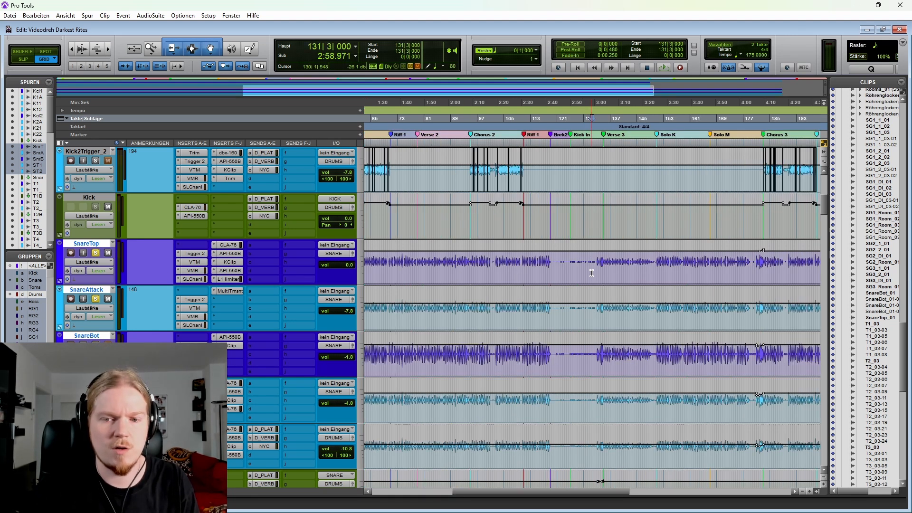
pyautogui.hscroll(2, 614, 276)
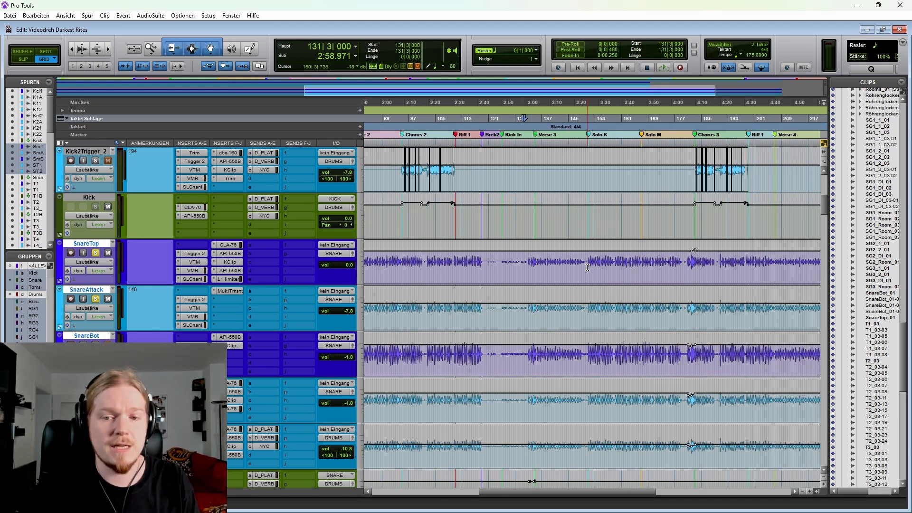
pyautogui.click(588, 267)
pyautogui.hscroll(4, 587, 267)
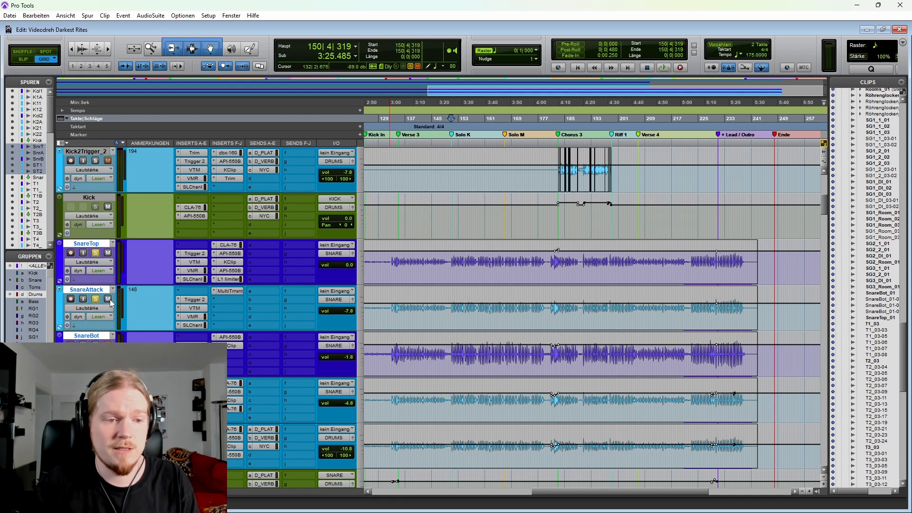
pyautogui.press('space')
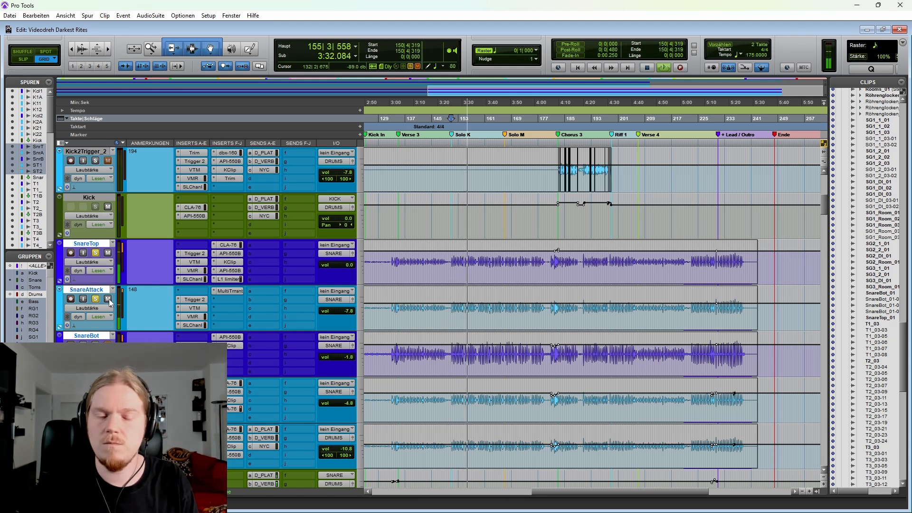
# Step: Play the soloed SnareTop and SnareAttack from 180|2|000 across the fill into Chorus 3
pyautogui.click(550, 266)
pyautogui.scroll(2, 560, 280)
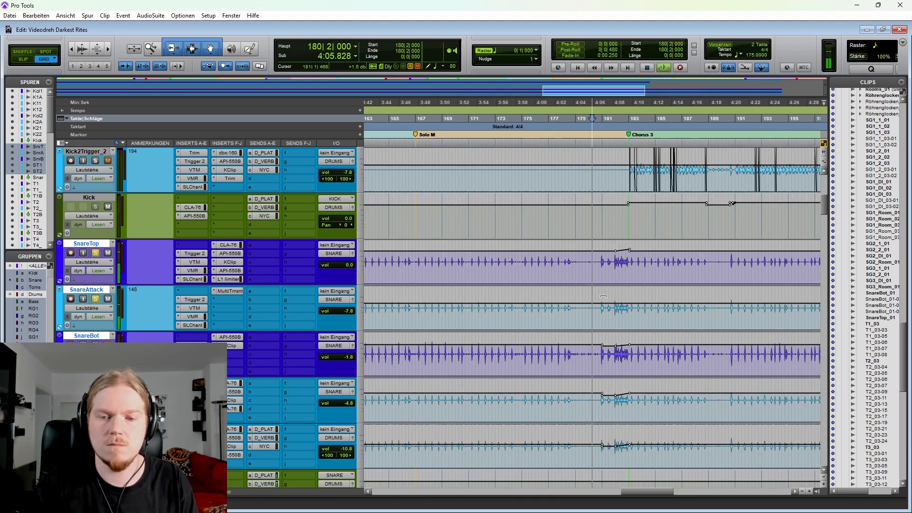
pyautogui.hscroll(3, 574, 294)
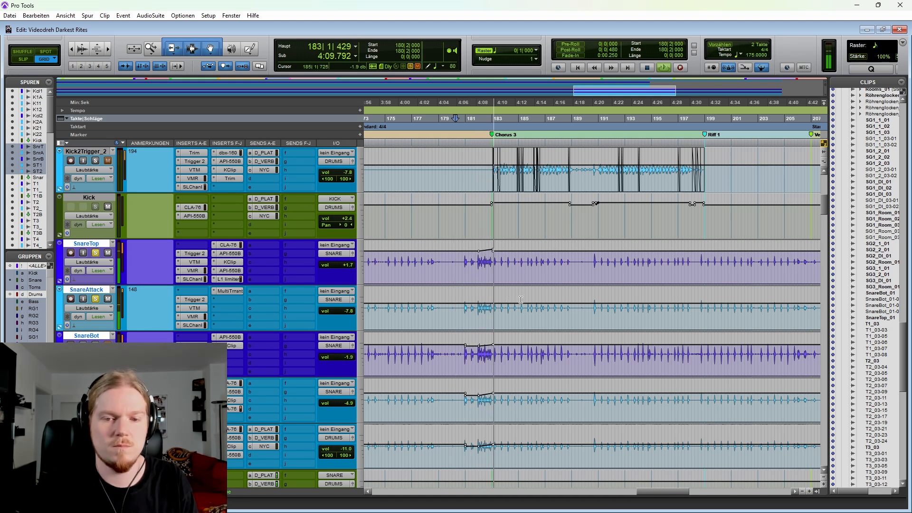
pyautogui.press('space')
pyautogui.scroll(-3, 548, 271)
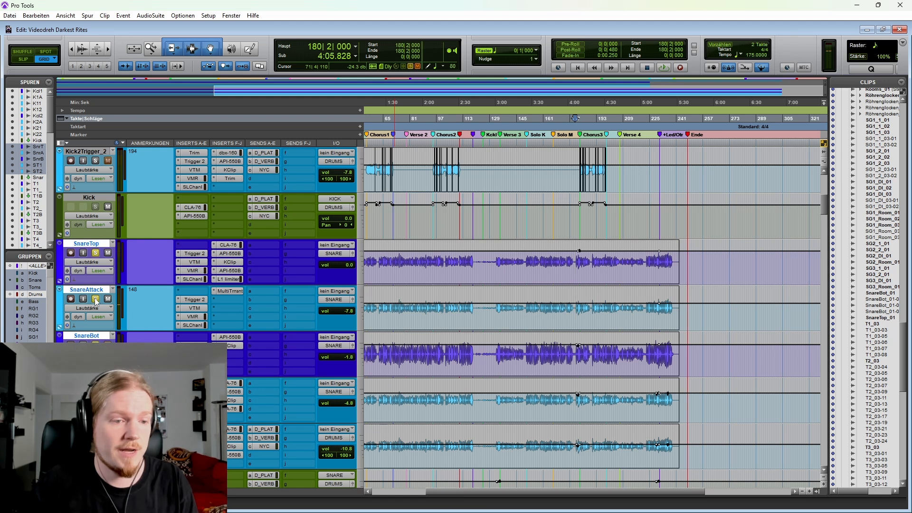
pyautogui.hscroll(-5, 498, 282)
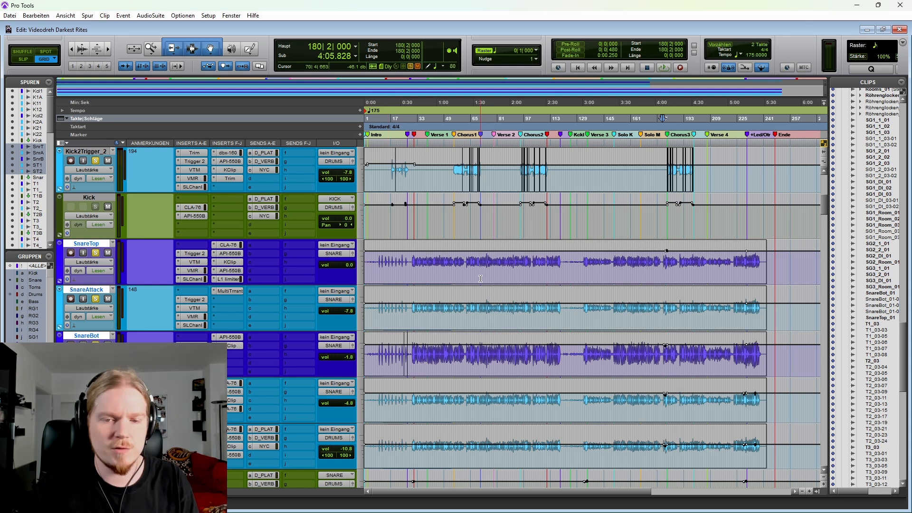
# Step: Play the soloed snares from 30|1|000 and from 133|3|000 into Verse 3, selecting SnareTrigger_1 and SnareTrigger_2 during playback
pyautogui.click(410, 260)
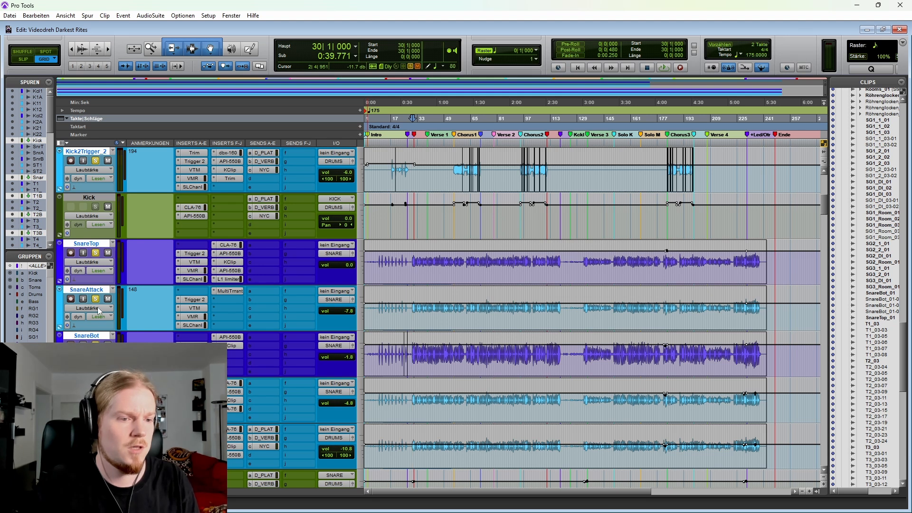
pyautogui.press('space')
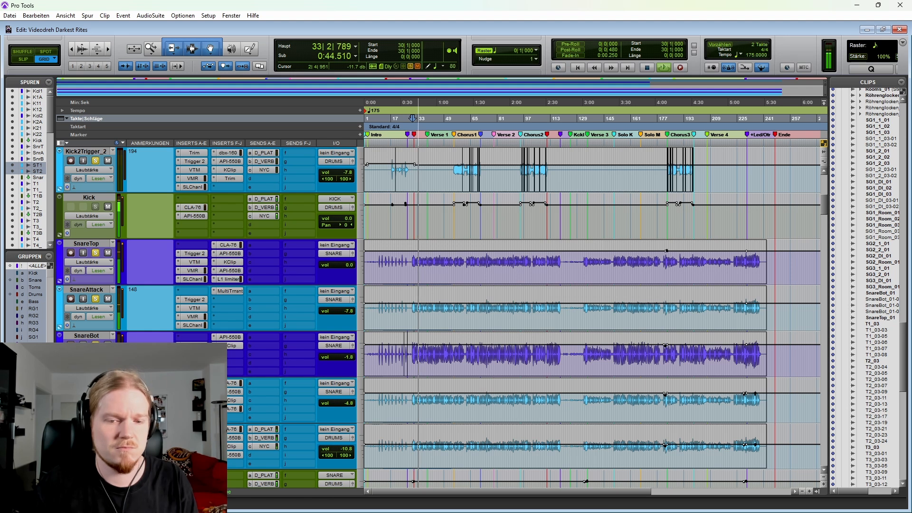
pyautogui.click(584, 314)
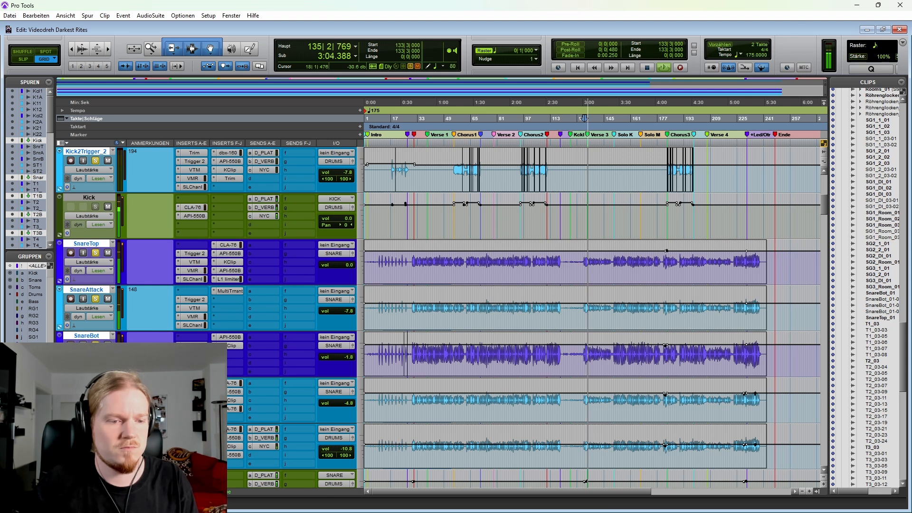
pyautogui.click(86, 382)
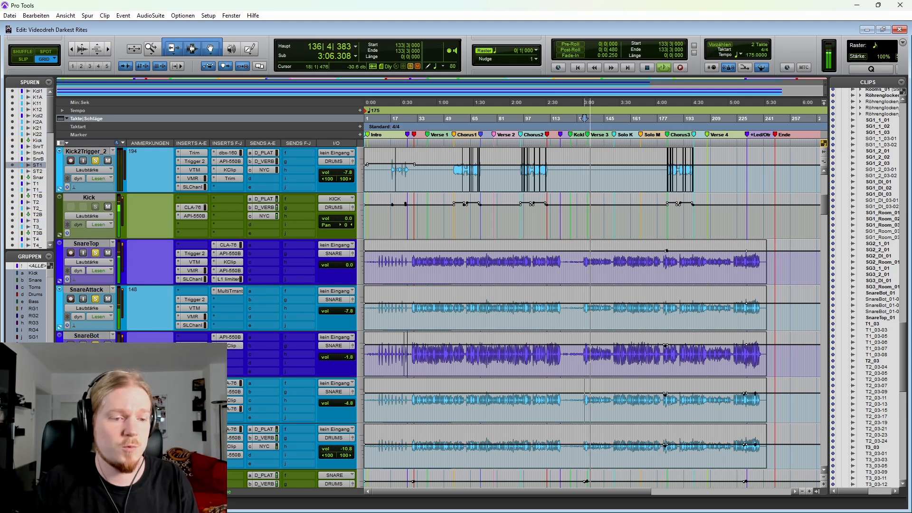
pyautogui.keyDown('shift'); pyautogui.click(86, 428); pyautogui.keyUp('shift')
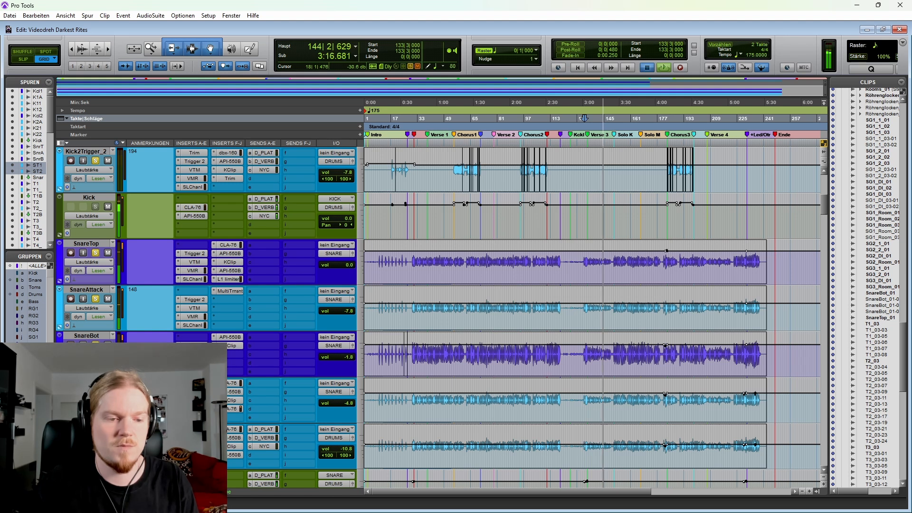
pyautogui.press('space')
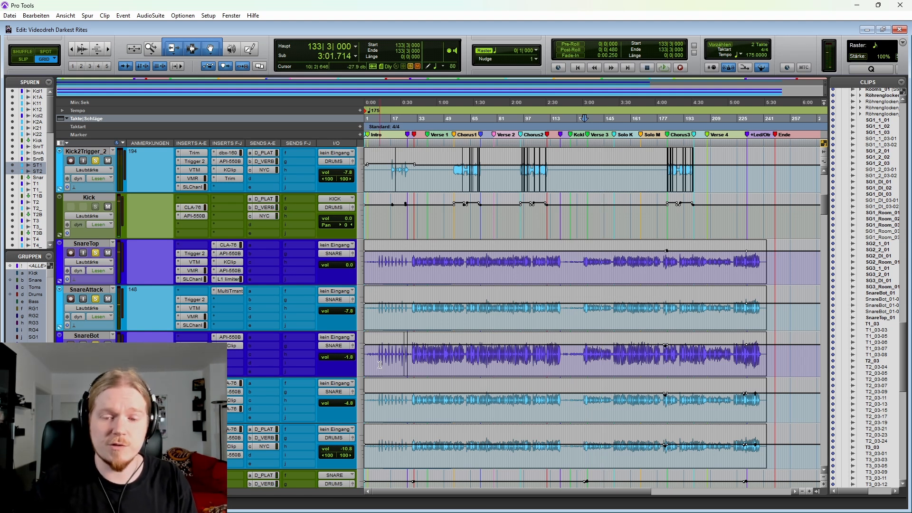
pyautogui.press('r')
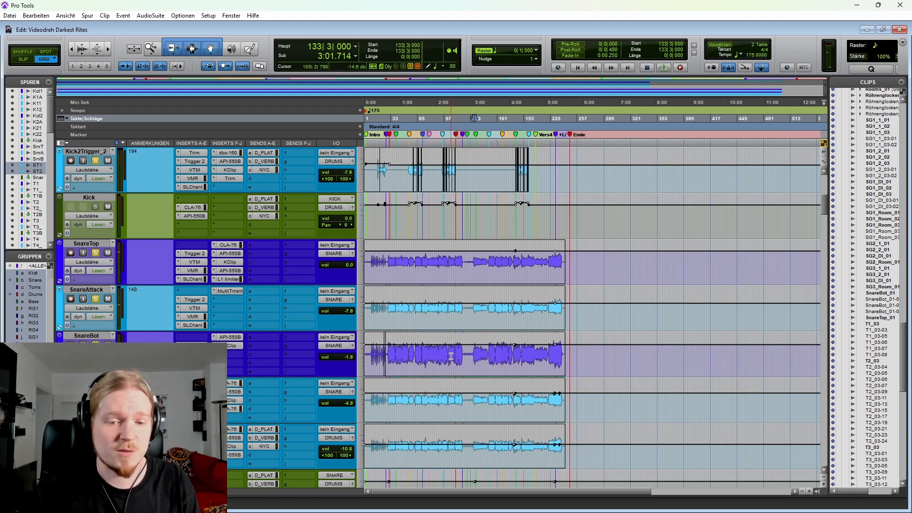
pyautogui.click(416, 351)
pyautogui.press('t')
pyautogui.press('t')
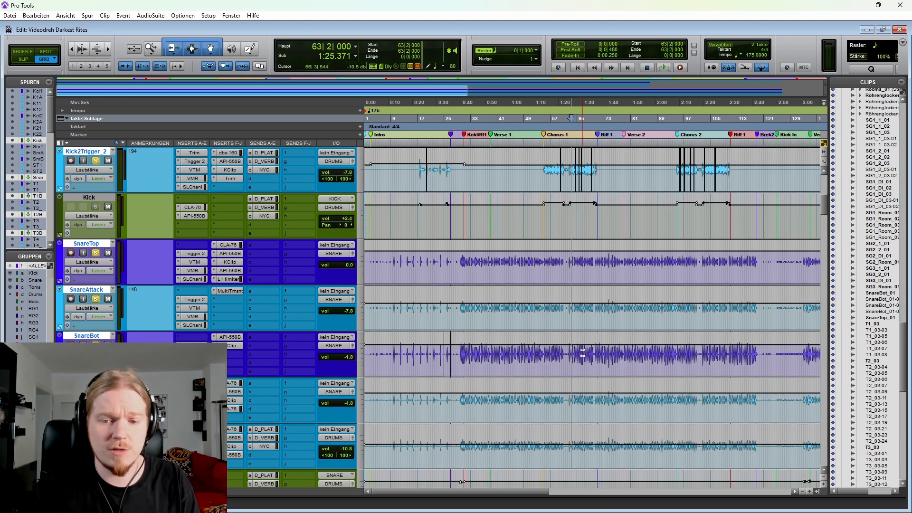
pyautogui.hscroll(2, 579, 354)
pyautogui.press('r')
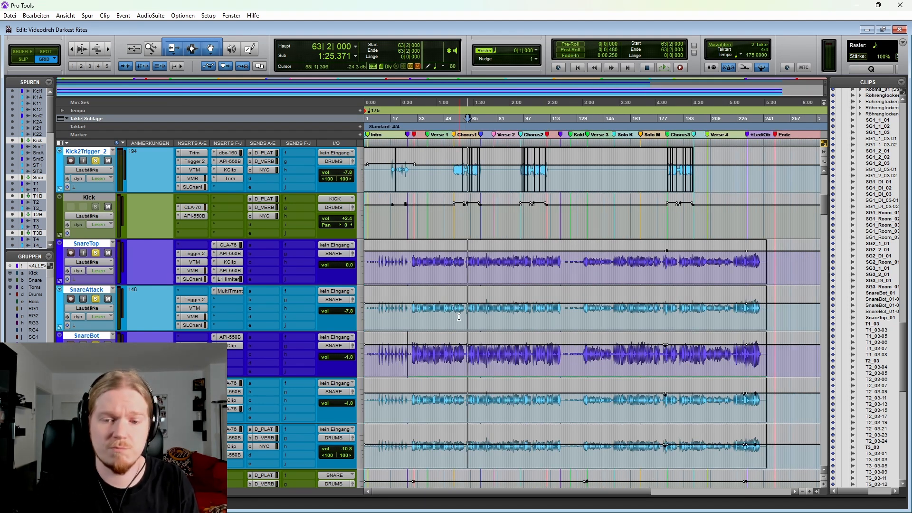
# Step: On the Snare bus, highlight the API-550B High Gain automation, followed by the D_PLATE and D_VERB send automation, from 54|4|000 to the outro
pyautogui.scroll(-6, 68, 232)
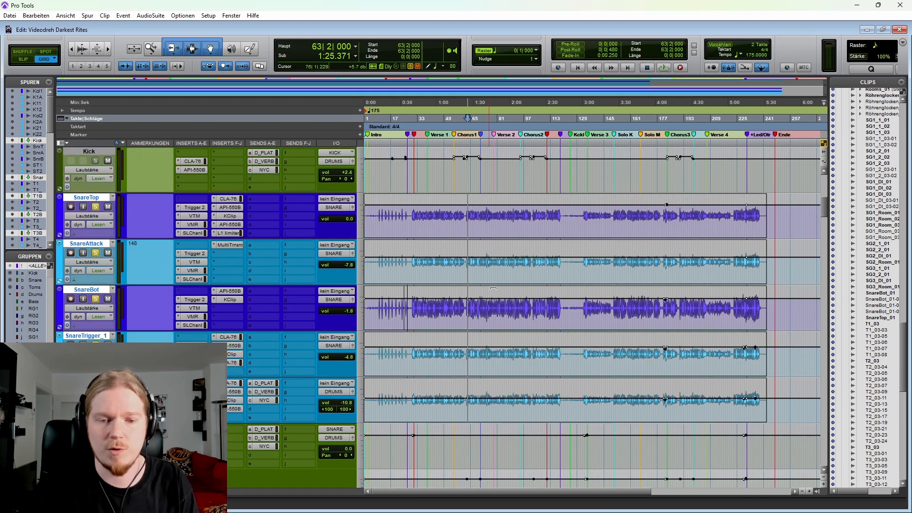
pyautogui.press('r')
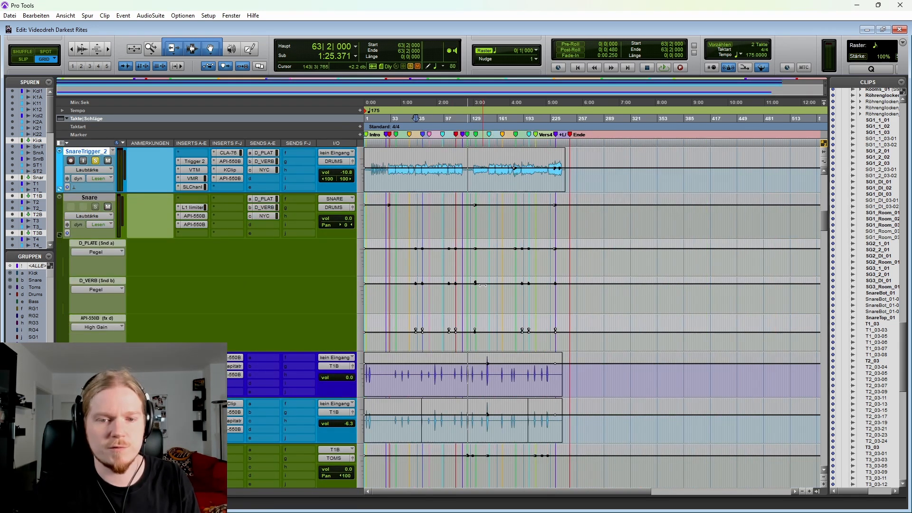
pyautogui.scroll(2, 471, 317)
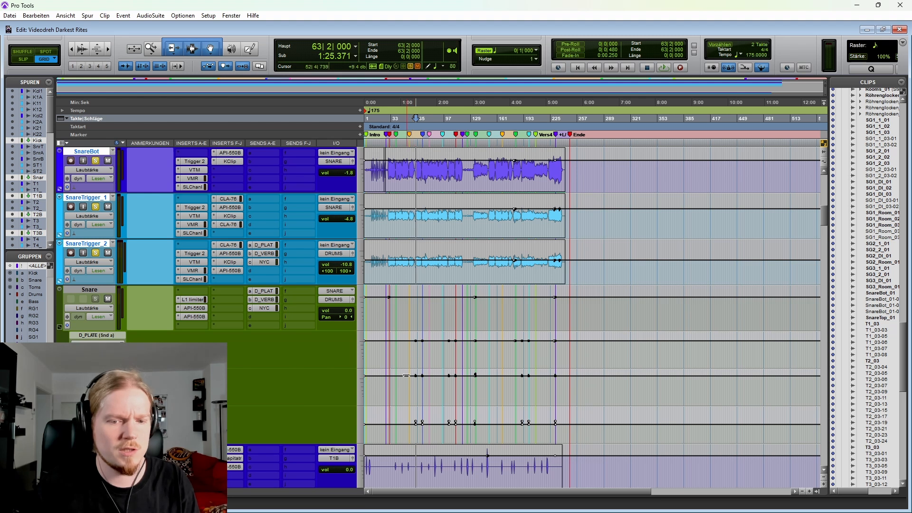
pyautogui.moveTo(409, 428); pyautogui.dragTo(564, 426)
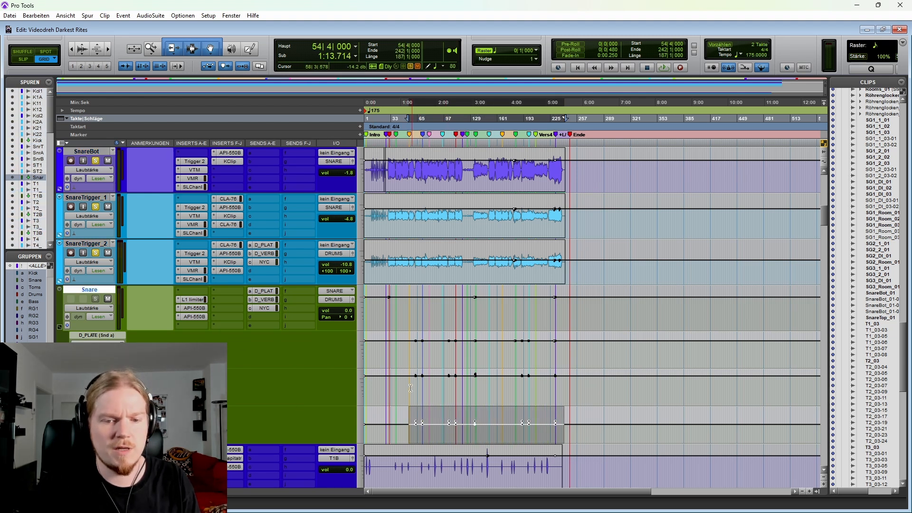
pyautogui.moveTo(411, 388); pyautogui.dragTo(563, 349)
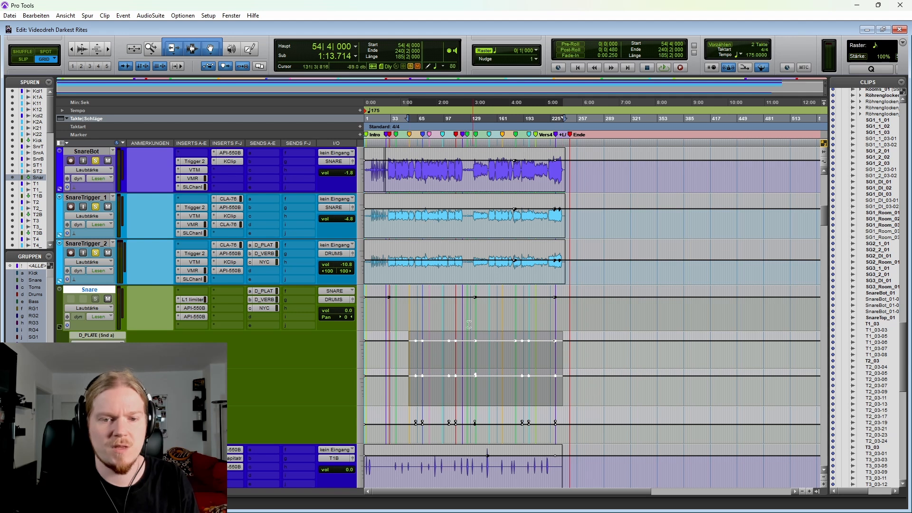
# Step: Play the soloed snares from 69|1|000 into Riff 1, across the Snare bus send automation change
pyautogui.click(427, 269)
pyautogui.press('t')
pyautogui.press('t')
pyautogui.press('t')
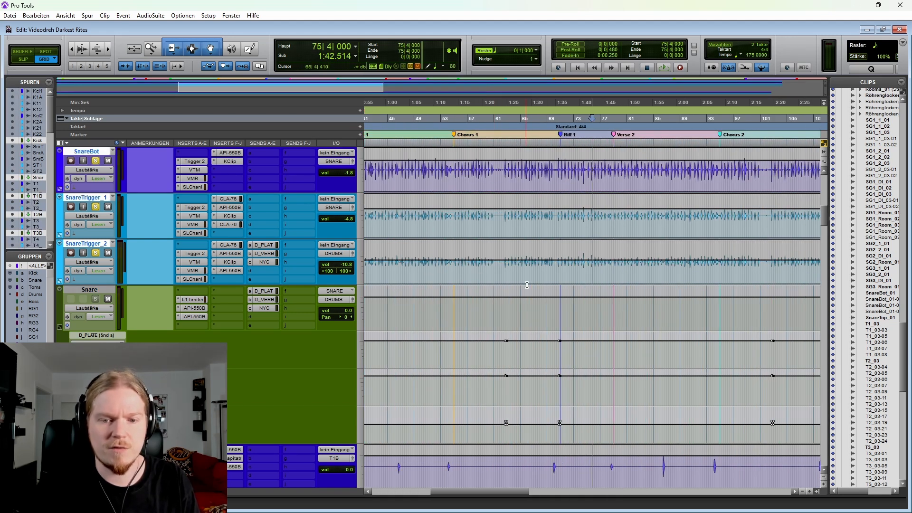
pyautogui.click(549, 273)
pyautogui.press('t')
pyautogui.press('t')
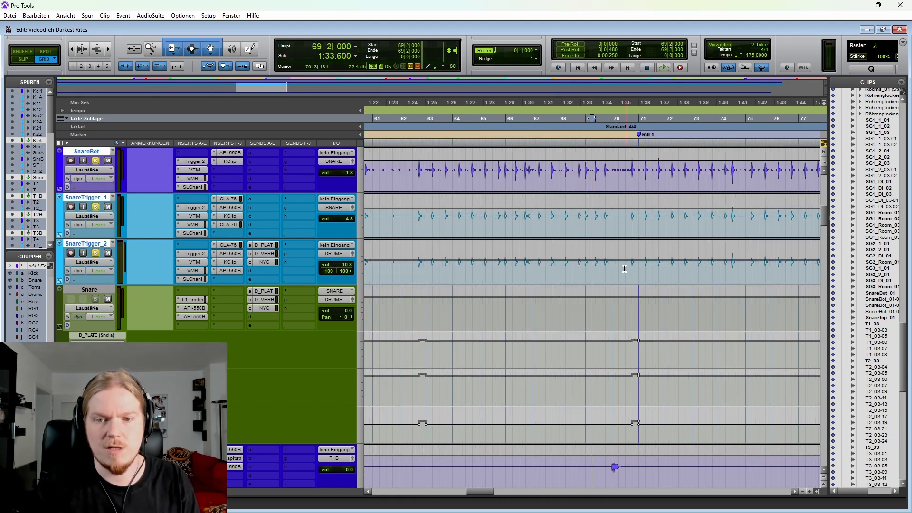
pyautogui.hscroll(2, 629, 272)
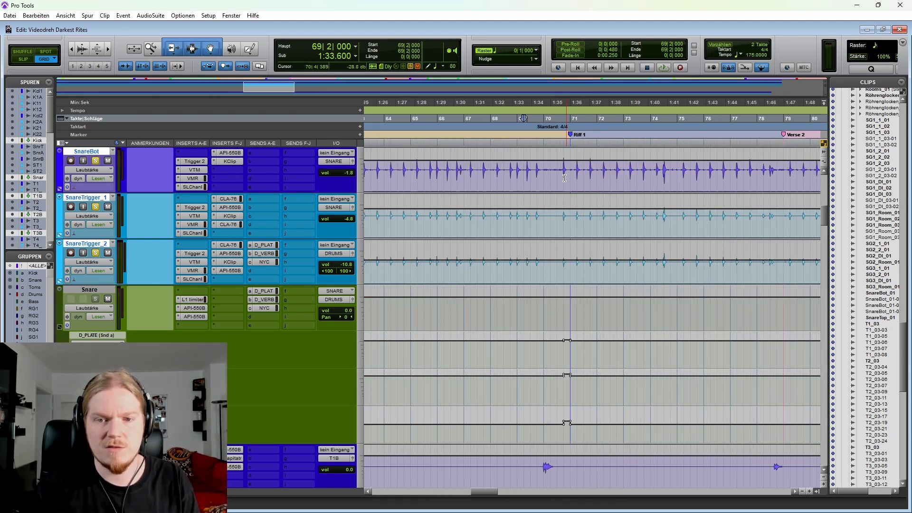
pyautogui.click(519, 265)
pyautogui.hscroll(2, 516, 268)
pyautogui.press('space')
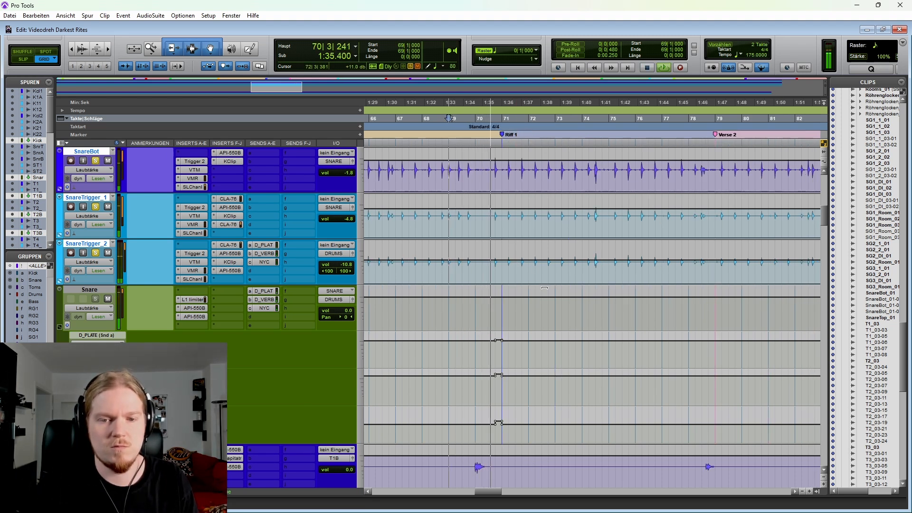
pyautogui.press('space')
# Step: Examine the T1 and T2 tom tracks and their trigger tracks across the whole song, placing the cursor at 56|1|000
pyautogui.press('r')
pyautogui.press('r')
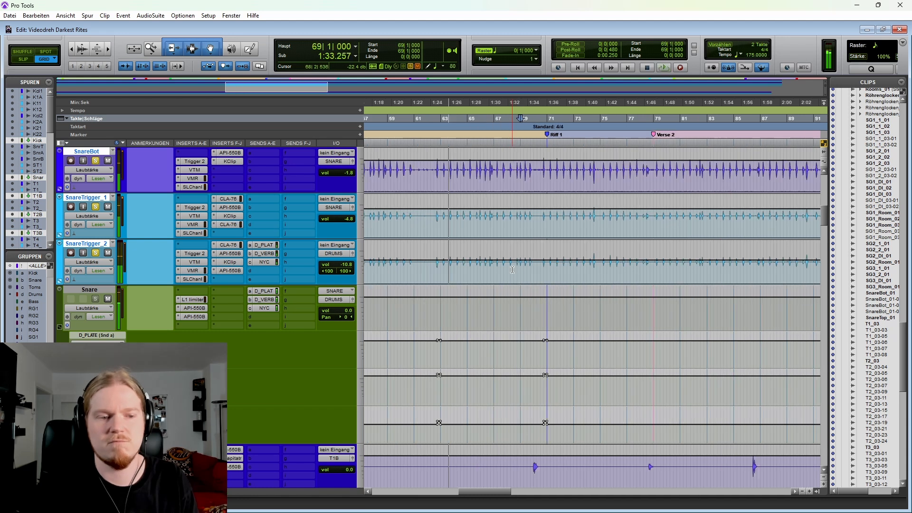
pyautogui.scroll(-9, 471, 285)
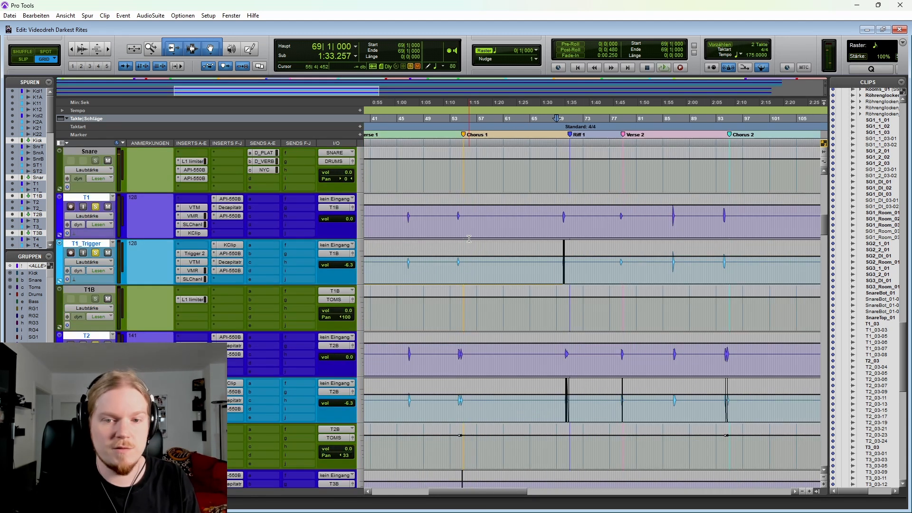
pyautogui.click(469, 228)
pyautogui.press('r')
pyautogui.press('r')
pyautogui.press('r')
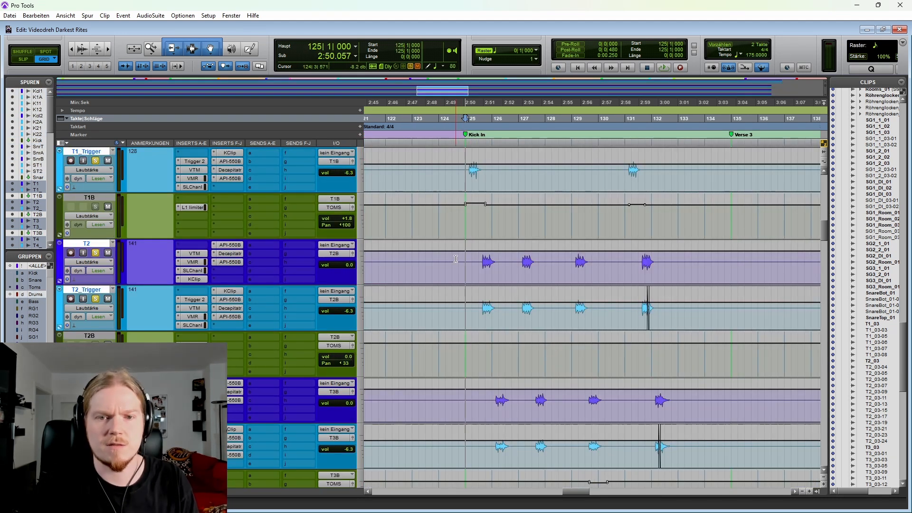
# Step: Compare the clips and bus volume automation of the soloed tom tracks around the Kick In marker at 125|1|000
pyautogui.scroll(2, 454, 238)
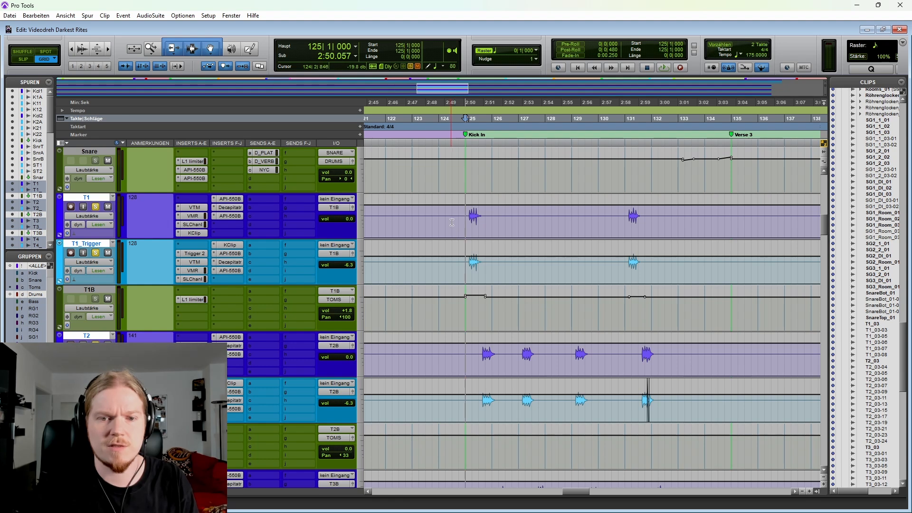
pyautogui.press('r')
pyautogui.scroll(5, 522, 253)
pyautogui.scroll(-10, 522, 253)
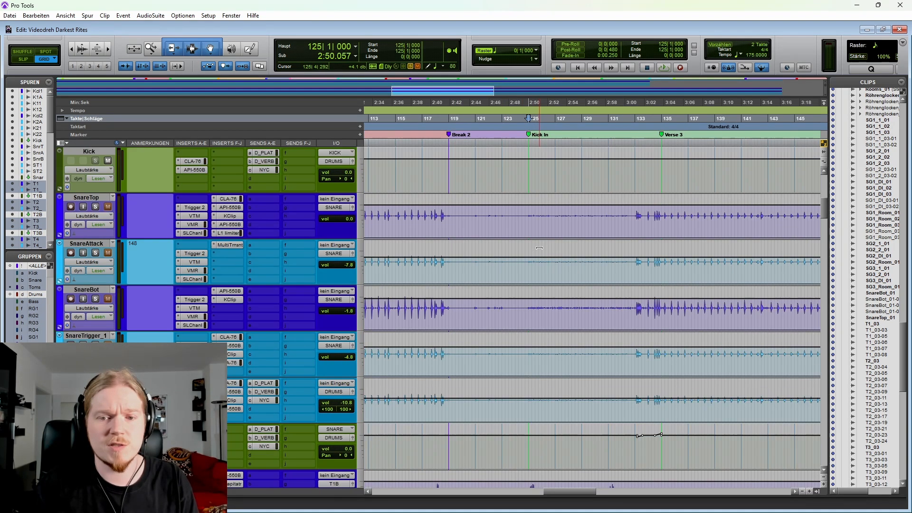
pyautogui.scroll(-5, 536, 231)
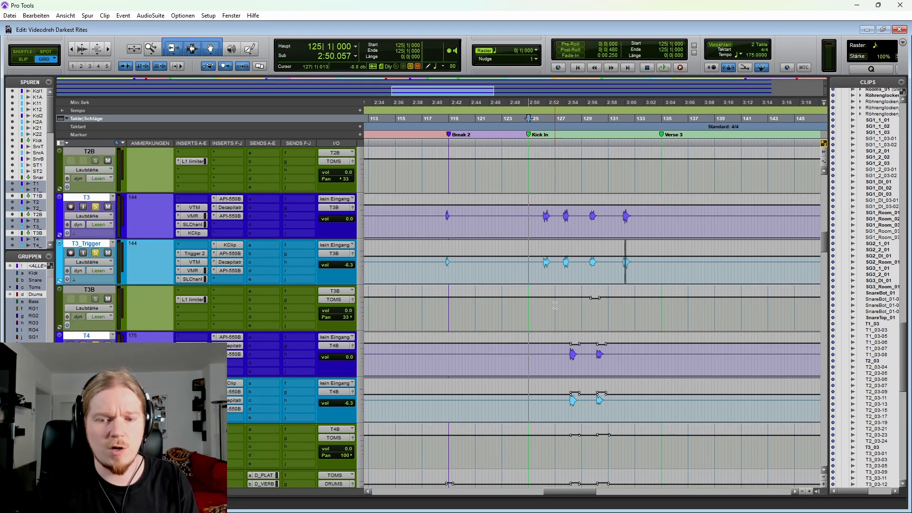
pyautogui.scroll(6, 588, 334)
pyautogui.scroll(3, 588, 334)
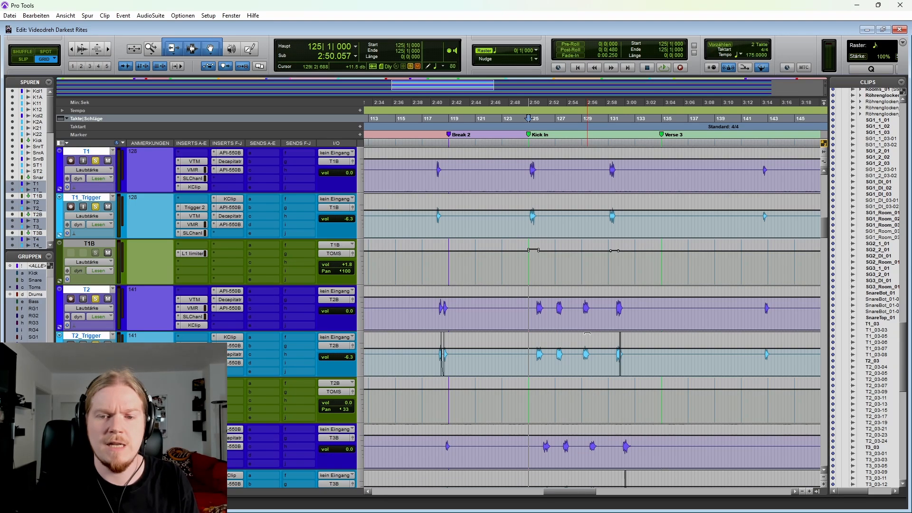
pyautogui.hscroll(2, 533, 306)
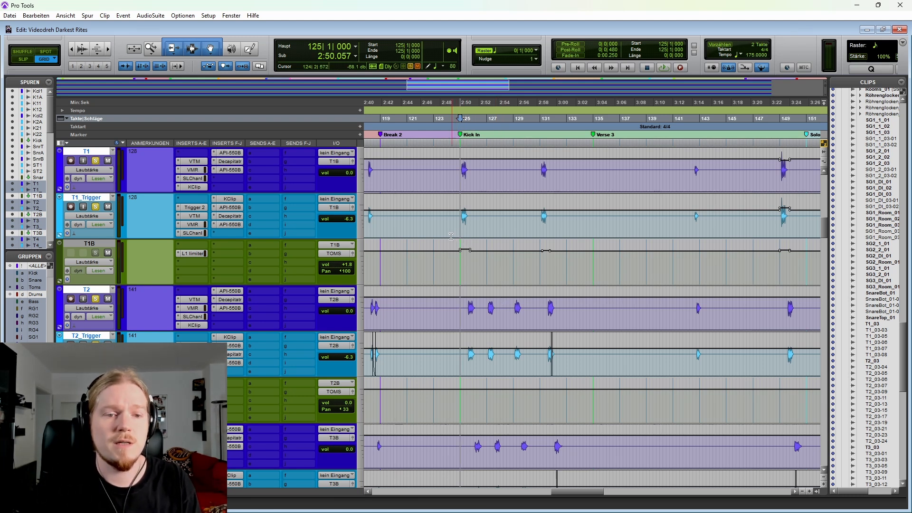
# Step: Highlight the range from 147|1|000 to 166|3|000 across the tom tracks in the full-song view
pyautogui.scroll(-3, 443, 234)
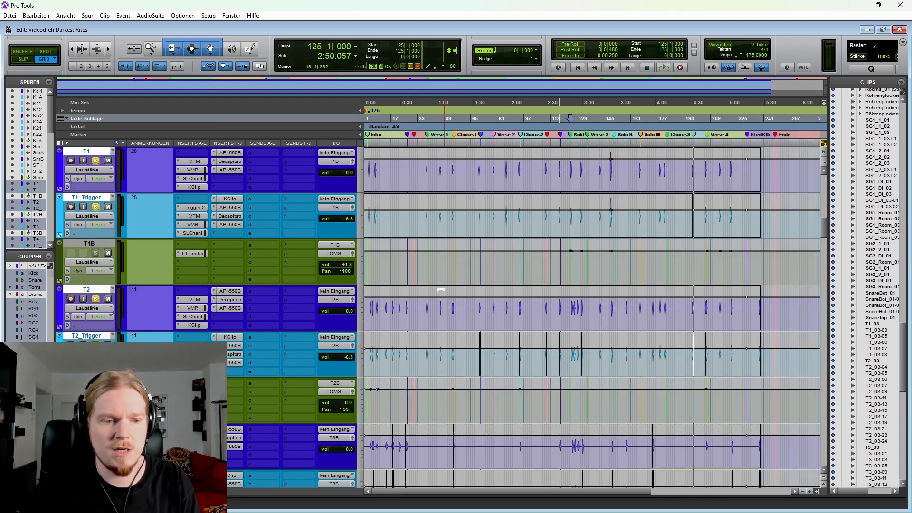
pyautogui.scroll(-5, 448, 278)
pyautogui.scroll(-1, 486, 314)
pyautogui.scroll(5, 481, 316)
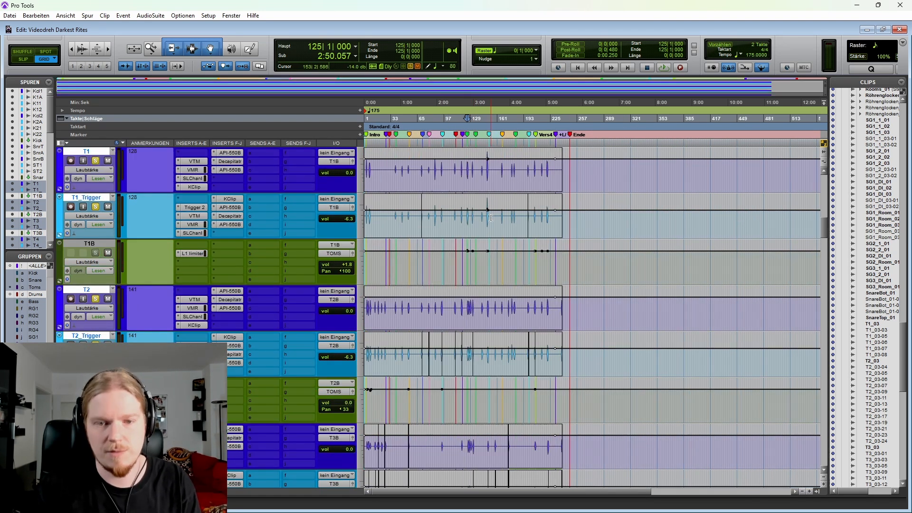
pyautogui.moveTo(487, 219); pyautogui.dragTo(501, 216)
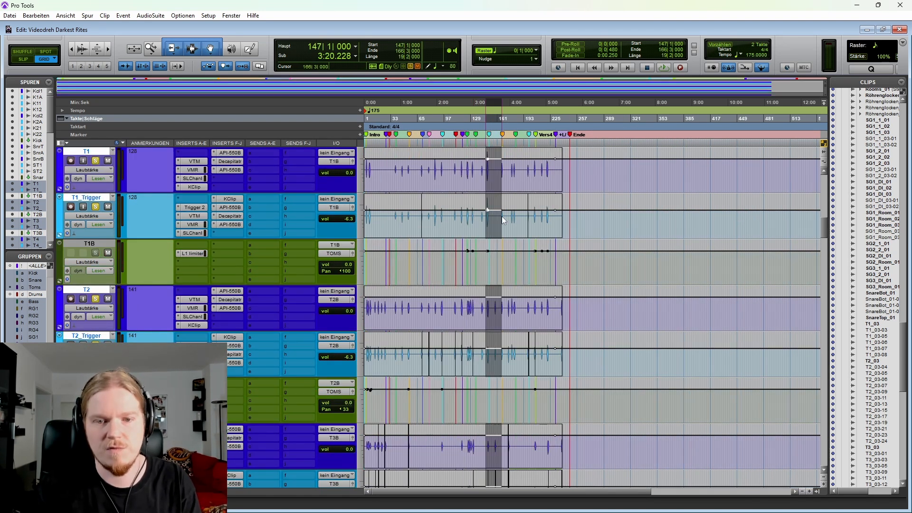
pyautogui.scroll(-5, 490, 285)
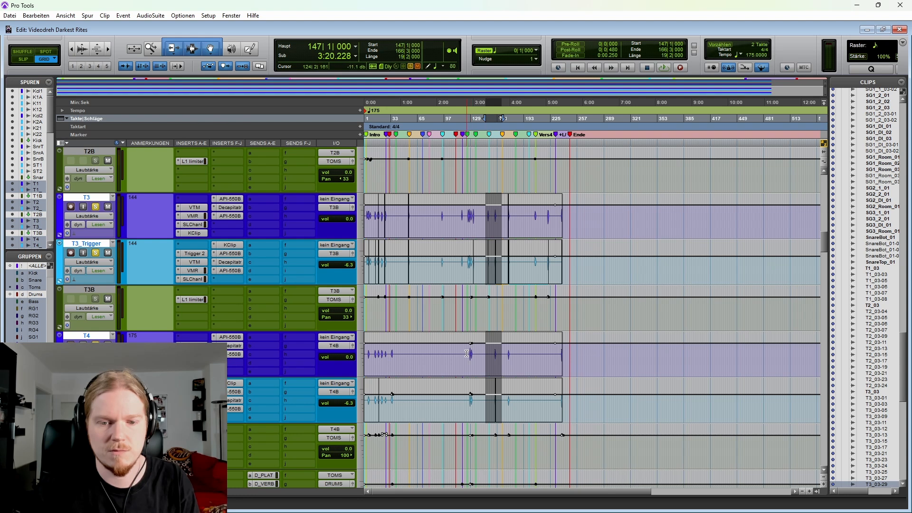
# Step: Play the soloed toms from 124|4|000 into the Kick In section
pyautogui.moveTo(467, 353); pyautogui.dragTo(474, 352)
pyautogui.scroll(3, 474, 350)
pyautogui.hscroll(1, 494, 304)
pyautogui.click(538, 217)
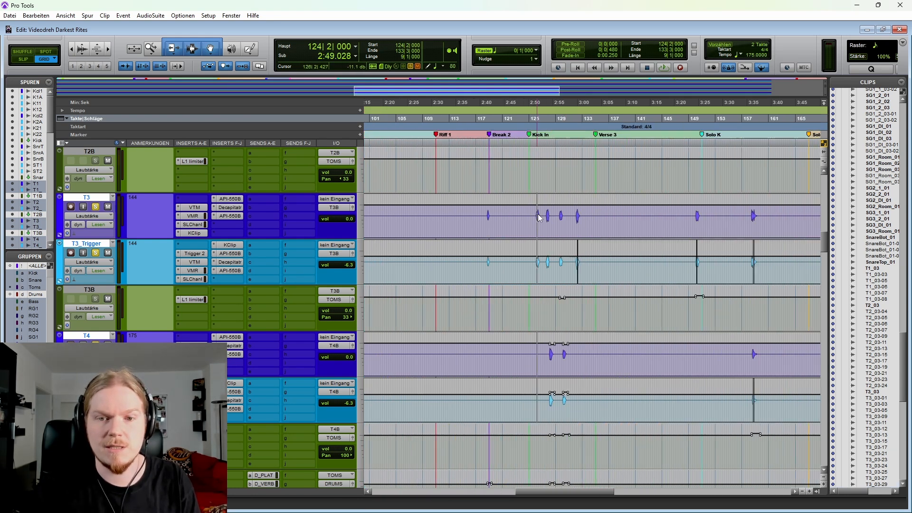
pyautogui.scroll(3, 538, 218)
pyautogui.scroll(-1, 539, 218)
pyautogui.hscroll(1, 528, 218)
pyautogui.click(484, 219)
pyautogui.press('space')
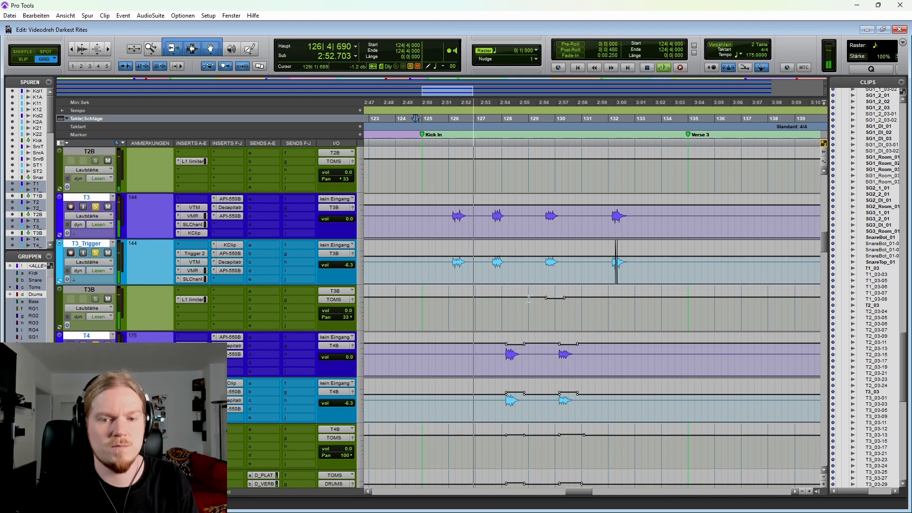
# Step: Select all tracks from T1 down to the Toms bus during playback and stop the transport
pyautogui.scroll(2, 240, 311)
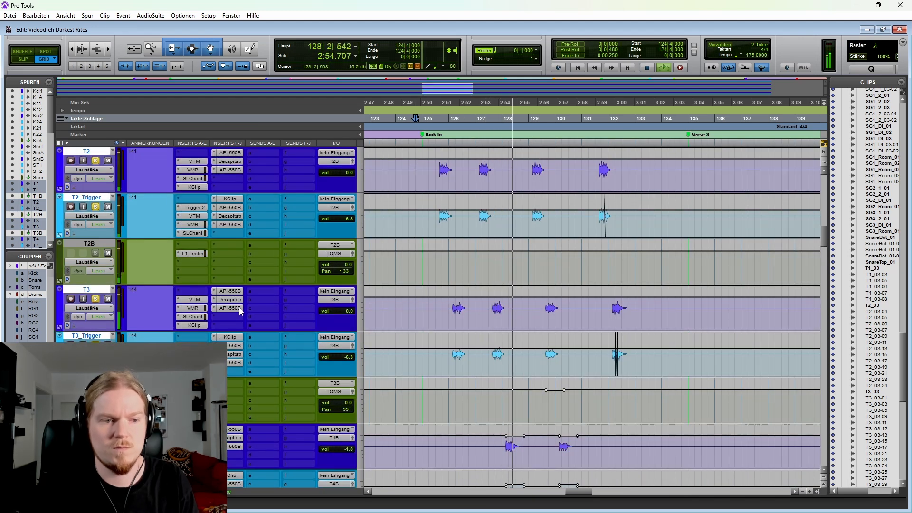
pyautogui.scroll(-7, 101, 280)
pyautogui.click(95, 244)
pyautogui.scroll(6, 95, 244)
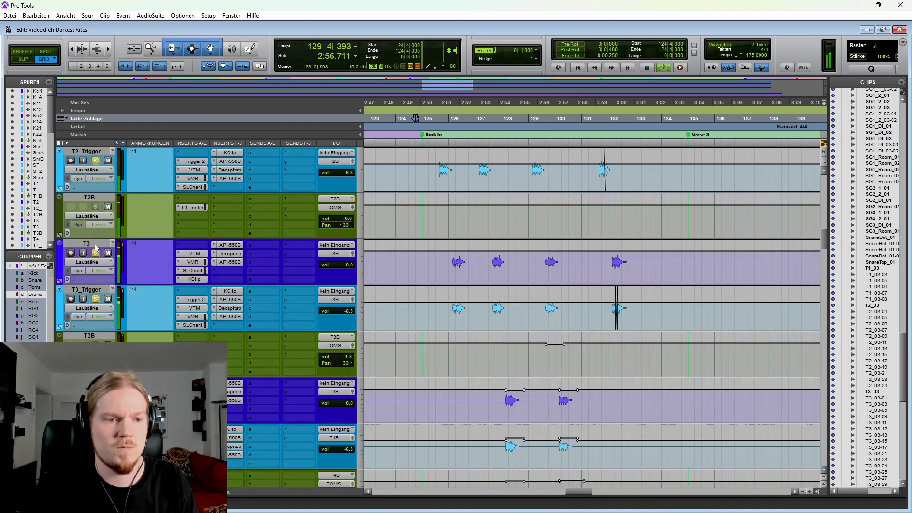
pyautogui.scroll(5, 95, 244)
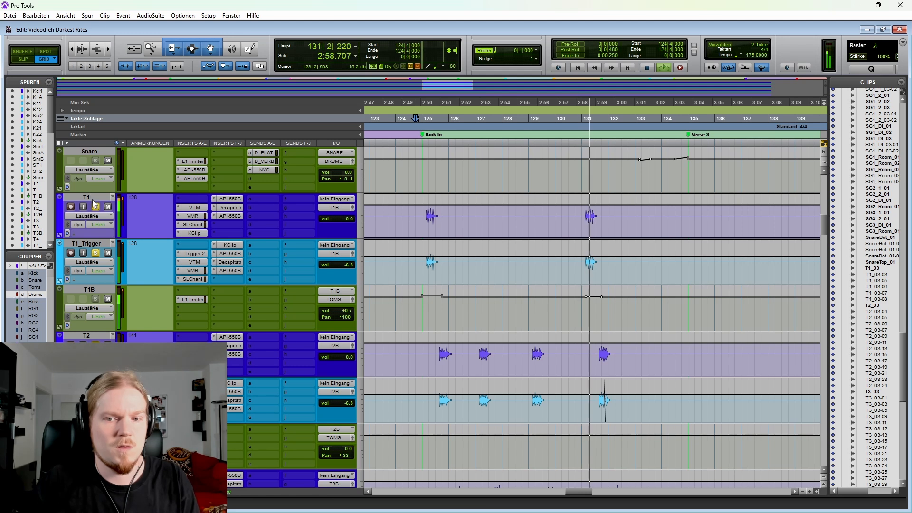
pyautogui.click(95, 204)
pyautogui.scroll(-5, 95, 204)
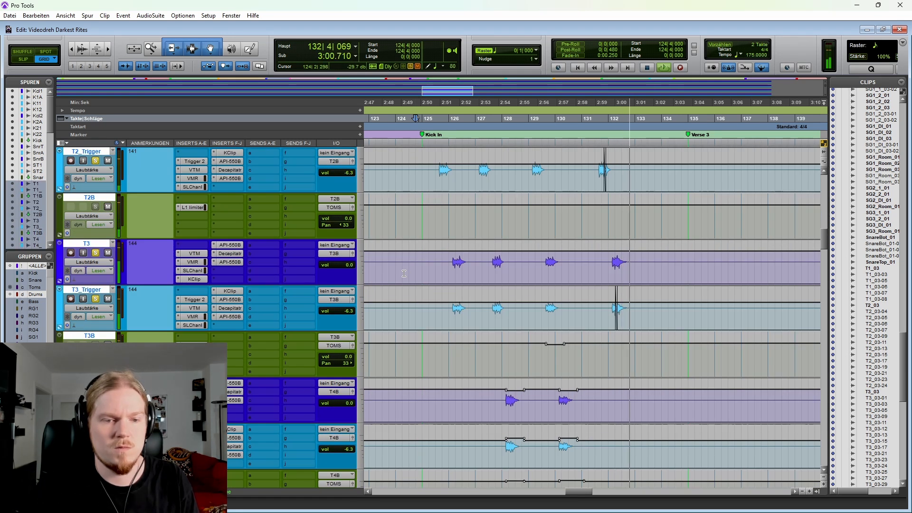
pyautogui.scroll(-2, 404, 274)
pyautogui.press('space')
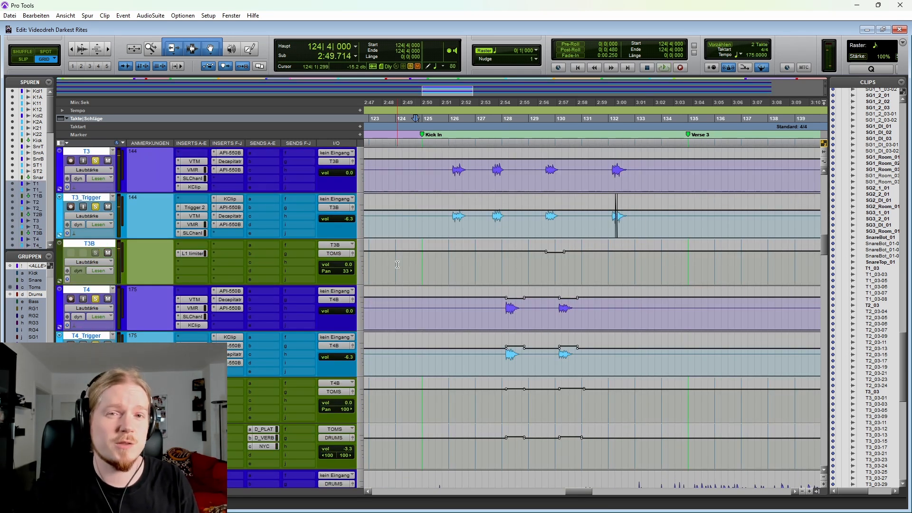
# Step: Switch the automation mode of the selected tom tracks to off (aus) and play the toms from 124|4|000
pyautogui.scroll(-5, 404, 259)
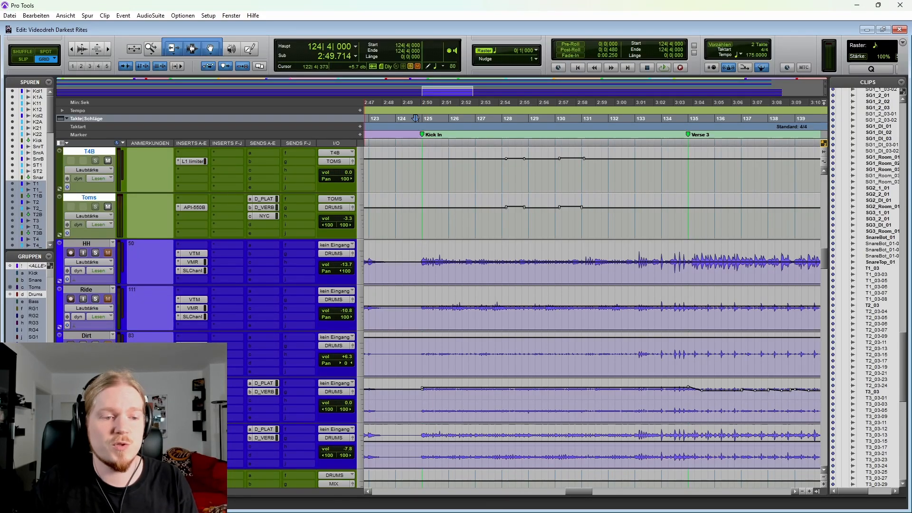
pyautogui.scroll(4, 416, 118)
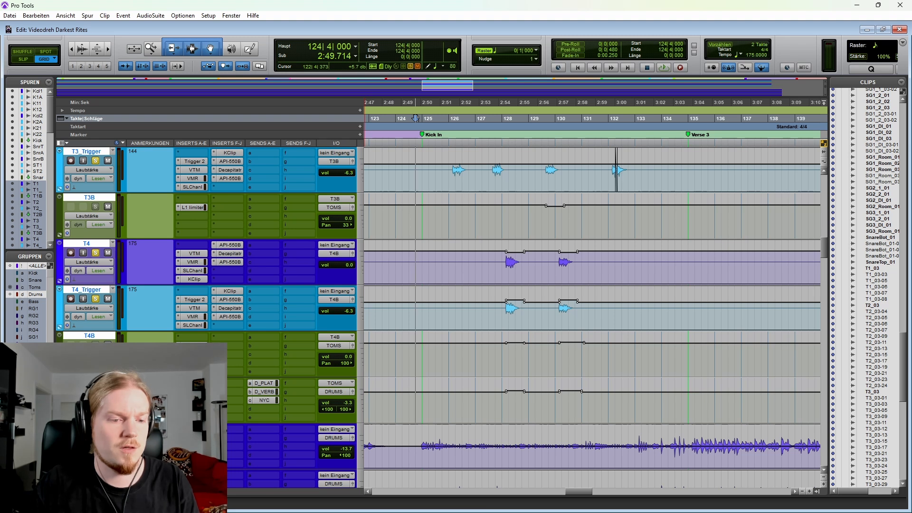
pyautogui.press('ctrl+alt+super+o')
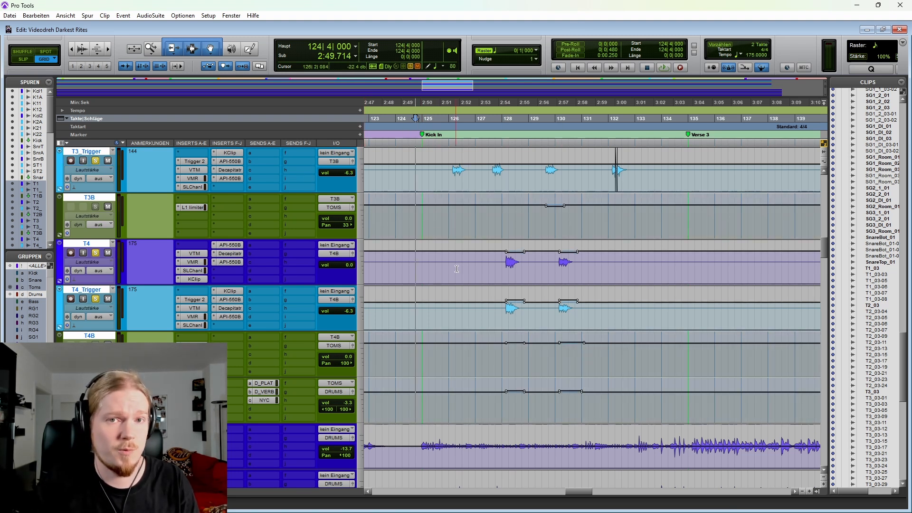
pyautogui.press('space')
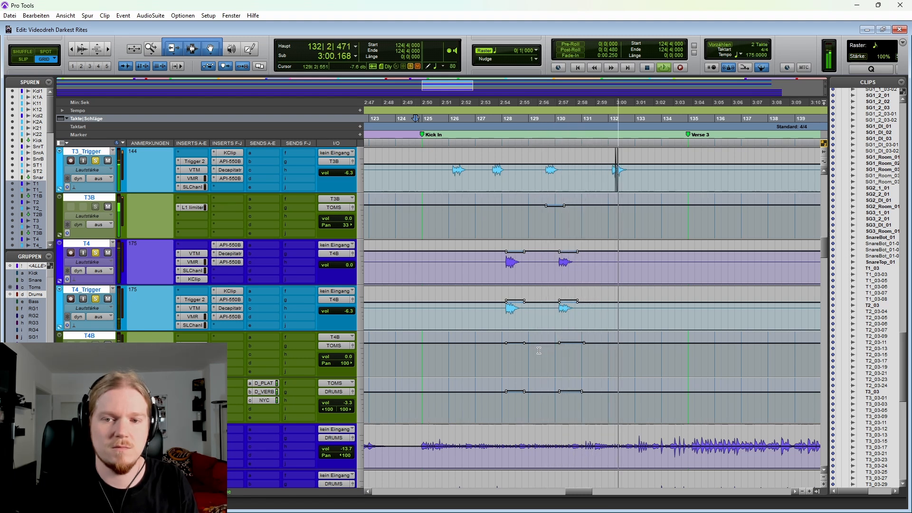
pyautogui.press('space')
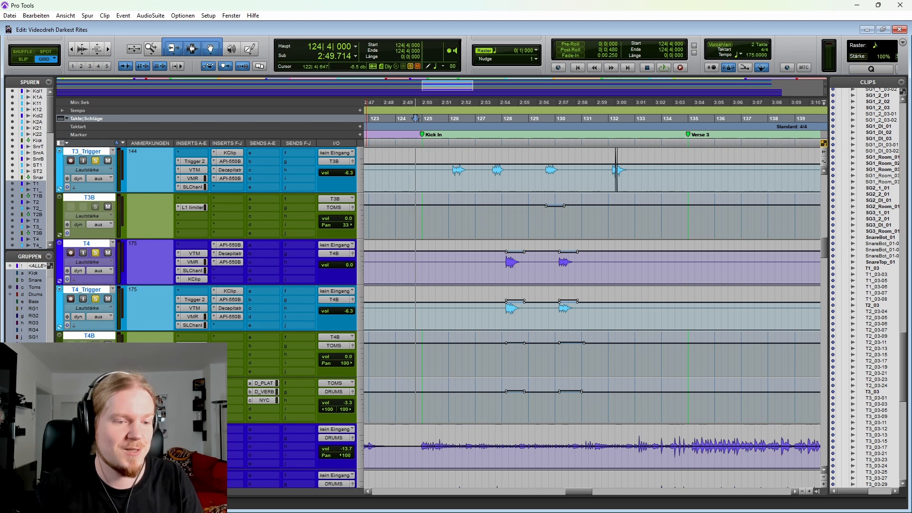
# Step: Return the tom tracks' automation to read mode (Lesen) and replay the fill from 124|4|000
pyautogui.press('space')
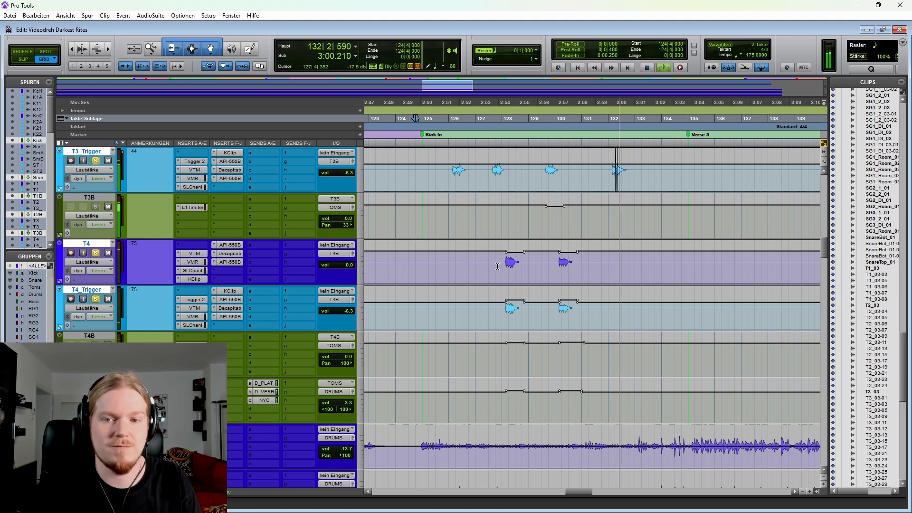
pyautogui.press('space')
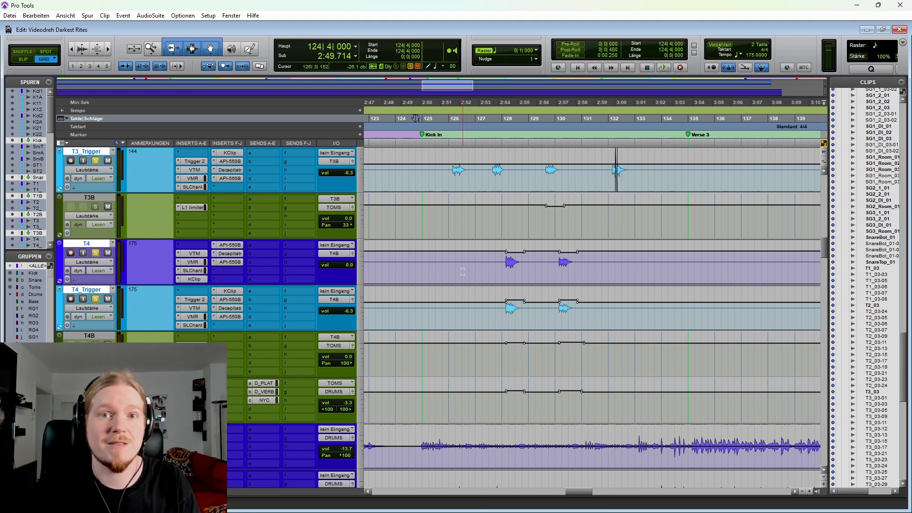
# Step: On the Toms bus, highlight all the API-550B gain automation lanes from 125|1|000 to 134|3|000
pyautogui.scroll(-3, 304, 235)
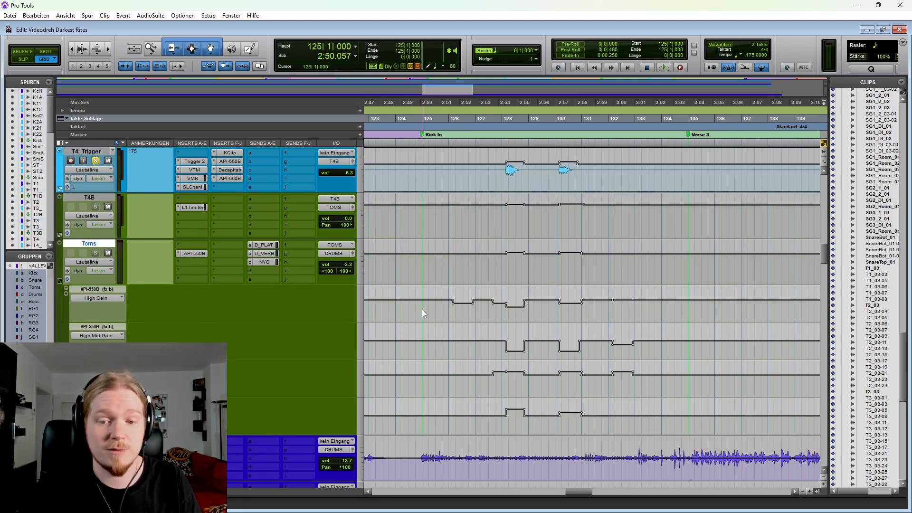
pyautogui.moveTo(422, 310); pyautogui.dragTo(664, 420)
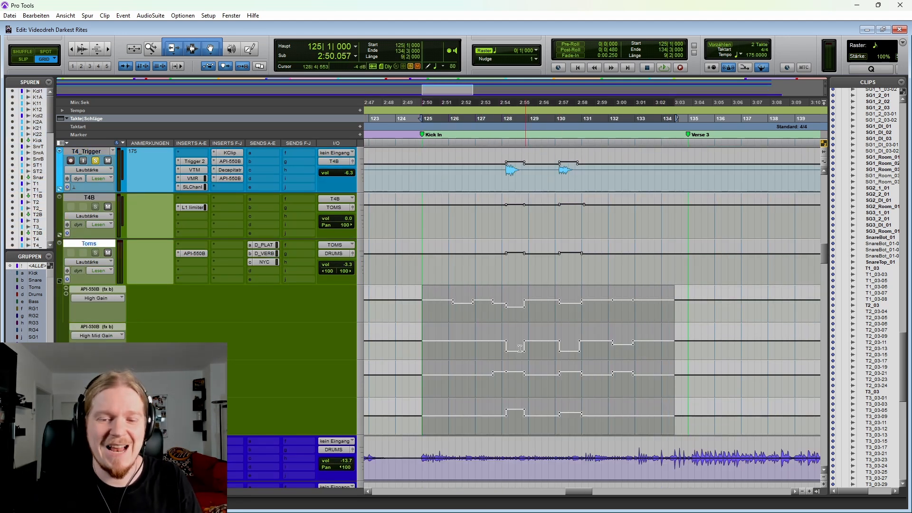
pyautogui.click(420, 309)
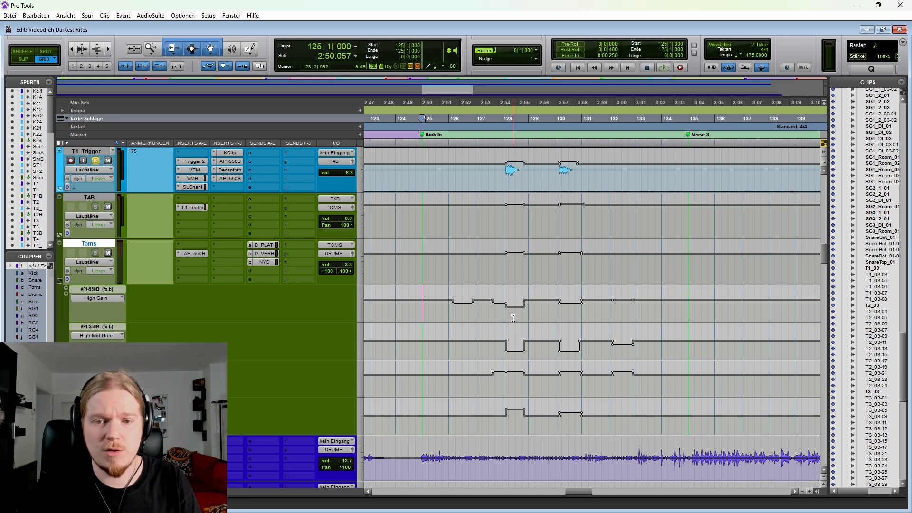
# Step: Highlight the Toms bus High Gain automation in the Kick In section, followed by High Mid Gain from 127|2|000 to 134|4|000
pyautogui.moveTo(442, 304); pyautogui.dragTo(663, 313)
pyautogui.moveTo(481, 347); pyautogui.dragTo(681, 349)
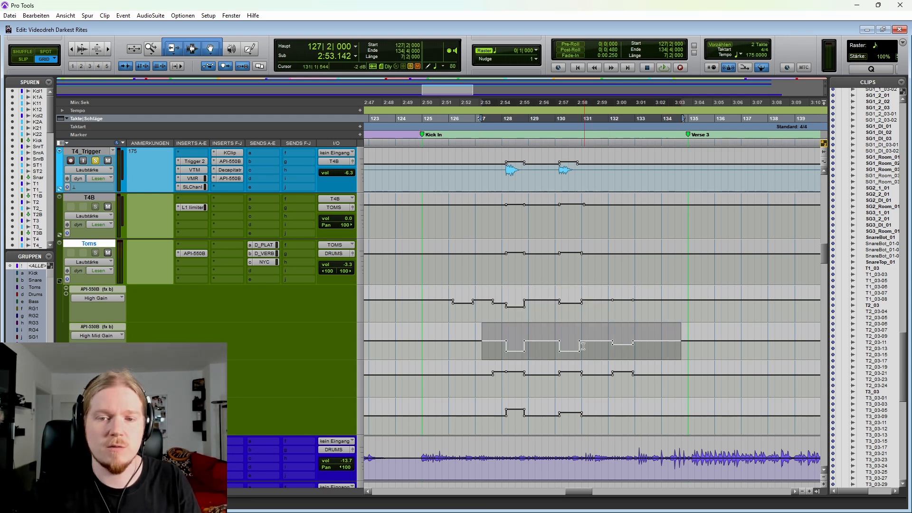
pyautogui.scroll(1, 580, 348)
pyautogui.scroll(-3, 537, 300)
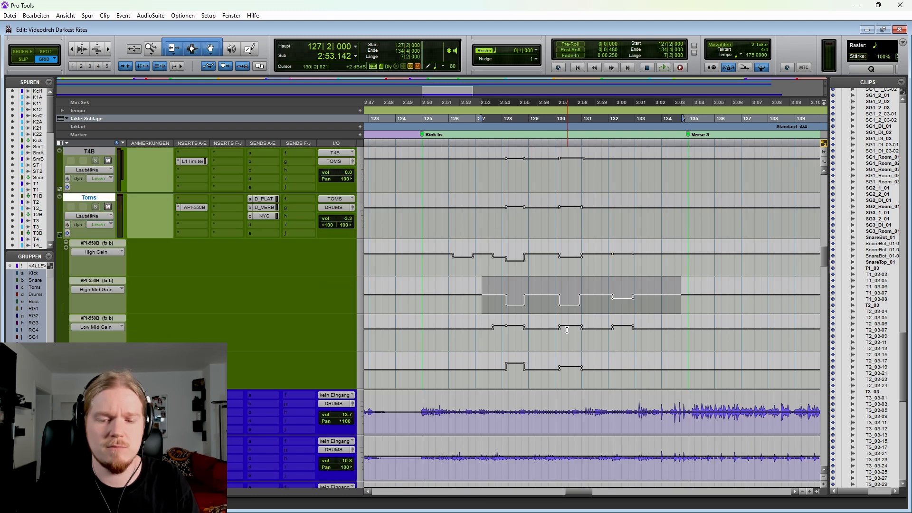
# Step: On the Toms bus, highlight the Low Mid Gain automation and the lowest API-550B gain lane, the latter from 127|3|000 to 131|4|000
pyautogui.scroll(1, 510, 296)
pyautogui.moveTo(482, 335); pyautogui.dragTo(668, 336)
pyautogui.moveTo(489, 373); pyautogui.dragTo(600, 372)
pyautogui.scroll(6, 600, 373)
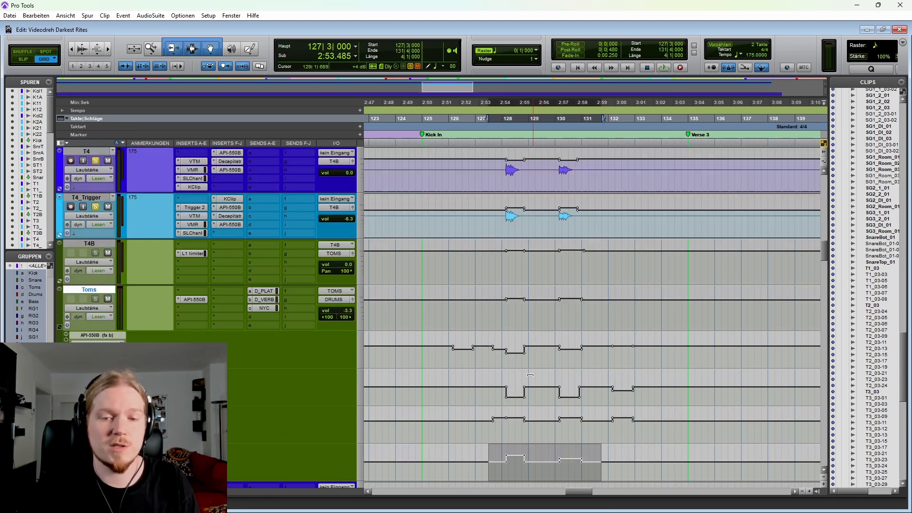
pyautogui.scroll(-2, 495, 282)
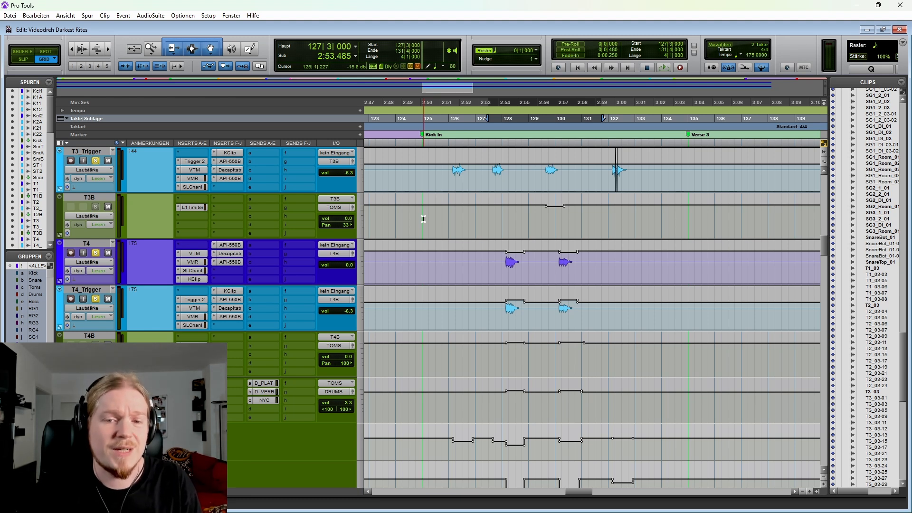
# Step: Turn off the tom solos and play the full mix from 124|4|000 into Verse 3
pyautogui.click(396, 119)
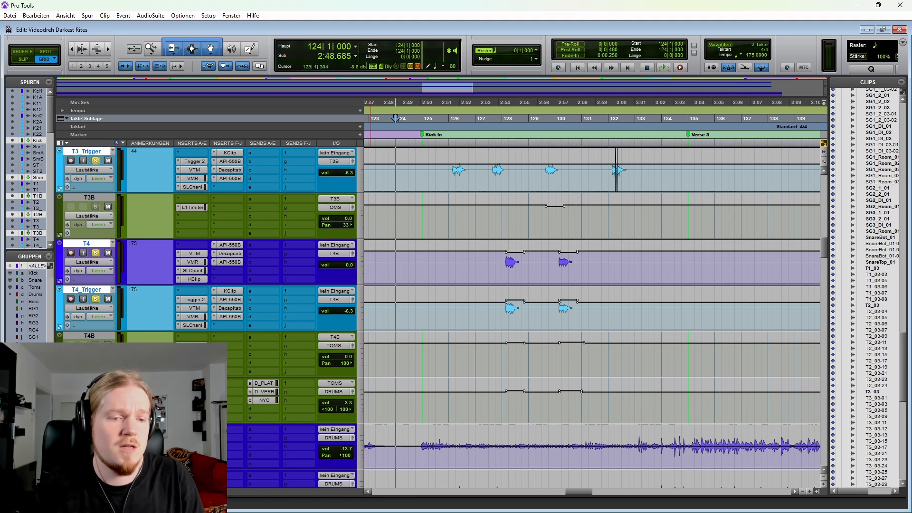
pyautogui.click(415, 271)
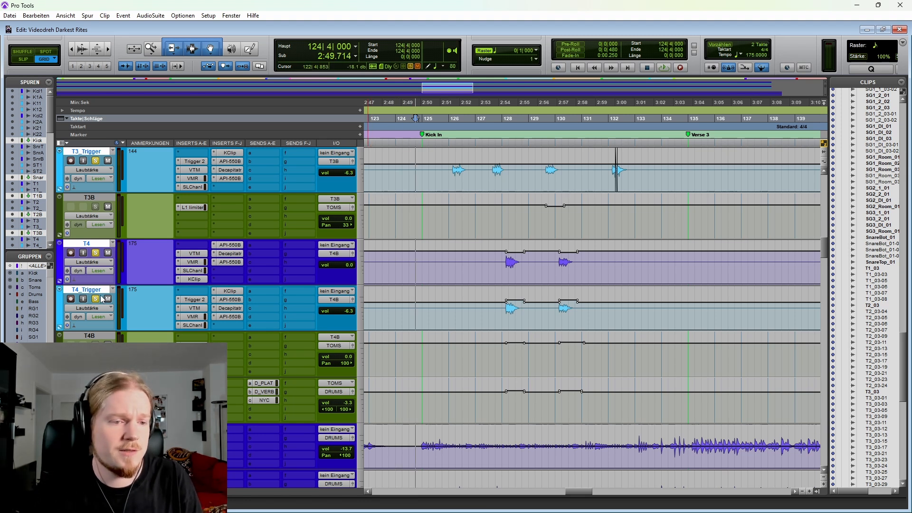
pyautogui.click(95, 299)
pyautogui.press('space')
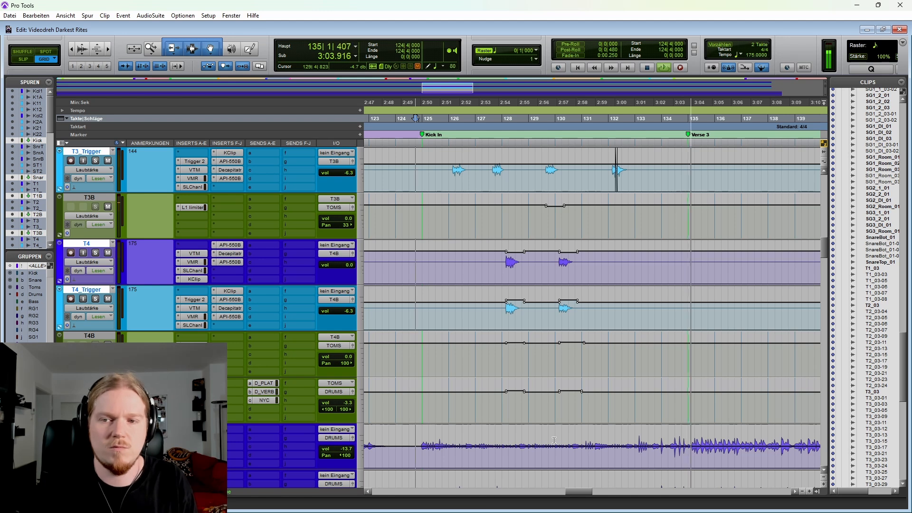
pyautogui.press('space')
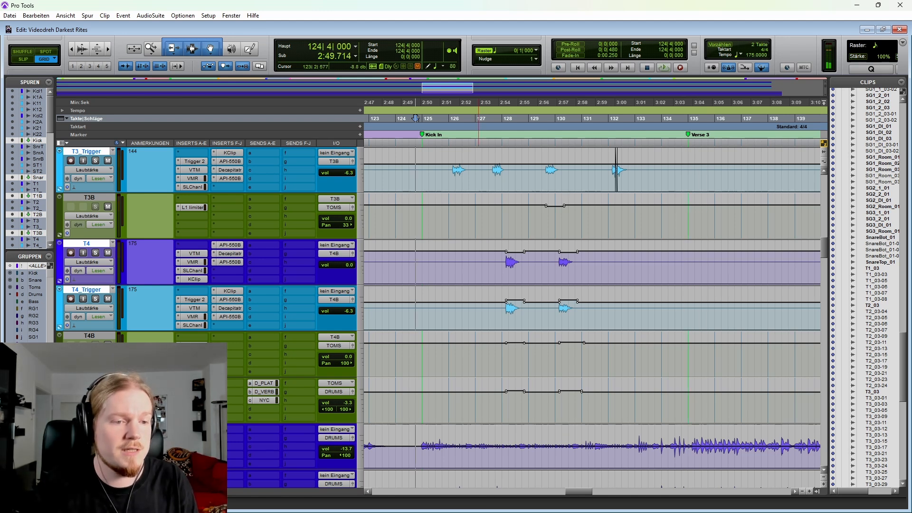
# Step: Switch the tom tracks and Toms bus automation to off (aus) and play the full mix from 124|4|000
pyautogui.scroll(8, 98, 188)
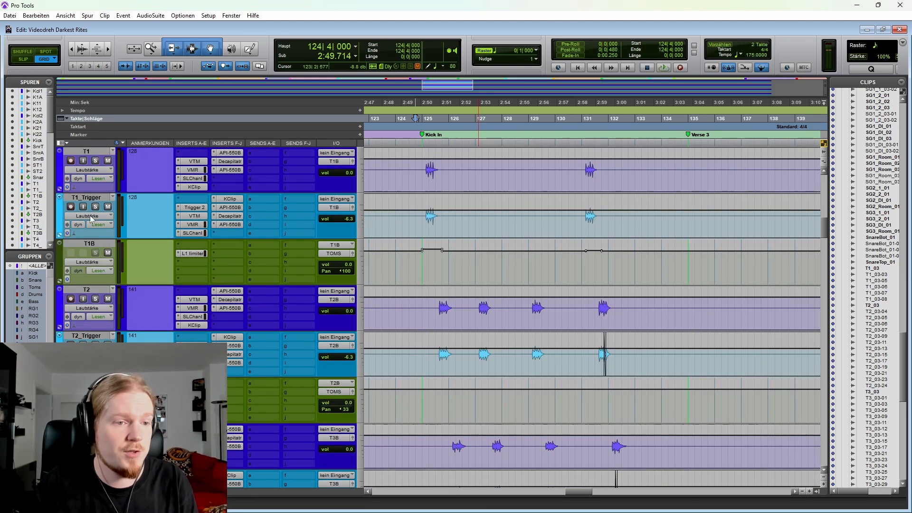
pyautogui.scroll(-10, 101, 223)
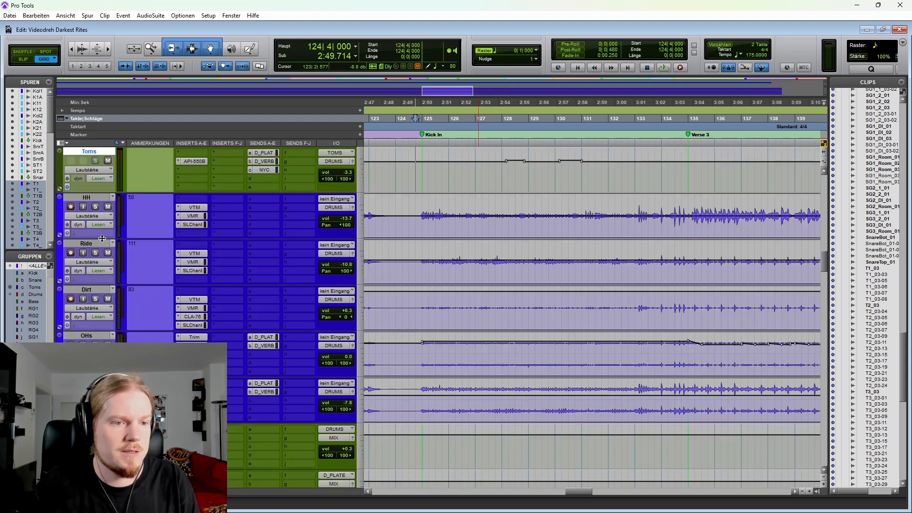
pyautogui.click(104, 271)
pyautogui.click(123, 277)
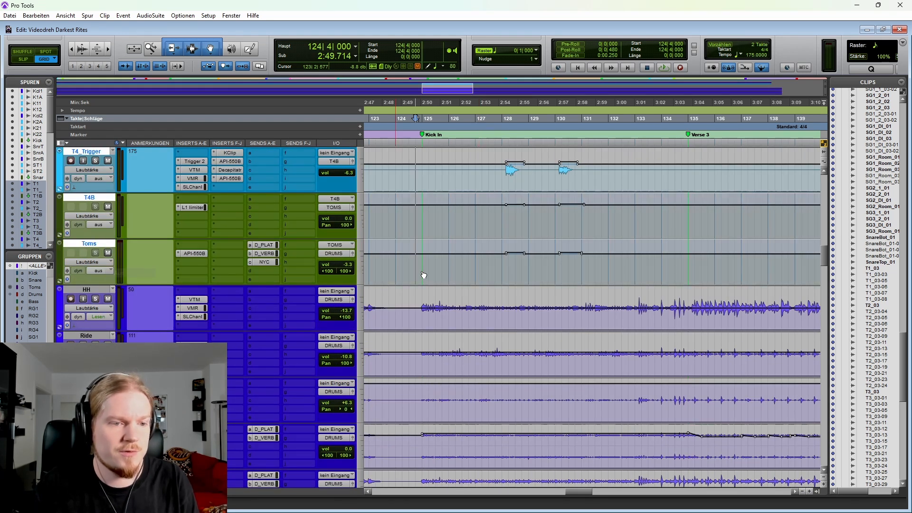
pyautogui.scroll(2, 495, 300)
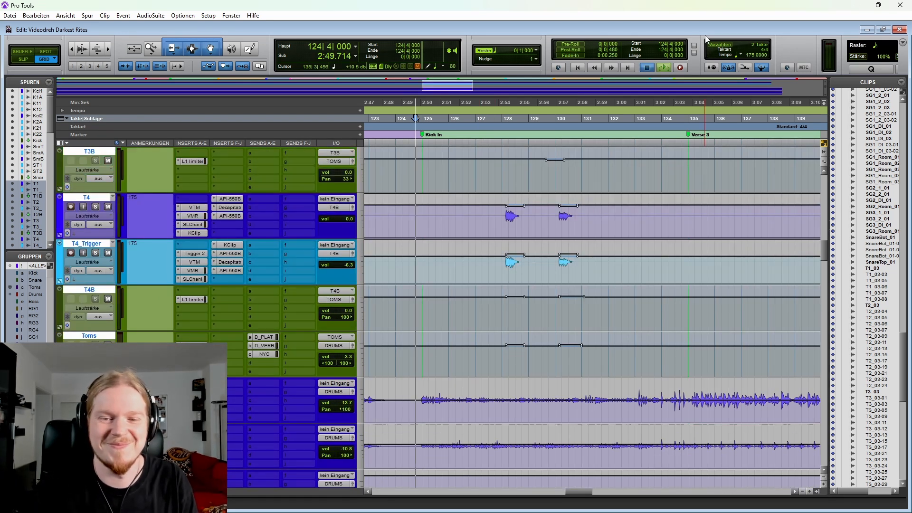
pyautogui.press('space')
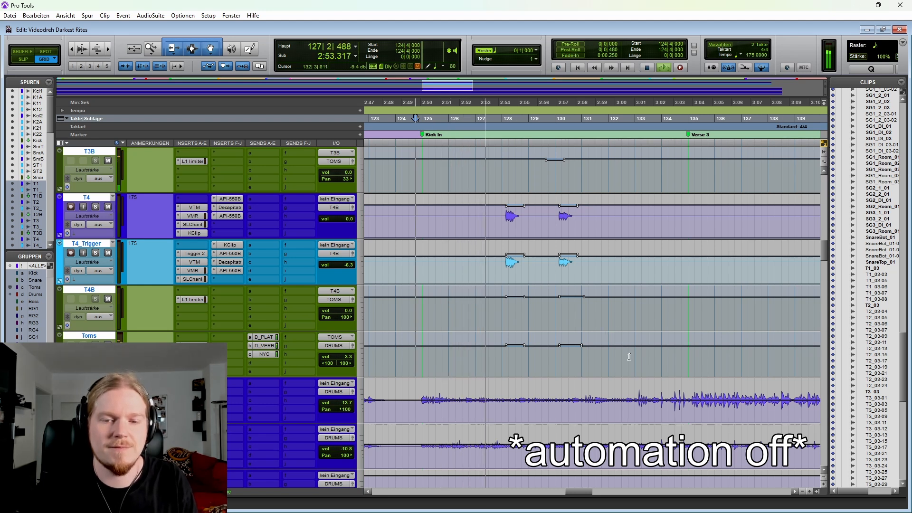
pyautogui.scroll(1, 623, 359)
pyautogui.scroll(3, 617, 409)
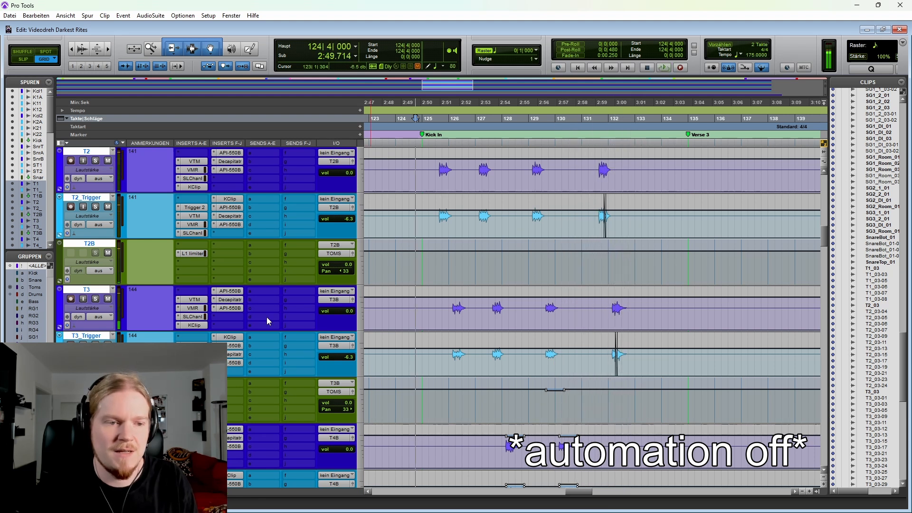
pyautogui.press('space')
# Step: Return the automation of the tom tracks and Toms bus to read mode (Lesen)
pyautogui.click(99, 271)
pyautogui.keyDown('alt'); pyautogui.click(114, 282); pyautogui.keyUp('alt')
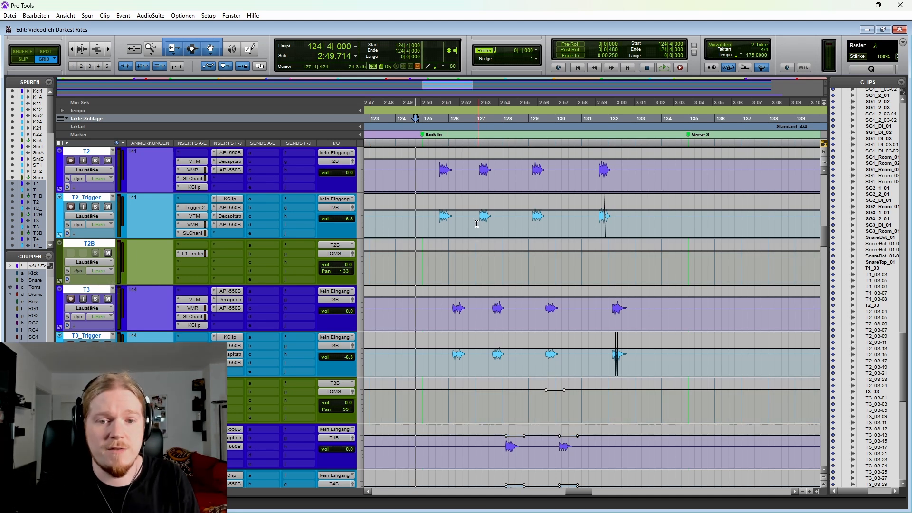
# Step: Highlight the tom hits on T2 and T2_Trigger from 126|4|000, on T3 from 129|2|000, and on T4 from 129|4|000
pyautogui.moveTo(476, 235); pyautogui.dragTo(568, 216)
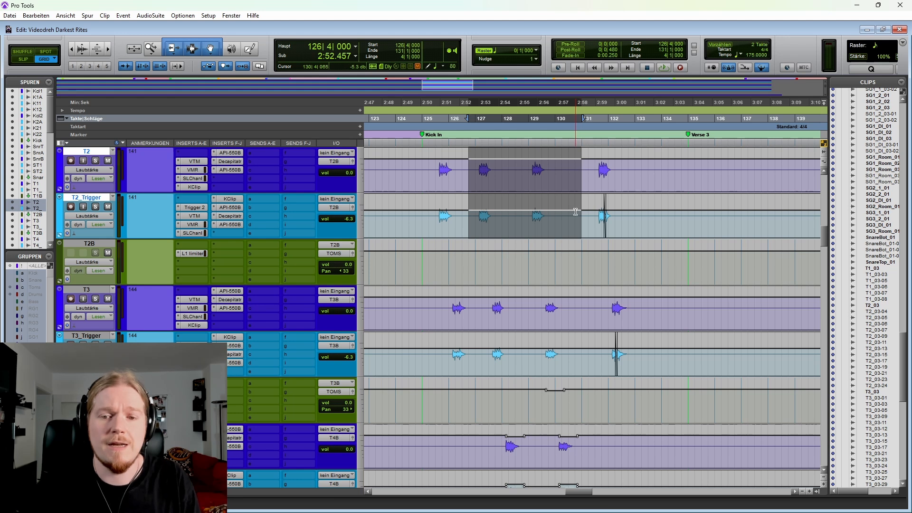
pyautogui.scroll(-2, 575, 212)
pyautogui.moveTo(536, 261); pyautogui.dragTo(568, 262)
pyautogui.scroll(-3, 550, 332)
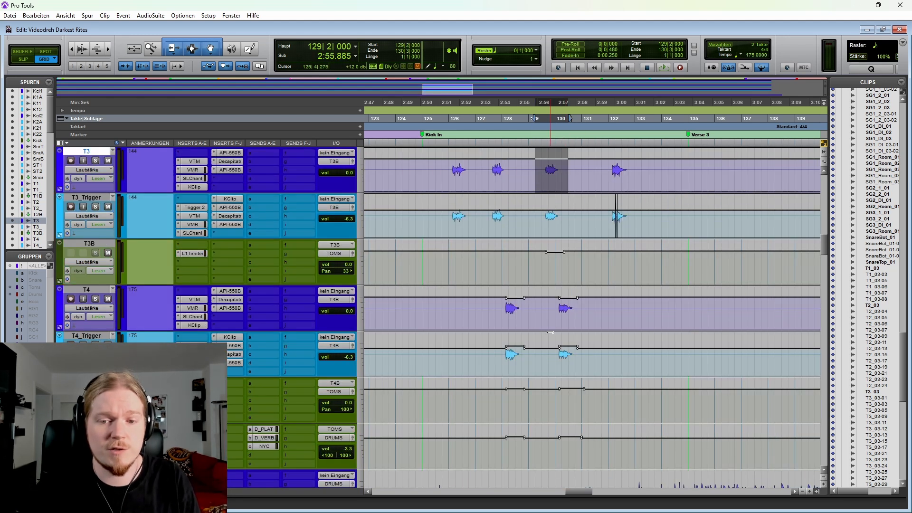
pyautogui.moveTo(550, 332); pyautogui.dragTo(595, 361)
pyautogui.scroll(3, 588, 353)
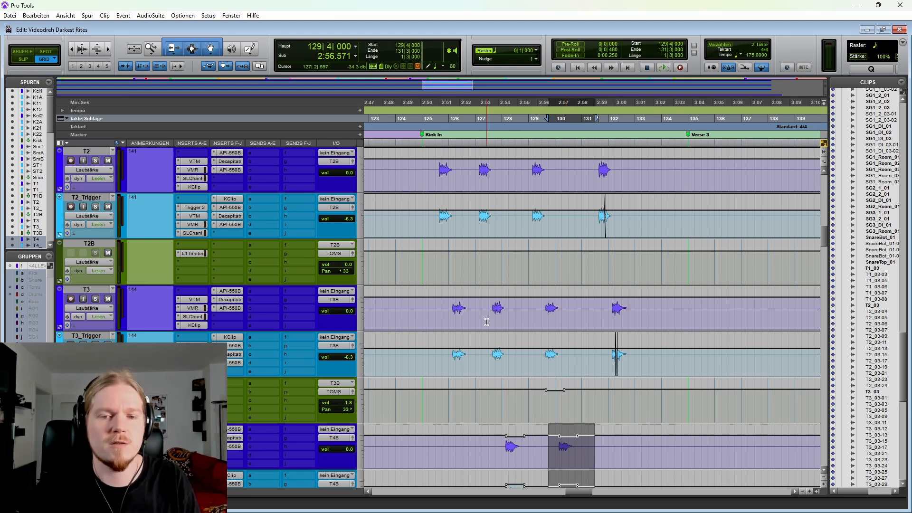
# Step: Select all the T2 hits in the Kick In section from 124|4|000 to 135|3|000
pyautogui.scroll(3, 409, 208)
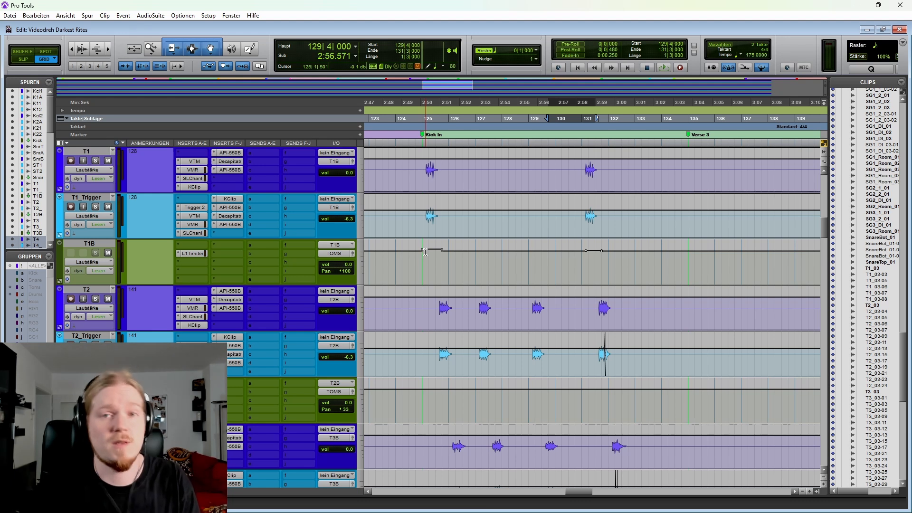
pyautogui.scroll(-1, 572, 250)
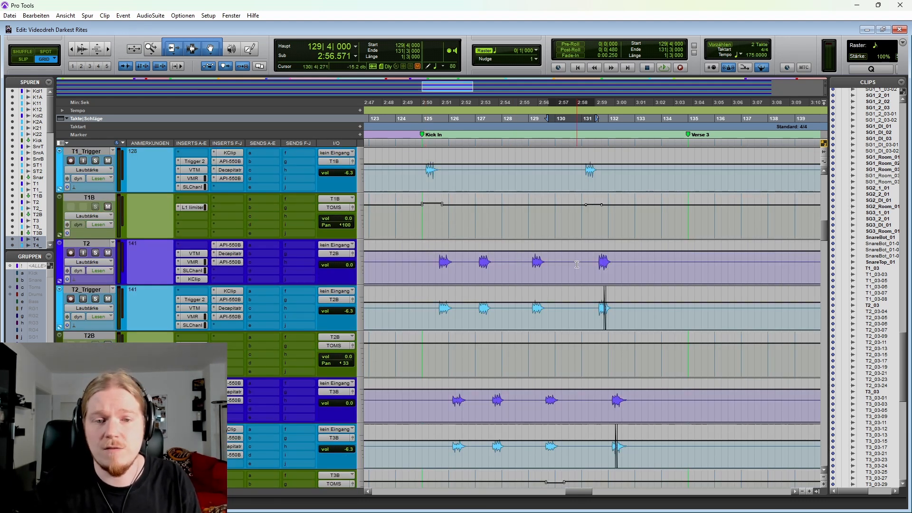
pyautogui.moveTo(416, 264); pyautogui.dragTo(701, 276)
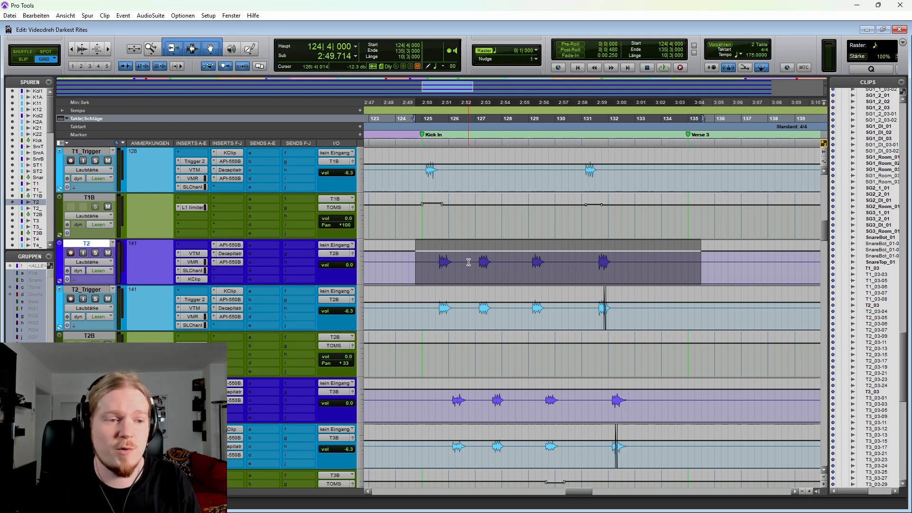
# Step: Examine the HH, Ride, Dirt and OHs tracks and their volume automation across the whole song
pyautogui.scroll(-7, 469, 262)
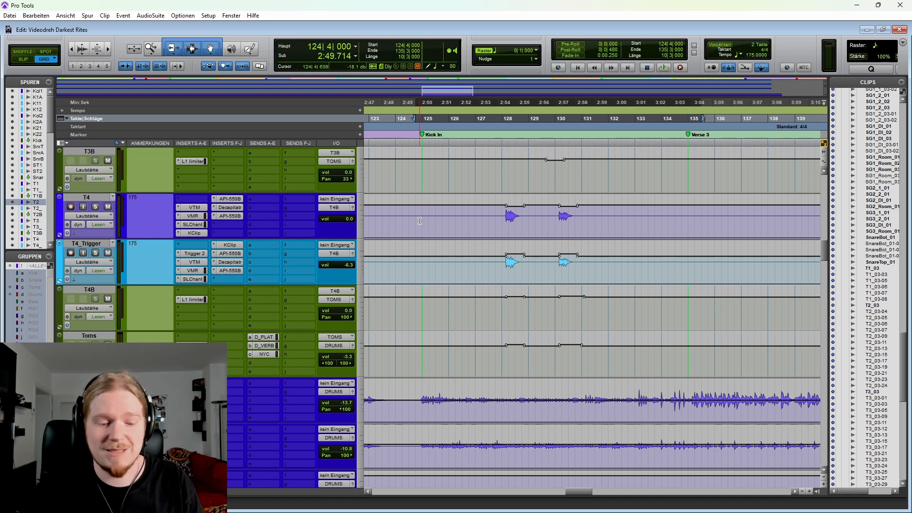
pyautogui.hotkey('ctrl', '[')
pyautogui.scroll(-4, 127, 332)
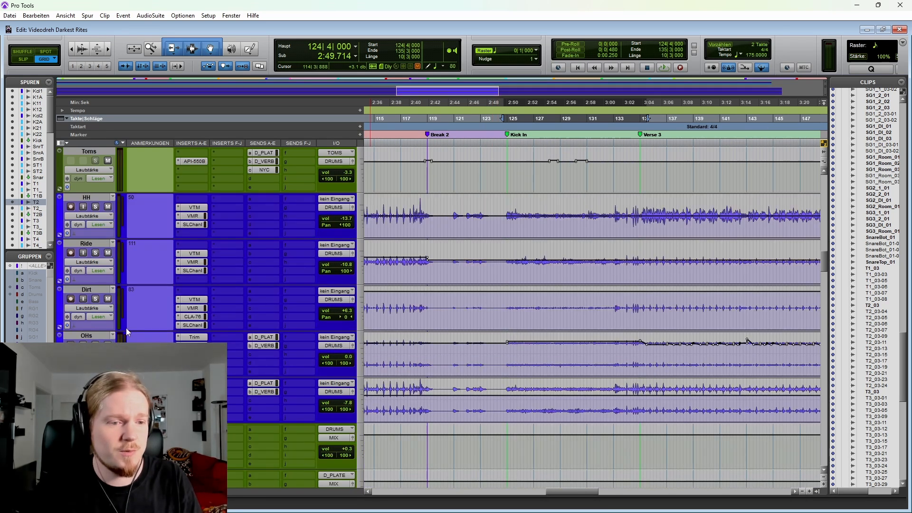
pyautogui.hotkey('ctrl', 'shift', 'g')
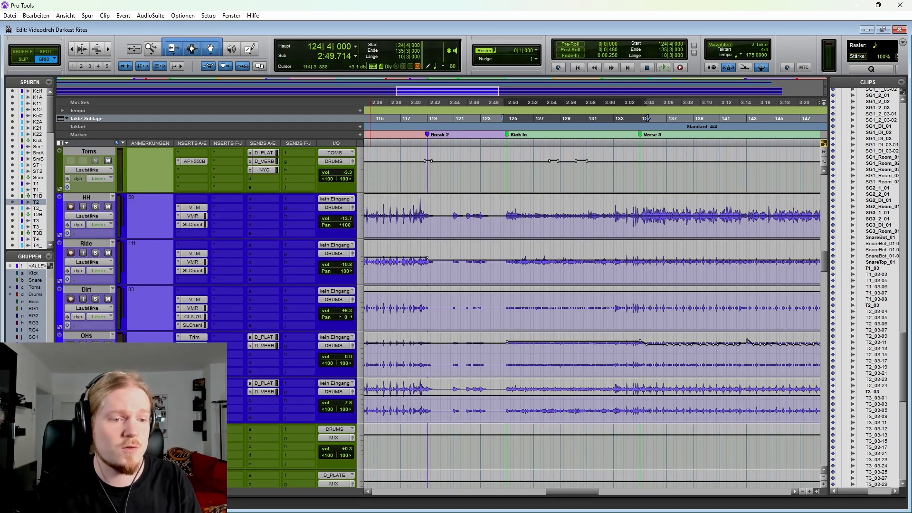
pyautogui.click(547, 311)
pyautogui.hotkey('ctrl', '[')
pyautogui.hotkey('ctrl', '[')
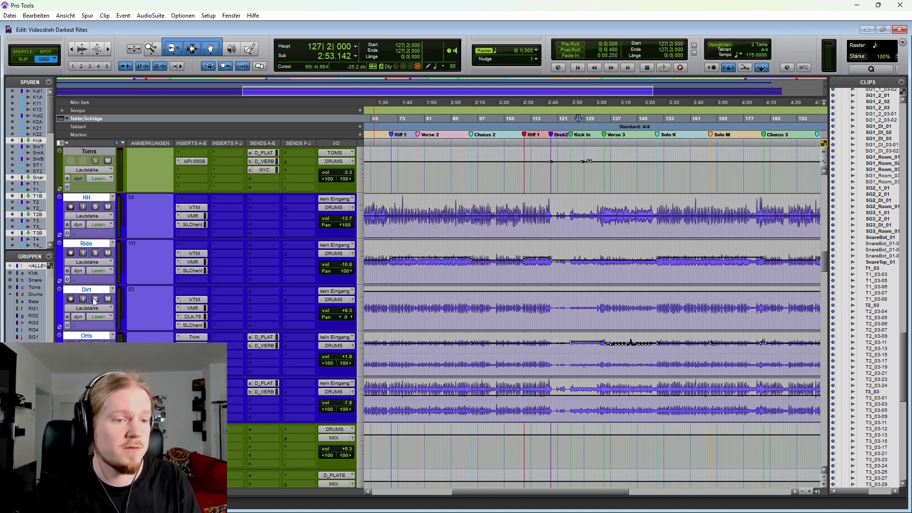
pyautogui.hotkey('ctrl', '[')
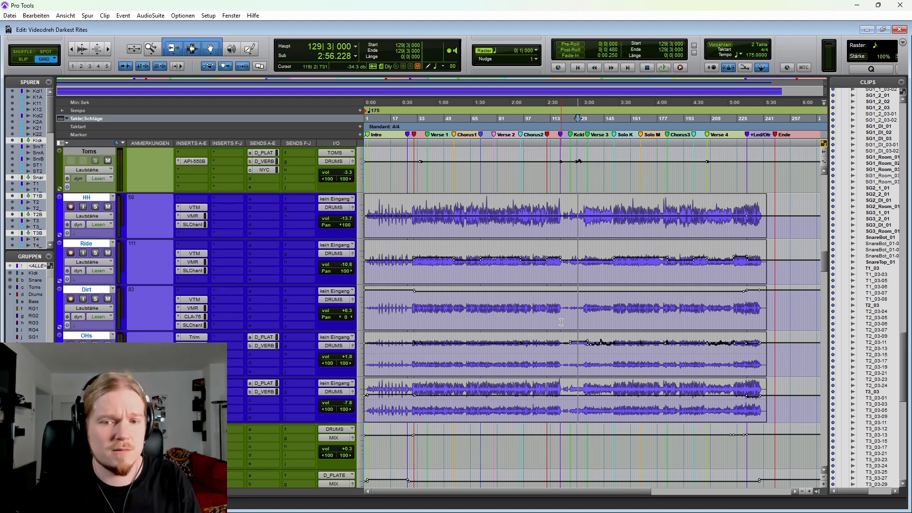
# Step: Suspend the track groups, solo only the Dirt track and play it from 180|4|000 into Chorus 3
pyautogui.hotkey('ctrl', 'shift', 'g')
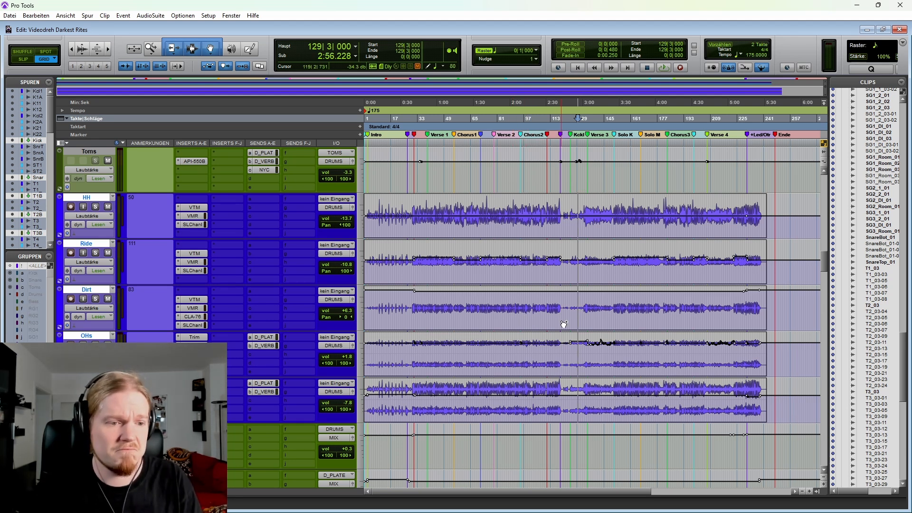
pyautogui.click(96, 299)
pyautogui.press('space')
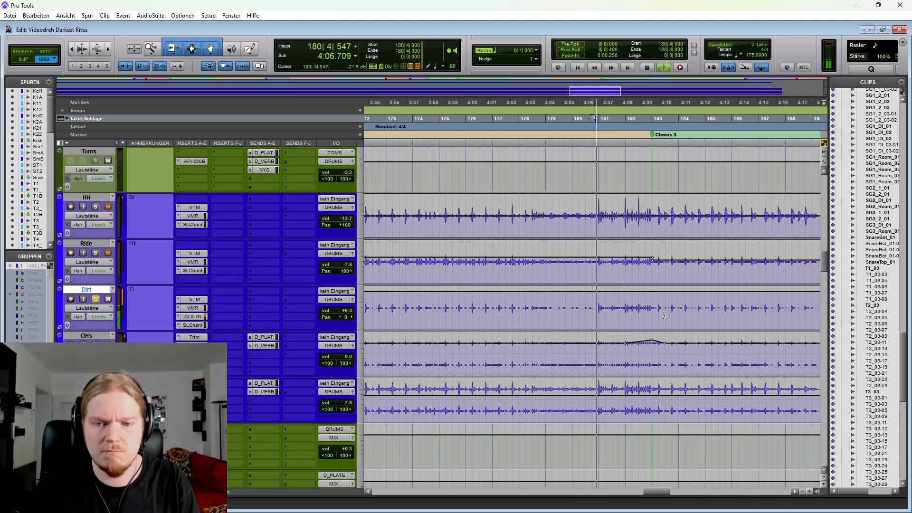
pyautogui.hscroll(2, 632, 316)
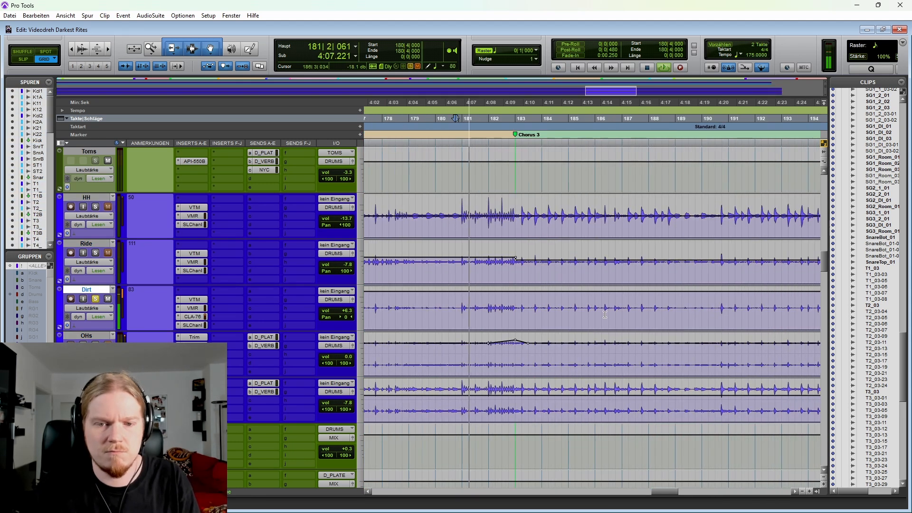
pyautogui.scroll(-1, 632, 316)
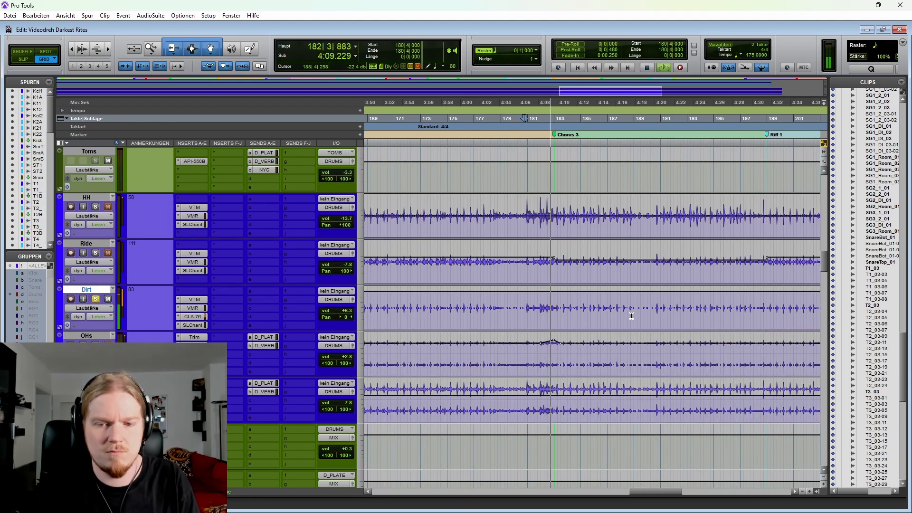
pyautogui.hscroll(2, 641, 320)
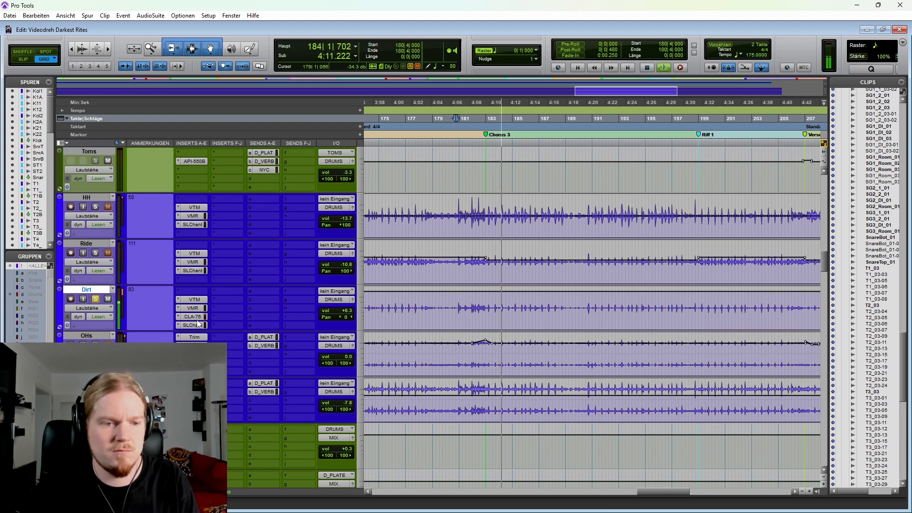
# Step: Bypass and re-enable the Dirt track's A-E inserts during playback to compare the sound
pyautogui.hotkey('shift', 'a')
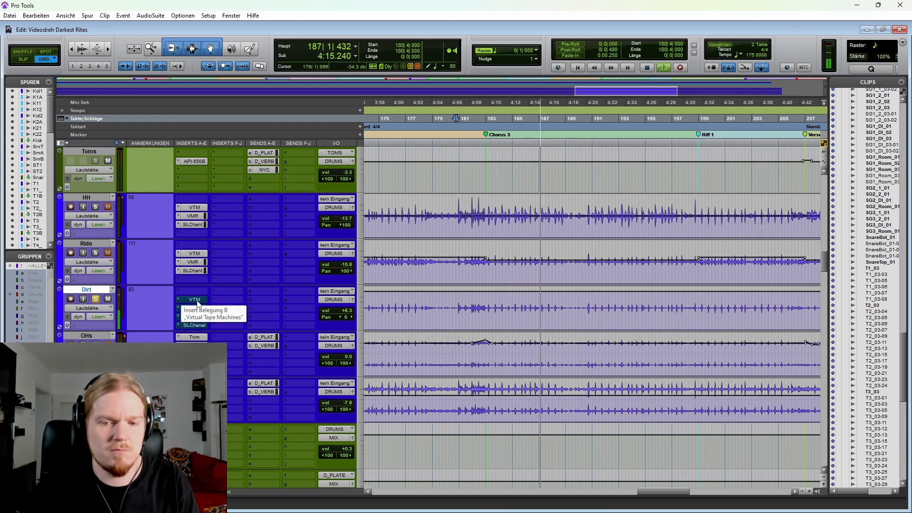
pyautogui.hotkey('shift', 'a')
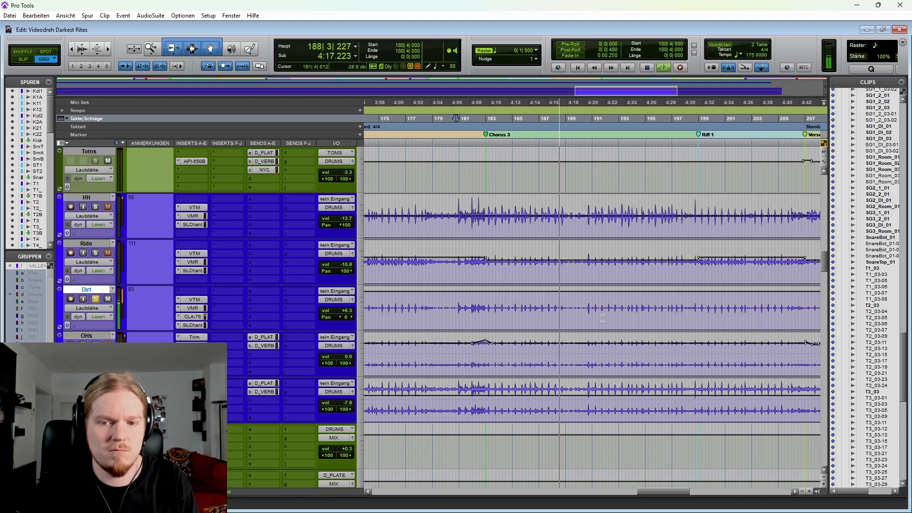
# Step: Play the soloed Dirt track from 198|4|000 into Riff 1, and view its clip across the song's second half
pyautogui.click(696, 305)
pyautogui.press('space')
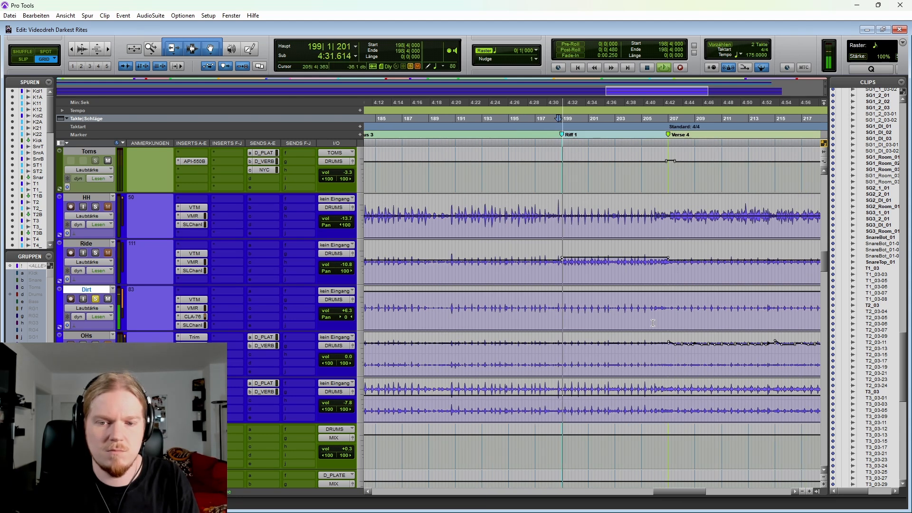
pyautogui.press('r')
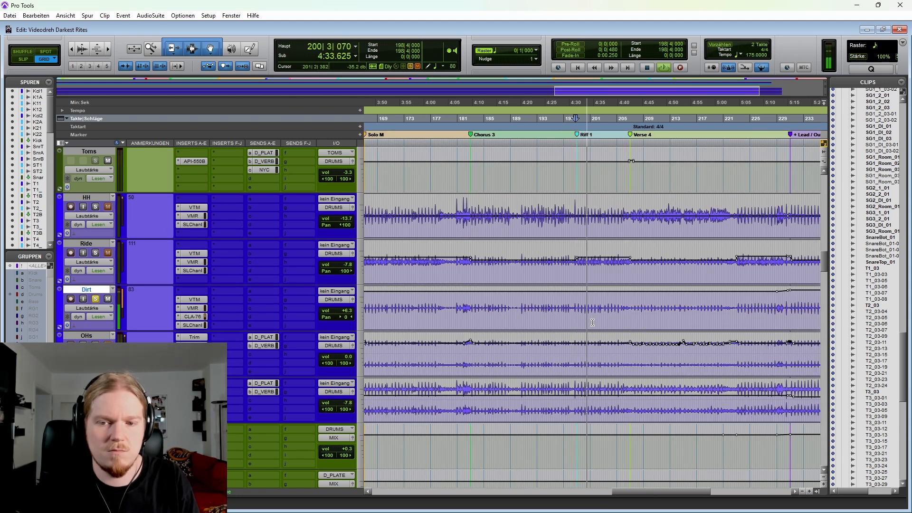
pyautogui.press('space')
pyautogui.press('r')
pyautogui.hscroll(-2, 577, 316)
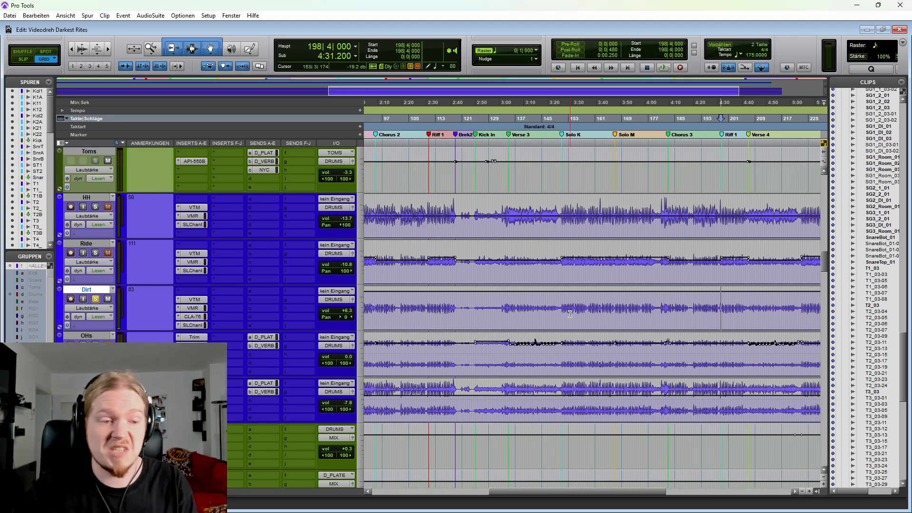
pyautogui.hscroll(2, 568, 313)
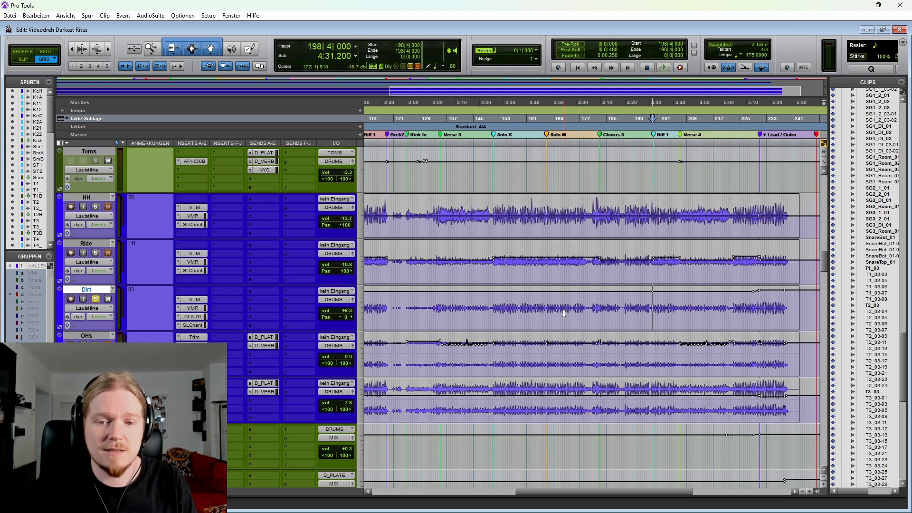
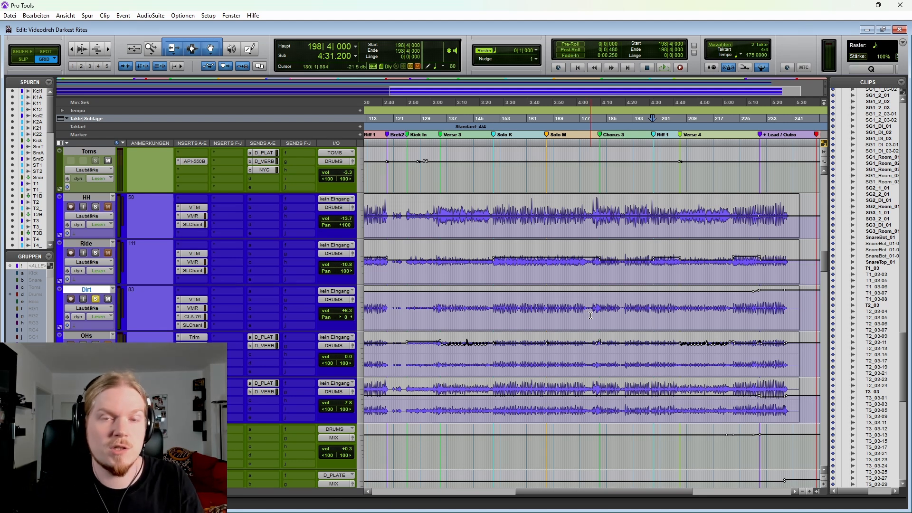
# Step: Solo only the OHs track, place the cursor at 154|1|000 and view its volume automation across the whole song
pyautogui.scroll(4, 428, 278)
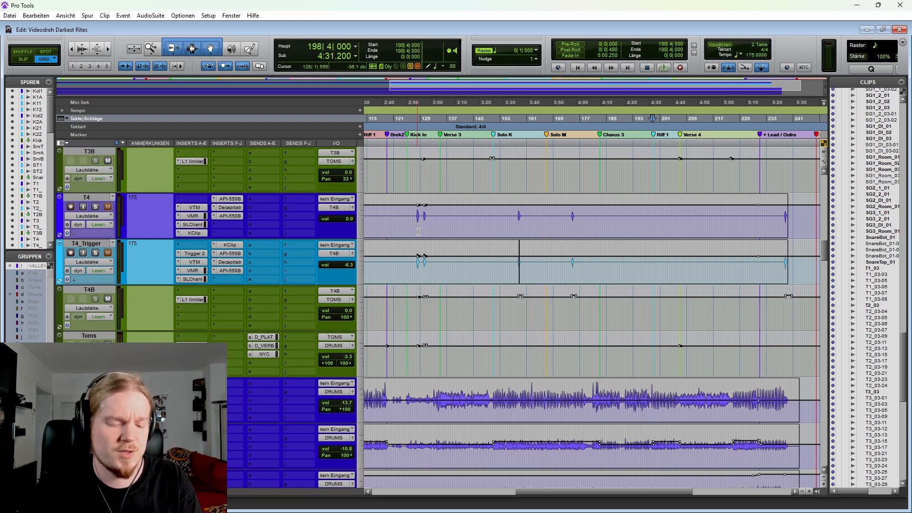
pyautogui.scroll(-5, 418, 232)
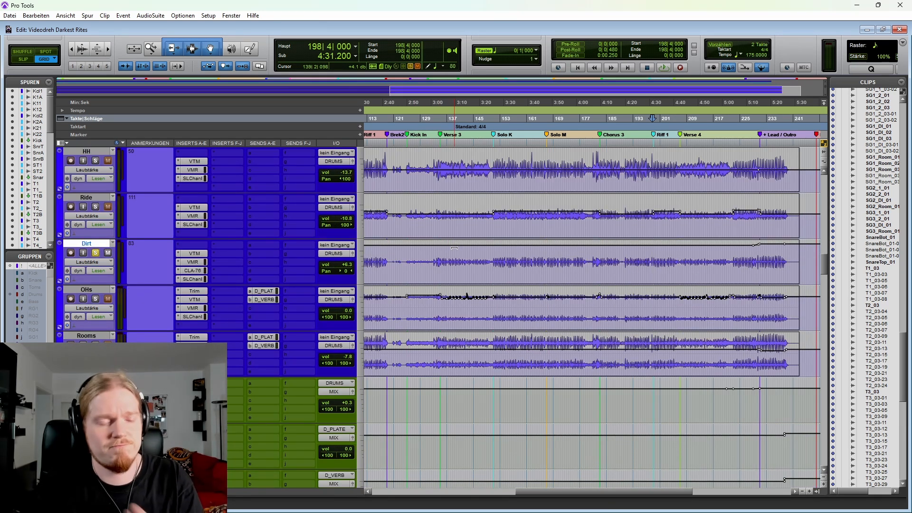
pyautogui.click(504, 307)
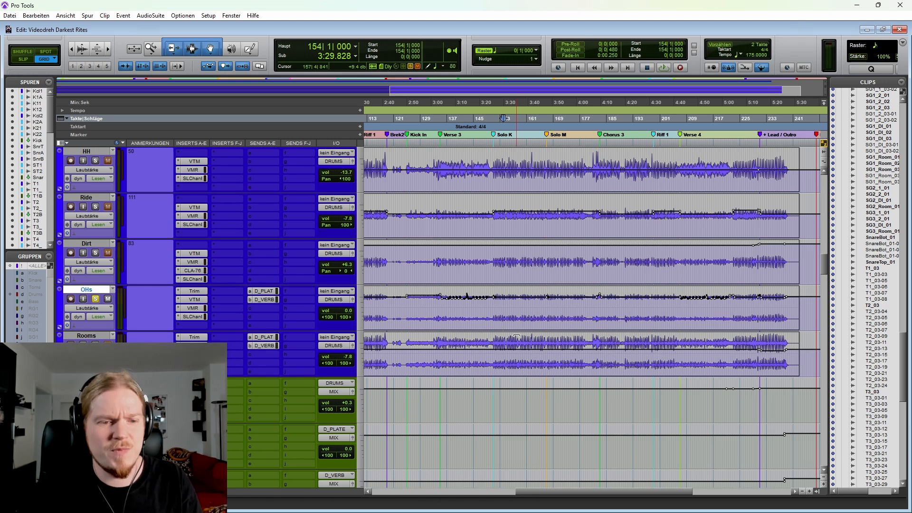
pyautogui.hotkey('ctrl', '[')
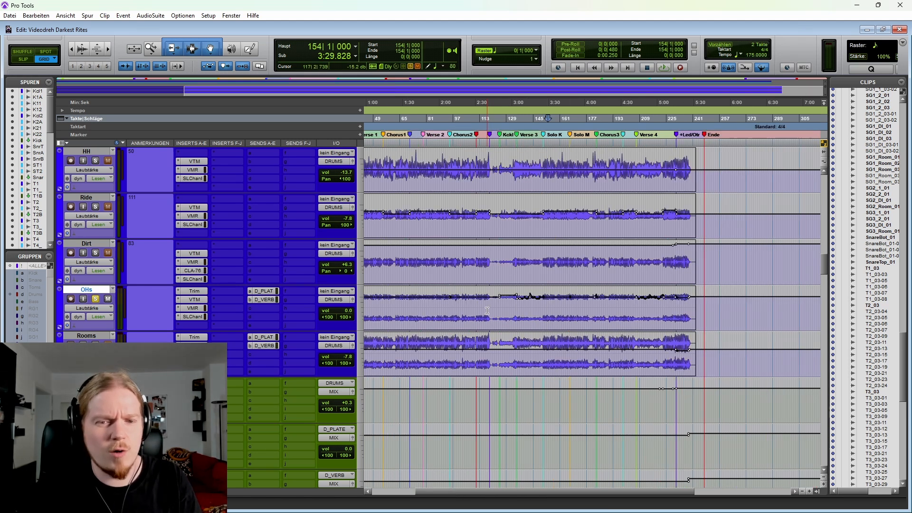
pyautogui.hscroll(-2, 487, 311)
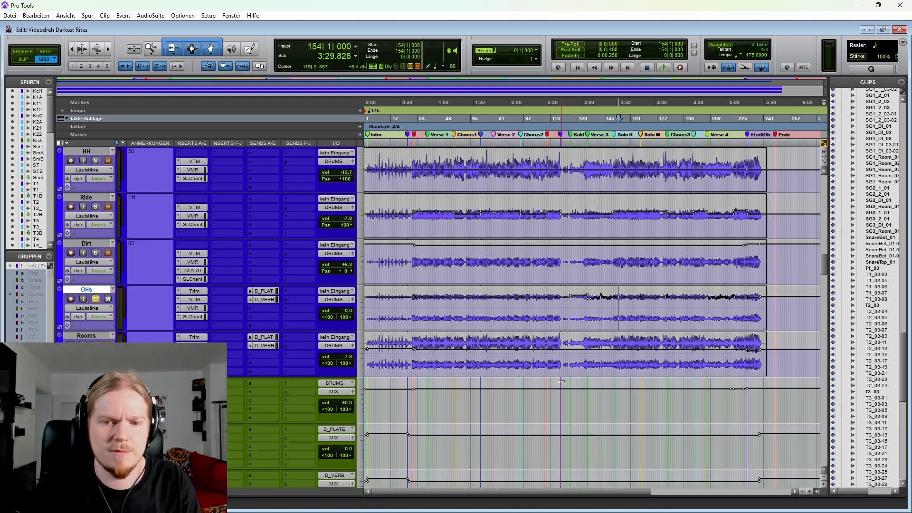
# Step: Play the soloed OHs track from 83|4|000 in Verse 2
pyautogui.click(504, 314)
pyautogui.press('t')
pyautogui.press('t')
pyautogui.press('space')
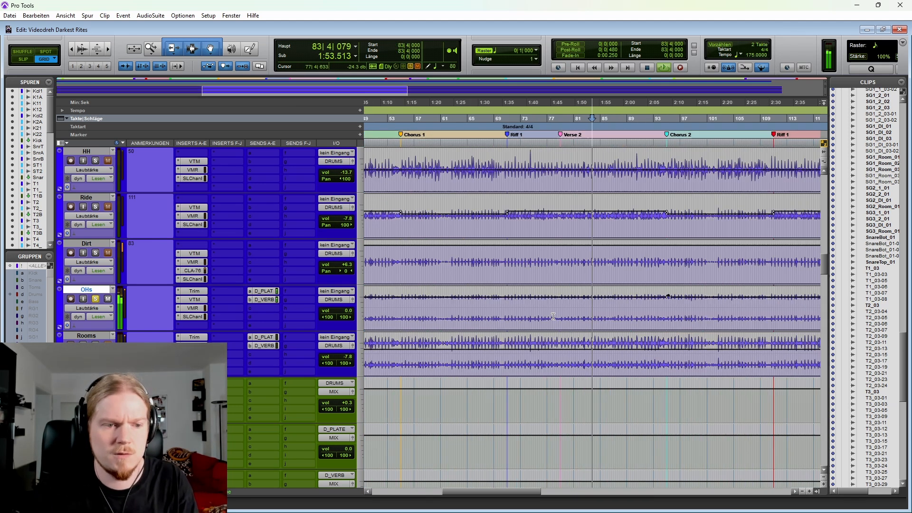
pyautogui.hscroll(3, 569, 322)
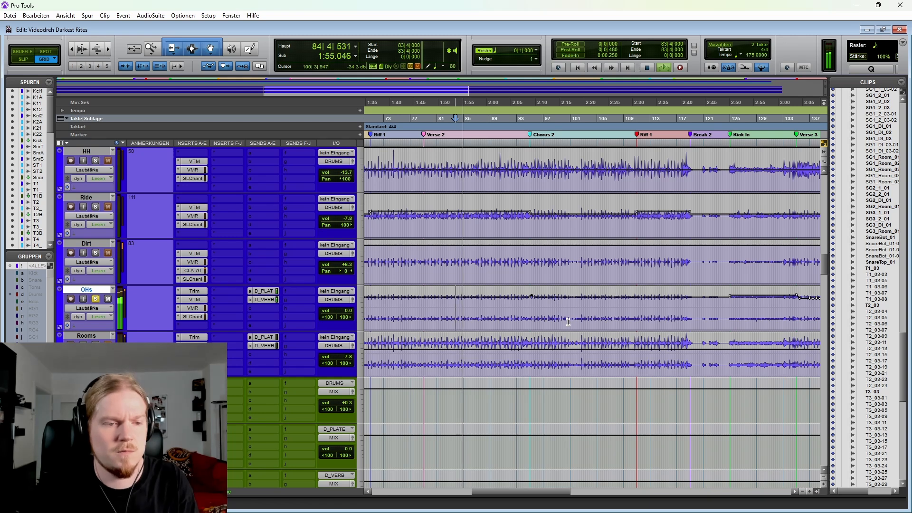
# Step: Bypass and re-enable the OHs track's VTM insert during playback, and listen into Chorus 2 with the Rooms track soloed too
pyautogui.keyDown('ctrl'); pyautogui.click(197, 301); pyautogui.keyUp('ctrl')
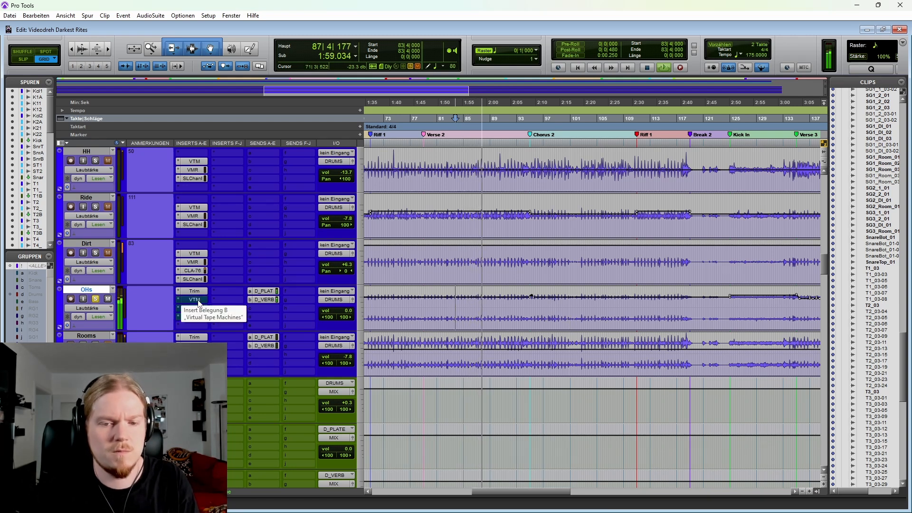
pyautogui.keyDown('ctrl'); pyautogui.click(198, 300); pyautogui.keyUp('ctrl')
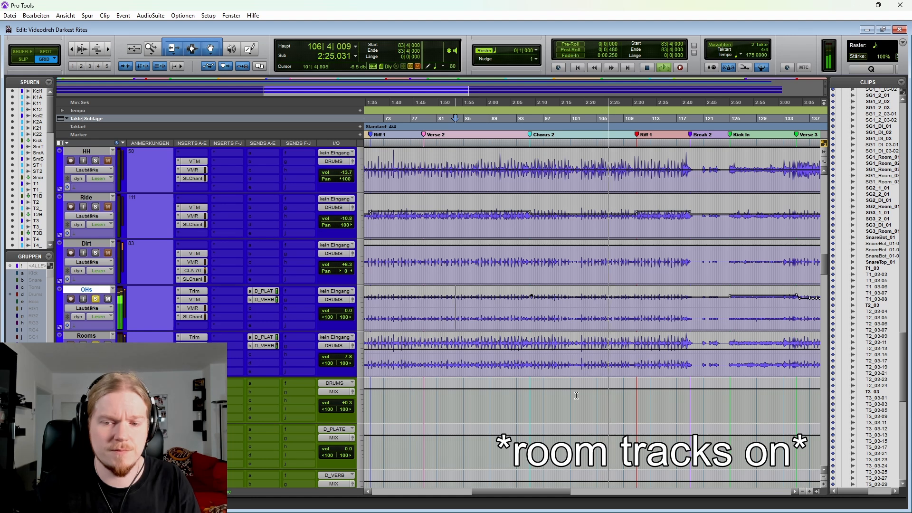
pyautogui.hscroll(3, 576, 396)
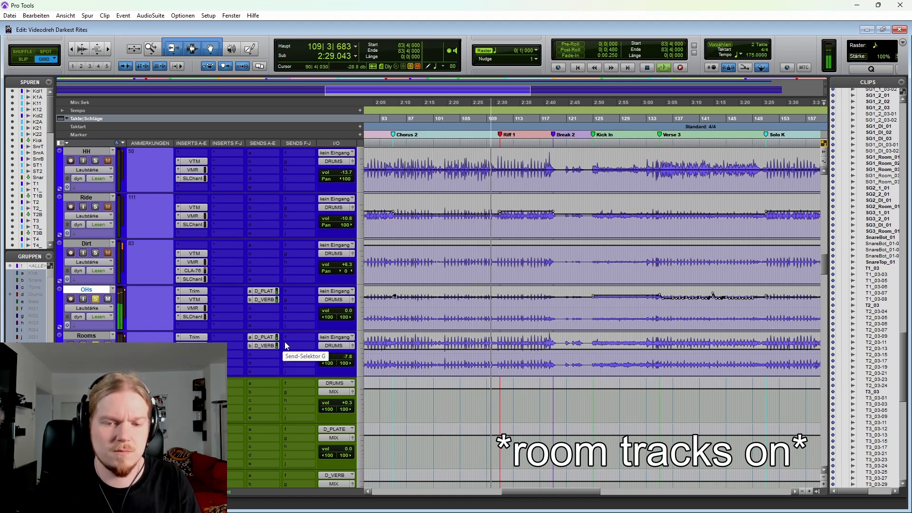
pyautogui.press('space')
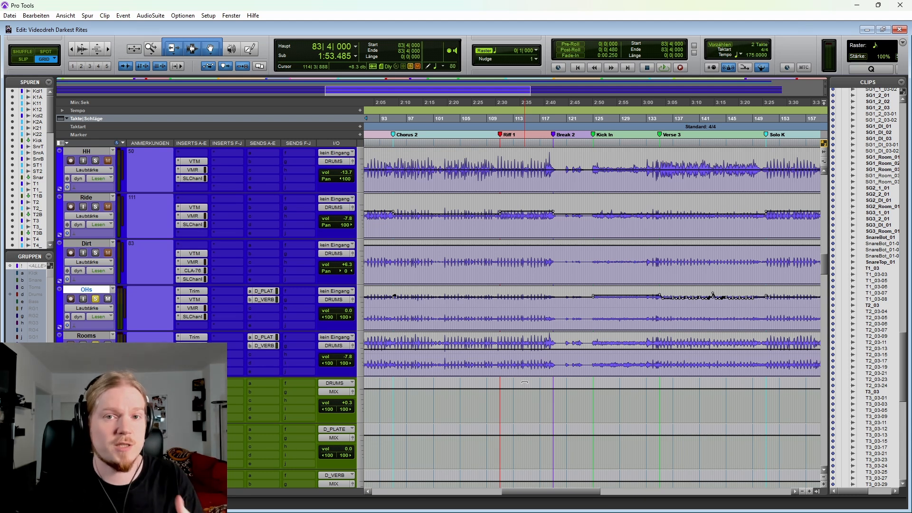
# Step: Inspect the T3_Trigger, T4 and T4_Trigger clips around 129|4|000 in the Kick In section
pyautogui.scroll(5, 536, 351)
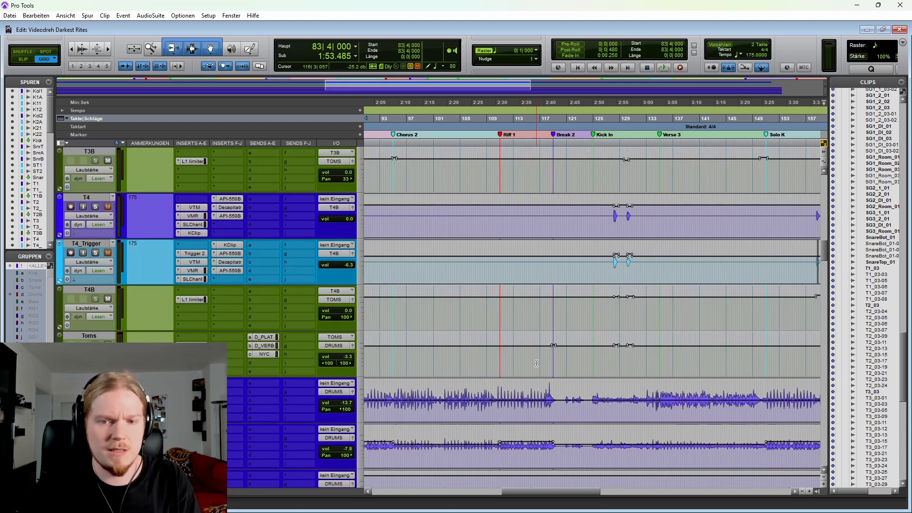
pyautogui.press('r')
pyautogui.scroll(1, 613, 262)
pyautogui.click(609, 260)
pyautogui.press('t')
pyautogui.press('t')
pyautogui.press('t')
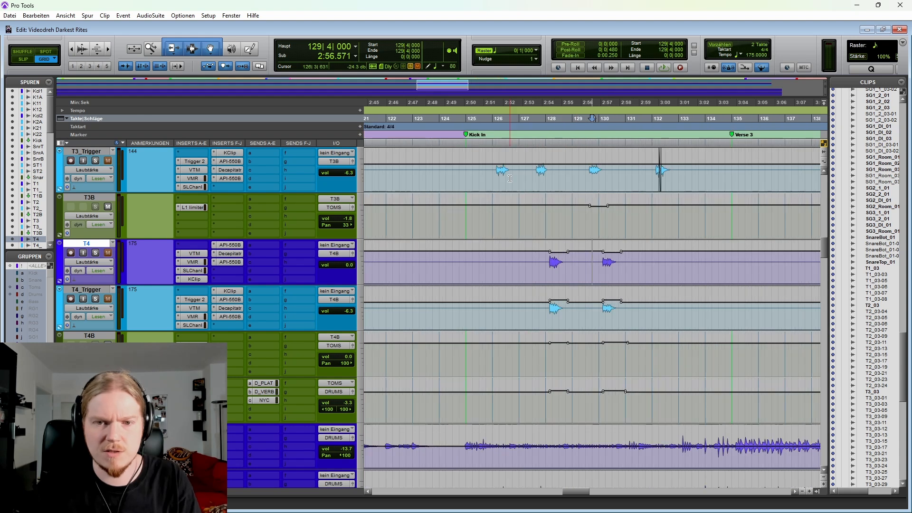
# Step: Play the soloed overheads from 124|4|000 through Kick In into Verse 3, selecting the OHs track during playback
pyautogui.click(467, 170)
pyautogui.scroll(-5, 484, 255)
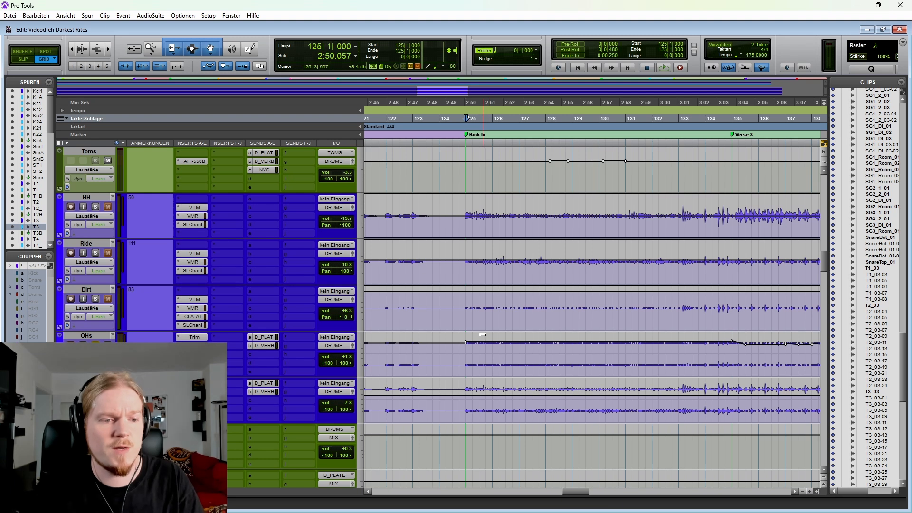
pyautogui.click(465, 314)
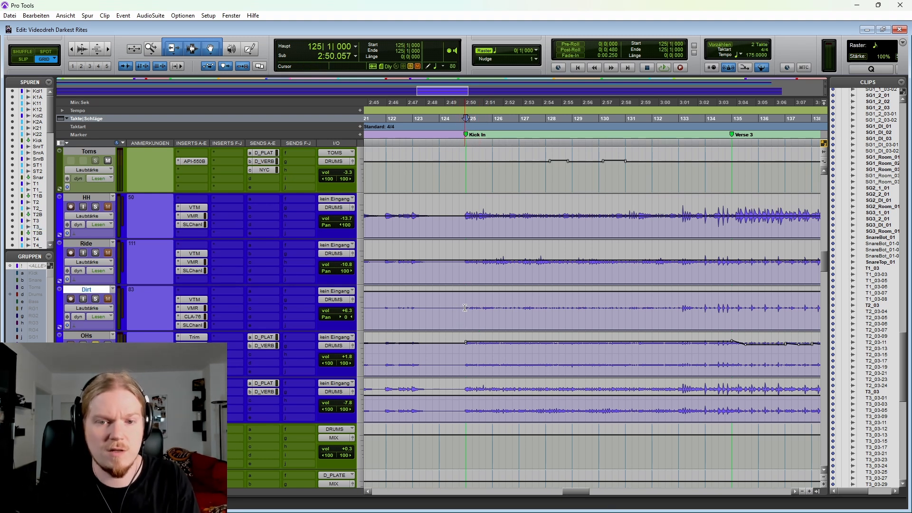
pyautogui.press('space')
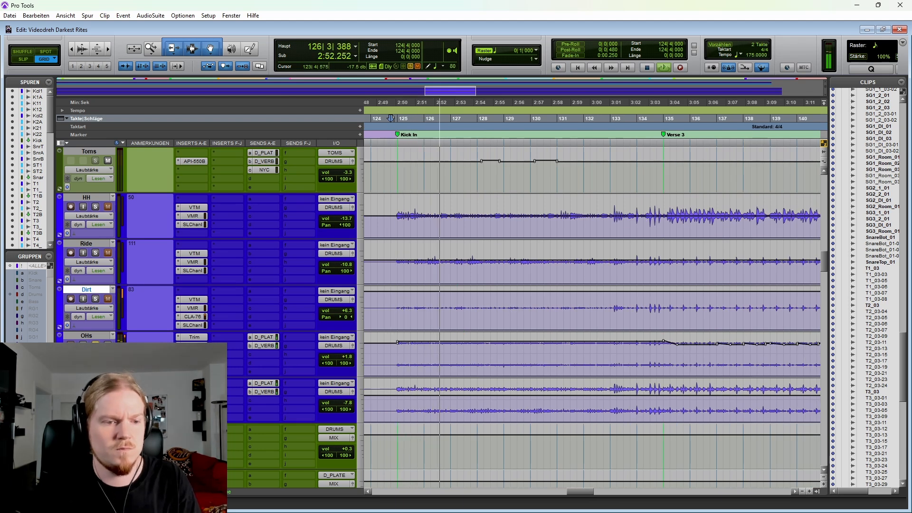
pyautogui.click(97, 336)
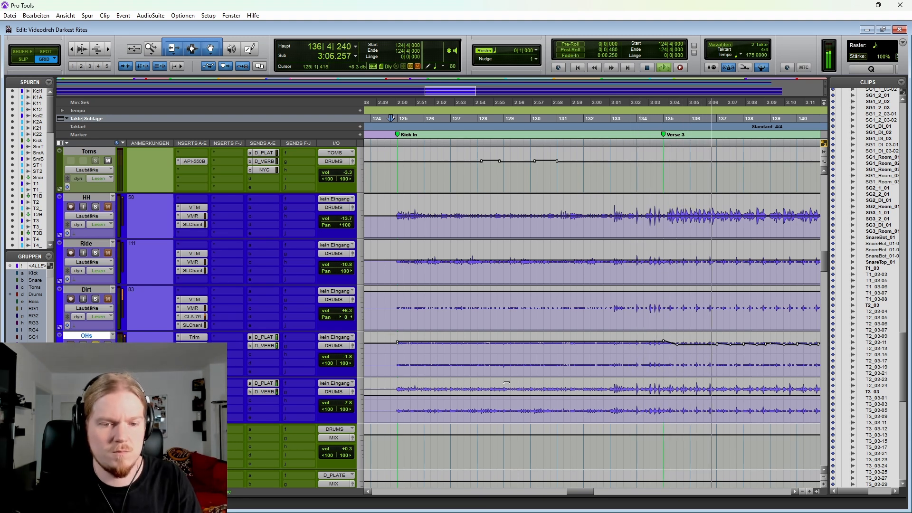
pyautogui.press('space')
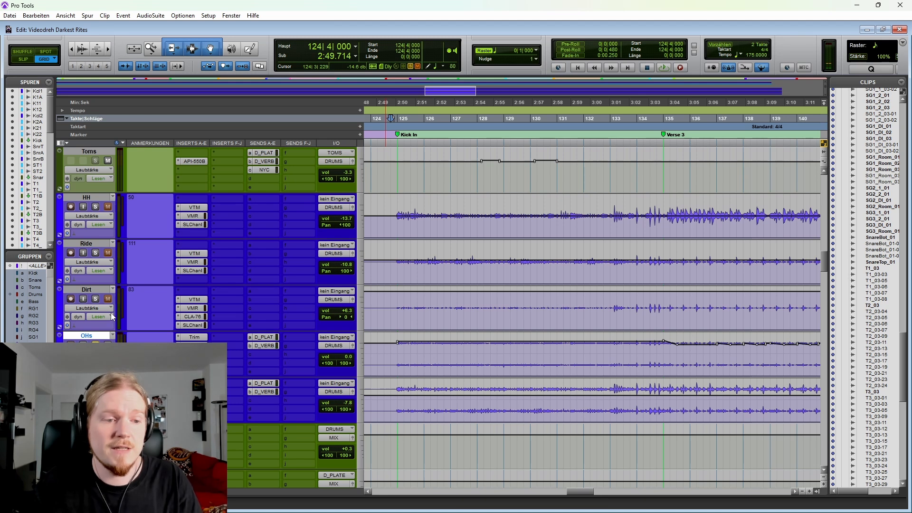
# Step: Move the cursor to the transient at 135|1|001, where Verse 3 starts, and play the soloed overheads from there
pyautogui.click(657, 221)
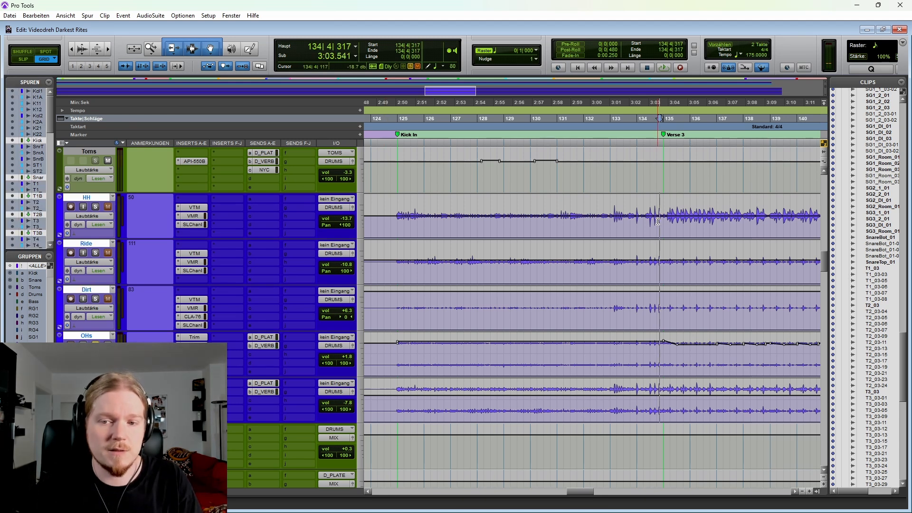
pyautogui.press('Tab')
pyautogui.hscroll(3, 658, 222)
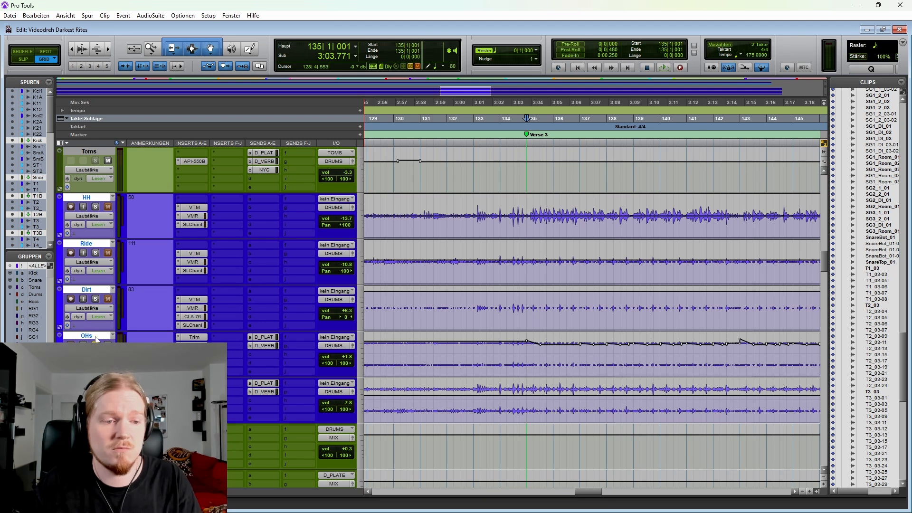
pyautogui.press('space')
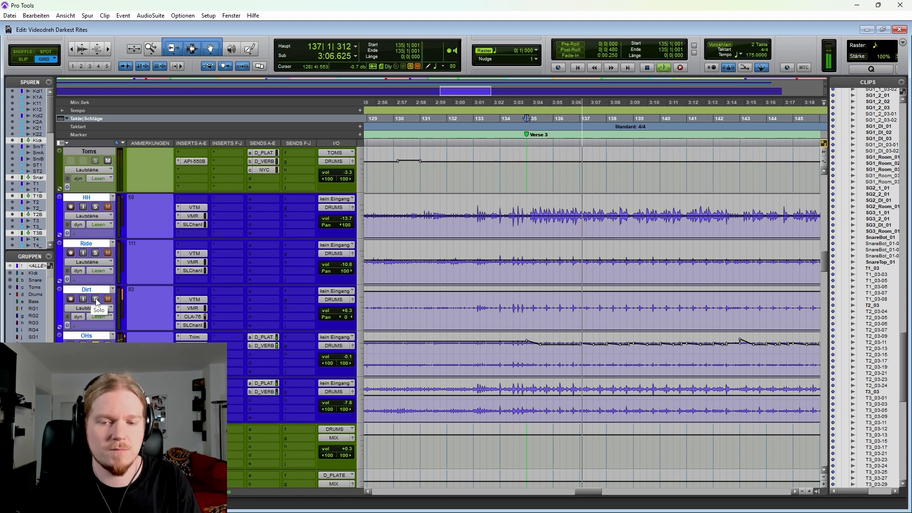
# Step: Toggle the grouped solo of the HH, Ride and Dirt tracks during playback into Solo K to compare them with the overheads alone
pyautogui.click(95, 299)
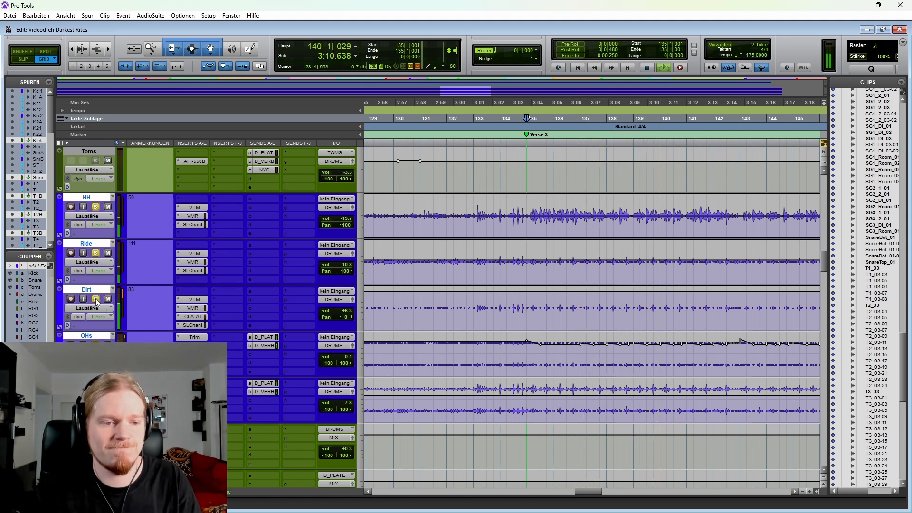
pyautogui.click(95, 336)
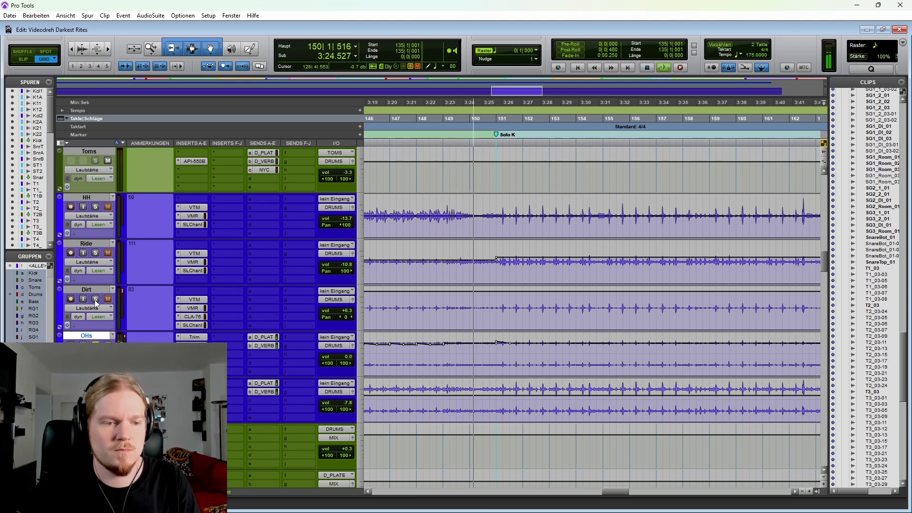
pyautogui.click(95, 299)
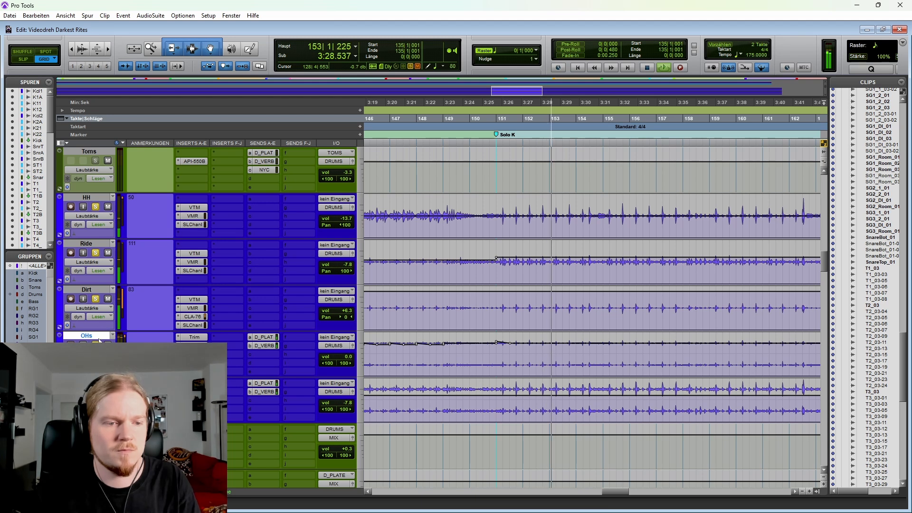
# Step: Suspend the track groups, unsolo HH, Ride and Dirt individually during playback, and reactivate the groups
pyautogui.hotkey('ctrl', 'shift', 'g')
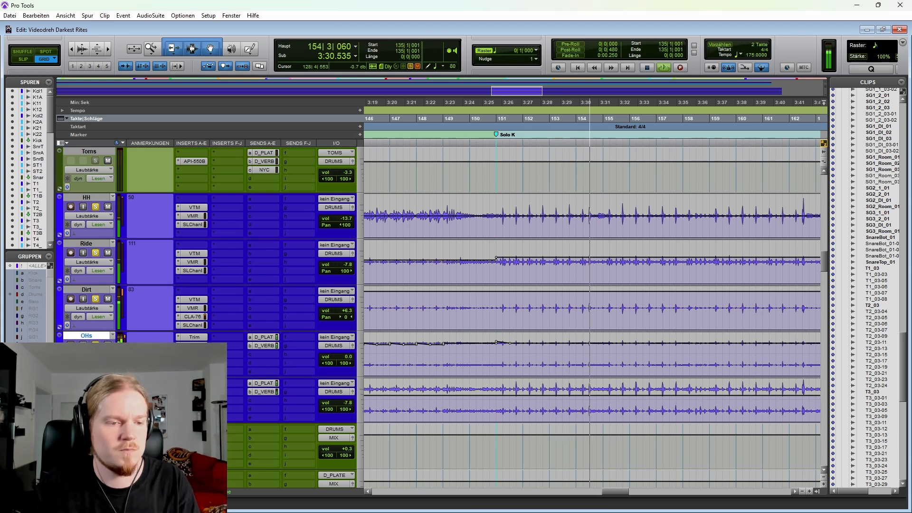
pyautogui.click(95, 207)
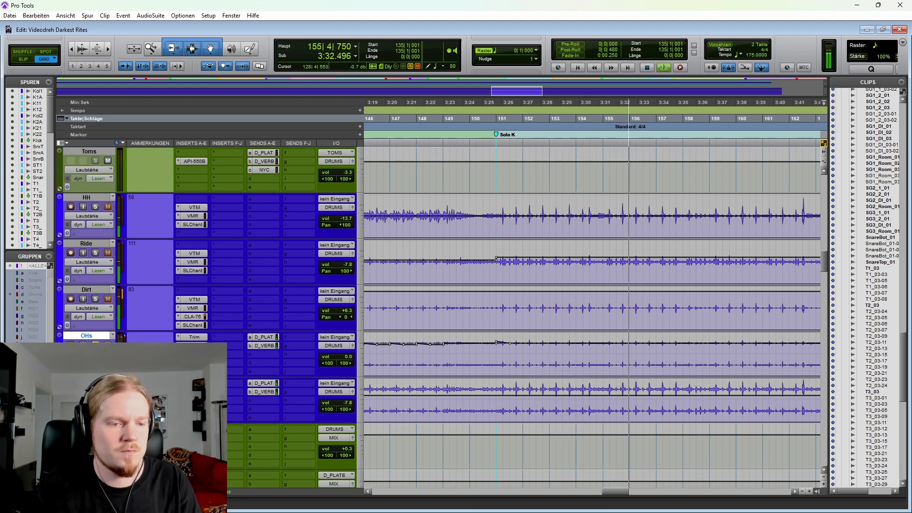
pyautogui.click(95, 252)
pyautogui.click(95, 299)
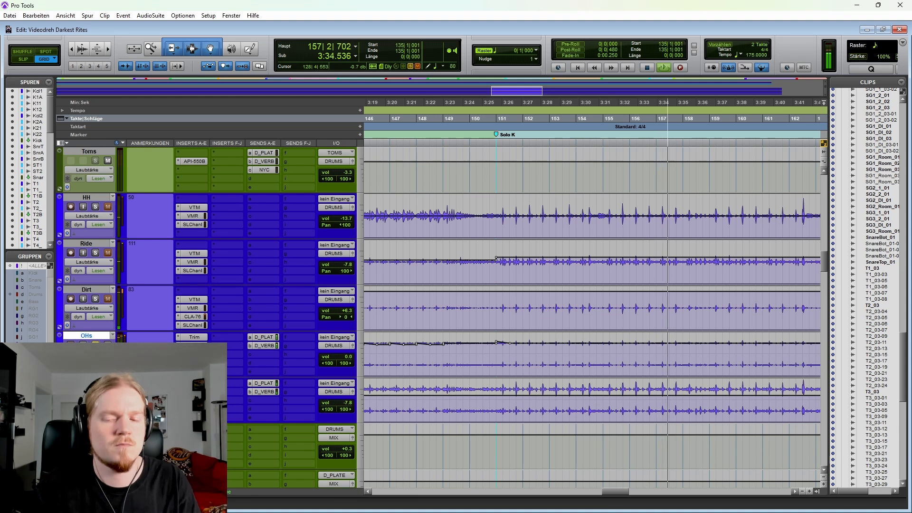
pyautogui.hotkey('ctrl', 'shift', 'g')
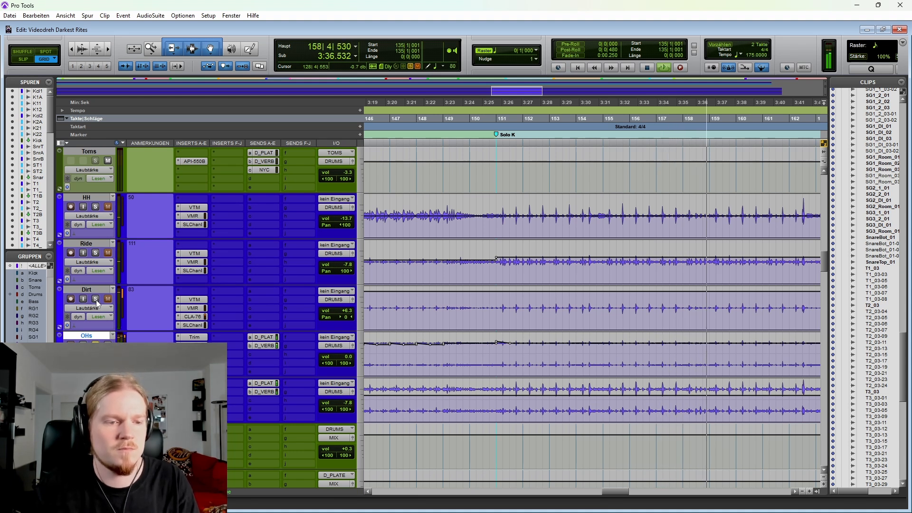
# Step: Solo HH, Ride and Dirt again as a group, listen on through Solo K, and stop playback
pyautogui.click(95, 299)
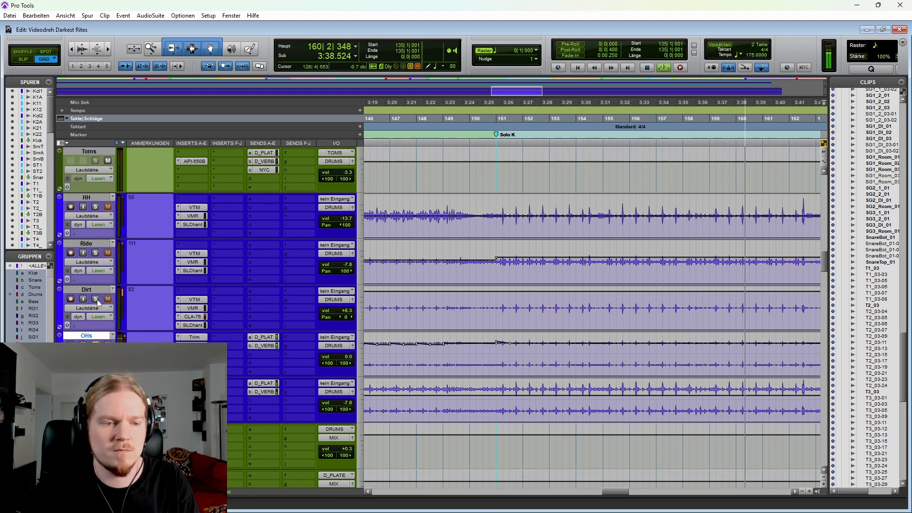
pyautogui.press('r')
pyautogui.press('r')
pyautogui.press('r')
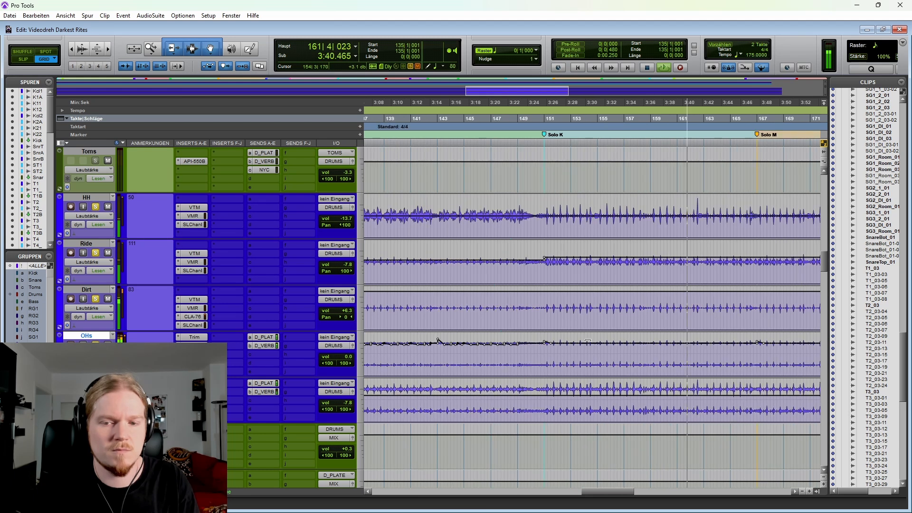
pyautogui.press('space')
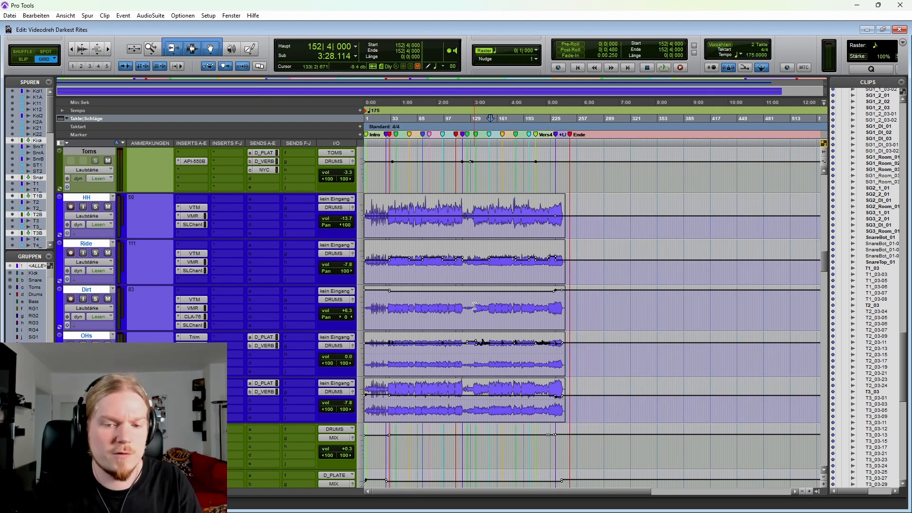
# Step: Inspect the OHs volume automation across Verse 3, placing the cursor at 137|2|000
pyautogui.click(482, 345)
pyautogui.press('t')
pyautogui.press('t')
pyautogui.press('t')
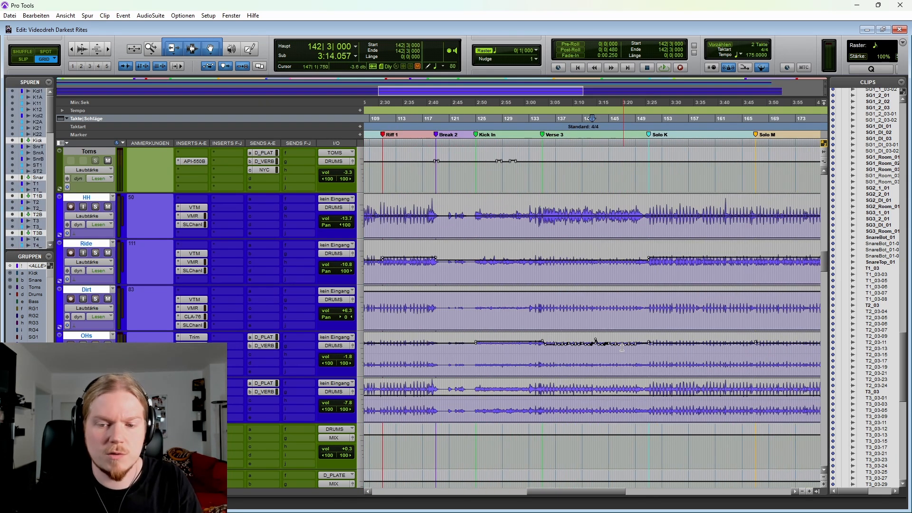
pyautogui.moveTo(531, 349); pyautogui.dragTo(670, 350)
pyautogui.click(557, 355)
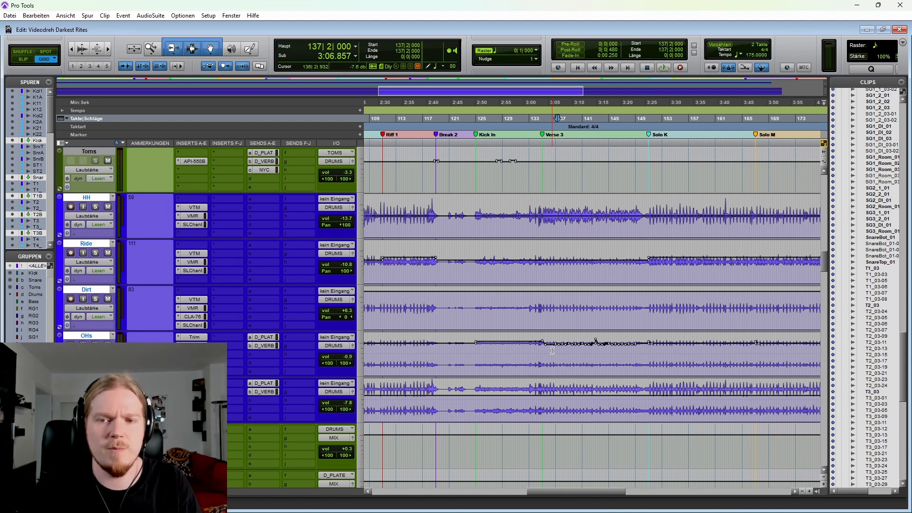
# Step: Select the Verse 4 passage from 201|2|000 on the cymbal tracks, and select the range from 36|3|000 to 119|4|000
pyautogui.press('r')
pyautogui.press('r')
pyautogui.press('r')
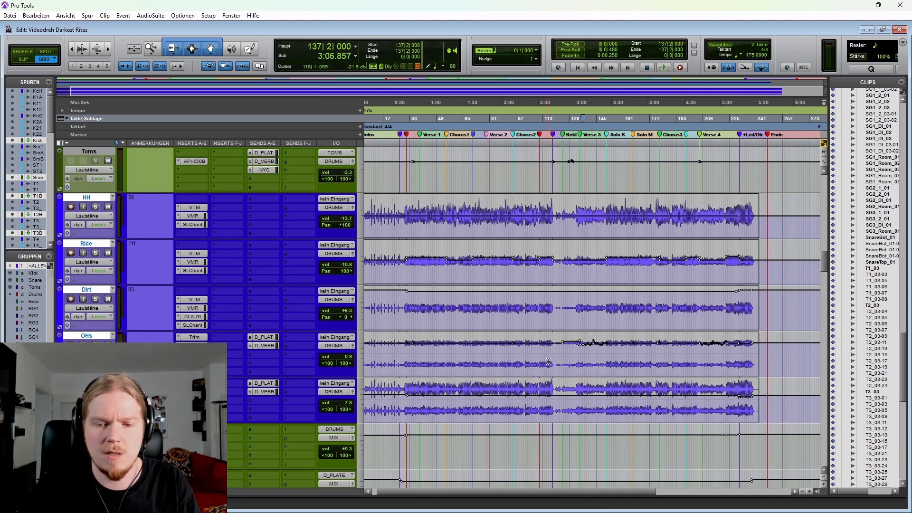
pyautogui.moveTo(531, 350); pyautogui.dragTo(557, 350)
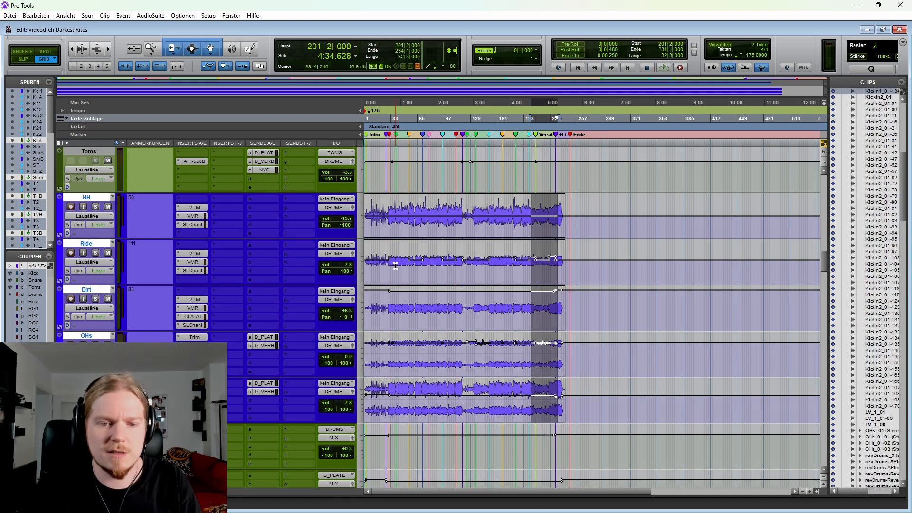
pyautogui.moveTo(393, 264); pyautogui.dragTo(462, 265)
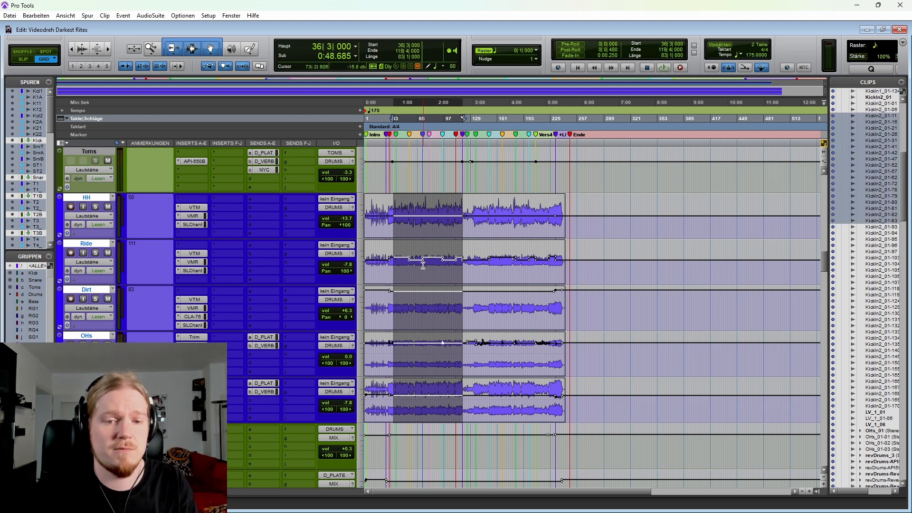
# Step: Look through the drum bus, reverb, NYC and extra drum tracks, highlighting the RöhrnglckTblB1 intro clips and placing the cursor at 42|4|000
pyautogui.scroll(-4, 193, 234)
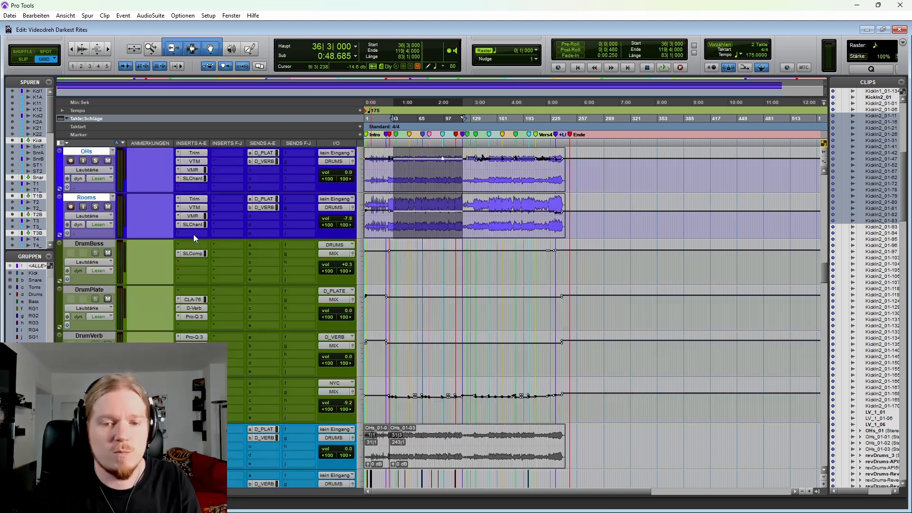
pyautogui.scroll(-2, 193, 235)
pyautogui.scroll(-6, 193, 235)
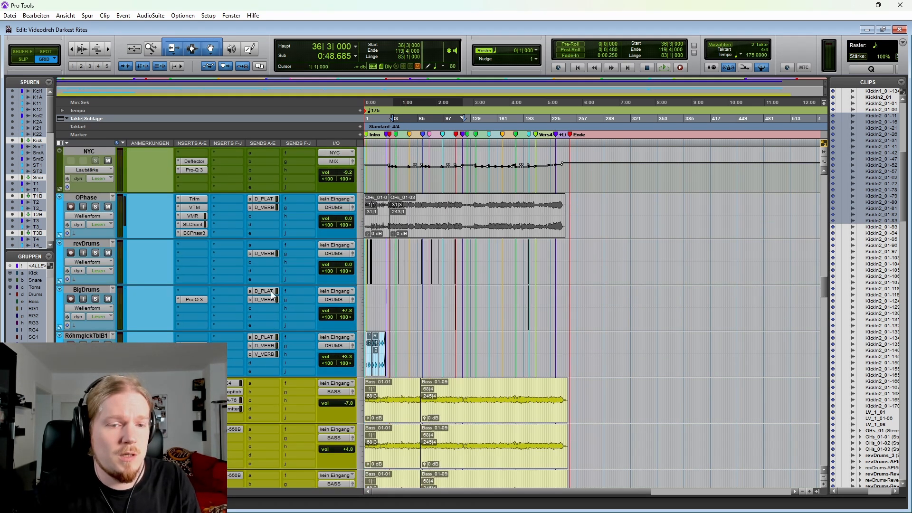
pyautogui.scroll(5, 193, 236)
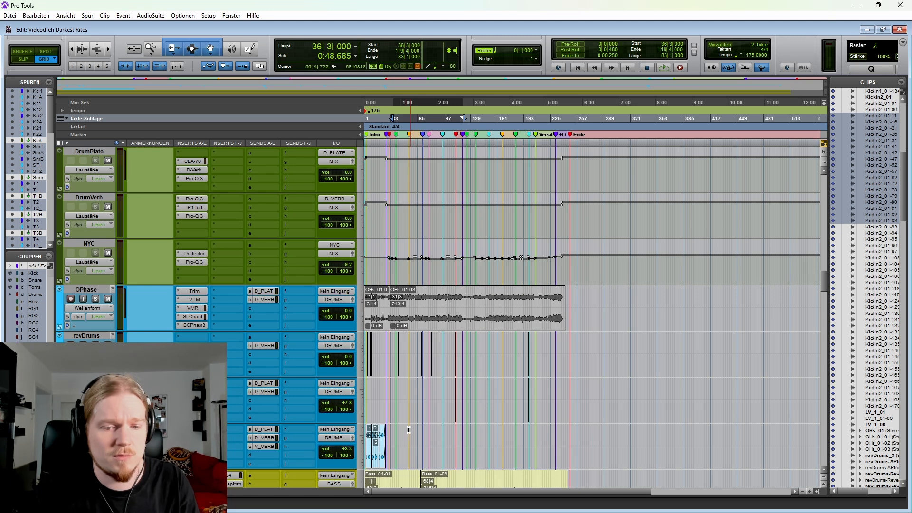
pyautogui.moveTo(403, 440); pyautogui.dragTo(348, 443)
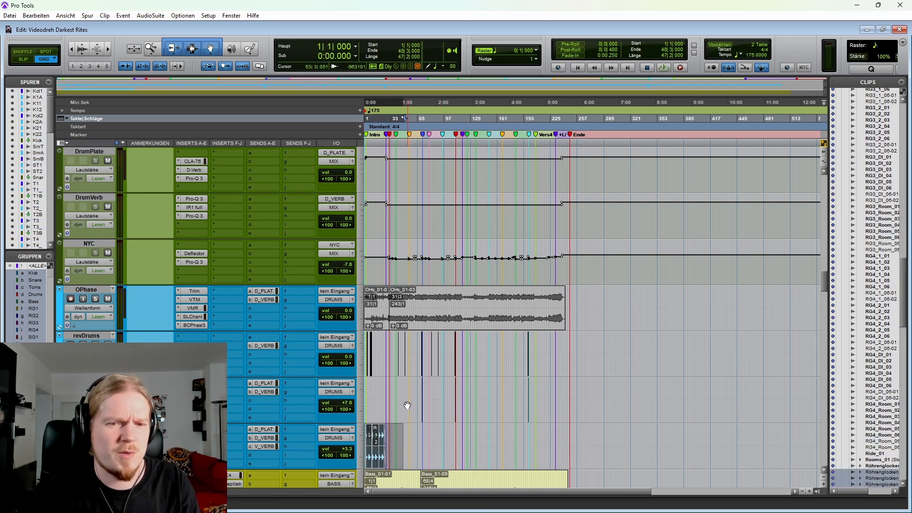
pyautogui.scroll(3, 386, 274)
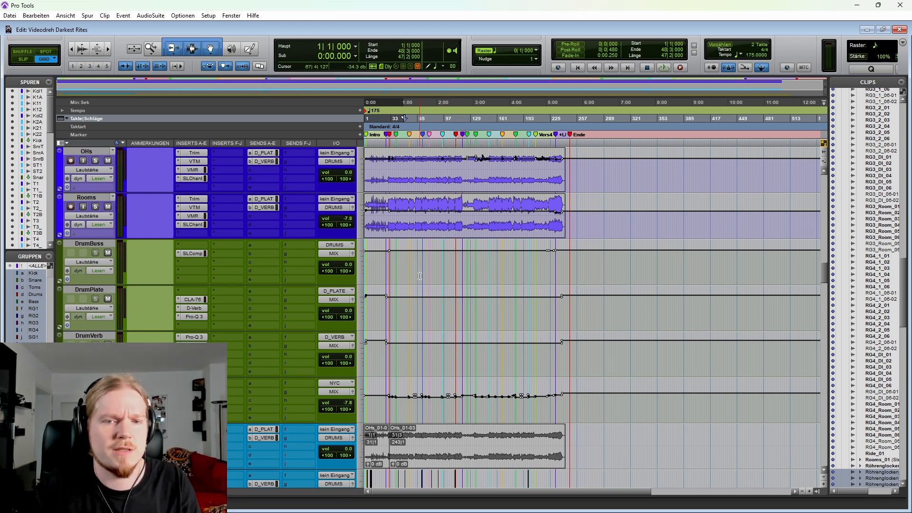
pyautogui.scroll(-7, 400, 265)
pyautogui.click(400, 265)
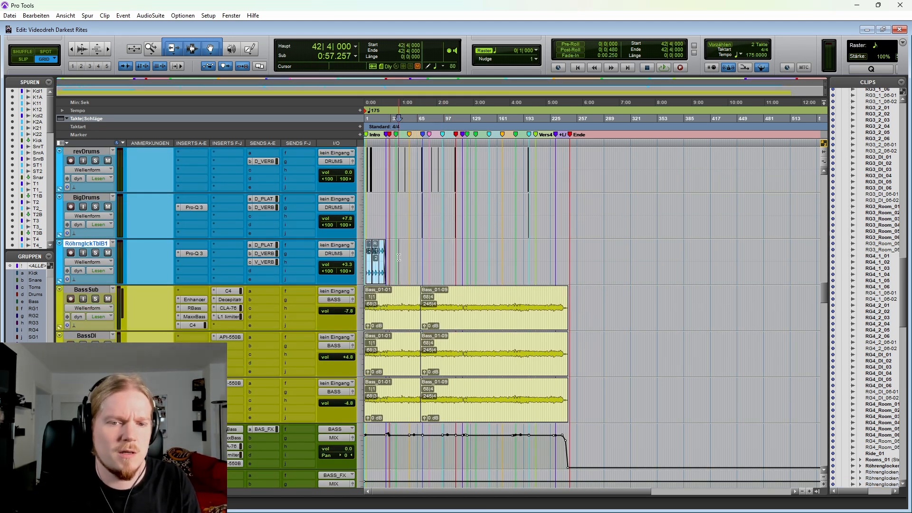
# Step: Inspect the BassSub, BassDI and Bass waveforms around 41|3|000
pyautogui.scroll(-2, 403, 266)
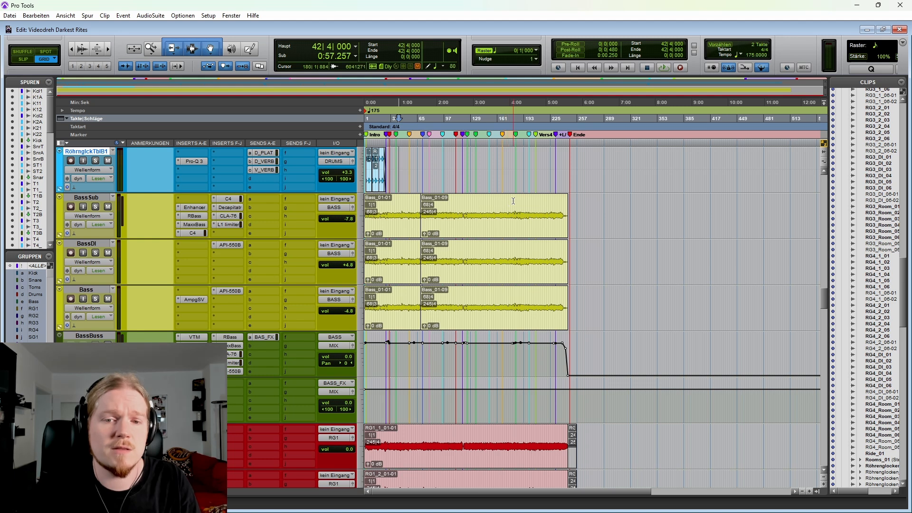
pyautogui.click(398, 204)
pyautogui.press('t')
pyautogui.press('t')
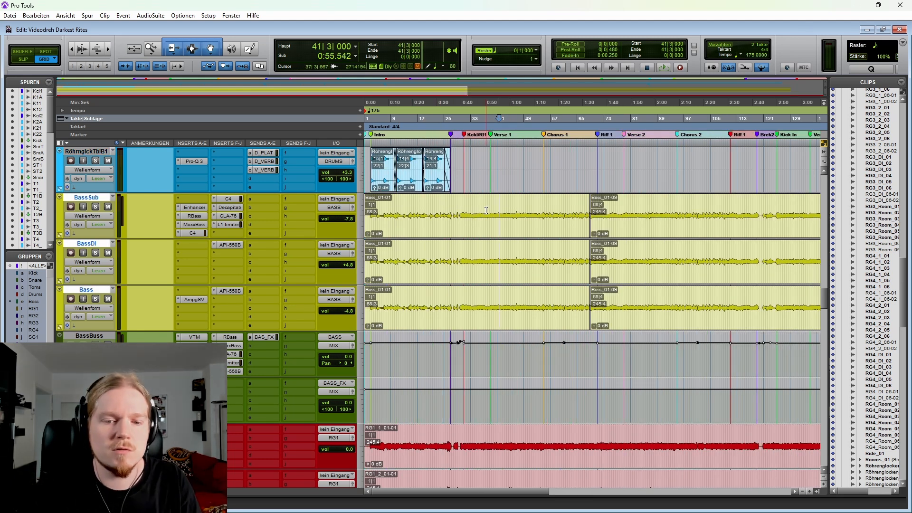
pyautogui.press('r')
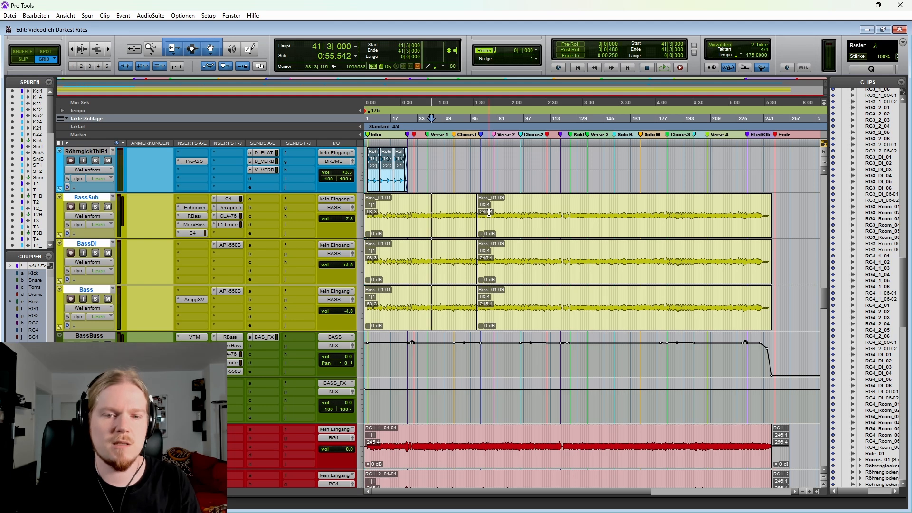
# Step: Place the cursor at the first bass transient of the Intro, 2|4|938, on the three bass tracks
pyautogui.click(392, 205)
pyautogui.press('t')
pyautogui.press('t')
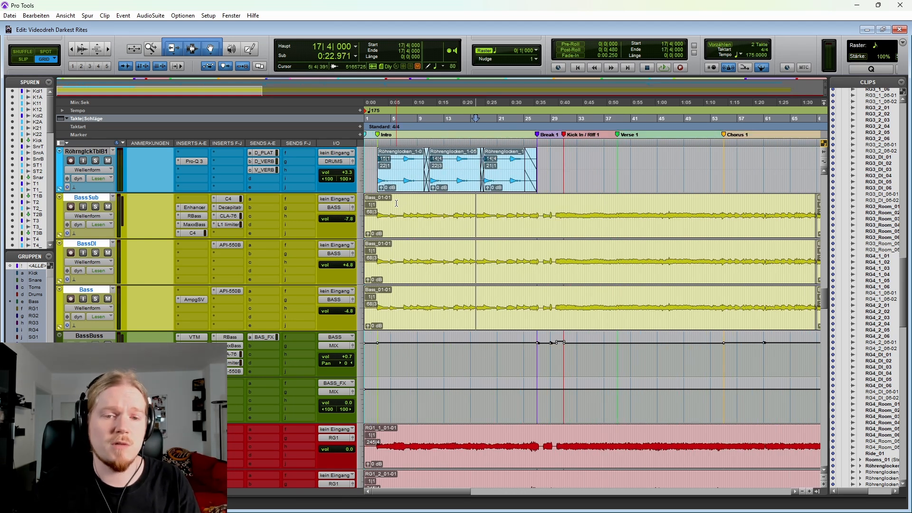
pyautogui.click(393, 207)
pyautogui.press('t')
pyautogui.click(381, 211)
pyautogui.press('Tab')
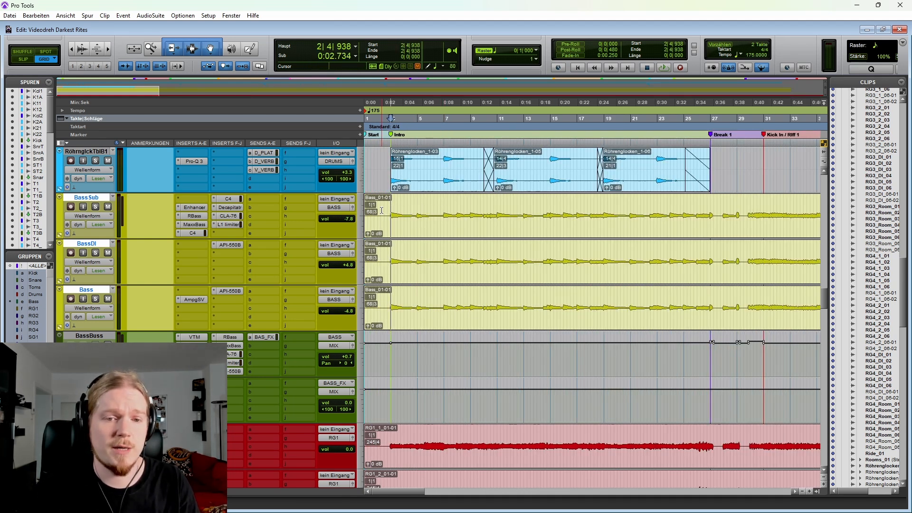
pyautogui.press('r')
pyautogui.press('r')
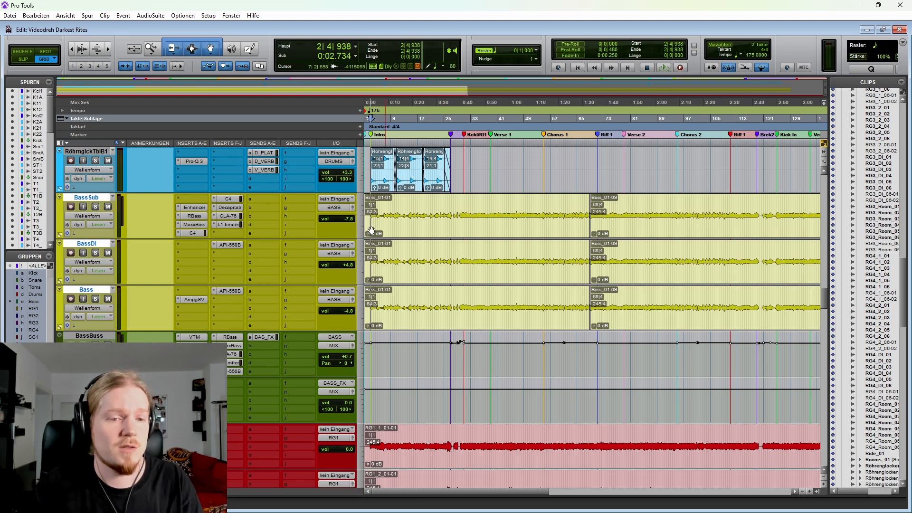
# Step: Solo BassSub, BassDI and Bass and listen to them from the start of the Intro at 2|4|938
pyautogui.press('space')
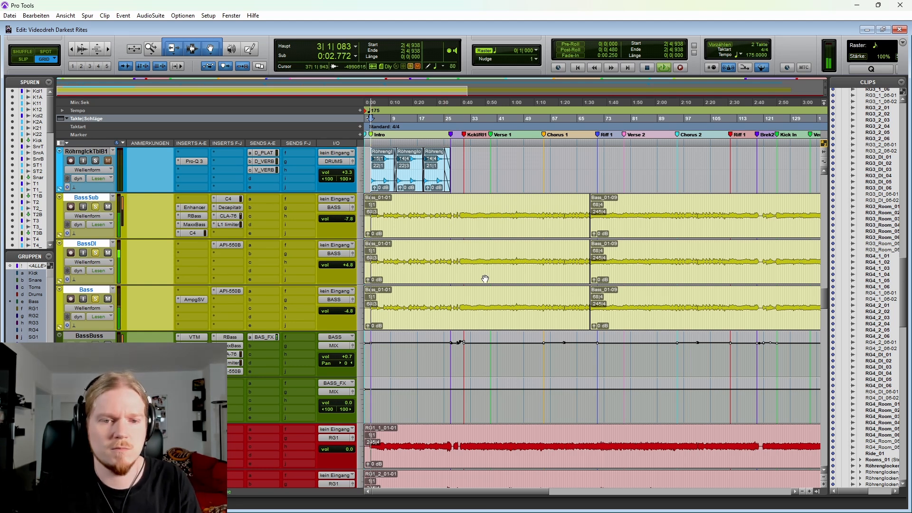
pyautogui.scroll(3, 540, 319)
pyautogui.hscroll(1, 570, 366)
pyautogui.scroll(-1, 563, 367)
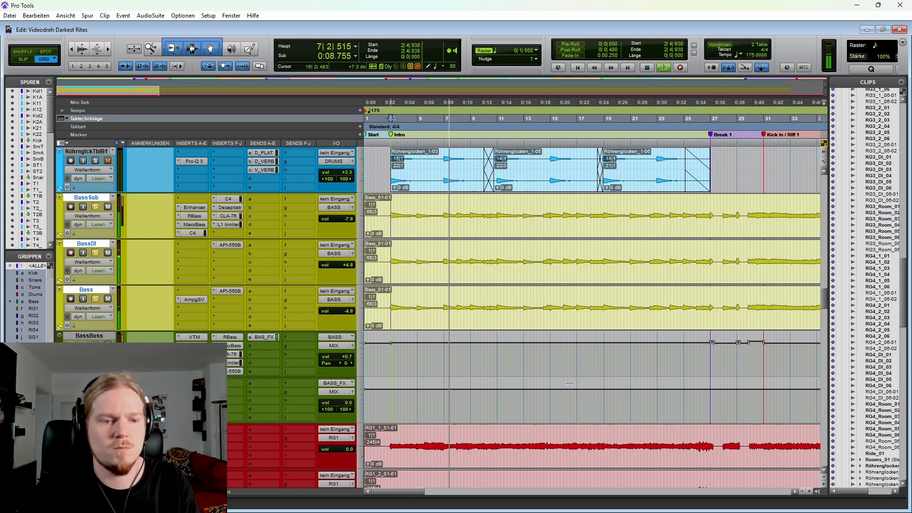
pyautogui.hscroll(2, 565, 382)
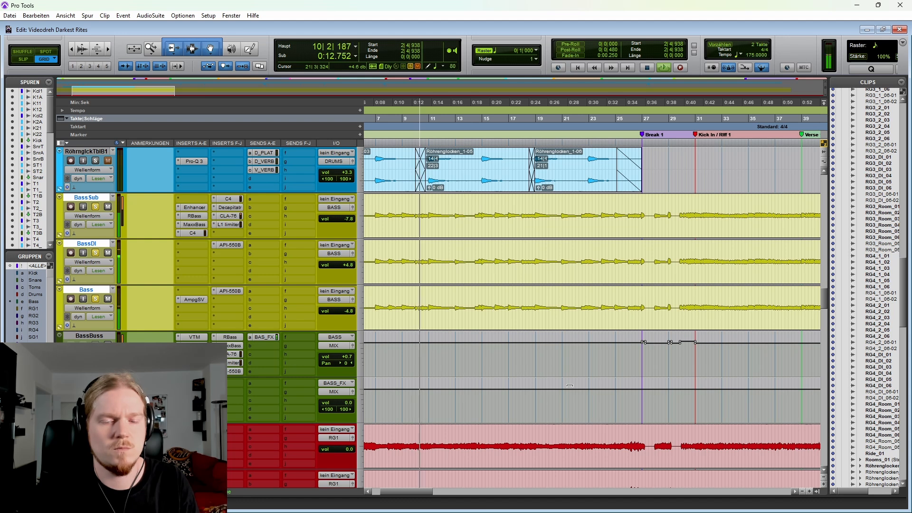
pyautogui.scroll(-2, 634, 287)
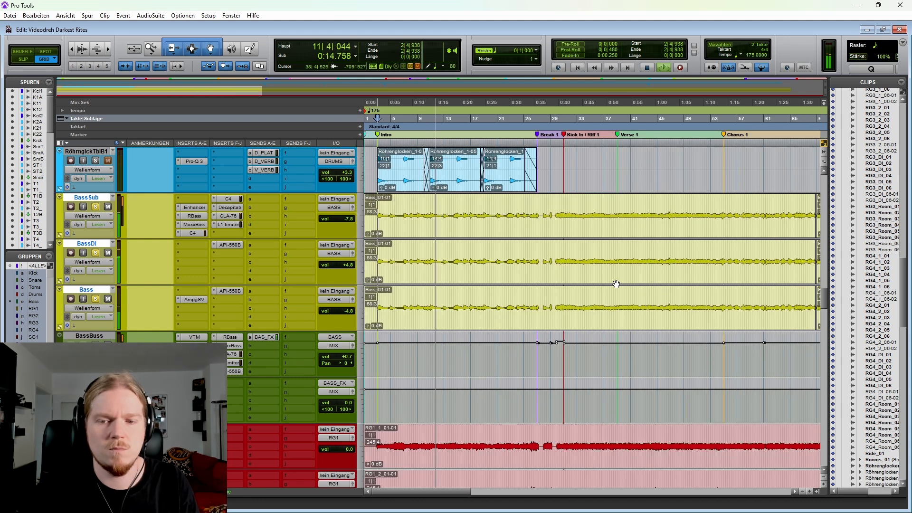
# Step: Listen to the soloed bass tracks from 29|4|461 through Kick In / Riff 1, and stop playback
pyautogui.click(487, 248)
pyautogui.press('space')
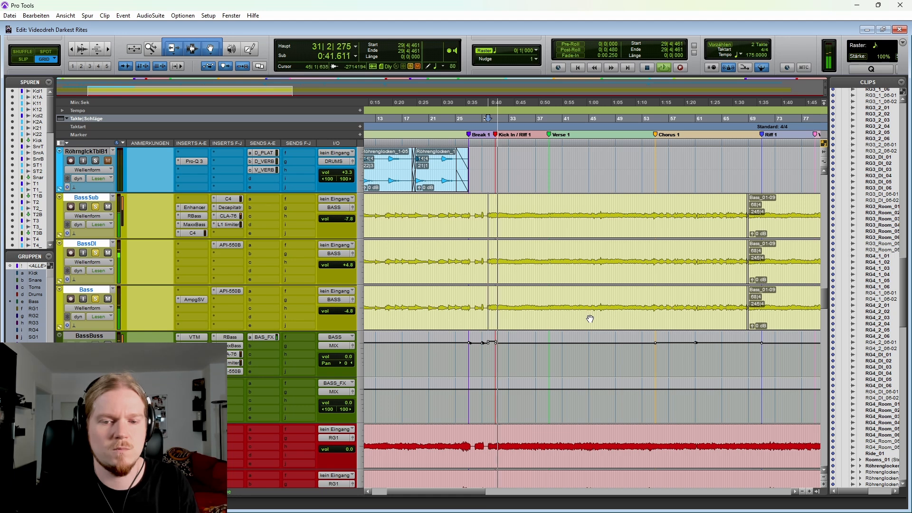
pyautogui.hscroll(1, 492, 327)
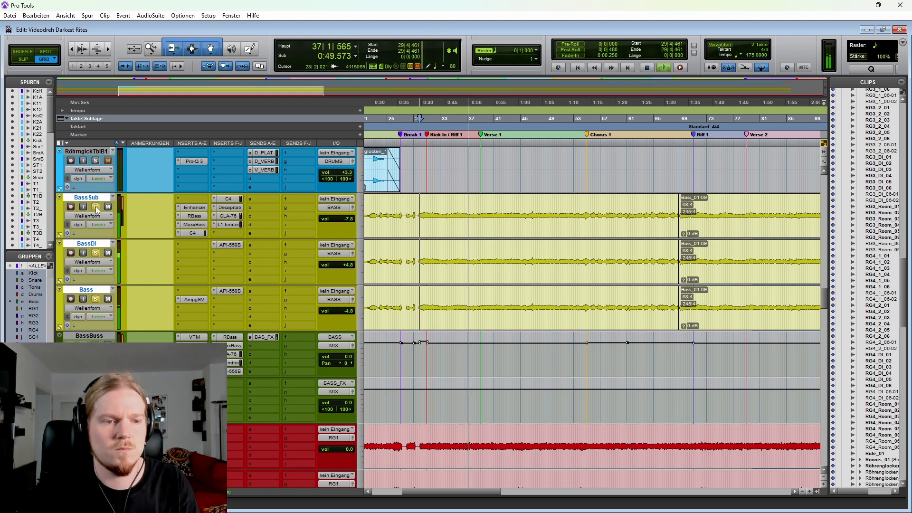
pyautogui.press('space')
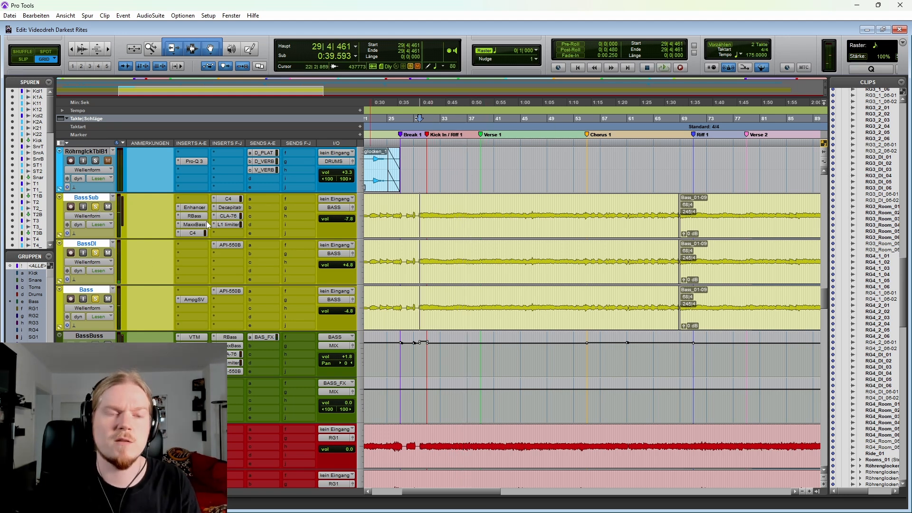
# Step: Unsolo the bass tracks and play the full mix from 29|4|461, muting and unmuting the bass for comparison
pyautogui.click(95, 208)
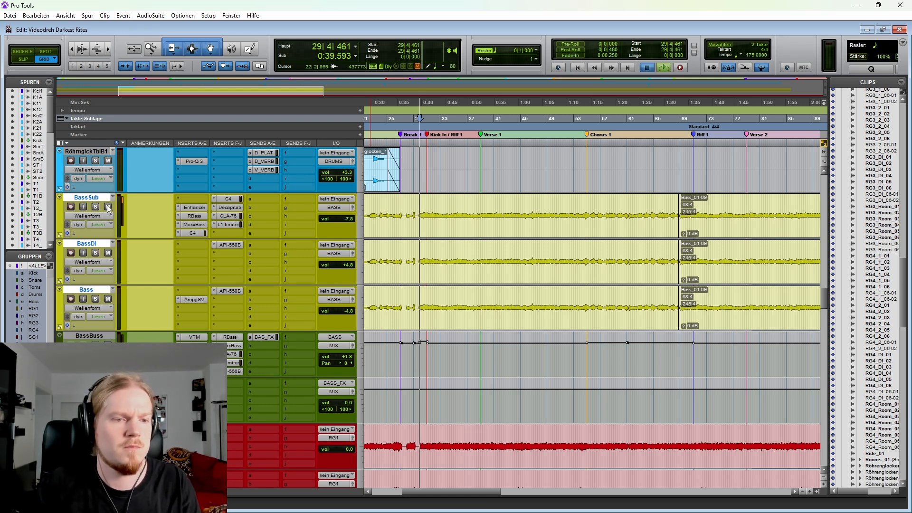
pyautogui.press('space')
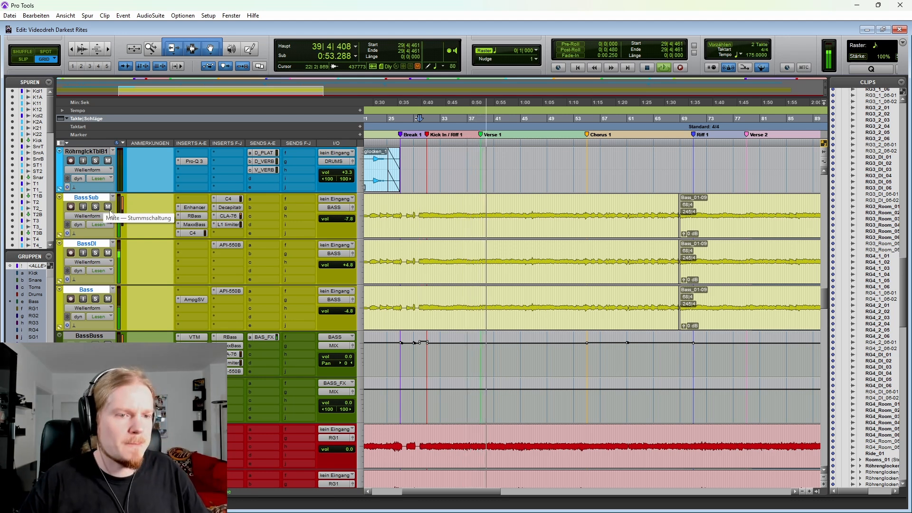
pyautogui.click(108, 207)
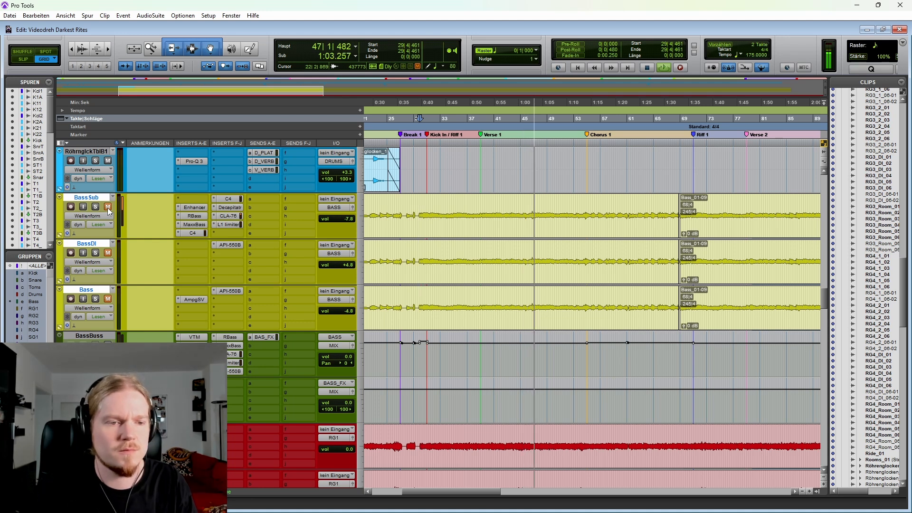
pyautogui.click(107, 207)
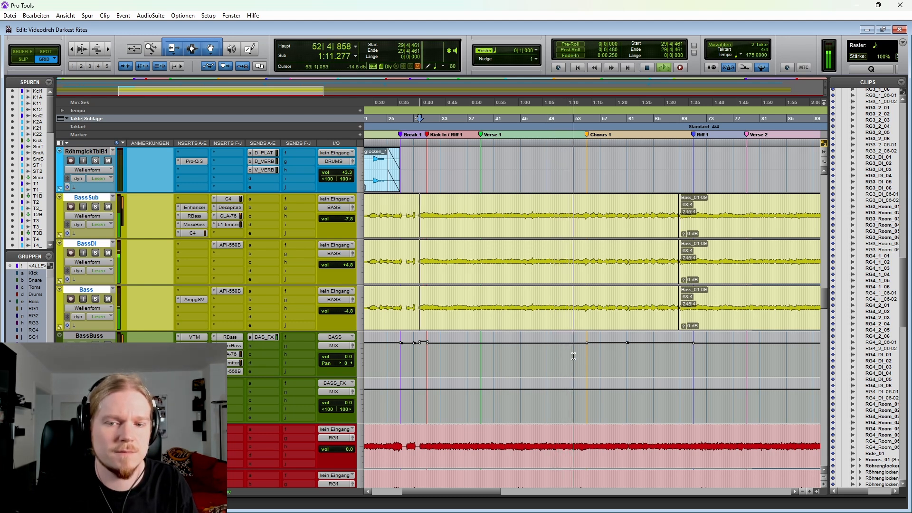
pyautogui.press('space')
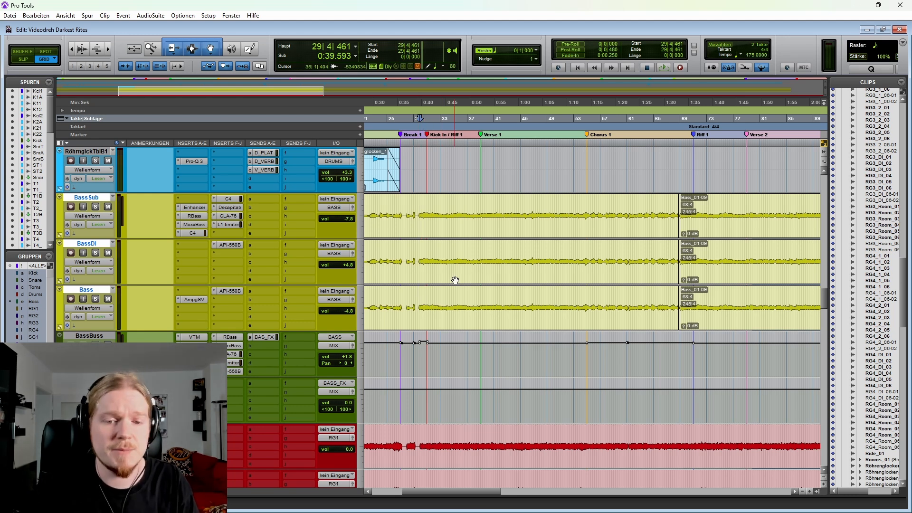
# Step: Show the BassBuss automation lanes and focus on the passage around 30|3|000 at the end of Break 1
pyautogui.click(59, 373)
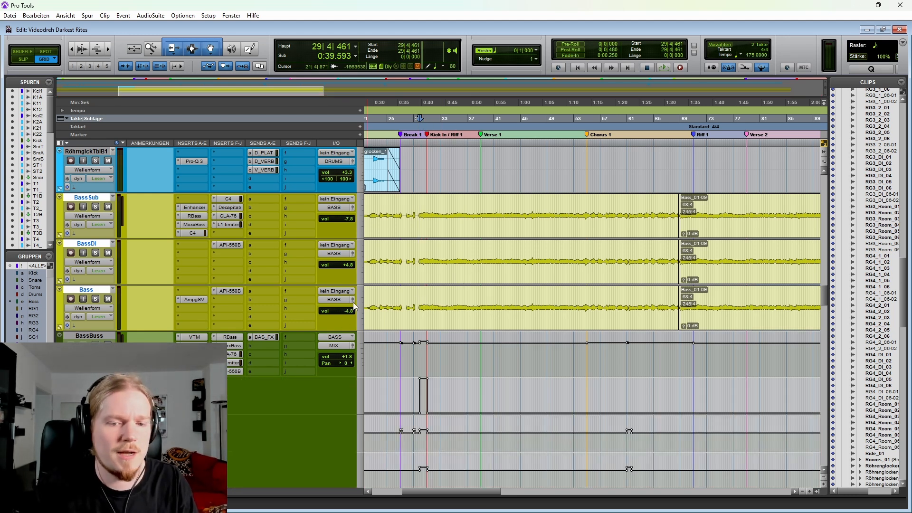
pyautogui.click(423, 304)
pyautogui.press('t')
pyautogui.press('t')
pyautogui.press('t')
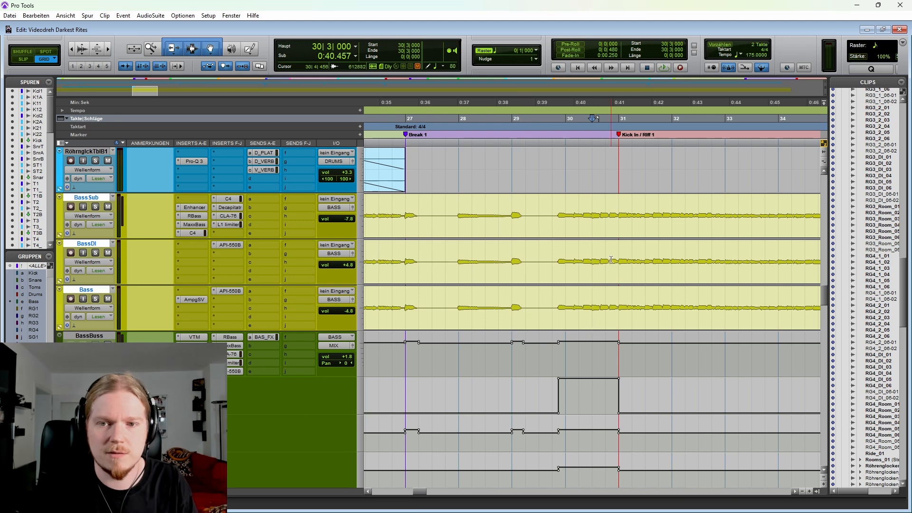
# Step: Play the soloed bass tracks from 29|4|000 to hear the automated passage before Kick In / Riff 1, and stop
pyautogui.scroll(-2, 611, 260)
pyautogui.press('r')
pyautogui.click(572, 253)
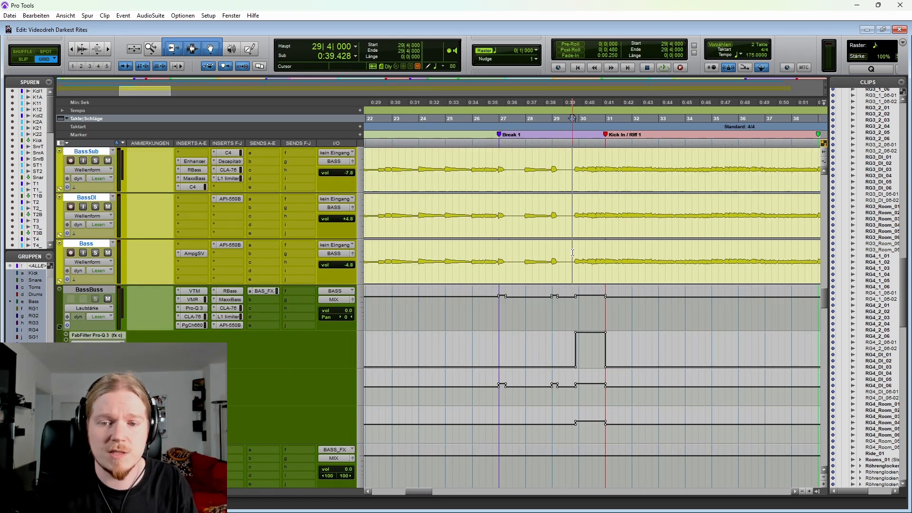
pyautogui.press('space')
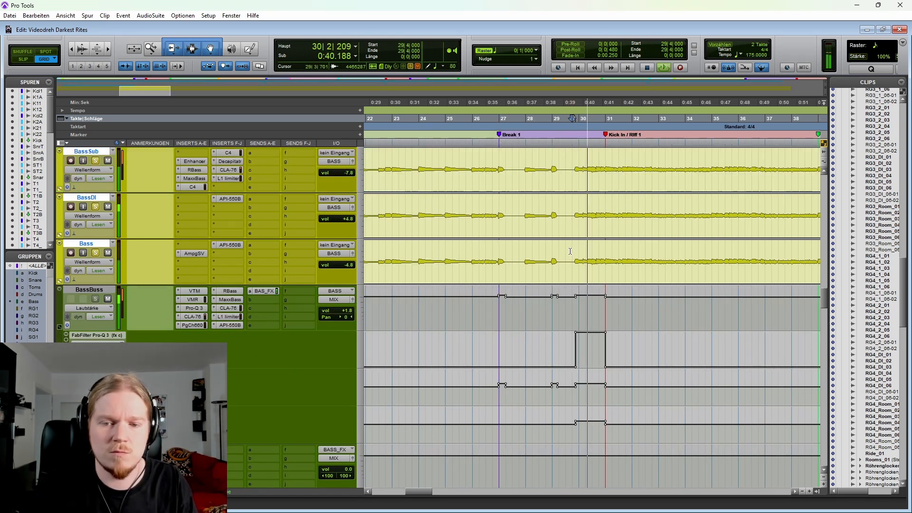
pyautogui.press('space')
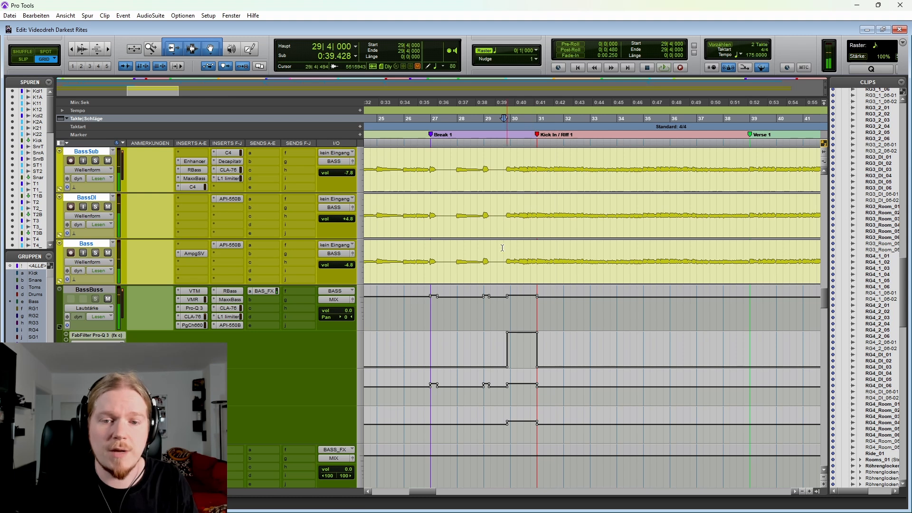
# Step: Open the BassBuss FabFilter Pro-Q 3 and examine its EQ during soloed bass playback from 26|4|931
pyautogui.click(429, 250)
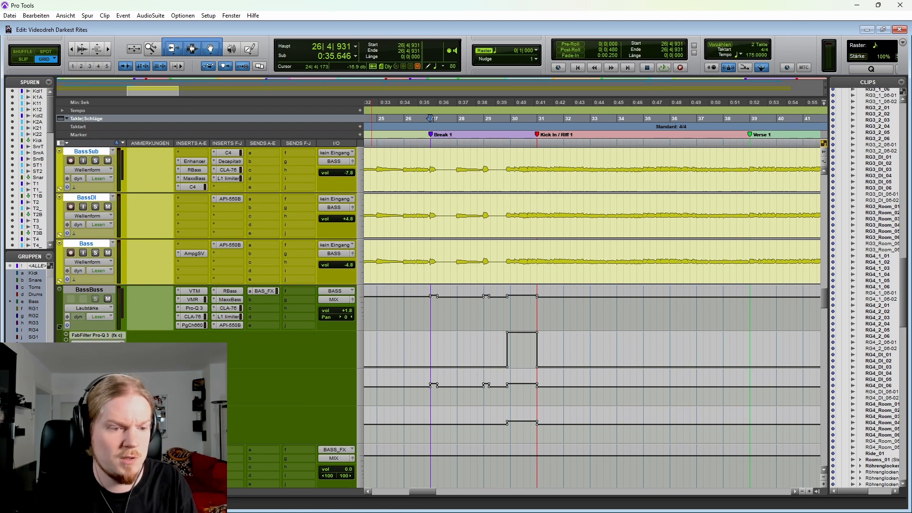
pyautogui.click(198, 309)
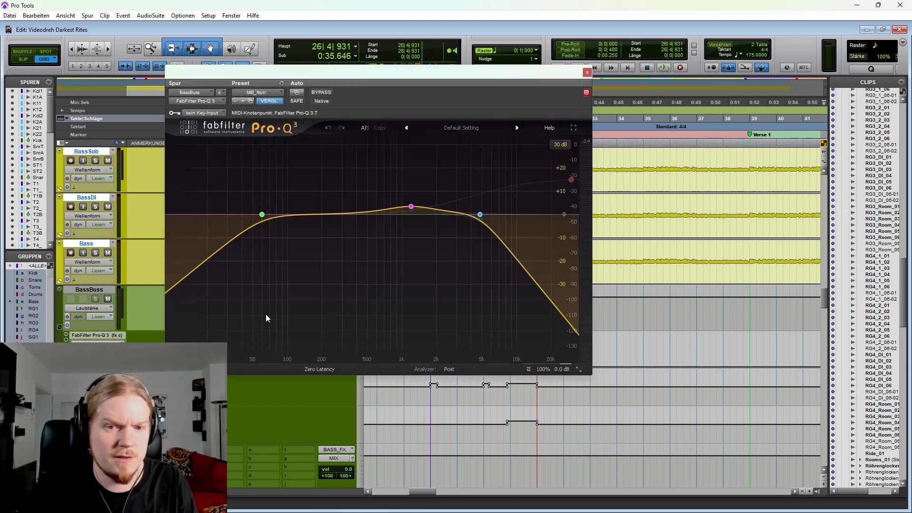
pyautogui.press('space')
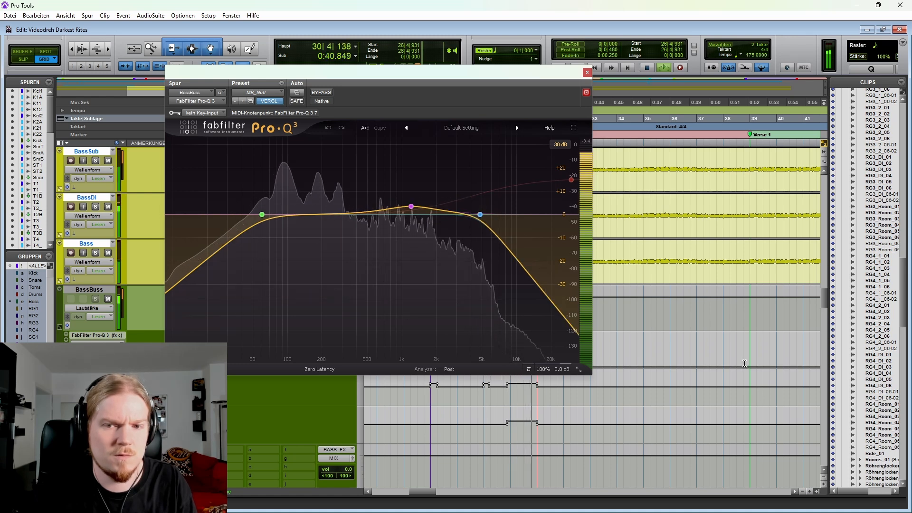
# Step: Close the equalizer, stop playback and place the cursor at 29|4|000 on the bass tracks
pyautogui.click(588, 72)
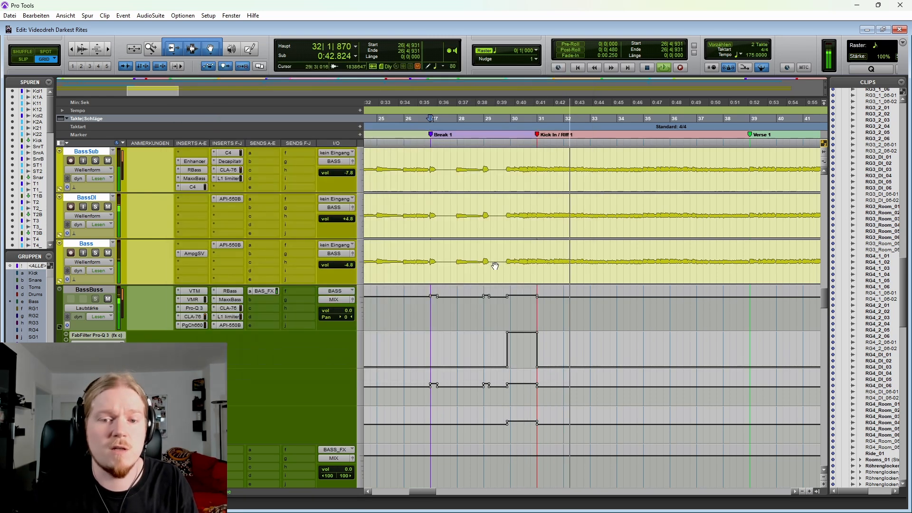
pyautogui.press('space')
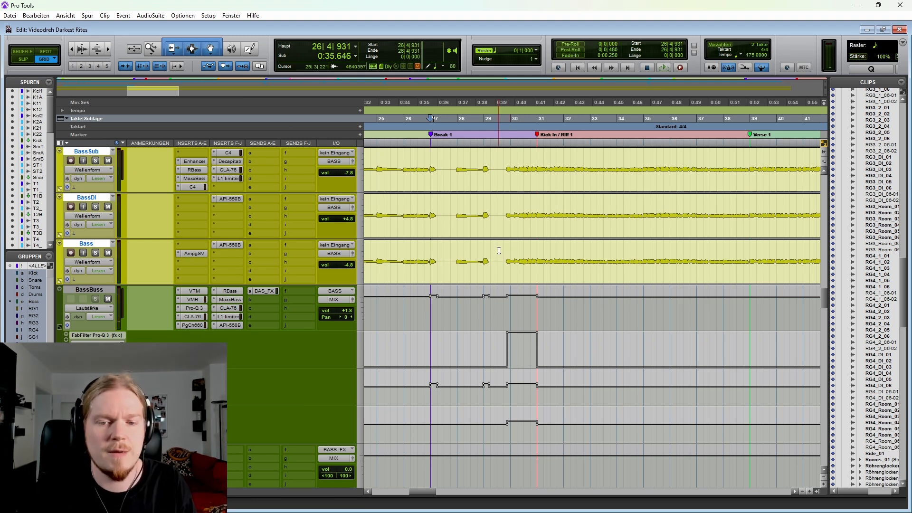
pyautogui.click(499, 251)
pyautogui.click(502, 249)
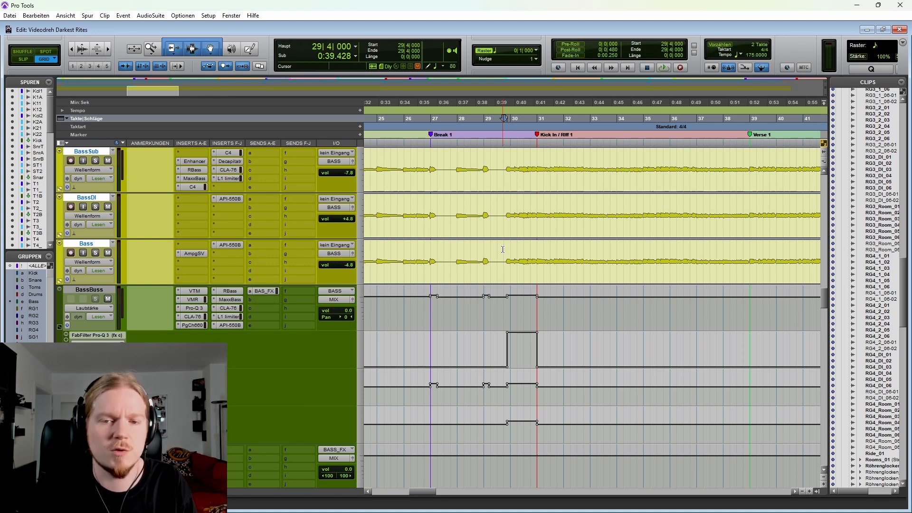
# Step: Play the bass passage from 29|4|000, then examine the BassBuss API-550B equalizer during playback from 29|2|000 and close it
pyautogui.press('space')
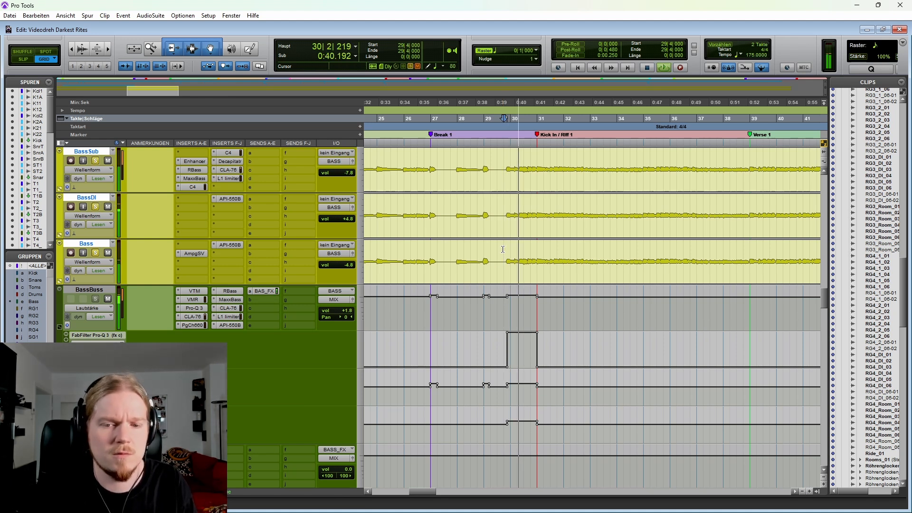
pyautogui.press('space')
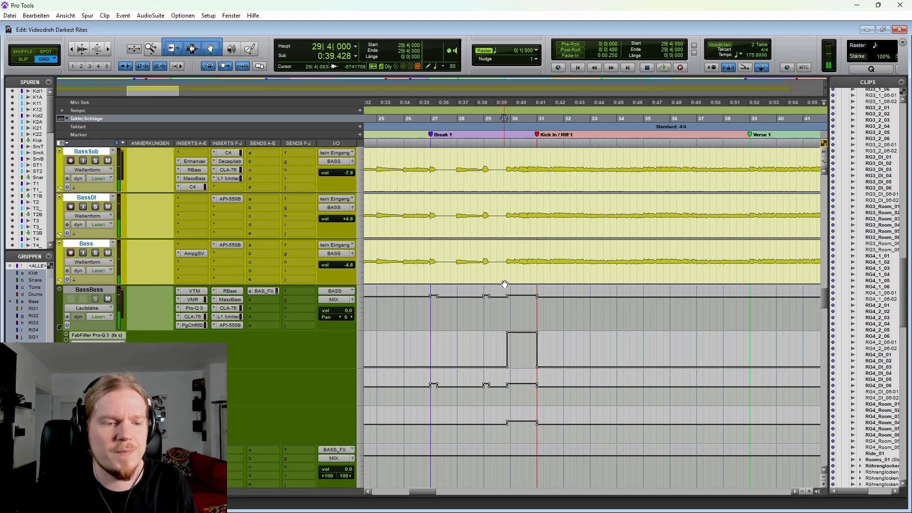
pyautogui.click(229, 325)
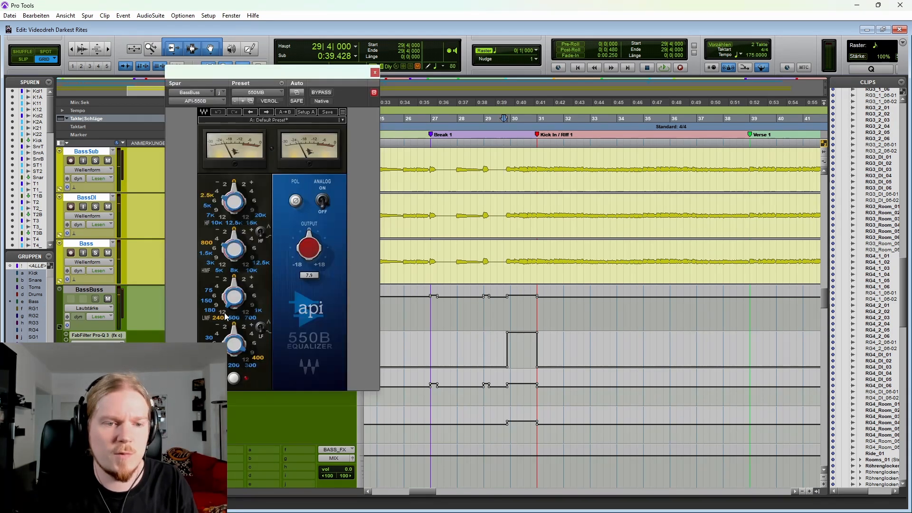
pyautogui.press('space')
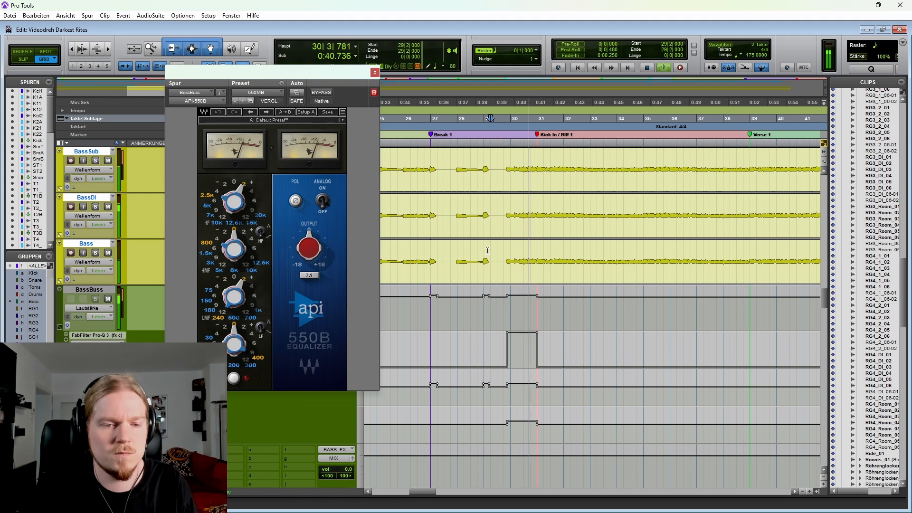
pyautogui.press('space')
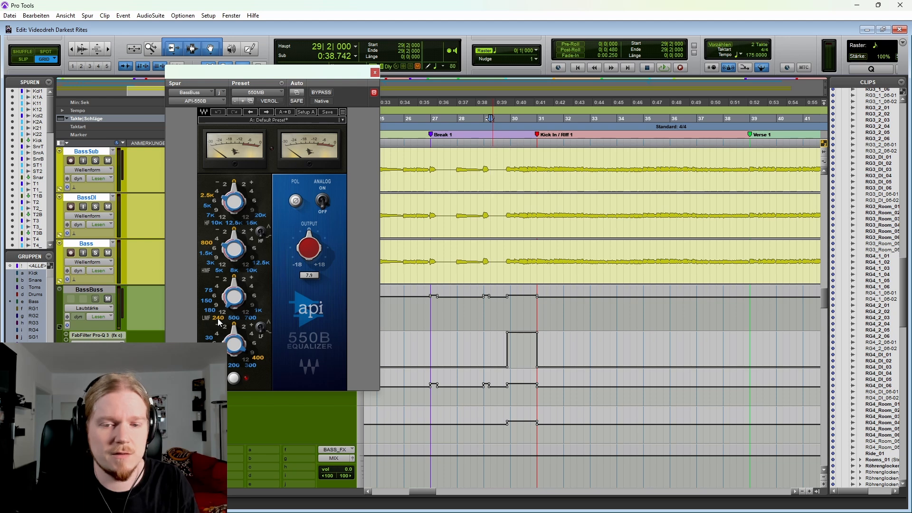
pyautogui.click(375, 74)
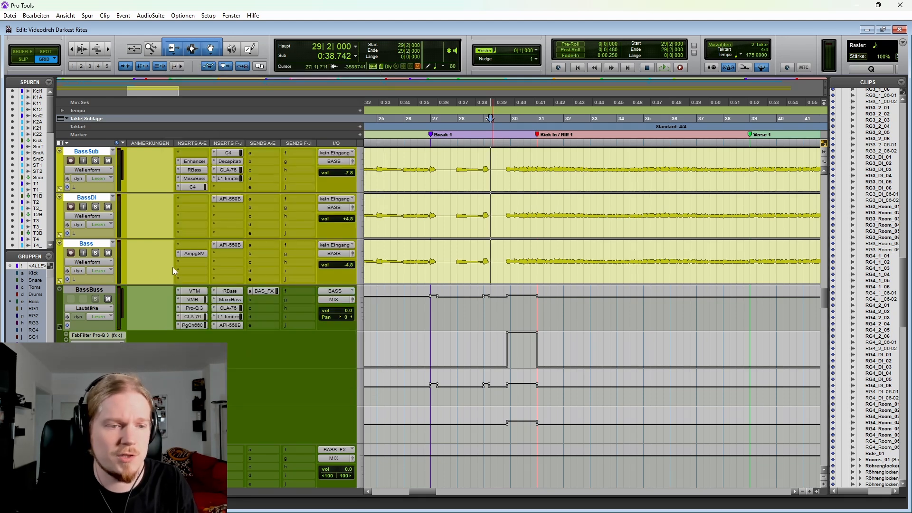
# Step: Turn the BassBuss automation mode off (aus) and play the bass tracks from 28|1|000 through Break 1 without automation
pyautogui.click(103, 322)
pyautogui.click(119, 319)
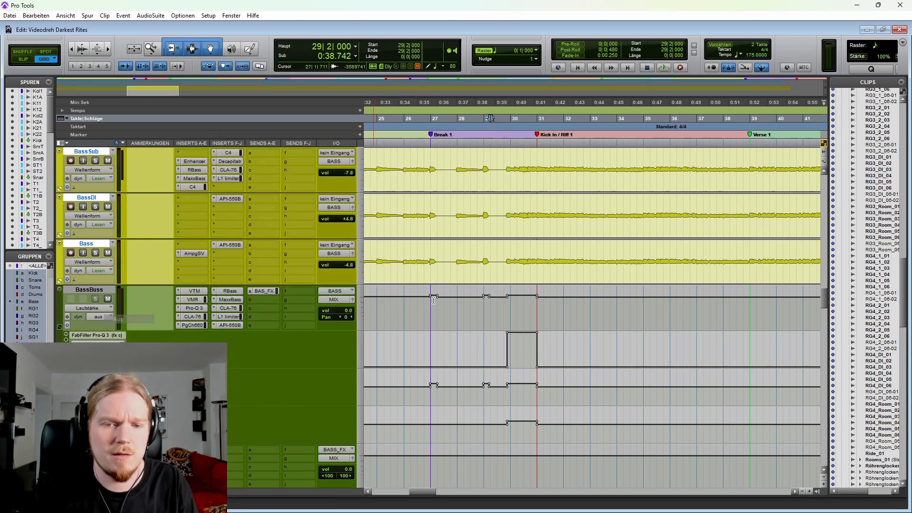
pyautogui.click(457, 252)
pyautogui.press('space')
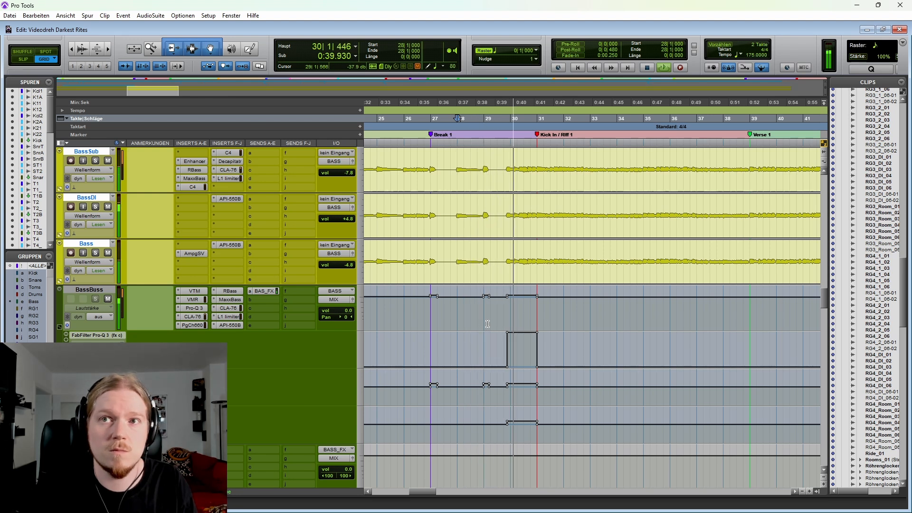
pyautogui.press('space')
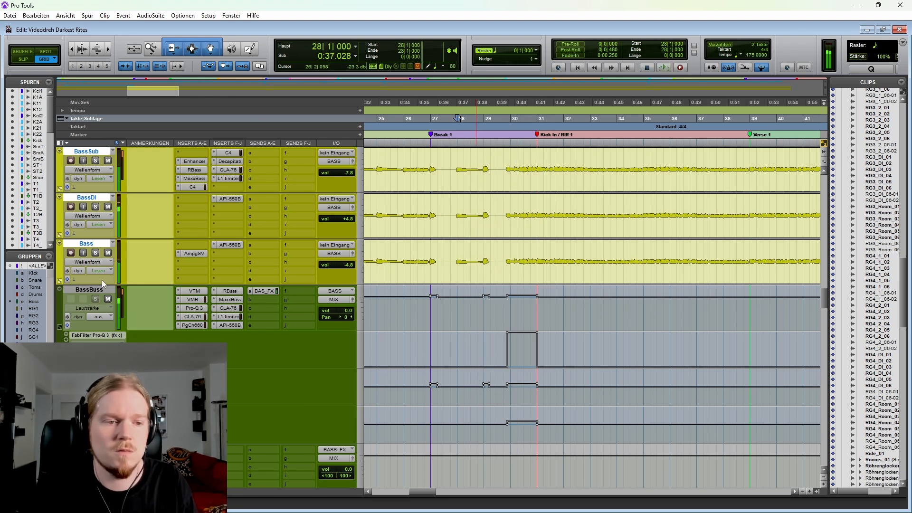
# Step: Set the BassBuss automation mode back to Lesen and play the automated bass passage from 29|3|000 for comparison
pyautogui.click(105, 317)
pyautogui.click(107, 325)
pyautogui.click(500, 271)
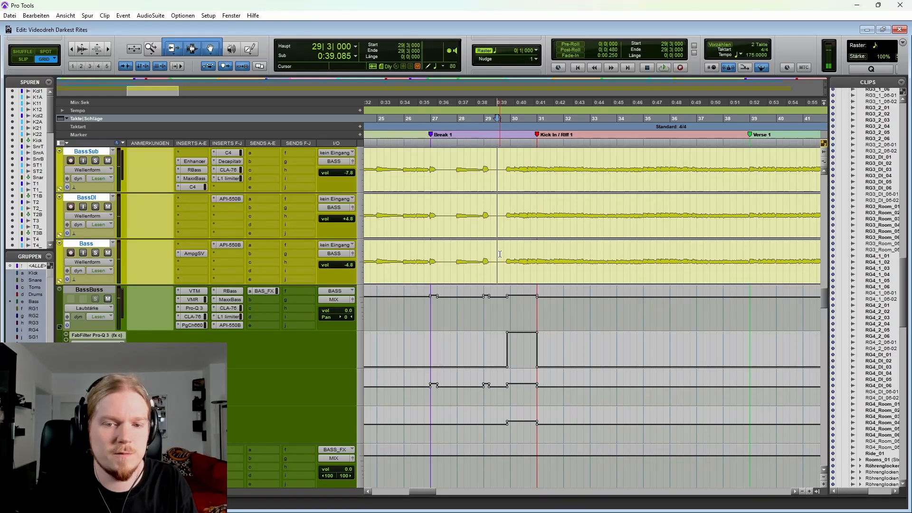
pyautogui.press('space')
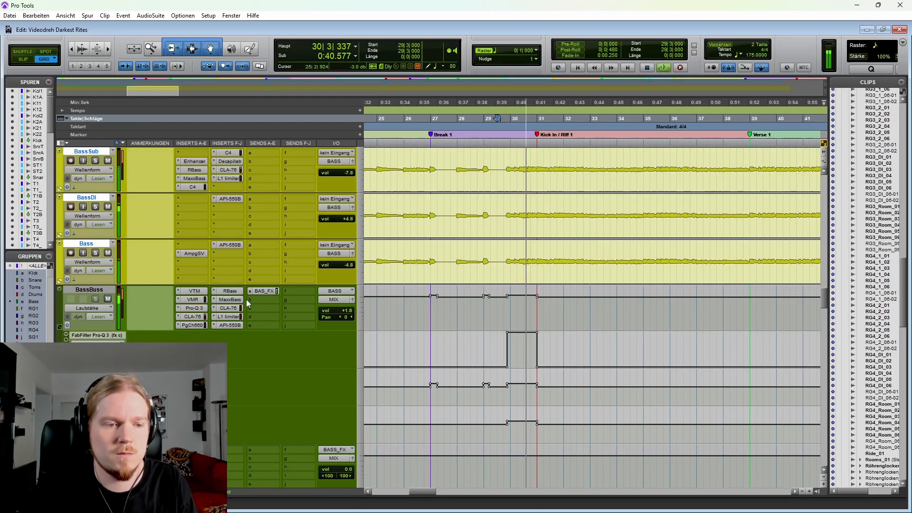
pyautogui.press('space')
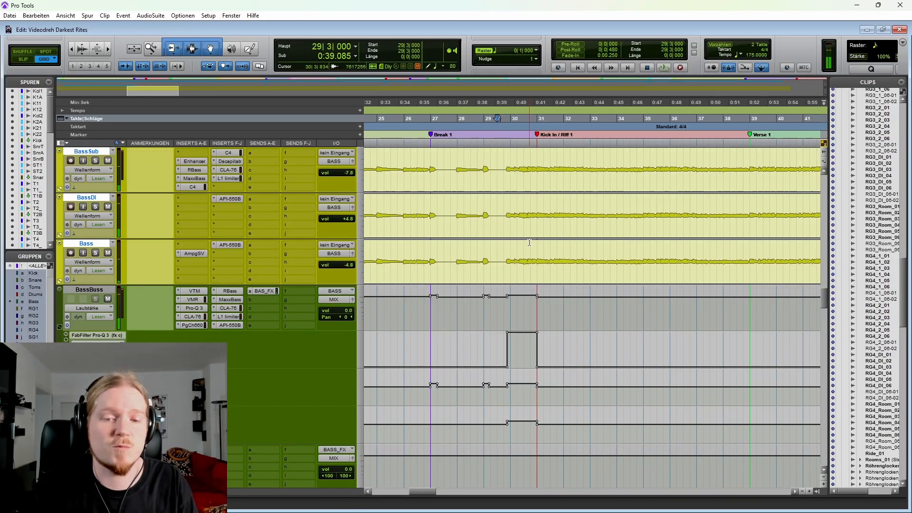
# Step: Survey the BassBuss automation across the whole song and focus on the passage around 227|1|000 before + Lead / Outro
pyautogui.hotkey('ctrl', '[')
pyautogui.hotkey('ctrl', '[')
pyautogui.hotkey('ctrl', '[')
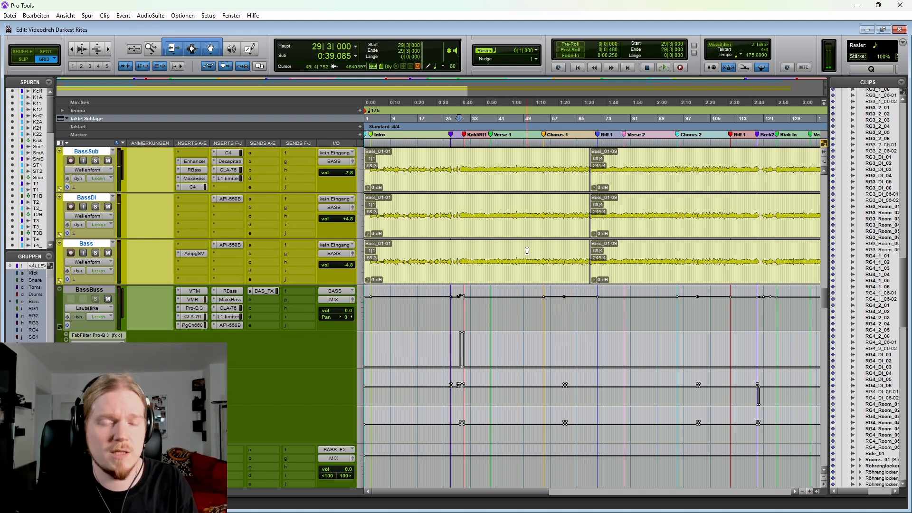
pyautogui.hotkey('ctrl', '[')
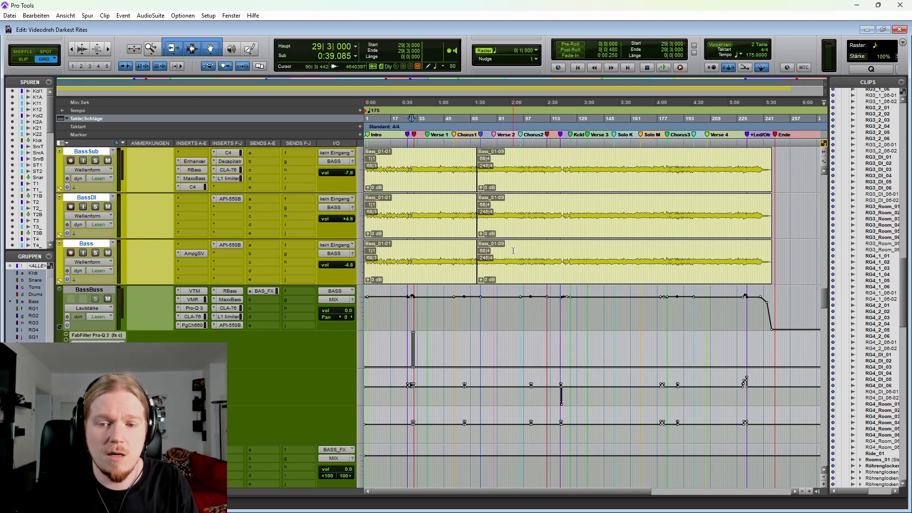
pyautogui.hscroll(3, 513, 250)
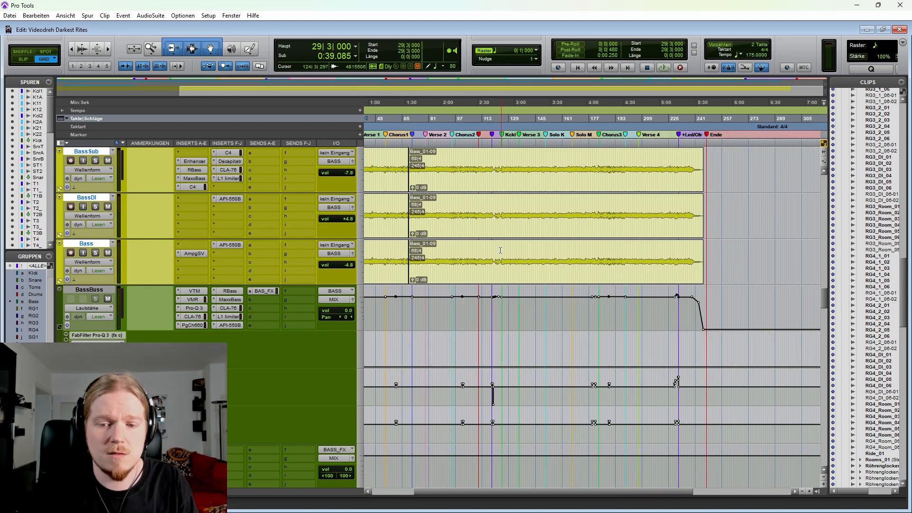
pyautogui.click(672, 247)
pyautogui.hotkey('ctrl', ']')
pyautogui.hotkey('ctrl', ']')
pyautogui.hotkey('ctrl', ']')
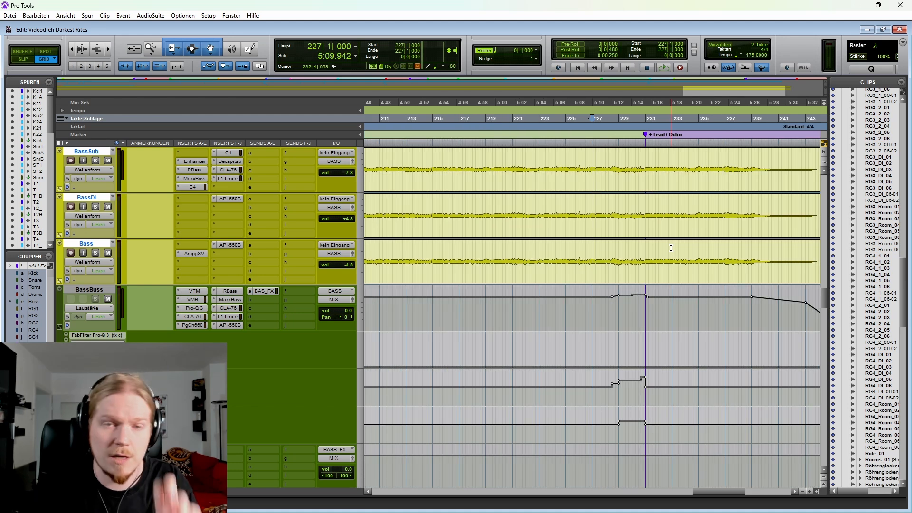
# Step: Play the bass tracks from 225|2|000 up to the + Lead / Outro marker to hear the BassBuss automation, and stop
pyautogui.hscroll(1, 607, 250)
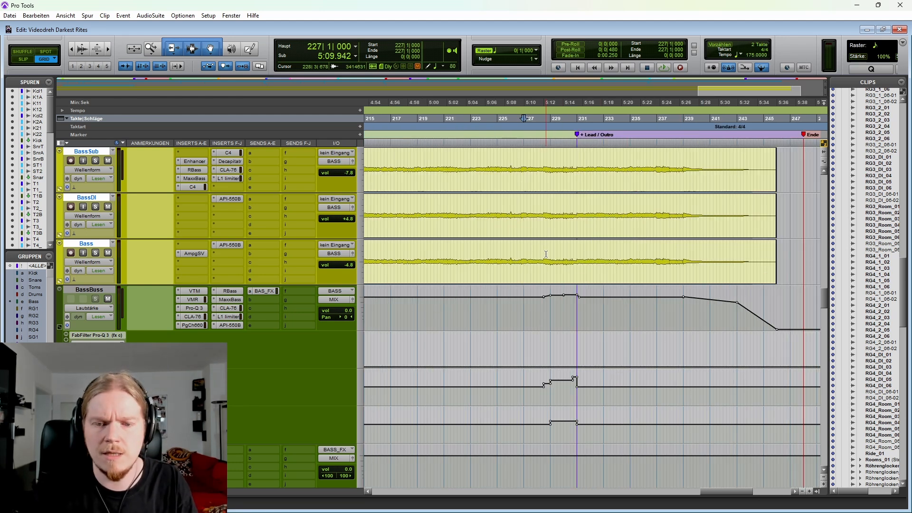
pyautogui.click(546, 252)
pyautogui.hotkey('ctrl', ']')
pyautogui.hscroll(1, 546, 251)
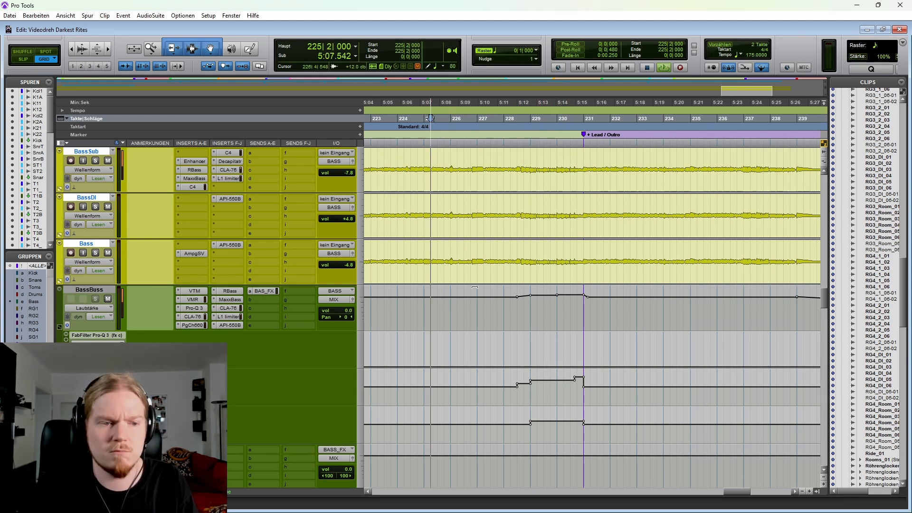
pyautogui.press('space')
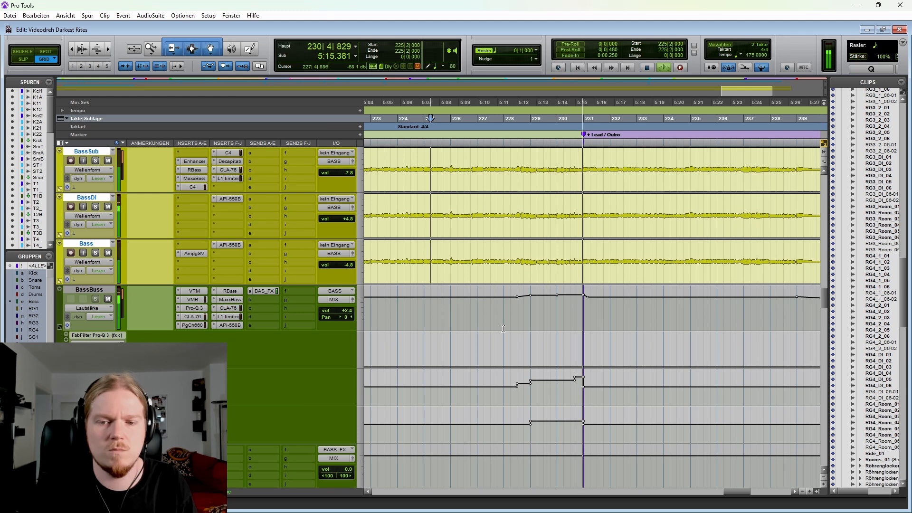
pyautogui.press('space')
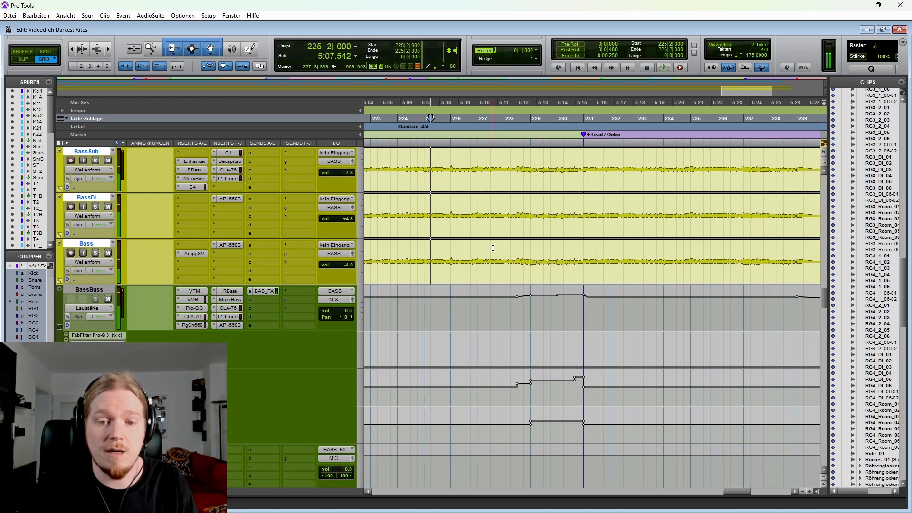
# Step: Open the BassBuss API-550B and examine it during bass playback from 225|2|000 towards + Lead / Outro, and stop
pyautogui.hscroll(2, 491, 248)
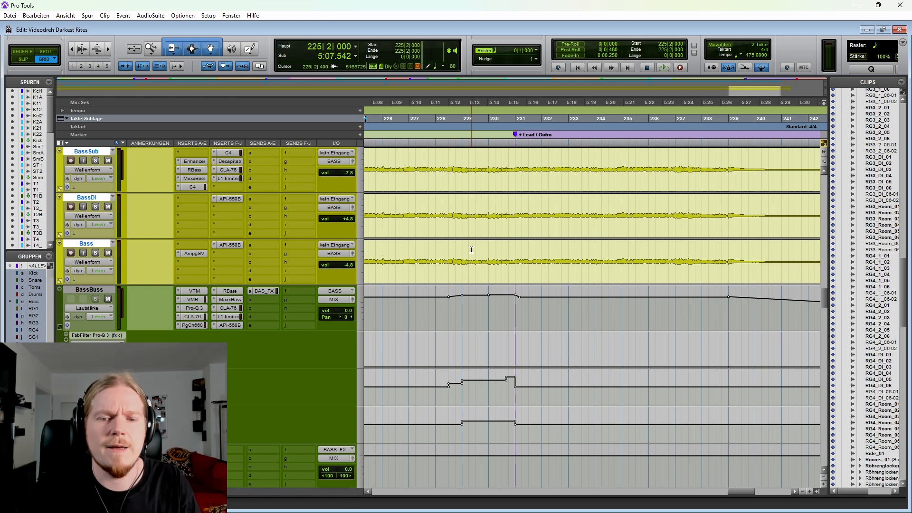
pyautogui.hscroll(-3, 471, 250)
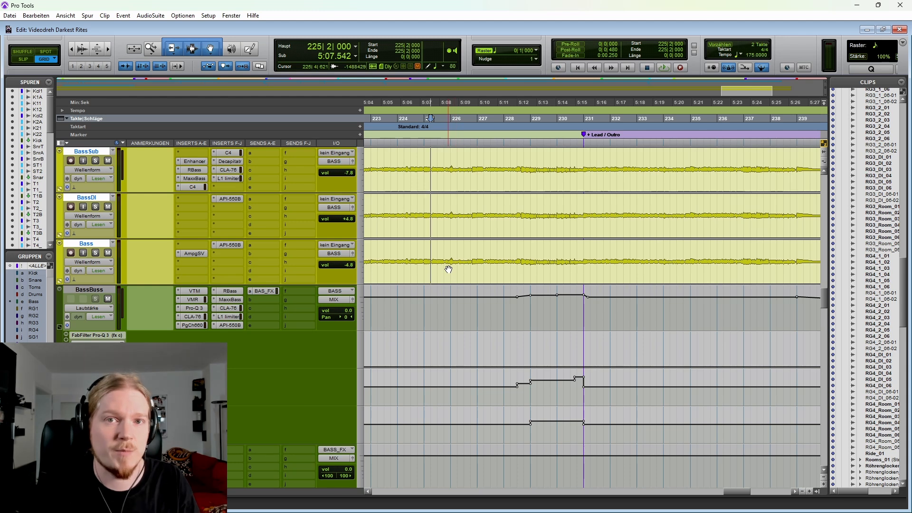
pyautogui.press('space')
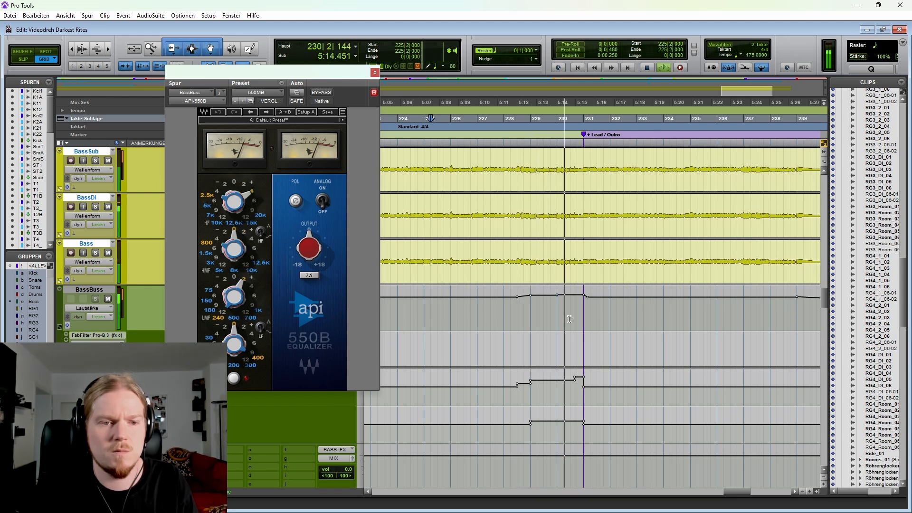
pyautogui.click(496, 248)
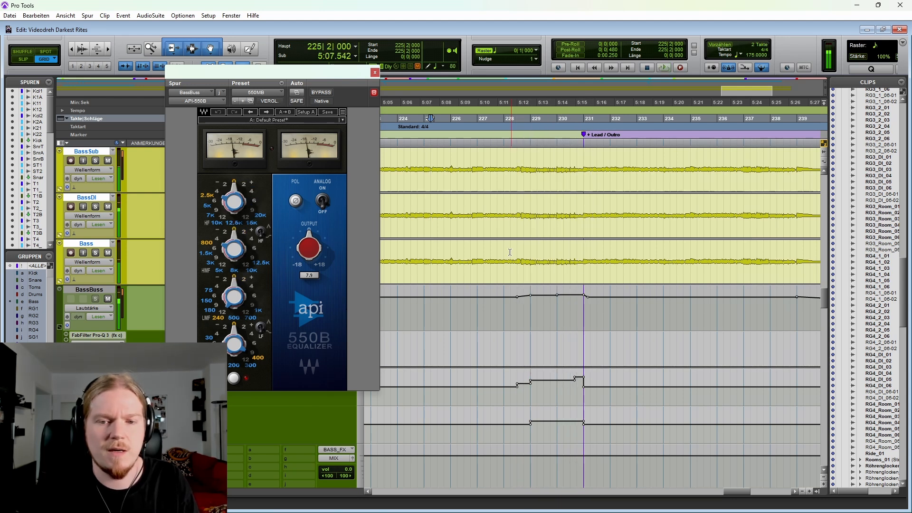
# Step: Highlight the bass passage from 227|3|000 to + Lead / Outro, clear the selection with the cursor at 227|1|000, and close the equalizer
pyautogui.hscroll(3, 492, 249)
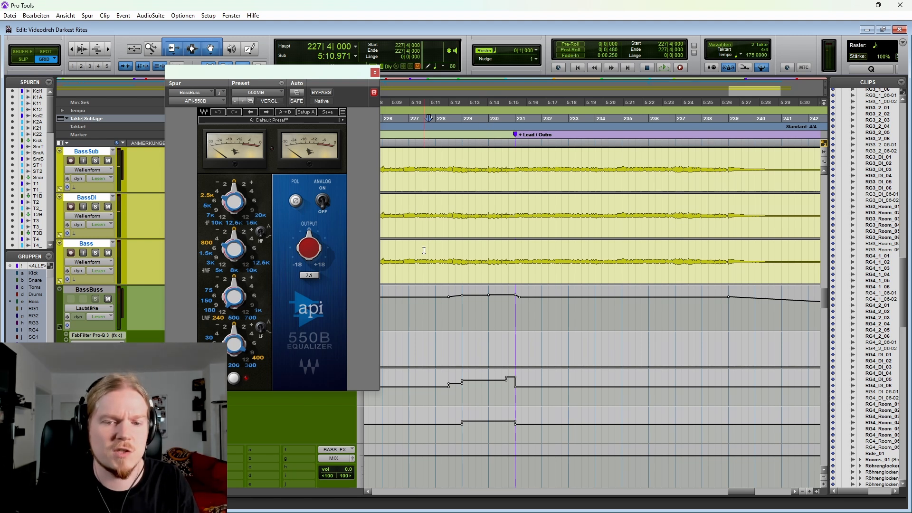
pyautogui.moveTo(424, 251); pyautogui.dragTo(514, 251)
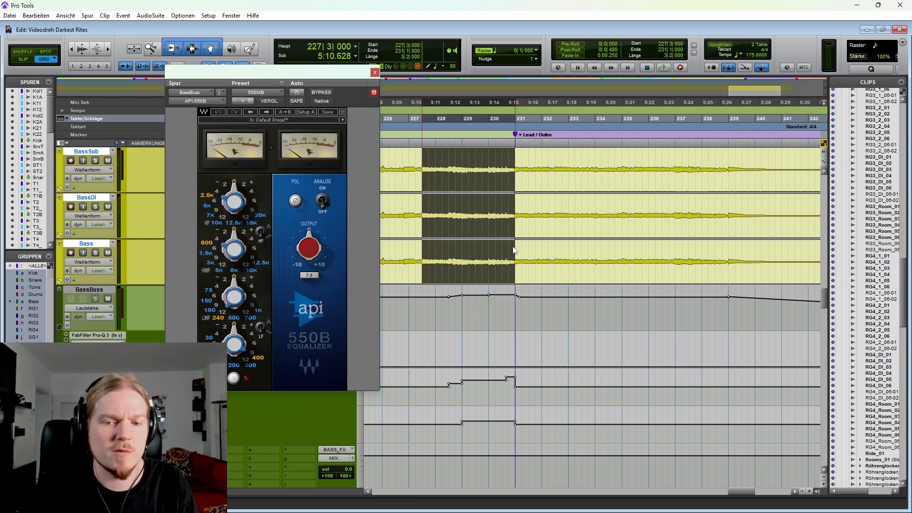
pyautogui.click(425, 251)
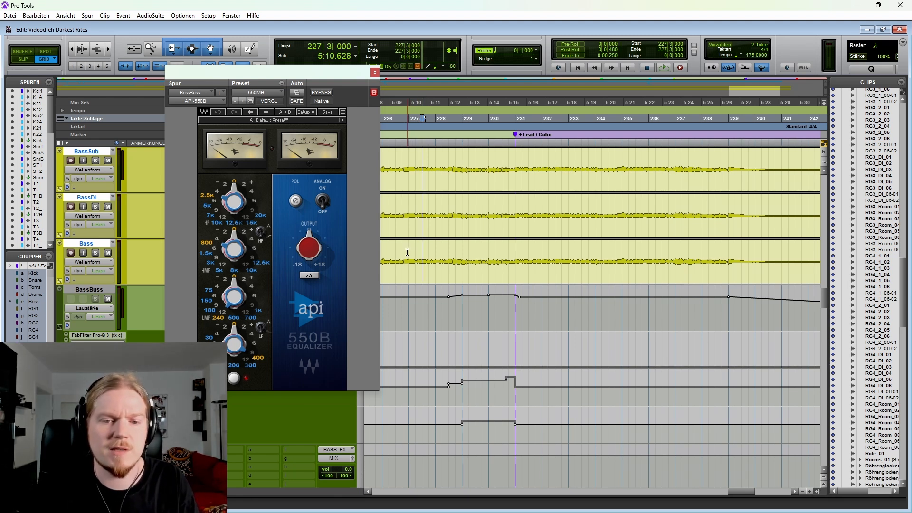
pyautogui.click(407, 251)
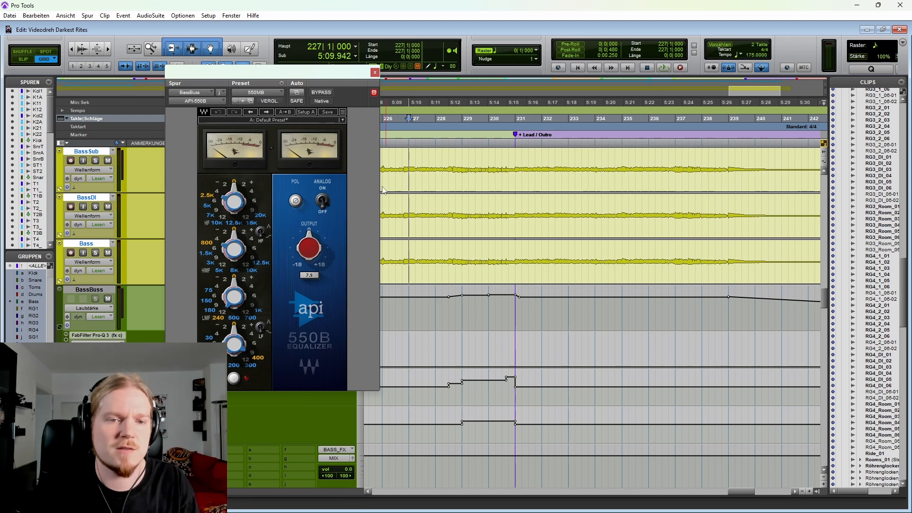
pyautogui.click(375, 72)
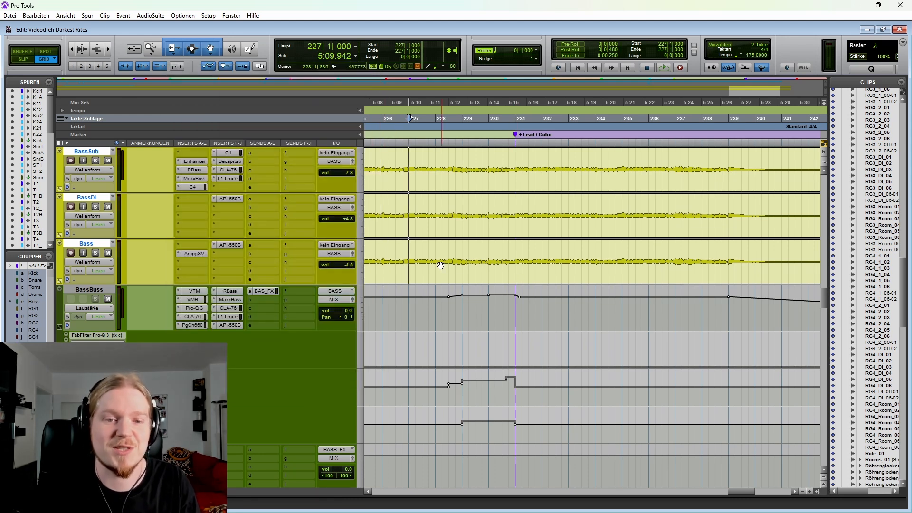
# Step: Play the bass passage from 226|4|287, highlight the transition at + Lead / Outro, and replay it from 229|4|946
pyautogui.press('space')
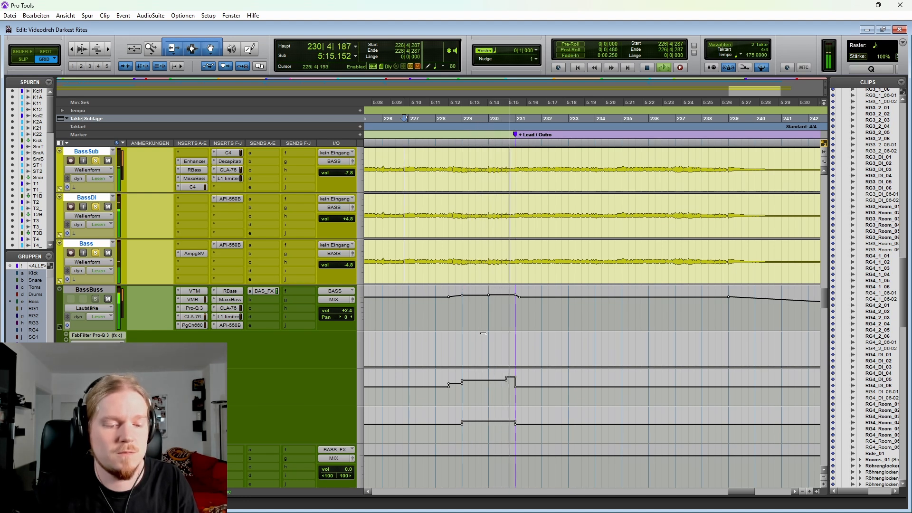
pyautogui.press('space')
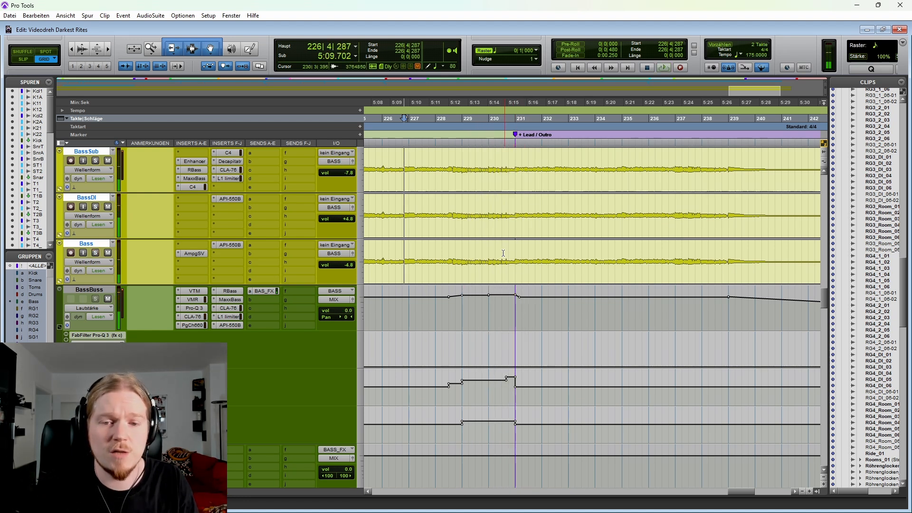
pyautogui.moveTo(504, 254); pyautogui.dragTo(522, 251)
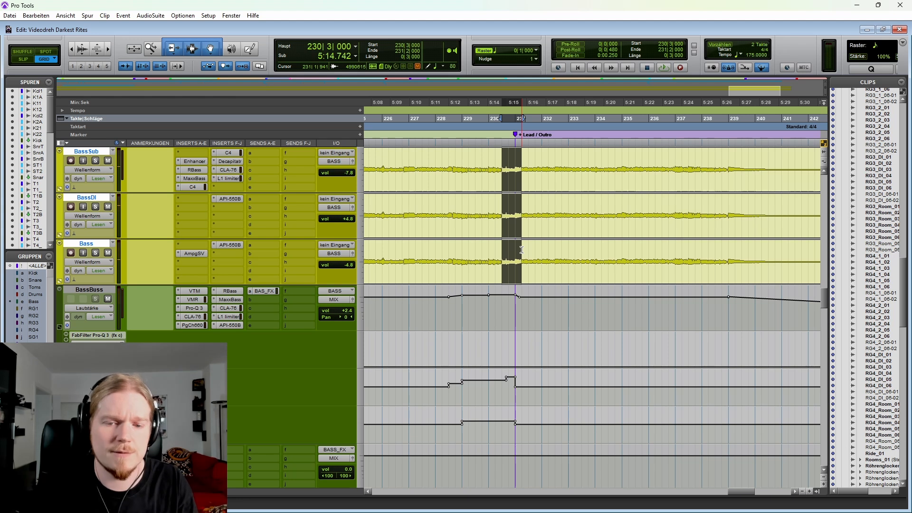
pyautogui.click(485, 250)
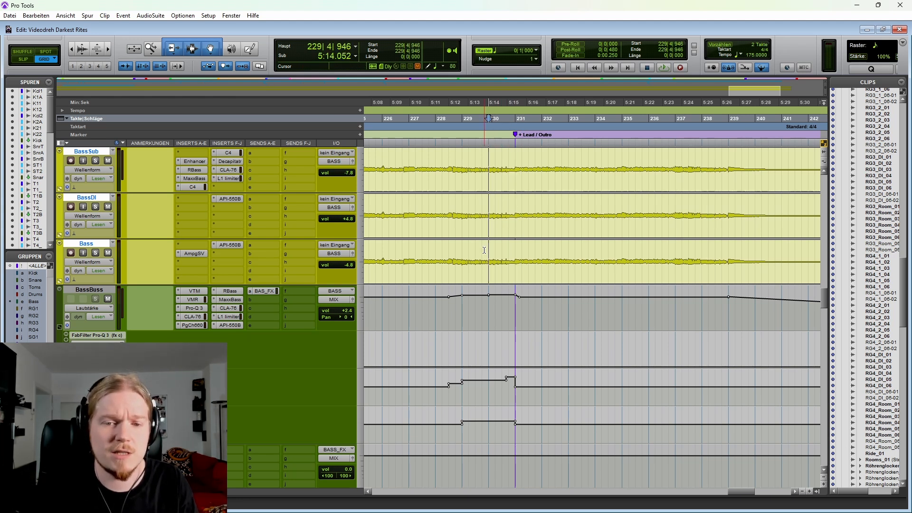
pyautogui.press('space')
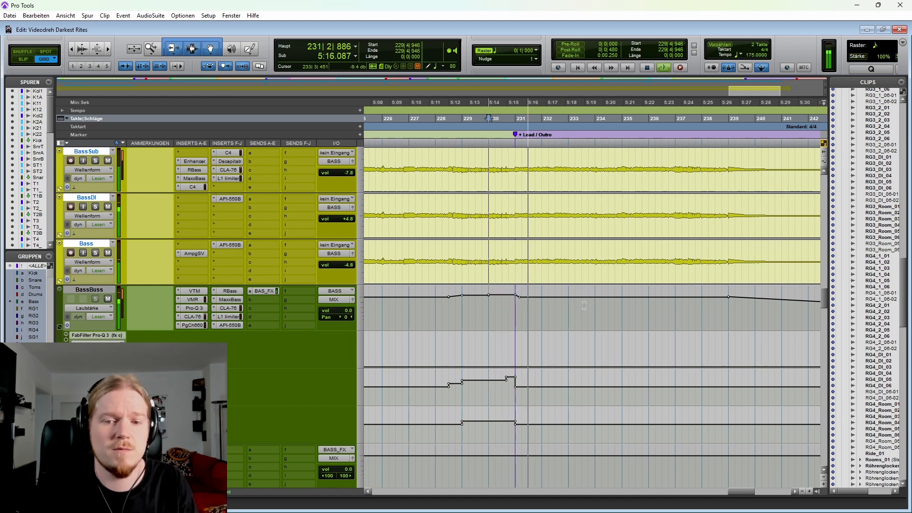
pyautogui.press('space')
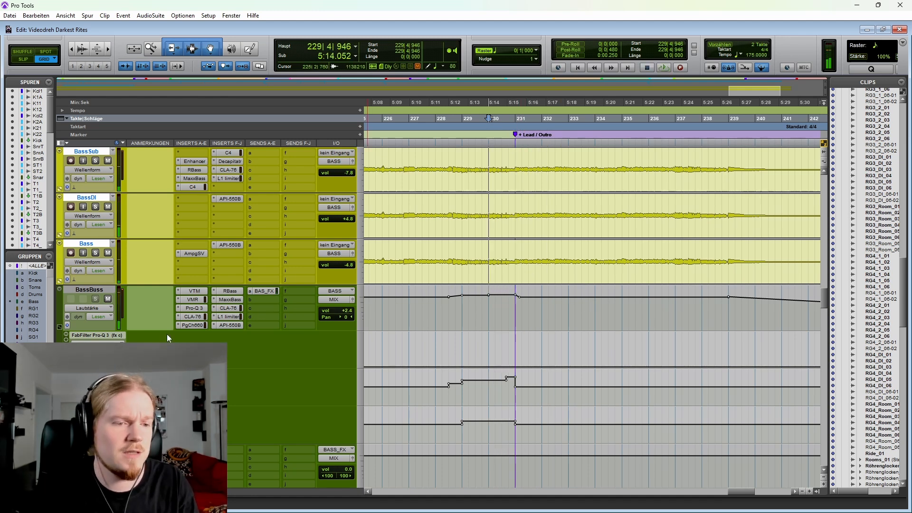
# Step: Open the Vocals bus Pro-Q 3, examine it during playback from 228|4|000 past + Lead / Outro, and close it
pyautogui.scroll(-10, 488, 266)
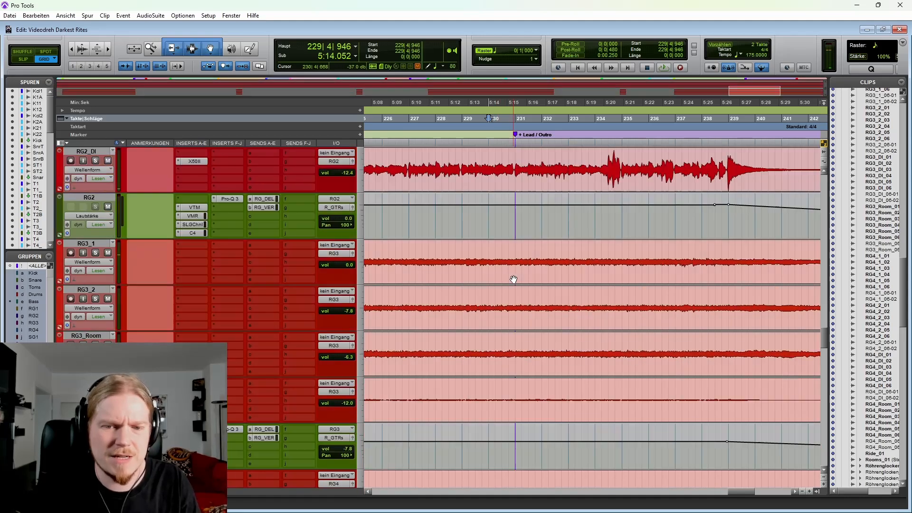
pyautogui.scroll(-15, 488, 292)
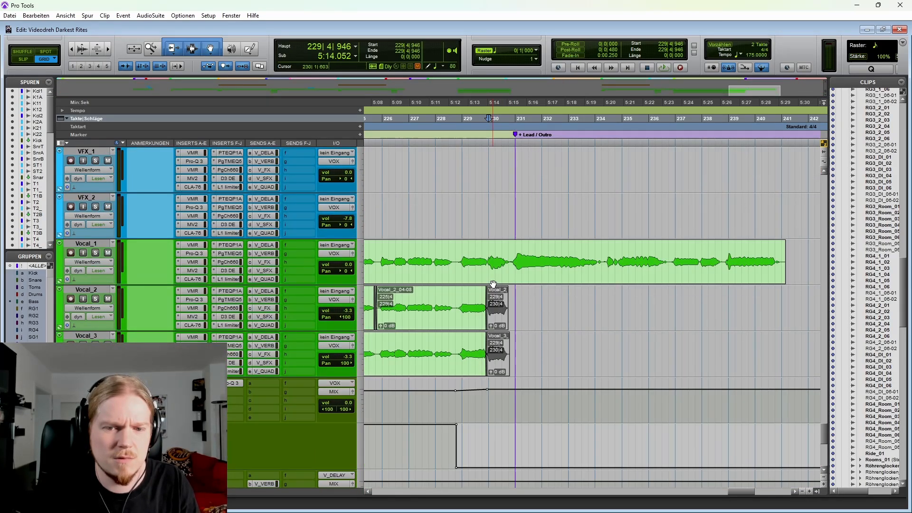
pyautogui.scroll(-3, 489, 281)
pyautogui.click(455, 262)
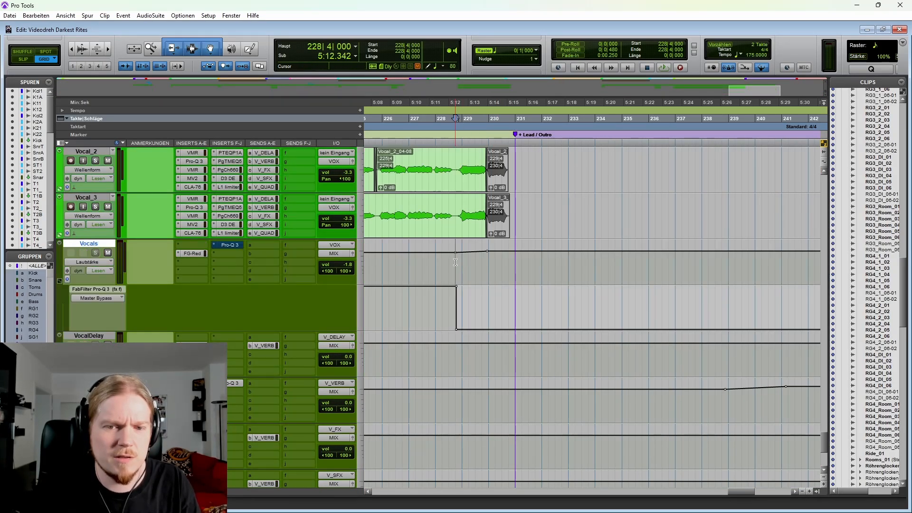
pyautogui.click(235, 244)
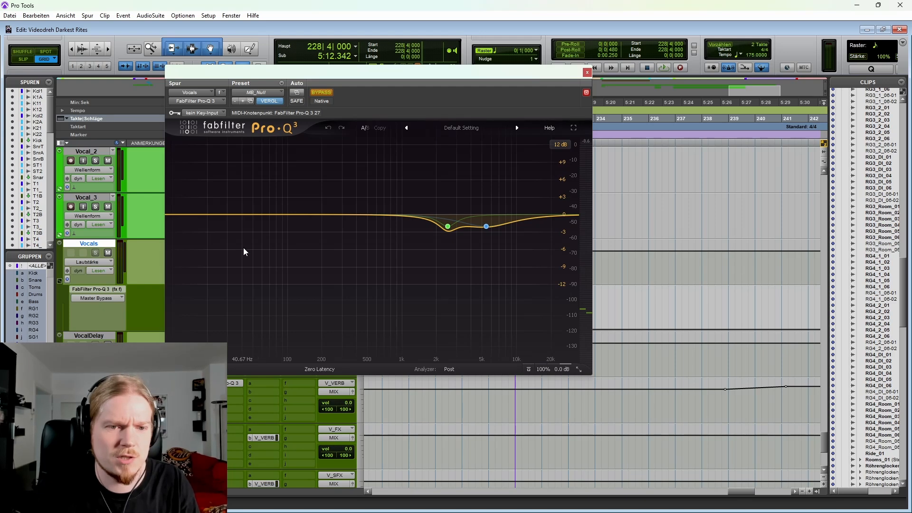
pyautogui.press('space')
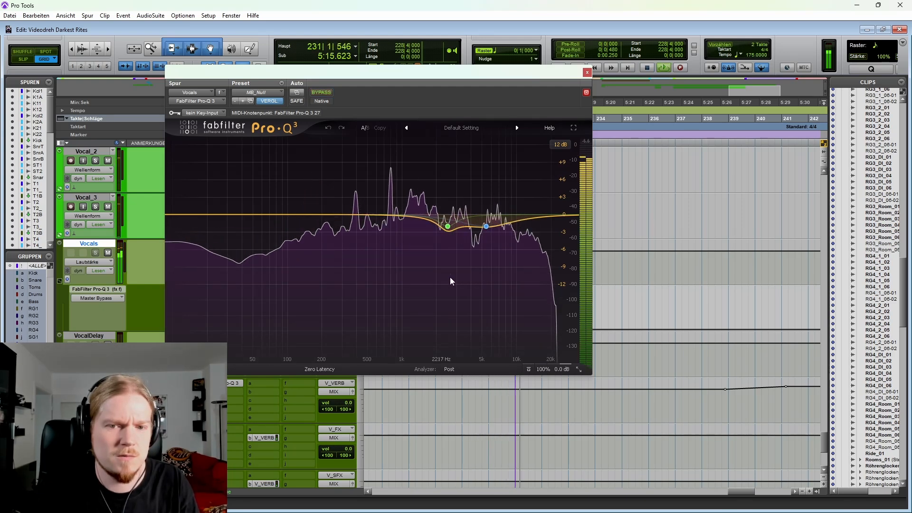
pyautogui.press('space')
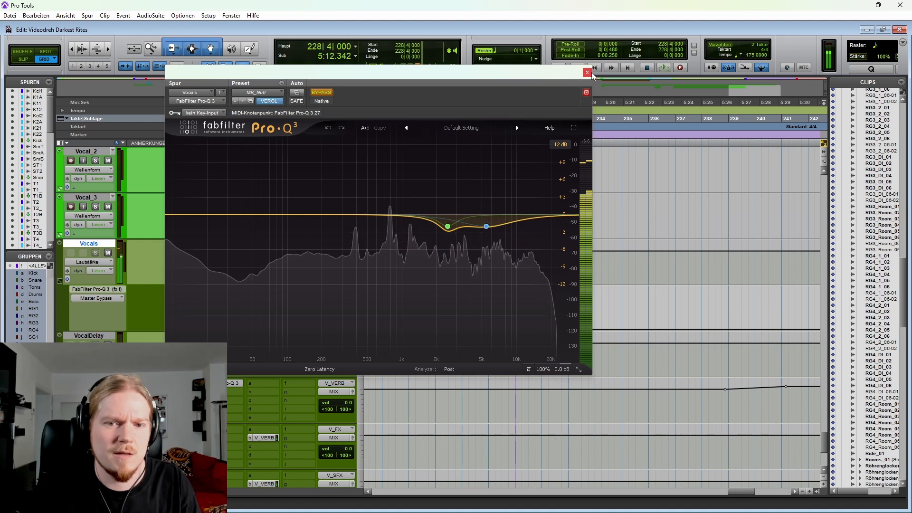
pyautogui.click(588, 72)
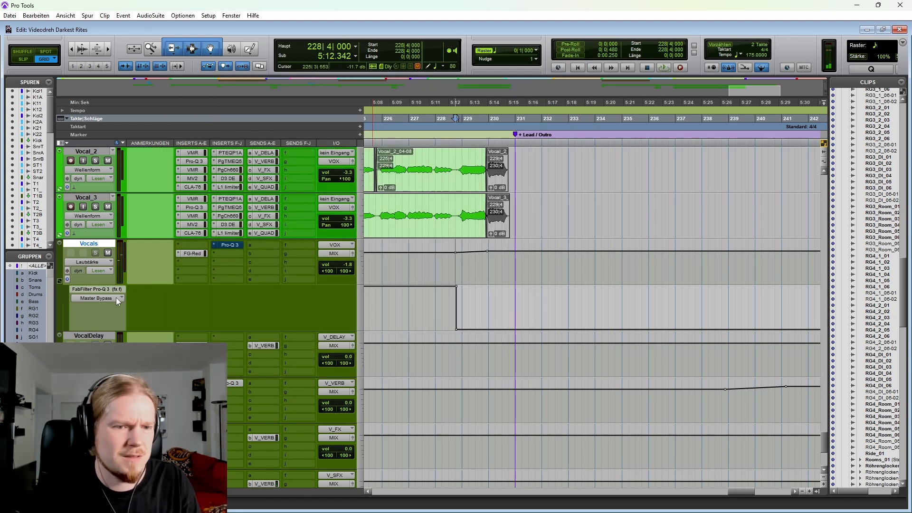
# Step: Highlight the Vocal_1 passage from 228|4|000 through the lead and outro section
pyautogui.scroll(4, 455, 264)
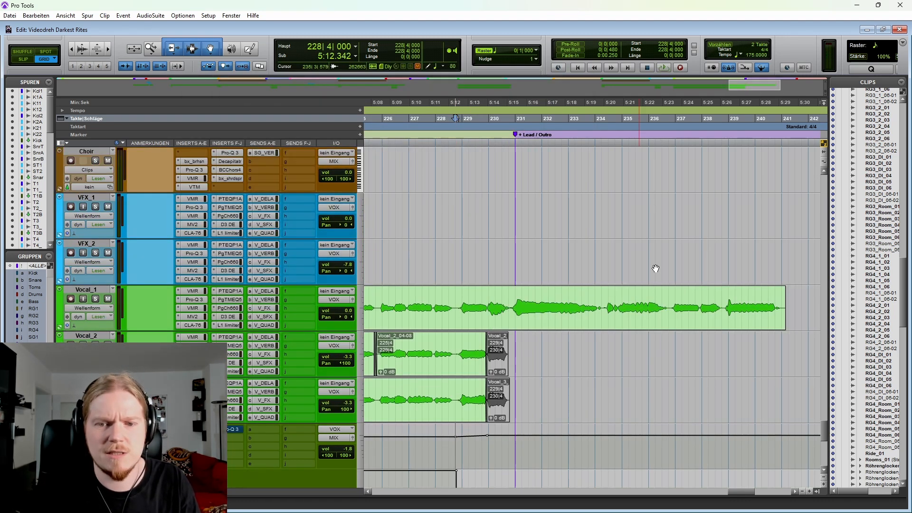
pyautogui.press('r')
pyautogui.press('r')
pyautogui.scroll(-1, 559, 251)
pyautogui.moveTo(558, 251); pyautogui.dragTo(666, 248)
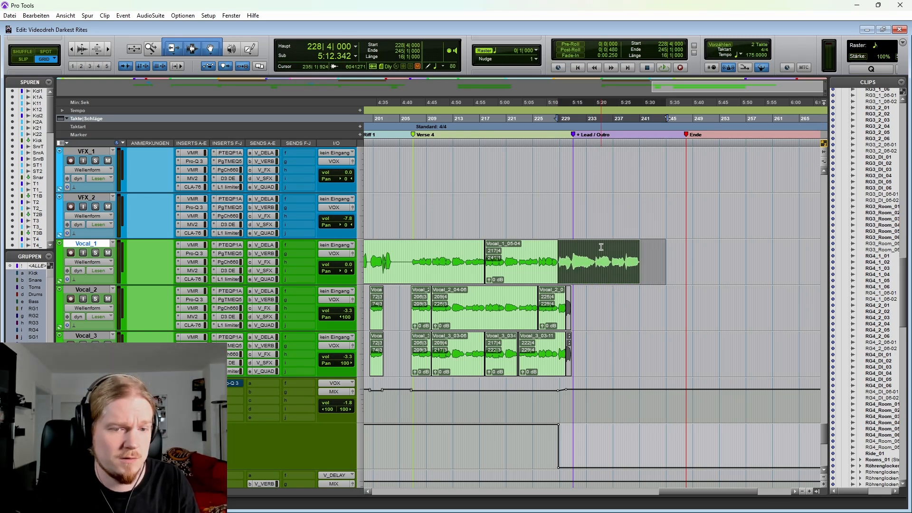
# Step: Set the cursor to 228|3|000, view the S_GTRs Pro-Q 3 Master Bypass automation, and restore the track's volume view
pyautogui.scroll(-10, 406, 372)
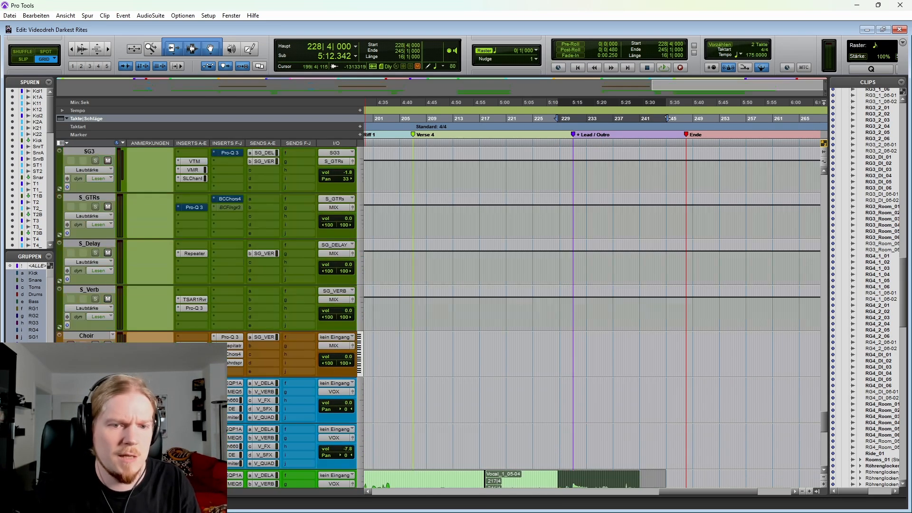
pyautogui.click(557, 346)
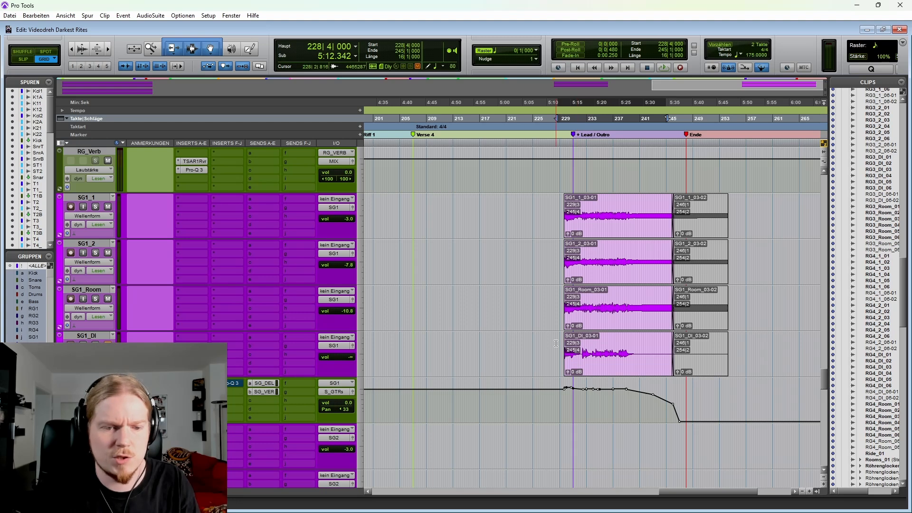
pyautogui.scroll(-4, 274, 342)
pyautogui.scroll(-10, 228, 240)
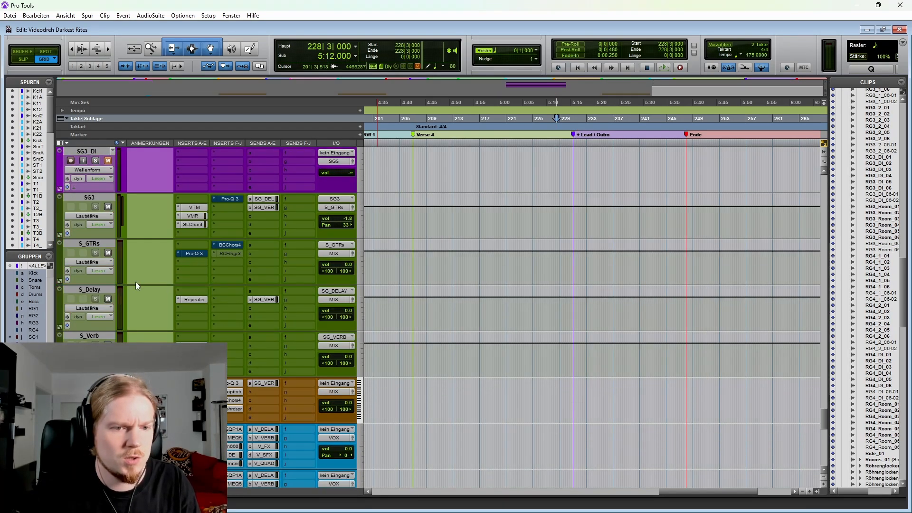
pyautogui.click(94, 262)
pyautogui.click(214, 320)
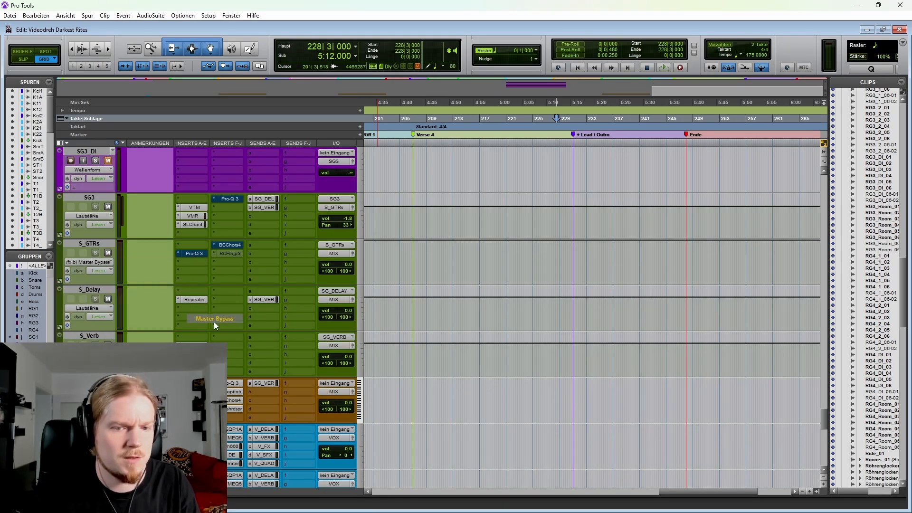
pyautogui.click(95, 263)
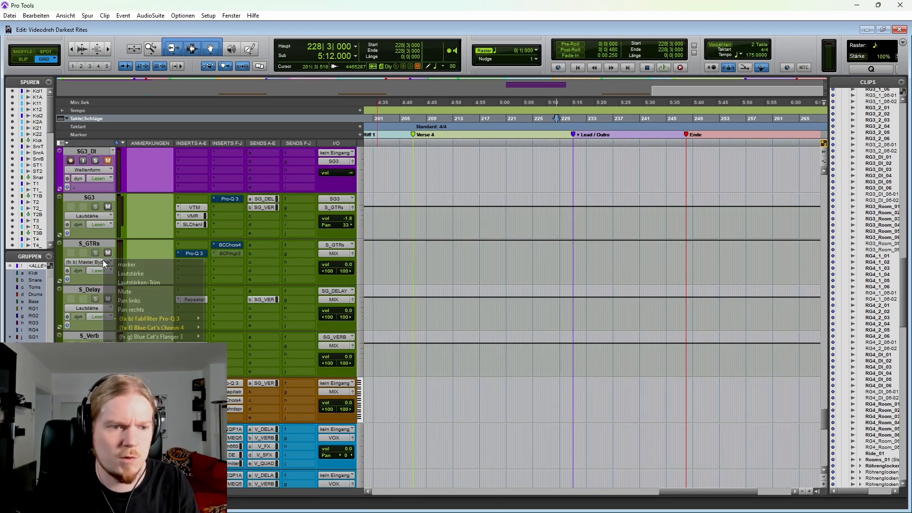
pyautogui.click(145, 275)
# Step: Expand the R_GTRs automation lanes, open its Pro-Q 3, and examine the equalizer during playback from 228|3|000
pyautogui.scroll(-12, 147, 277)
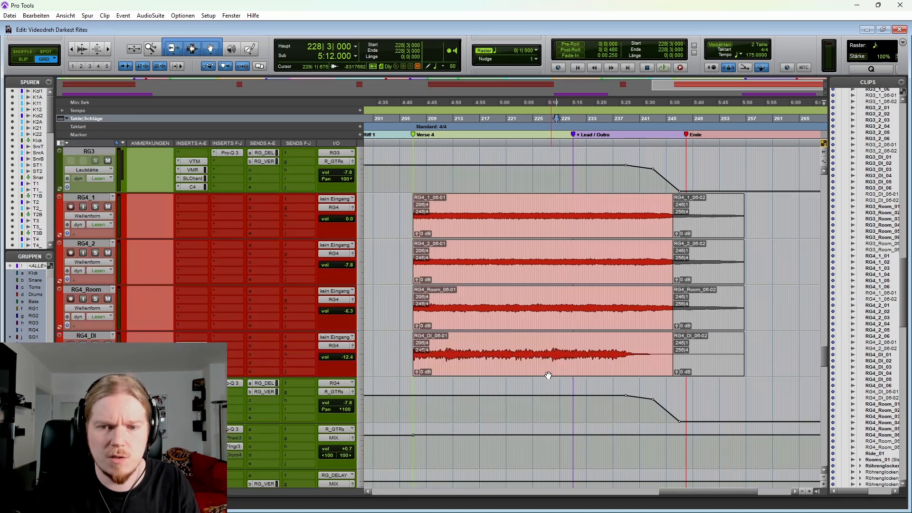
pyautogui.scroll(-3, 106, 317)
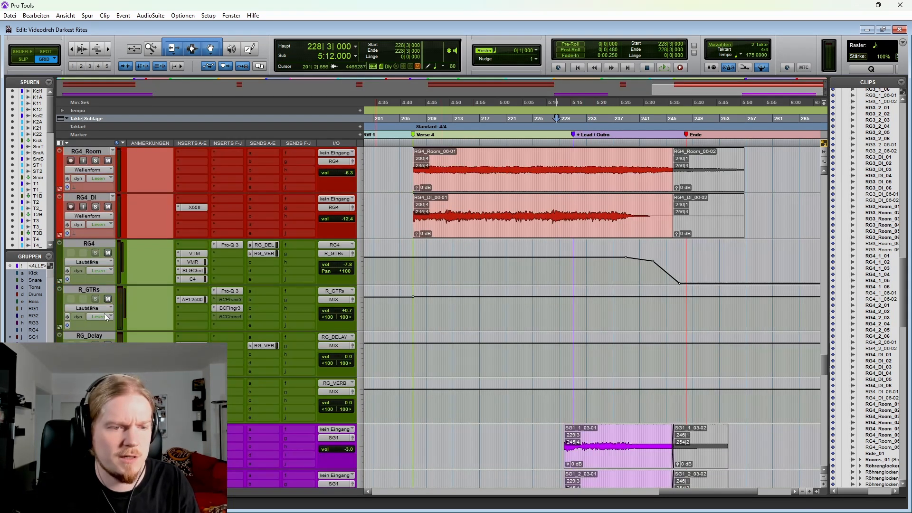
pyautogui.click(60, 328)
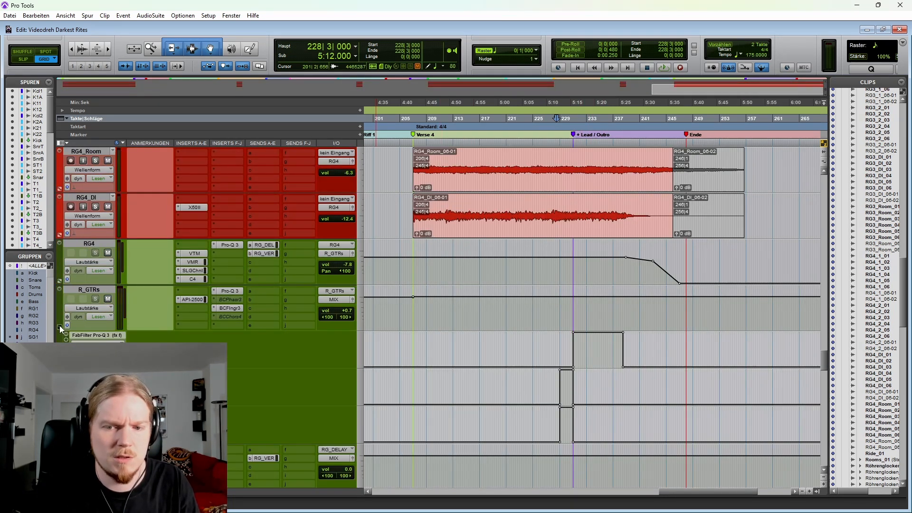
pyautogui.click(230, 291)
pyautogui.press('space')
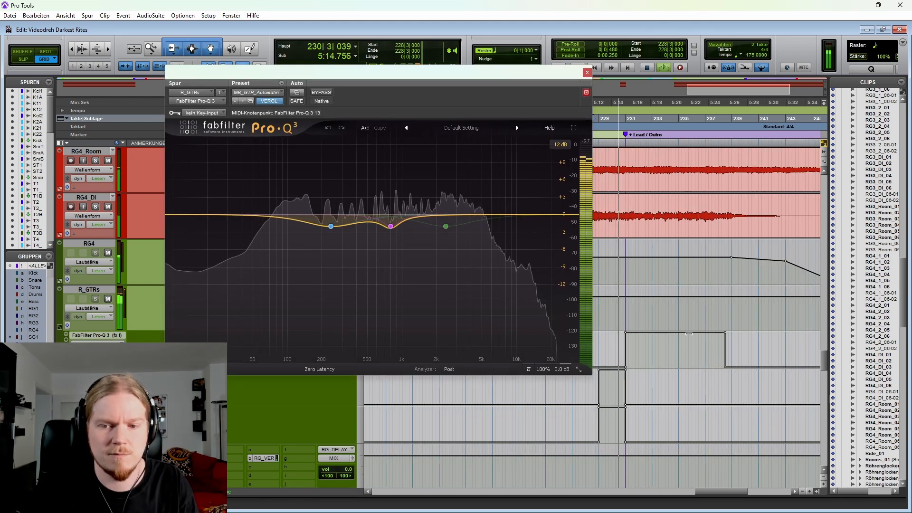
pyautogui.hscroll(-2, 689, 334)
pyautogui.press('space')
# Step: Place the playback cursor on the RG4 guitar transient at 226|4|943
pyautogui.click(653, 355)
pyautogui.press('t')
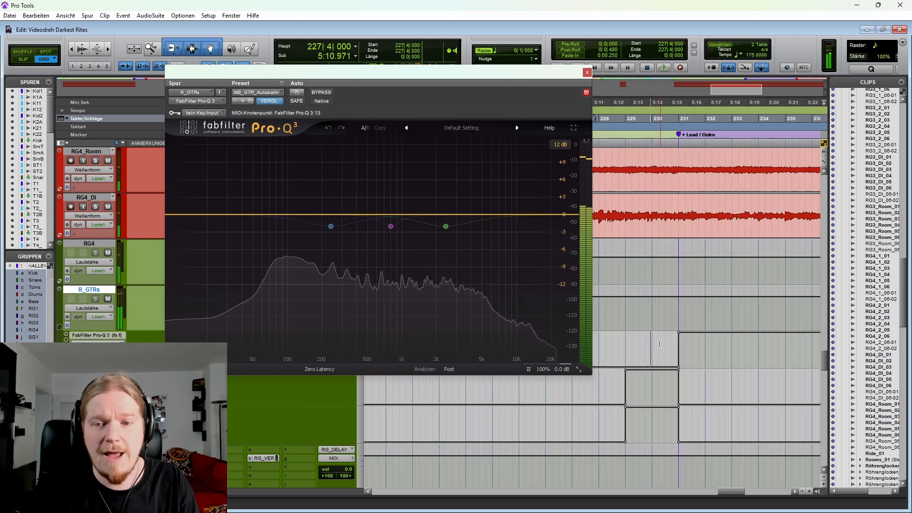
pyautogui.hscroll(-1, 659, 343)
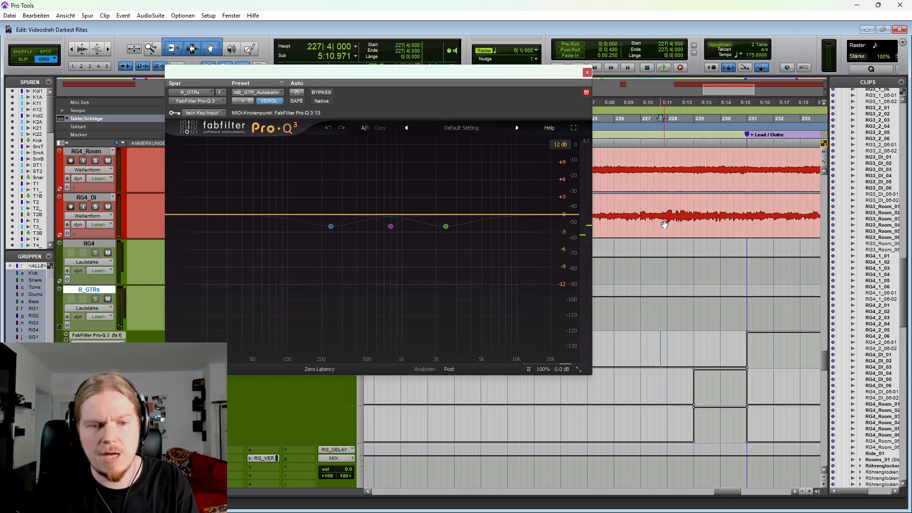
pyautogui.click(635, 201)
pyautogui.scroll(2, 637, 204)
pyautogui.press('Tab')
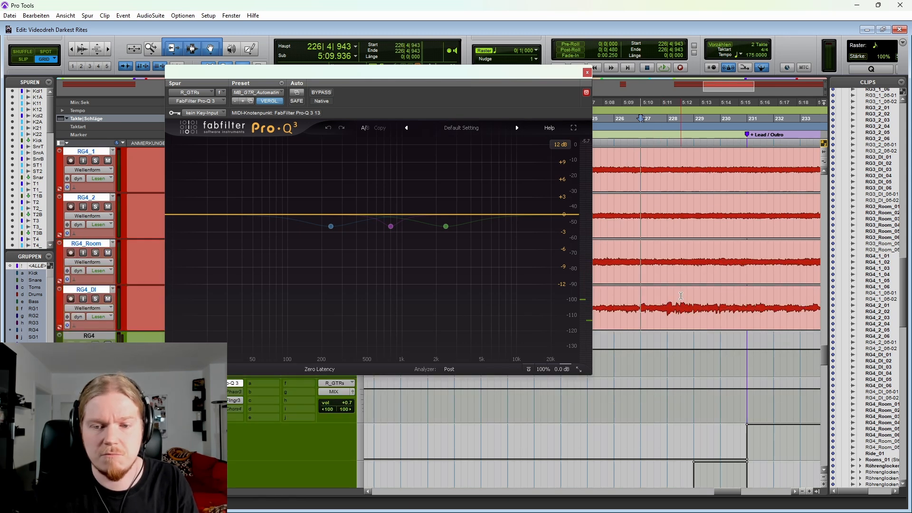
# Step: Solo the rhythm guitars, watch the R_GTRs Pro-Q 3 during playback from 226|4|943 past + Lead / Outro, and close the equalizer
pyautogui.scroll(6, 96, 262)
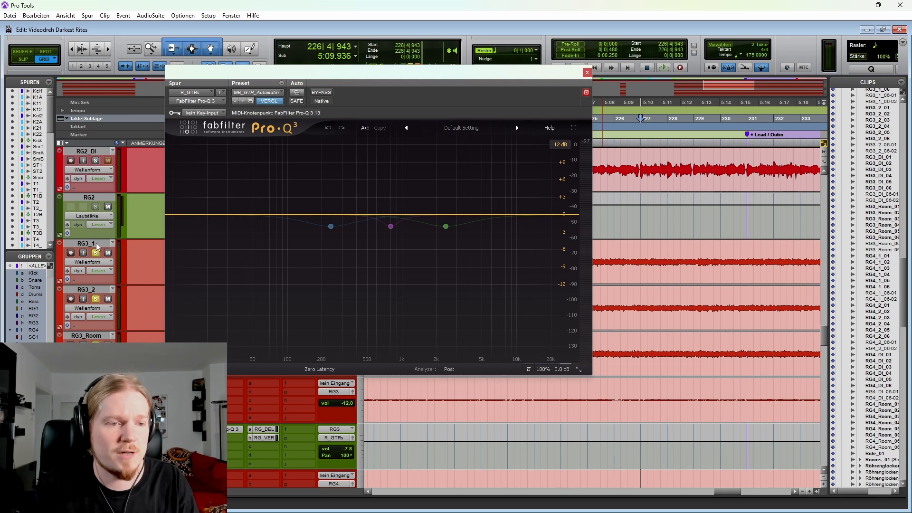
pyautogui.scroll(3, 97, 251)
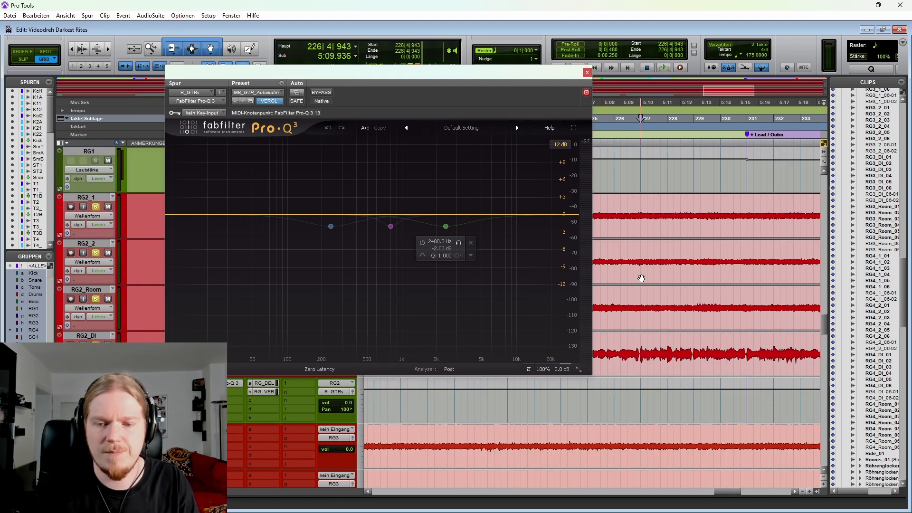
pyautogui.scroll(-9, 641, 278)
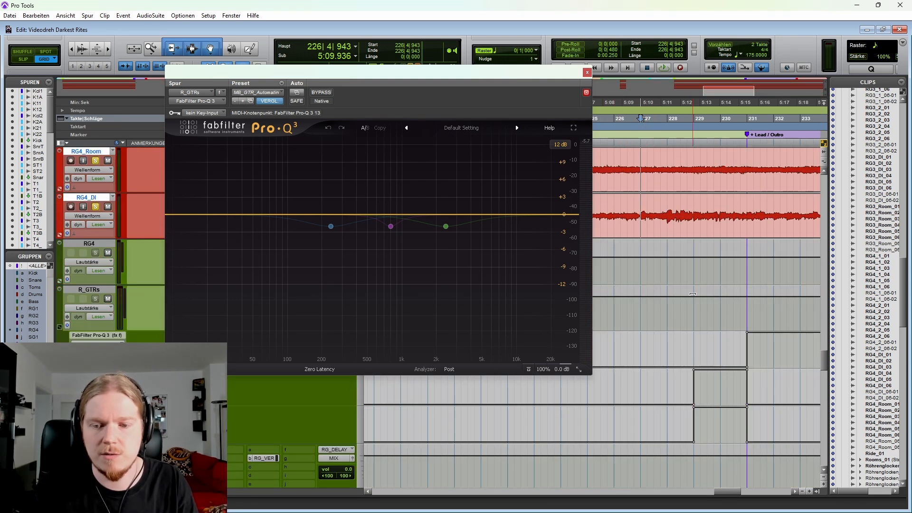
pyautogui.hscroll(2, 656, 216)
pyautogui.press('space')
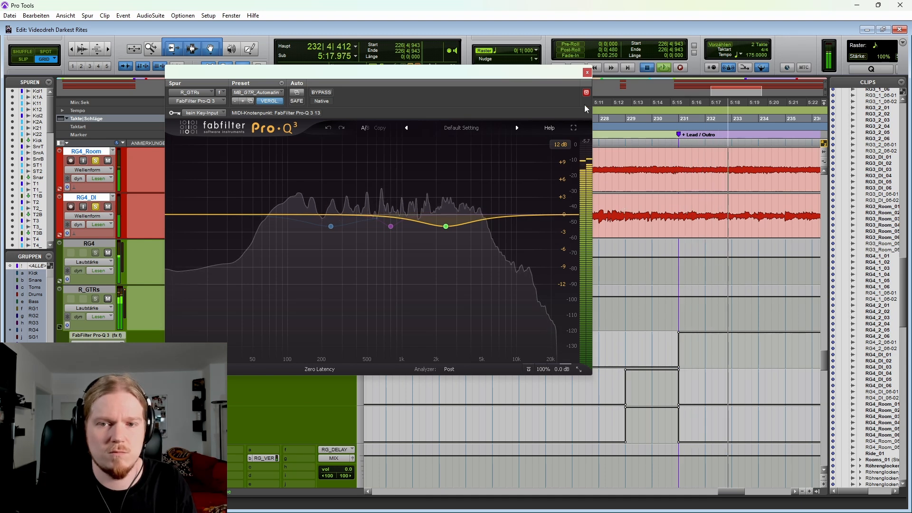
pyautogui.press('space')
pyautogui.click(587, 73)
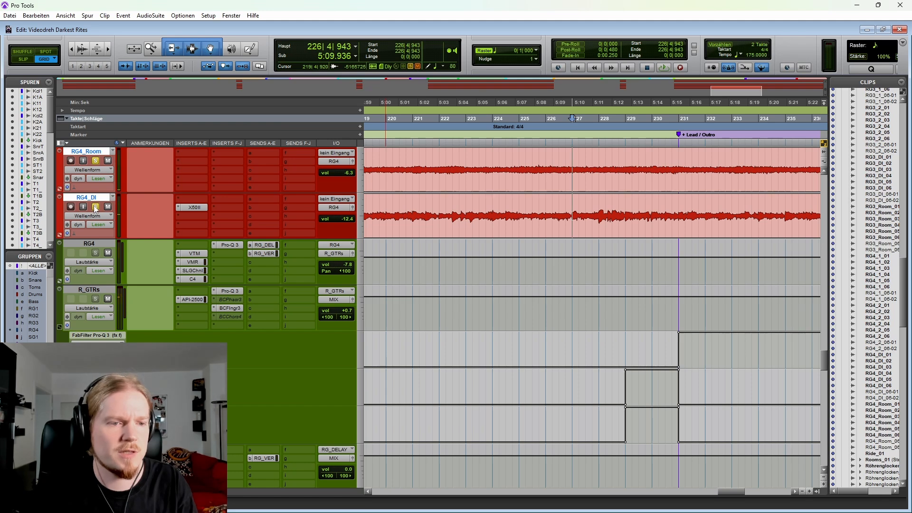
# Step: Unsolo the rhythm guitars and return to the full song overview with the BassBuss automation lanes collapsed
pyautogui.scroll(3, 201, 269)
pyautogui.scroll(-3, 190, 276)
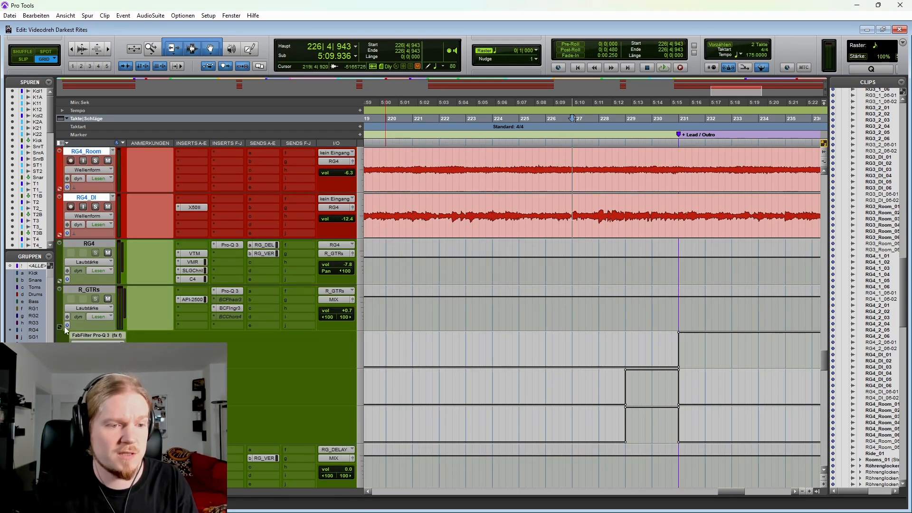
pyautogui.scroll(12, 522, 314)
pyautogui.press('r')
pyautogui.press('r')
pyautogui.press('r')
pyautogui.press('r')
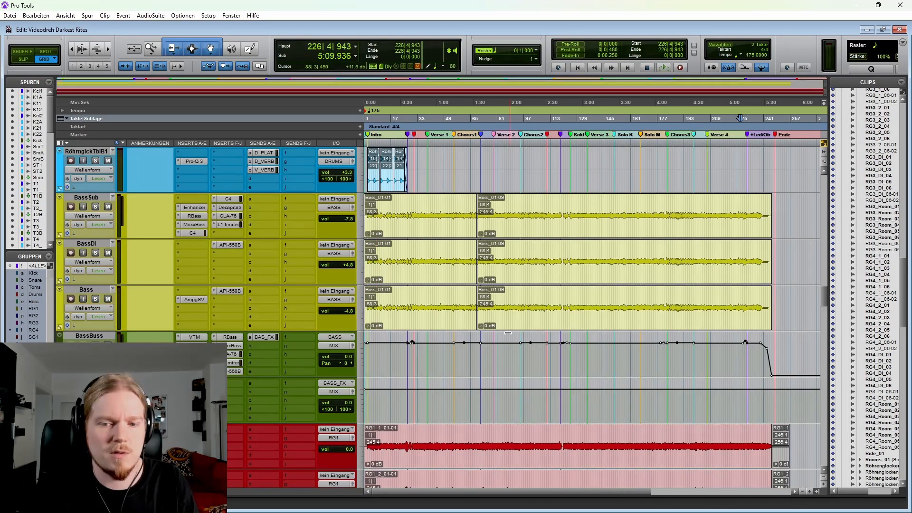
# Step: Move the cursor from the bass tracks to the RG1 guitars and set it at 161|3|000
pyautogui.click(519, 295)
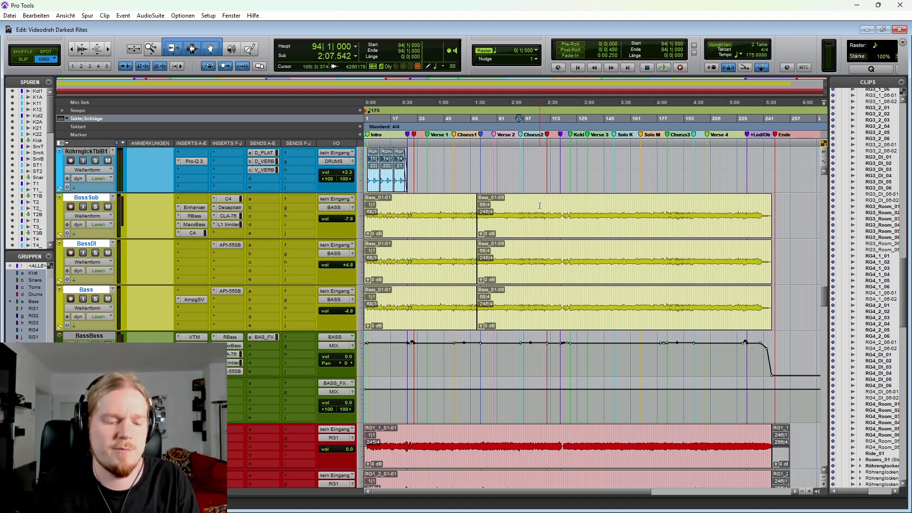
pyautogui.click(397, 260)
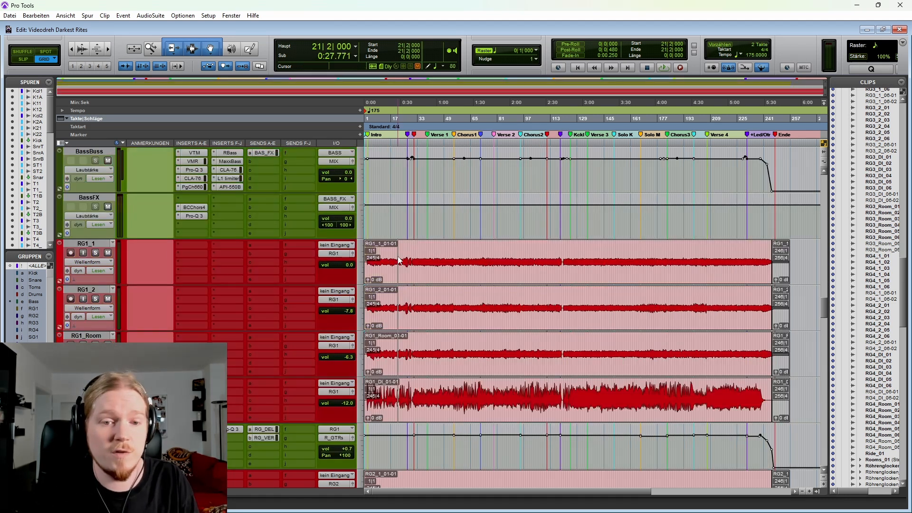
pyautogui.scroll(-3, 427, 257)
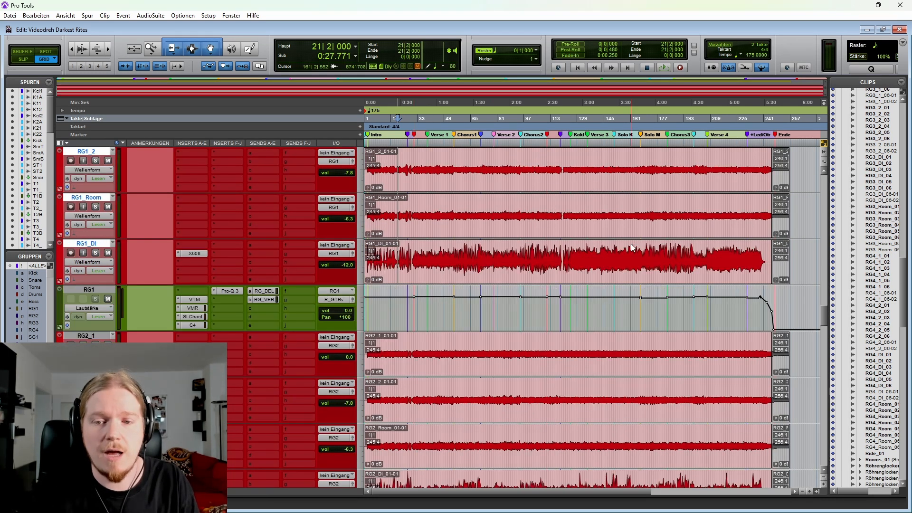
pyautogui.click(632, 247)
pyautogui.hotkey('ctrl', ']')
pyautogui.hotkey('ctrl', ']')
pyautogui.hscroll(-5, 626, 252)
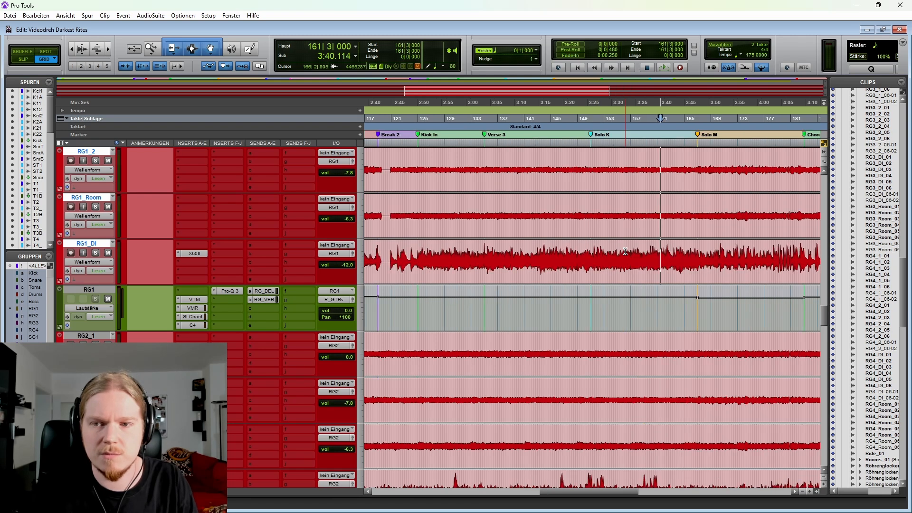
# Step: Place the cursor on the RG1 guitar transient at the Kick In marker, 124|4|922, and locate the R_GTRs bus
pyautogui.click(474, 253)
pyautogui.click(485, 253)
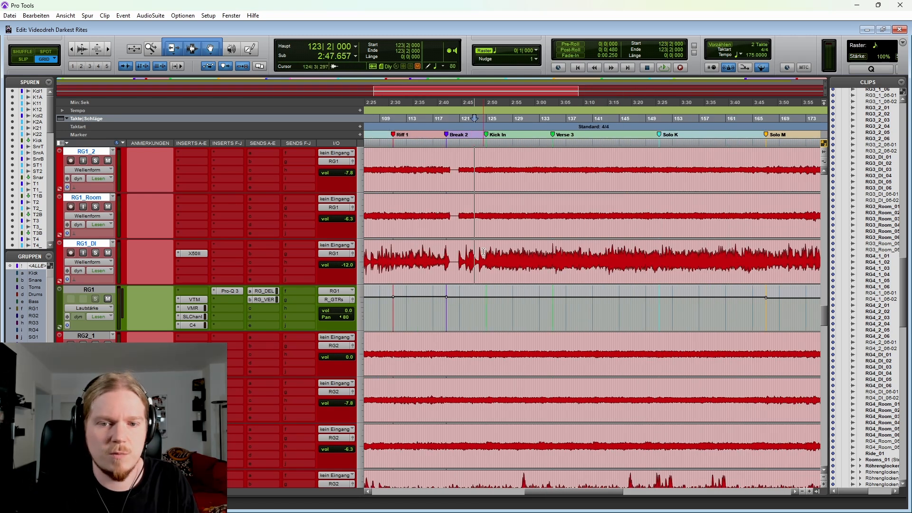
pyautogui.hotkey('ctrl', ']')
pyautogui.hotkey('ctrl', ']')
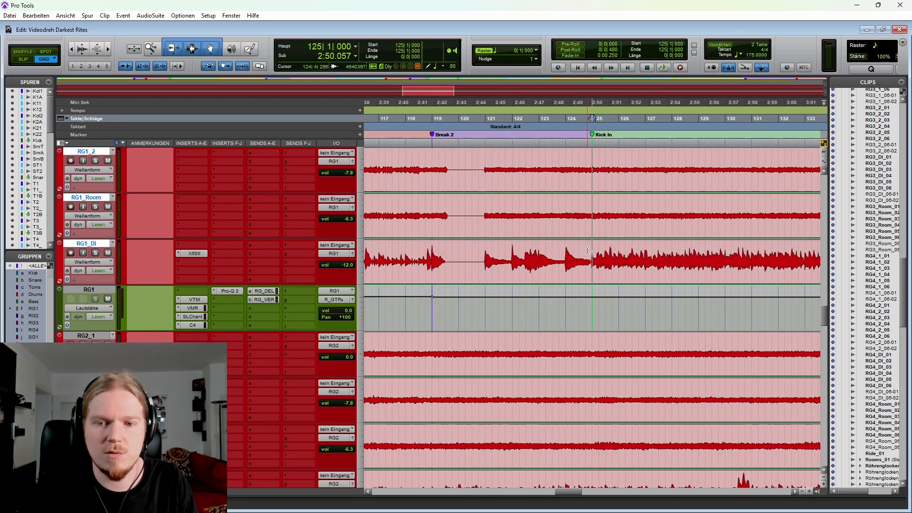
pyautogui.click(587, 251)
pyautogui.press('Tab')
pyautogui.hscroll(2, 585, 252)
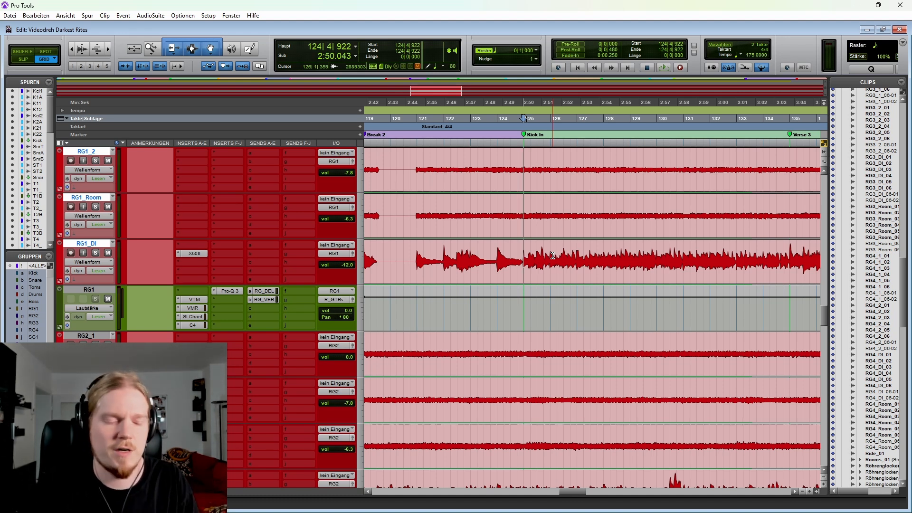
pyautogui.scroll(-10, 158, 264)
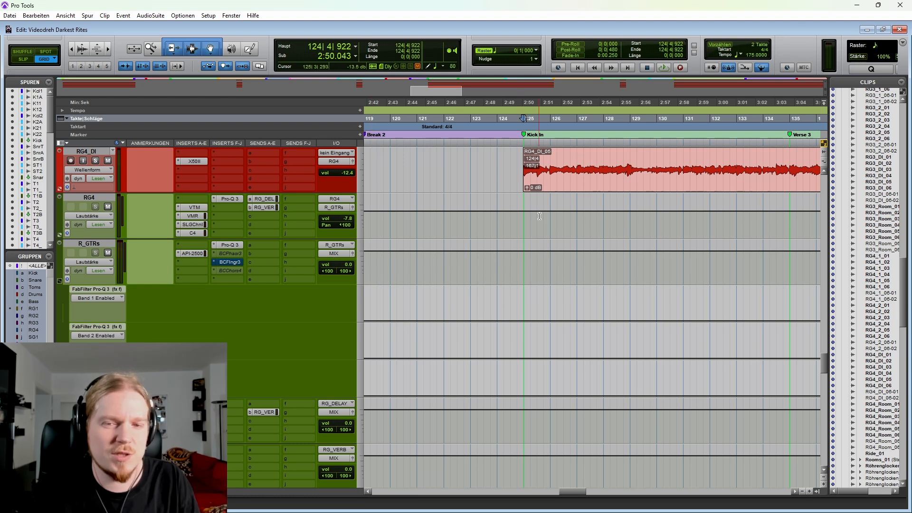
# Step: Place the cursor on the RG4_DI transient at the Kick In marker, 124|4|917, and play back the transition briefly
pyautogui.hscroll(1, 541, 208)
pyautogui.scroll(1, 541, 214)
pyautogui.press('r')
pyautogui.hscroll(-1, 544, 233)
pyautogui.hscroll(1, 540, 235)
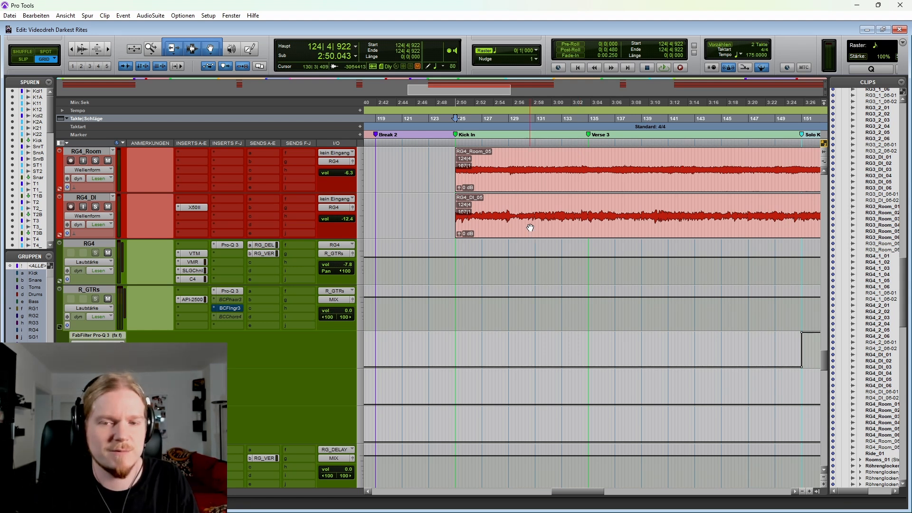
pyautogui.click(414, 228)
pyautogui.press('Tab')
pyautogui.press('space')
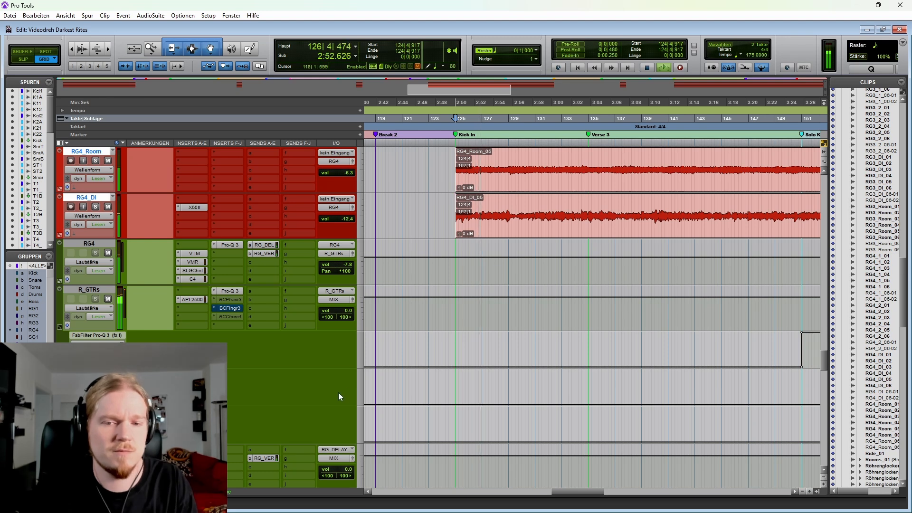
pyautogui.hscroll(3, 648, 271)
pyautogui.press('r')
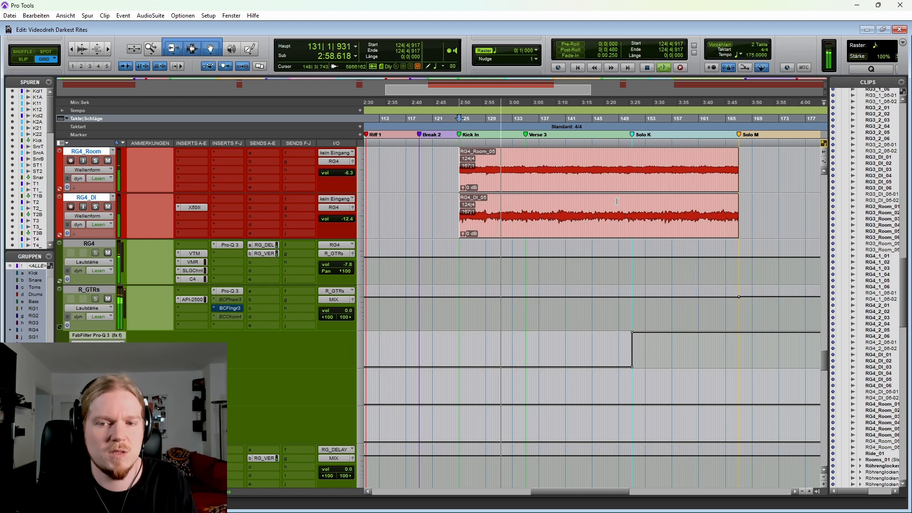
pyautogui.press('space')
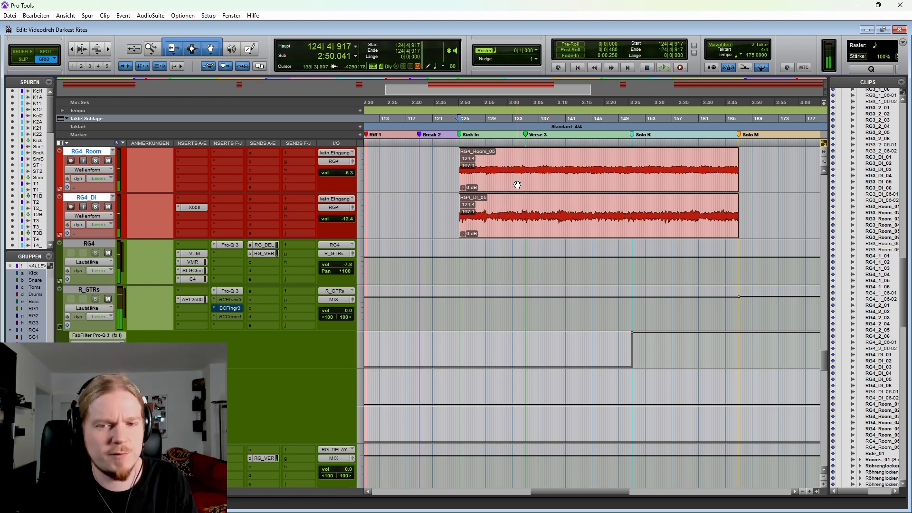
# Step: Set the cursor at 150|1|000, just before the Solo K marker on the RG4 guitars, and start playback
pyautogui.click(624, 203)
pyautogui.press('t')
pyautogui.press('t')
pyautogui.hscroll(2, 578, 194)
pyautogui.press('r')
pyautogui.hscroll(2, 471, 173)
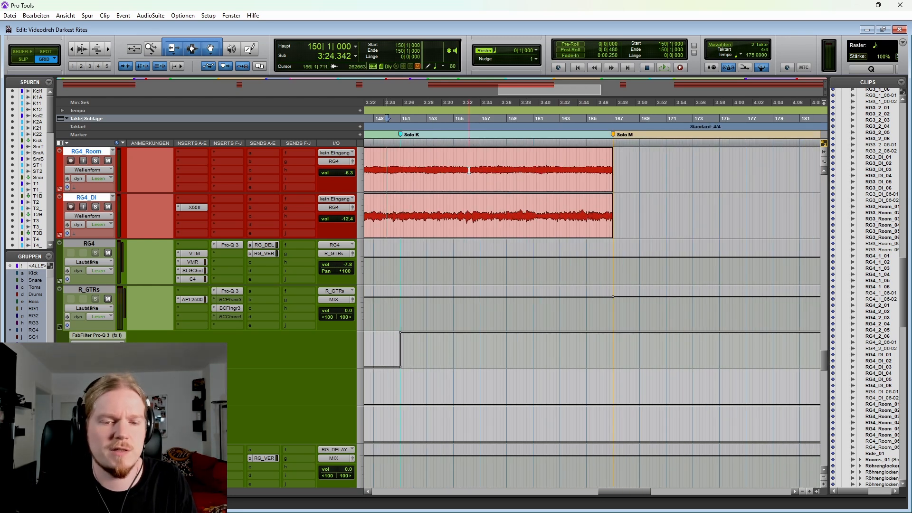
pyautogui.press('space')
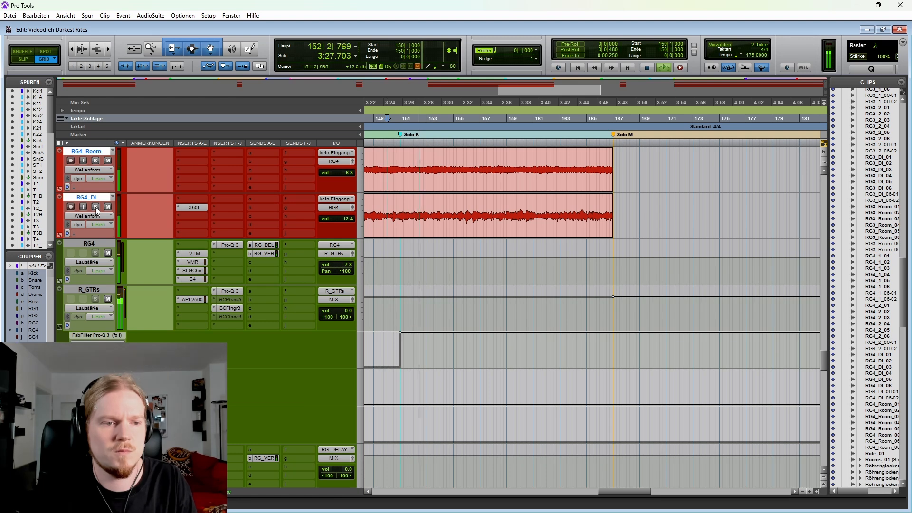
# Step: Add the RG1 guitars to the solo during playback, follow the RG4 clips through Solo K, and stop playback
pyautogui.scroll(4, 97, 221)
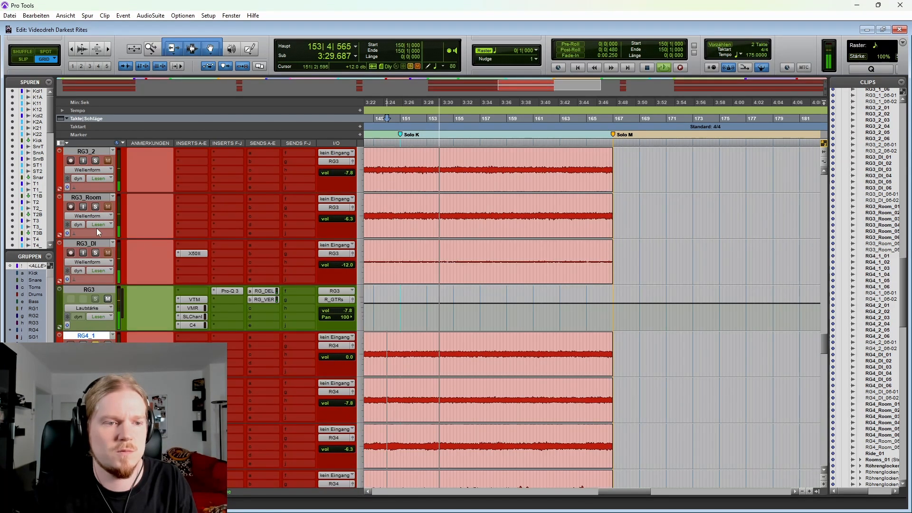
pyautogui.scroll(5, 96, 224)
pyautogui.scroll(4, 96, 214)
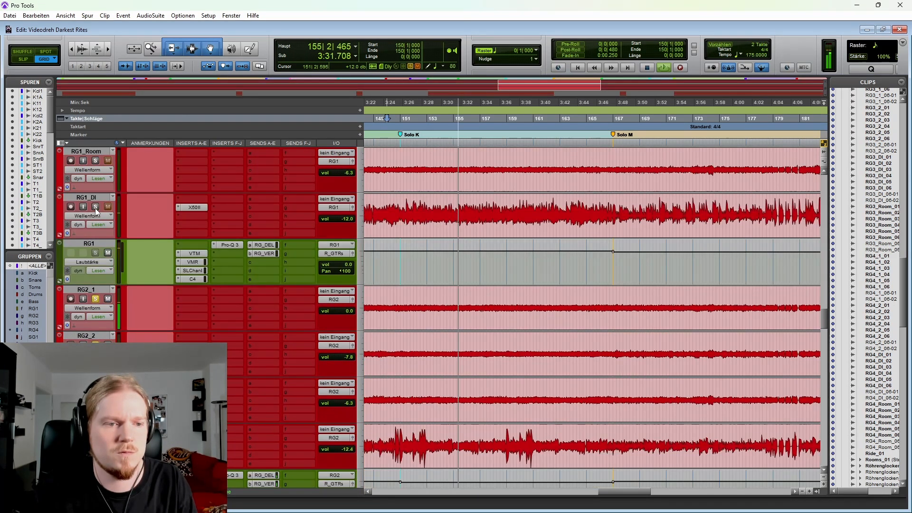
pyautogui.click(95, 207)
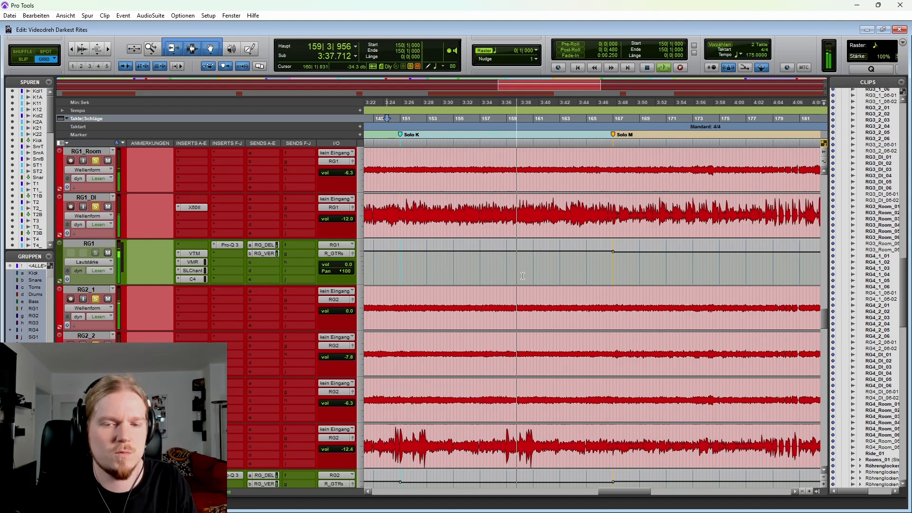
pyautogui.scroll(-10, 523, 276)
pyautogui.hotkey('ctrl', '[')
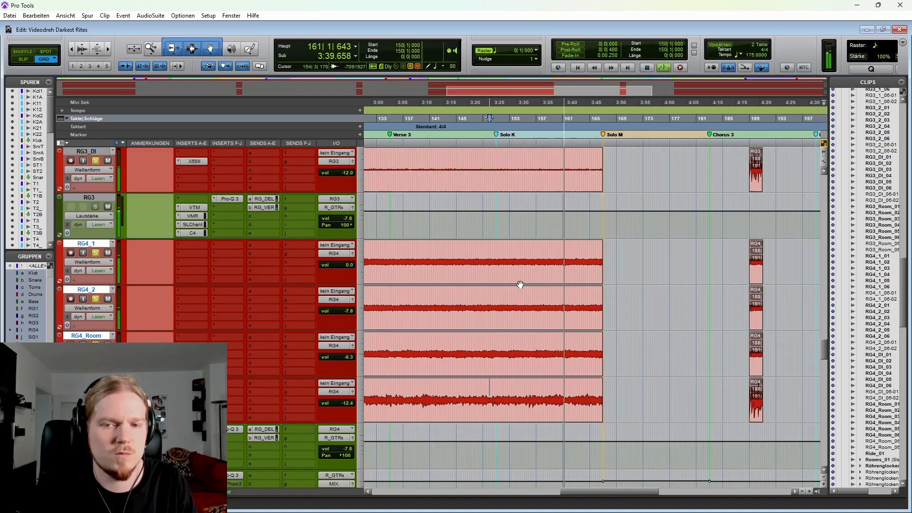
pyautogui.scroll(-2, 520, 284)
pyautogui.hotkey('ctrl', '[')
pyautogui.press('space')
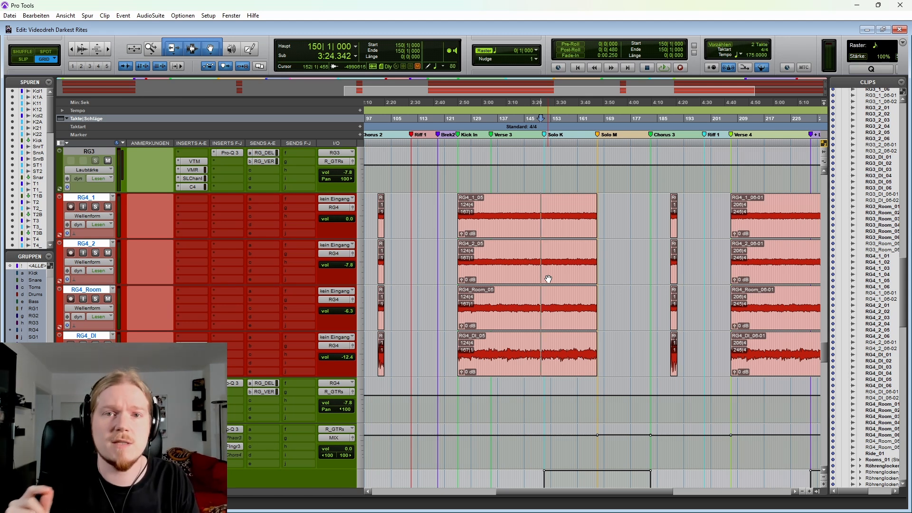
# Step: Move from the RG4 guitars up to the RG2 guitars and set the cursor at 55|2|000 near Chorus 1
pyautogui.press('r')
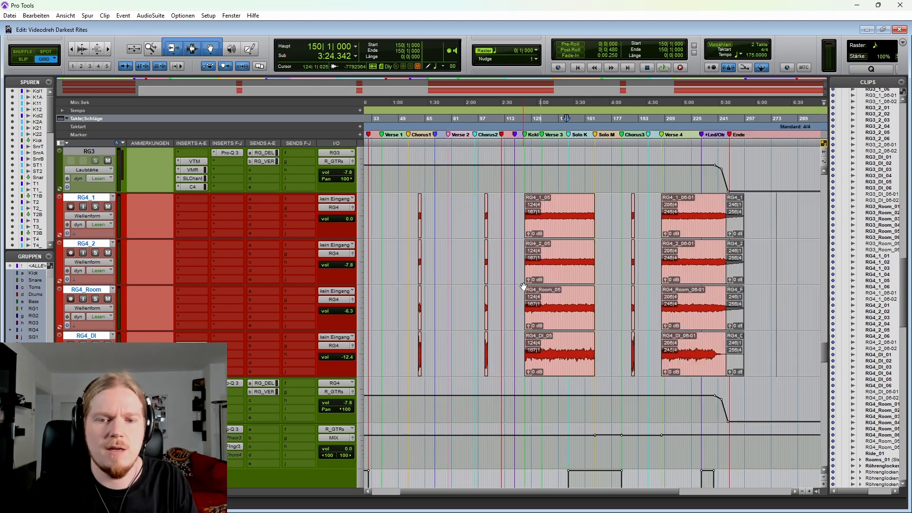
pyautogui.press('r')
pyautogui.scroll(3, 455, 328)
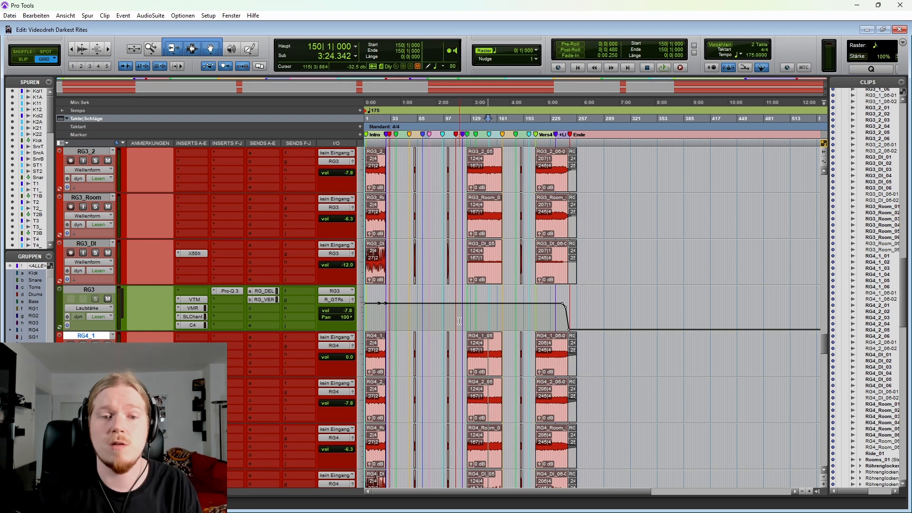
pyautogui.scroll(6, 460, 321)
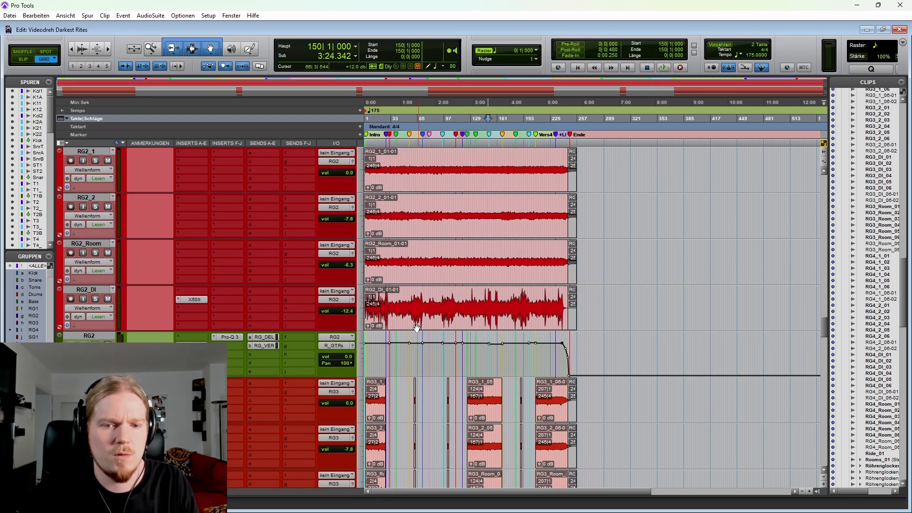
pyautogui.click(410, 311)
pyautogui.press('t')
pyautogui.press('t')
pyautogui.press('t')
pyautogui.hscroll(-3, 459, 301)
pyautogui.scroll(5, 558, 314)
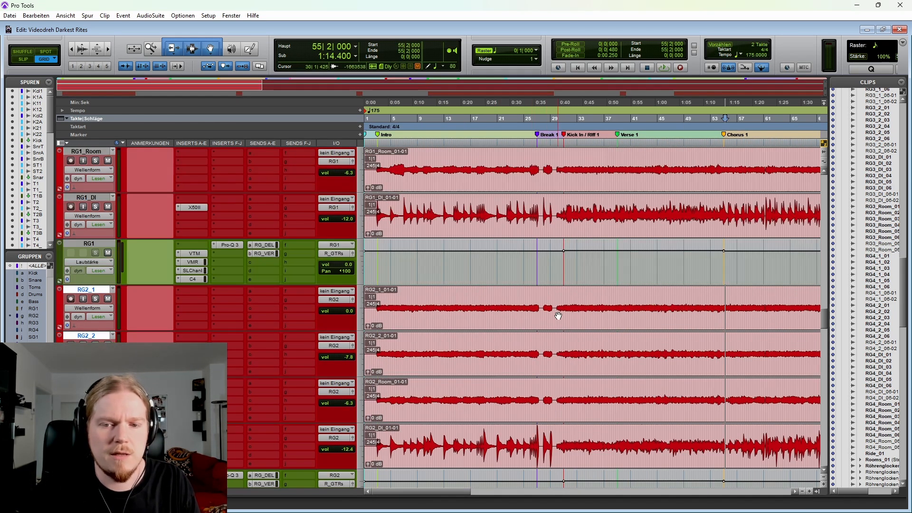
# Step: Set the cursor on the RG1 guitars at 29|4|891, between the Break 1 and Kick In / Riff 1 markers
pyautogui.press('r')
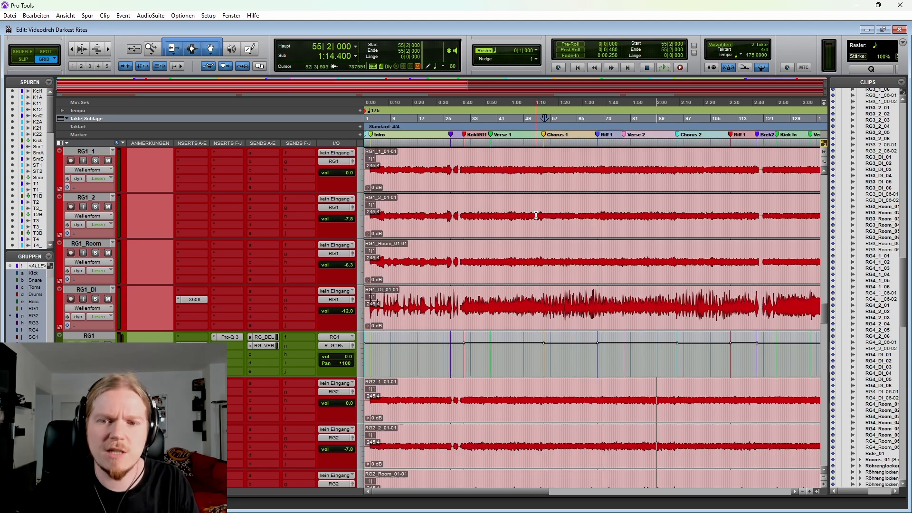
pyautogui.scroll(-4, 522, 223)
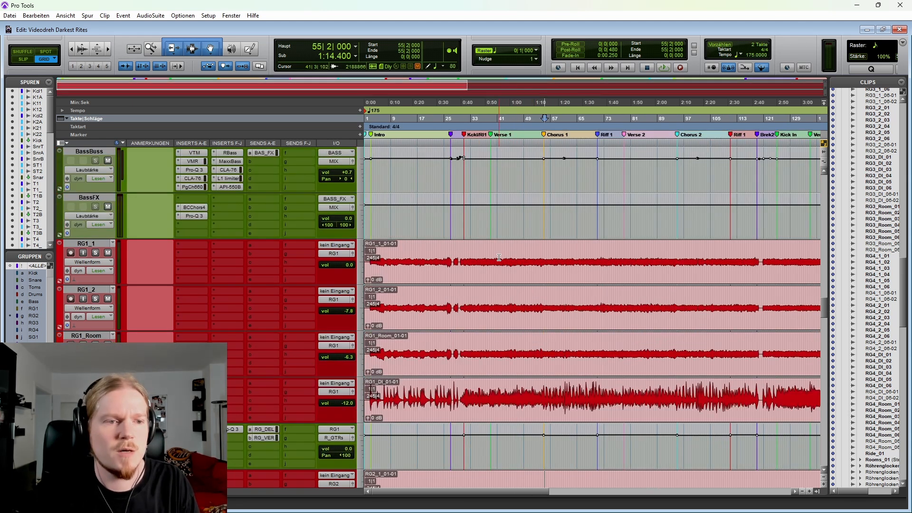
pyautogui.scroll(4, 504, 237)
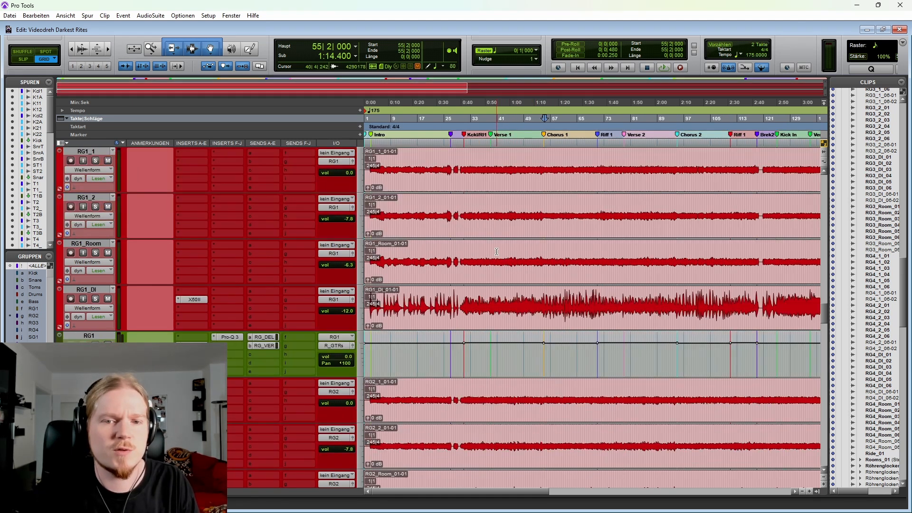
pyautogui.click(460, 246)
pyautogui.press('t')
pyautogui.press('t')
pyautogui.press('t')
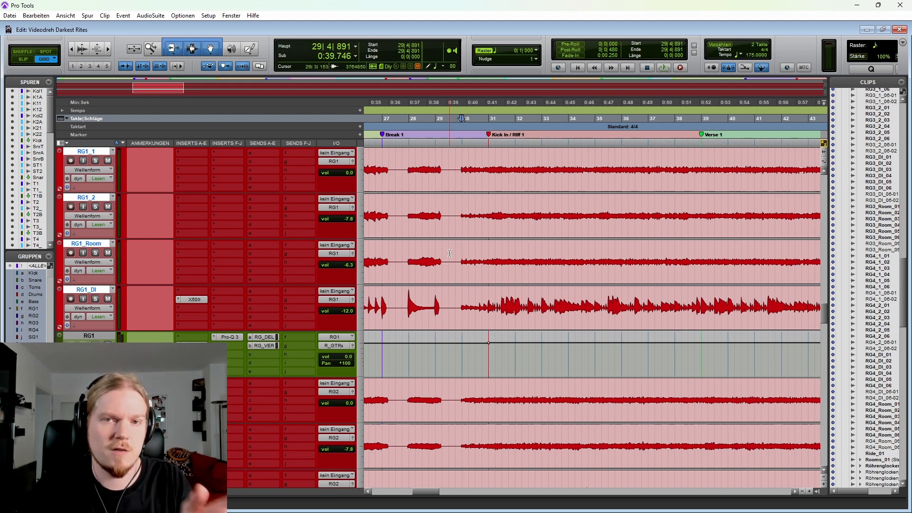
# Step: Solo the RG1 guitars and play them from 29|4|891 through the Kick In / Riff 1 marker, then stop
pyautogui.click(95, 253)
pyautogui.press('space')
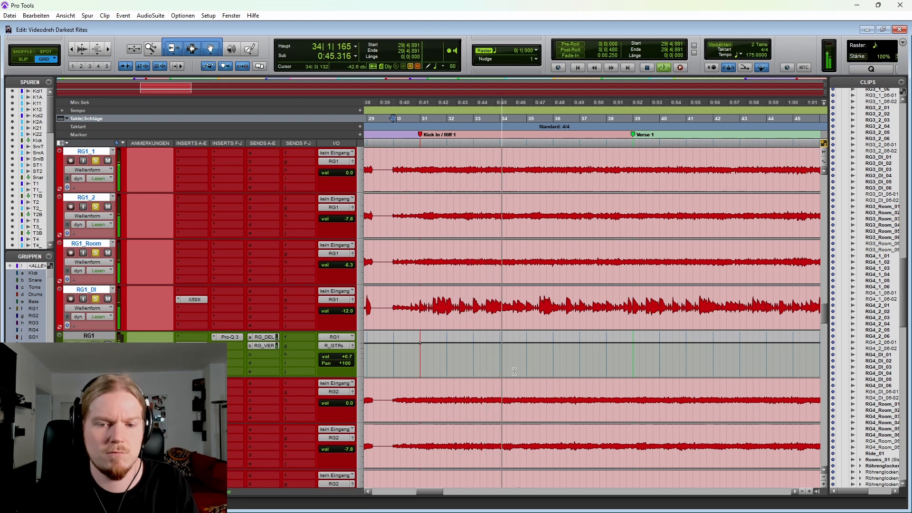
pyautogui.scroll(-1, 526, 357)
pyautogui.hscroll(3, 525, 358)
pyautogui.scroll(-2, 525, 358)
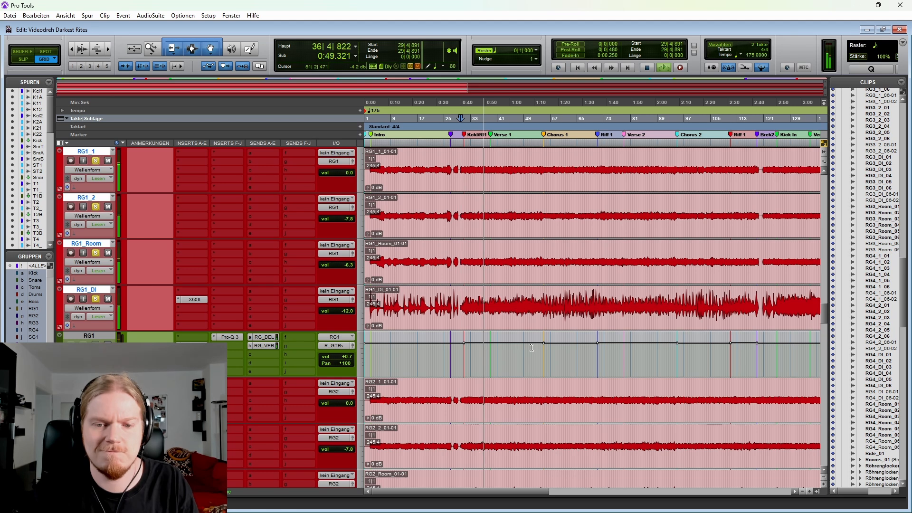
pyautogui.press('space')
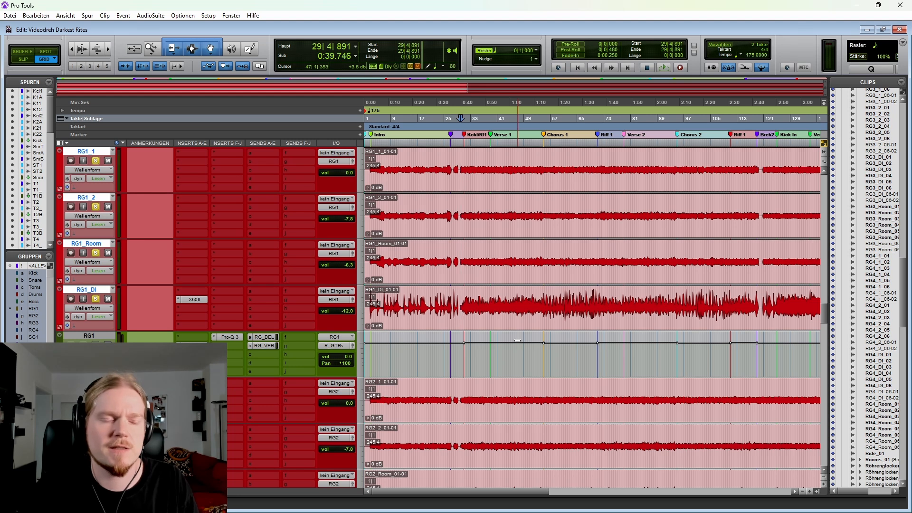
# Step: Solo the RG2 guitars in place of RG1 and set the cursor at 57|2|000 in Chorus 1
pyautogui.scroll(-2, 493, 304)
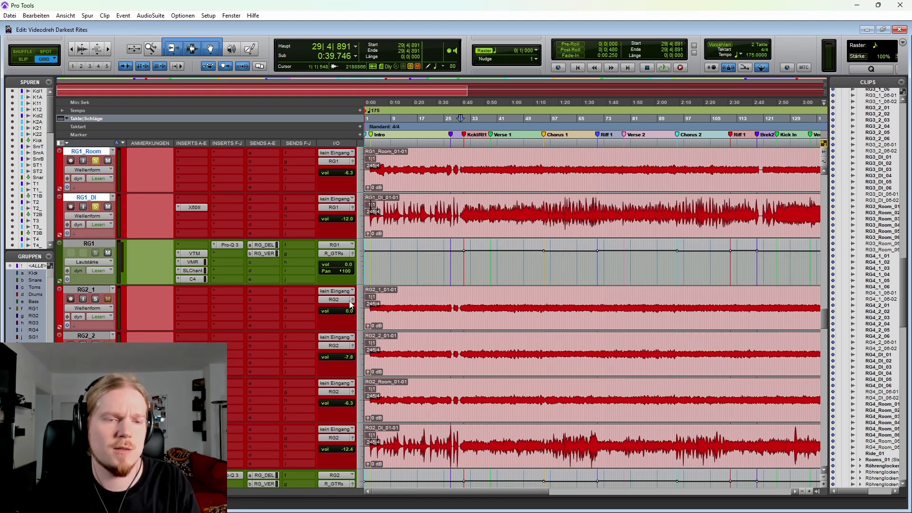
pyautogui.click(95, 299)
pyautogui.hscroll(2, 562, 300)
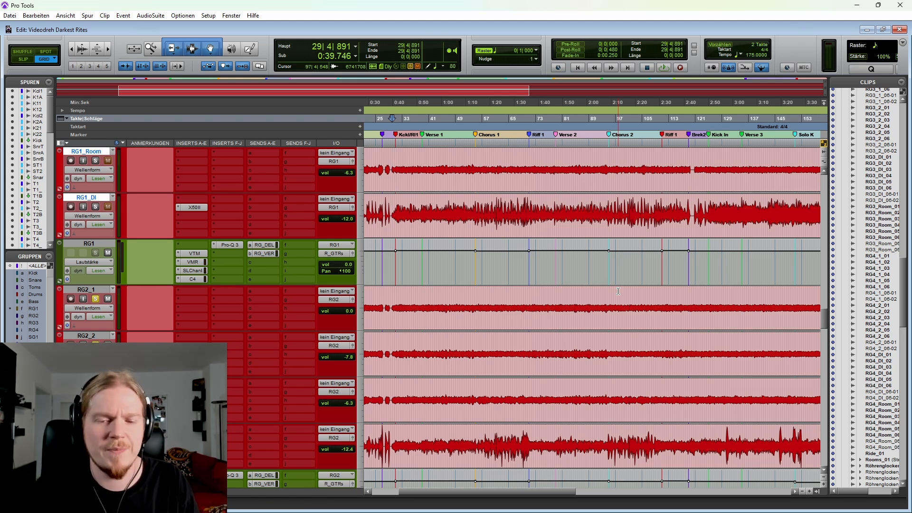
pyautogui.click(482, 289)
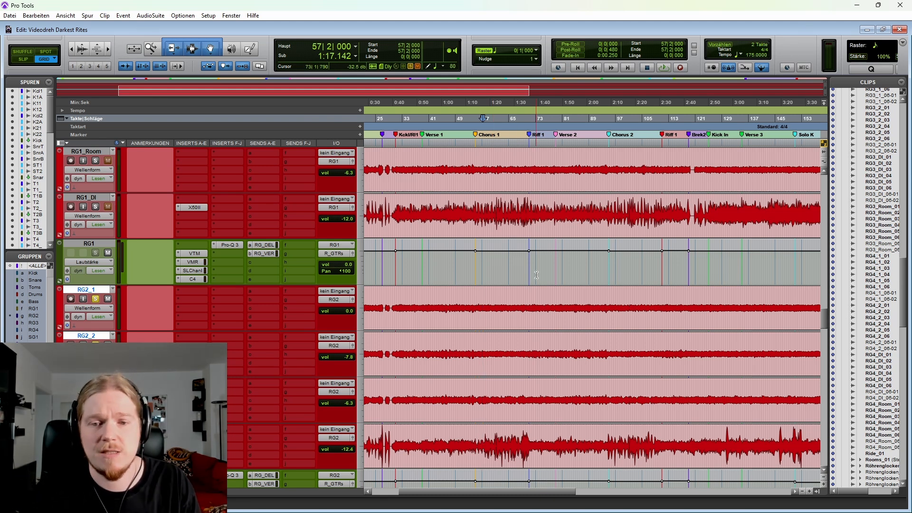
# Step: Place the cursor on the RG2 guitar transient at the Chorus 1 marker, 54|4|959
pyautogui.scroll(-1, 503, 260)
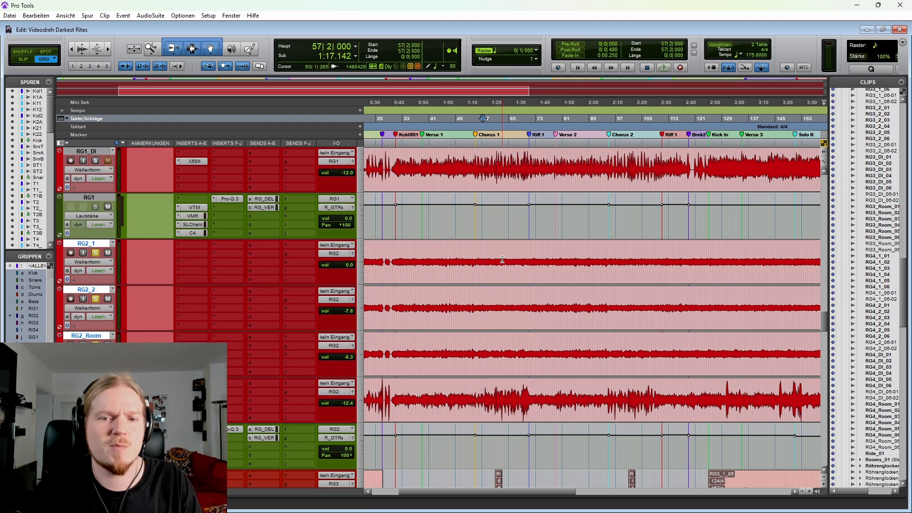
pyautogui.press('r')
pyautogui.press('r')
pyautogui.press('r')
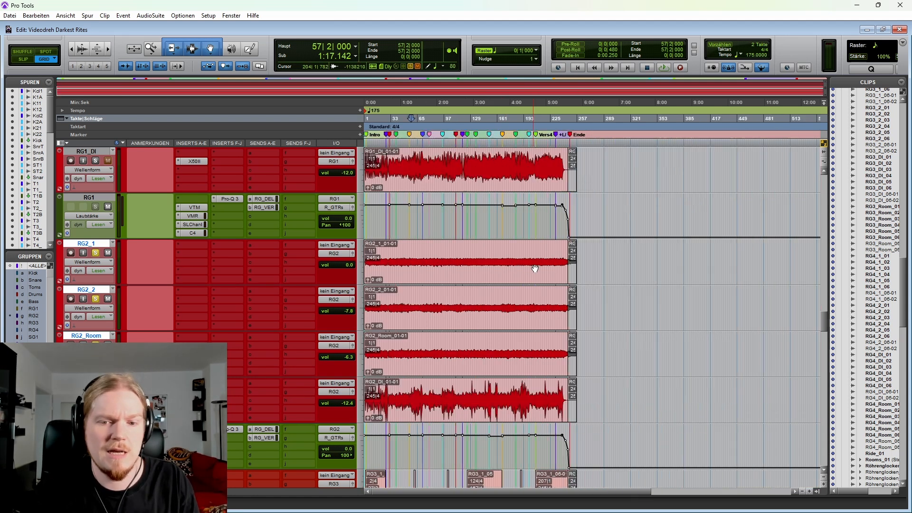
pyautogui.press('t')
pyautogui.press('t')
pyautogui.press('t')
pyautogui.press('t')
pyautogui.press('t')
pyautogui.press('t')
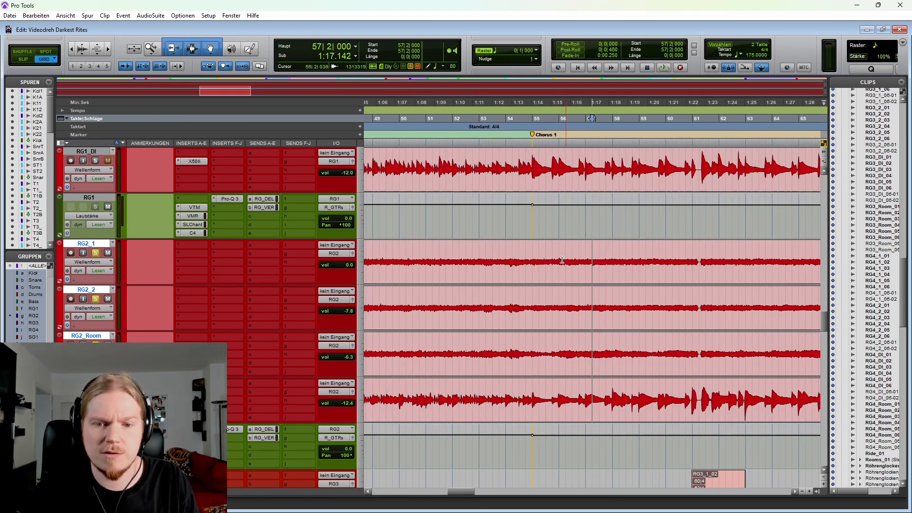
pyautogui.click(523, 256)
pyautogui.press('Tab')
pyautogui.press('Tab')
pyautogui.press('Tab')
pyautogui.hscroll(1, 460, 249)
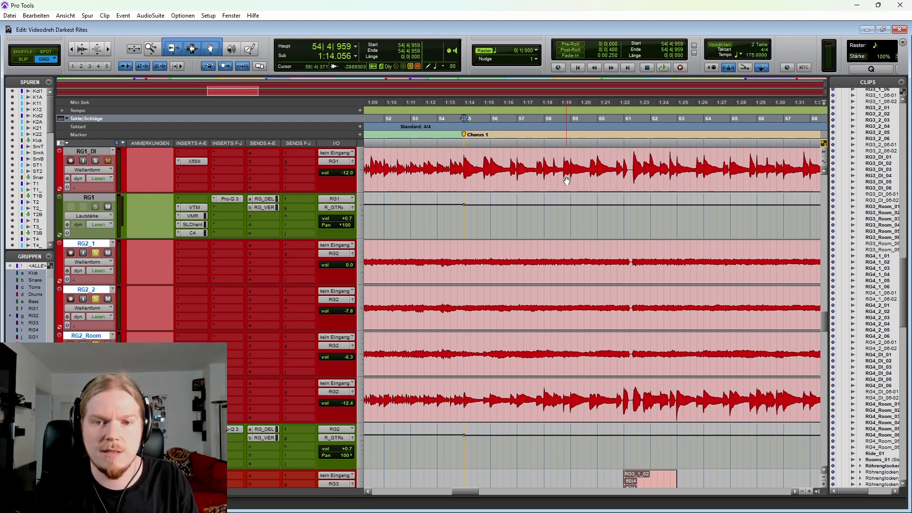
# Step: Select the RG2 guitar passage in Chorus 1 starting at 60|4|000, alongside the short RG3_1_02 clip
pyautogui.hscroll(1, 392, 169)
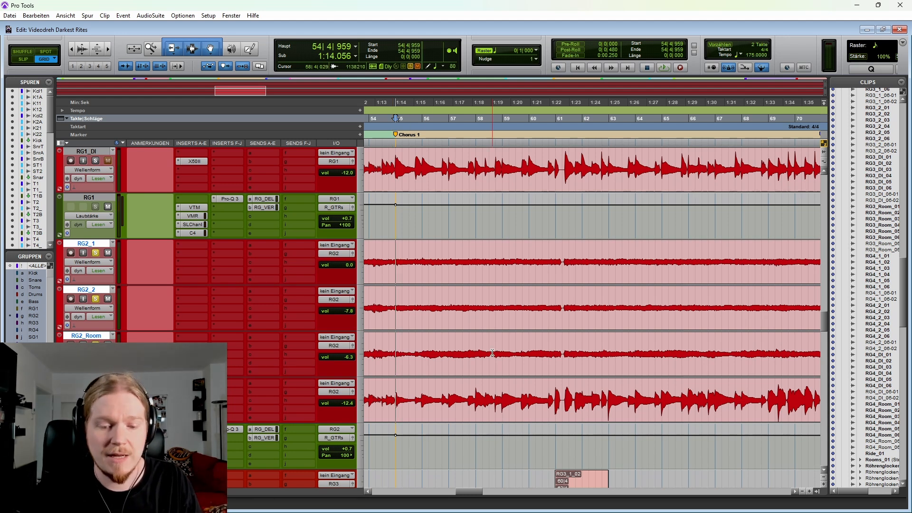
pyautogui.press('r')
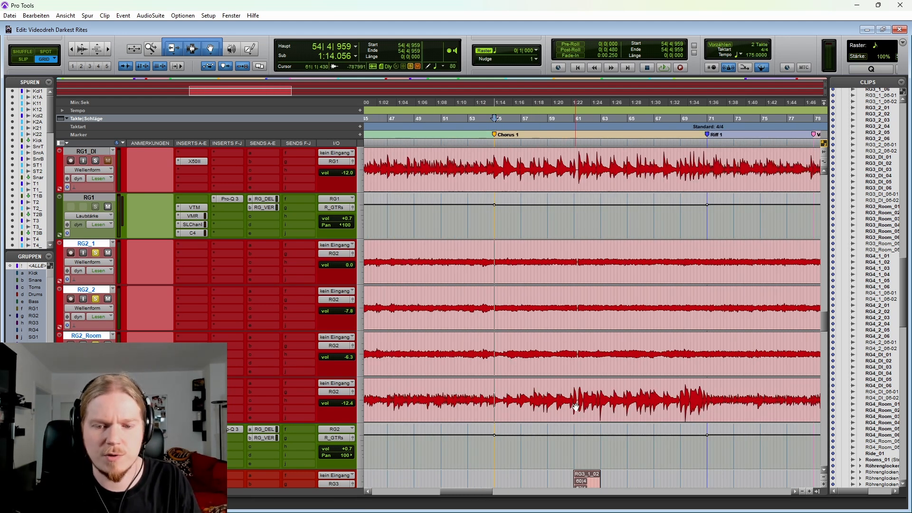
pyautogui.moveTo(576, 407); pyautogui.dragTo(602, 396)
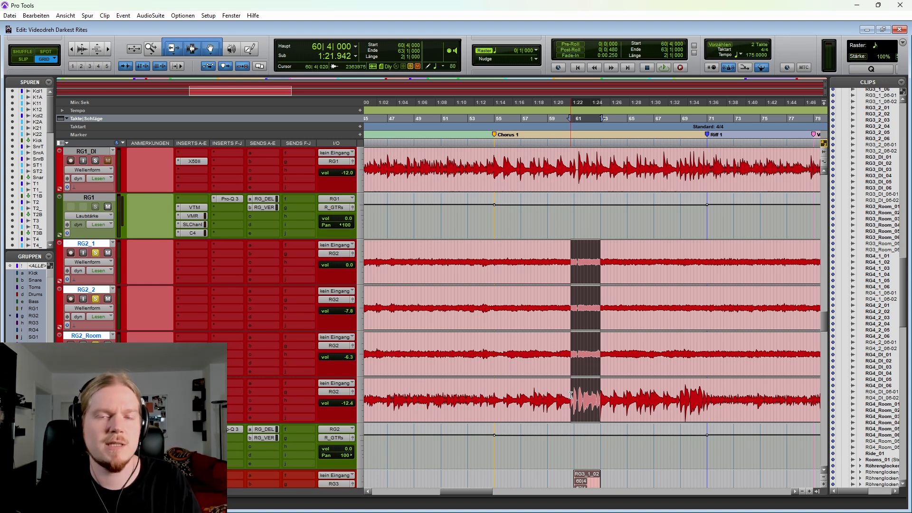
# Step: Play the soloed RG2 guitars from 54|4|959 through the first part of Chorus 1, then stop
pyautogui.click(511, 392)
pyautogui.hotkey('ctrl', ']')
pyautogui.hotkey('ctrl', ']')
pyautogui.click(531, 391)
pyautogui.press('space')
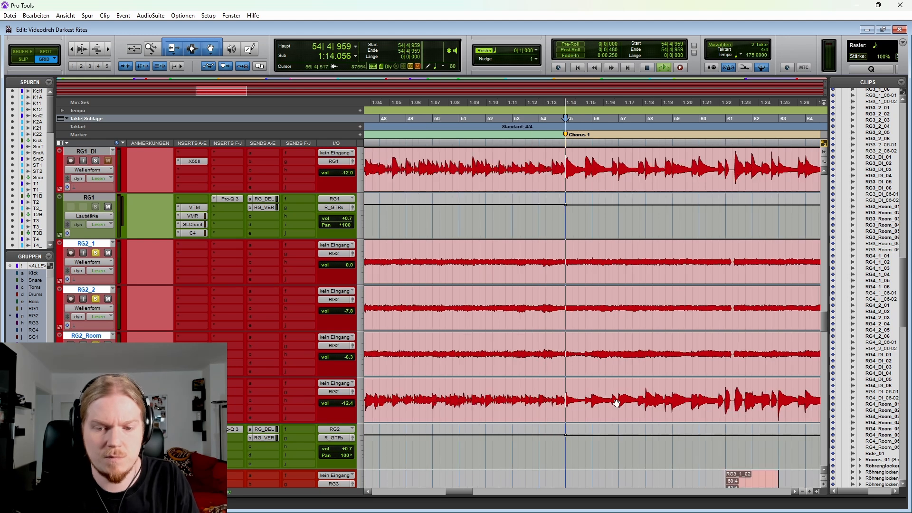
pyautogui.hotkey('ctrl', '[')
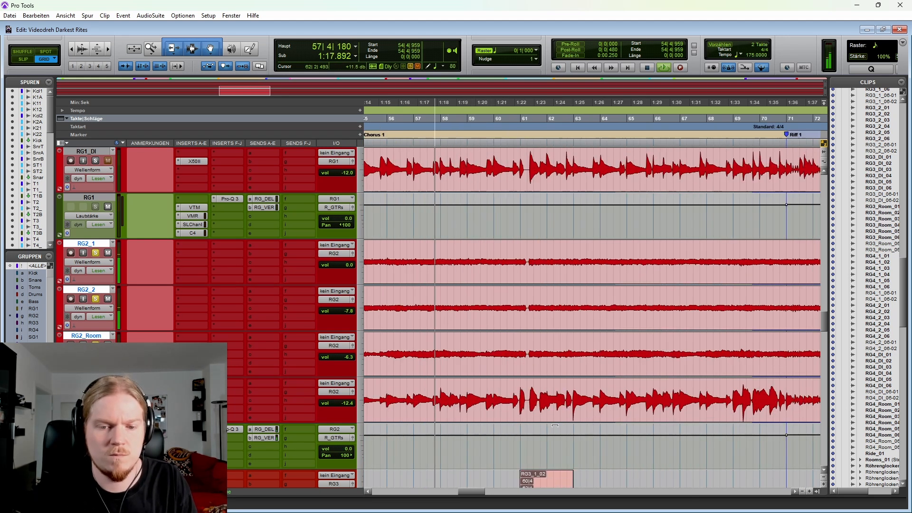
pyautogui.hotkey('ctrl', '[')
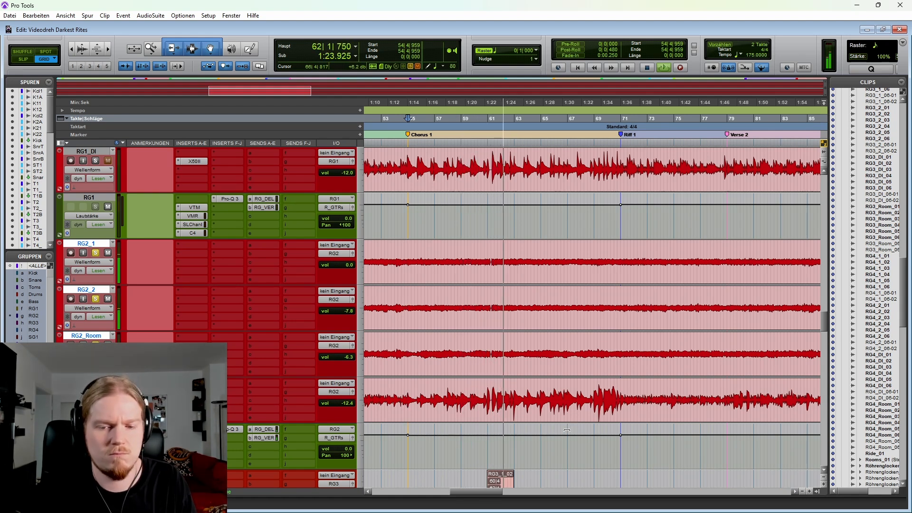
pyautogui.press('space')
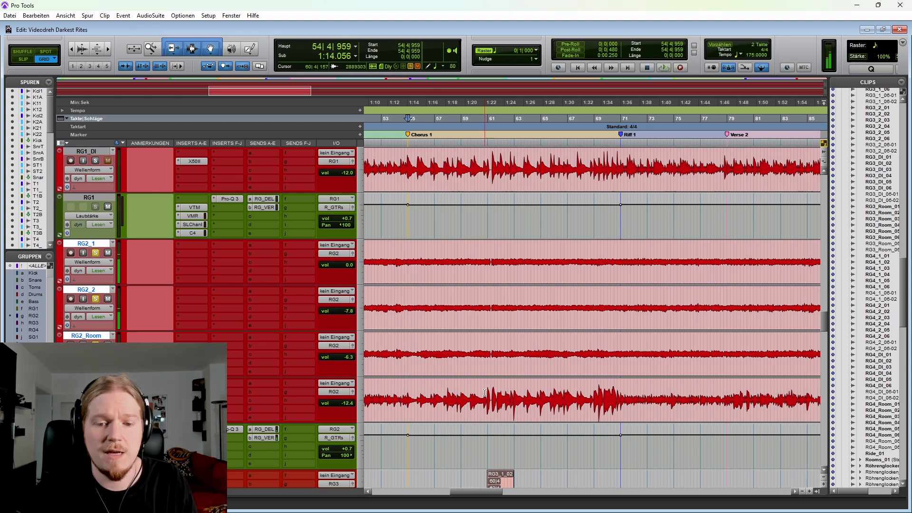
# Step: Highlight the RG2 passage starting at 60|3|000 in Chorus 1, then set the cursor at 60|4|000, where the RG3_1_02 clip begins
pyautogui.moveTo(481, 391); pyautogui.dragTo(530, 386)
pyautogui.hotkey('ctrl', ']')
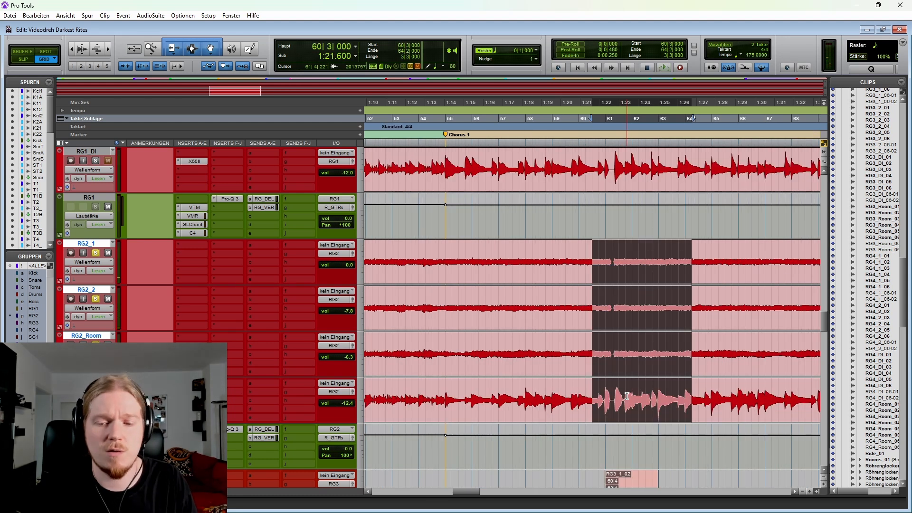
pyautogui.hscroll(3, 627, 396)
pyautogui.click(529, 392)
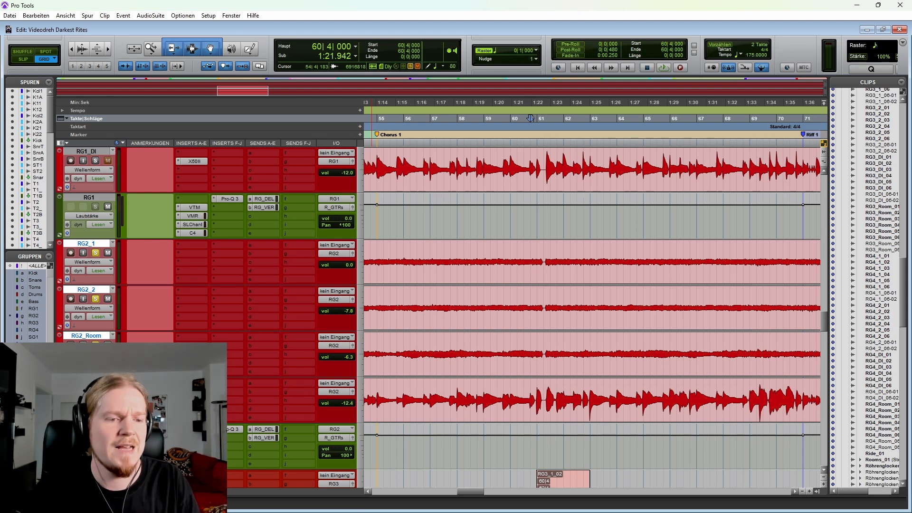
# Step: Solo the RG3 guitars in place of RG2 and play their short Chorus 1 clips from 60|3|000, then stop
pyautogui.scroll(-1, 415, 333)
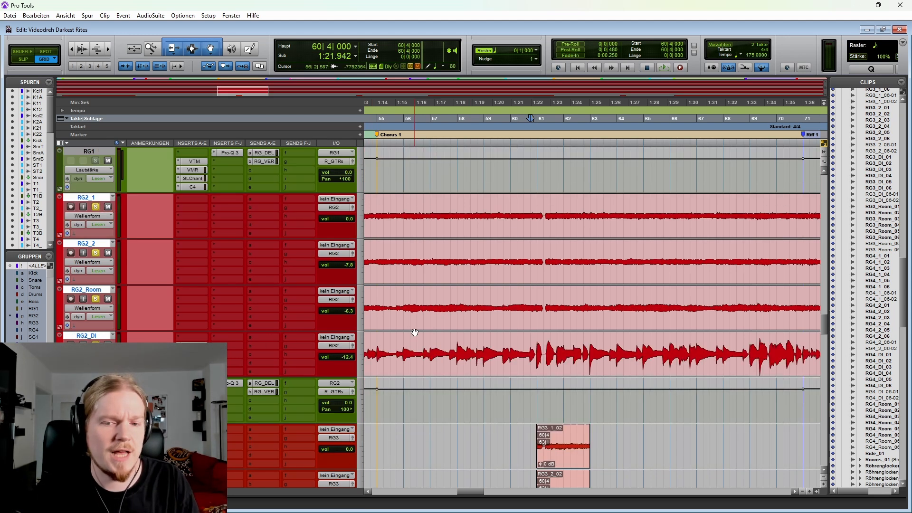
pyautogui.scroll(-4, 415, 333)
pyautogui.moveTo(513, 271); pyautogui.dragTo(515, 271)
pyautogui.hotkey('shift', 's')
pyautogui.hotkey('shift', 's')
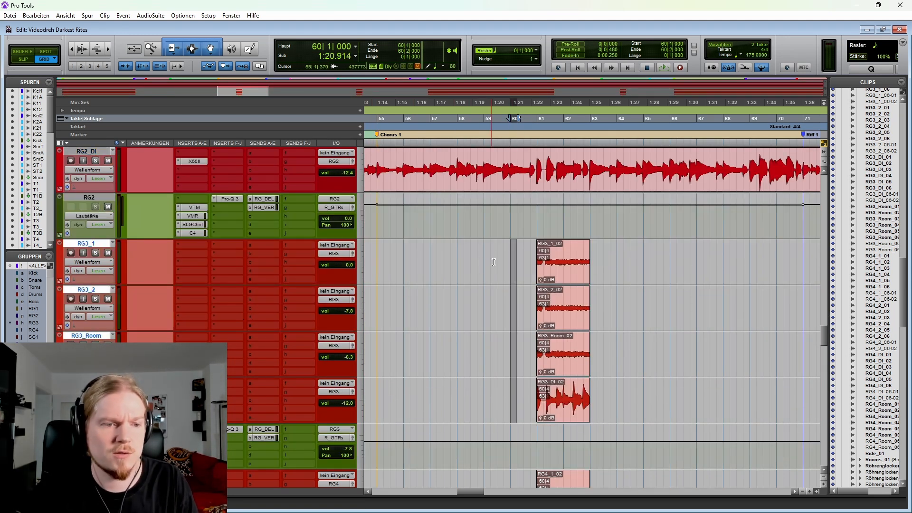
pyautogui.click(516, 256)
pyautogui.hscroll(3, 427, 257)
pyautogui.scroll(-1, 375, 257)
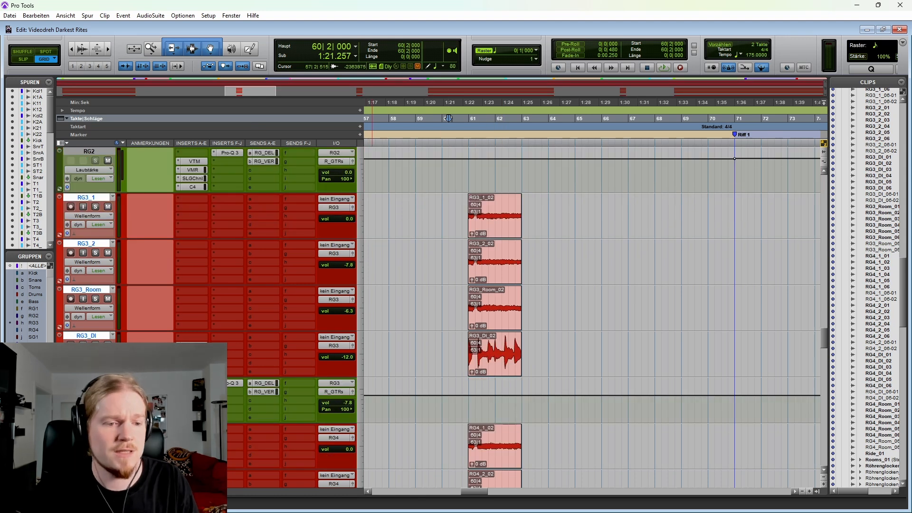
pyautogui.scroll(-1, 361, 315)
pyautogui.click(456, 223)
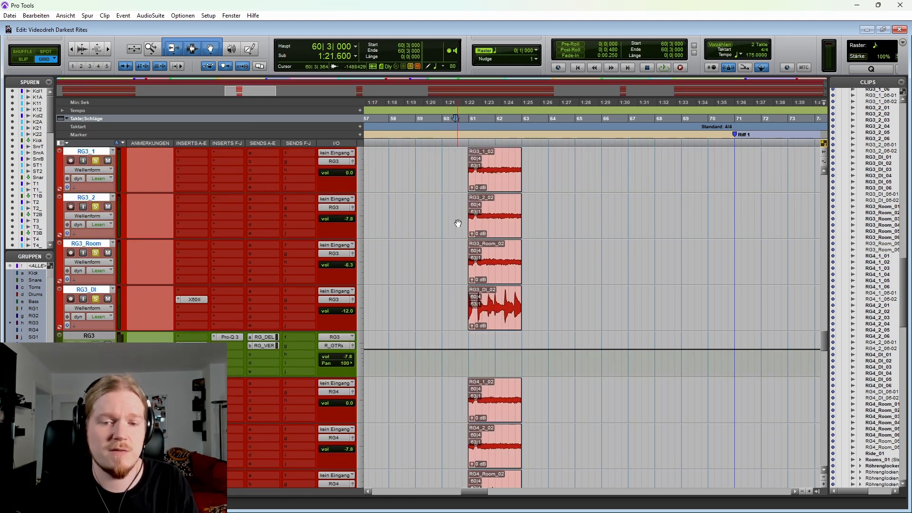
pyautogui.press('space')
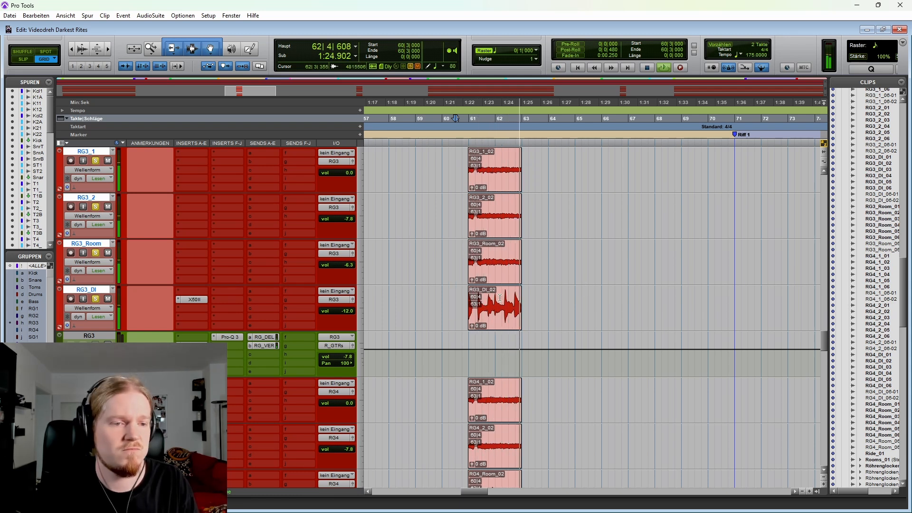
pyautogui.press('space')
# Step: Play Chorus 1 without any solo from 58|1|000 on the RG2 guitars past the short RG3 clips, then stop
pyautogui.scroll(2, 475, 310)
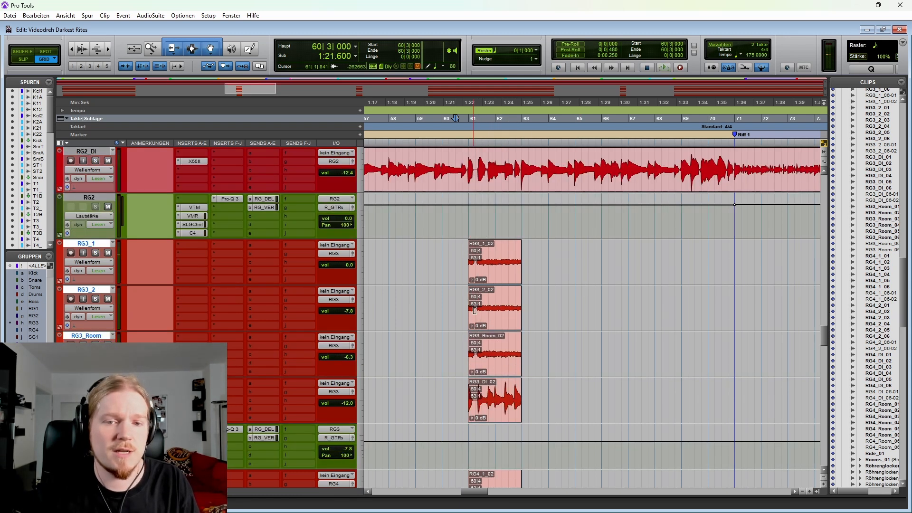
pyautogui.scroll(2, 475, 309)
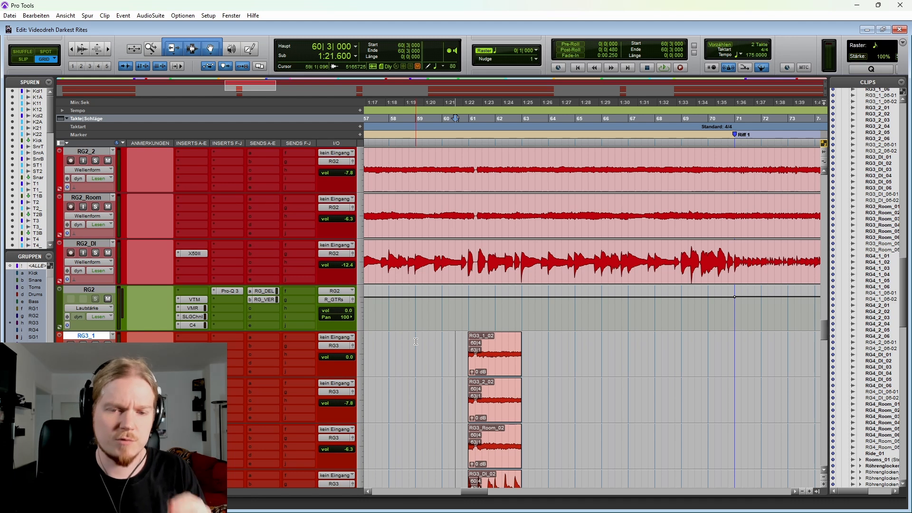
pyautogui.press('r')
pyautogui.click(490, 266)
pyautogui.press('t')
pyautogui.hscroll(2, 569, 260)
pyautogui.press('space')
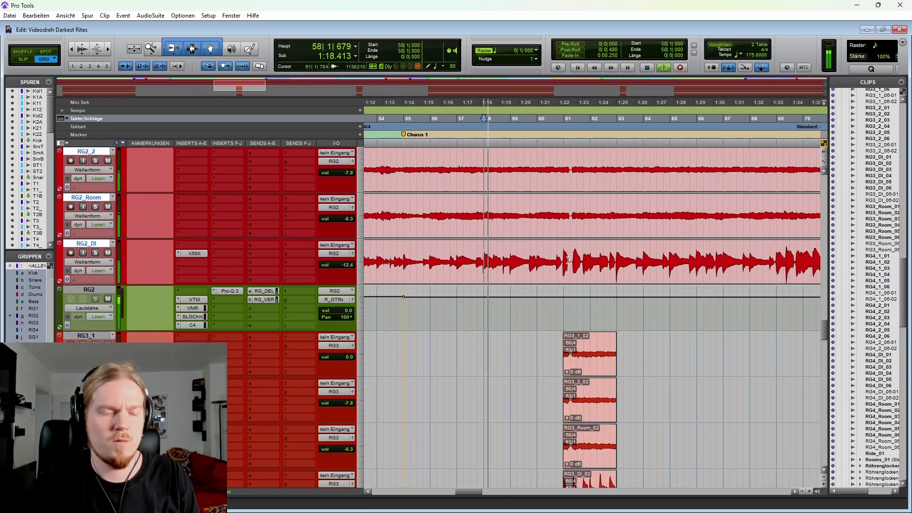
pyautogui.press('r')
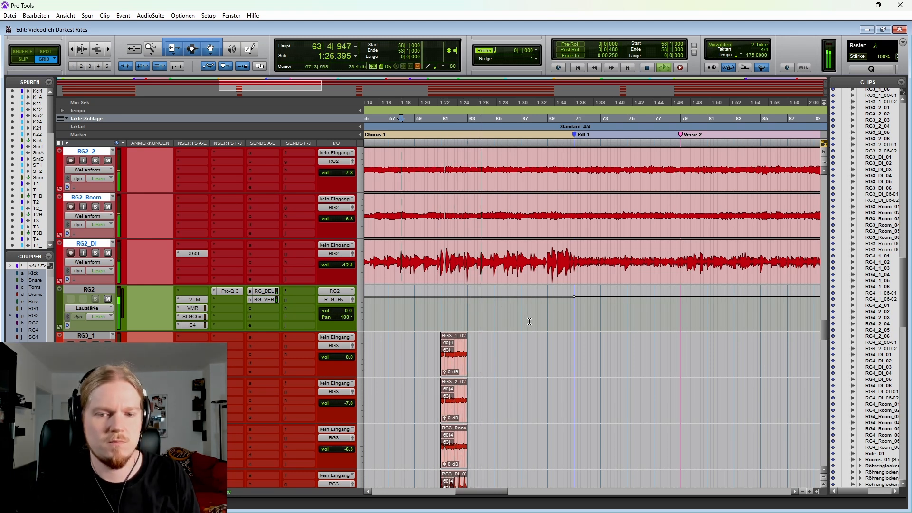
pyautogui.hotkey('ctrl', '[')
pyautogui.press('space')
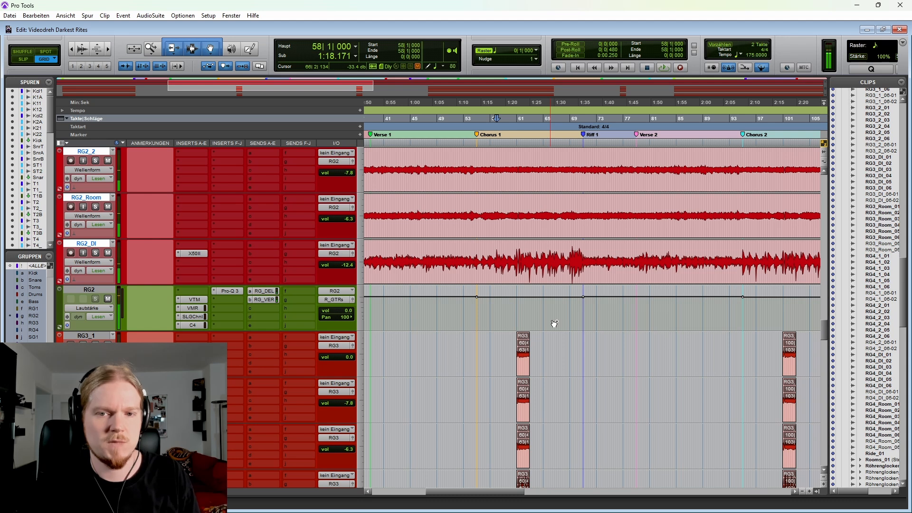
# Step: Show the whole song's guitar arrangement and set the cursor on RG1 at 94|3|000, then at 87|1|000 in Verse 2
pyautogui.hotkey('ctrl', '[')
pyautogui.hotkey('ctrl', '[')
pyautogui.scroll(3, 500, 332)
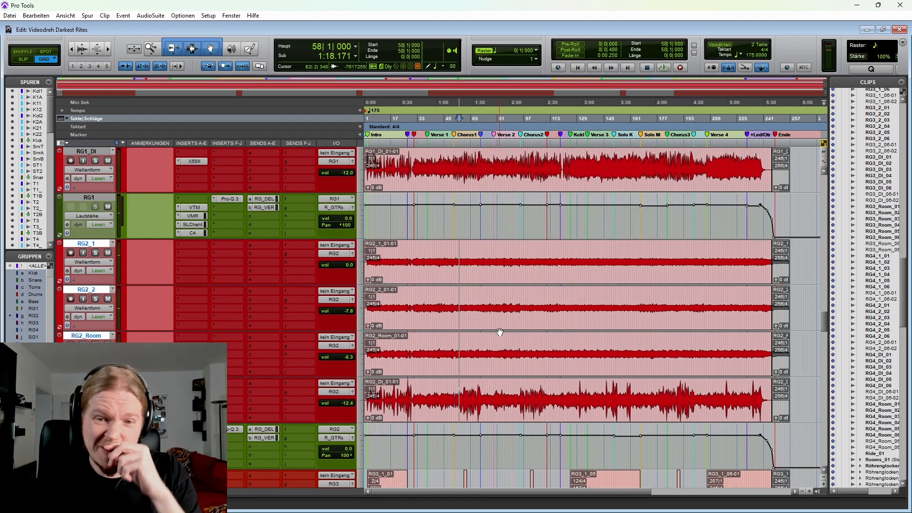
pyautogui.scroll(2, 500, 332)
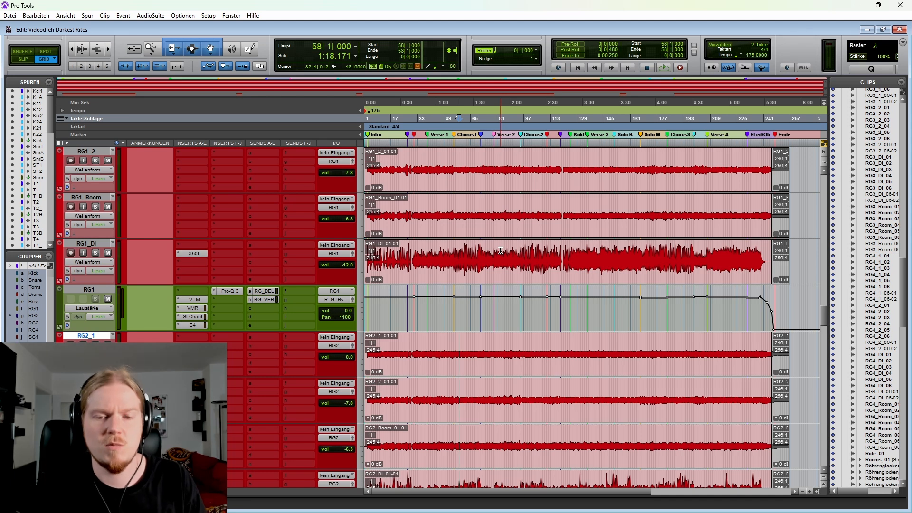
pyautogui.click(521, 250)
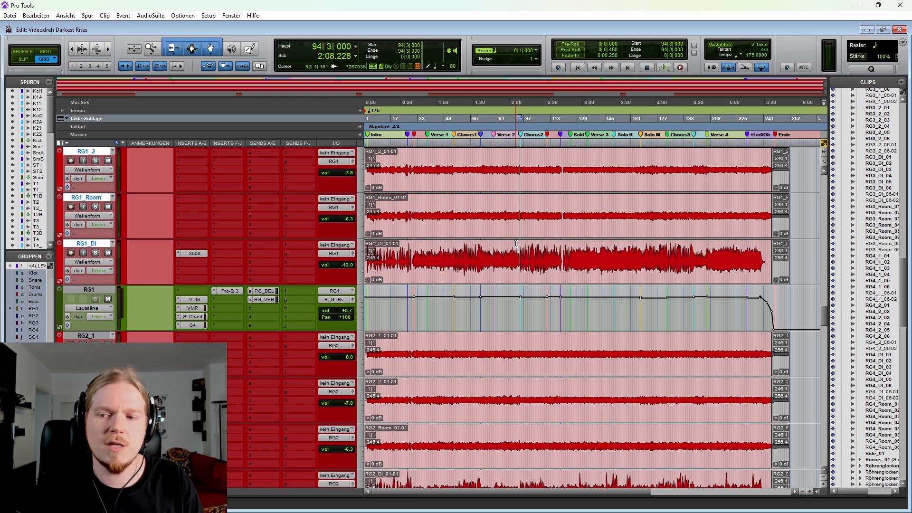
pyautogui.click(507, 245)
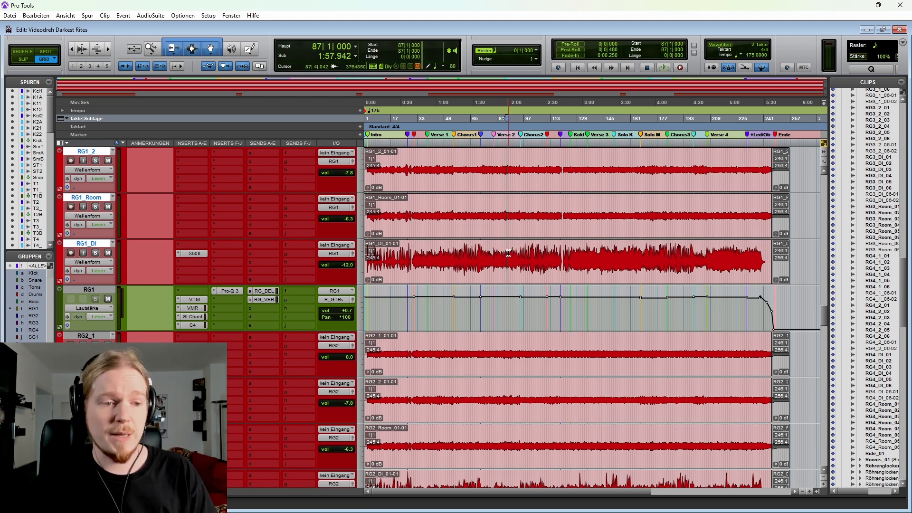
# Step: Set the cursor at 120|1|000 and examine the rhythm guitar tracks and R_GTRs automation down to the SG1 tracks
pyautogui.scroll(-2, 528, 257)
pyautogui.press('Tab')
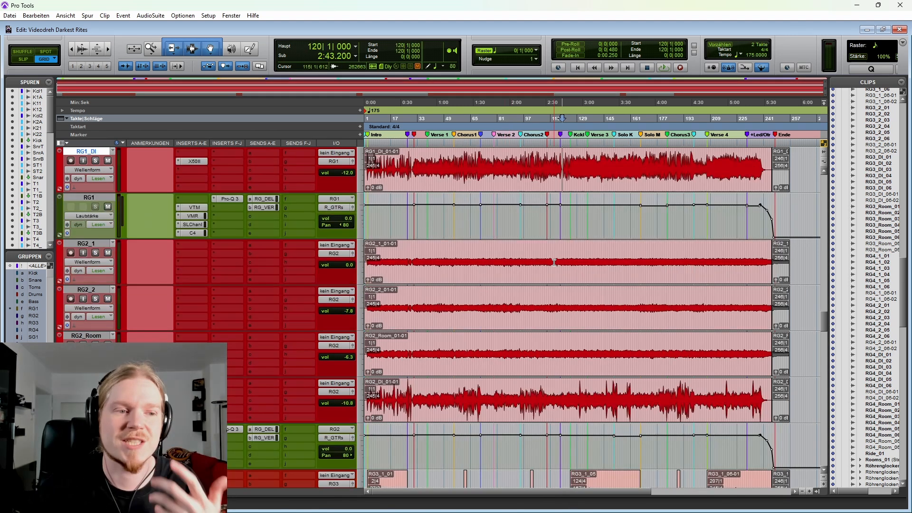
pyautogui.scroll(-6, 547, 259)
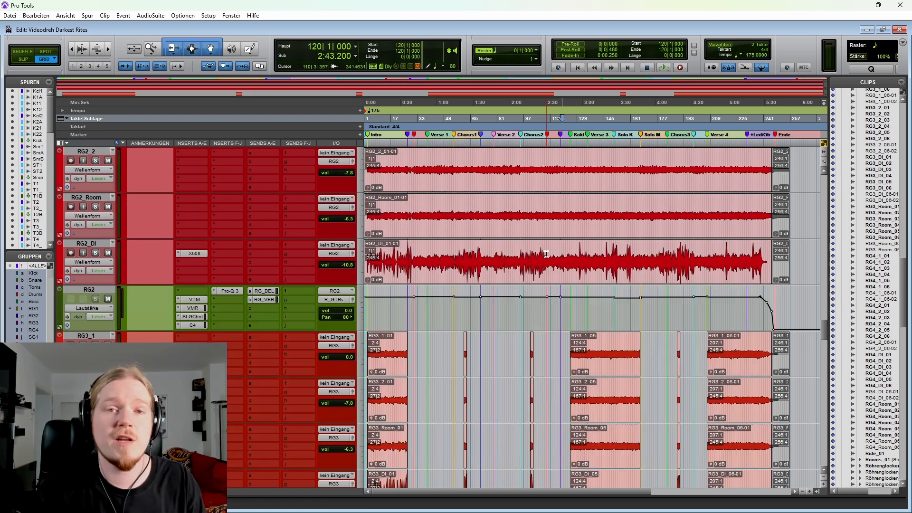
pyautogui.scroll(-10, 532, 251)
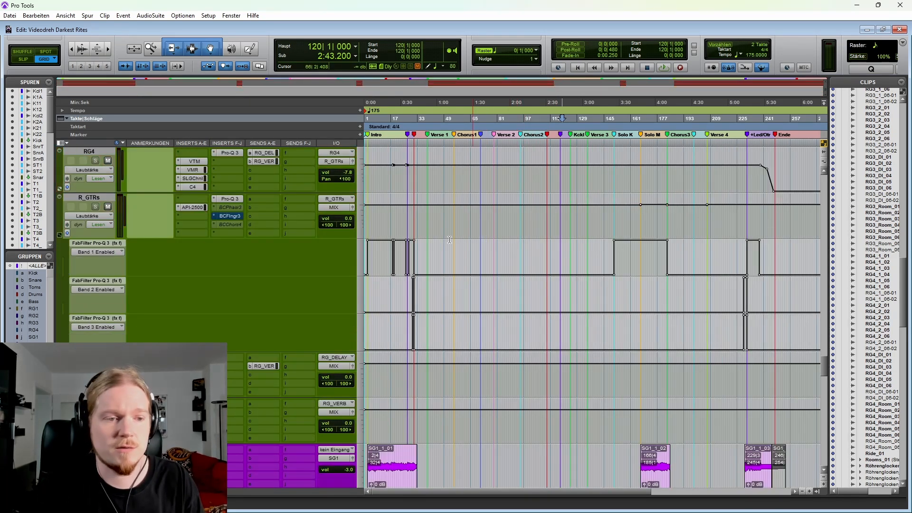
pyautogui.press('r')
pyautogui.scroll(-4, 59, 234)
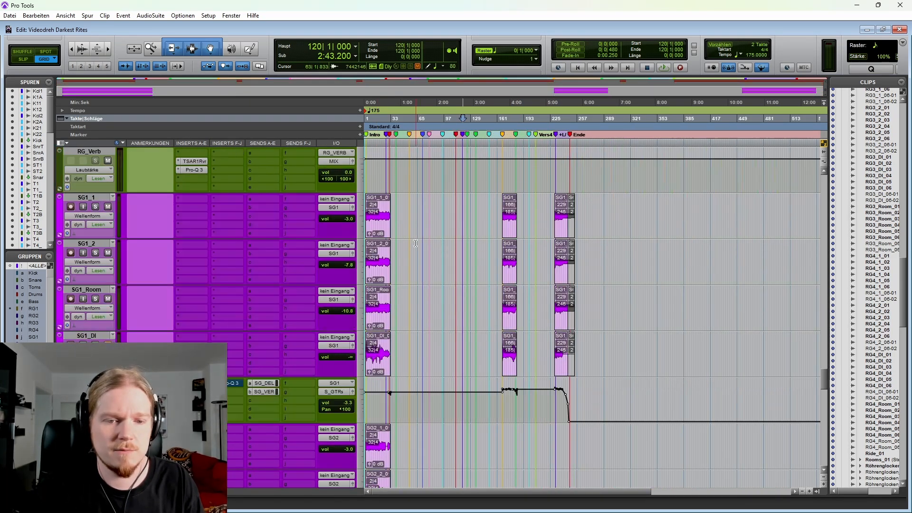
# Step: Highlight the empty stretch of the SG1 tracks from 47|2|000 to before Solo M, then set the cursor at 103|2|000
pyautogui.press('t')
pyautogui.click(442, 206)
pyautogui.press('r')
pyautogui.scroll(1, 450, 255)
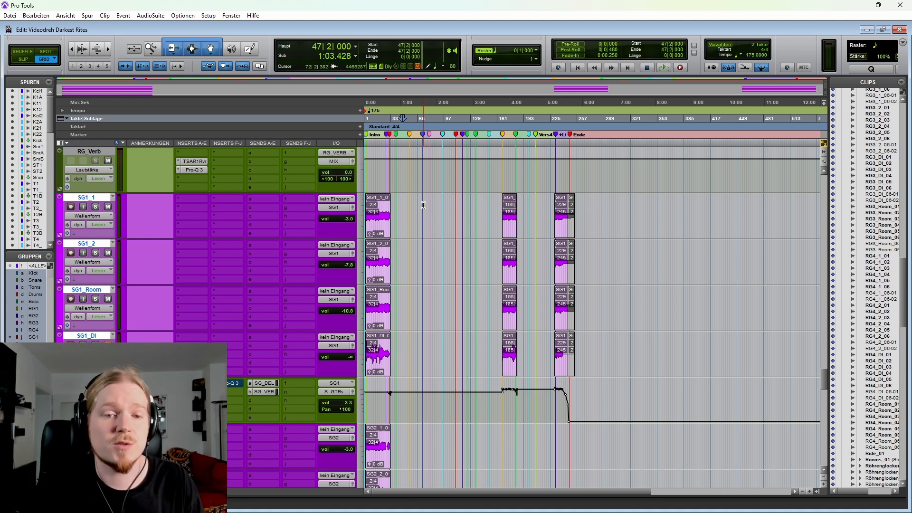
pyautogui.keyDown('shift'); pyautogui.click(485, 202); pyautogui.keyUp('shift')
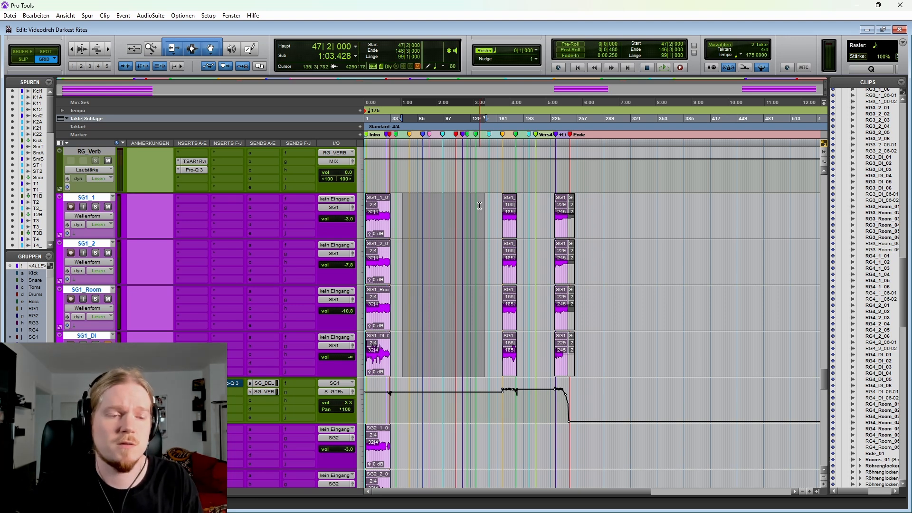
pyautogui.hotkey('ctrl', ']')
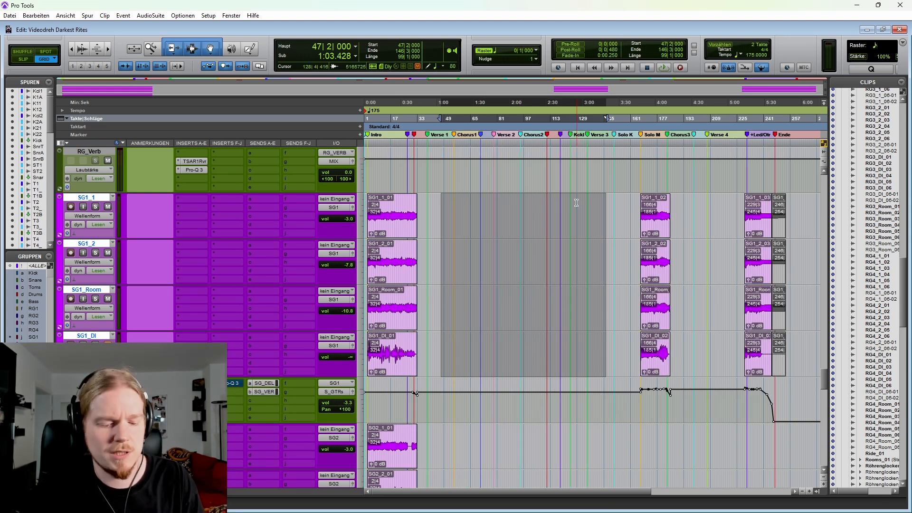
pyautogui.click(534, 201)
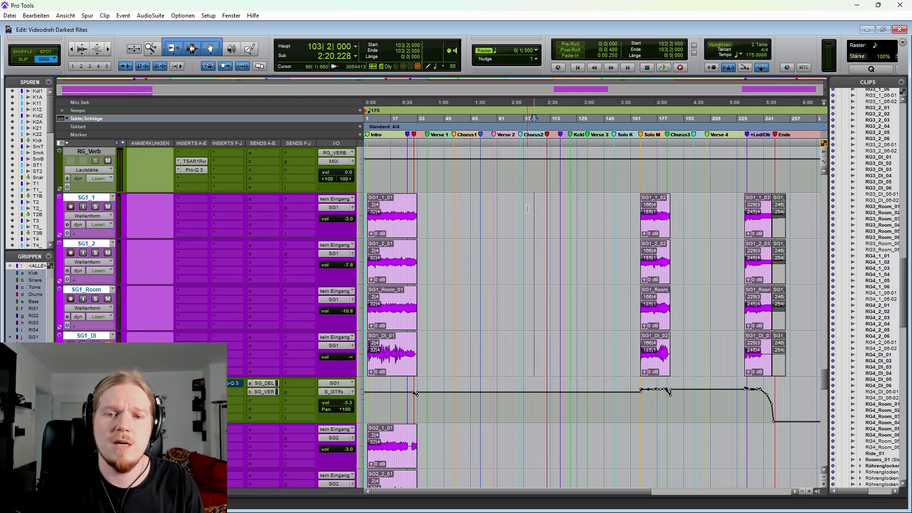
# Step: Highlight the RG2 passages from 30|1|000 to Chorus 1 and from 95|1|000 to 107|2|000, then set the cursor at 69|4|000
pyautogui.scroll(15, 527, 209)
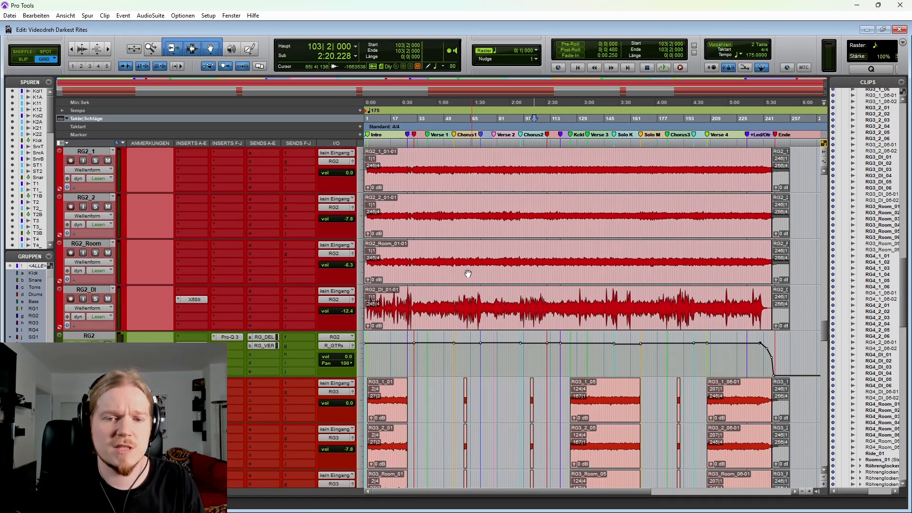
pyautogui.moveTo(413, 275); pyautogui.dragTo(456, 278)
pyautogui.scroll(4, 451, 280)
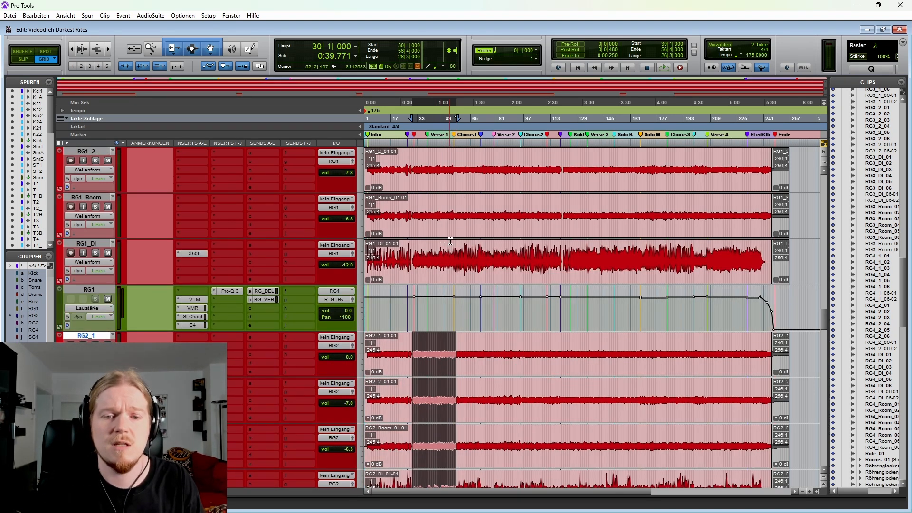
pyautogui.scroll(-2, 470, 243)
pyautogui.moveTo(499, 247); pyautogui.dragTo(541, 247)
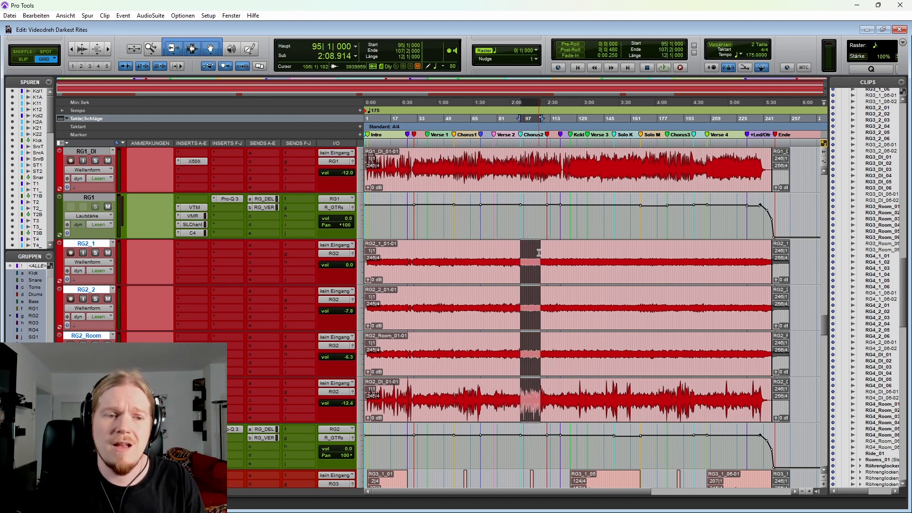
pyautogui.click(479, 249)
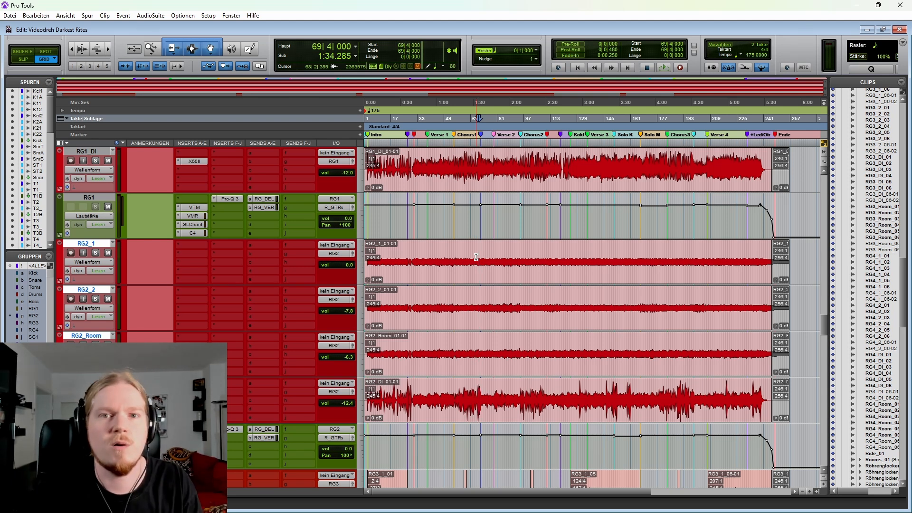
# Step: Set the cursor at 111|4|000 on the SG1 tracks, then move it to the start of their Solo M clips at 166|4|920
pyautogui.scroll(-1, 476, 257)
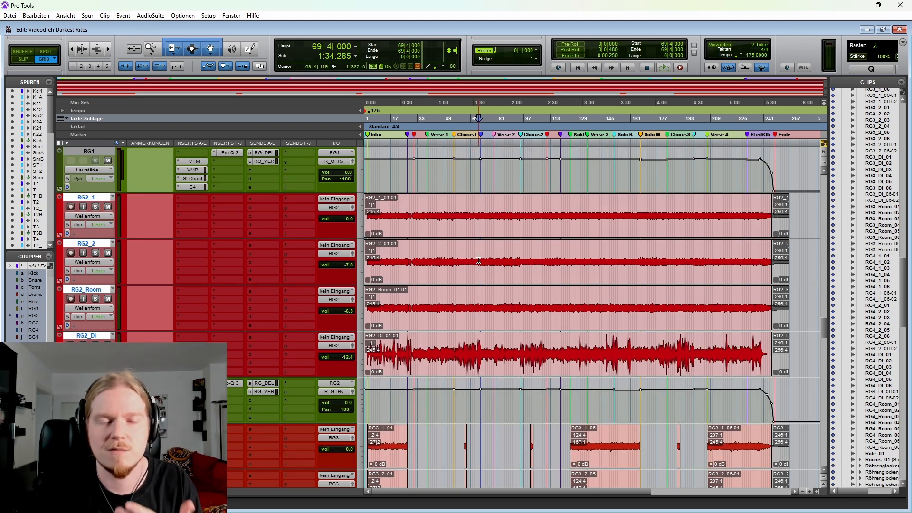
pyautogui.scroll(-16, 479, 261)
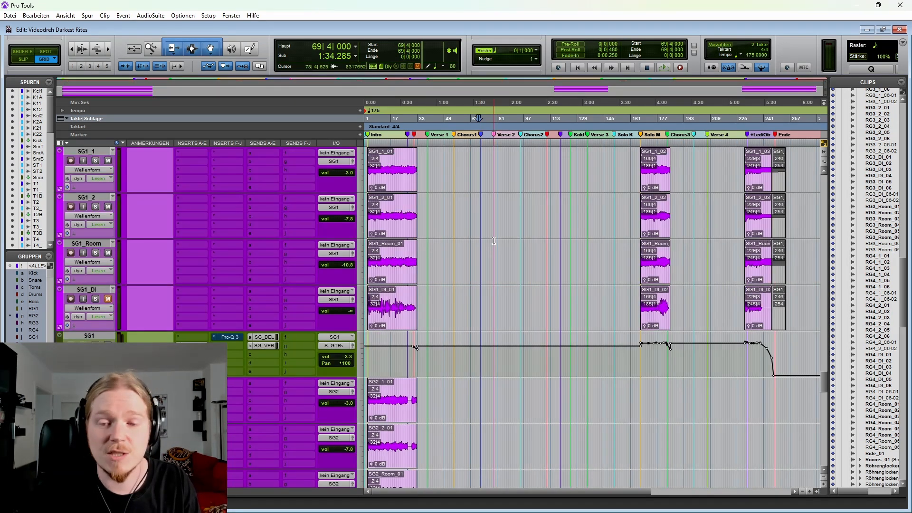
pyautogui.scroll(-1, 494, 241)
pyautogui.scroll(1, 471, 235)
pyautogui.scroll(-2, 451, 255)
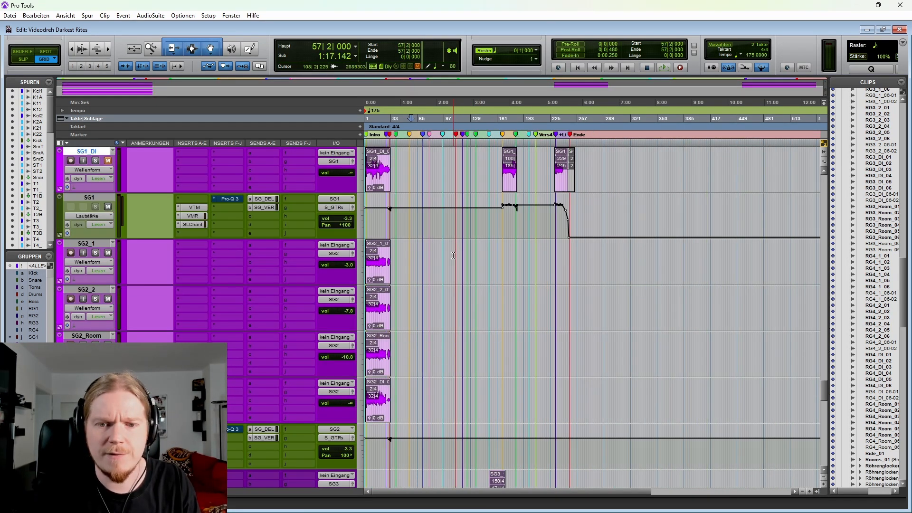
pyautogui.scroll(2, 447, 266)
pyautogui.scroll(2, 447, 270)
pyautogui.click(457, 255)
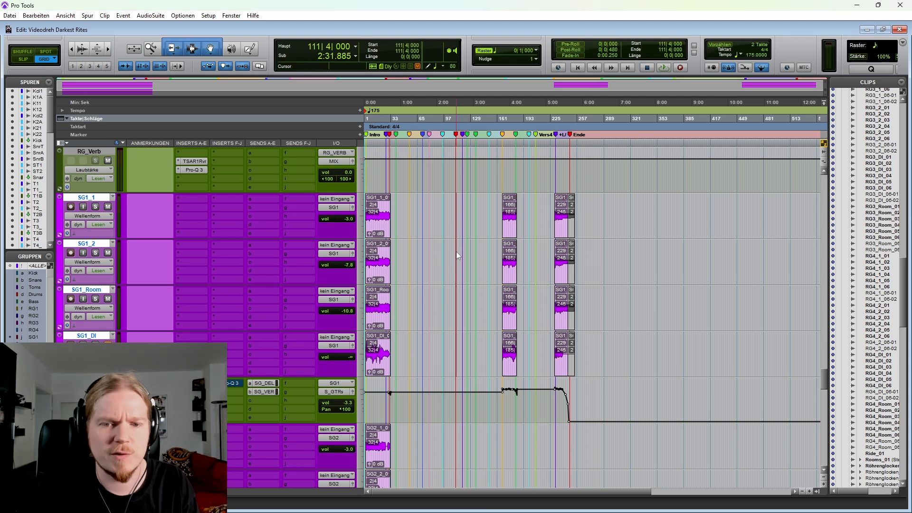
pyautogui.press('Tab')
pyautogui.press('t')
pyautogui.press('t')
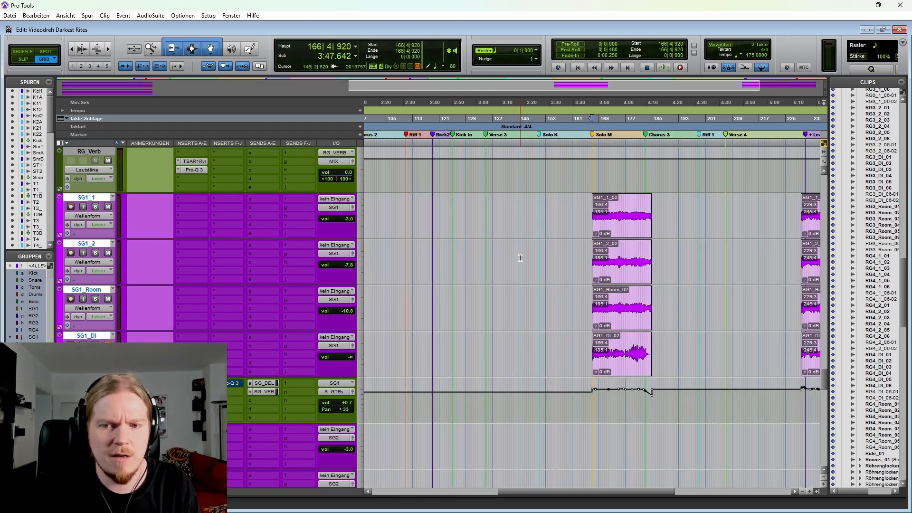
# Step: Move the cursor to the SG3 clip start at 150|4|783 in Solo K and compare it with the SG1 clips in Solo M
pyautogui.hscroll(3, 492, 257)
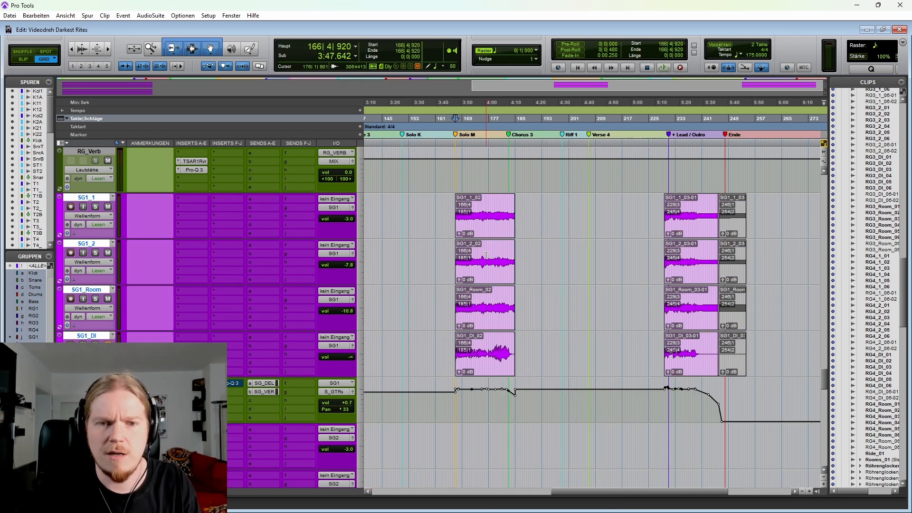
pyautogui.scroll(-2, 455, 247)
pyautogui.hscroll(-2, 525, 244)
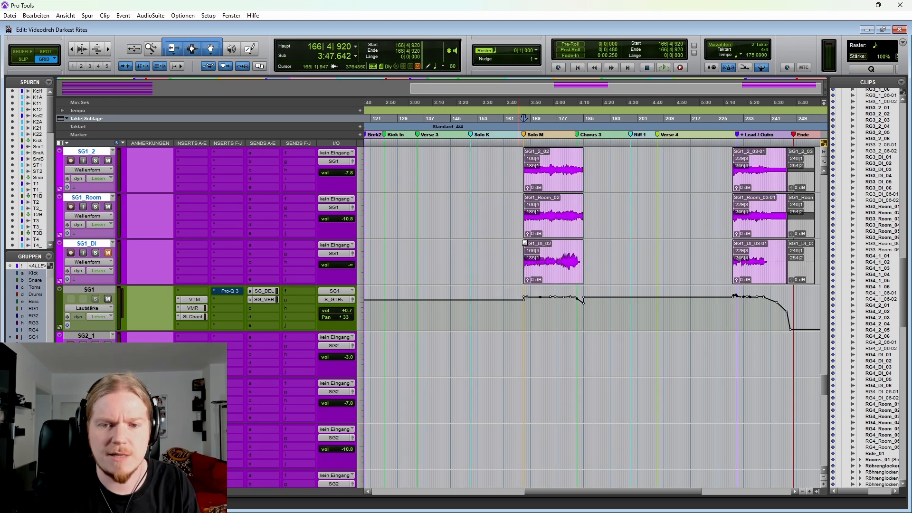
pyautogui.scroll(-6, 530, 231)
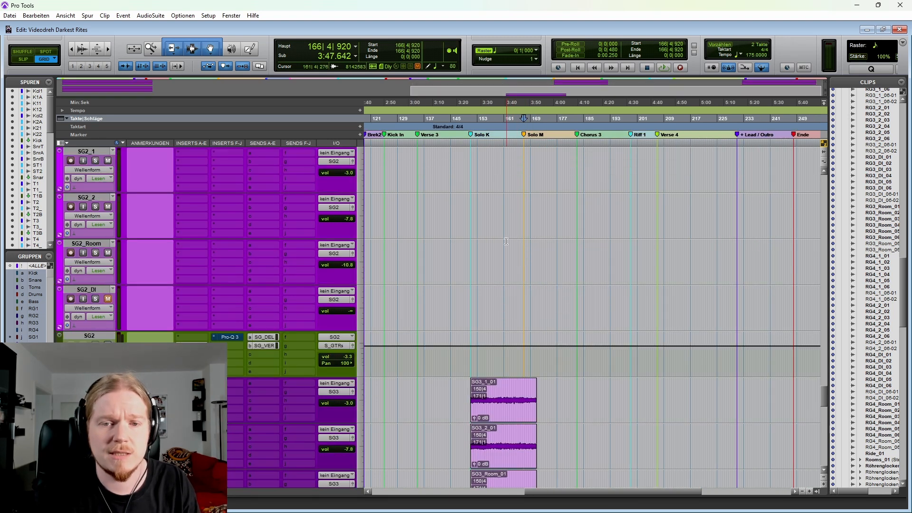
pyautogui.click(459, 294)
pyautogui.press('Tab')
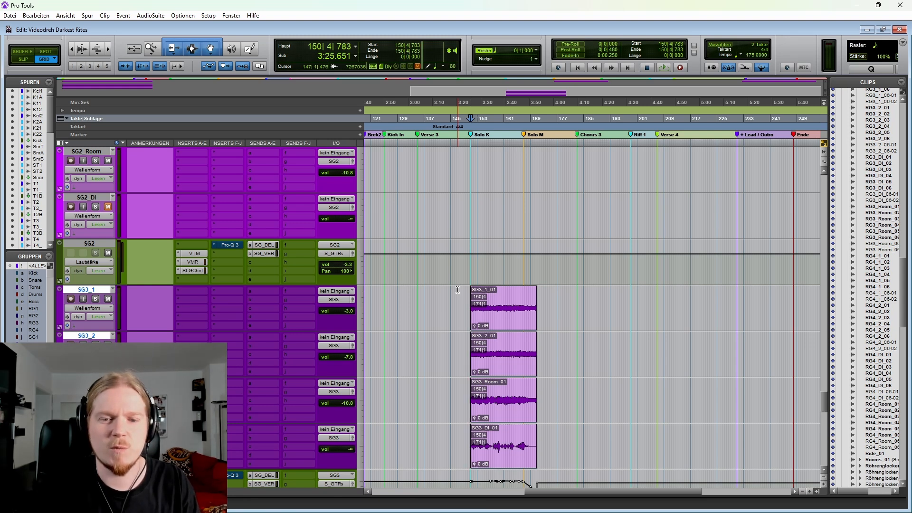
pyautogui.scroll(5, 472, 294)
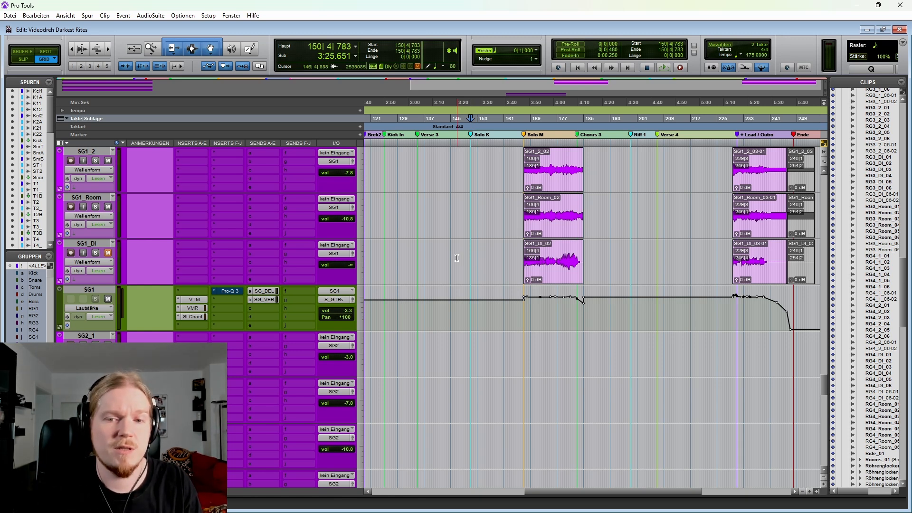
pyautogui.scroll(2, 457, 266)
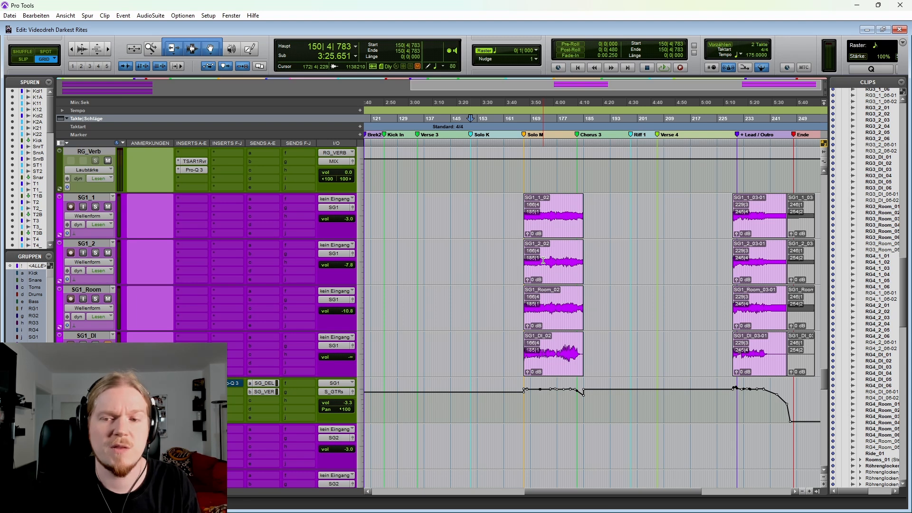
pyautogui.scroll(-8, 511, 267)
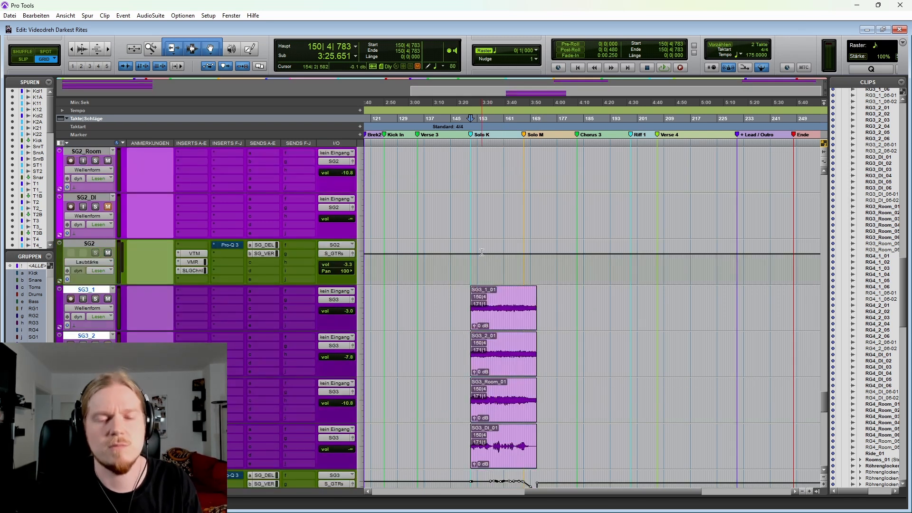
# Step: Play the song from 149|1|000 through the SG3 solo and the SG1 solo up to the start of Chorus 3
pyautogui.click(460, 302)
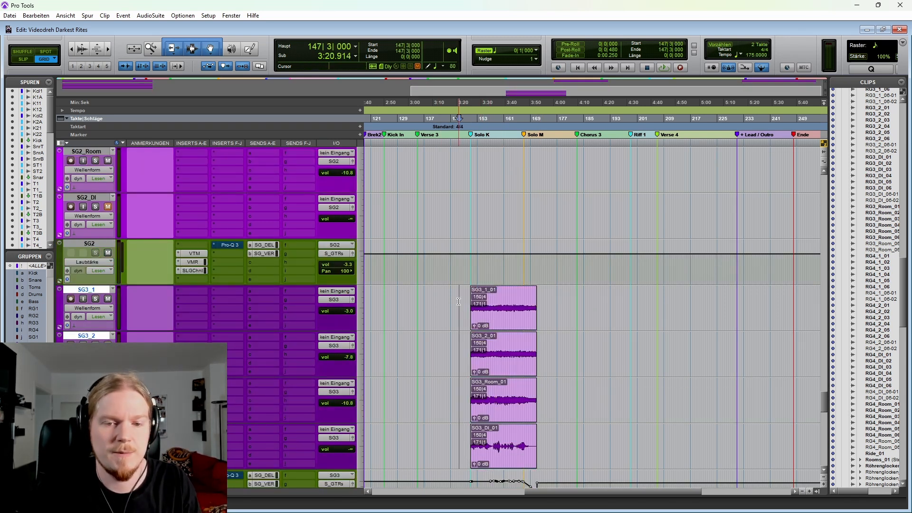
pyautogui.press('Tab')
pyautogui.click(464, 301)
pyautogui.press('t')
pyautogui.press('t')
pyautogui.press('space')
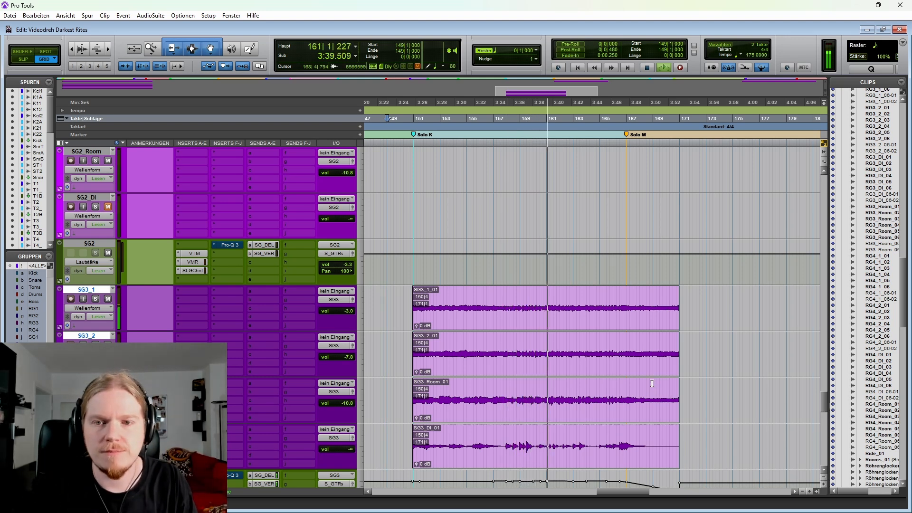
pyautogui.hscroll(1, 594, 375)
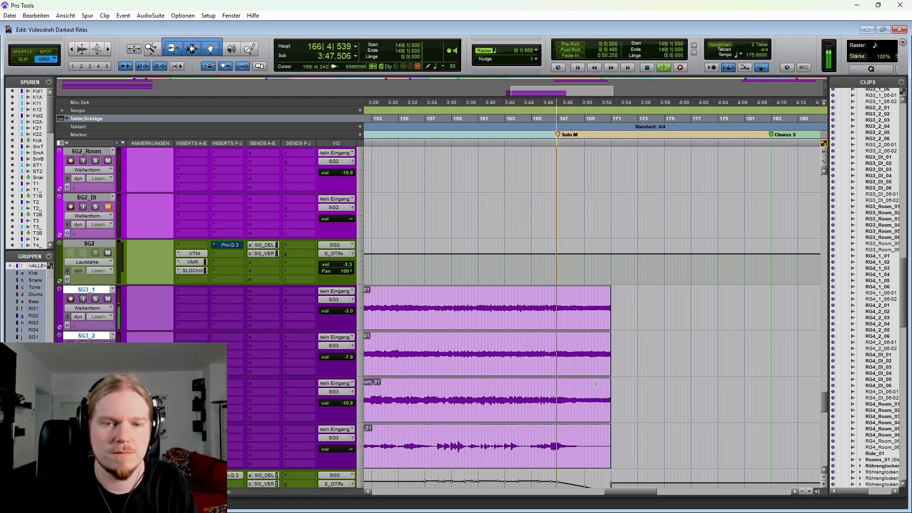
pyautogui.scroll(5, 596, 384)
pyautogui.scroll(-1, 568, 389)
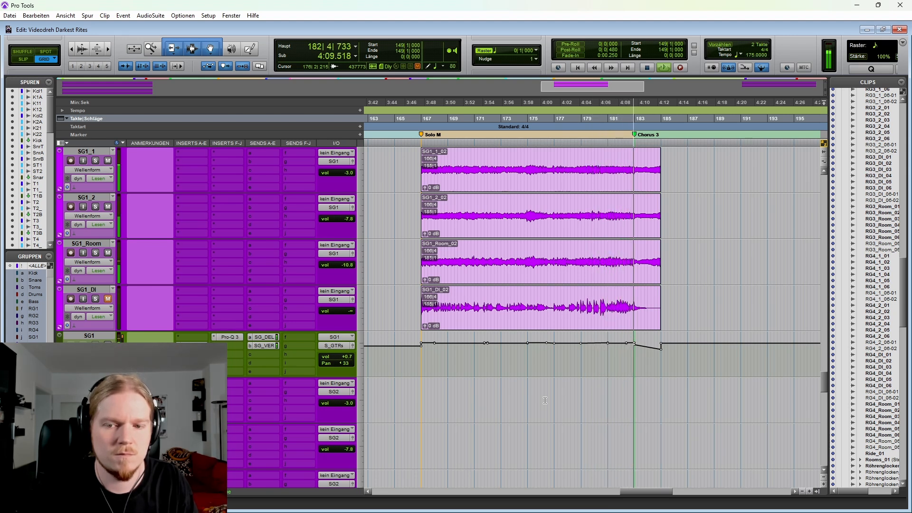
pyautogui.press('space')
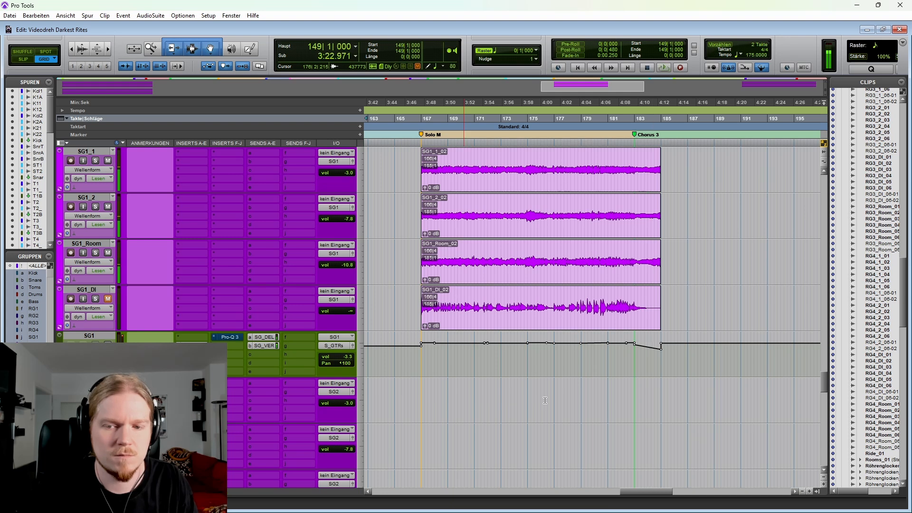
# Step: Highlight the SG1 solo from 169|4|000 to the start of Chorus 3, then set the cursor at 176|2|000
pyautogui.hscroll(-3, 529, 393)
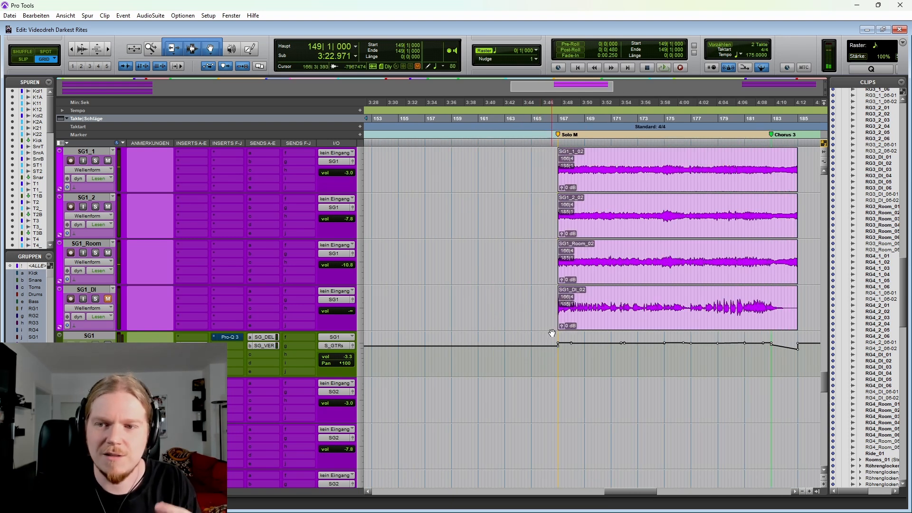
pyautogui.hscroll(2, 542, 293)
pyautogui.scroll(-1, 504, 285)
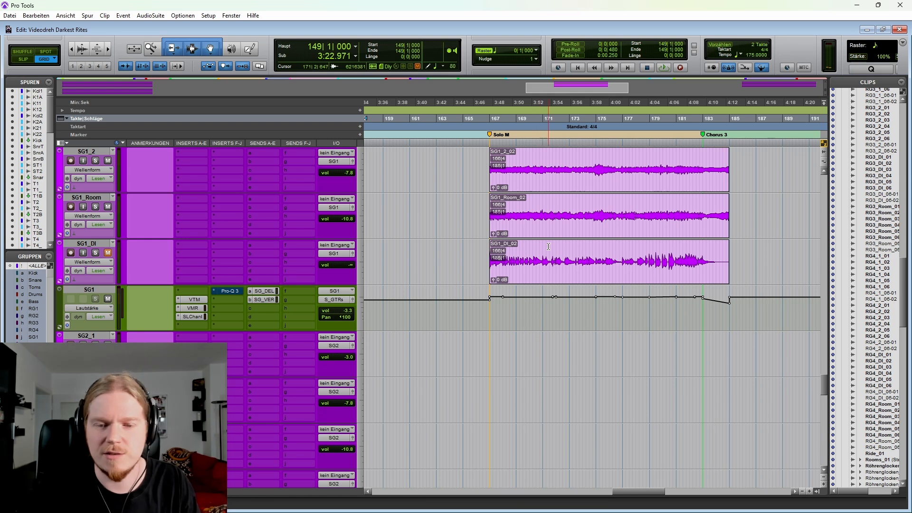
pyautogui.hscroll(2, 564, 250)
pyautogui.moveTo(462, 246); pyautogui.dragTo(635, 247)
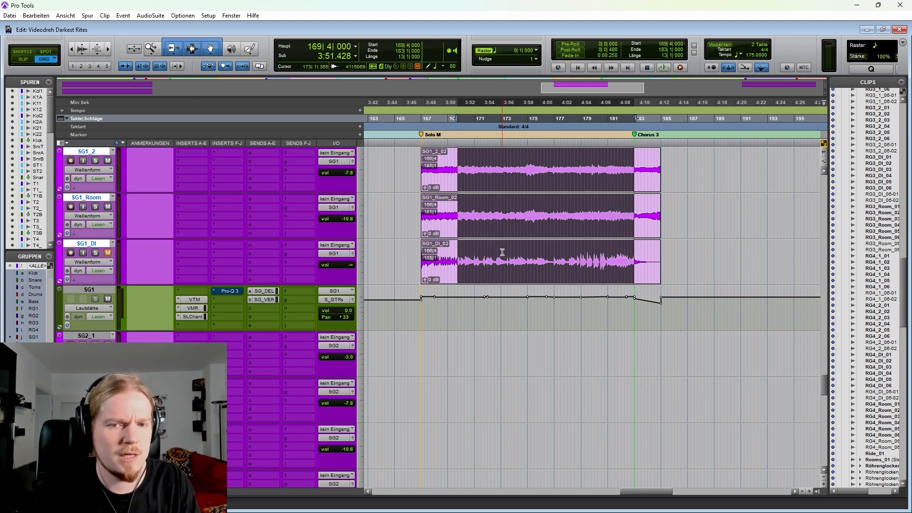
pyautogui.click(545, 251)
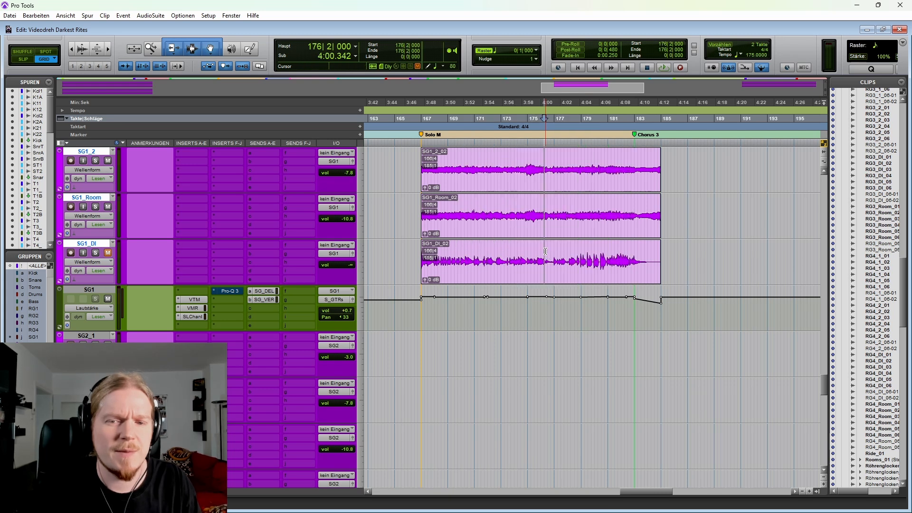
# Step: Solo the SG1 tracks and play their Solo M passage from 176|4|947
pyautogui.scroll(1, 545, 267)
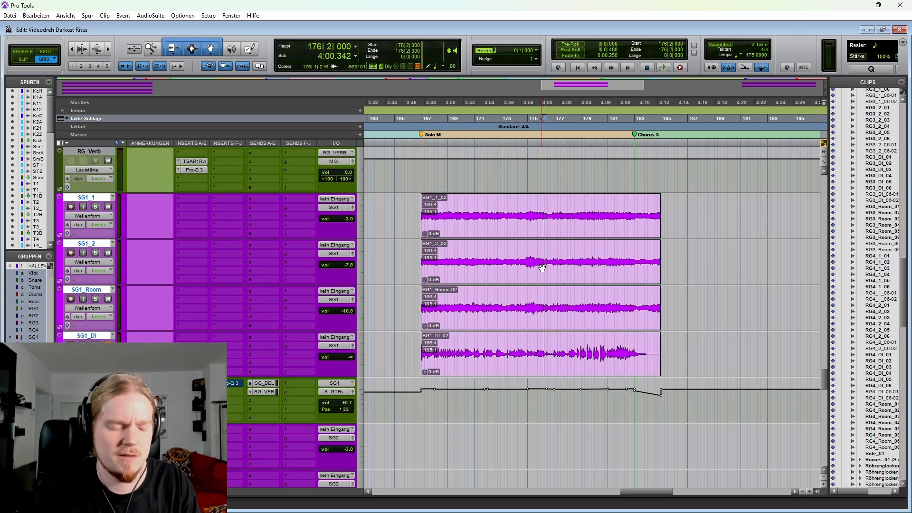
pyautogui.press('t')
pyautogui.press('t')
pyautogui.scroll(-2, 570, 287)
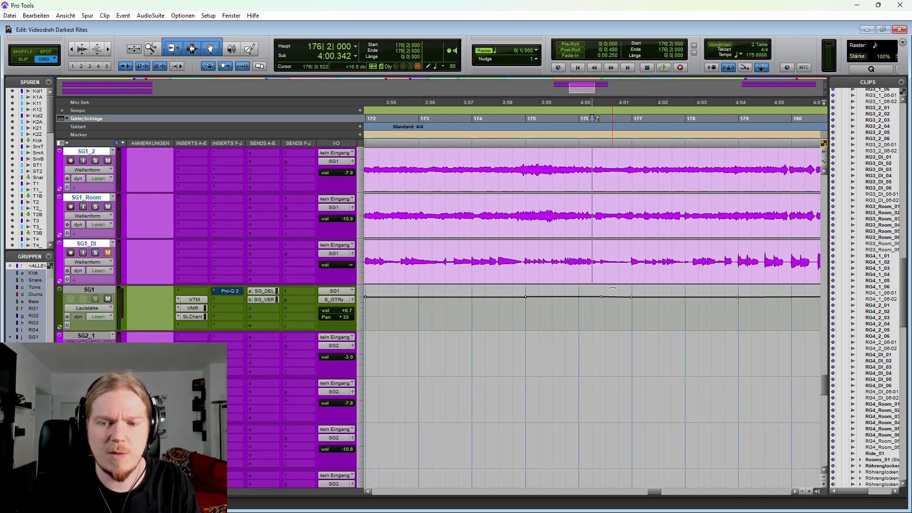
pyautogui.press('space')
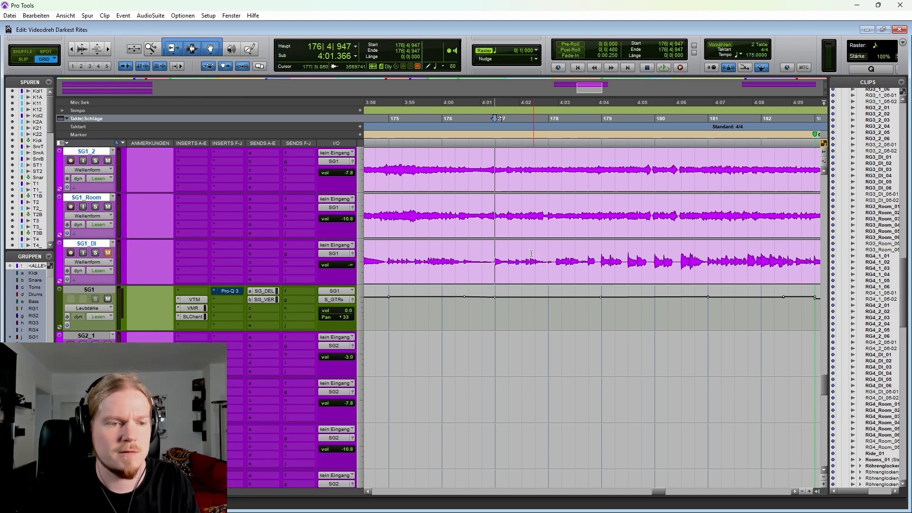
pyautogui.hotkey('shift', 's')
pyautogui.press('space')
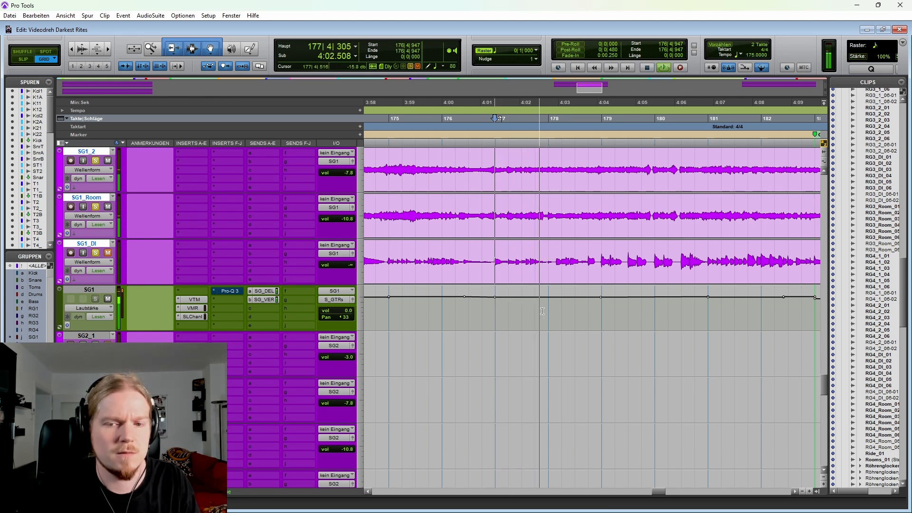
pyautogui.press('space')
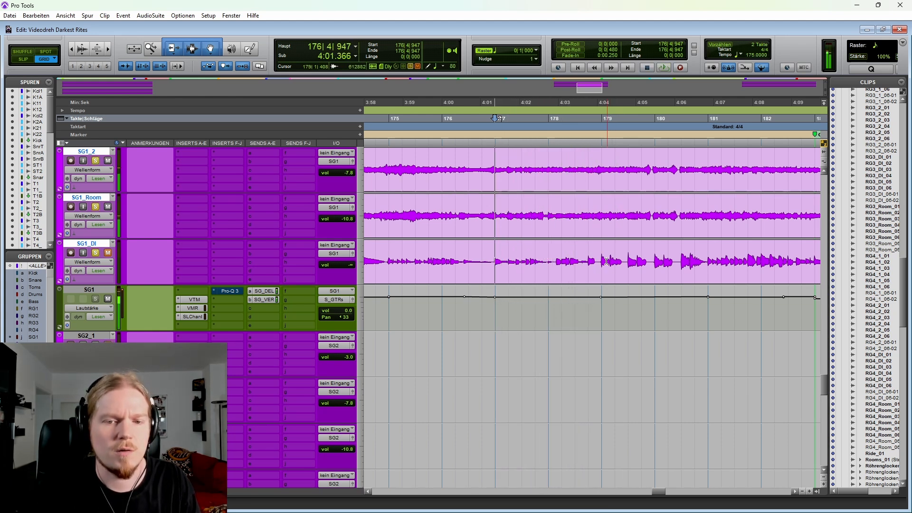
# Step: Play the SG1 solo from 174|4|959, including with the SG1 tracks soloed, then switch their solo off
pyautogui.click(388, 250)
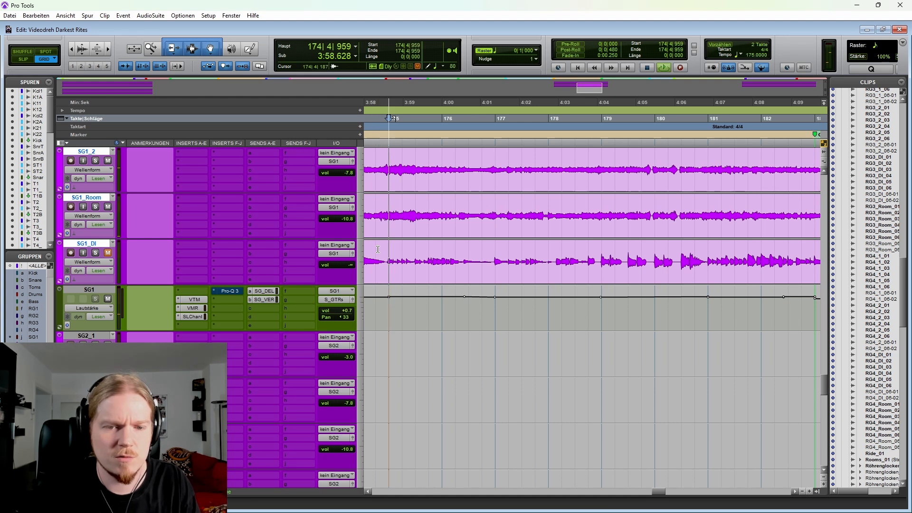
pyautogui.press('space')
pyautogui.press('space')
pyautogui.press('space')
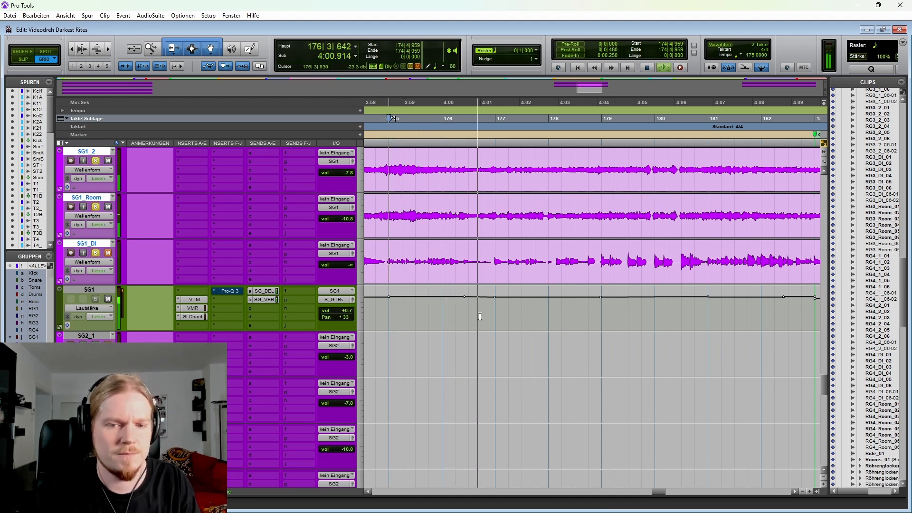
pyautogui.press('space')
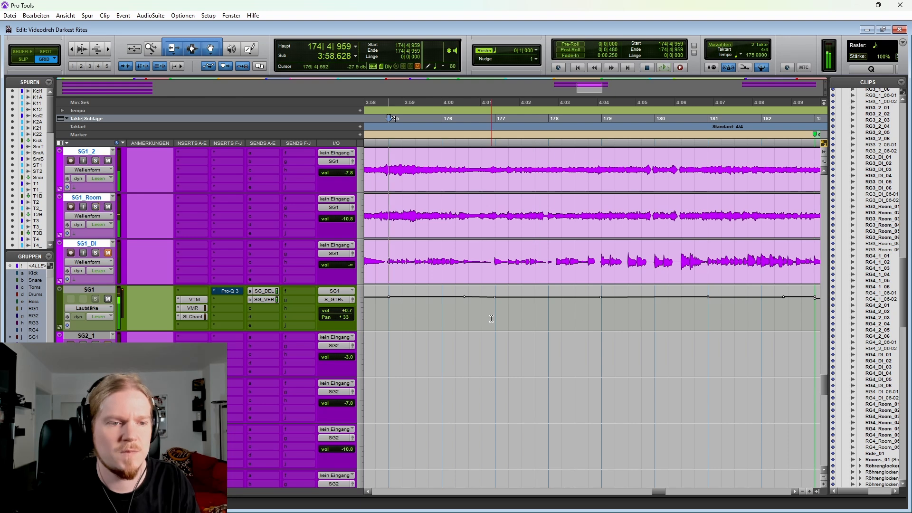
pyautogui.hotkey('shift', 's')
pyautogui.press('r')
pyautogui.press('r')
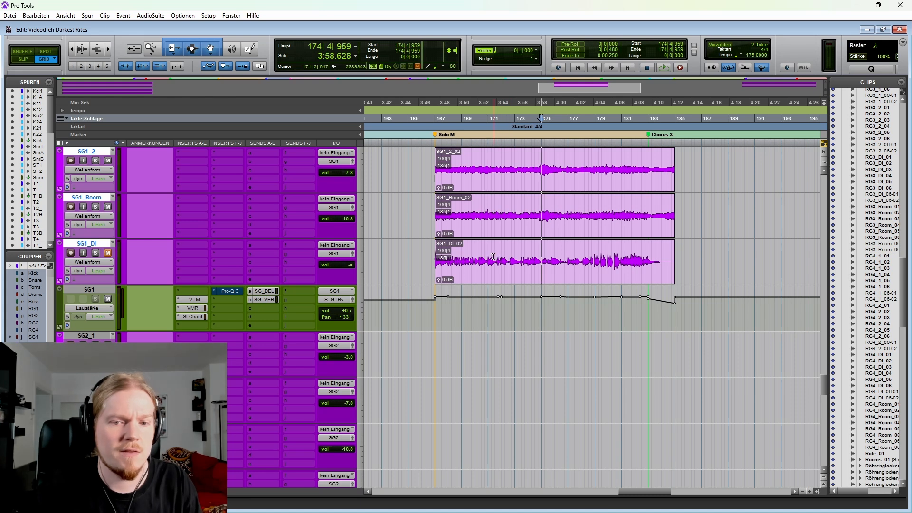
# Step: Set the cursor at the SG3 clip start at 150|4|783 and examine the handover from Solo K to the SG1 Solo M clips
pyautogui.scroll(-6, 523, 275)
pyautogui.hscroll(-5, 518, 285)
pyautogui.hscroll(-3, 513, 296)
pyautogui.scroll(-1, 475, 285)
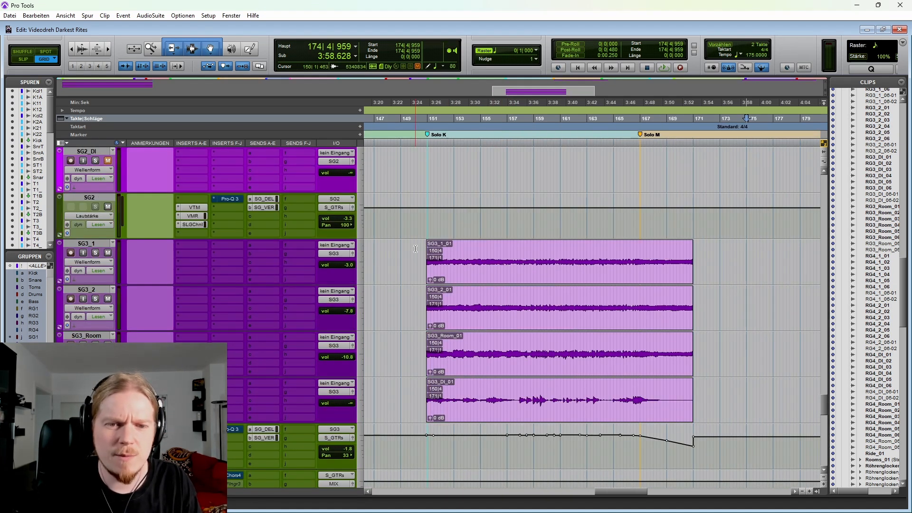
pyautogui.click(412, 250)
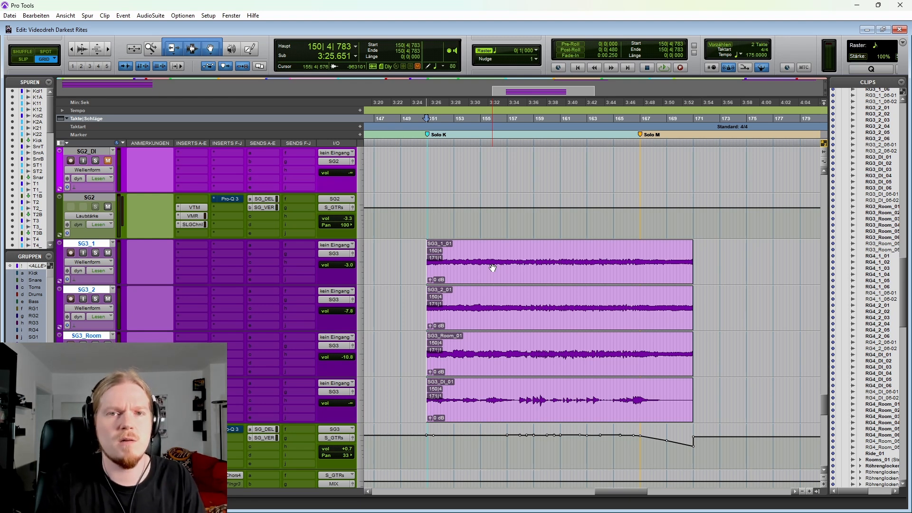
pyautogui.scroll(7, 492, 268)
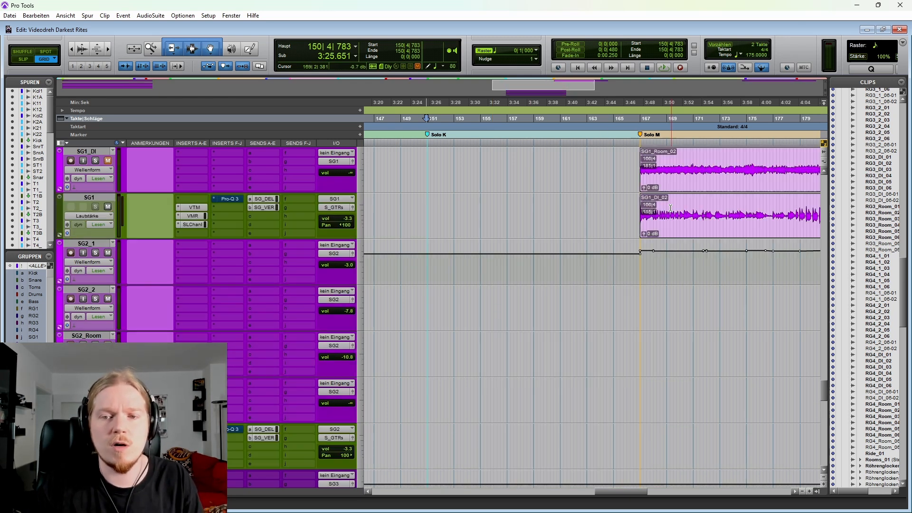
pyautogui.hscroll(4, 605, 226)
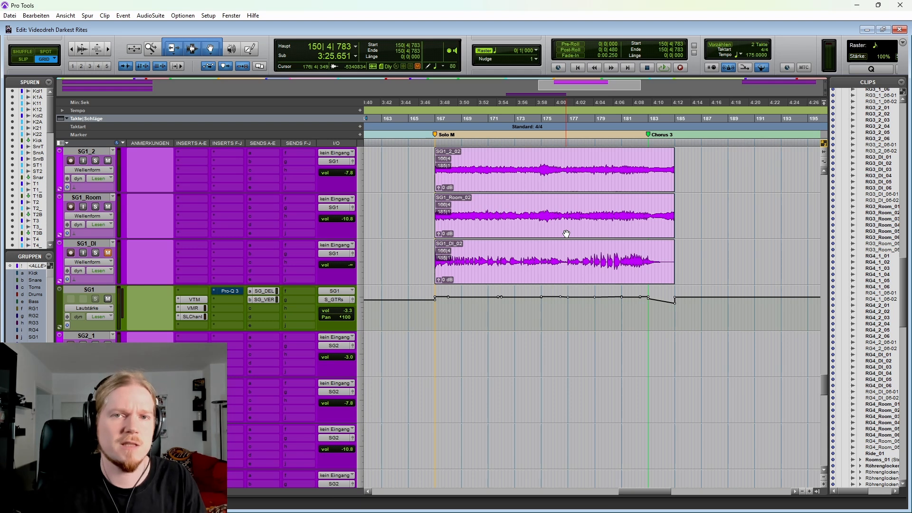
pyautogui.hscroll(-4, 591, 236)
pyautogui.scroll(-2, 574, 234)
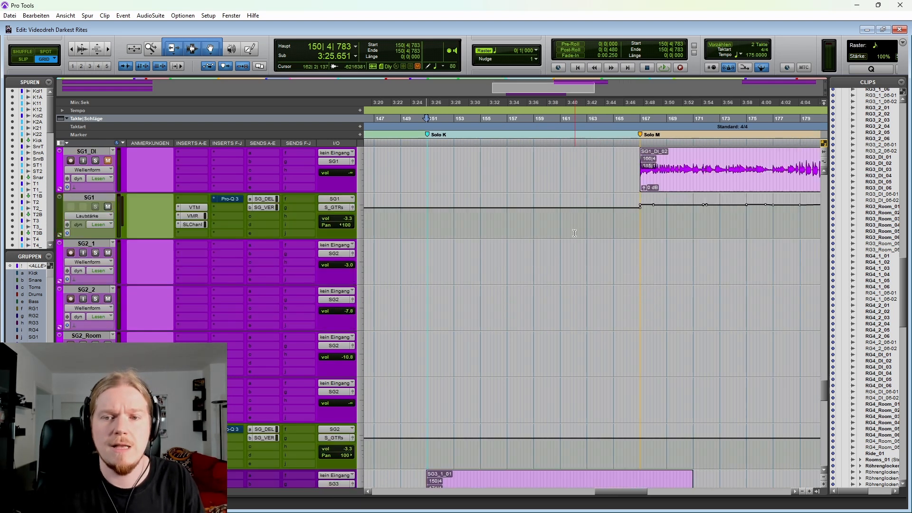
# Step: Highlight the closing part of the SG3 solo from 166|1|000, then set the cursor at the SG3 clip start at 150|4|783
pyautogui.scroll(-3, 575, 233)
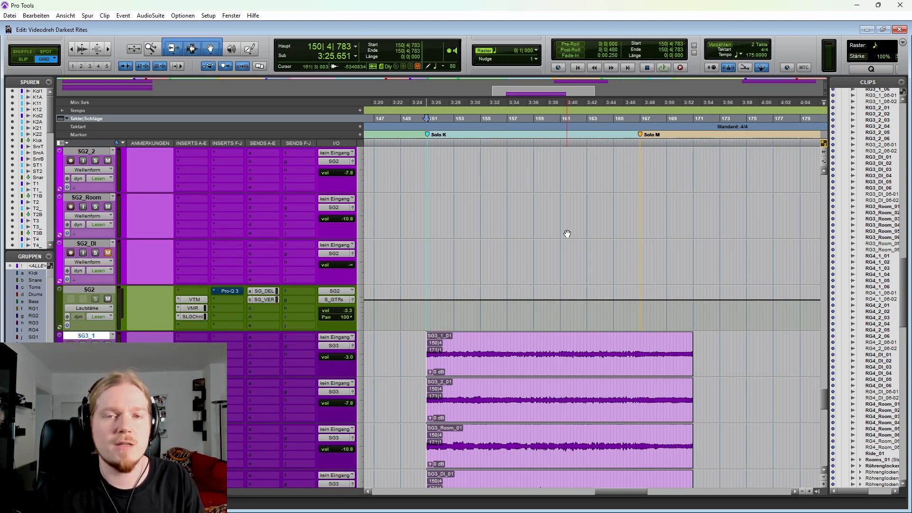
pyautogui.scroll(-2, 495, 248)
pyautogui.moveTo(630, 251); pyautogui.dragTo(725, 249)
pyautogui.scroll(8, 671, 216)
pyautogui.scroll(-9, 482, 274)
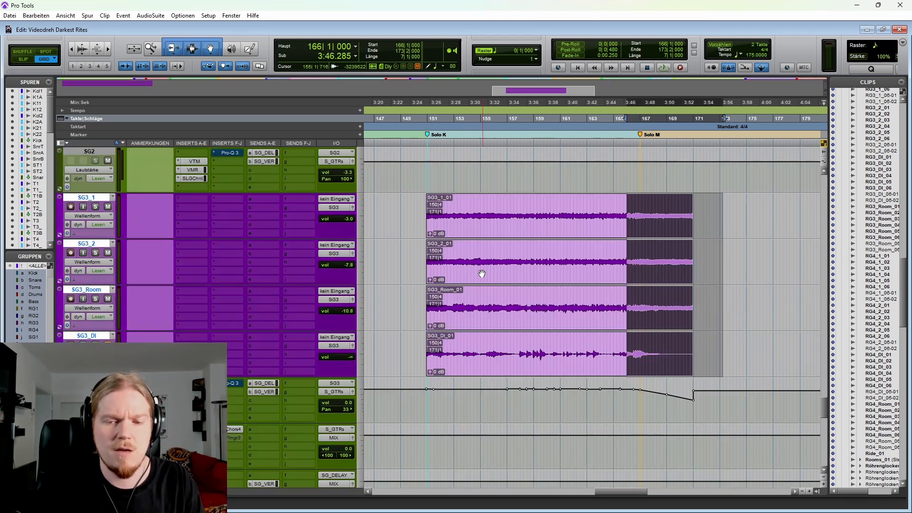
pyautogui.click(408, 213)
pyautogui.press('Tab')
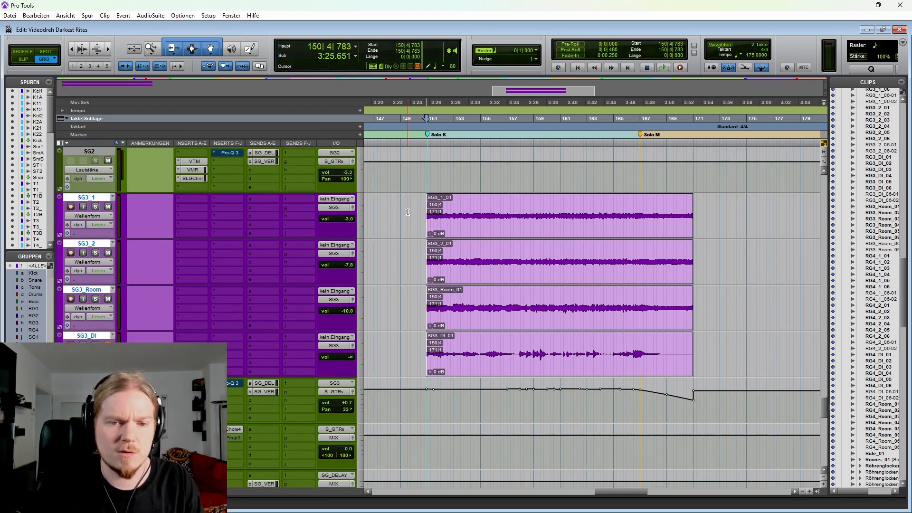
# Step: Play the SG3 solo from 159|4|000, then from 160|1|003
pyautogui.click(549, 342)
pyautogui.hotkey('ctrl', ']')
pyautogui.hotkey('ctrl', ']')
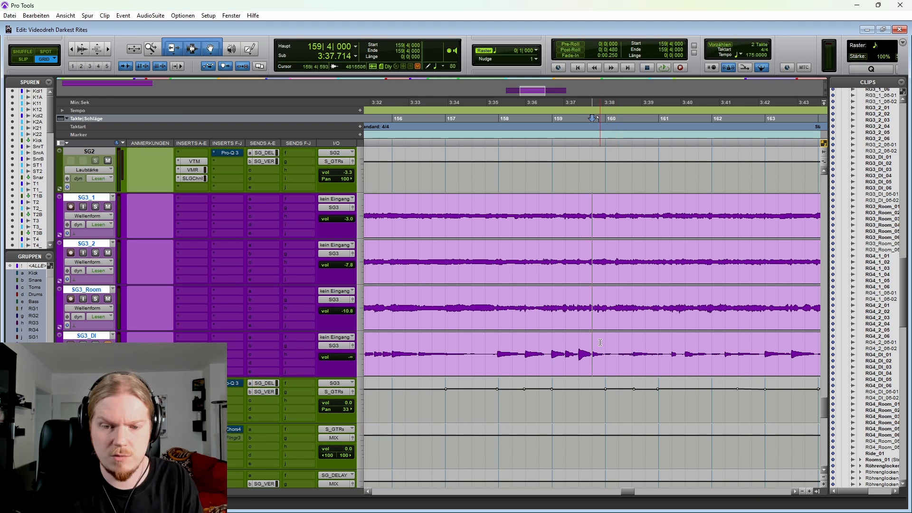
pyautogui.press('space')
pyautogui.press('space')
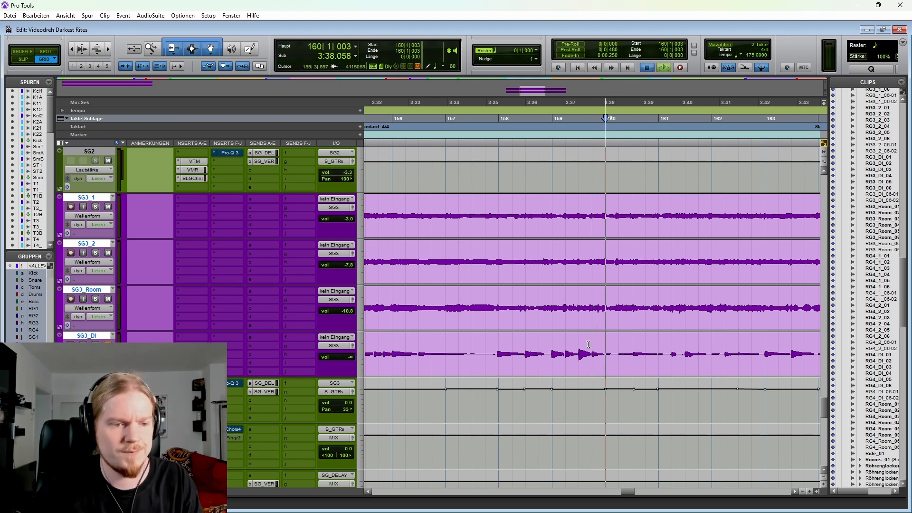
pyautogui.hotkey('ctrl', '[')
pyautogui.press('space')
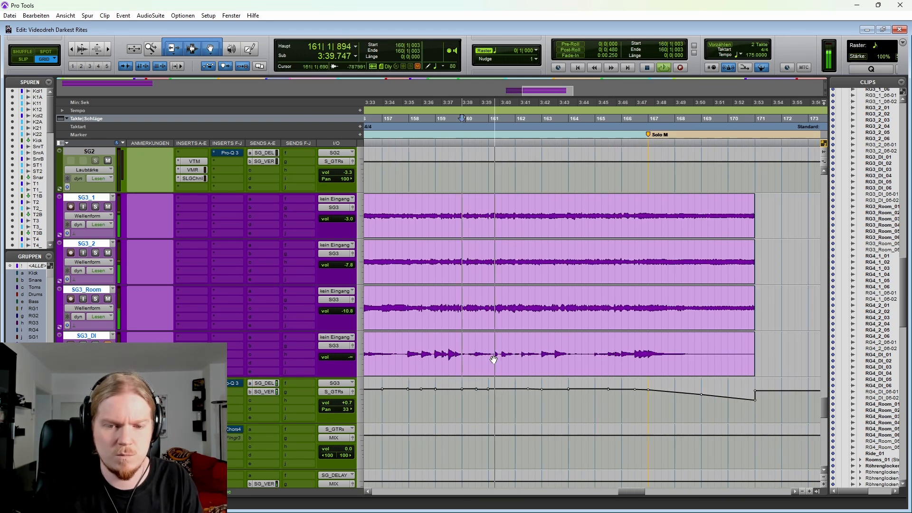
# Step: Set the cursor at 160|4|906 and play the SG3 passage, including with the SG3 tracks soloed
pyautogui.press('space')
pyautogui.click(487, 343)
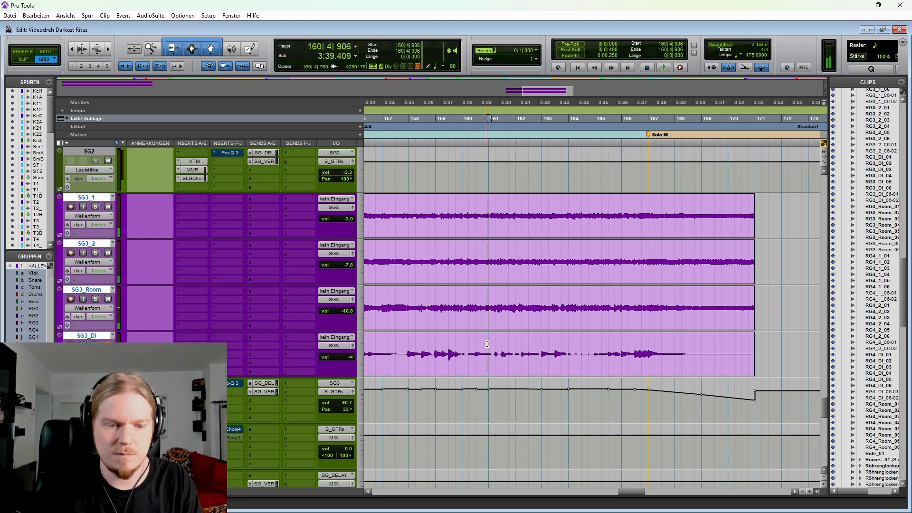
pyautogui.press('space')
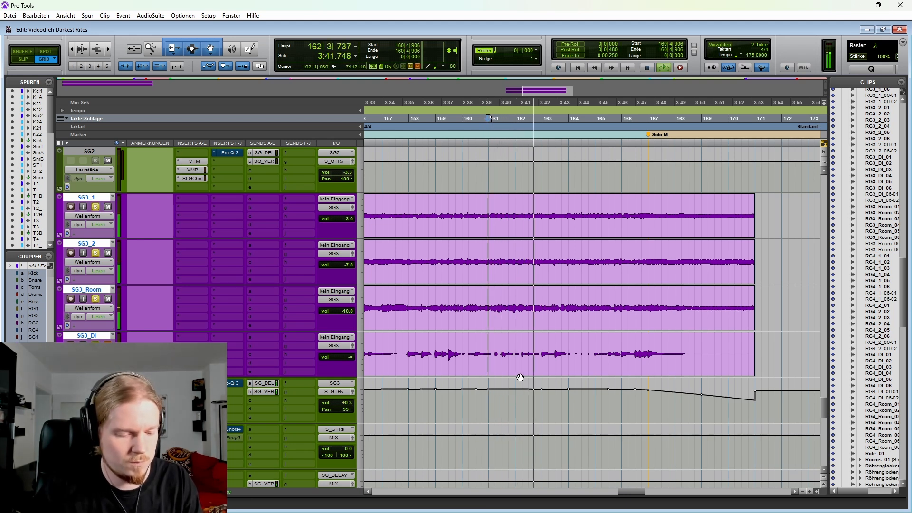
pyautogui.press('space')
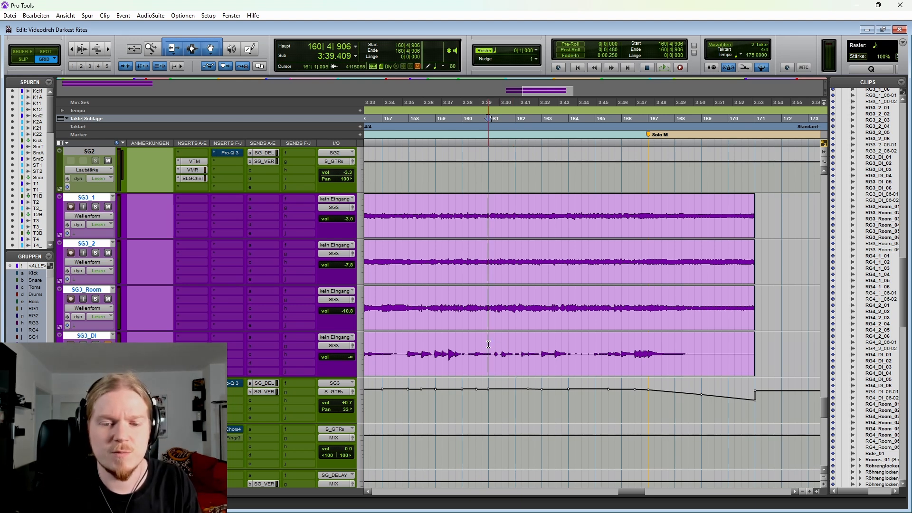
# Step: Compare the SG3 clips in Solo K with the SG1 clips starting at Solo M
pyautogui.scroll(7, 570, 352)
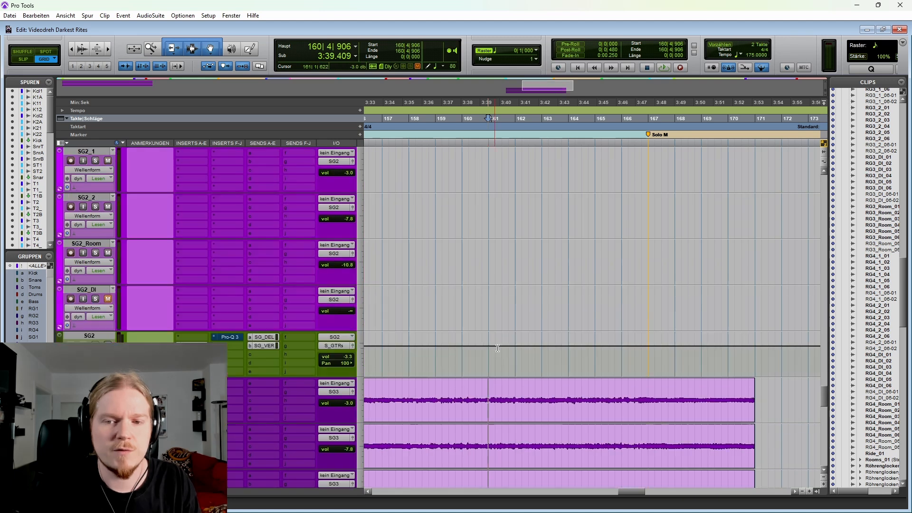
pyautogui.scroll(-1, 593, 357)
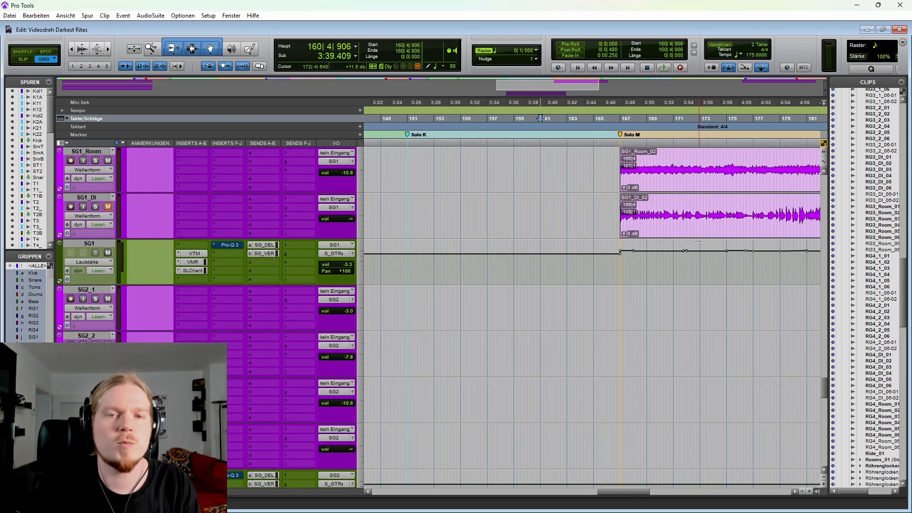
pyautogui.scroll(-7, 631, 266)
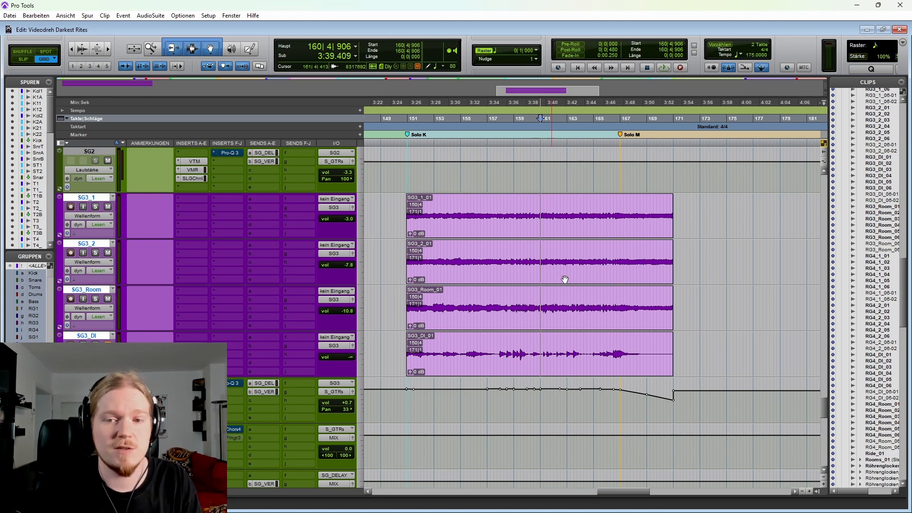
pyautogui.scroll(9, 600, 277)
pyautogui.scroll(-9, 632, 220)
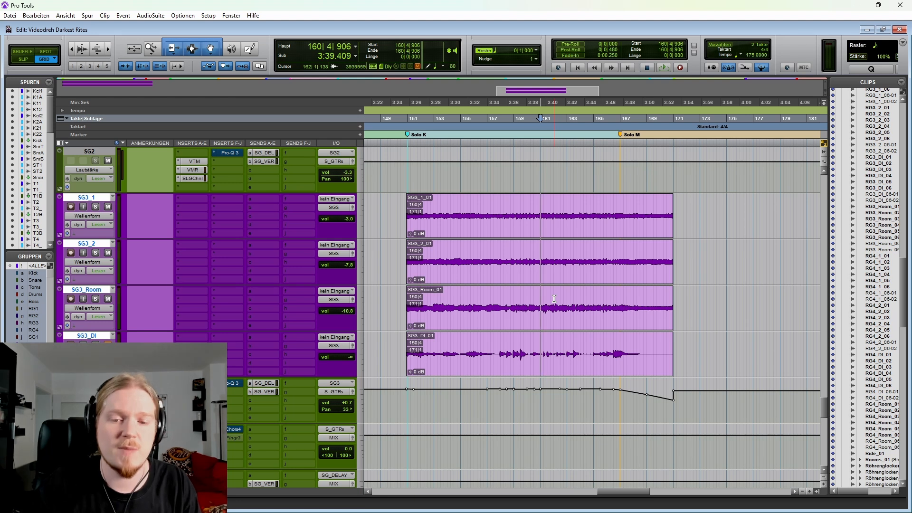
# Step: Solo the SG3 tracks and play their Solo K passage from 159|3|000
pyautogui.click(522, 300)
pyautogui.hotkey('shift', 's')
pyautogui.press('t')
pyautogui.press('t')
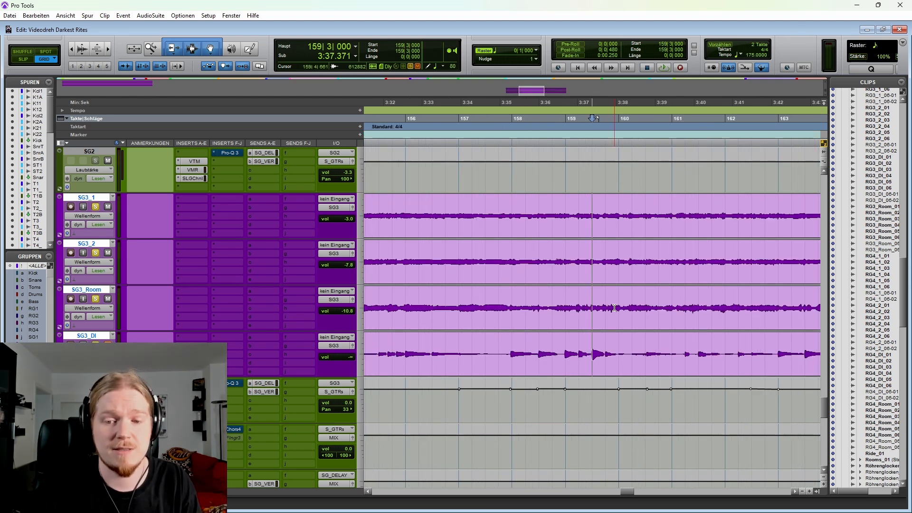
pyautogui.press('space')
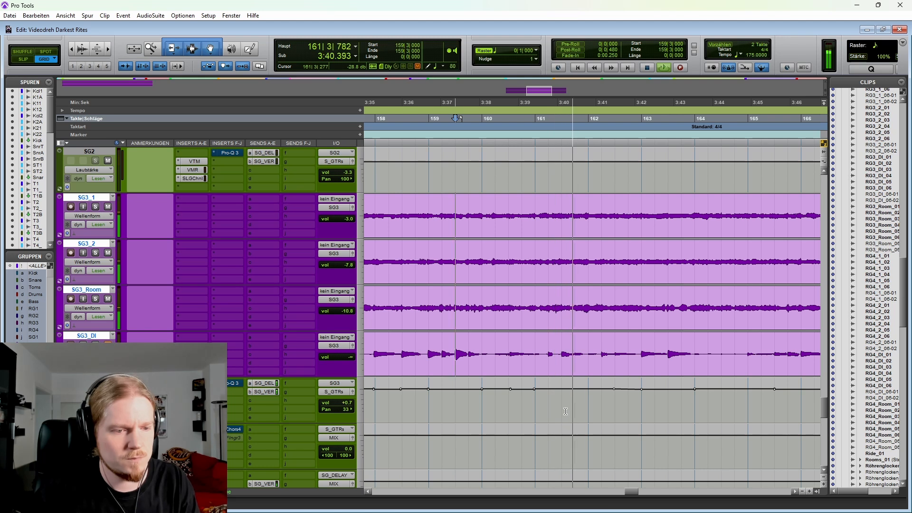
pyautogui.press('r')
pyautogui.press('r')
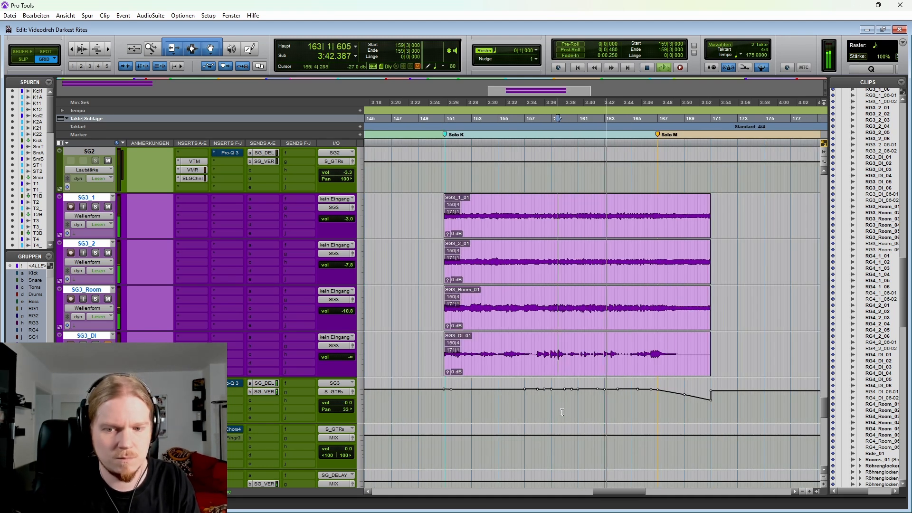
pyautogui.press('space')
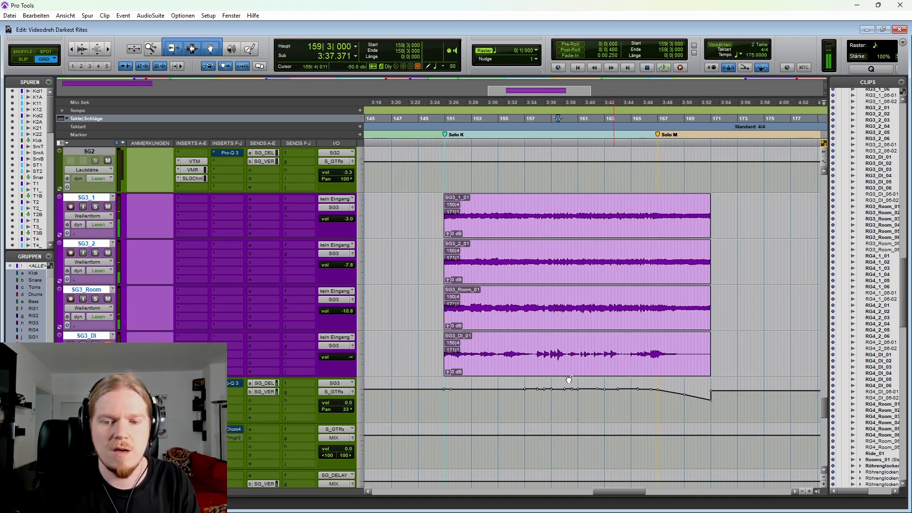
# Step: Highlight the SG3 passage from 162|4|000 to 164|4|000 across all four SG3 tracks
pyautogui.moveTo(533, 341); pyautogui.dragTo(558, 342)
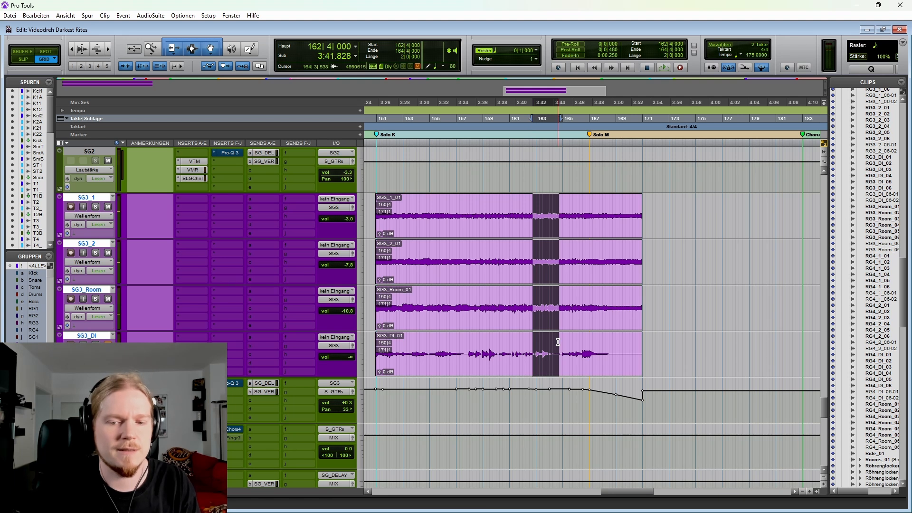
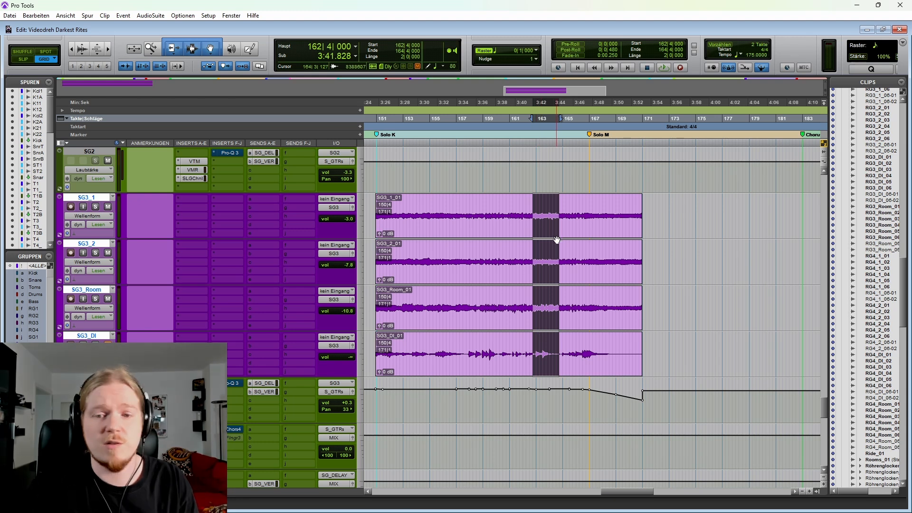
# Step: Set the cursor on the SG3 tracks at 165|4|778, just before Solo M
pyautogui.hscroll(2, 515, 218)
pyautogui.scroll(2, 529, 260)
pyautogui.click(509, 296)
pyautogui.press('t')
pyautogui.press('t')
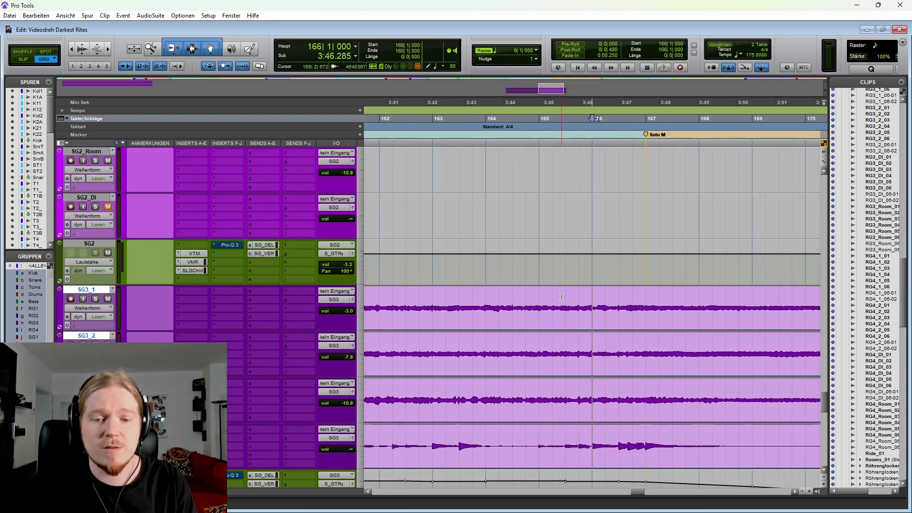
pyautogui.hscroll(2, 557, 298)
pyautogui.click(454, 302)
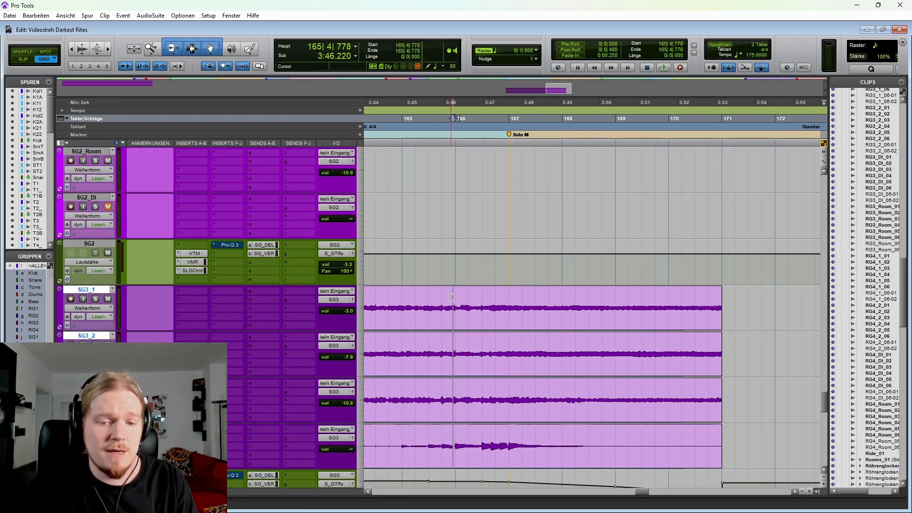
# Step: Display the Pro-Q 3 bypass automation on the SG3 bus and open that equalizer
pyautogui.scroll(5, 583, 334)
pyautogui.scroll(-6, 583, 334)
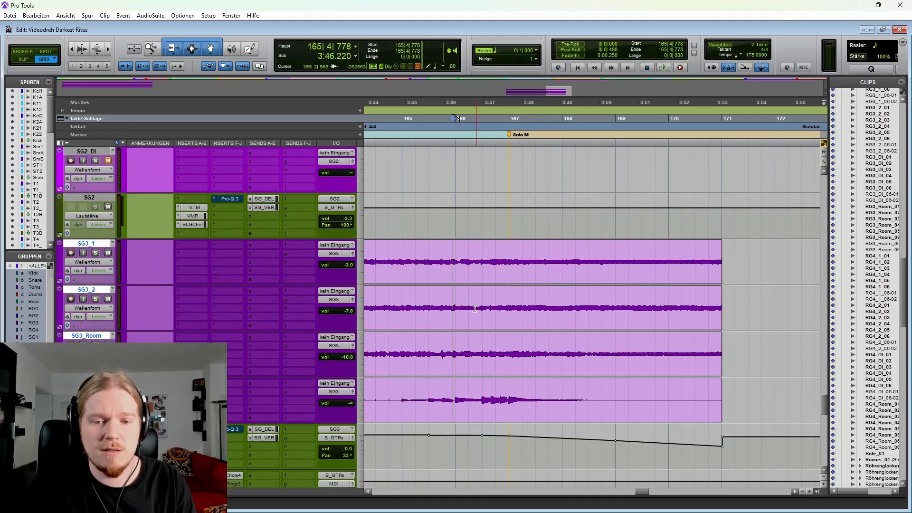
pyautogui.scroll(-2, 665, 359)
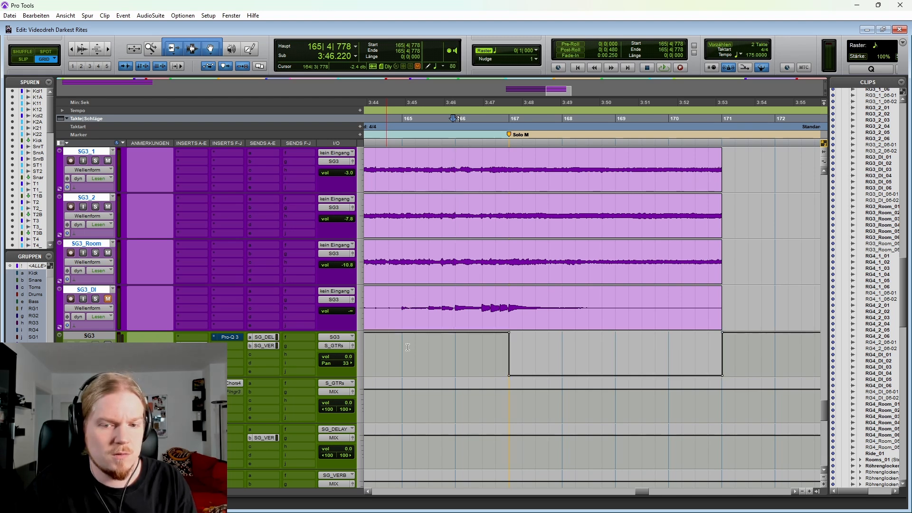
pyautogui.click(227, 338)
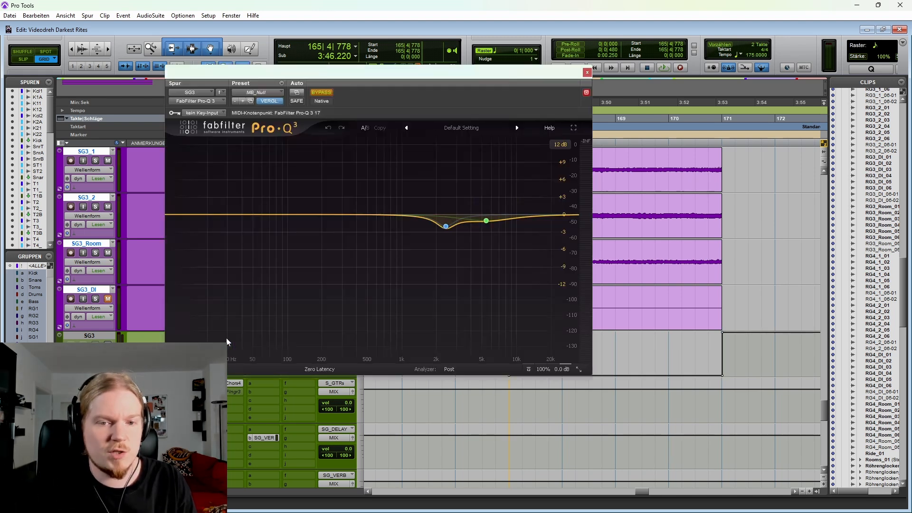
# Step: Play from 165|4|000 into Solo M with the SG3 bus's Pro-Q 3 on screen, and close the equalizer
pyautogui.hscroll(-3, 722, 361)
pyautogui.click(653, 353)
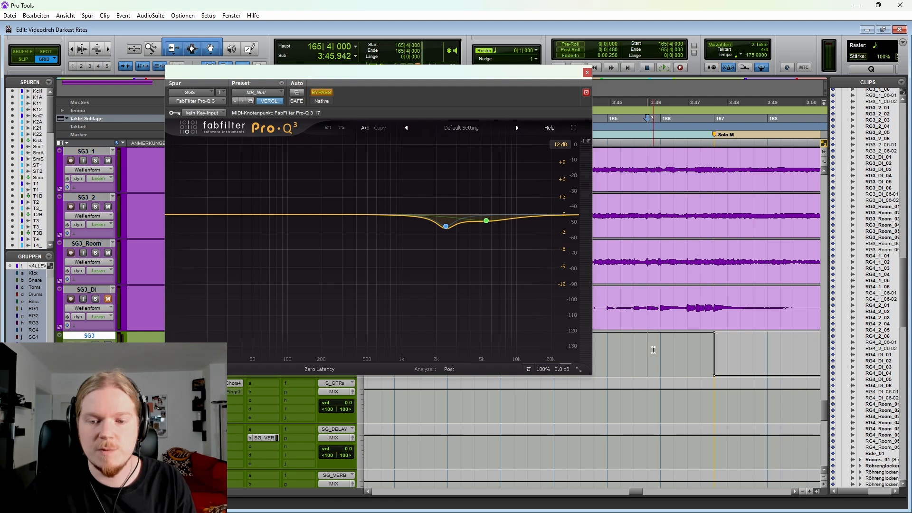
pyautogui.hscroll(1, 646, 301)
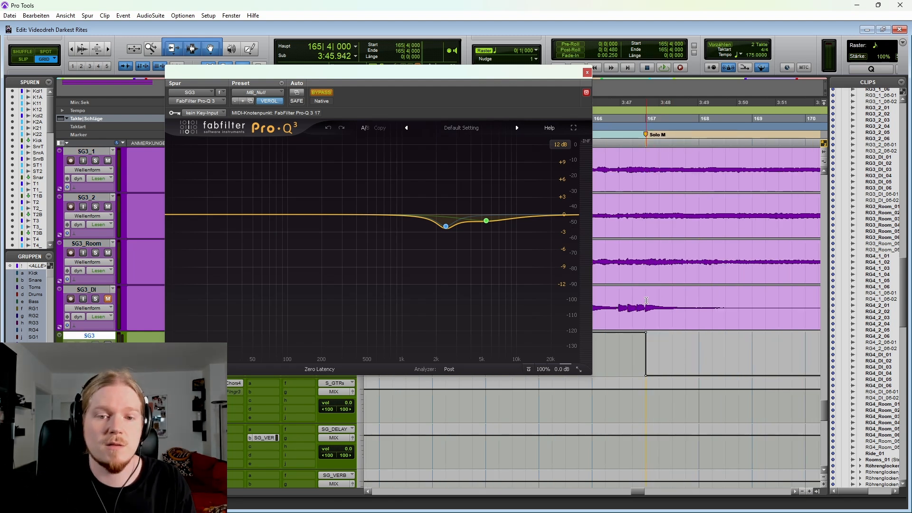
pyautogui.press('space')
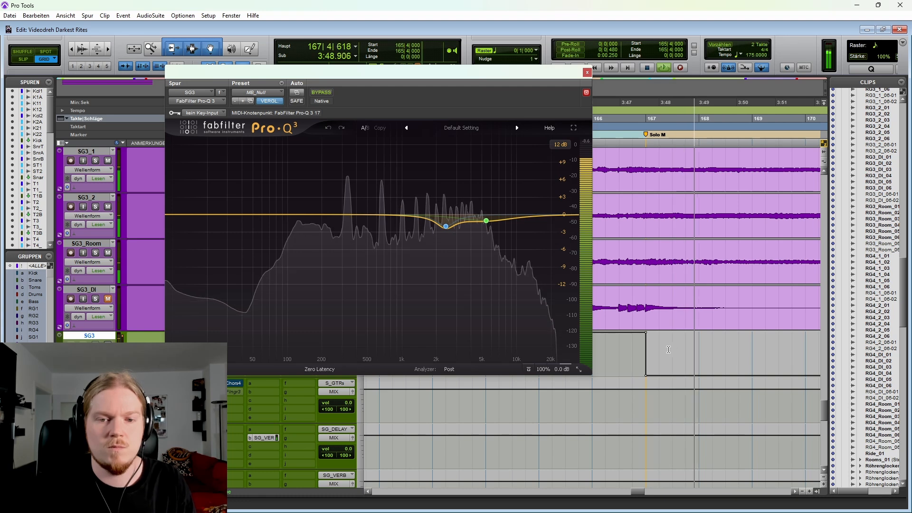
pyautogui.press('space')
pyautogui.click(587, 72)
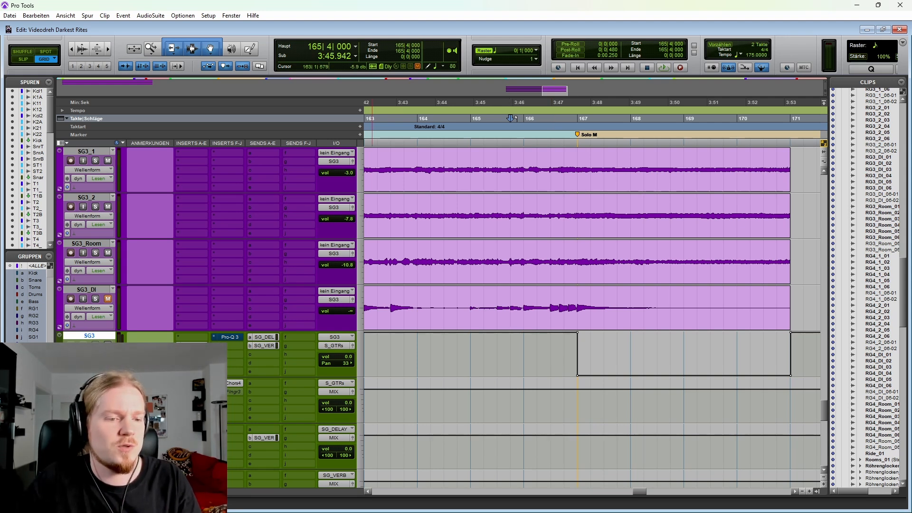
# Step: Highlight the start of the Solo M clips from 166|3|000 across all four SG1 tracks
pyautogui.hotkey('ctrl', 'z')
pyautogui.moveTo(588, 299); pyautogui.dragTo(668, 302)
pyautogui.scroll(5, 645, 313)
pyautogui.moveTo(550, 296); pyautogui.dragTo(698, 300)
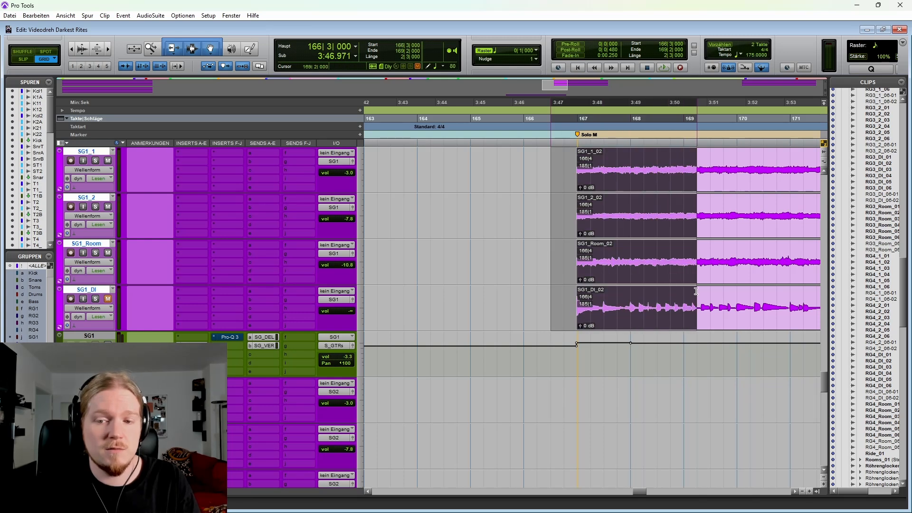
pyautogui.hscroll(2, 558, 312)
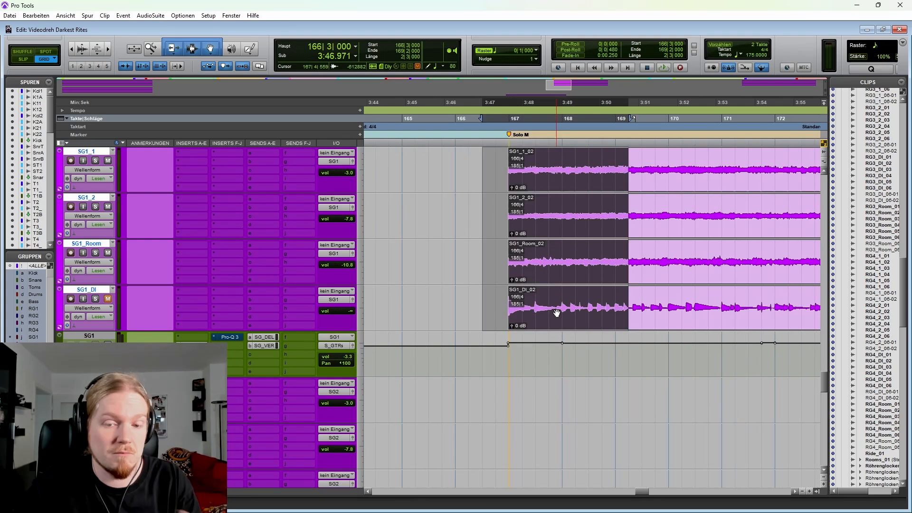
# Step: Play the transition from Solo K into Solo M starting at 165|1|000
pyautogui.click(496, 303)
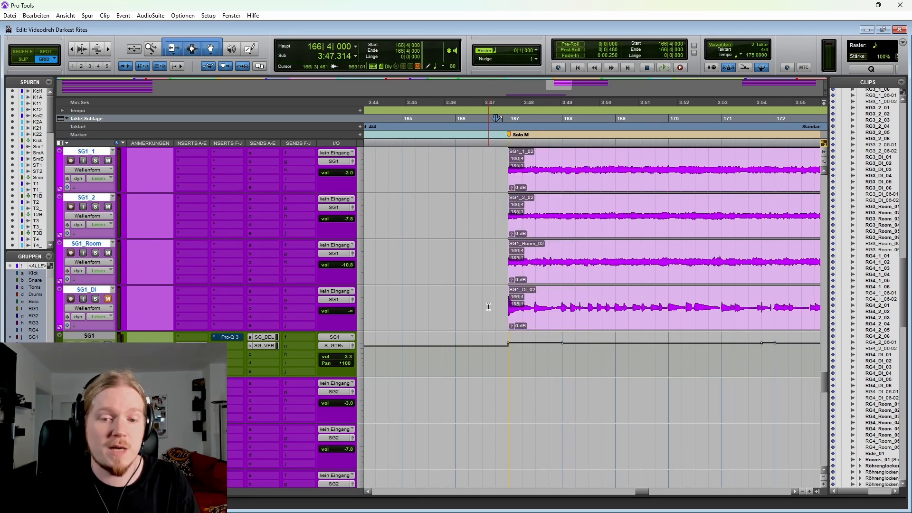
pyautogui.click(402, 307)
pyautogui.press('space')
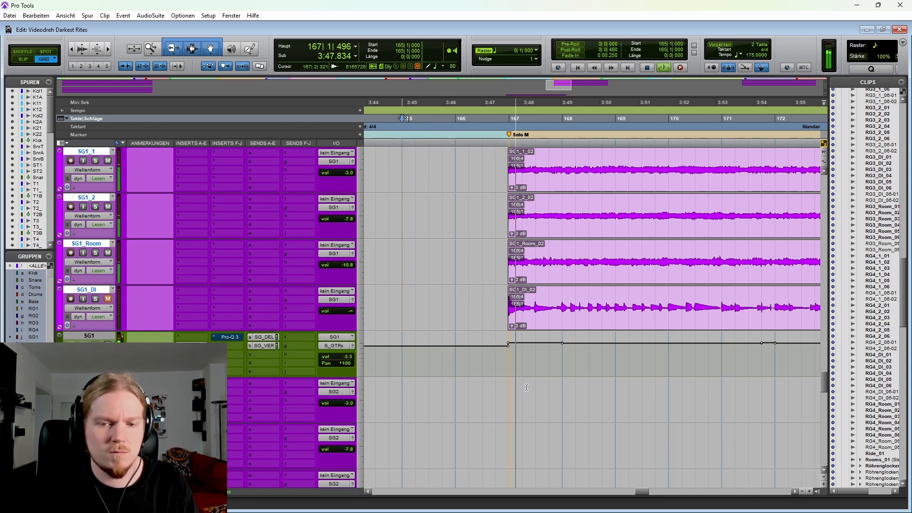
pyautogui.hscroll(1, 527, 389)
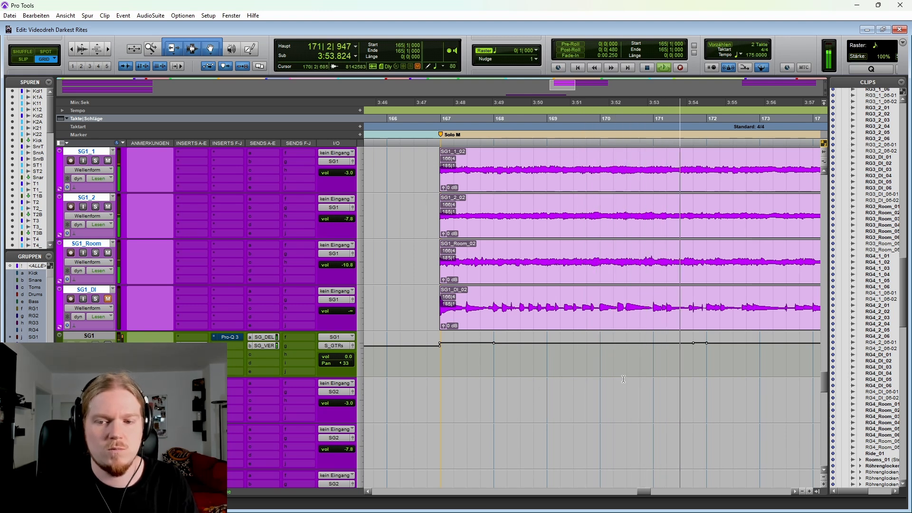
pyautogui.press('space')
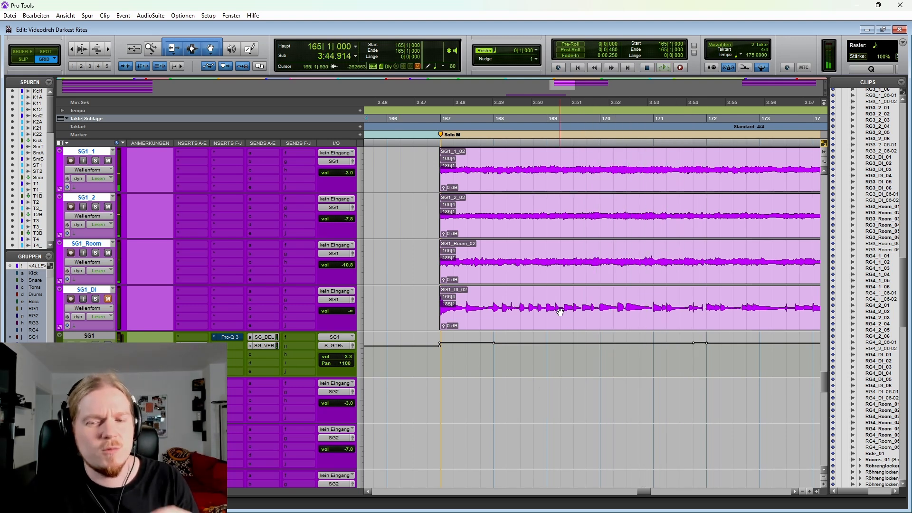
# Step: Highlight the end of the SG3 clips from 167|1|000 to just past bar 171, including the SG3 bus's volume automation
pyautogui.scroll(-10, 481, 271)
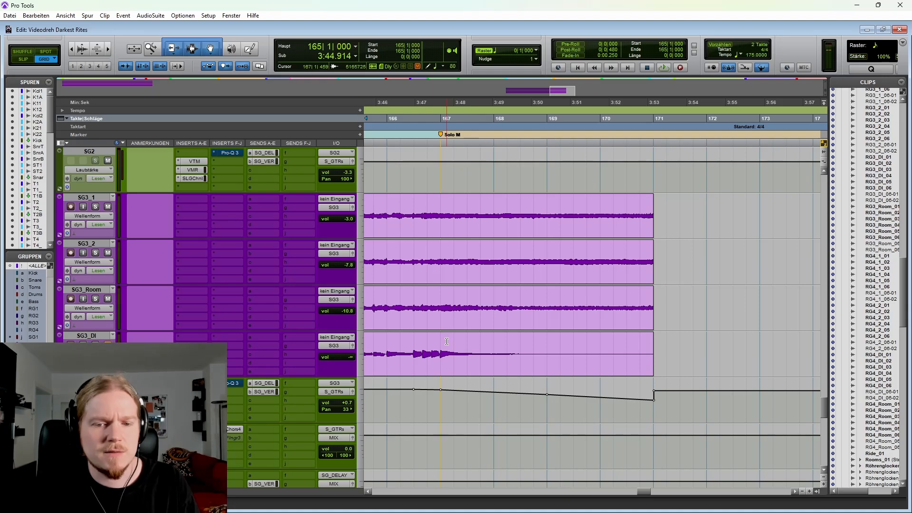
pyautogui.moveTo(442, 343); pyautogui.dragTo(663, 342)
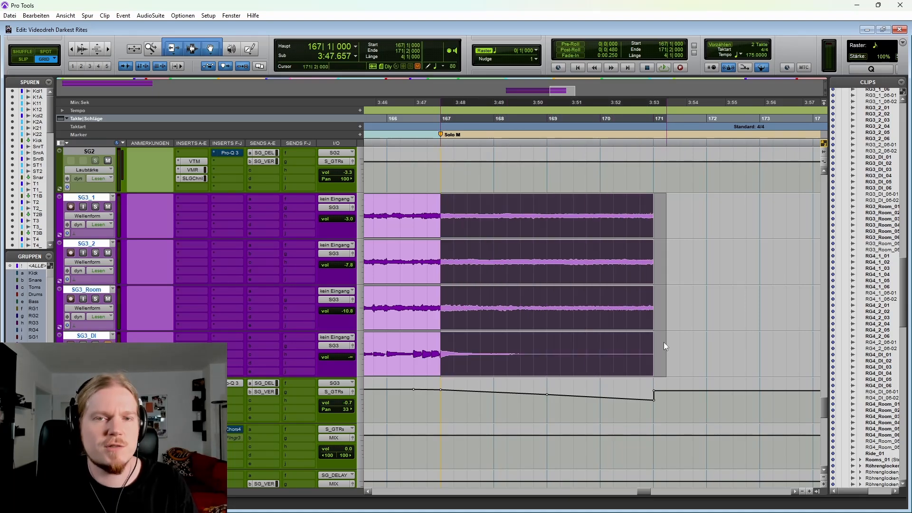
pyautogui.moveTo(442, 401); pyautogui.dragTo(682, 402)
# Step: Solo the SG1 tracks and set the cursor at 166|1|000, just before their Solo M clips
pyautogui.scroll(7, 545, 416)
pyautogui.scroll(1, 533, 343)
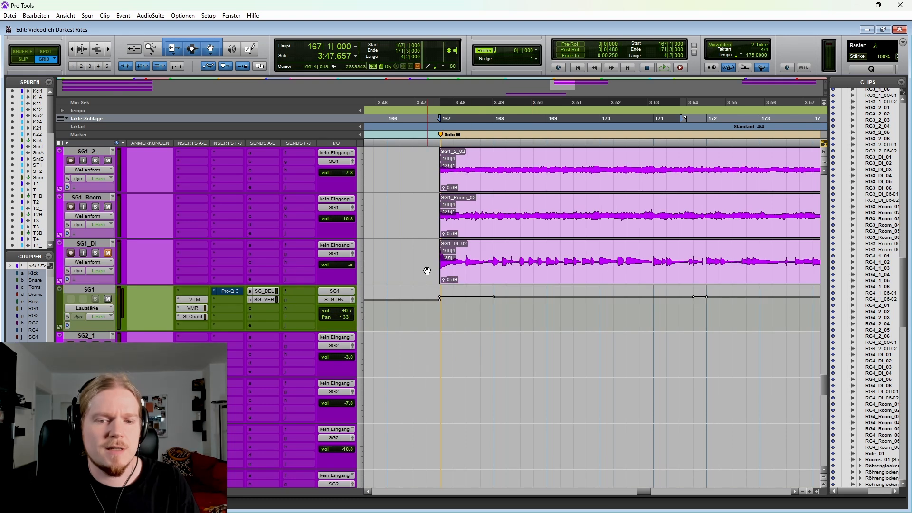
pyautogui.click(422, 251)
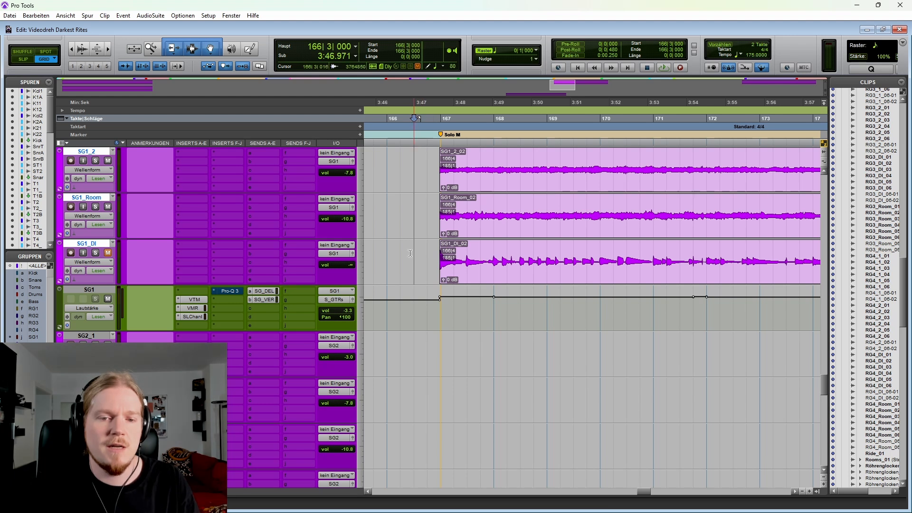
pyautogui.click(387, 257)
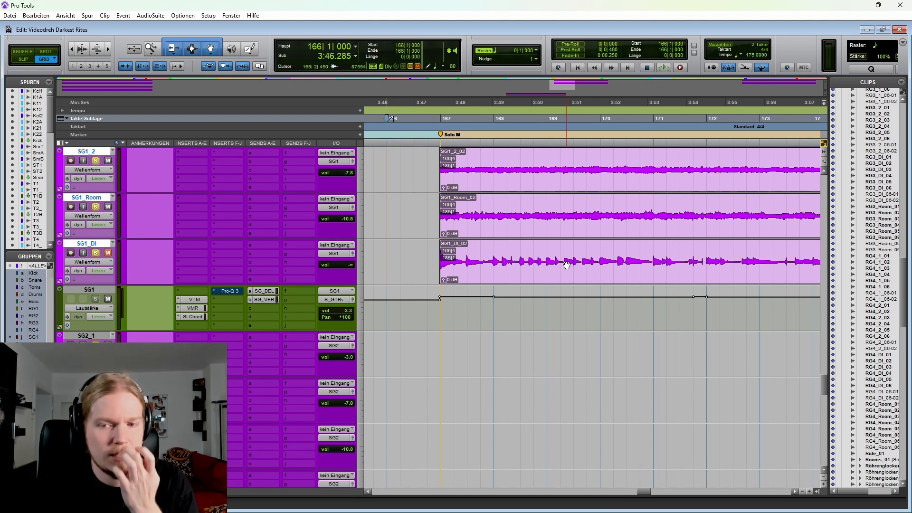
# Step: Highlight the SG1 passage from 166|3|000 to 171|1|000, followed by the one from 171|1|000 to late in bar 173
pyautogui.moveTo(418, 255); pyautogui.dragTo(654, 259)
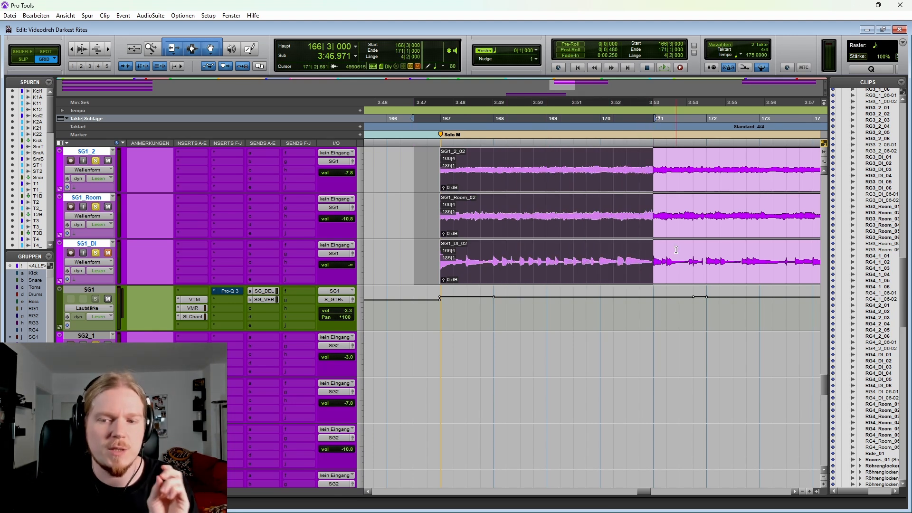
pyautogui.click(651, 251)
pyautogui.moveTo(671, 253); pyautogui.dragTo(806, 249)
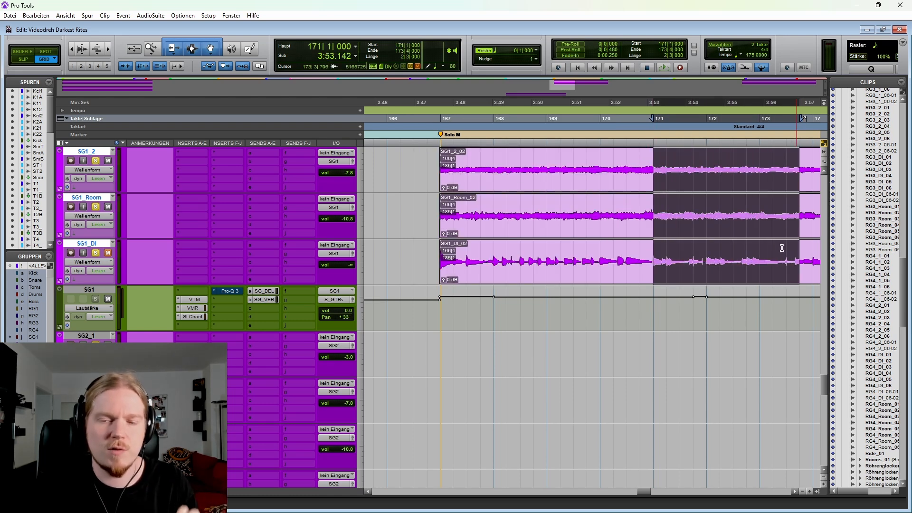
# Step: Start playback from 165|1|000 and solo the SG3 tracks together with the SG1 tracks
pyautogui.click(413, 253)
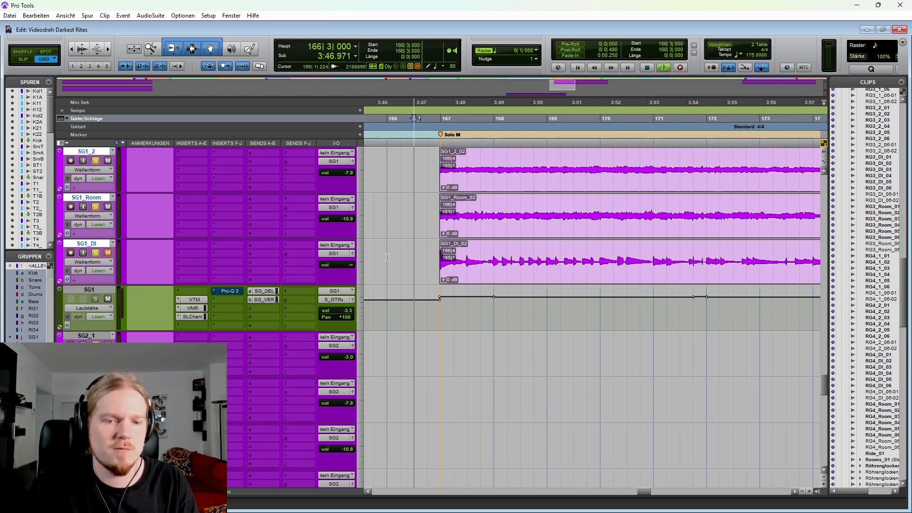
pyautogui.hscroll(-3, 454, 265)
pyautogui.hscroll(3, 537, 314)
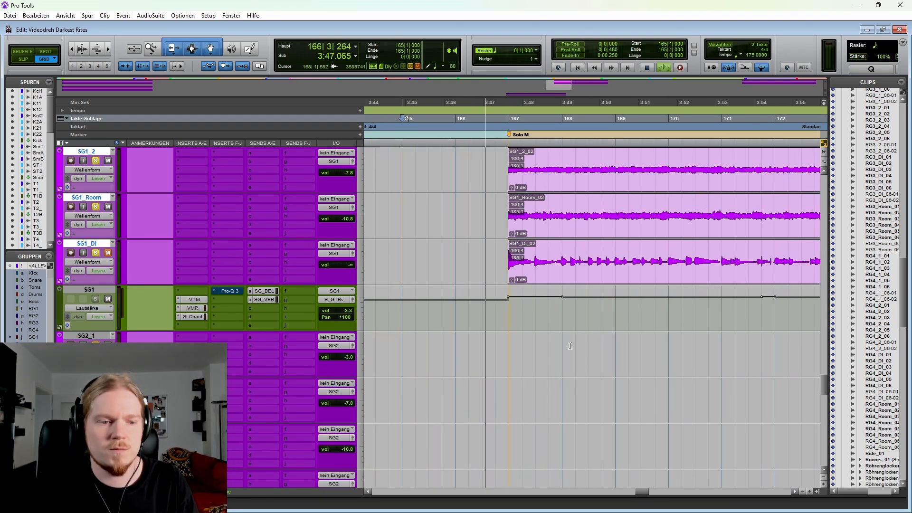
pyautogui.scroll(-5, 469, 346)
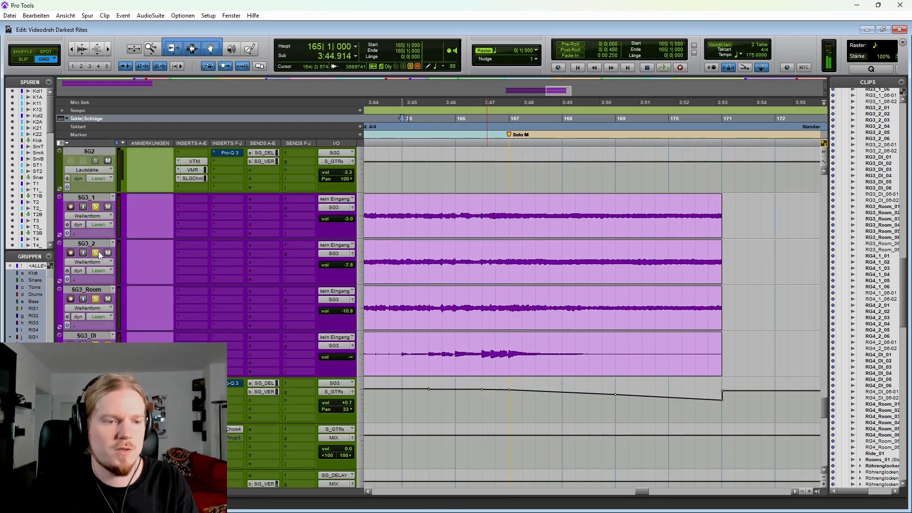
pyautogui.press('space')
# Step: Replay the soloed SG3-to-SG1 transition from 165|1|000 to about bar 173, viewing the SG1 clips
pyautogui.scroll(5, 657, 376)
pyautogui.press('space')
pyautogui.scroll(5, 657, 377)
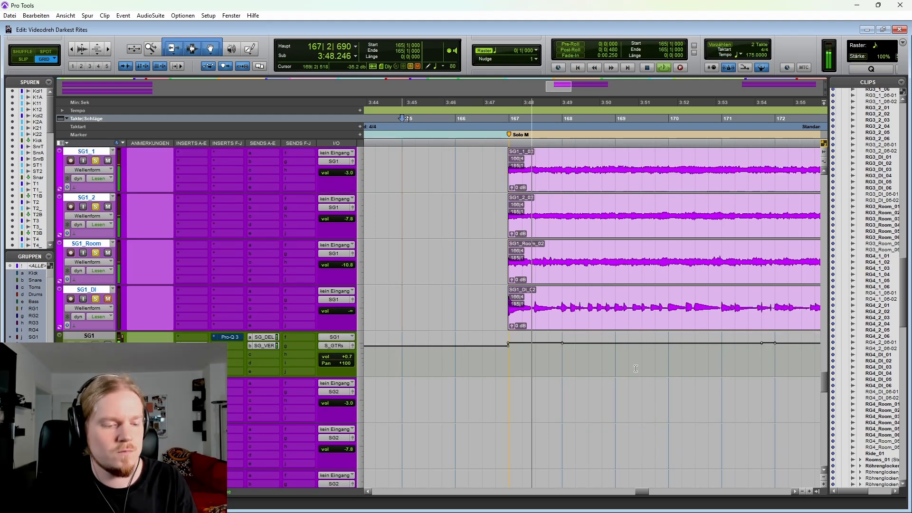
pyautogui.hscroll(2, 636, 369)
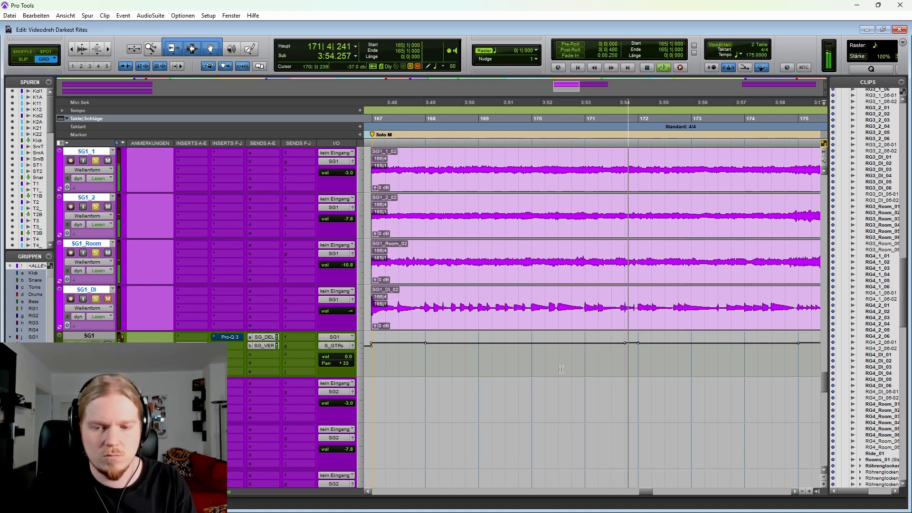
pyautogui.press('r')
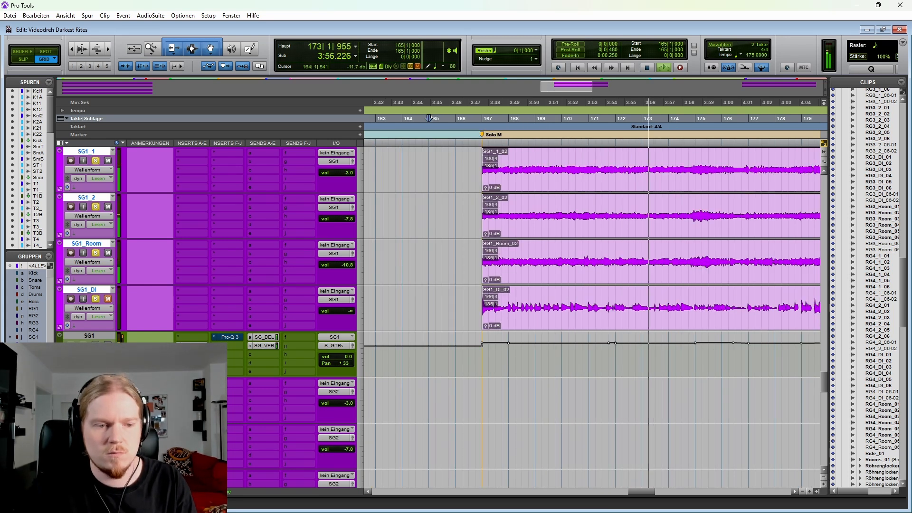
pyautogui.press('space')
# Step: Expand the SG1 bus's send automation lanes and play Solo M from 166|4|920 with the solos off
pyautogui.scroll(-1, 573, 348)
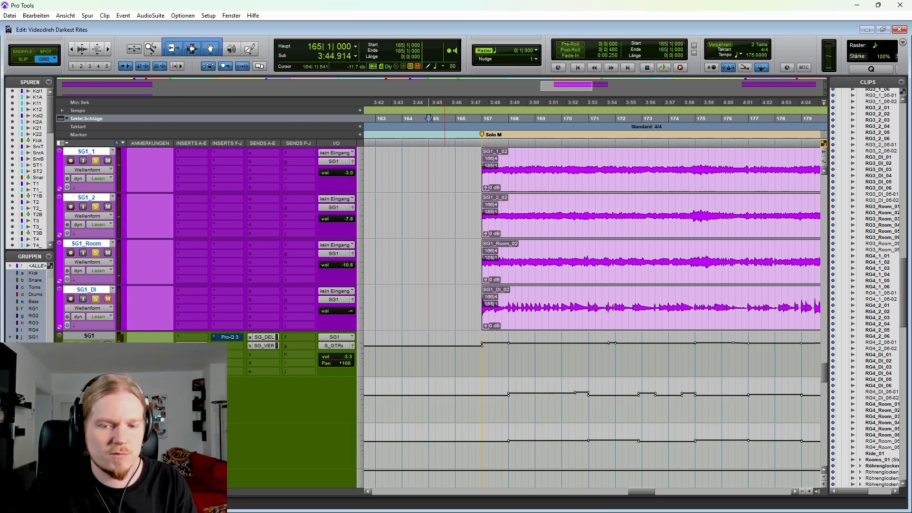
pyautogui.moveTo(504, 360); pyautogui.dragTo(583, 164)
pyautogui.click(486, 255)
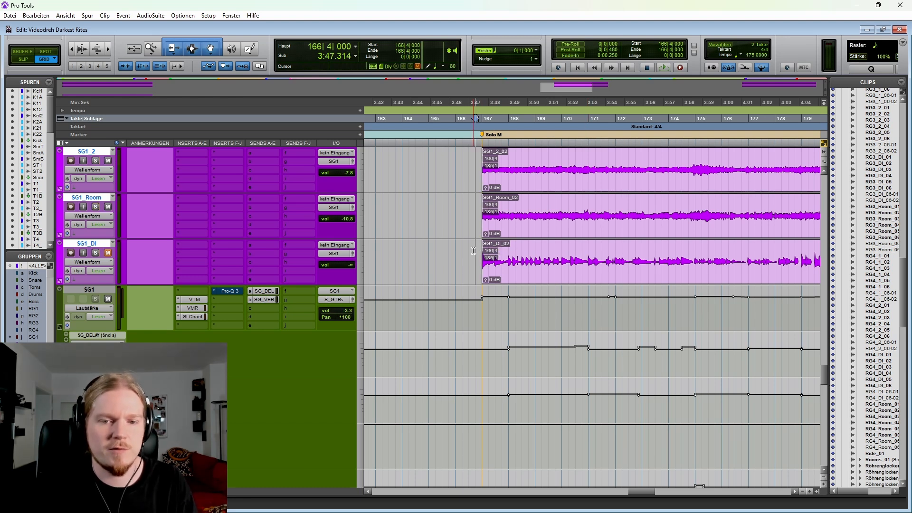
pyautogui.press('space')
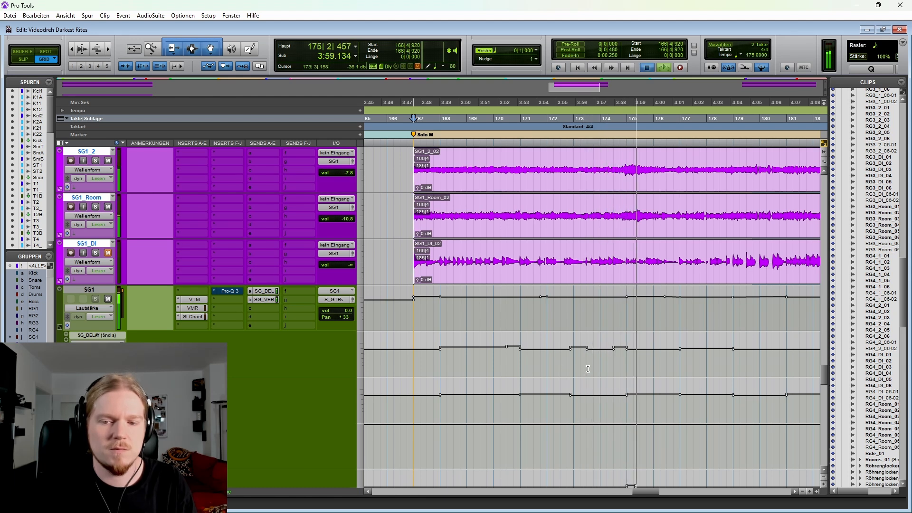
pyautogui.press('space')
# Step: Highlight the SG1 bus's SG_DELAY send automation from 172|3|000 to bar 175, and play the SG1 passage from 172|4|000
pyautogui.moveTo(559, 360); pyautogui.dragTo(633, 360)
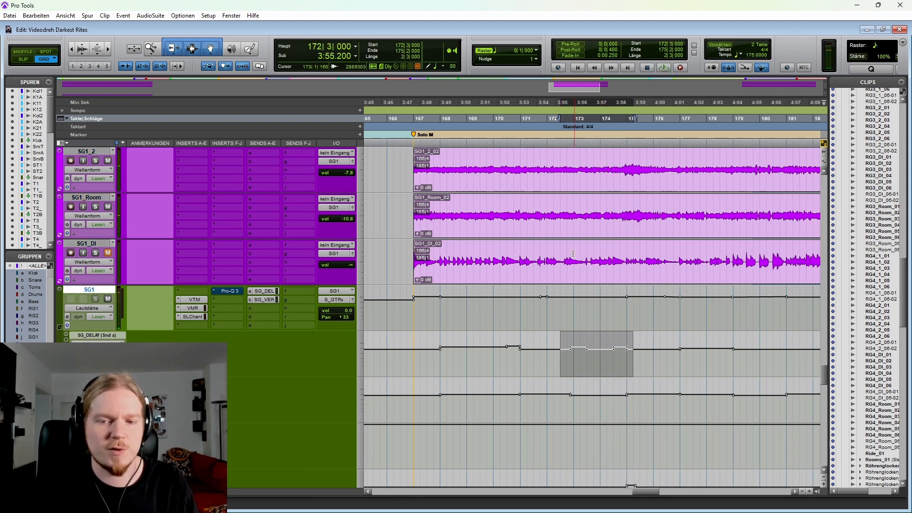
pyautogui.moveTo(573, 253); pyautogui.dragTo(595, 249)
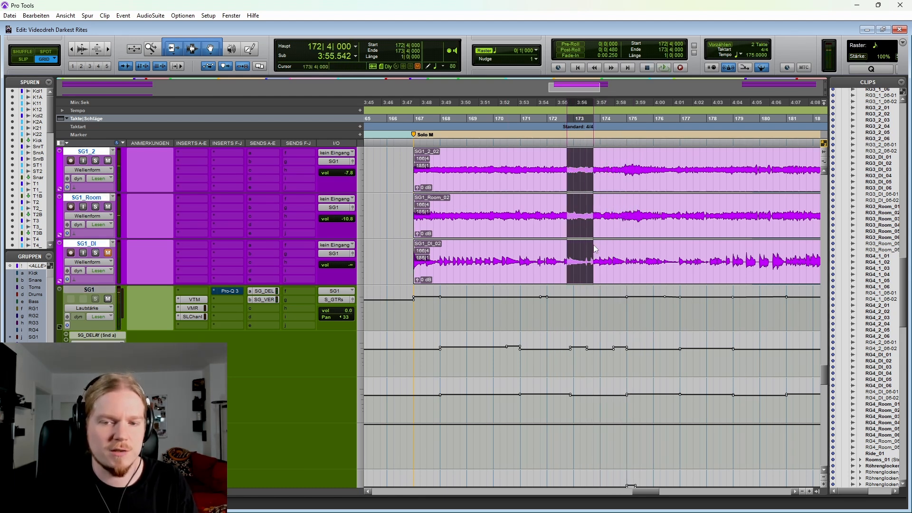
pyautogui.click(566, 248)
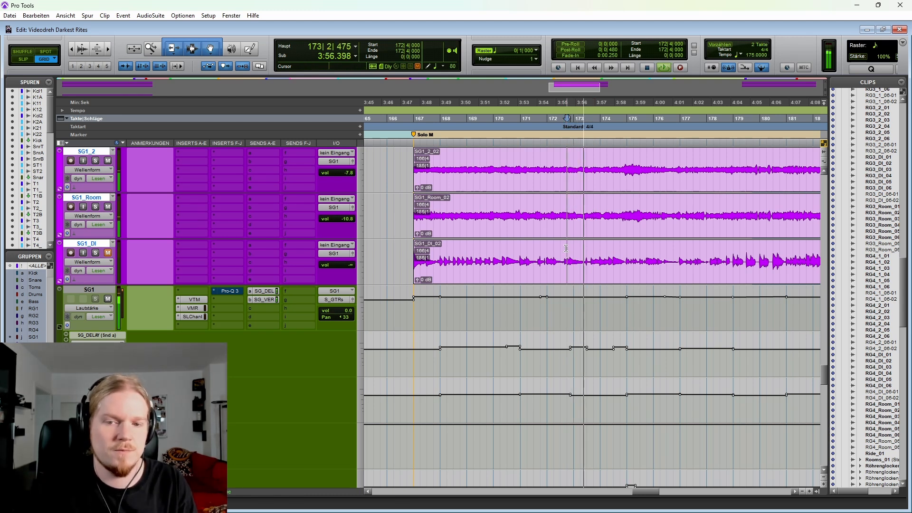
pyautogui.press('space')
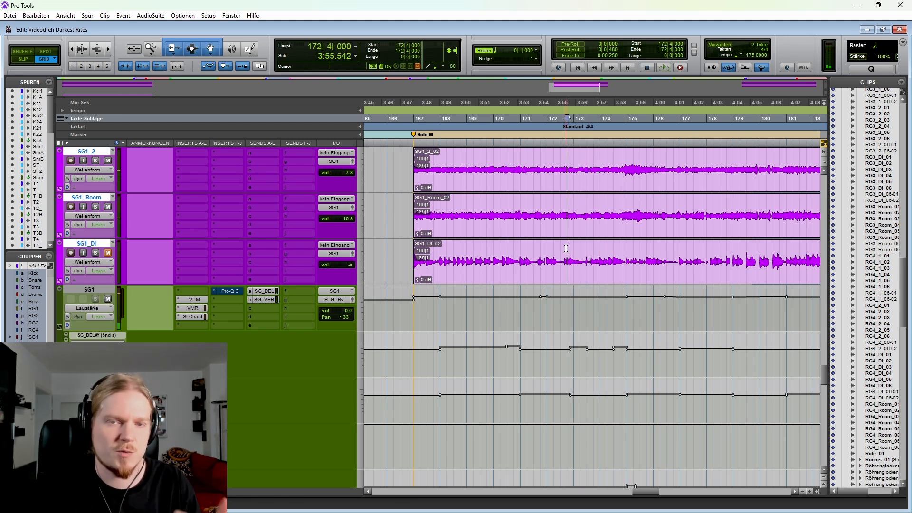
# Step: Highlight the clips on the Vocal_1 to Vocal_3 tracks from 15|2|000 to bar 249
pyautogui.press('r')
pyautogui.press('r')
pyautogui.press('r')
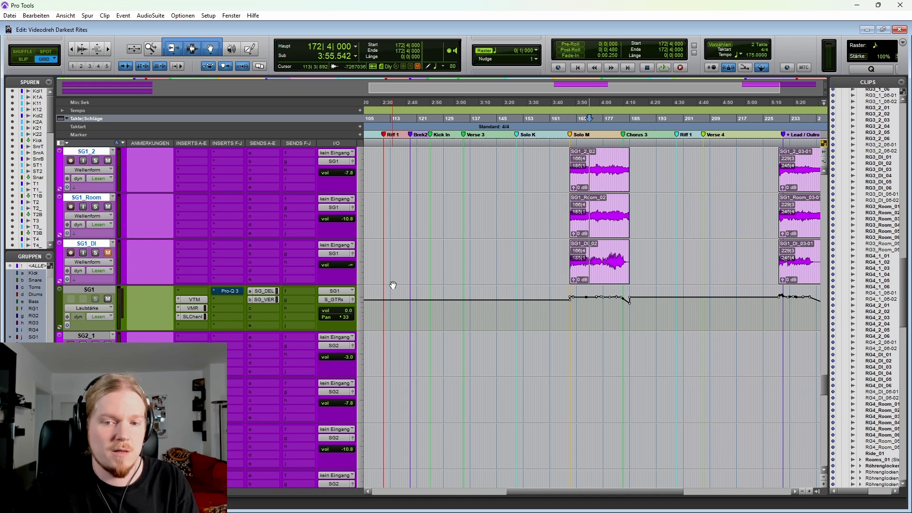
pyautogui.press('r')
pyautogui.press('r')
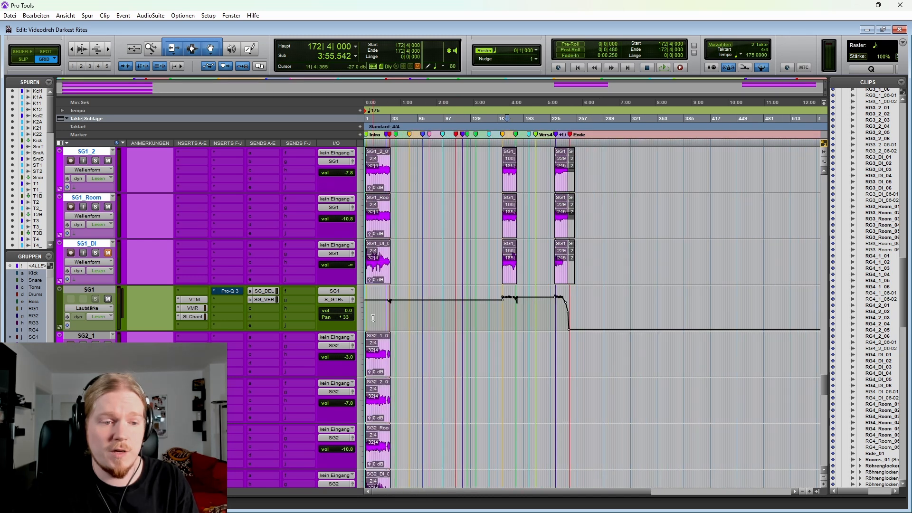
pyautogui.scroll(-10, 393, 285)
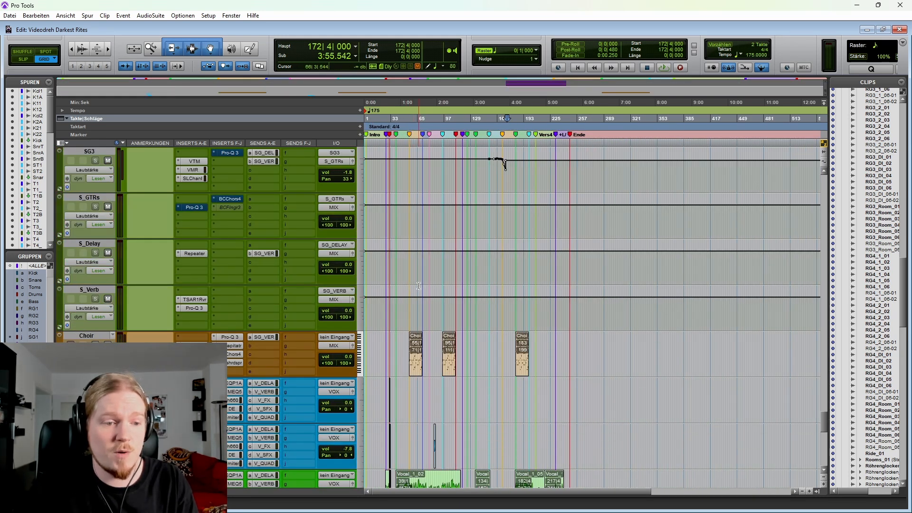
pyautogui.scroll(-4, 409, 283)
pyautogui.moveTo(376, 306); pyautogui.dragTo(584, 410)
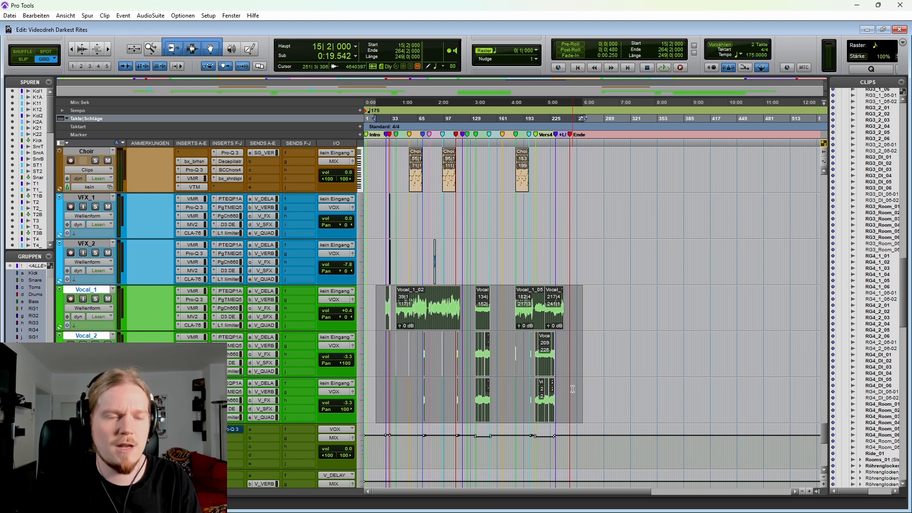
# Step: Move the edit cursor to the first Choir clip at 55|1|000 and look over the Choir clips along the timeline
pyautogui.scroll(2, 463, 386)
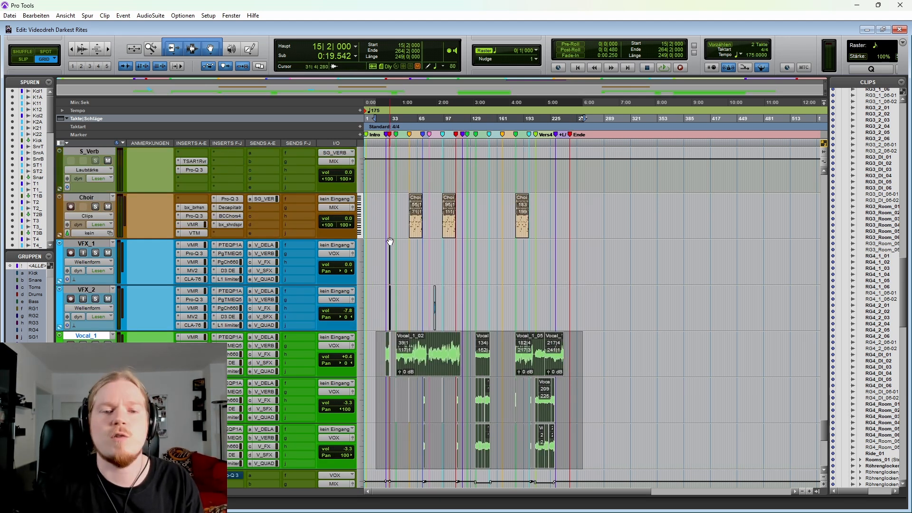
pyautogui.click(396, 203)
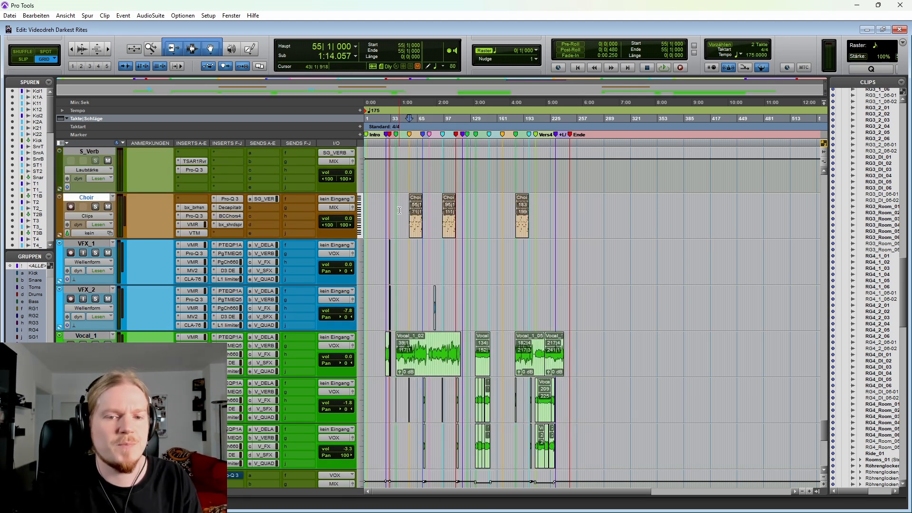
pyautogui.scroll(1, 409, 218)
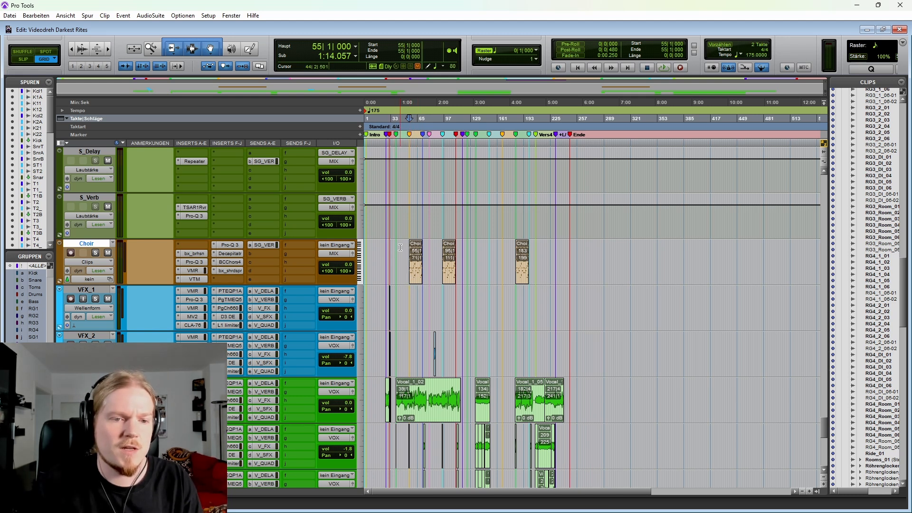
pyautogui.press('Tab')
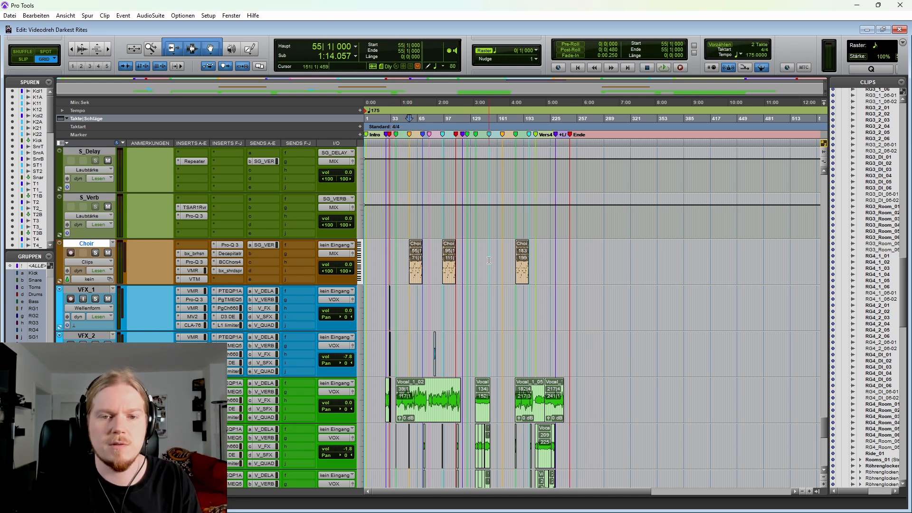
pyautogui.scroll(5, 489, 260)
pyautogui.hscroll(3, 506, 330)
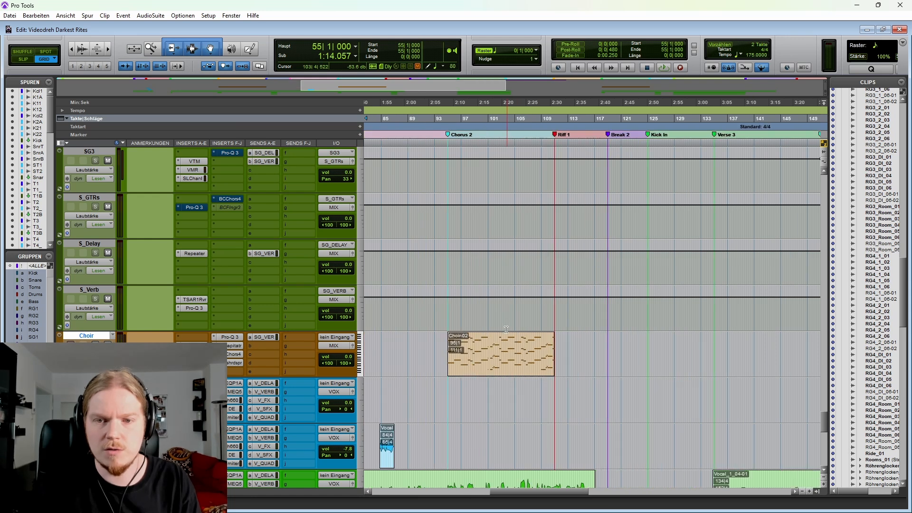
pyautogui.hscroll(8, 506, 330)
pyautogui.scroll(-2, 485, 341)
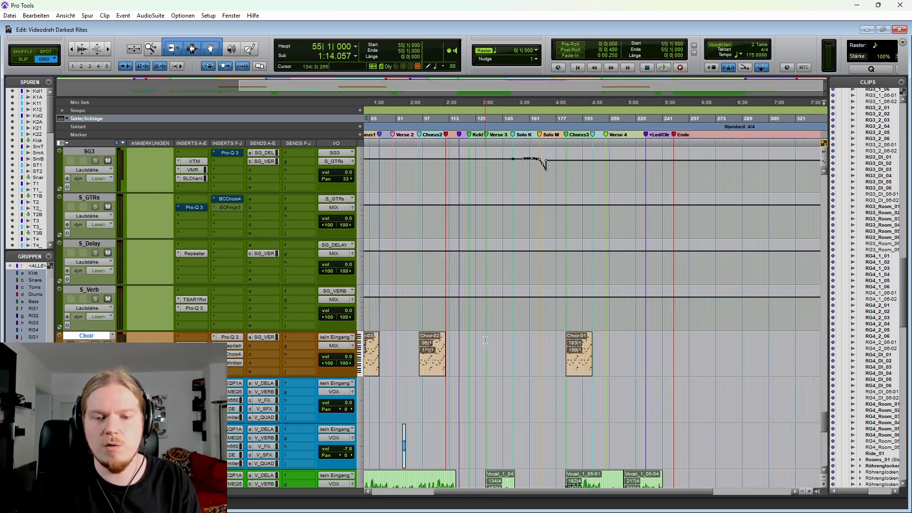
# Step: Place the edit cursor on the Choir track at 53|1|000, two bars ahead of Chorus 1
pyautogui.hscroll(-3, 485, 340)
pyautogui.click(450, 338)
pyautogui.scroll(2, 449, 338)
pyautogui.hscroll(2, 511, 331)
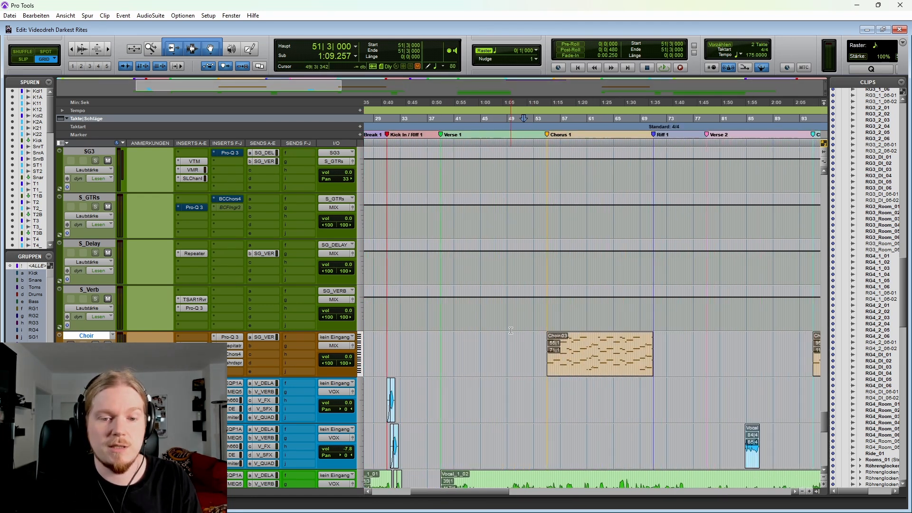
pyautogui.scroll(-2, 511, 331)
pyautogui.click(535, 244)
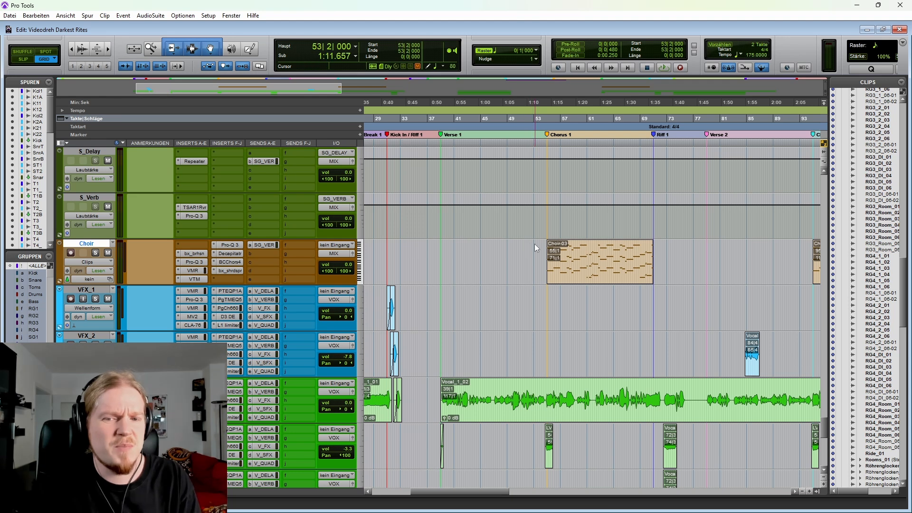
pyautogui.scroll(1, 535, 244)
pyautogui.click(86, 382)
pyautogui.scroll(-1, 86, 382)
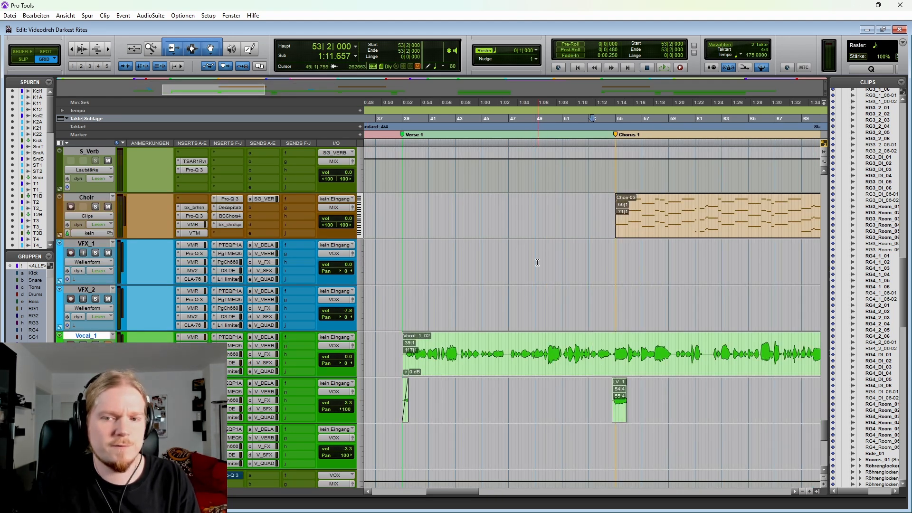
pyautogui.hscroll(3, 474, 224)
pyautogui.scroll(1, 473, 223)
pyautogui.click(552, 211)
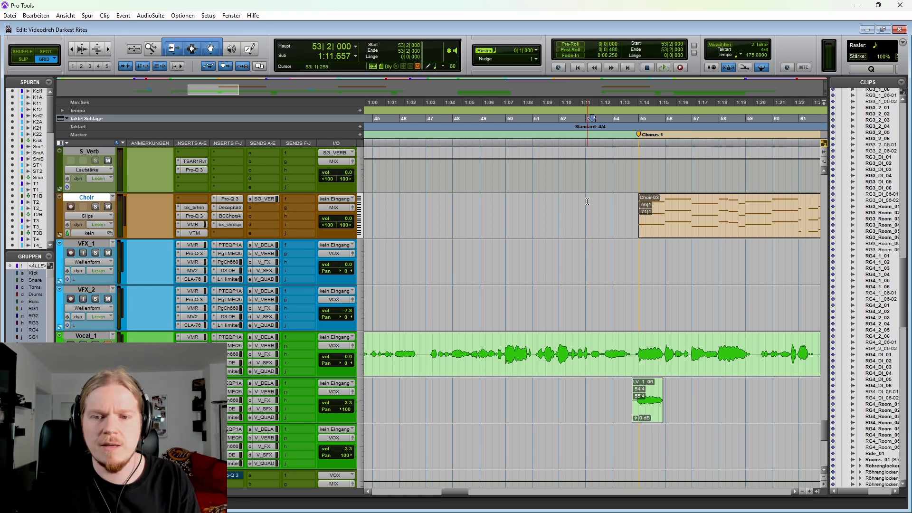
pyautogui.hscroll(3, 571, 204)
pyautogui.scroll(-1, 560, 210)
pyautogui.hscroll(3, 563, 243)
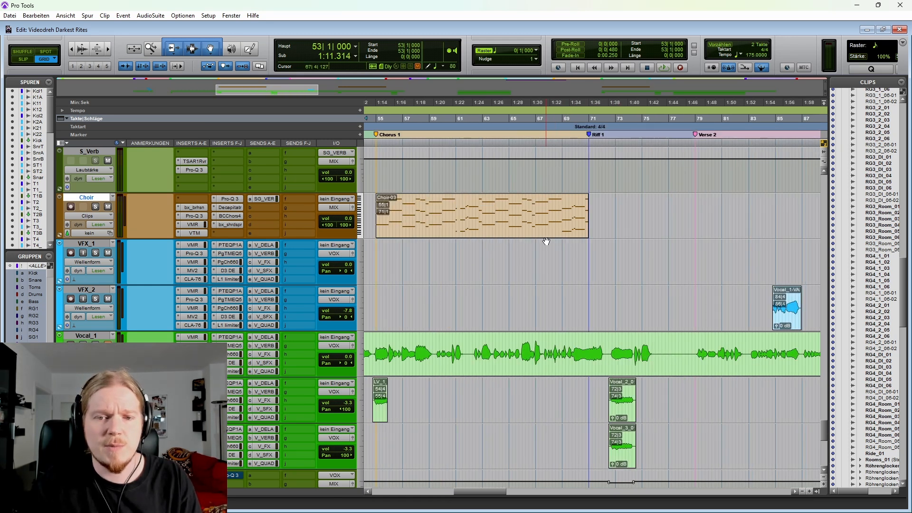
pyautogui.hscroll(-2, 546, 243)
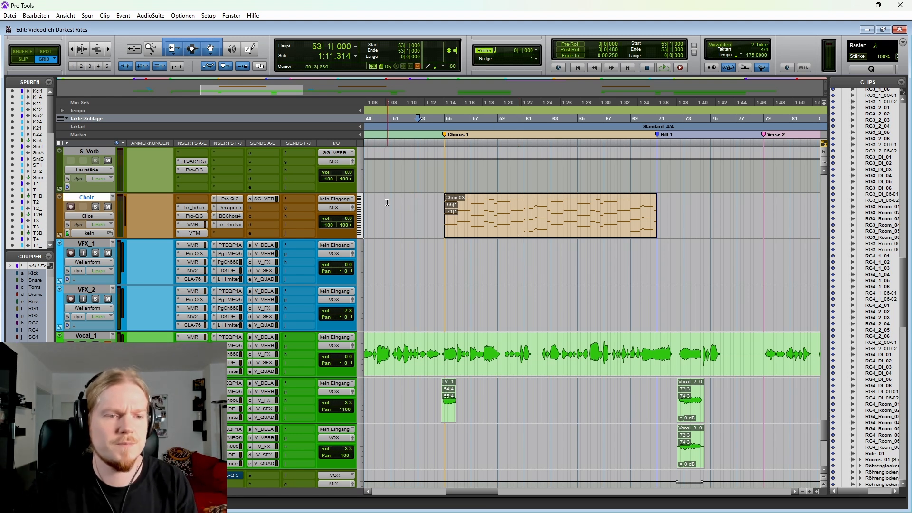
# Step: Play Chorus 1 from 53|1|000, toggling the Choir track's solo during playback, and stop after the choir passage
pyautogui.press('space')
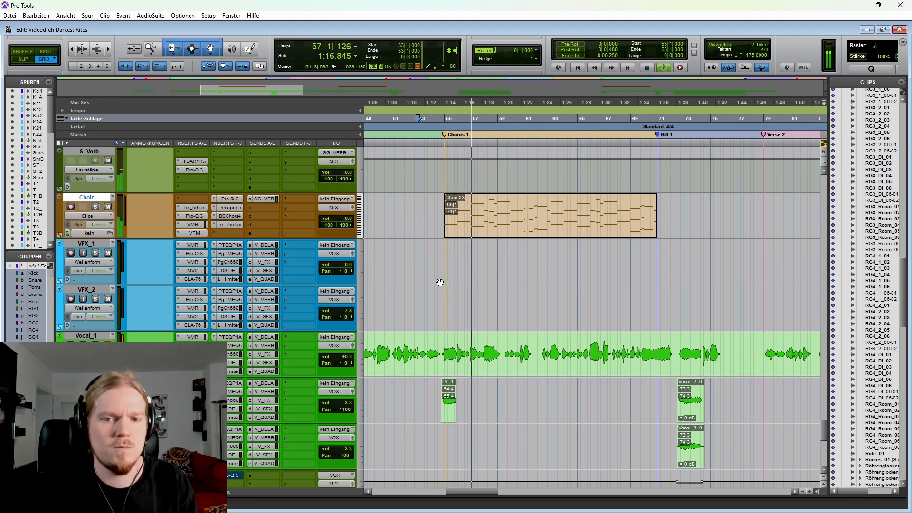
pyautogui.click(96, 207)
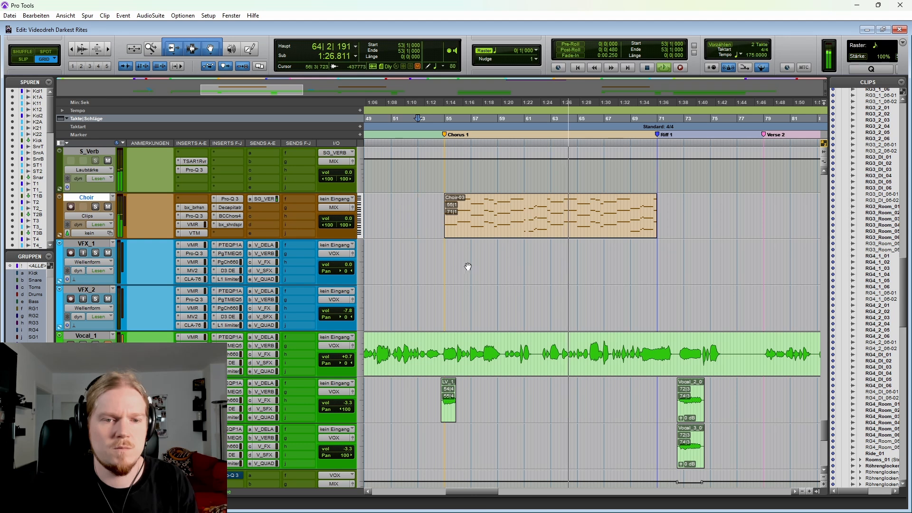
pyautogui.hscroll(3, 476, 268)
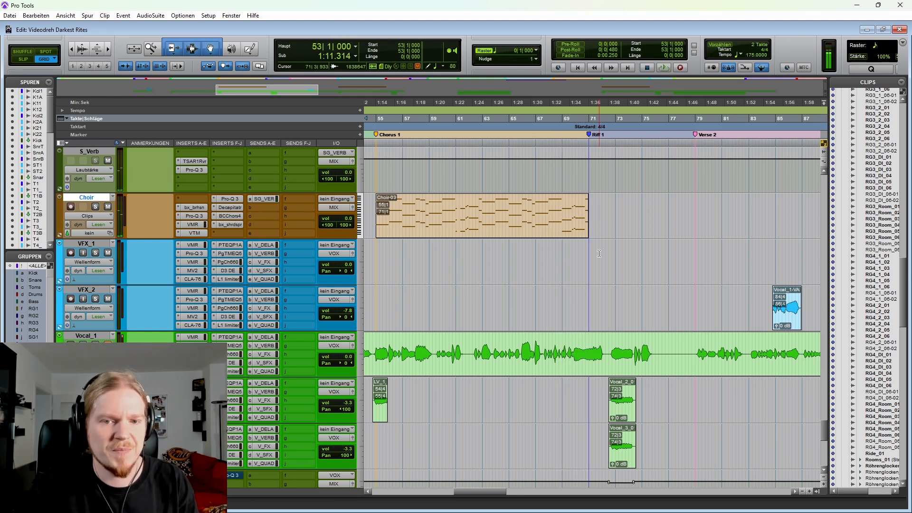
pyautogui.press('space')
# Step: Highlight the Choir-03 clip in Chorus 1, with the selection starting at 53|2|000 and ending just past the Riff 1 marker
pyautogui.moveTo(422, 217); pyautogui.dragTo(696, 201)
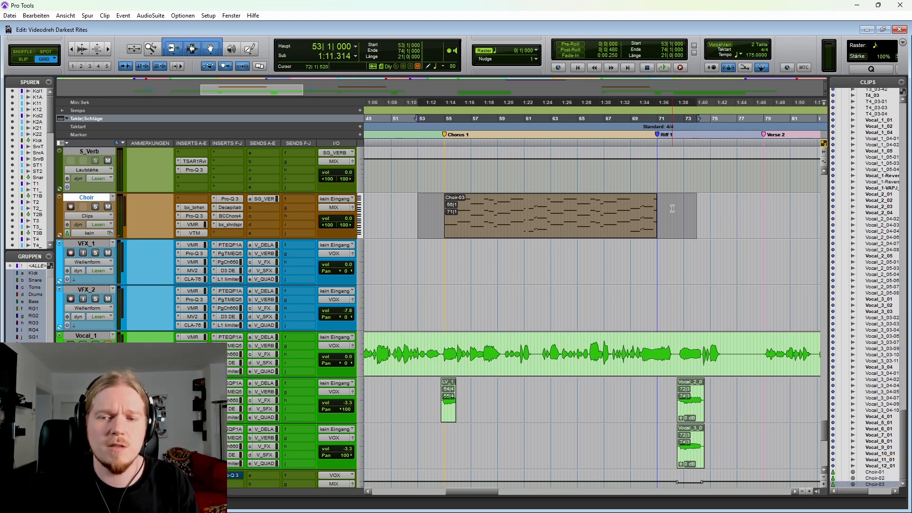
pyautogui.click(498, 204)
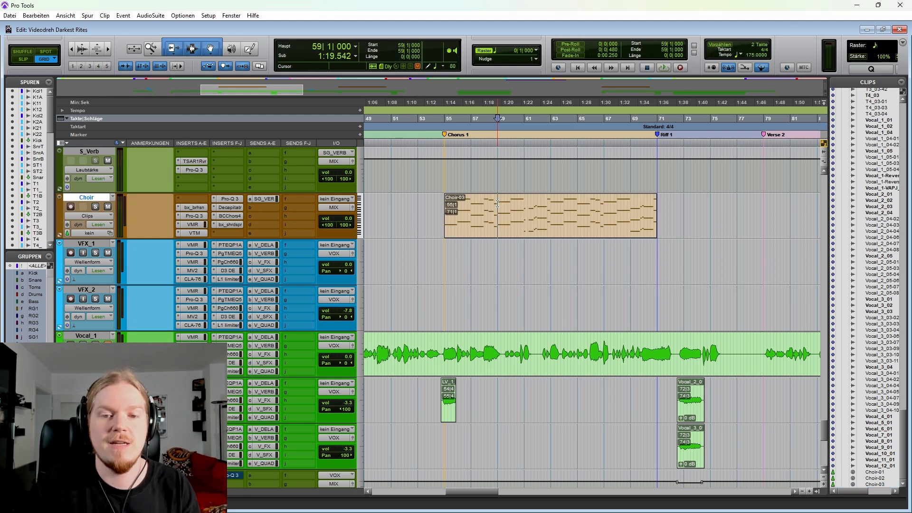
pyautogui.hotkey('ctrl', '[')
pyautogui.hscroll(3, 497, 203)
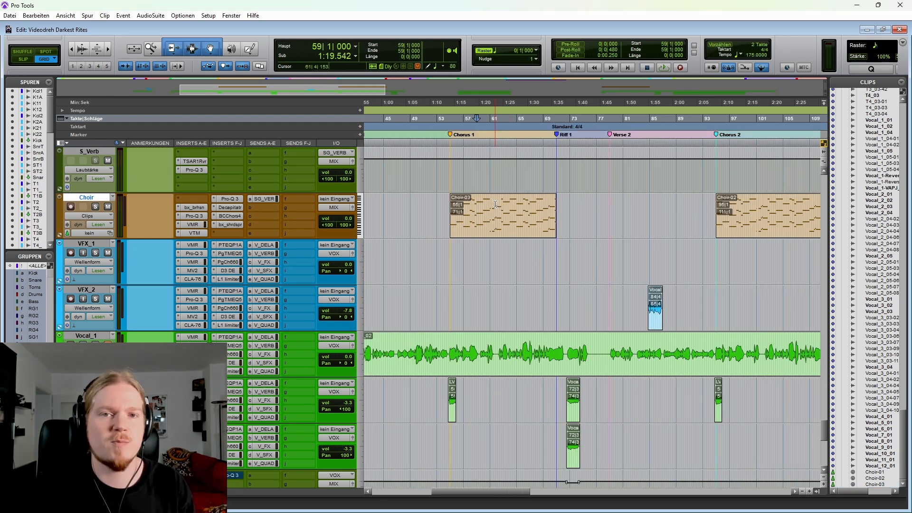
pyautogui.moveTo(439, 215); pyautogui.dragTo(574, 218)
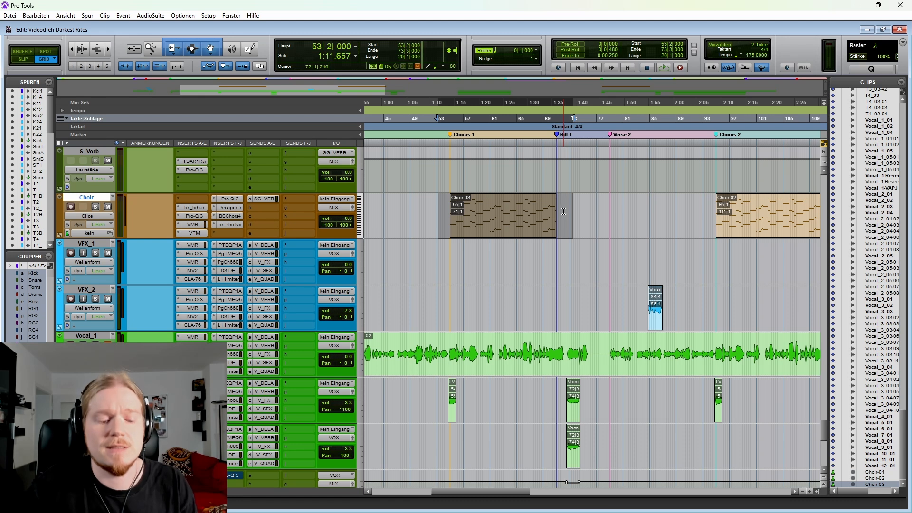
# Step: Highlight all three Choir clips across the song, from 46|1|000 to about bar 207
pyautogui.press('r')
pyautogui.press('r')
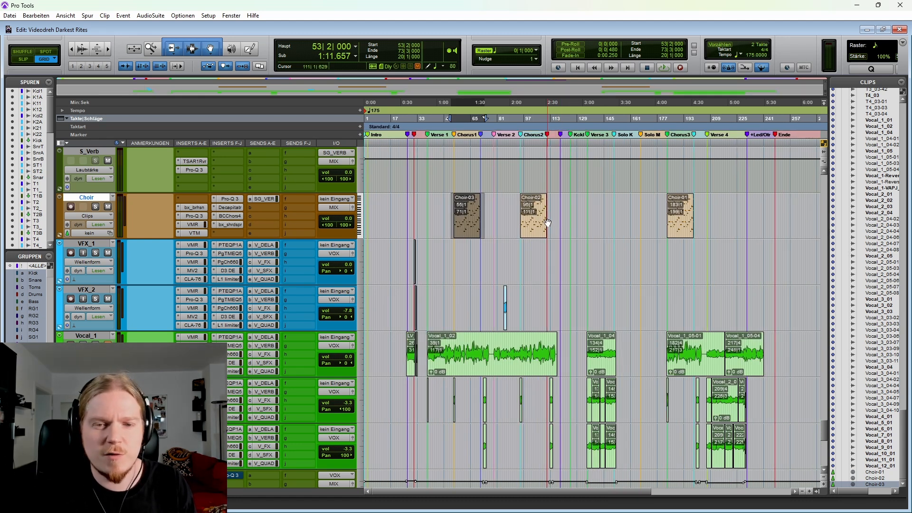
pyautogui.click(417, 206)
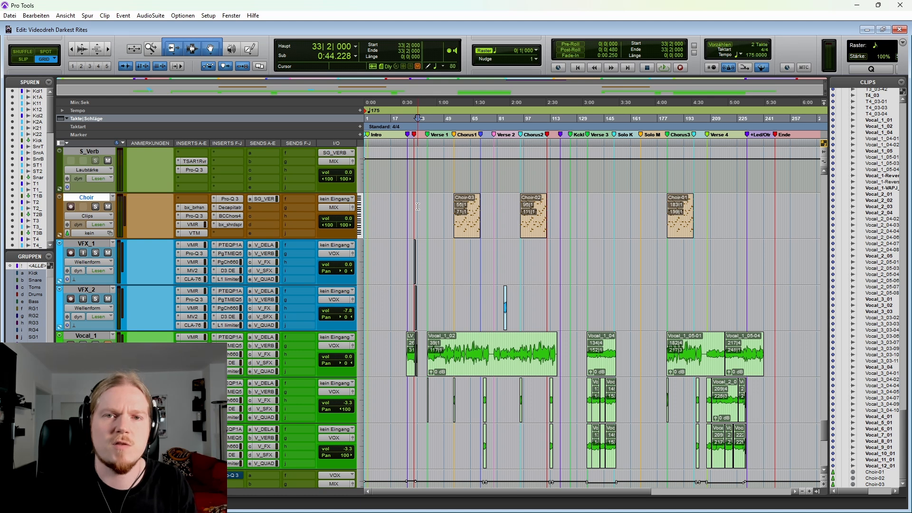
pyautogui.moveTo(433, 206); pyautogui.dragTo(708, 203)
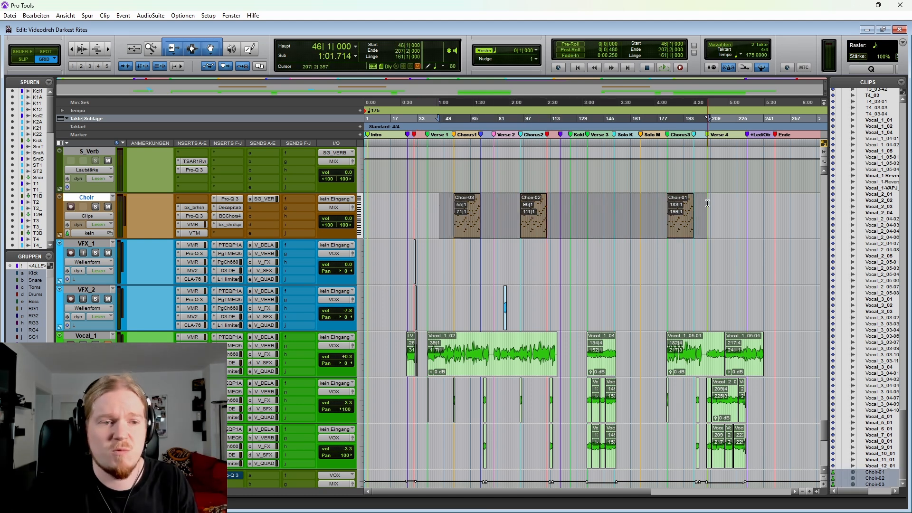
# Step: Place the edit cursor at the start of Choir-03, 55|1|000, and transfer it to the Vocal_1 to Vocal_3 tracks
pyautogui.click(442, 203)
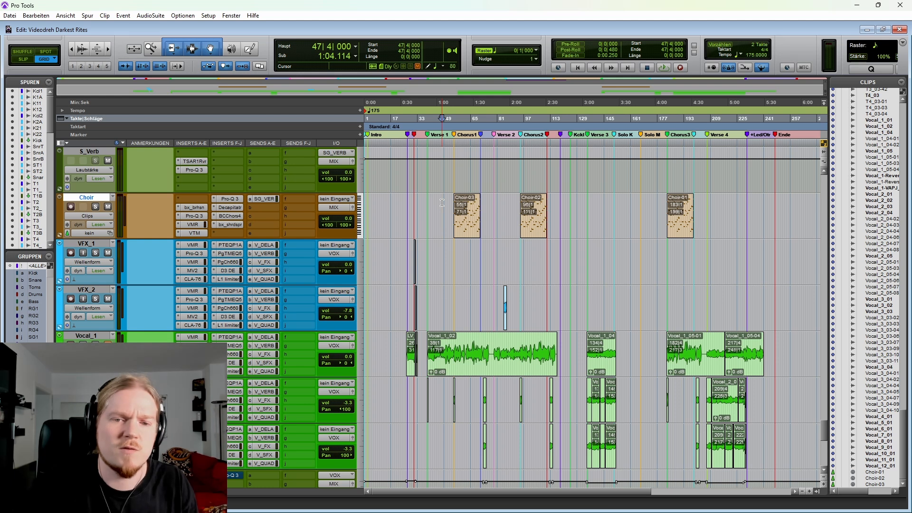
pyautogui.press('Tab')
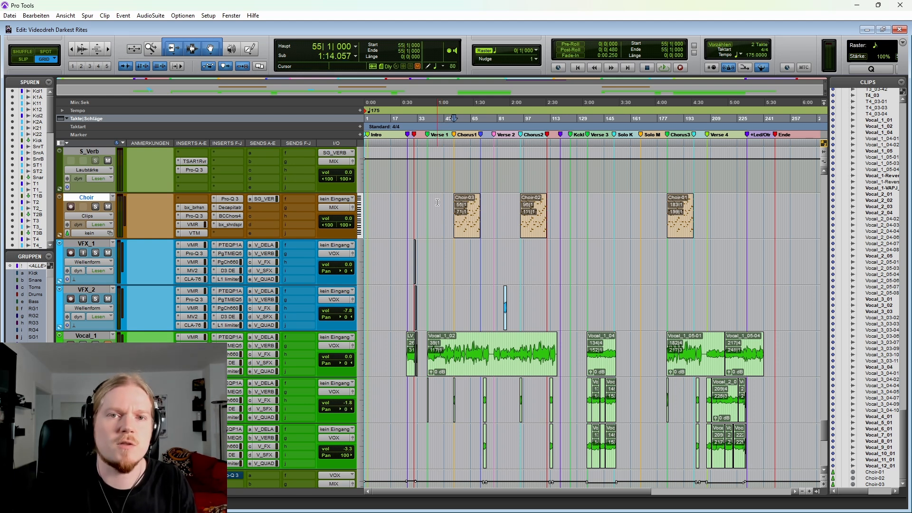
pyautogui.press(';')
pyautogui.press(';')
pyautogui.press(';')
pyautogui.hotkey('shift', ';')
pyautogui.hotkey('shift', ';')
pyautogui.scroll(-2, 430, 230)
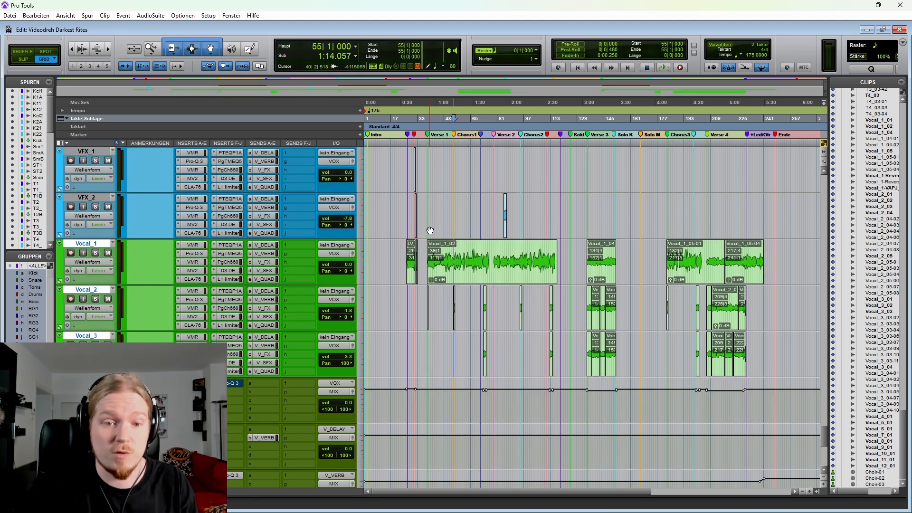
# Step: Place the edit cursor on the Vocal_1 track at the start of Verse 1, 39|1|000
pyautogui.click(407, 262)
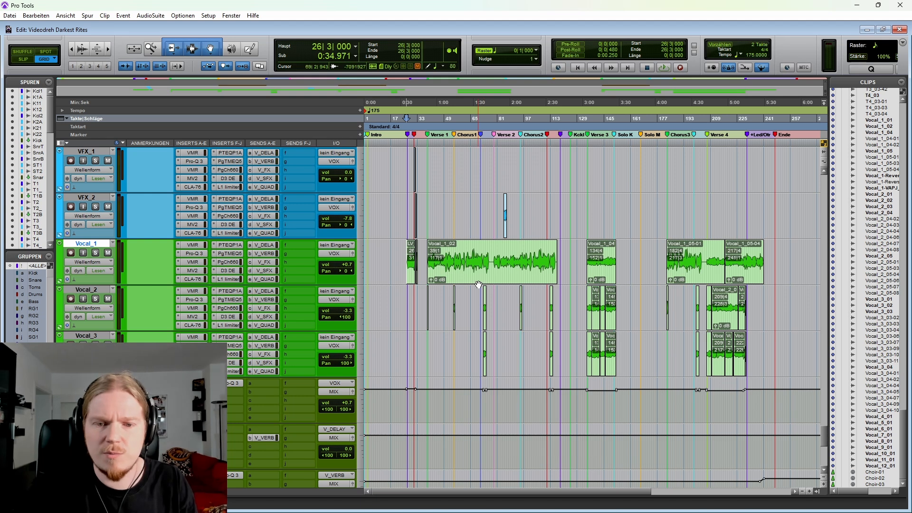
pyautogui.scroll(-1, 503, 266)
pyautogui.press('t')
pyautogui.hscroll(1, 532, 230)
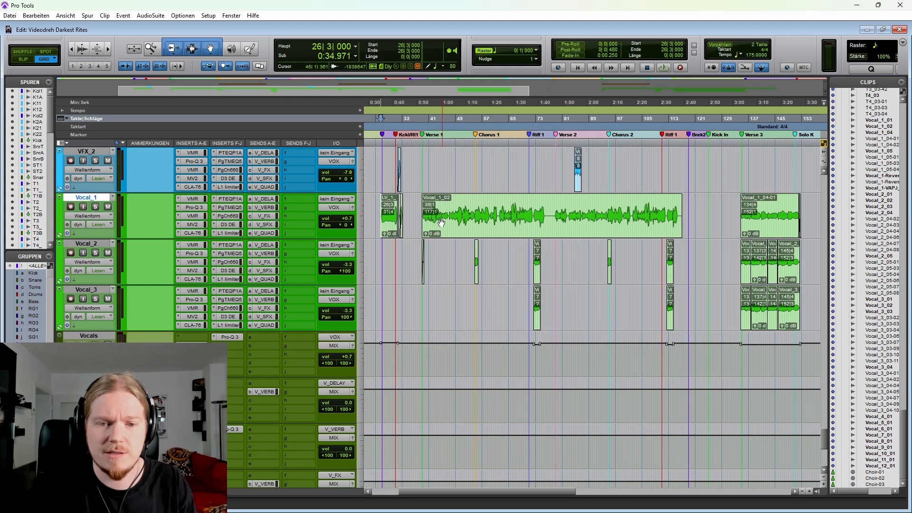
pyautogui.click(422, 202)
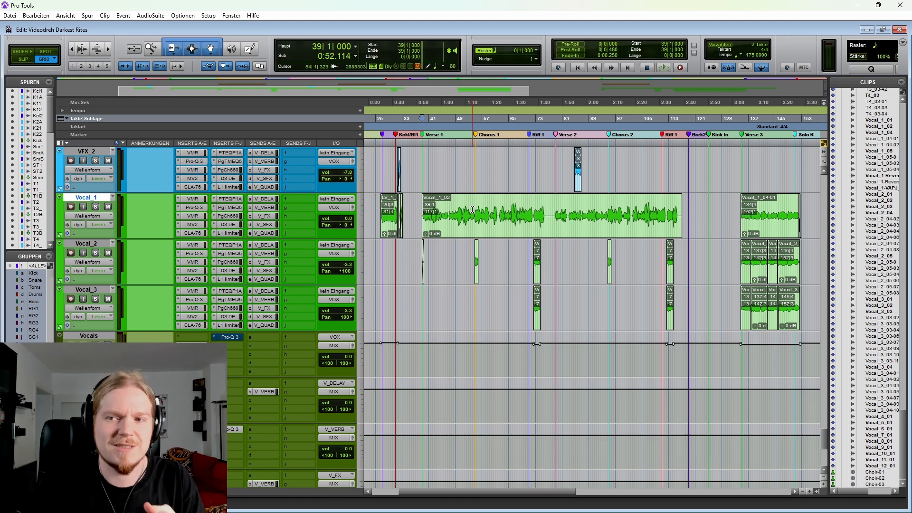
pyautogui.click(416, 208)
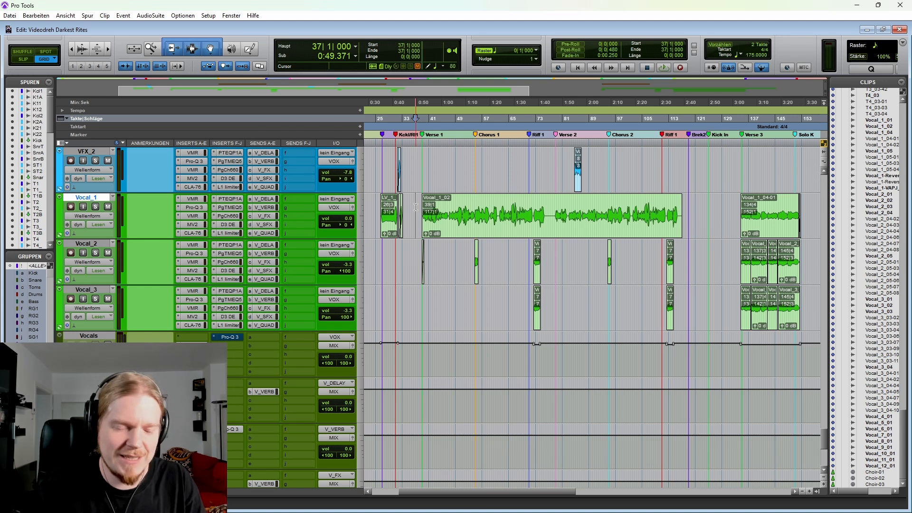
pyautogui.click(412, 207)
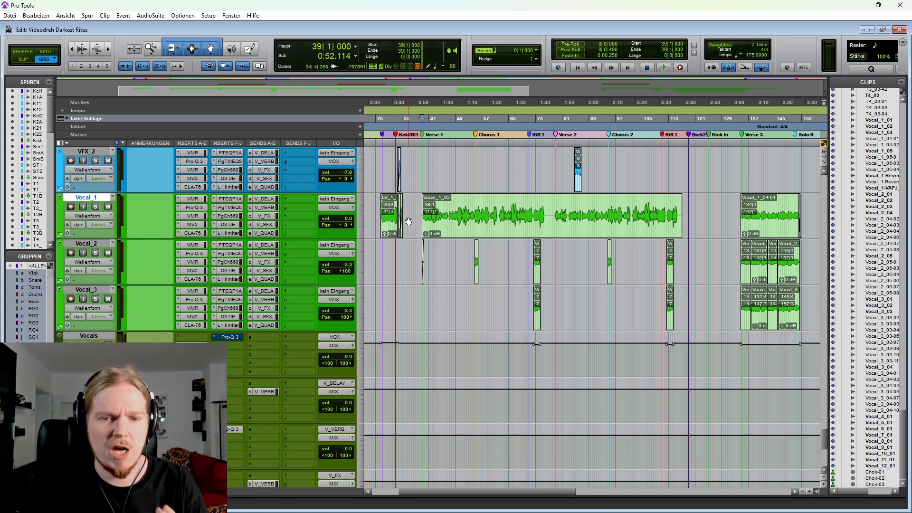
pyautogui.click(417, 206)
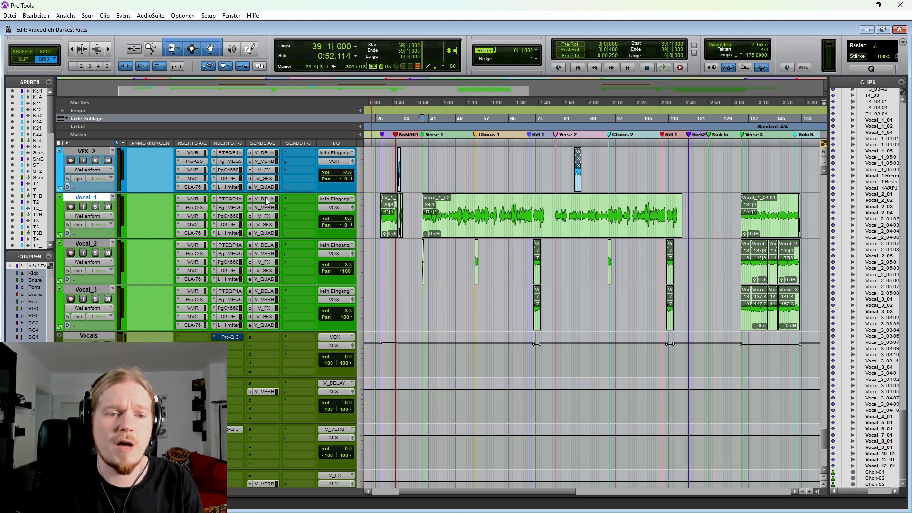
# Step: Mute Vocal_1's V_DELAY, V_VERB, V_FX, V_SFX and V_QUAD sends and solo the track
pyautogui.moveTo(267, 202); pyautogui.dragTo(268, 231)
pyautogui.click(96, 207)
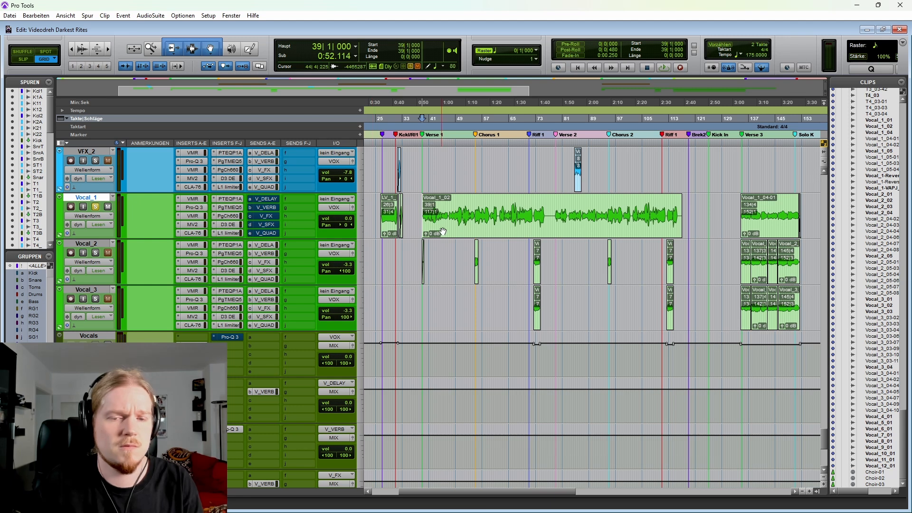
# Step: Play the soloed Vocal_1 track from the start of Verse 1, 39|1|000, with its sends muted
pyautogui.press('space')
pyautogui.press('t')
pyautogui.press('t')
pyautogui.hscroll(2, 618, 270)
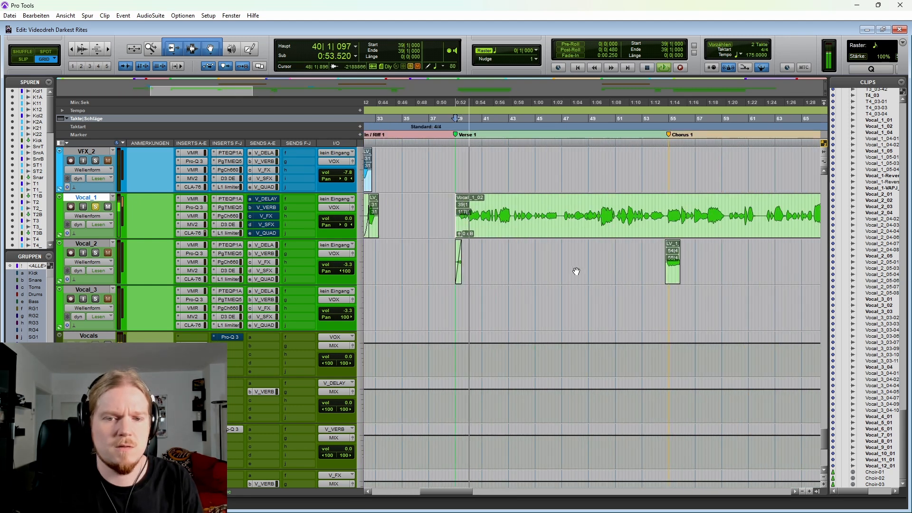
pyautogui.hscroll(1, 576, 271)
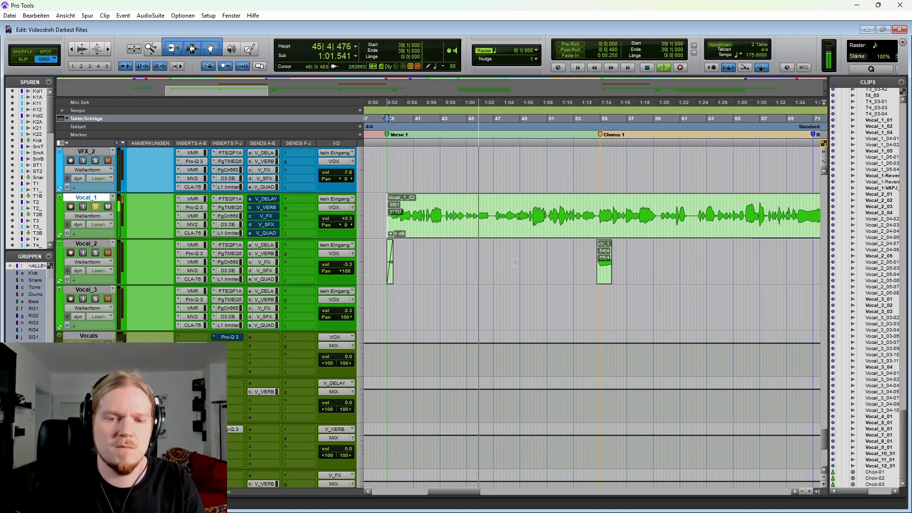
pyautogui.press('space')
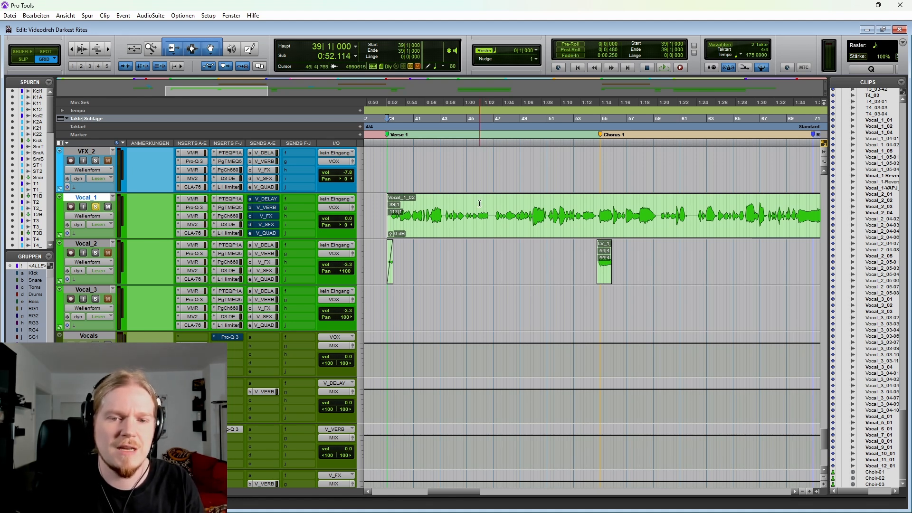
# Step: Place the edit cursor at 43|2|000 on Vocal_1 and play the track with all its inserts bypassed
pyautogui.moveTo(445, 205); pyautogui.dragTo(493, 207)
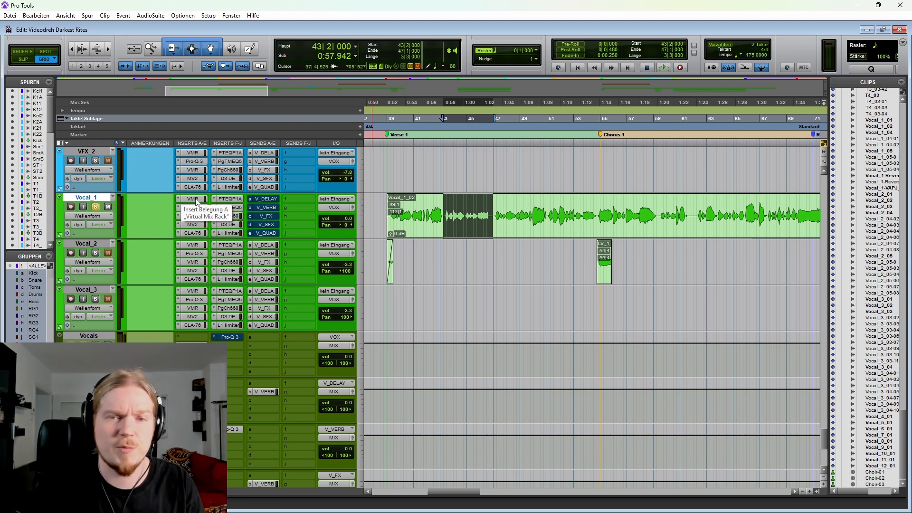
pyautogui.click(443, 205)
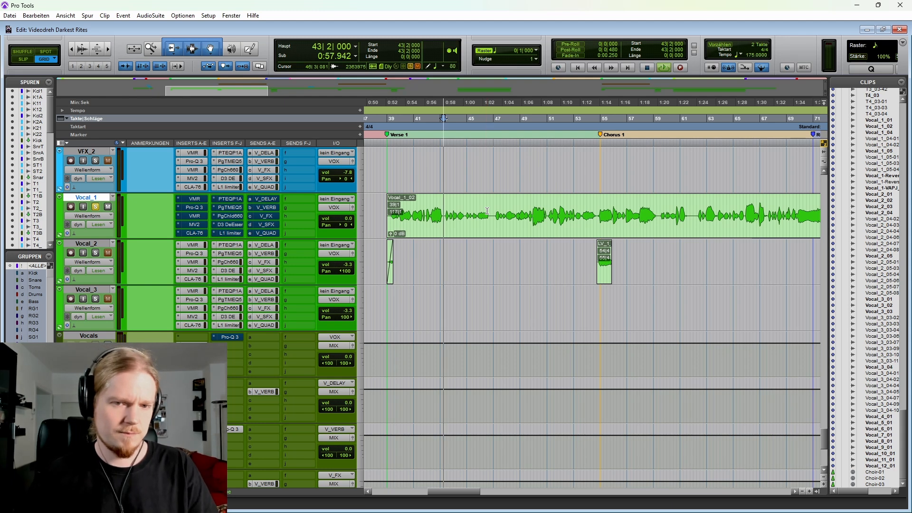
pyautogui.press('space')
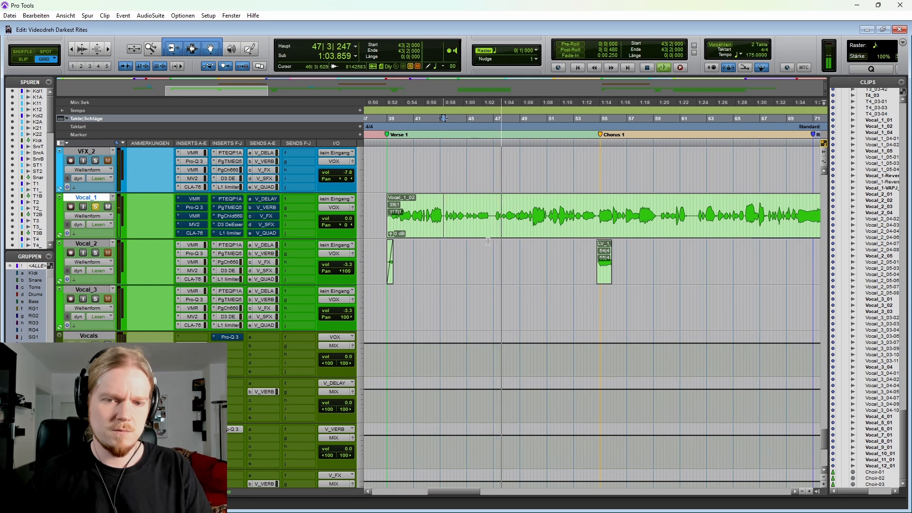
pyautogui.press('space')
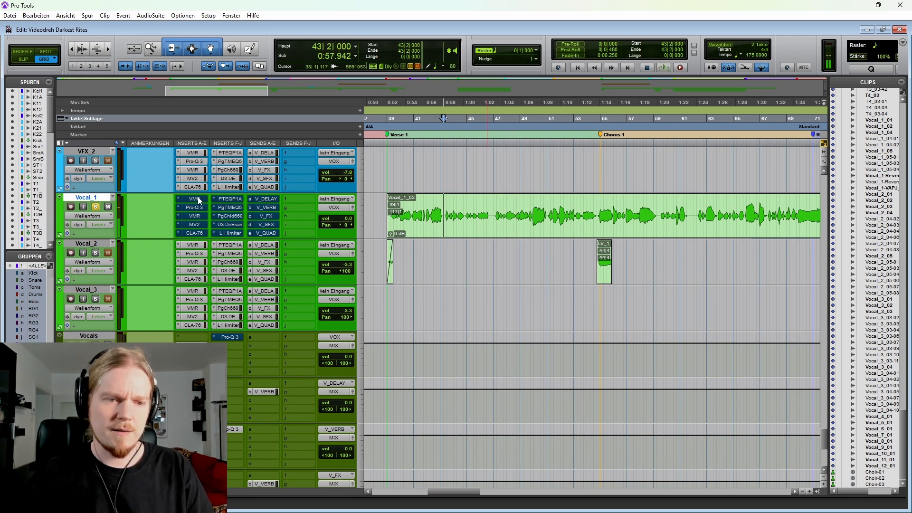
# Step: Play Vocal_1 from 44|4|533 with its inserts active and highlight the short phrase starting at 45|4|000
pyautogui.click(497, 205)
pyautogui.press('t')
pyautogui.press('t')
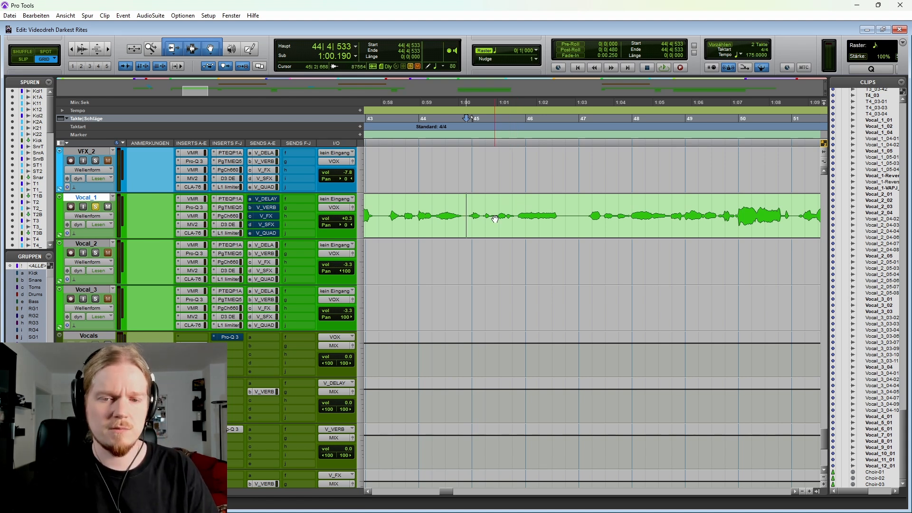
pyautogui.press('space')
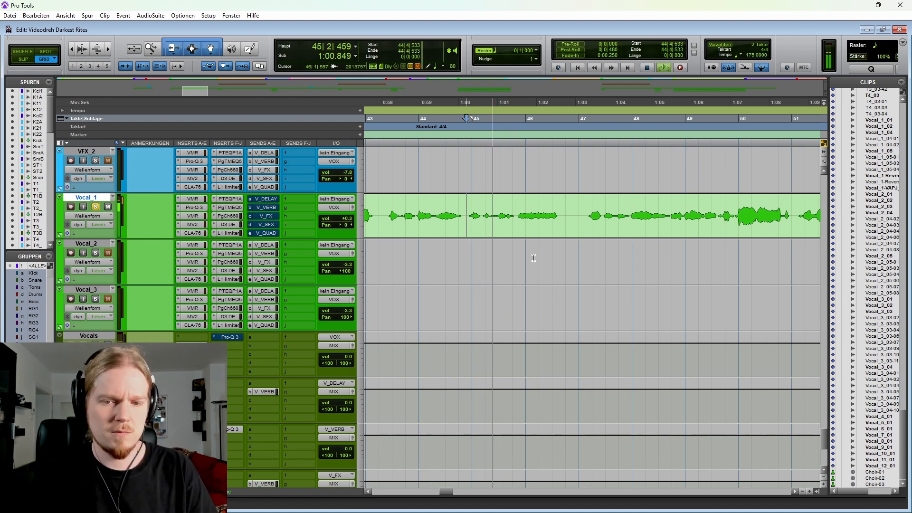
pyautogui.hscroll(3, 534, 258)
pyautogui.moveTo(445, 211); pyautogui.dragTo(496, 212)
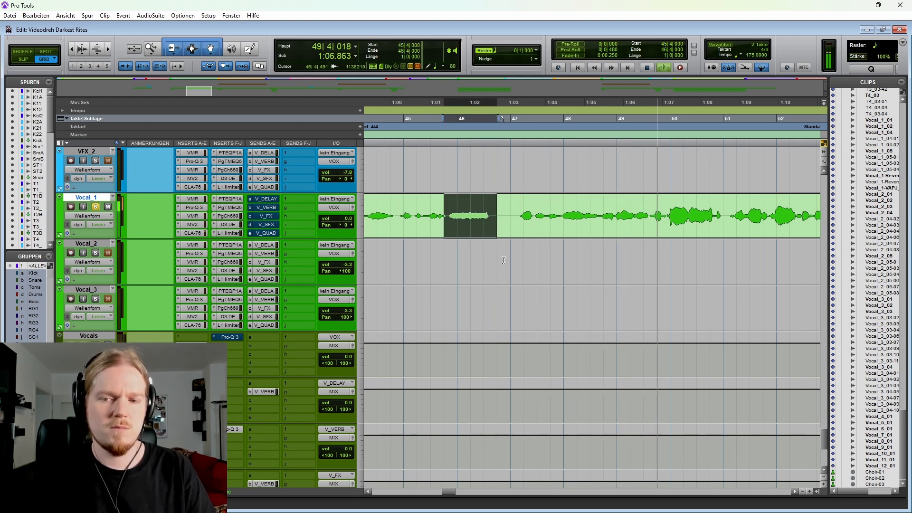
pyautogui.press('space')
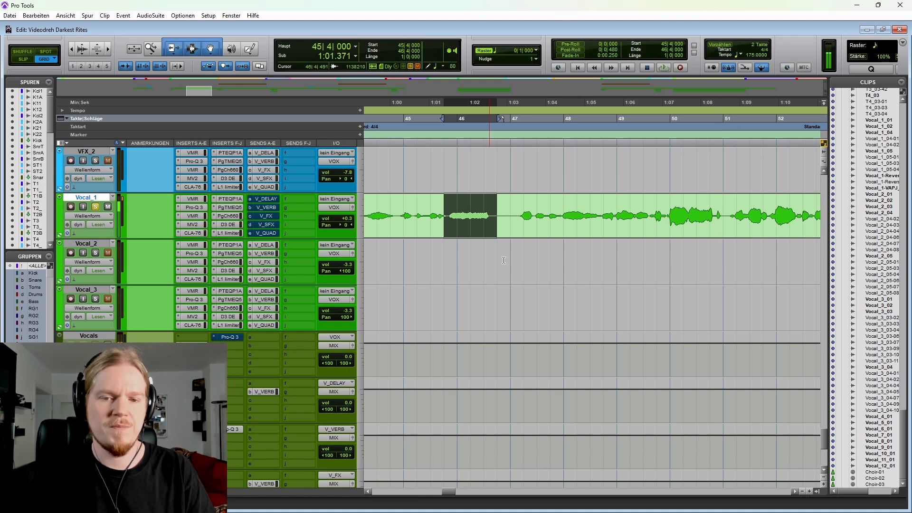
# Step: Highlight the Vocal_1 passage from 48|3|000 to 51|1|000 in Verse 1
pyautogui.click(448, 208)
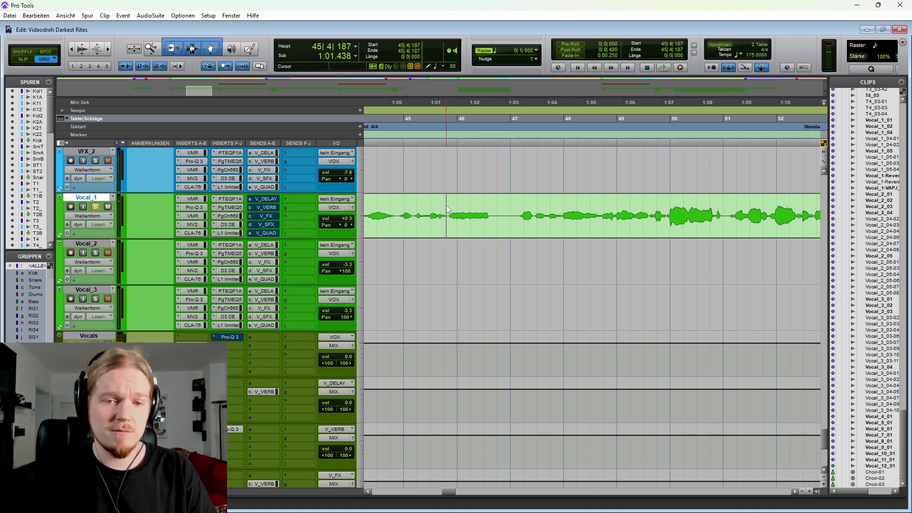
pyautogui.moveTo(594, 206); pyautogui.dragTo(724, 206)
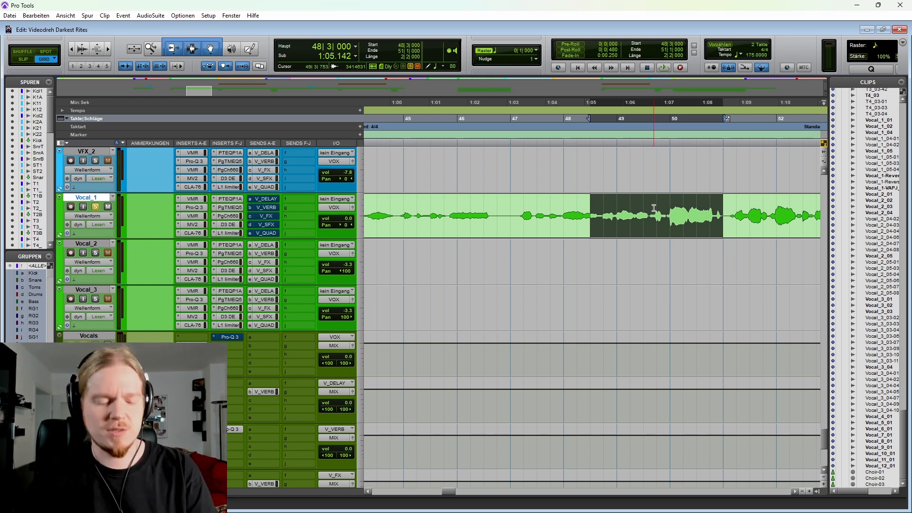
pyautogui.press('r')
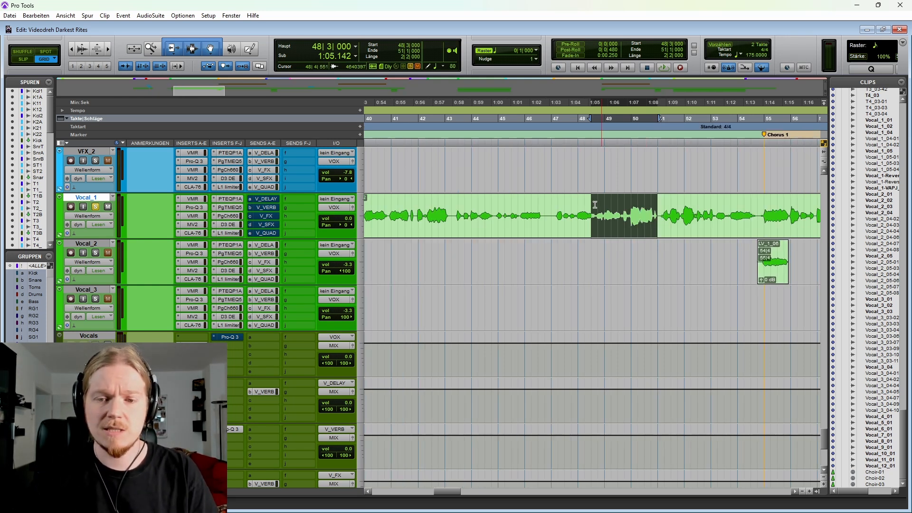
# Step: Place the edit cursor at 43|2|000 on Vocal_1 and play the track with its sends active again
pyautogui.click(455, 205)
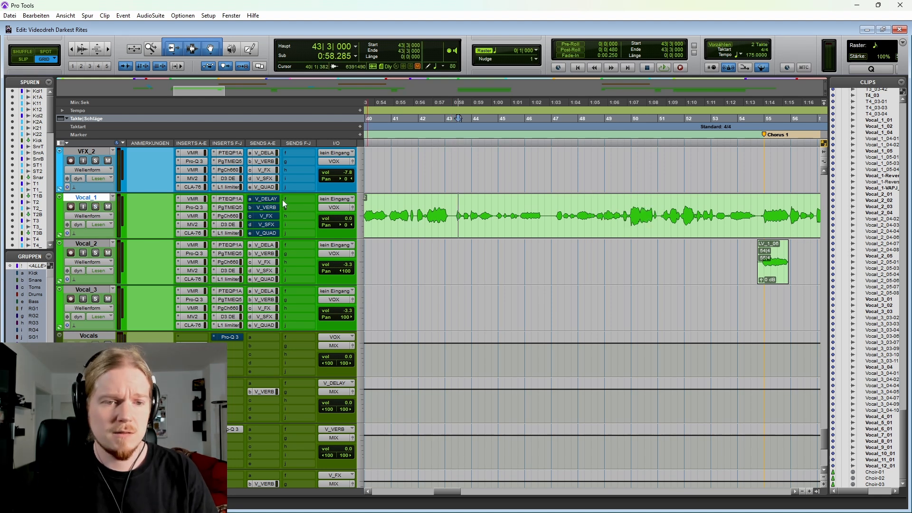
pyautogui.click(452, 208)
pyautogui.press('space')
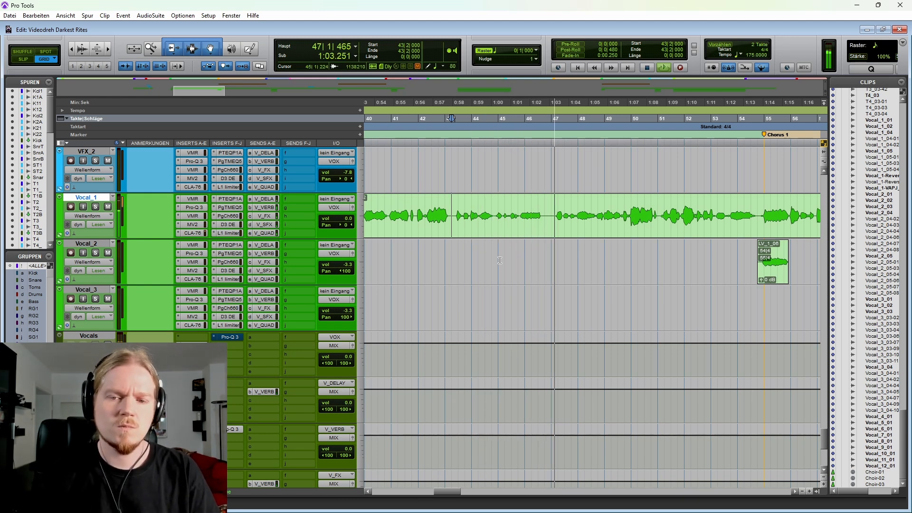
pyautogui.hscroll(3, 480, 262)
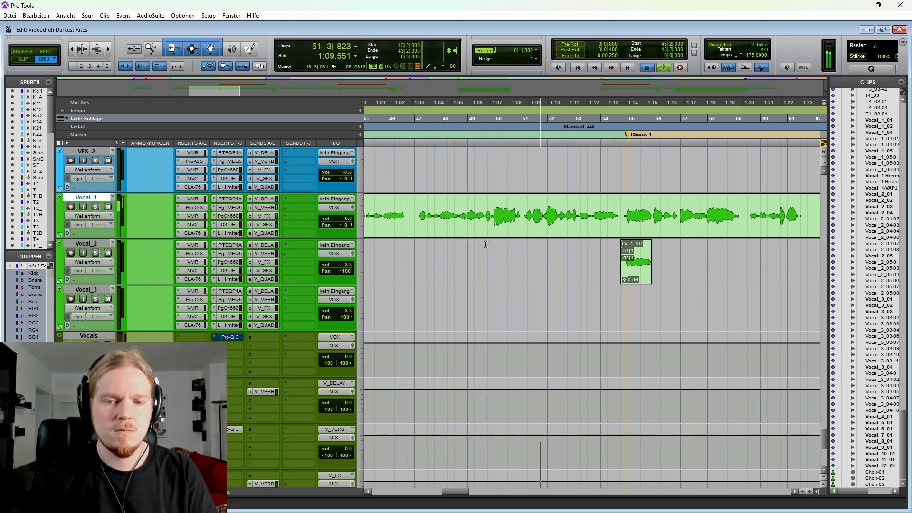
pyautogui.press('space')
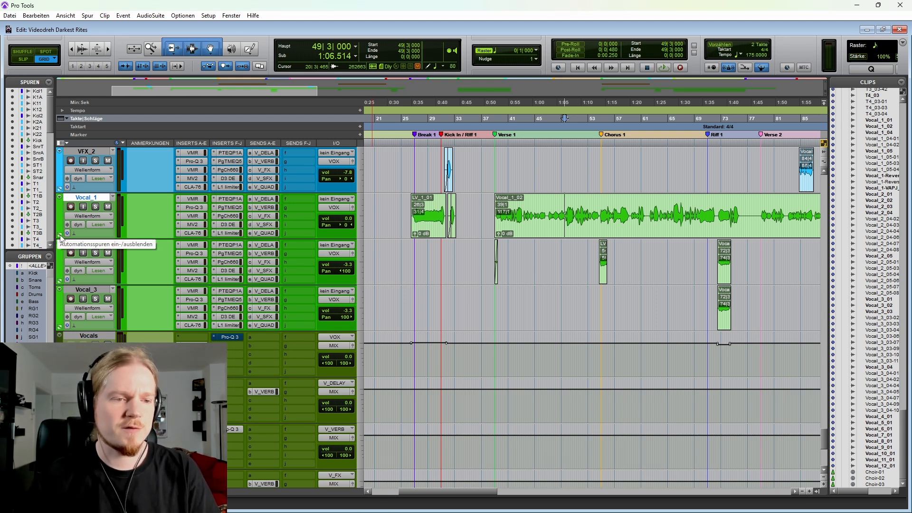
# Step: Show Vocal_1's automation lanes and examine the volume, pan and send-level curves across the whole song
pyautogui.click(60, 235)
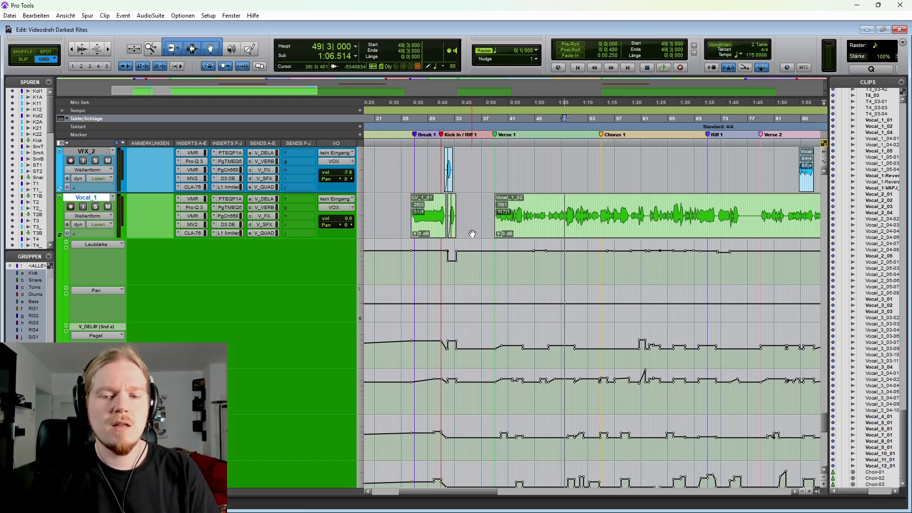
pyautogui.hscroll(3, 473, 234)
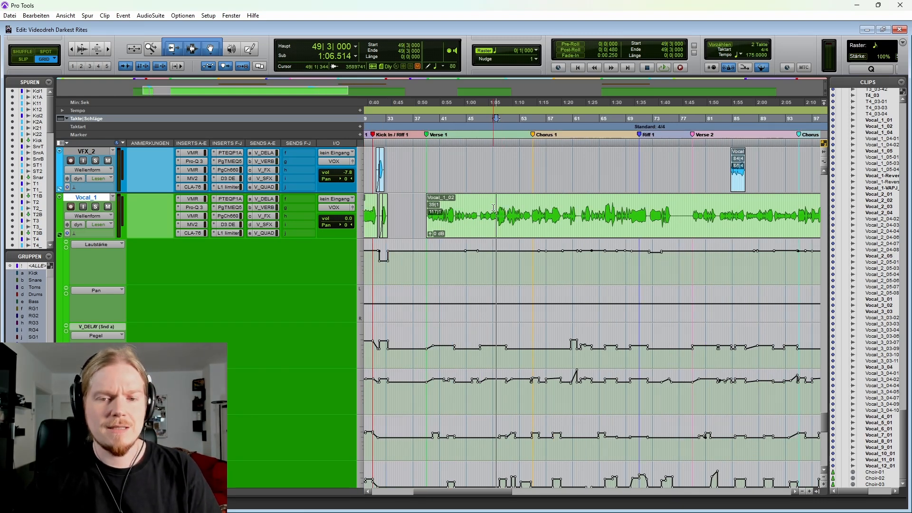
pyautogui.press('r')
pyautogui.press('r')
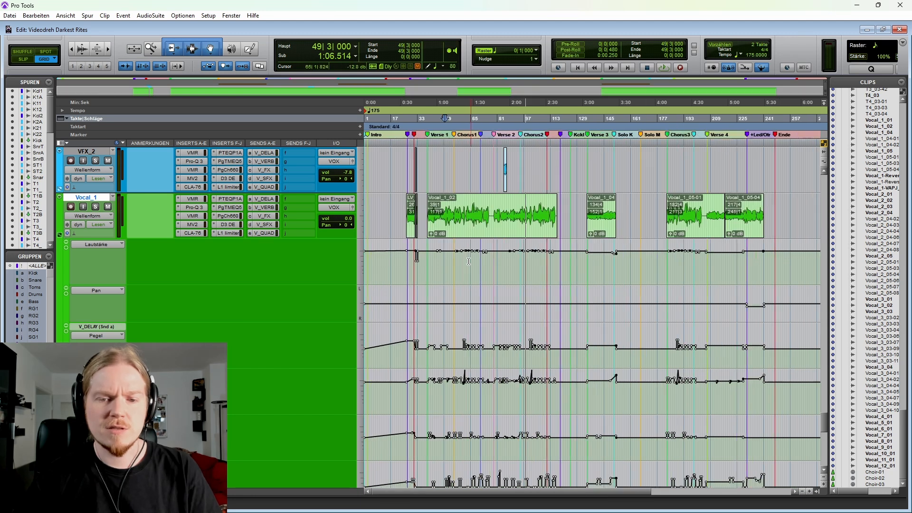
pyautogui.press('r')
pyautogui.scroll(-1, 451, 309)
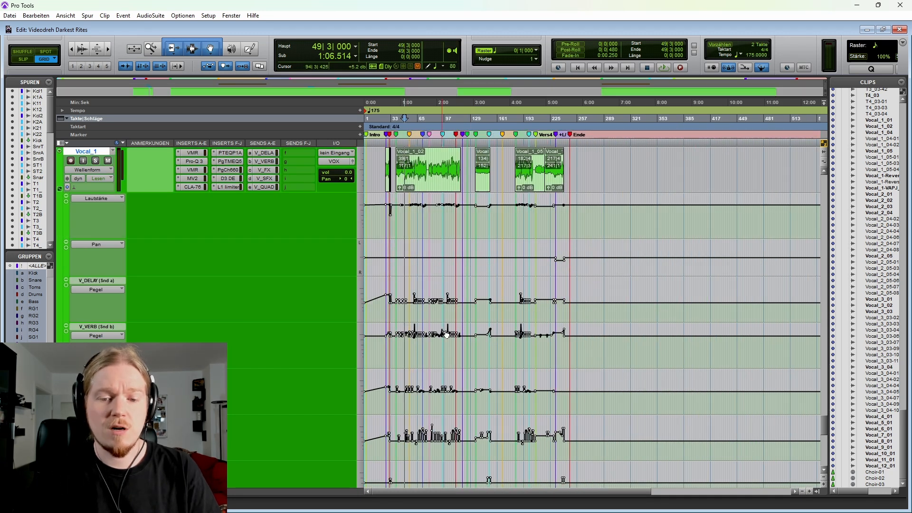
pyautogui.scroll(-1, 447, 335)
pyautogui.scroll(2, 606, 295)
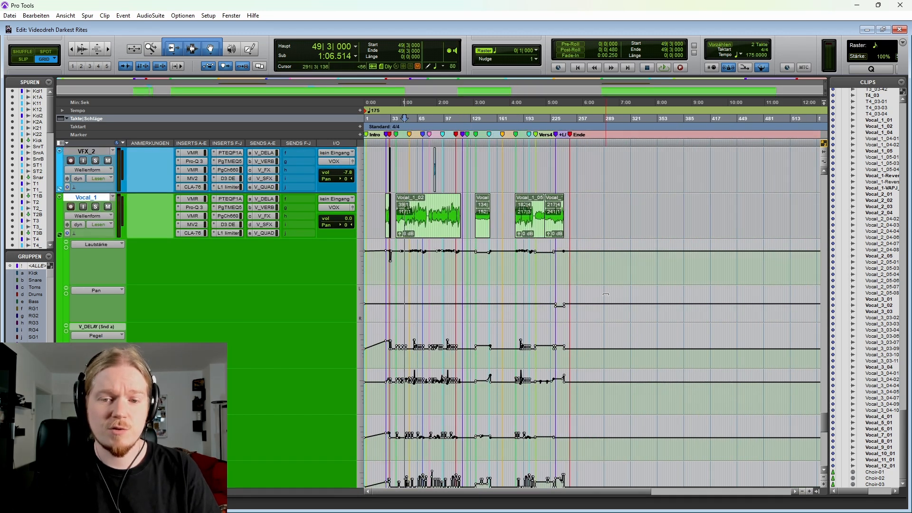
# Step: Highlight sections of Vocal_1's volume, V_DELAY and V_FX automation, from 57|3|000 and 64|2|000 onward
pyautogui.moveTo(411, 261); pyautogui.dragTo(471, 265)
pyautogui.scroll(-1, 465, 276)
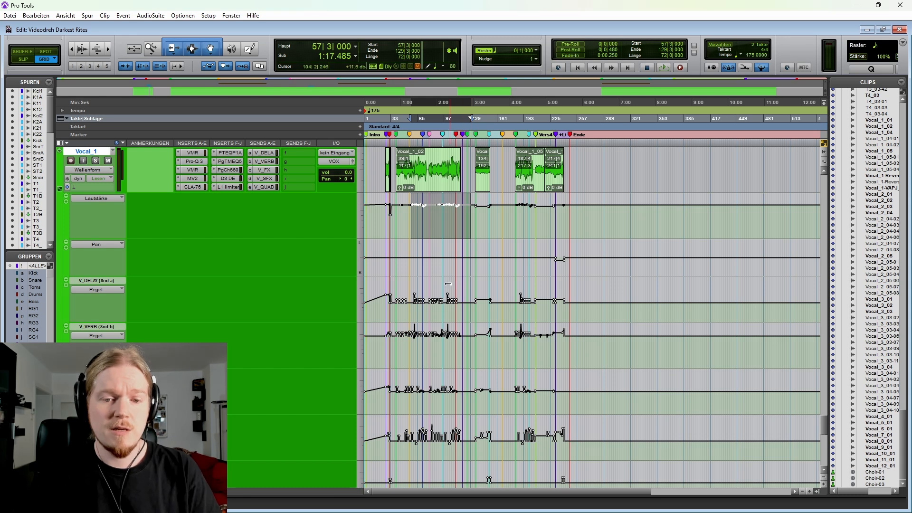
pyautogui.moveTo(412, 308); pyautogui.dragTo(431, 313)
pyautogui.moveTo(417, 350); pyautogui.dragTo(432, 408)
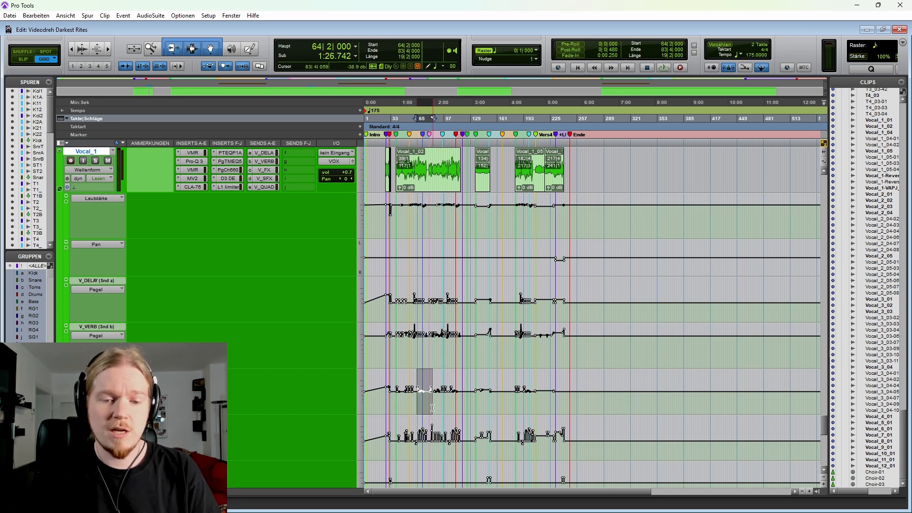
pyautogui.scroll(1, 429, 454)
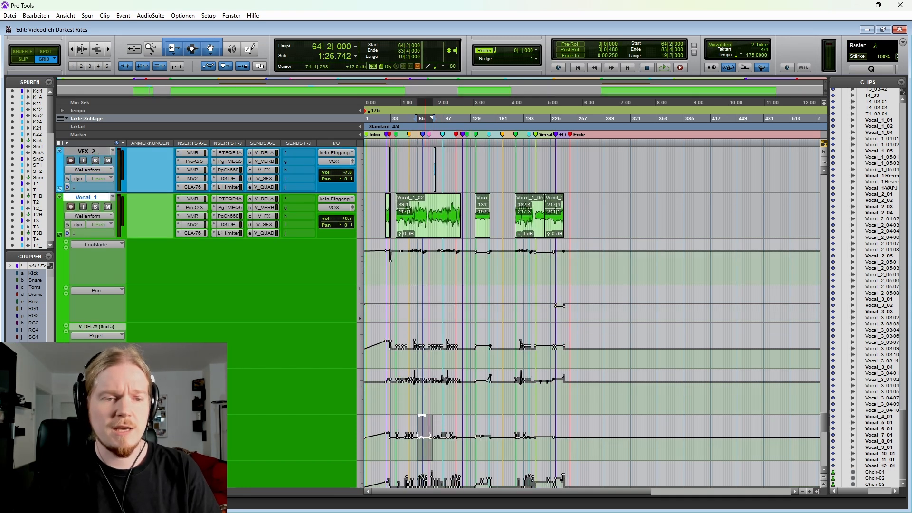
# Step: Display Vocal_1's HiAtten and Range plug-in automation in the main track lane and return it to the Wellenform view
pyautogui.click(111, 218)
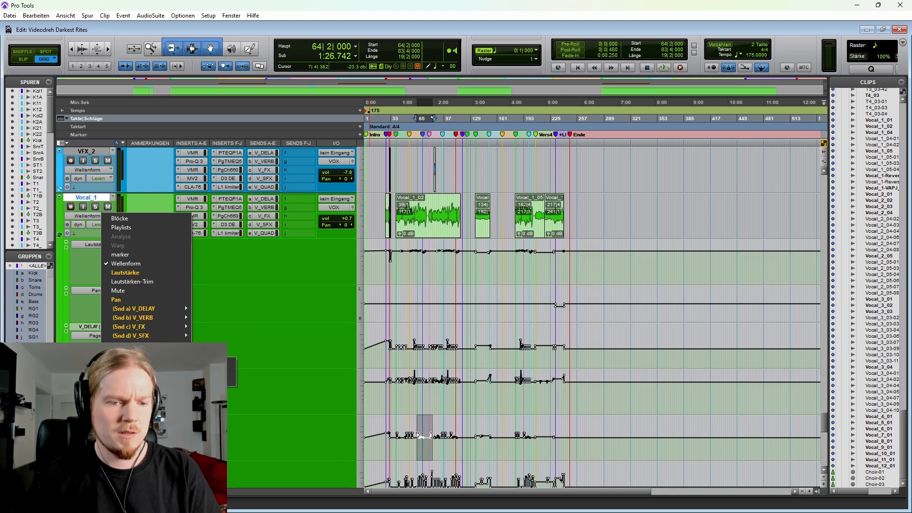
pyautogui.click(212, 362)
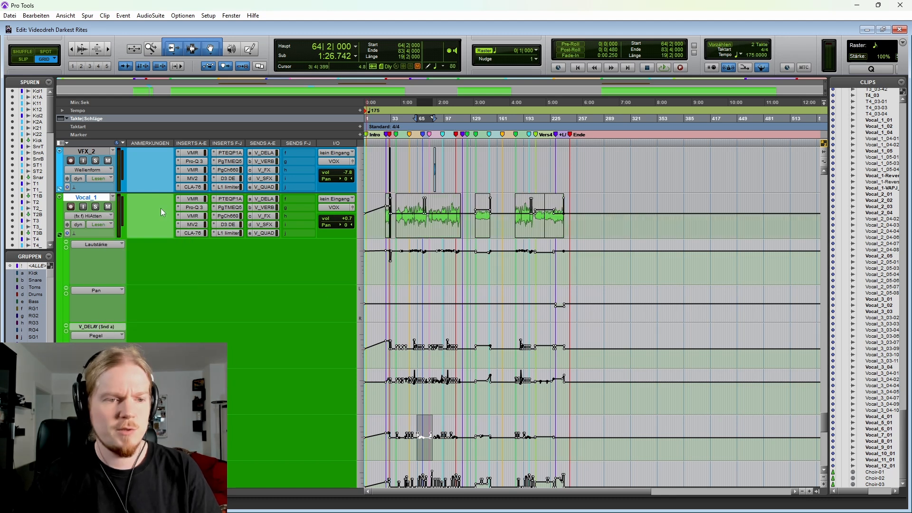
pyautogui.click(101, 217)
pyautogui.click(209, 380)
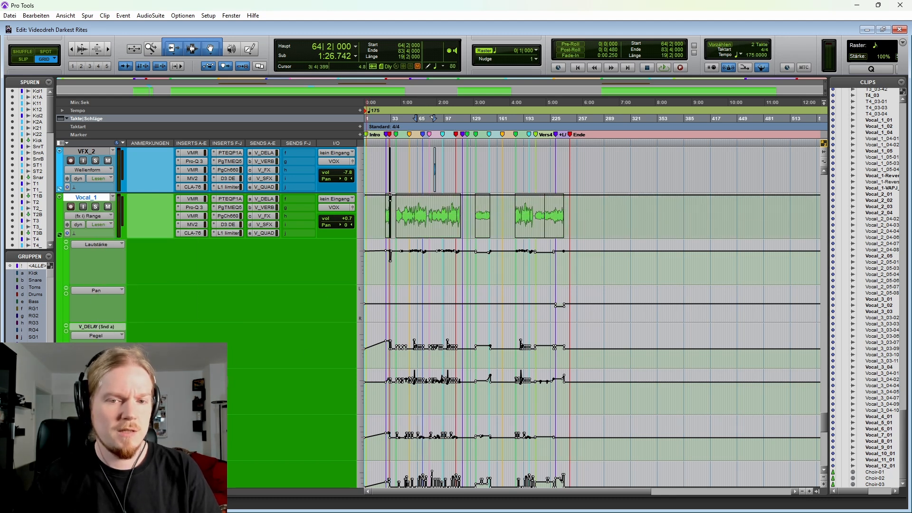
pyautogui.click(102, 216)
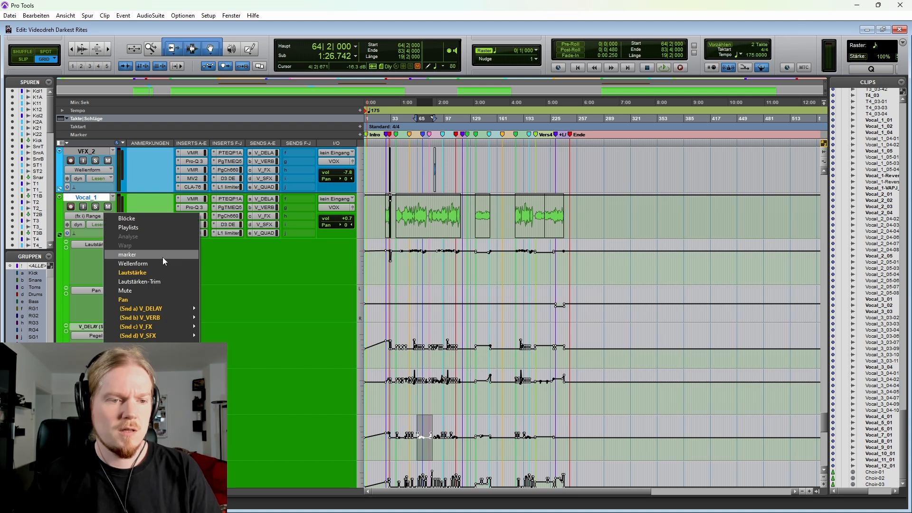
pyautogui.click(158, 266)
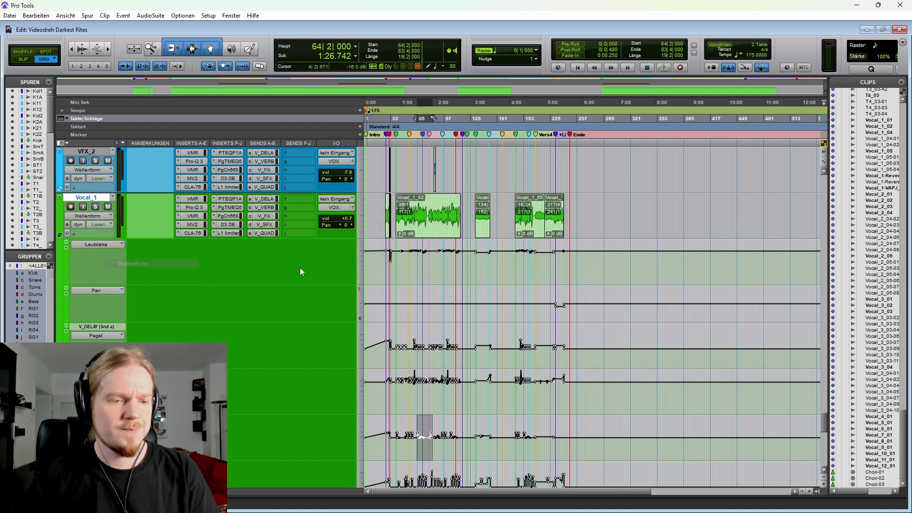
# Step: Place the edit cursor at 59|4|000 in Vocal_1's volume lane and examine the automation around Chorus 1
pyautogui.click(415, 262)
pyautogui.press('t')
pyautogui.press('t')
pyautogui.press('t')
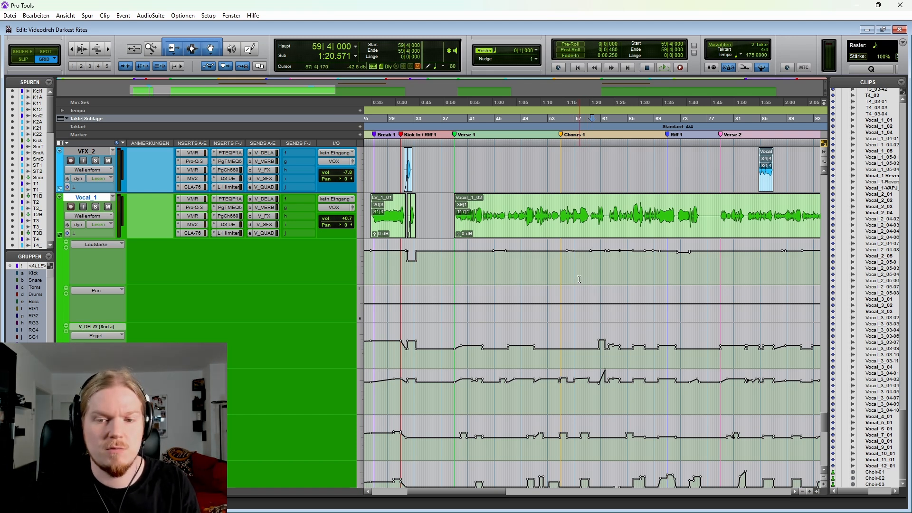
pyautogui.hscroll(4, 580, 280)
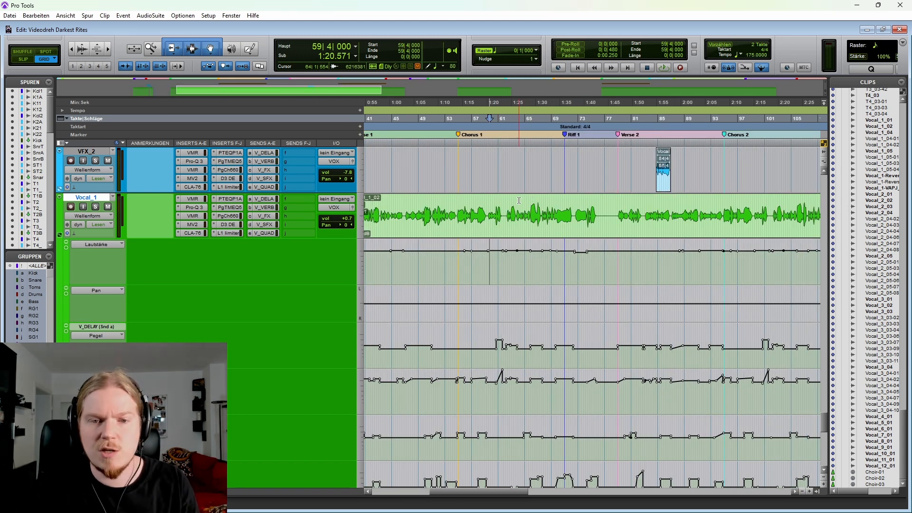
# Step: Place the edit cursor at 49|3|000 on Vocal_1 and examine the send automation leading into Chorus 1 up close
pyautogui.click(421, 202)
pyautogui.press('t')
pyautogui.press('t')
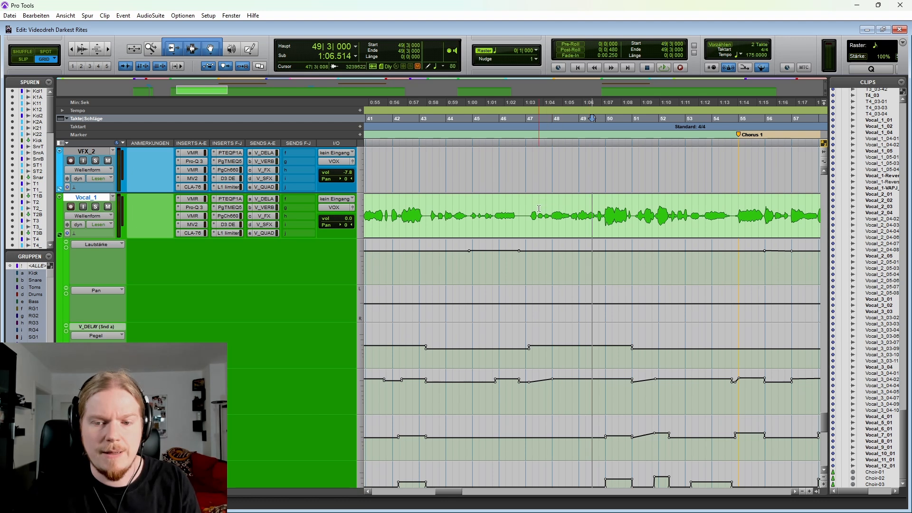
pyautogui.hscroll(1, 539, 209)
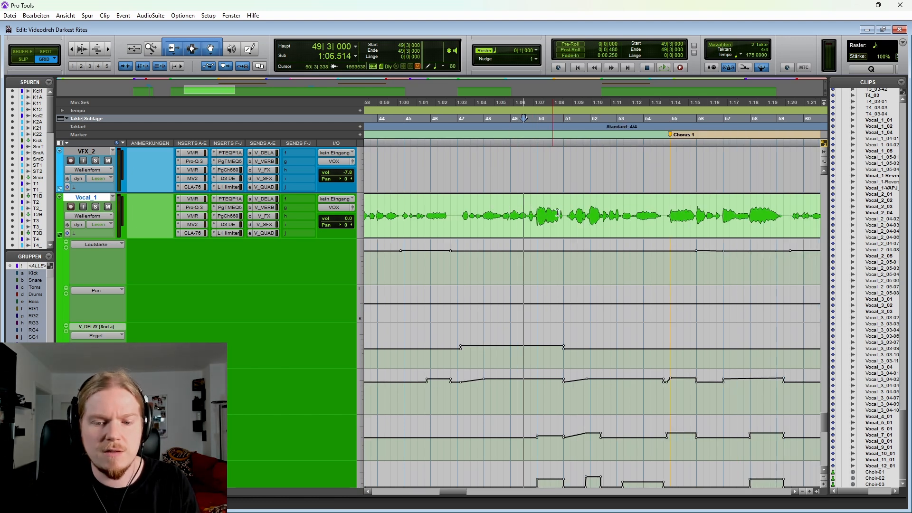
# Step: Play Vocal_1 from 47|1|000 into bar 50 to hear its passage leading into Chorus 1
pyautogui.scroll(-2, 558, 212)
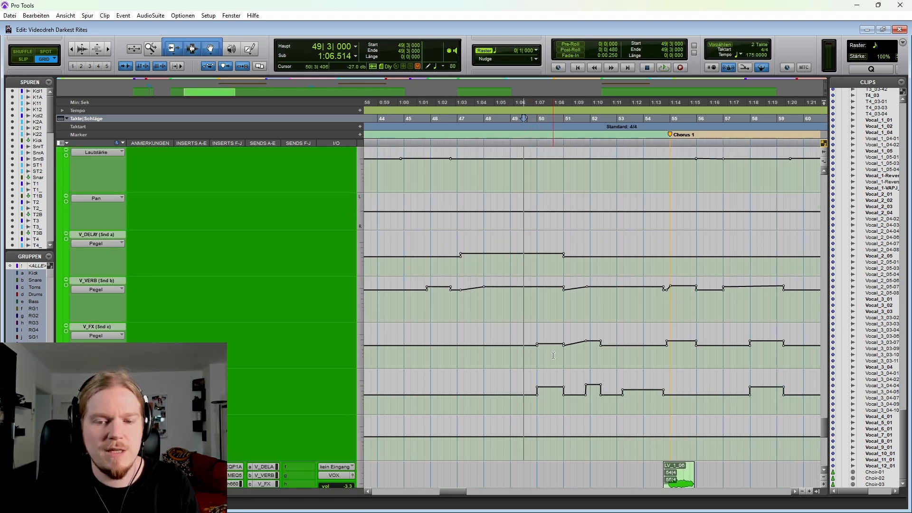
pyautogui.scroll(1, 553, 355)
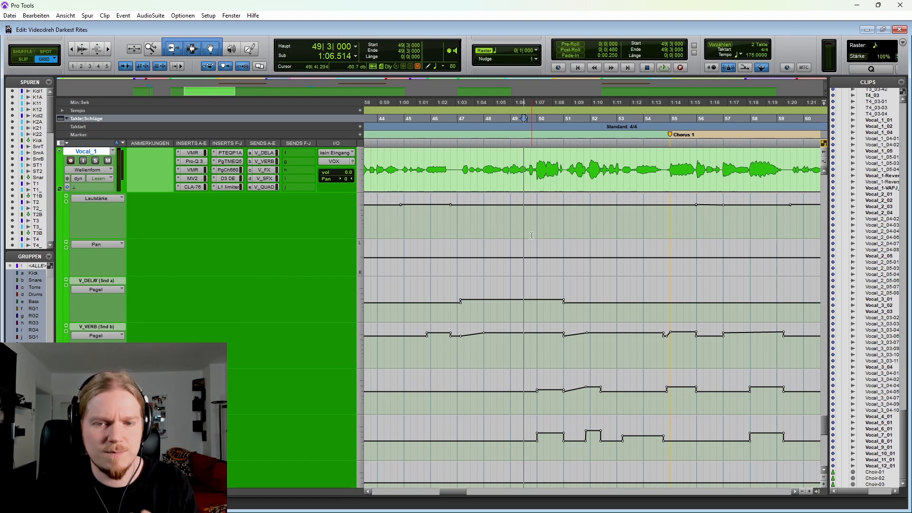
pyautogui.scroll(1, 532, 233)
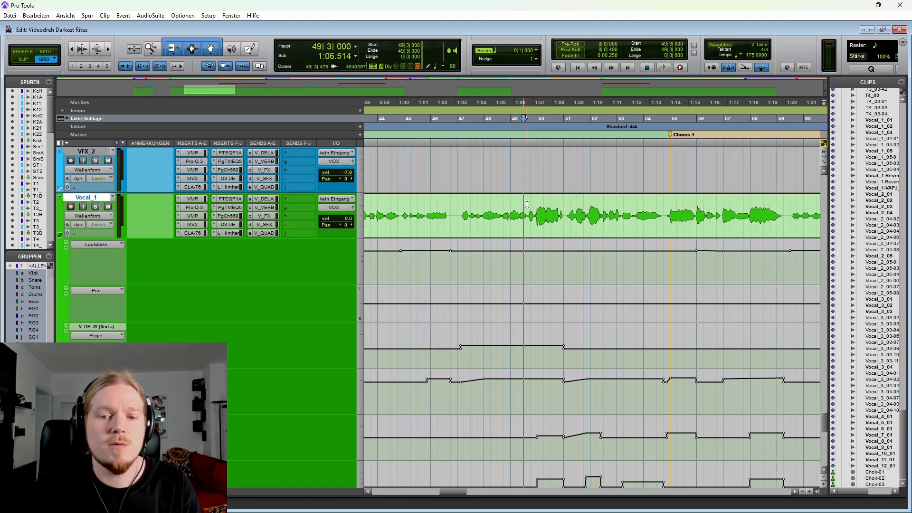
pyautogui.moveTo(527, 204); pyautogui.dragTo(577, 205)
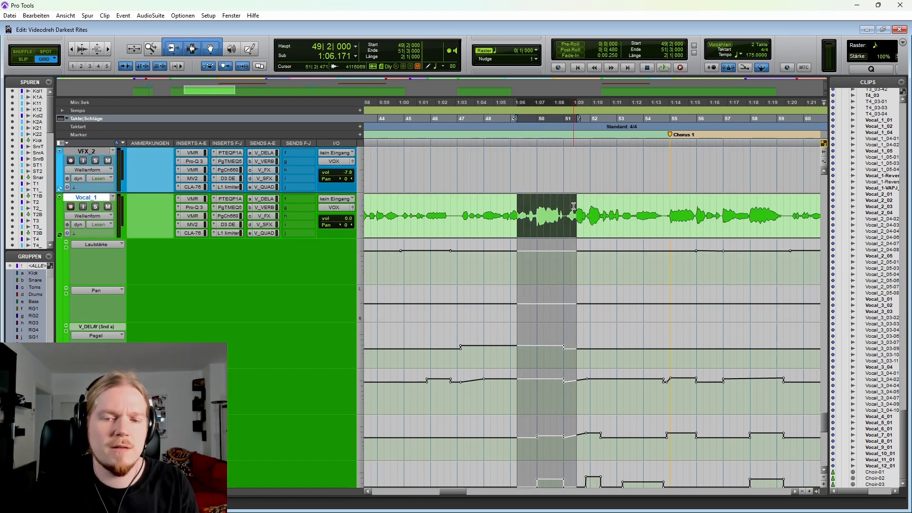
pyautogui.click(458, 204)
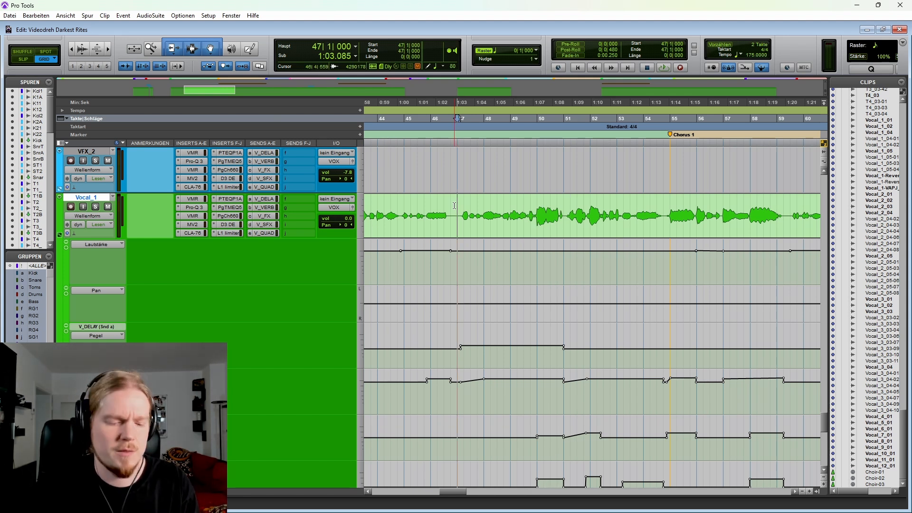
pyautogui.press('space')
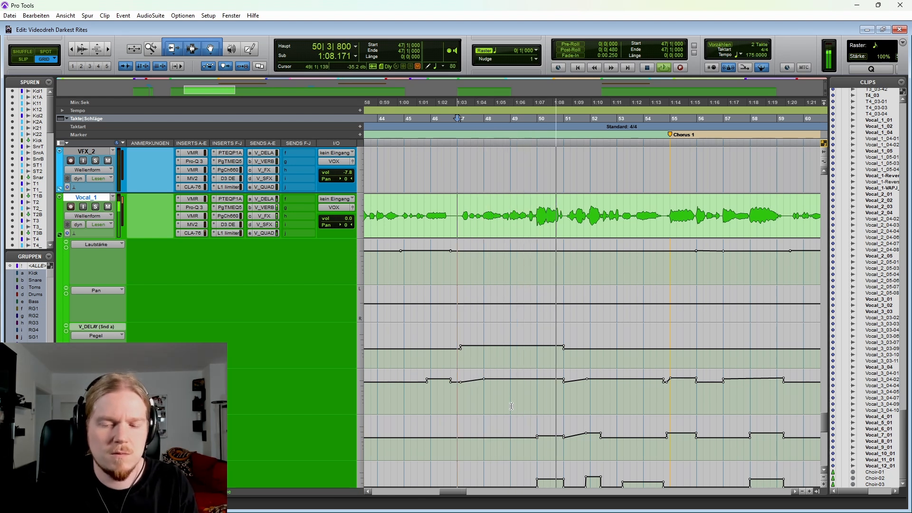
pyautogui.press('space')
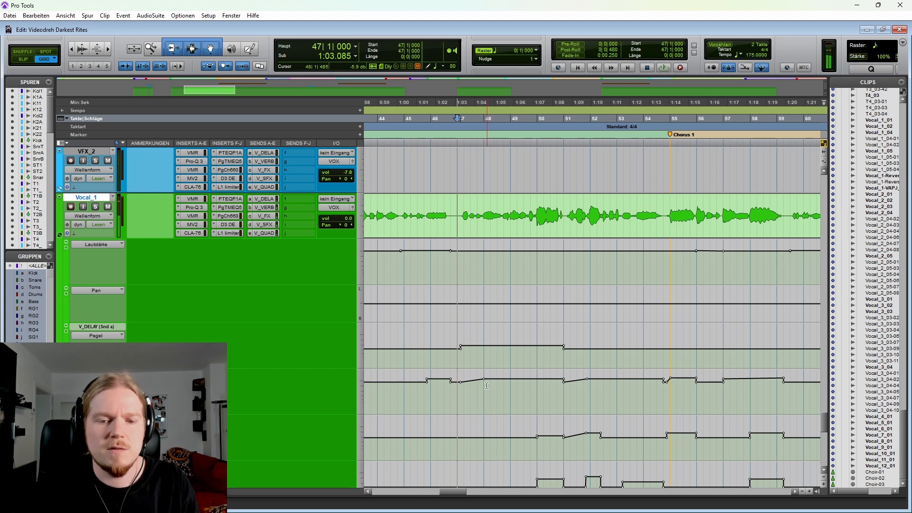
# Step: Highlight Vocal_1 and its V_VERB automation from 47|1|000 to bar 51, then Vocal_1 from 49|3|000, and place the edit cursor at 50|2|000
pyautogui.moveTo(459, 214); pyautogui.dragTo(567, 206)
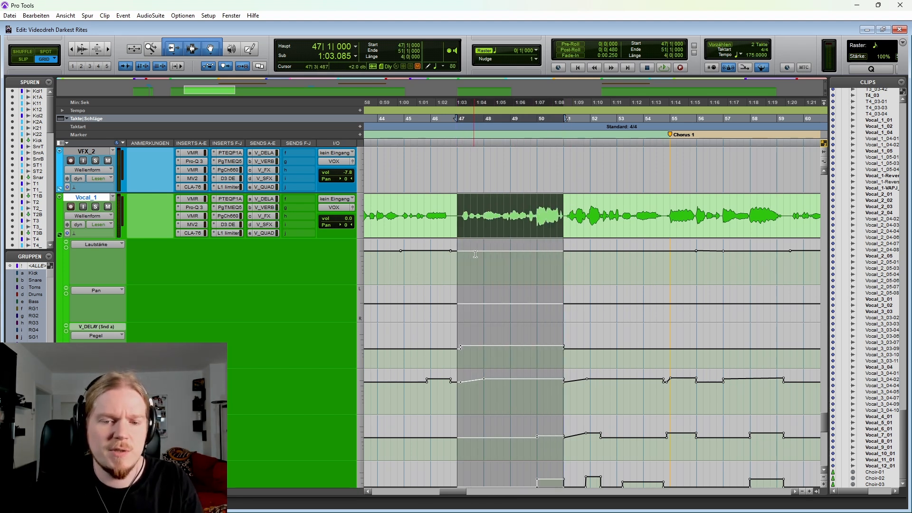
pyautogui.click(500, 330)
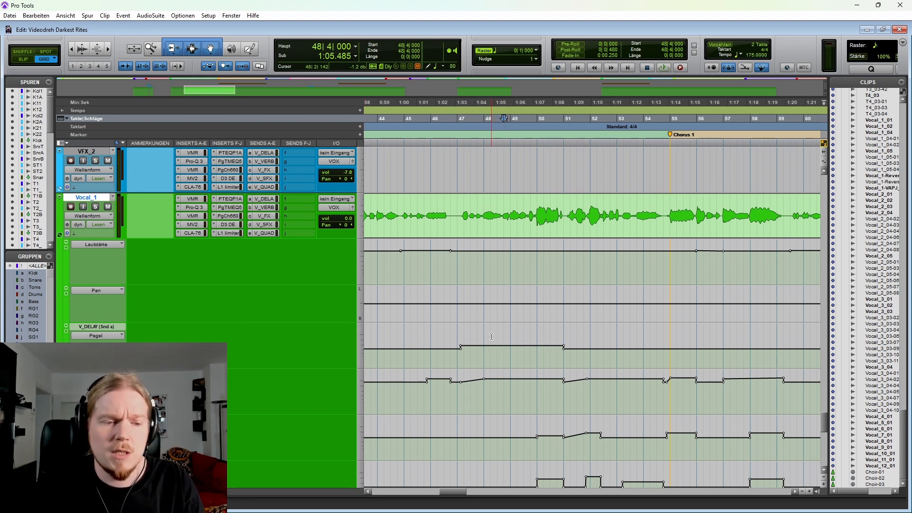
pyautogui.moveTo(458, 396); pyautogui.dragTo(563, 395)
pyautogui.scroll(-1, 556, 386)
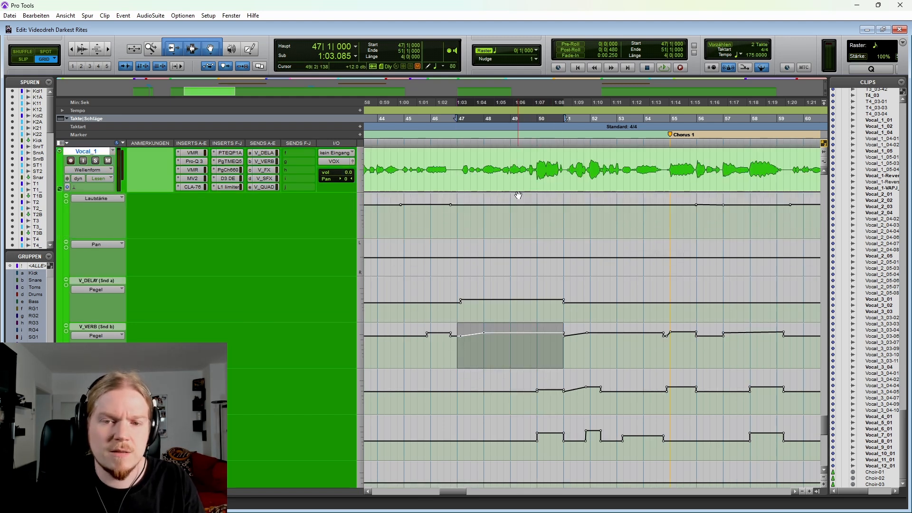
pyautogui.moveTo(525, 159); pyautogui.dragTo(566, 154)
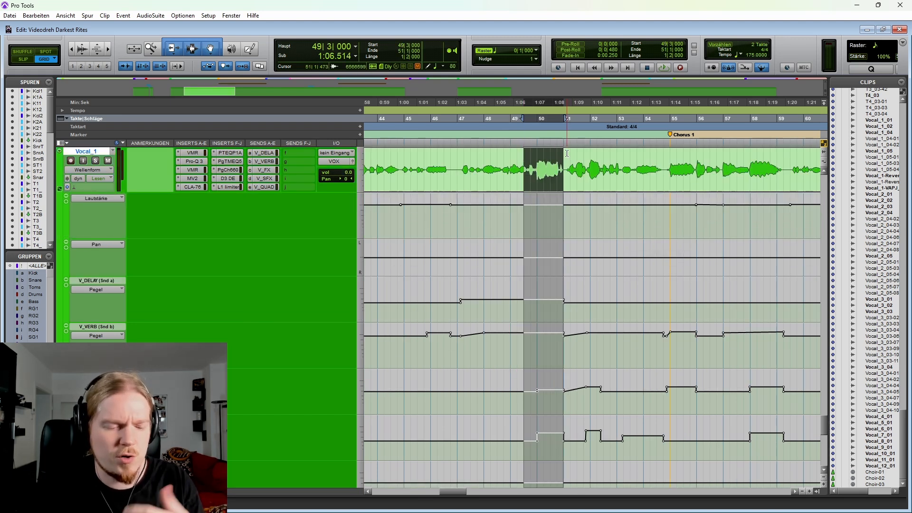
pyautogui.click(544, 394)
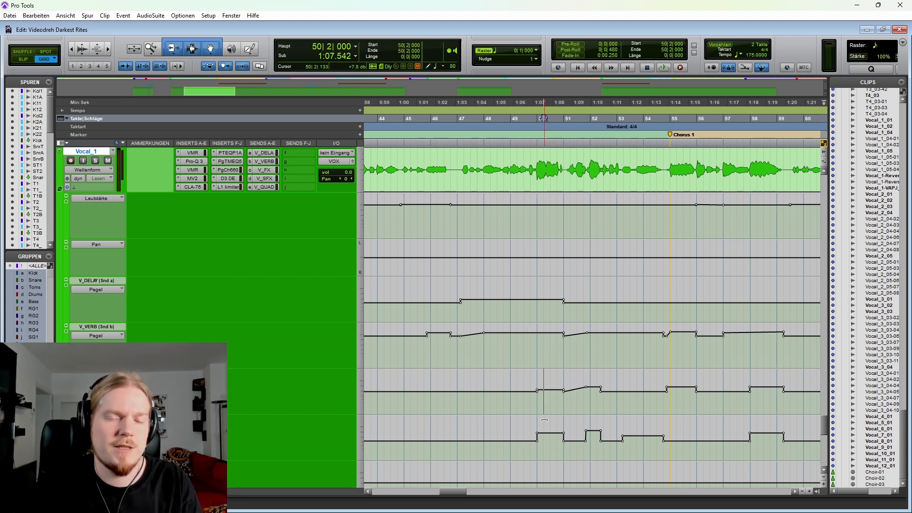
# Step: Solo Vocal_1, play it from 47|1|000 past bar 51, and turn solo off again
pyautogui.click(457, 172)
pyautogui.hotkey('shift', 's')
pyautogui.press('space')
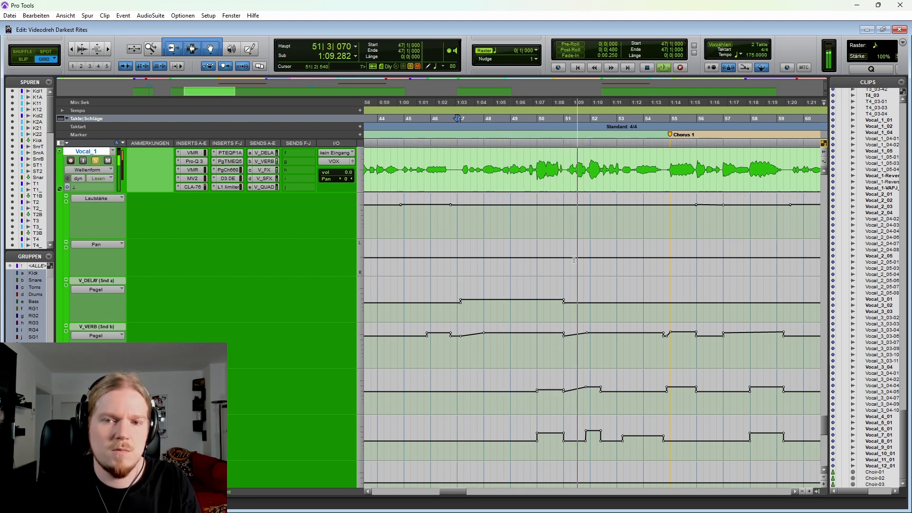
pyautogui.press('space')
pyautogui.hotkey('shift', 's')
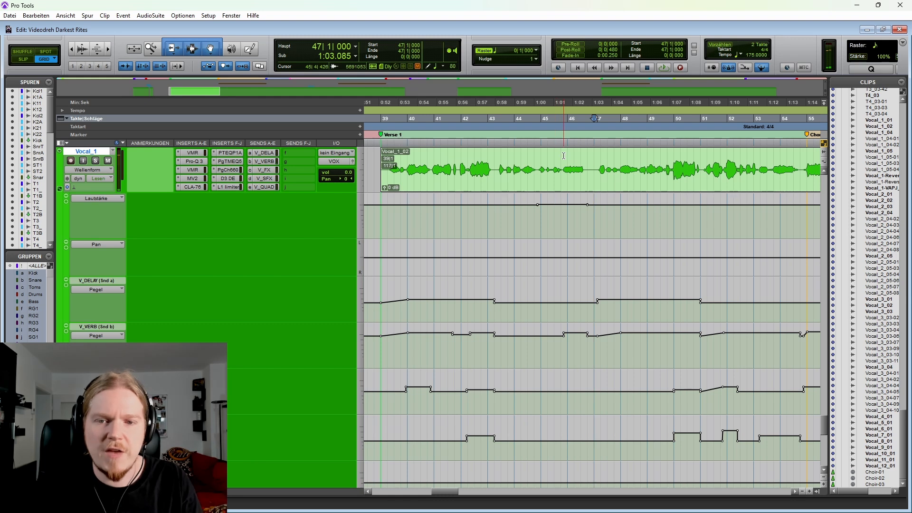
# Step: Highlight Vocal_1's Verse 1 passage from 43|2|000 to about bar 47 and the following passage from 47|1|000 to bar 51
pyautogui.moveTo(494, 157); pyautogui.dragTo(595, 155)
pyautogui.hscroll(1, 547, 181)
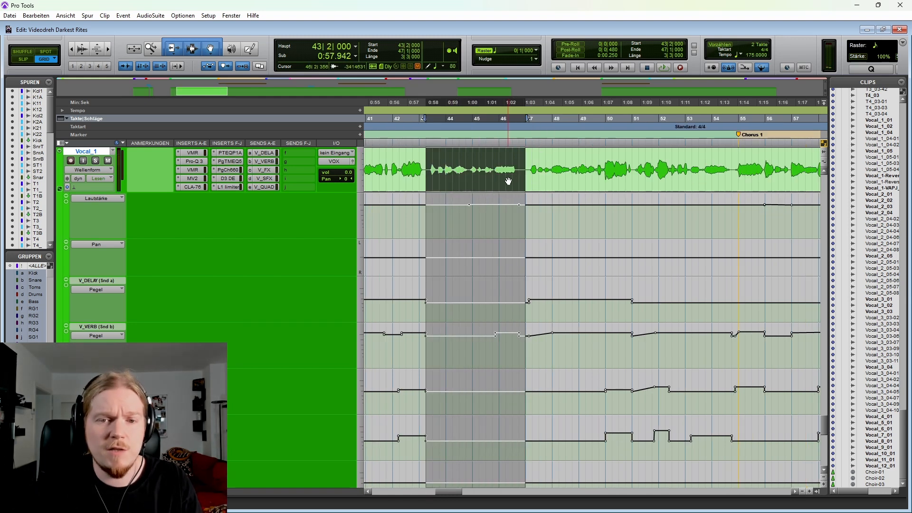
pyautogui.scroll(1, 515, 190)
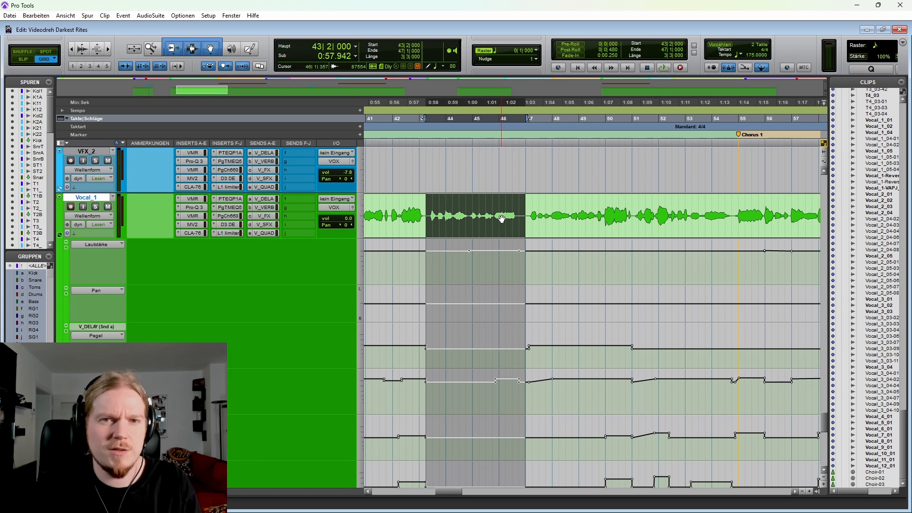
pyautogui.moveTo(423, 205); pyautogui.dragTo(521, 209)
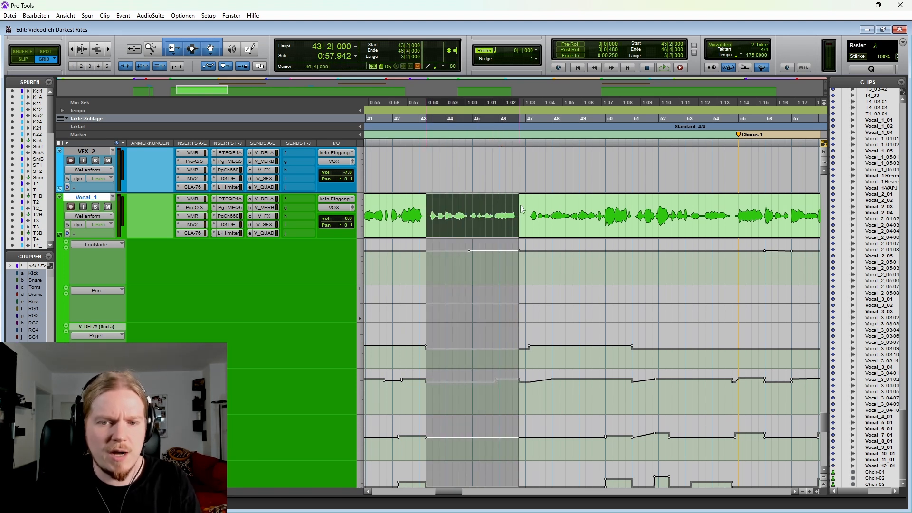
pyautogui.click(428, 207)
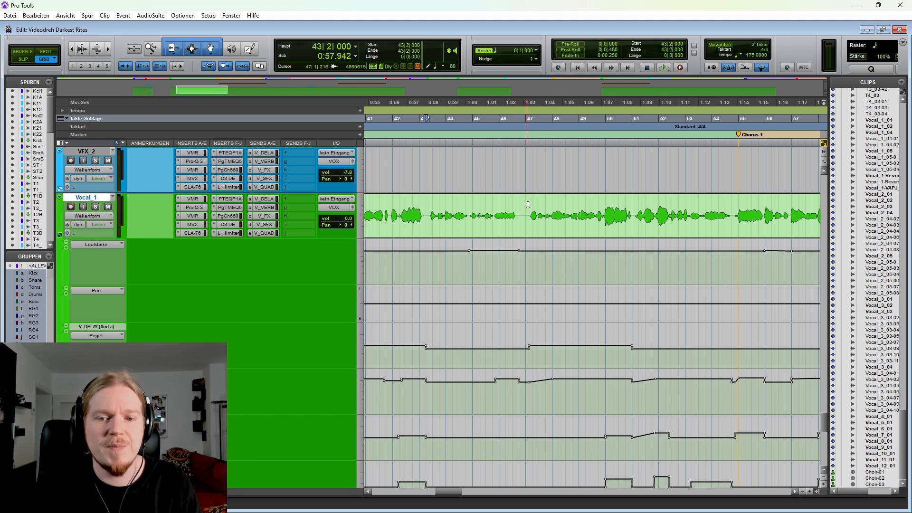
pyautogui.moveTo(528, 204); pyautogui.dragTo(634, 204)
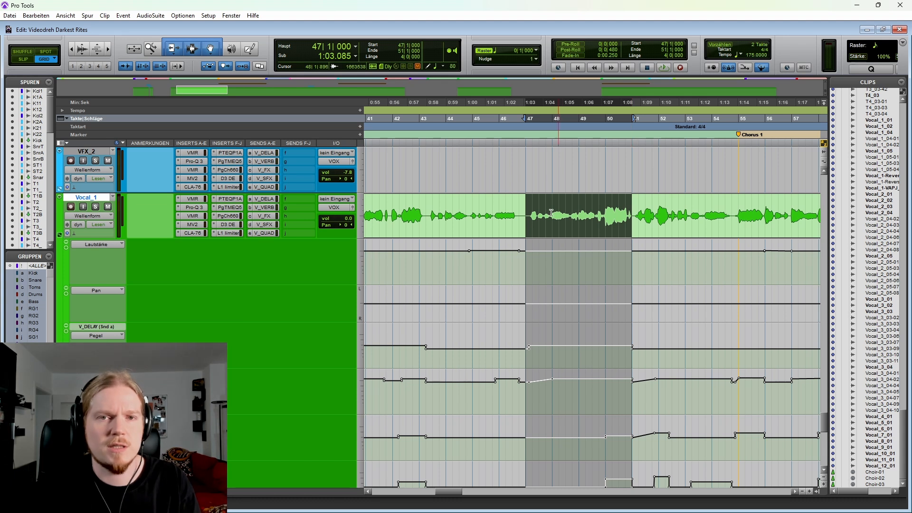
# Step: Play Vocal_1 from 43|2|000 past bar 50 to compare the two Verse 1 passages
pyautogui.click(426, 204)
pyautogui.press('space')
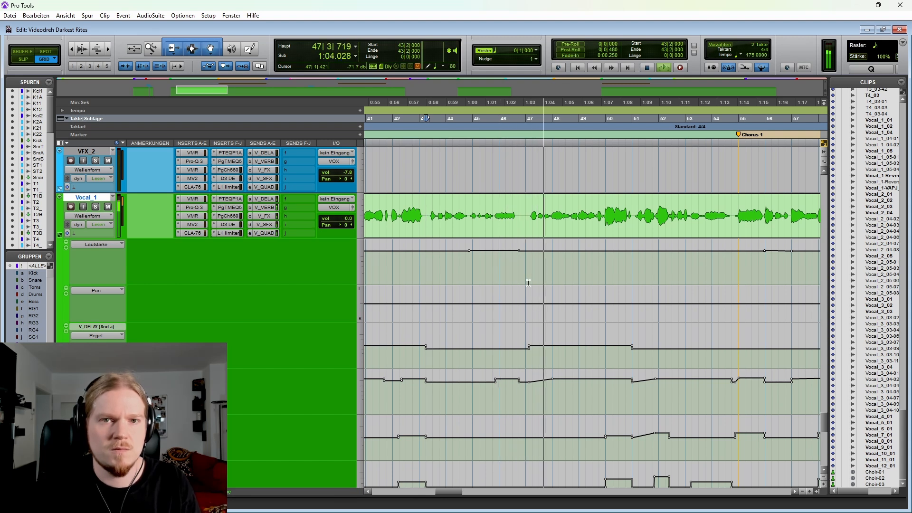
pyautogui.click(579, 266)
pyautogui.press('r')
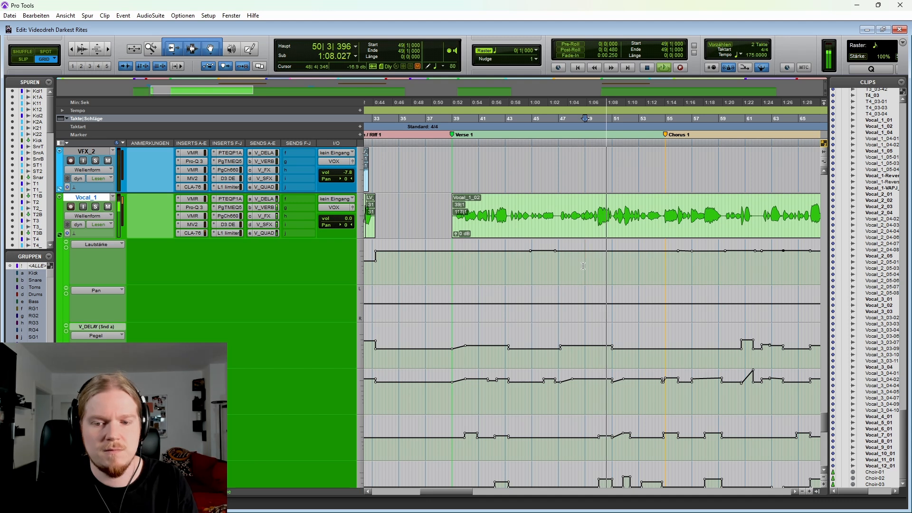
pyautogui.press('space')
pyautogui.press('r')
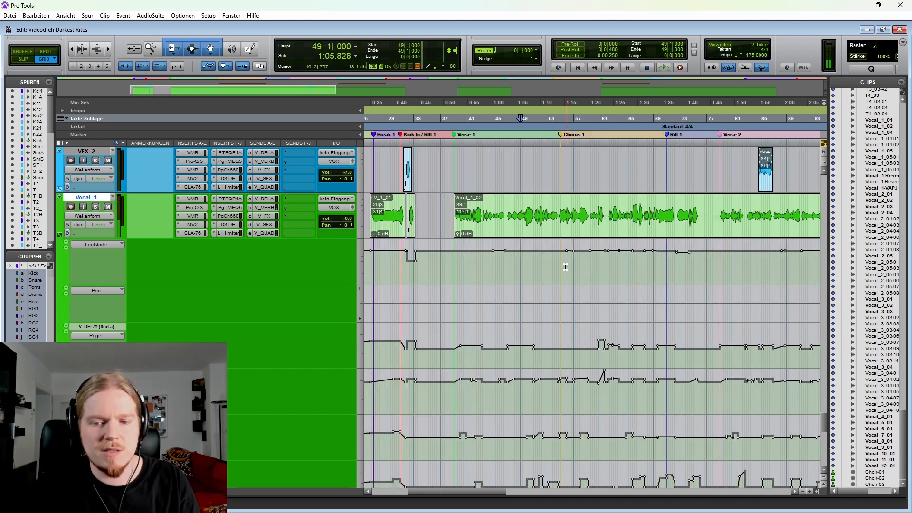
# Step: Highlight Vocal_1's send automation from 38|2|000 across Verse 1 and Chorus 1, and survey its automation over the whole song
pyautogui.moveTo(448, 362); pyautogui.dragTo(698, 475)
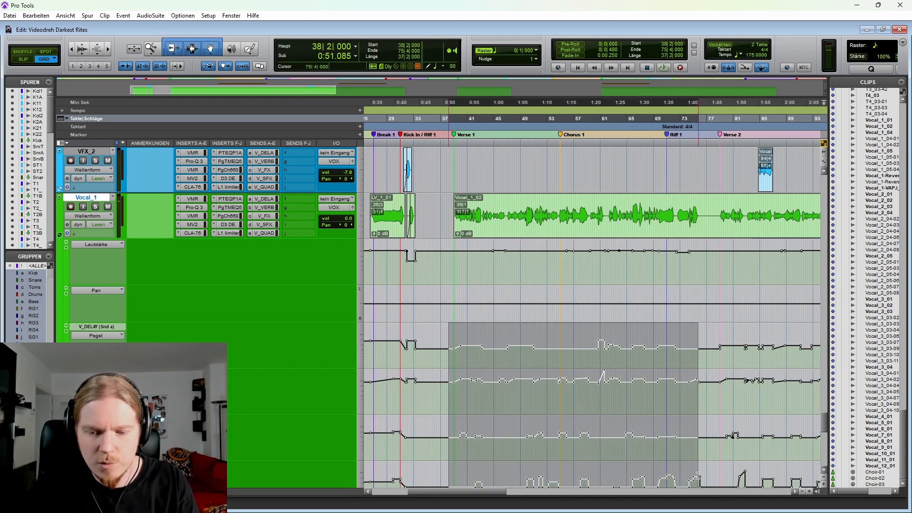
pyautogui.click(518, 265)
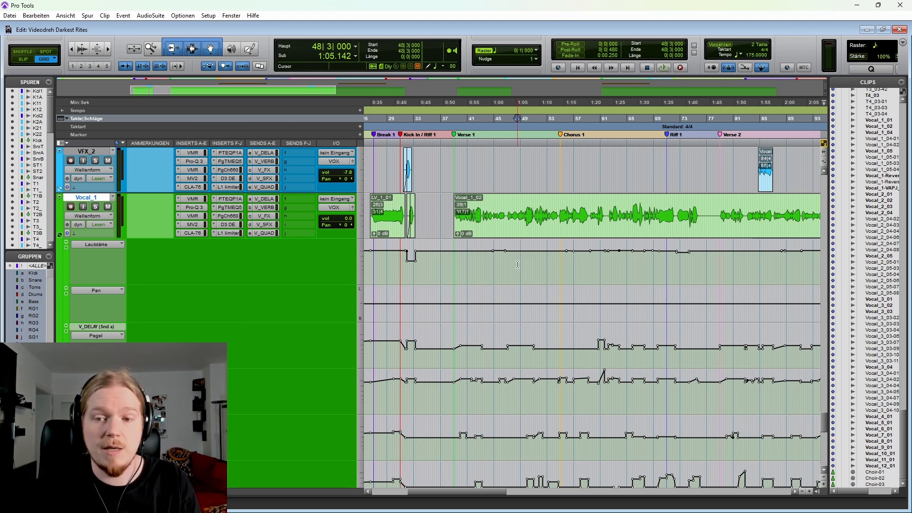
pyautogui.press('r')
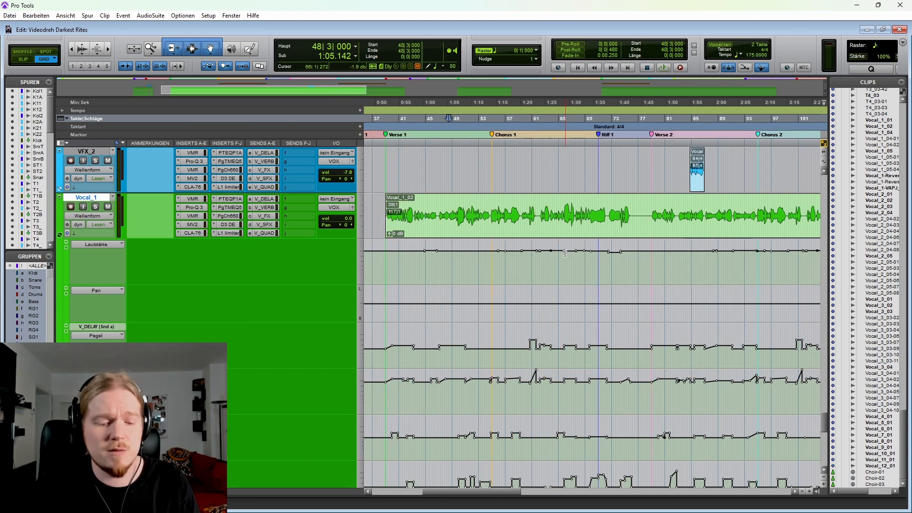
pyautogui.press('r')
pyautogui.press('r')
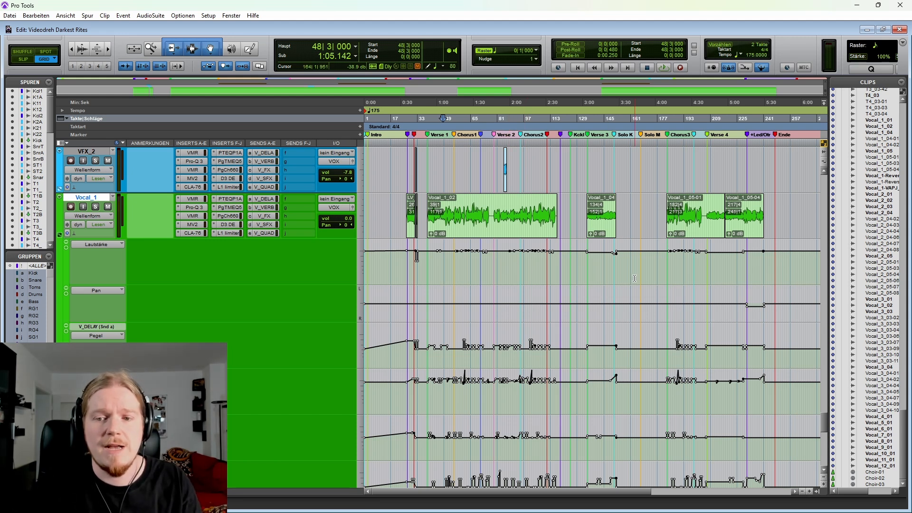
pyautogui.hscroll(3, 569, 257)
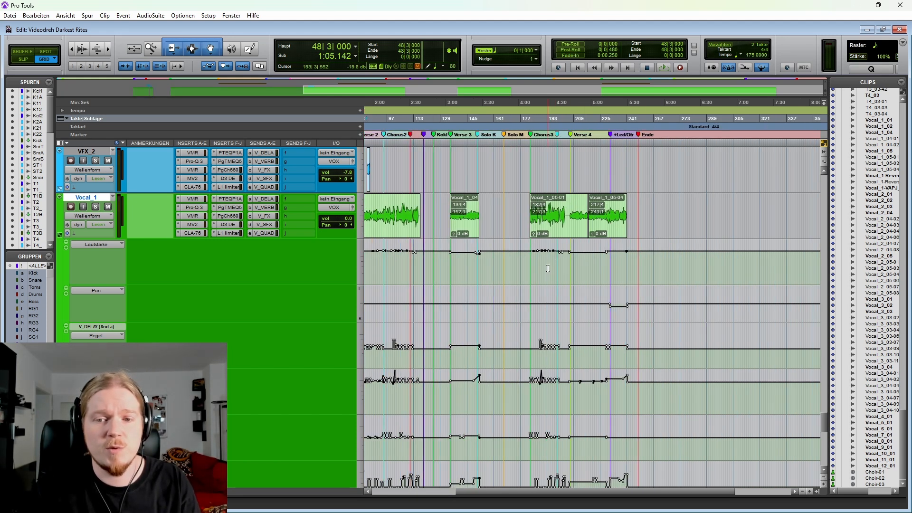
# Step: Hide Vocal_1's automation lanes and place the edit cursor at 134|1|000 on Vocal_1, just before the Verse 3 clips
pyautogui.click(61, 236)
pyautogui.click(454, 257)
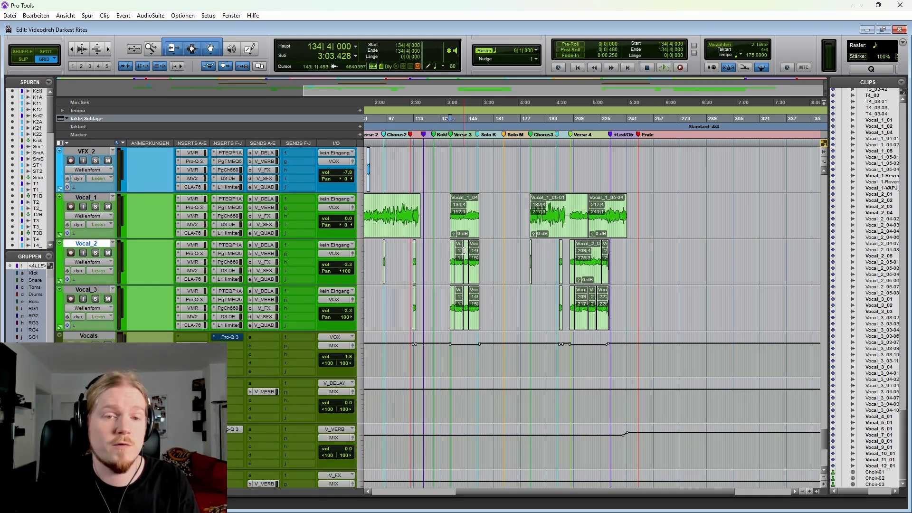
pyautogui.hotkey('ctrl', ']')
pyautogui.hotkey('ctrl', ']')
pyautogui.hotkey('ctrl', ']')
pyautogui.hotkey('ctrl', ']')
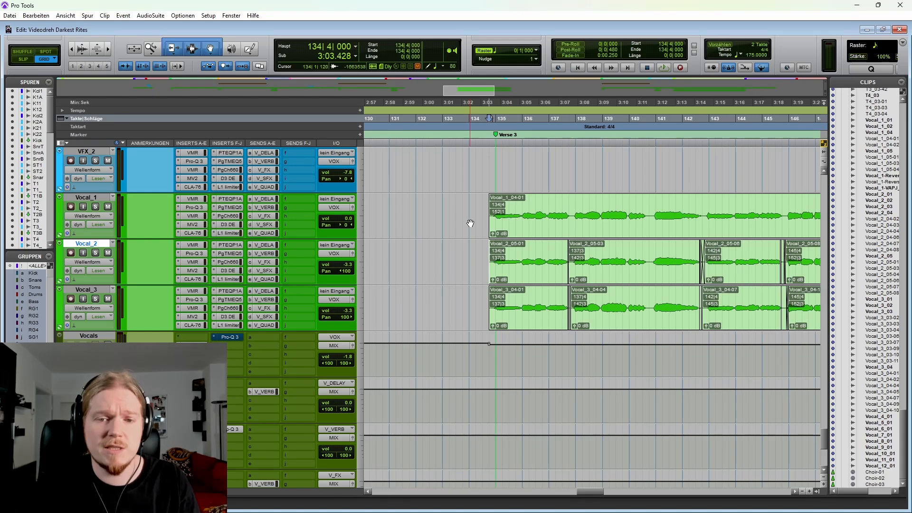
pyautogui.click(471, 223)
pyautogui.hotkey('ctrl', '[')
pyautogui.hotkey('ctrl', '[')
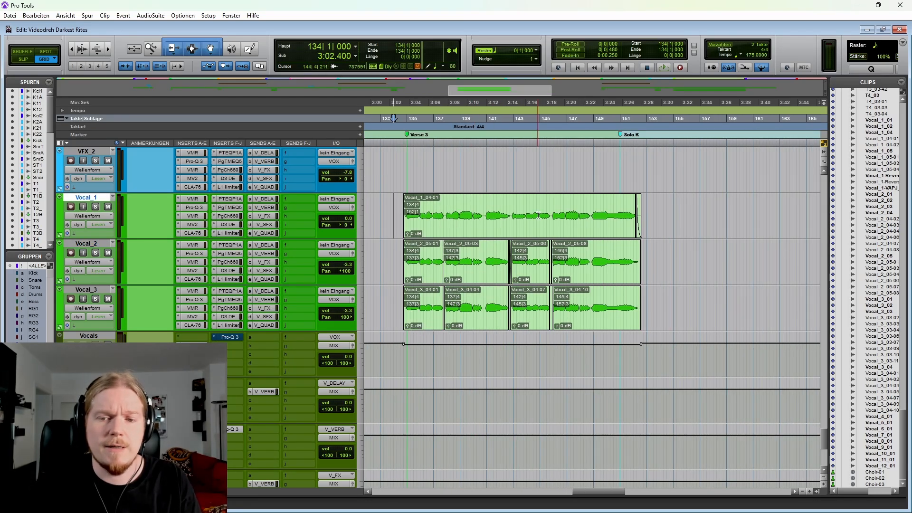
pyautogui.hotkey('ctrl', '[')
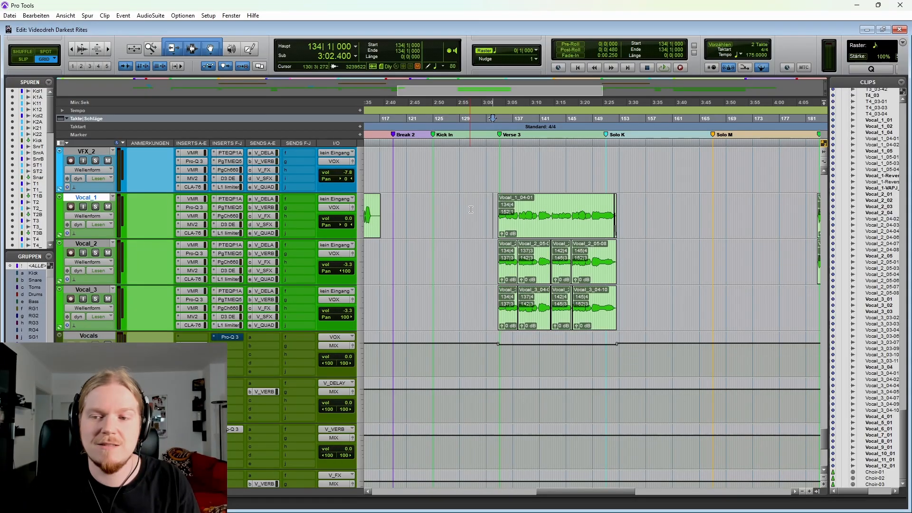
# Step: Highlight the Verse 3 clips on Vocal_1, Vocal_2 and Vocal_3 from 132|2|000, and those on Vocal_2 and Vocal_3 alone from 131|4|000
pyautogui.click(608, 206)
pyautogui.keyDown('shift'); pyautogui.click(639, 297); pyautogui.keyUp('shift')
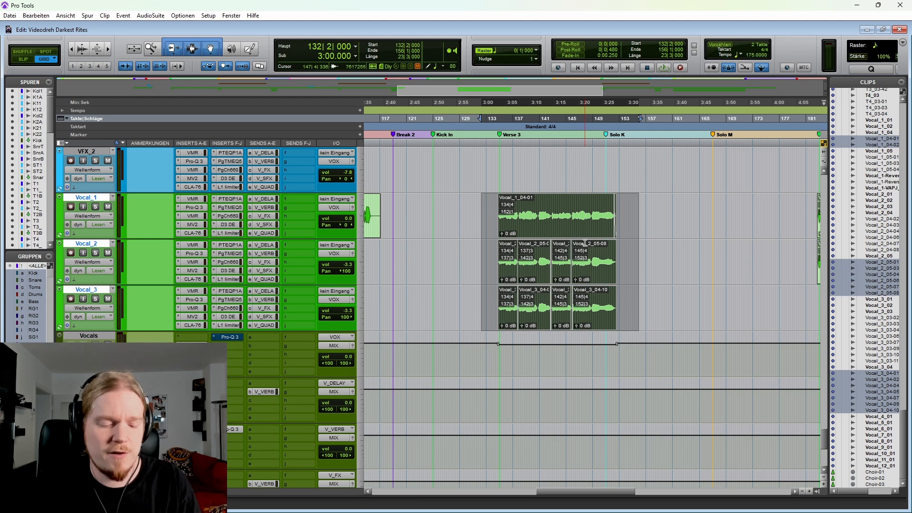
pyautogui.click(484, 205)
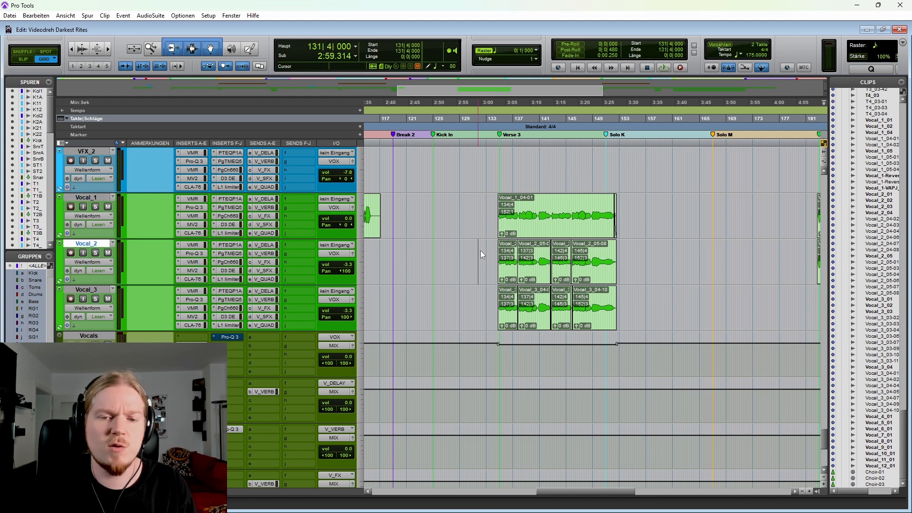
pyautogui.moveTo(481, 250); pyautogui.dragTo(631, 310)
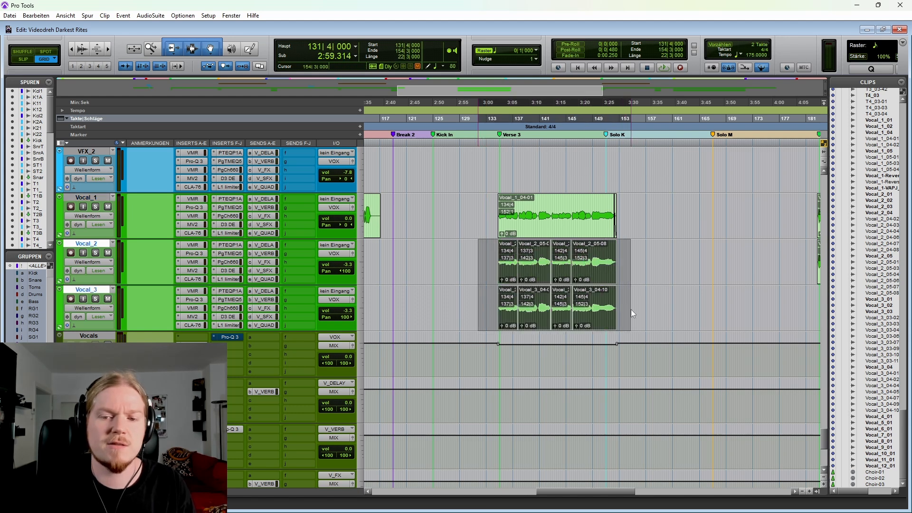
# Step: Place the edit cursor at 133|2|000 on Vocal_1, ahead of the Verse 3 clips
pyautogui.click(488, 203)
pyautogui.press('t')
pyautogui.press('t')
pyautogui.hscroll(3, 508, 206)
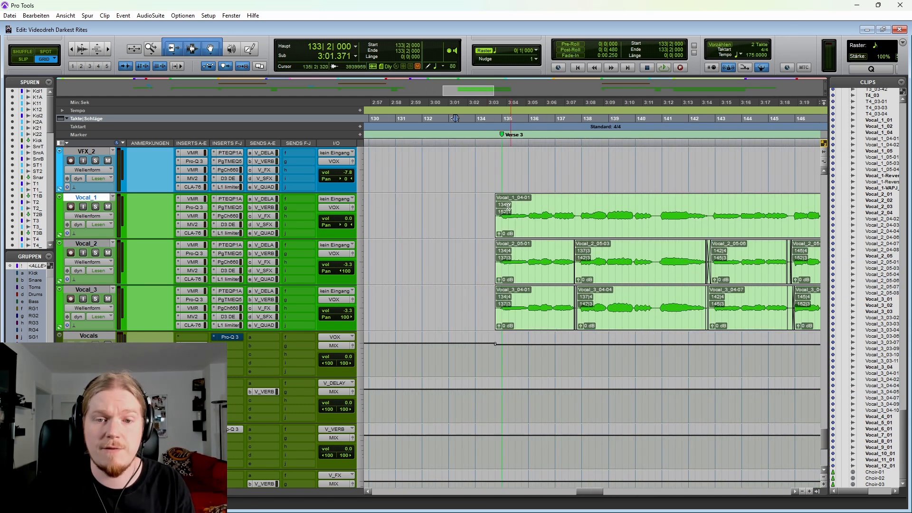
# Step: Play back the layered Verse 3 vocals from 133|1|000 and stop with the edit cursor at 155|1|000 on Vocal_2
pyautogui.click(449, 207)
pyautogui.press('space')
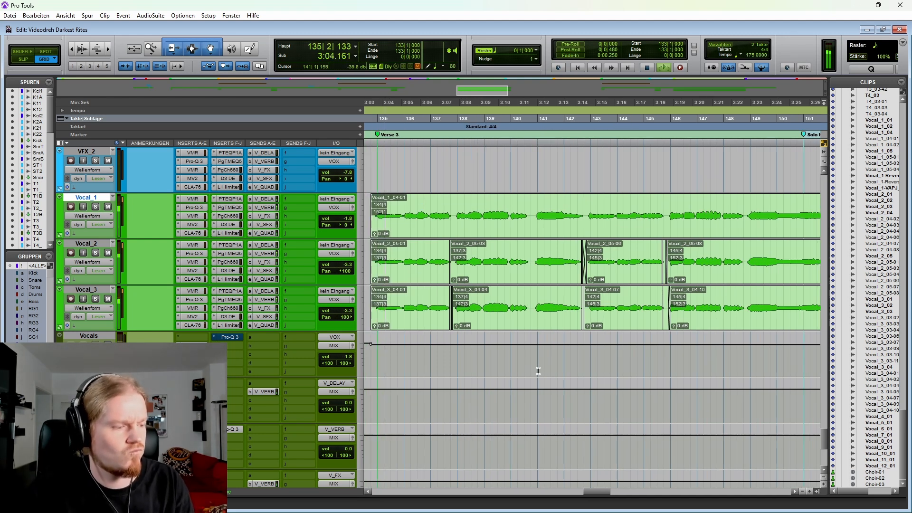
pyautogui.press('r')
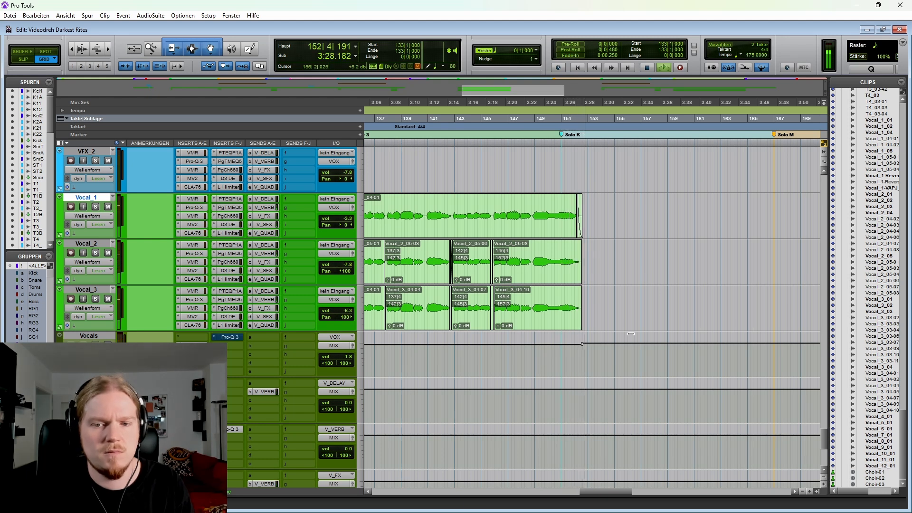
pyautogui.click(616, 260)
pyautogui.press('space')
# Step: Survey the vocal clips across the song, placing the edit cursor at 134|4|000 on Vocal_1 and at 72|3|000 on Vocal_2
pyautogui.press('r')
pyautogui.press('r')
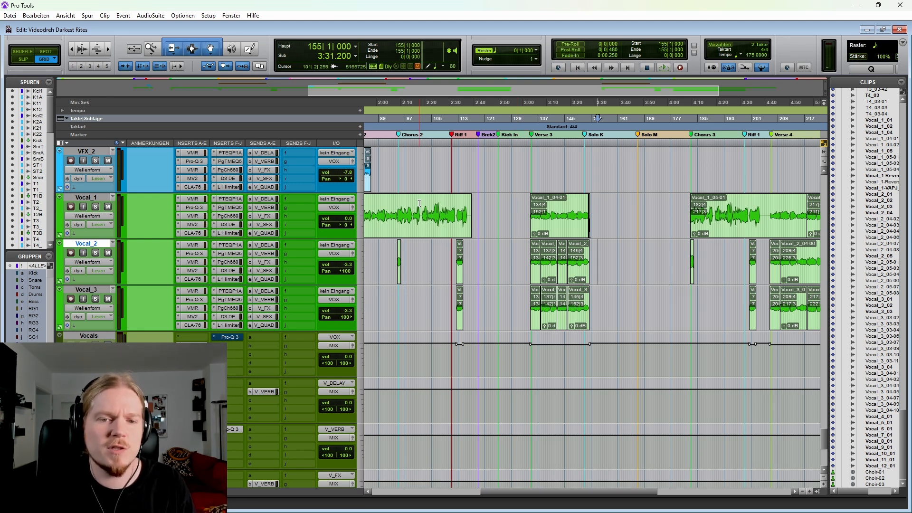
pyautogui.hscroll(-3, 419, 203)
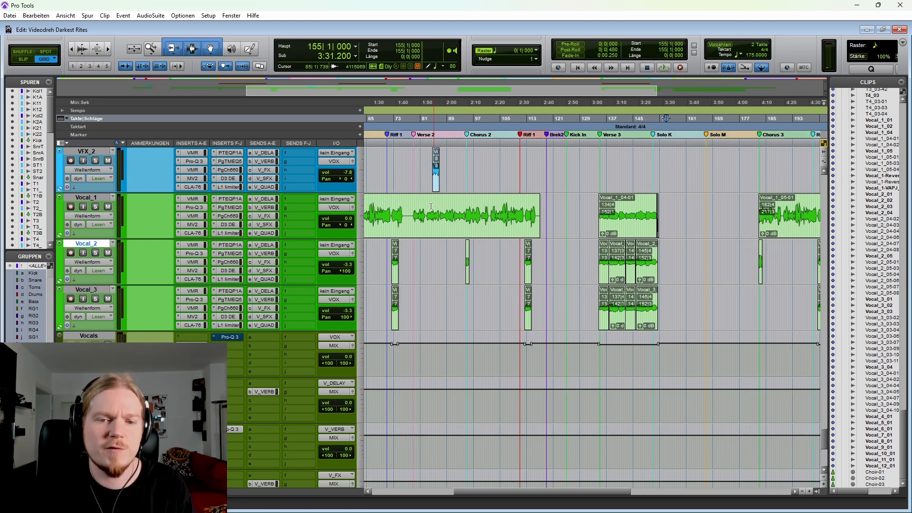
pyautogui.hscroll(3, 494, 205)
pyautogui.click(506, 208)
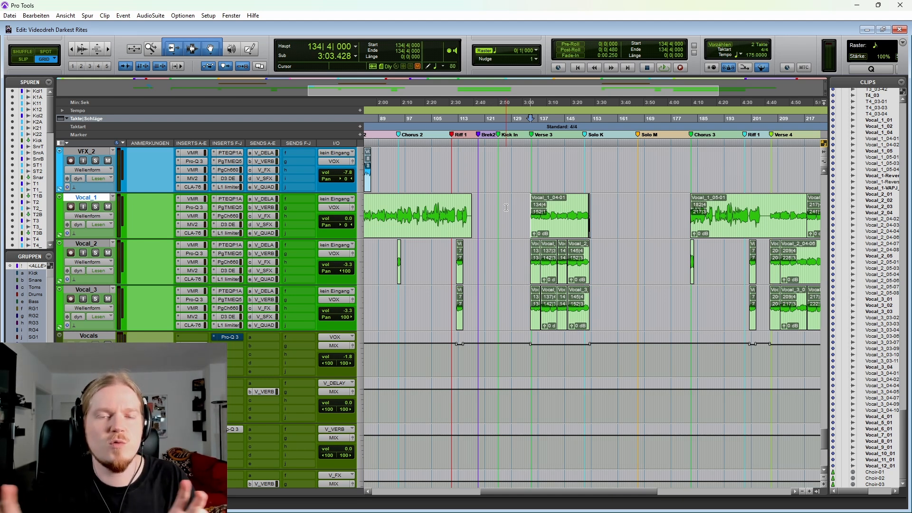
pyautogui.scroll(-1, 513, 218)
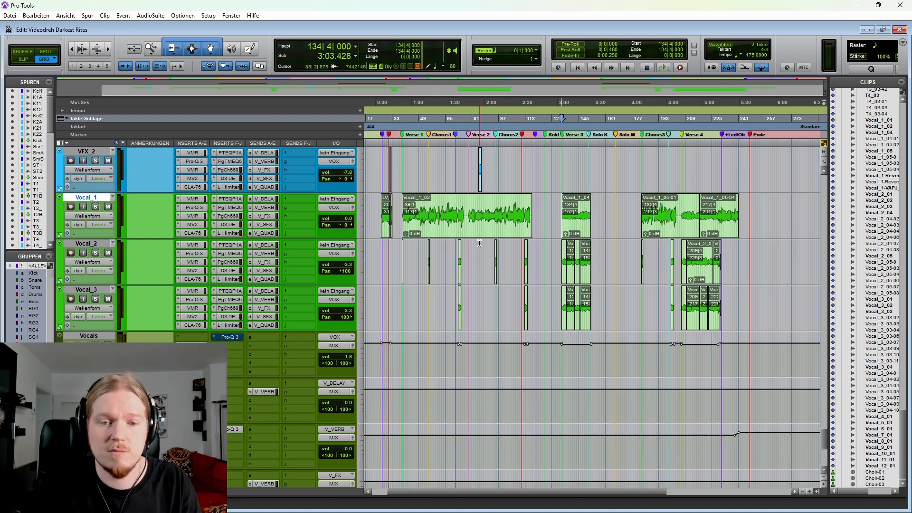
pyautogui.click(459, 245)
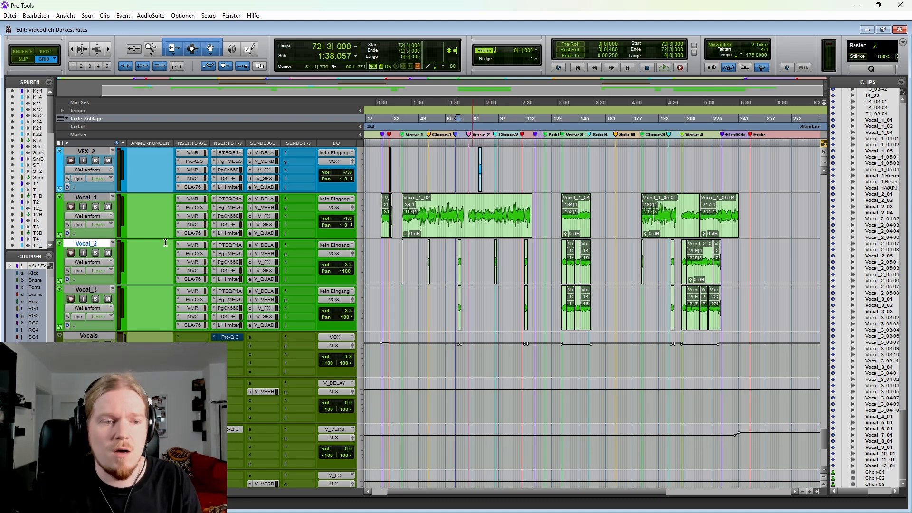
# Step: Show Vocal_1's automation lanes, with Dyn3 De-Esser Range in the first lane and PuigTec EQP1A HiAtten in the second
pyautogui.click(59, 236)
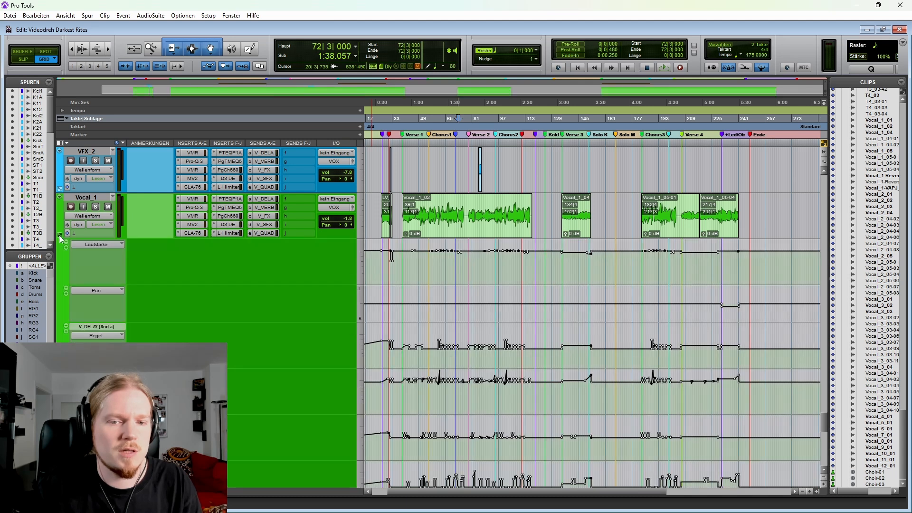
pyautogui.click(118, 245)
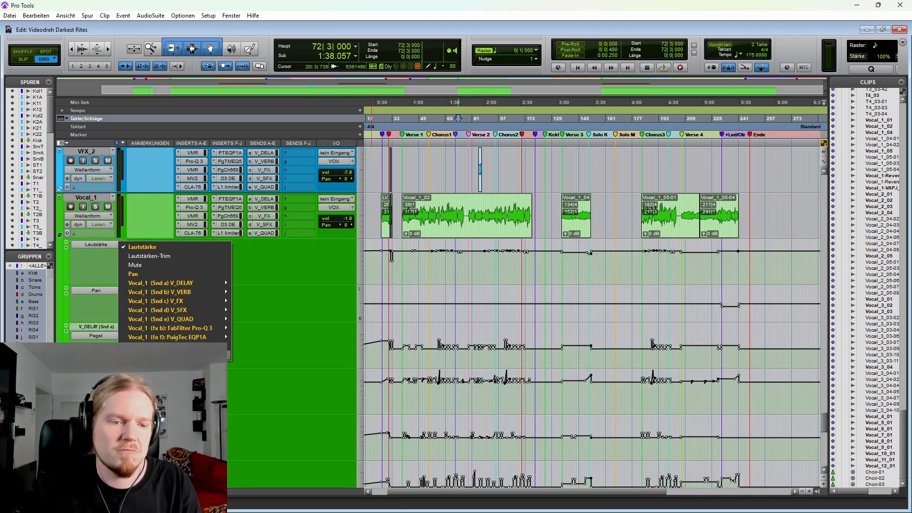
pyautogui.click(247, 355)
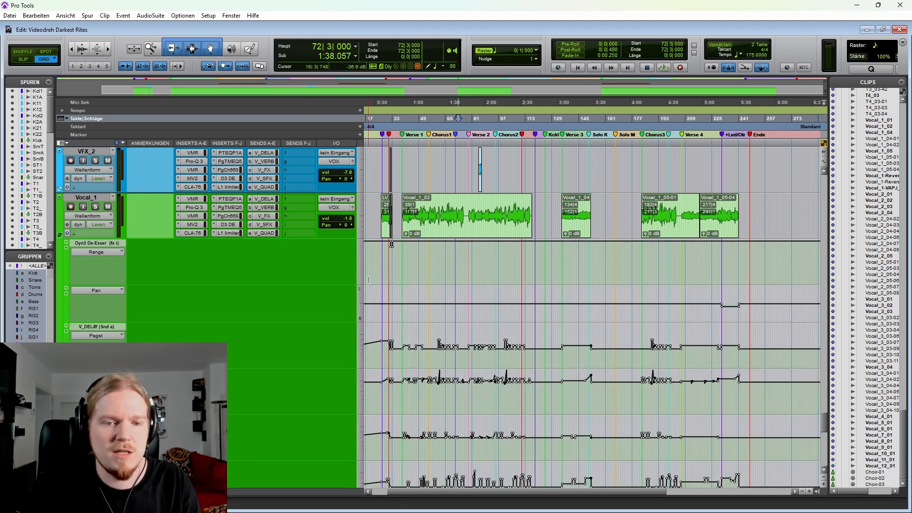
pyautogui.click(98, 291)
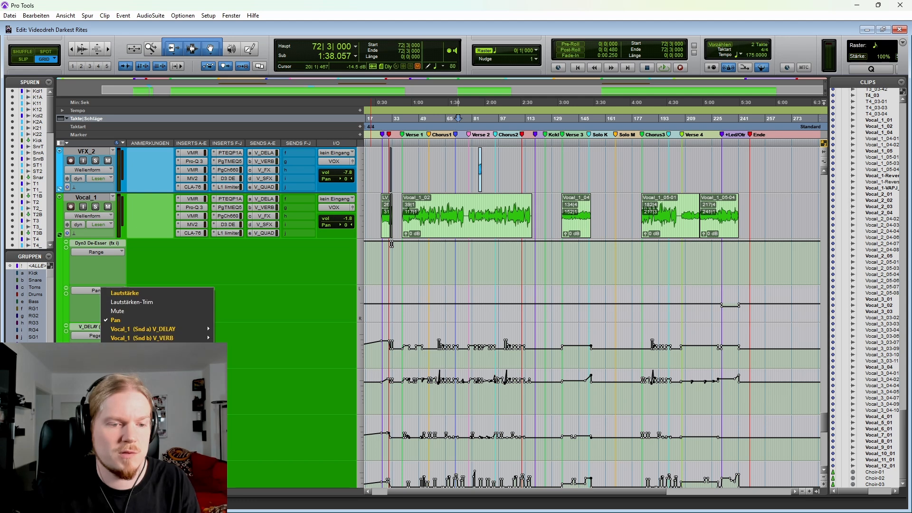
pyautogui.click(235, 383)
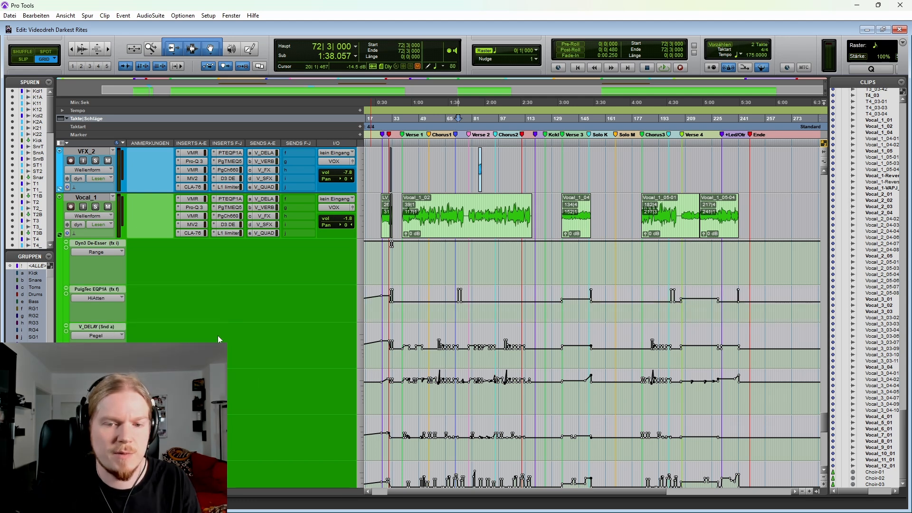
# Step: Examine Vocal_1's De-Esser Range and HiAtten automation at the Kick In / Riff 1 clip, from 33|3|000
pyautogui.click(393, 265)
pyautogui.press('t')
pyautogui.press('t')
pyautogui.press('t')
pyautogui.press('t')
pyautogui.press('t')
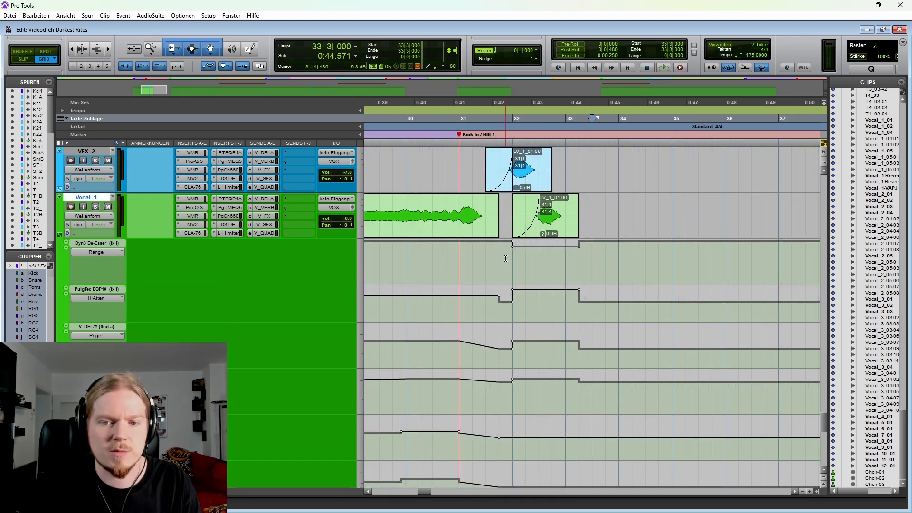
pyautogui.press('r')
pyautogui.press('r')
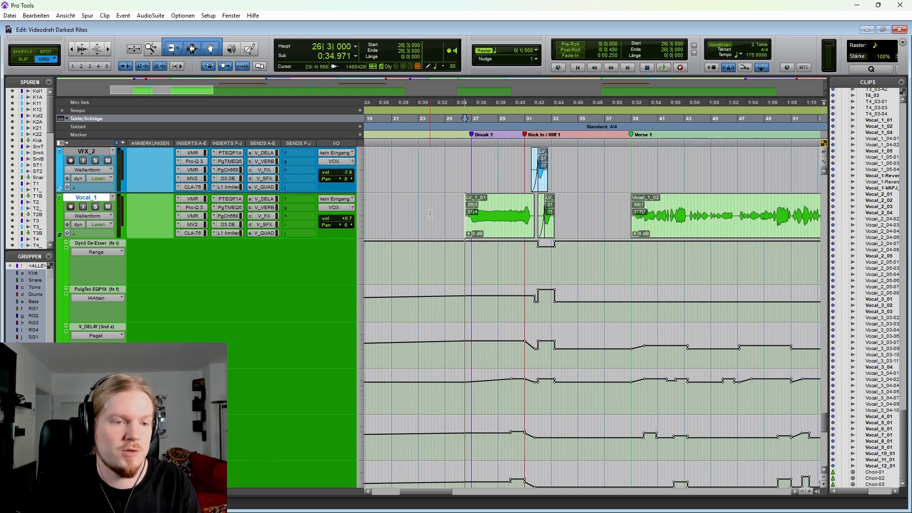
# Step: Examine the EQ bands in Vocal_1's FabFilter Pro-Q 3 insert and close the plug-in
pyautogui.click(196, 208)
pyautogui.moveTo(508, 183)
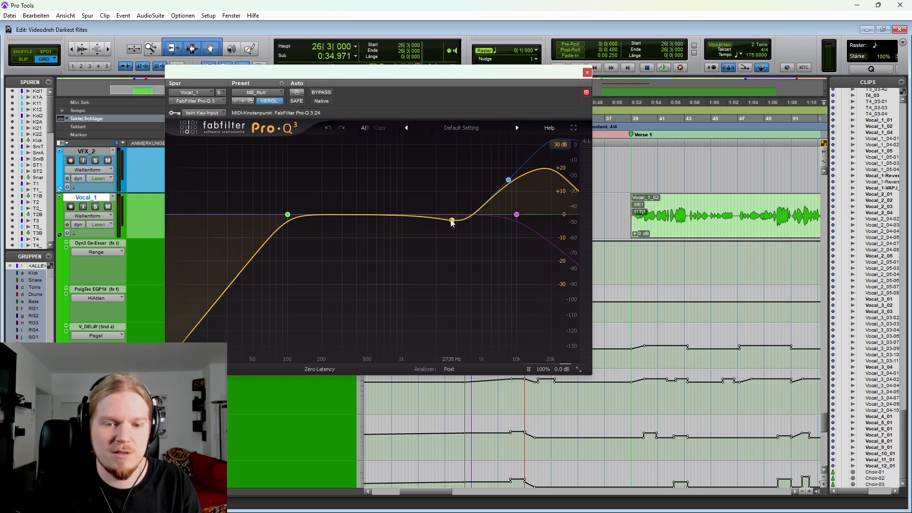
pyautogui.moveTo(521, 218)
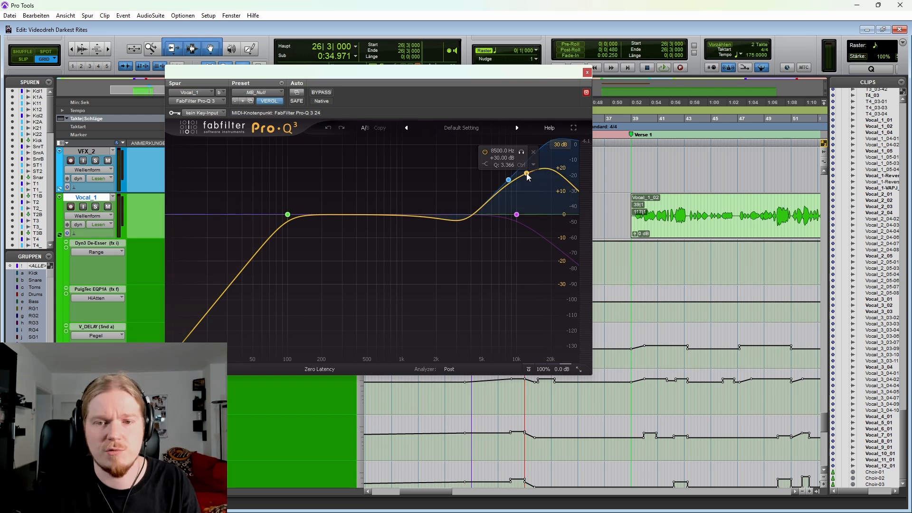
pyautogui.click(587, 72)
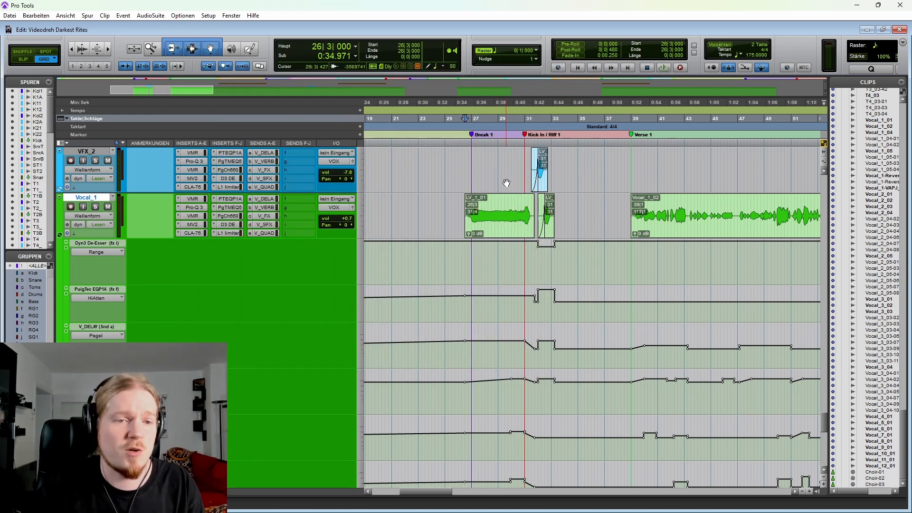
# Step: Inspect Vocal_1's PuigTec EQP1A settings and its PuigTec MEQ5 settings, then close the plug-in window
pyautogui.click(222, 201)
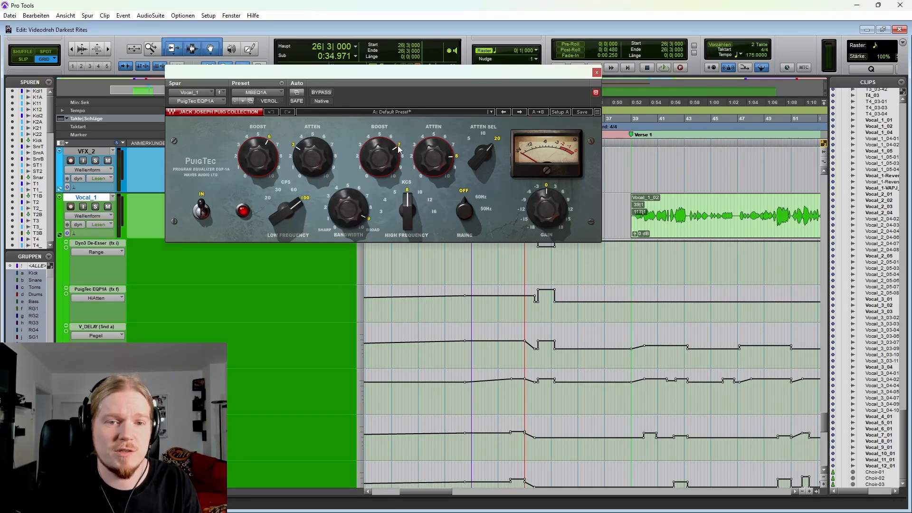
pyautogui.moveTo(304, 74); pyautogui.dragTo(386, 115)
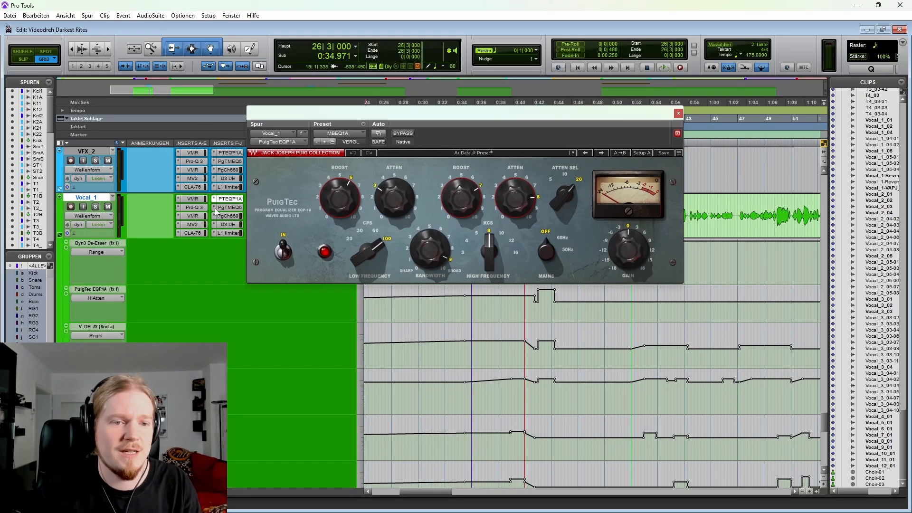
pyautogui.click(228, 209)
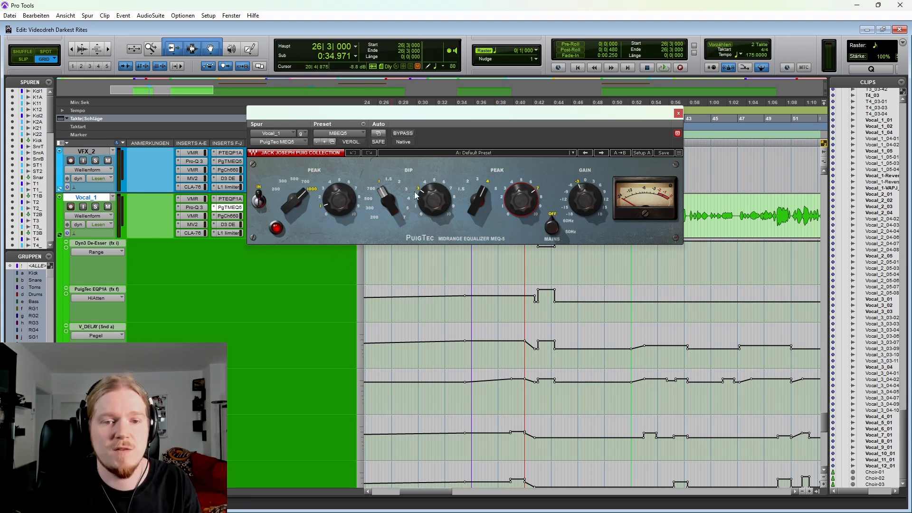
pyautogui.click(229, 207)
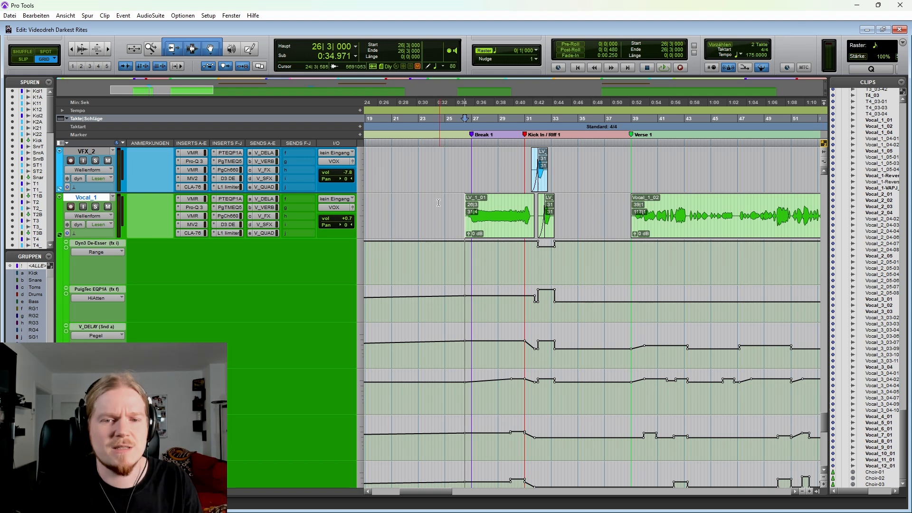
# Step: Place the edit cursor at 31|4|000 in Vocal_1's De-Esser Range lane, at the end of the Break 1 clip
pyautogui.hscroll(3, 433, 219)
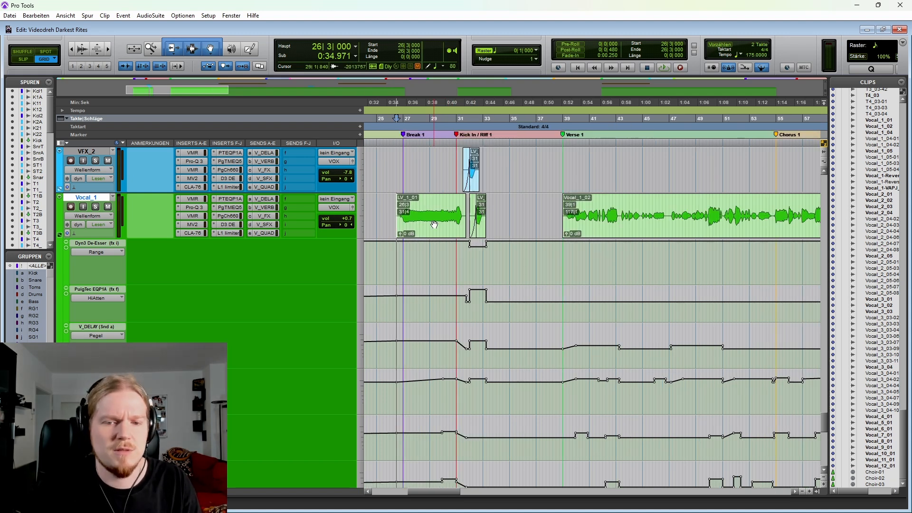
pyautogui.click(466, 262)
pyautogui.press('t')
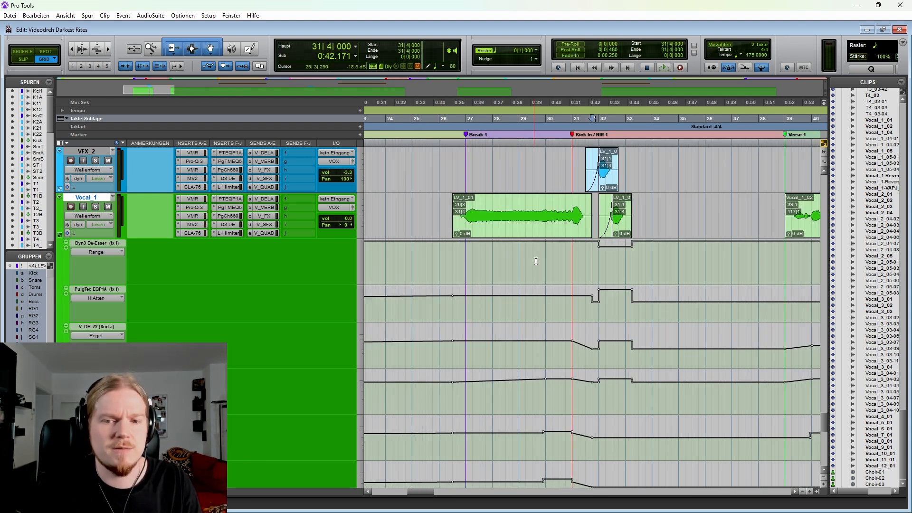
# Step: Highlight the VFX_1, VFX_2 and Vocal_1 clips around Kick In / Riff 1 from 29|3|000, and again from 31|1|000
pyautogui.hscroll(3, 492, 265)
pyautogui.scroll(2, 493, 265)
pyautogui.moveTo(480, 252); pyautogui.dragTo(476, 240)
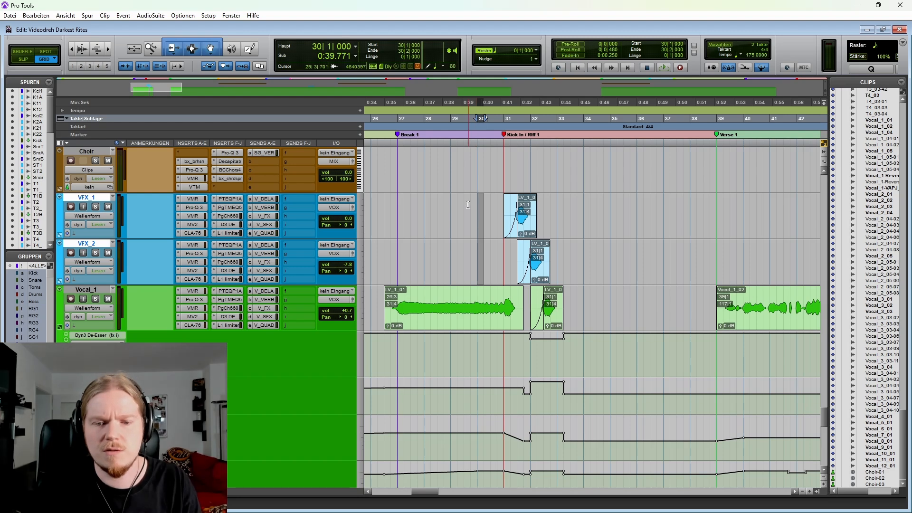
pyautogui.moveTo(468, 204); pyautogui.dragTo(590, 300)
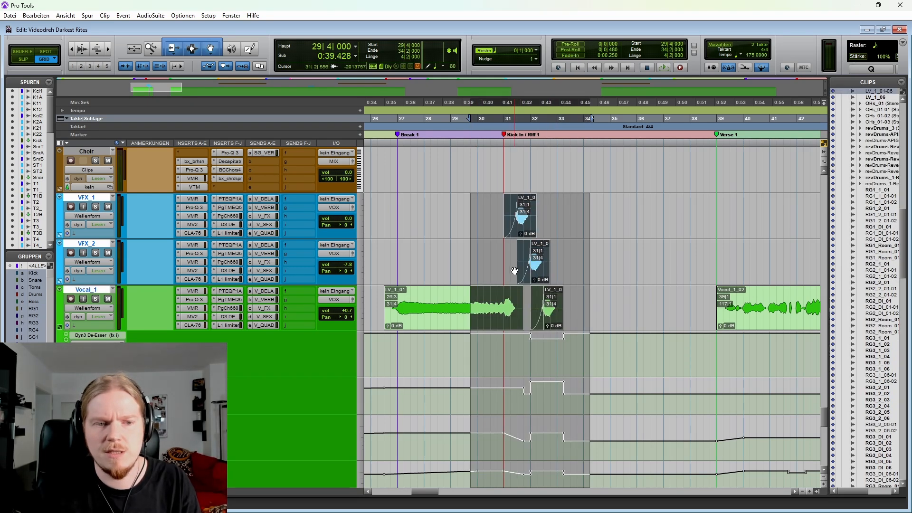
pyautogui.moveTo(467, 207); pyautogui.dragTo(594, 310)
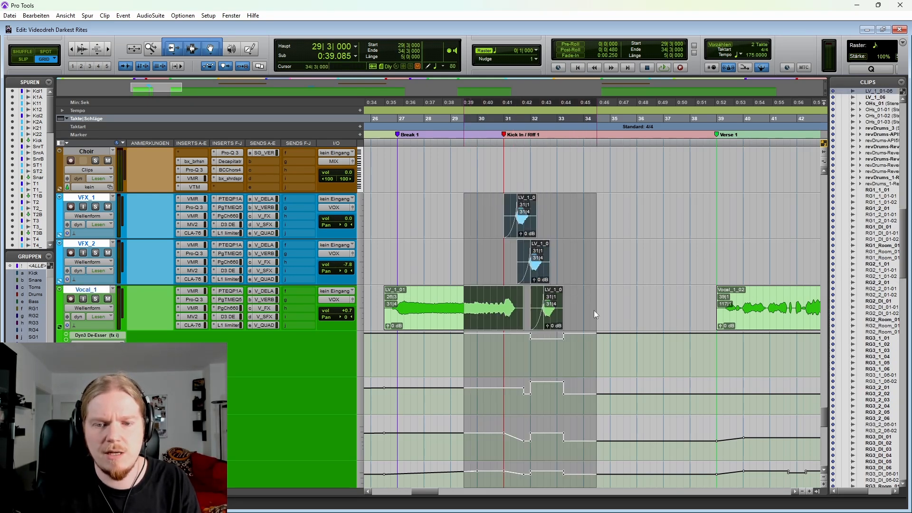
pyautogui.moveTo(504, 295); pyautogui.dragTo(597, 219)
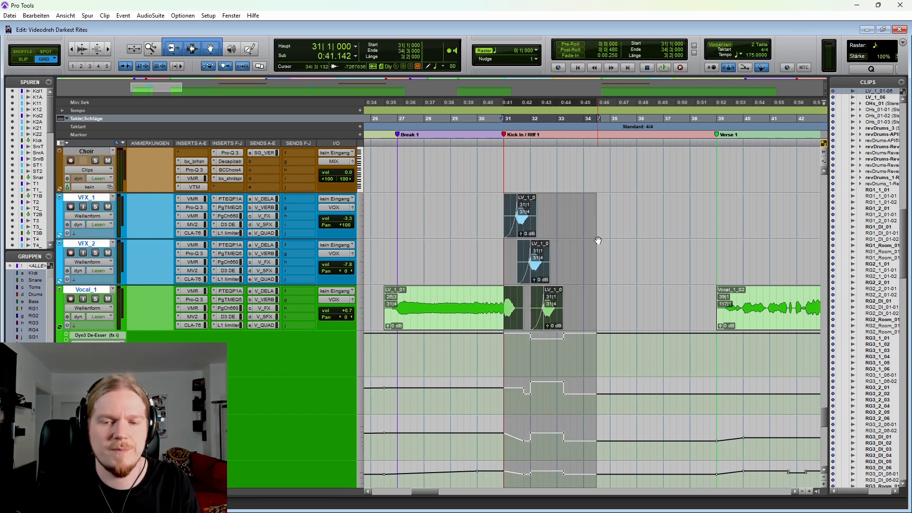
# Step: Place the edit cursor at 26|3|000 on Vocal_1, at the start of the Break 1 clip
pyautogui.scroll(-1, 595, 240)
pyautogui.scroll(1, 572, 285)
pyautogui.click(535, 321)
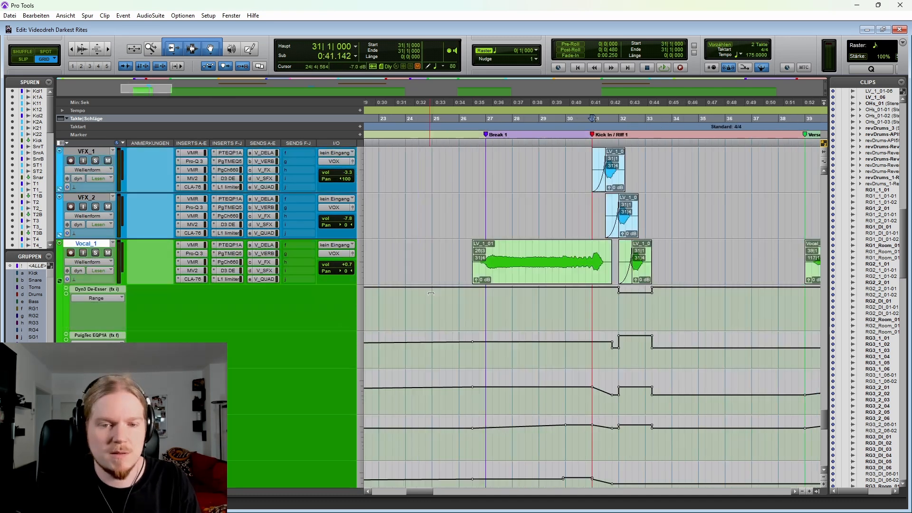
pyautogui.click(451, 252)
pyautogui.press('Tab')
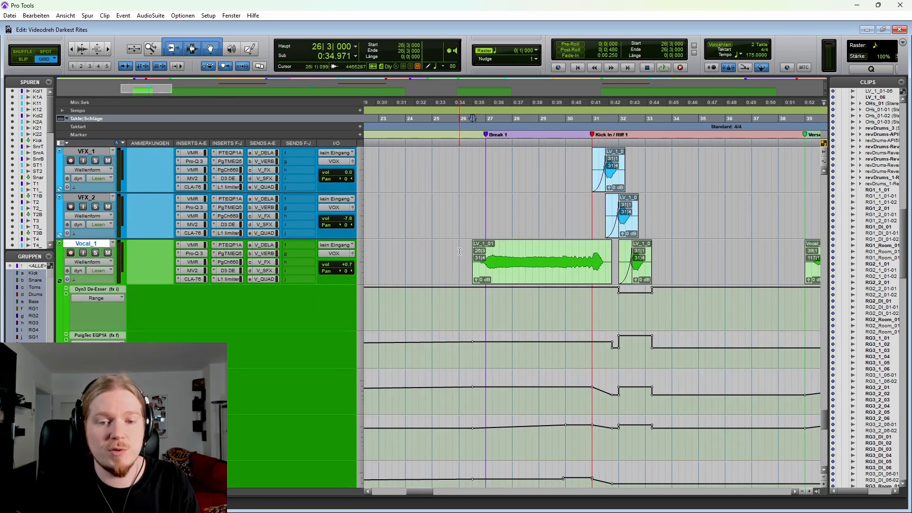
# Step: Play back the Vocal_1 and VFX clips from 26|1|000 through Kick In / Riff 1
pyautogui.hscroll(3, 460, 251)
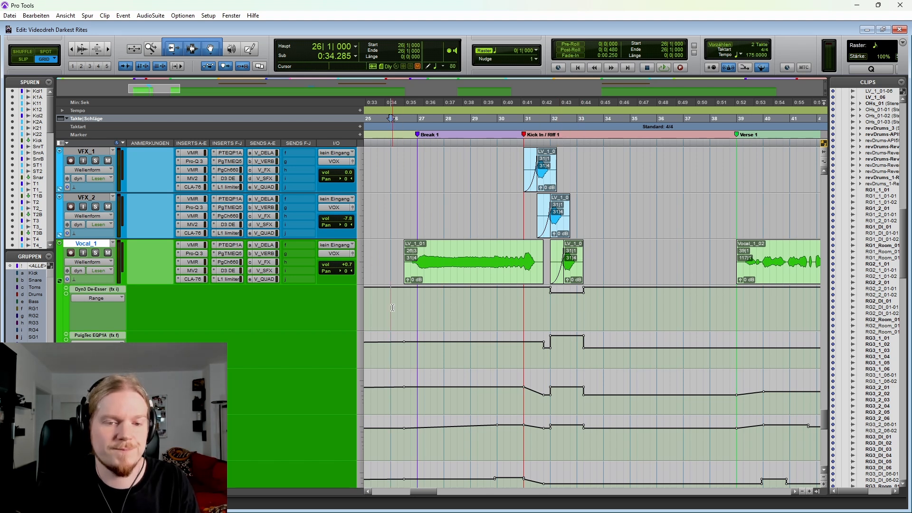
pyautogui.press('space')
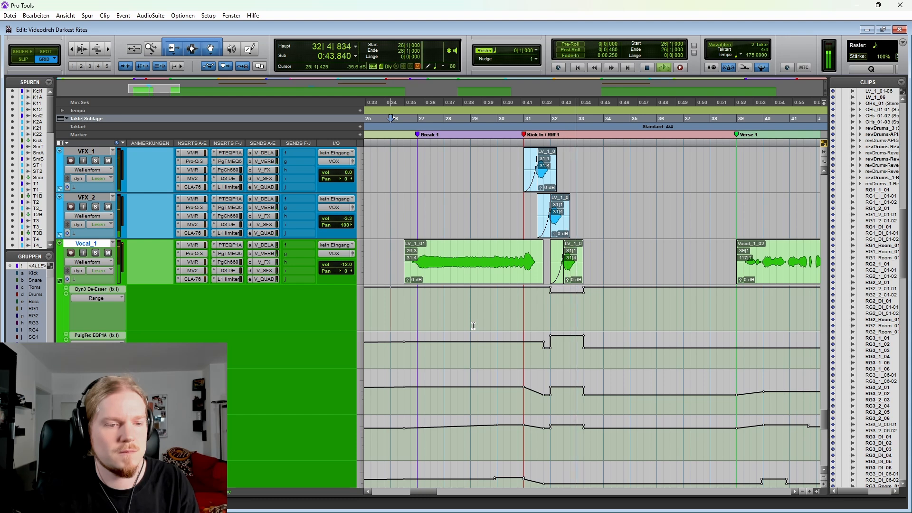
pyautogui.press('space')
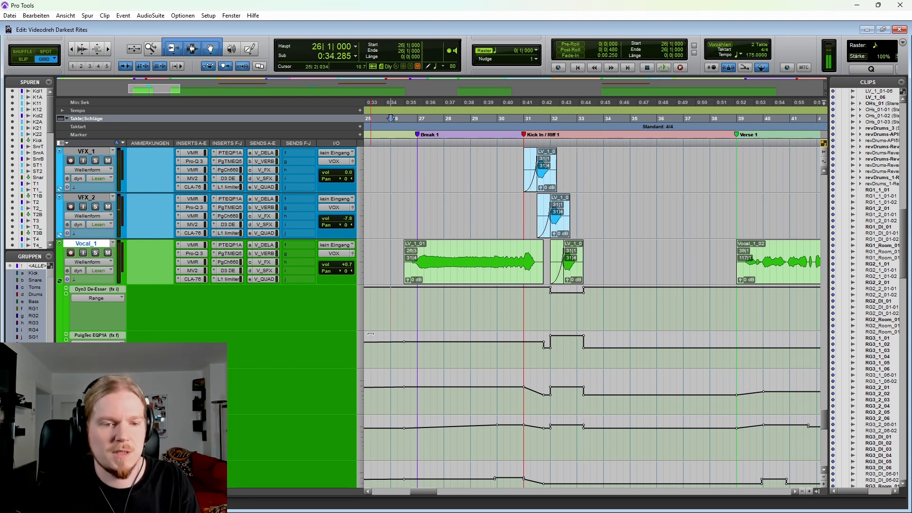
# Step: Open Vocal_1's PuigTec EQP1A and play back from 31|3|000 to watch the automated high-frequency controls move
pyautogui.click(233, 249)
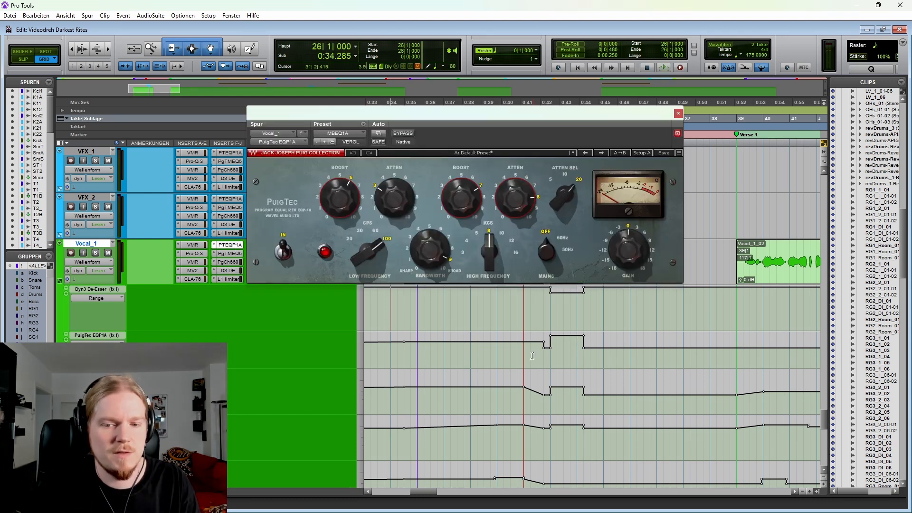
pyautogui.moveTo(531, 356); pyautogui.dragTo(603, 353)
pyautogui.click(540, 355)
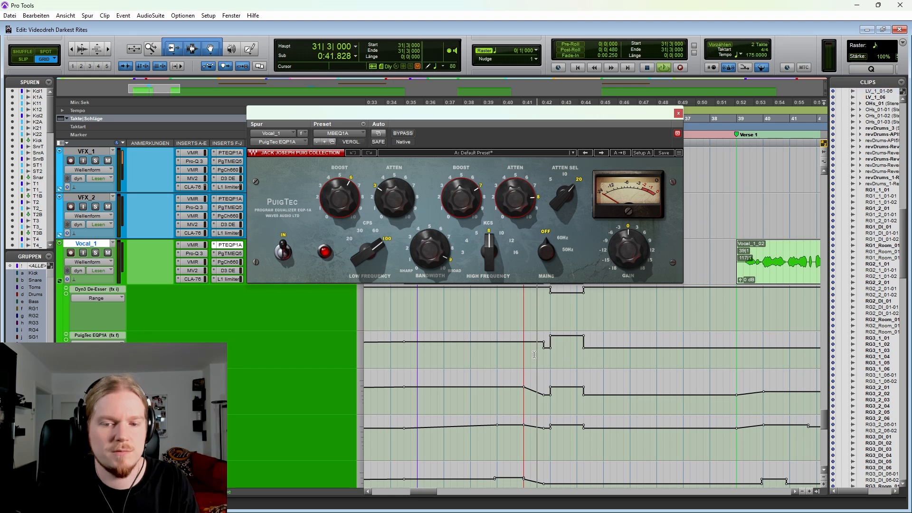
pyautogui.press('space')
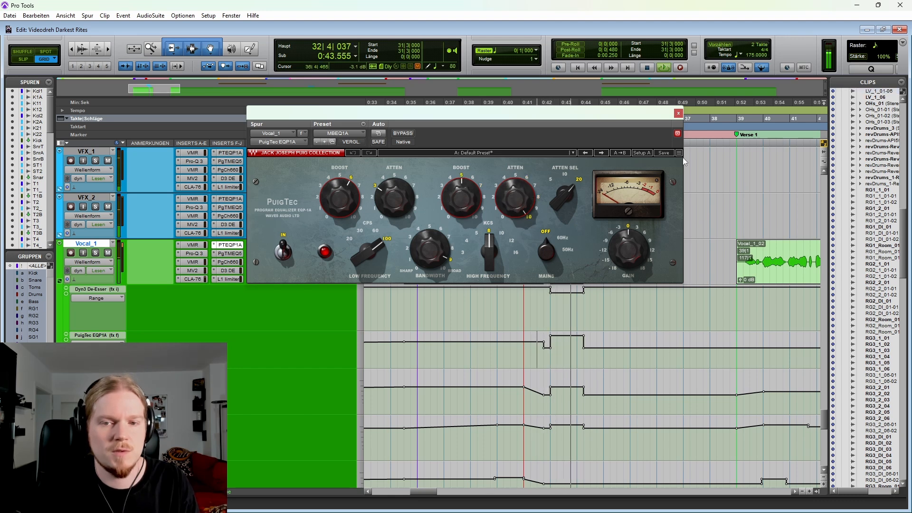
# Step: Stop playback, close the PuigTec EQP1A, and place the edit cursor at 74|2|000 in Riff 1
pyautogui.press('space')
pyautogui.click(679, 113)
pyautogui.press('r')
pyautogui.press('r')
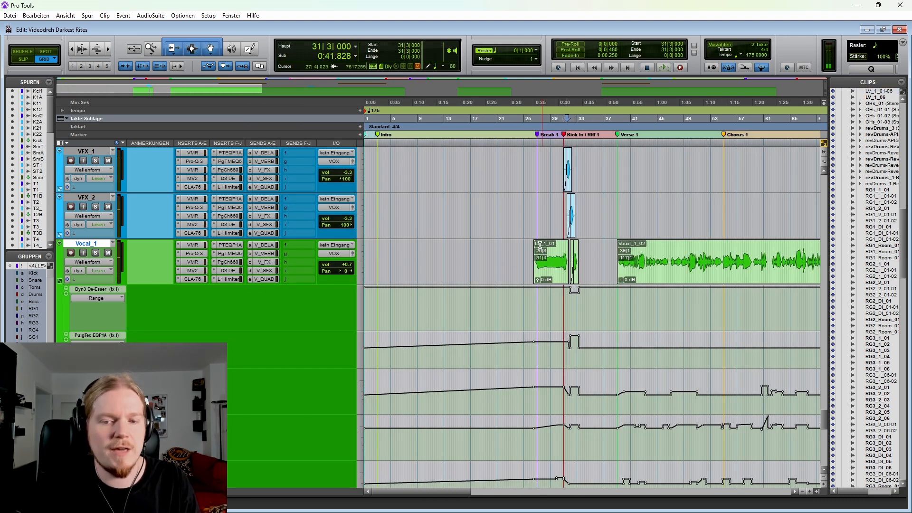
pyautogui.hscroll(4, 539, 246)
pyautogui.click(578, 304)
pyautogui.press('t')
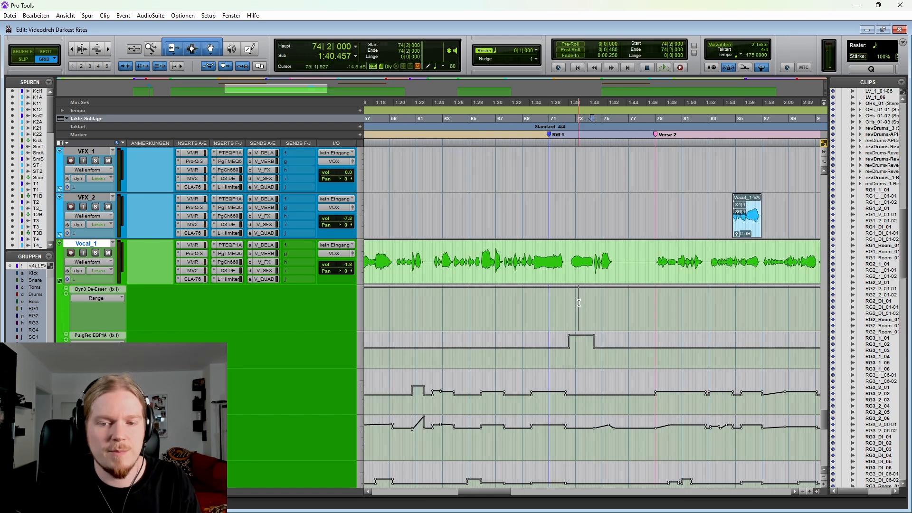
pyautogui.press('t')
# Step: Show Lautstärke automation in Vocal_1's first lane and place the edit cursor at 72|3|000 on Vocal_1
pyautogui.scroll(-1, 158, 310)
pyautogui.click(93, 253)
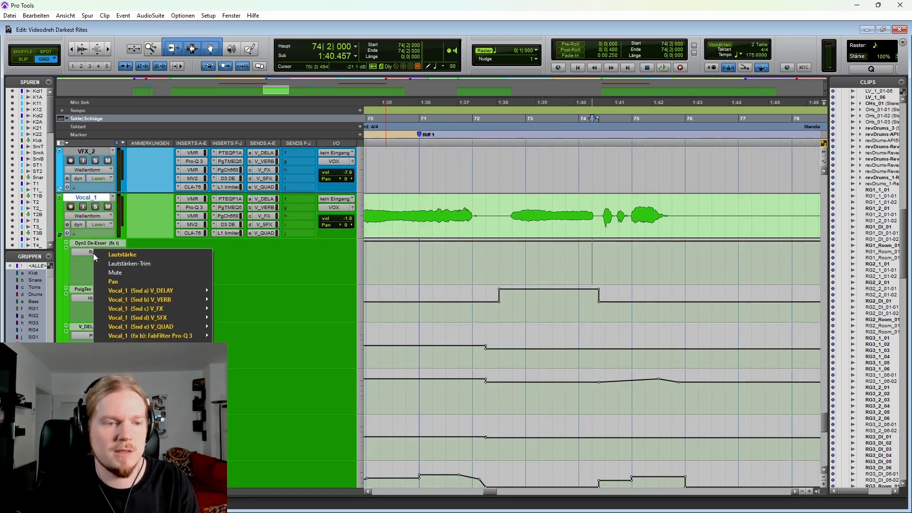
pyautogui.click(138, 256)
pyautogui.click(499, 207)
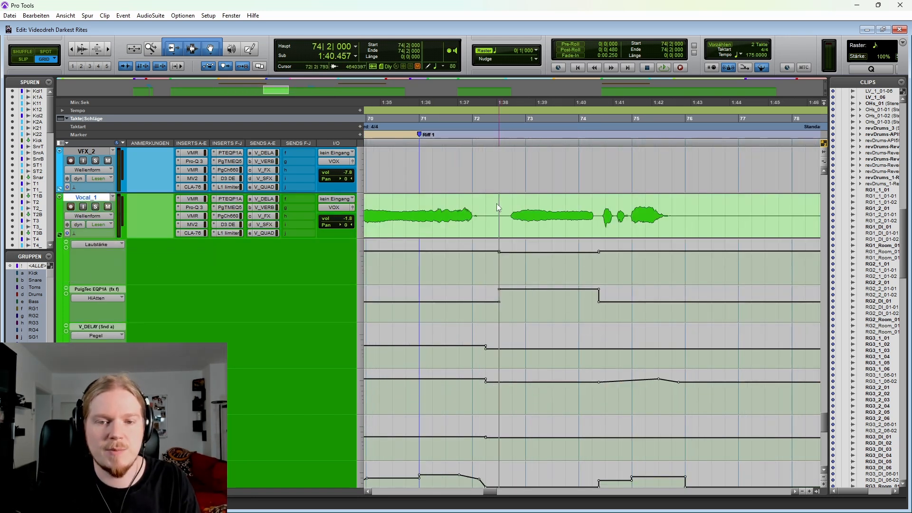
# Step: Turn Vocal_1's automation off and play back from 72|2|000 to hear the phrase unautomated, checking the Vocal_2 and Vocal_3 layers
pyautogui.click(97, 224)
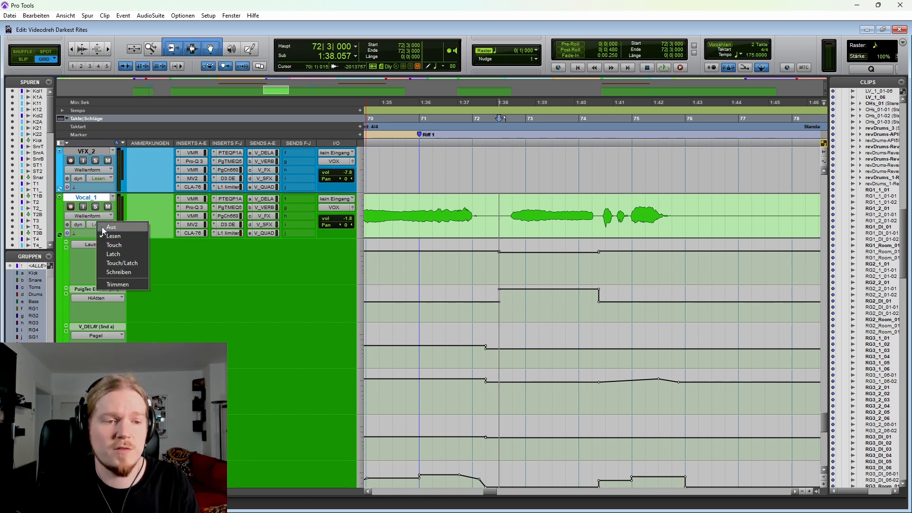
pyautogui.click(111, 228)
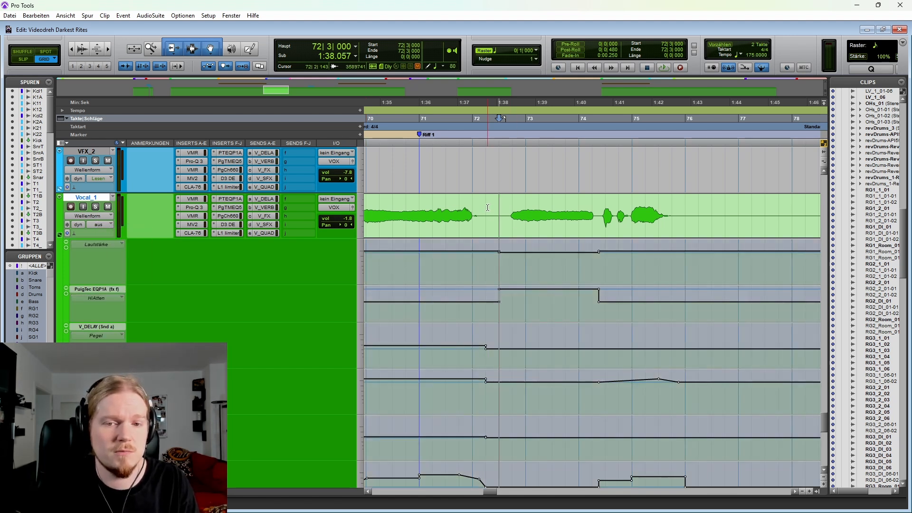
pyautogui.click(486, 209)
pyautogui.press('space')
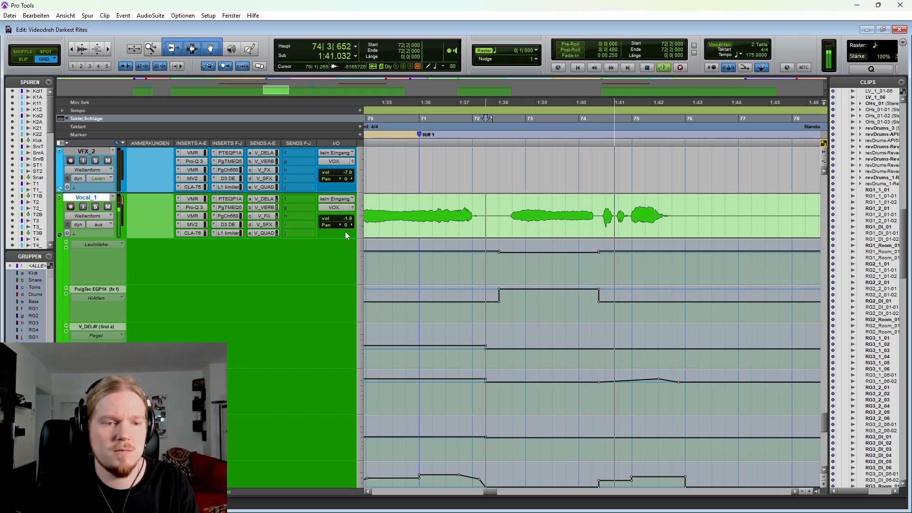
pyautogui.press('space')
pyautogui.scroll(-10, 110, 239)
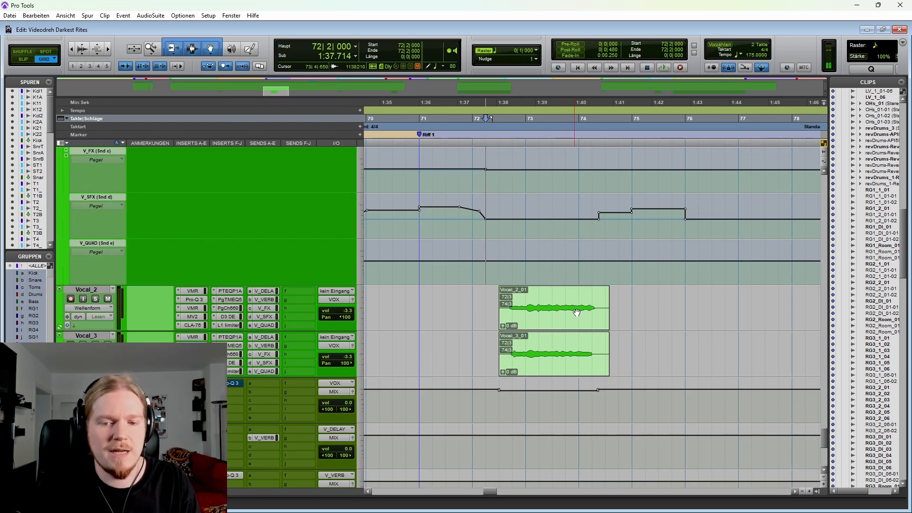
pyautogui.scroll(6, 225, 306)
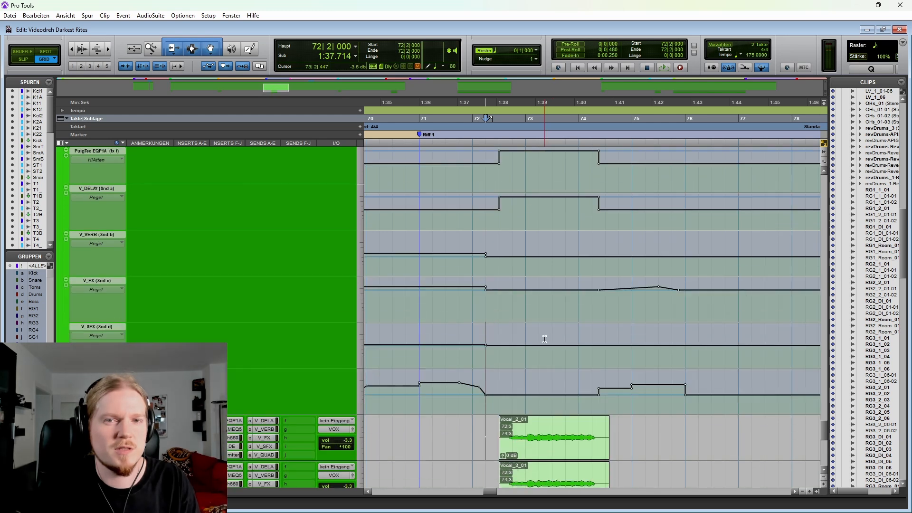
# Step: Set Vocal_1's automation mode back to Lesen and play back from 72|2|000 with its PuigTec EQP1A open
pyautogui.click(98, 224)
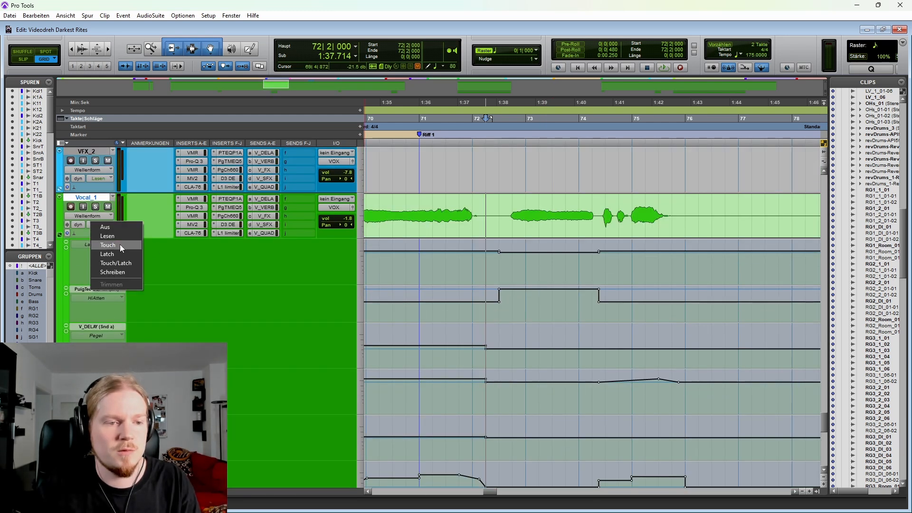
pyautogui.click(109, 235)
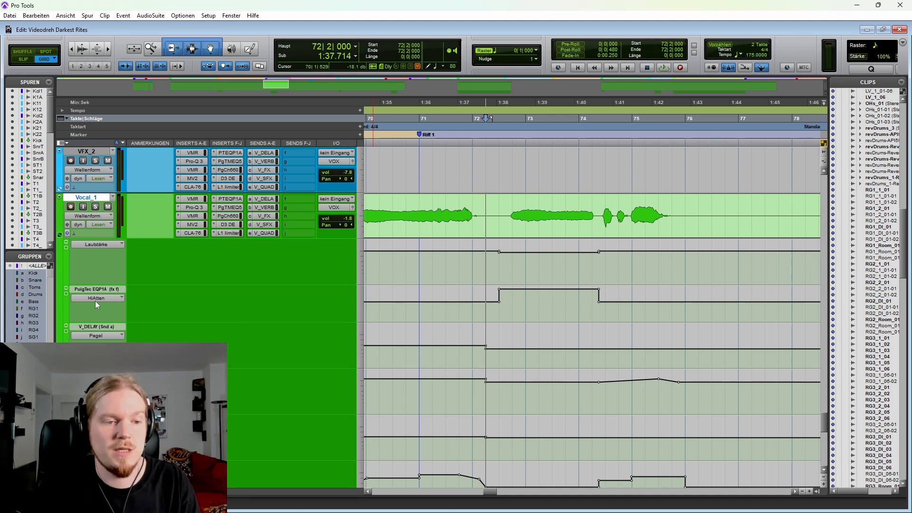
pyautogui.click(232, 200)
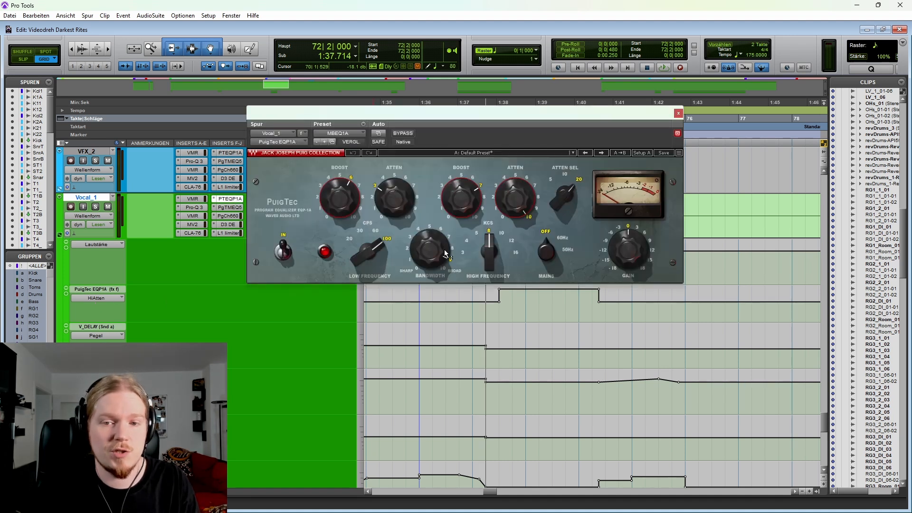
pyautogui.press('space')
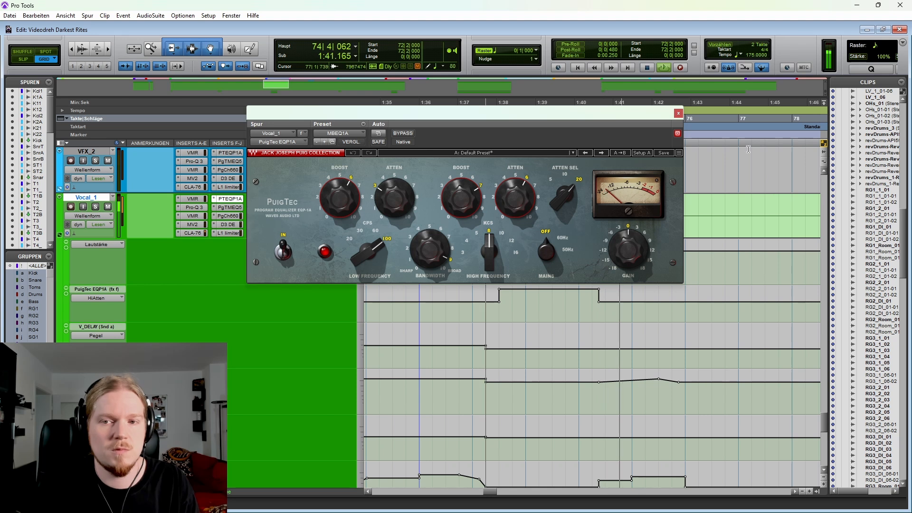
pyautogui.click(679, 113)
pyautogui.press('space')
# Step: Highlight the Vocal_1 phrase in Riff 1 from 72|3|000, and the following short phrase from 74|2|477
pyautogui.moveTo(500, 214); pyautogui.dragTo(599, 202)
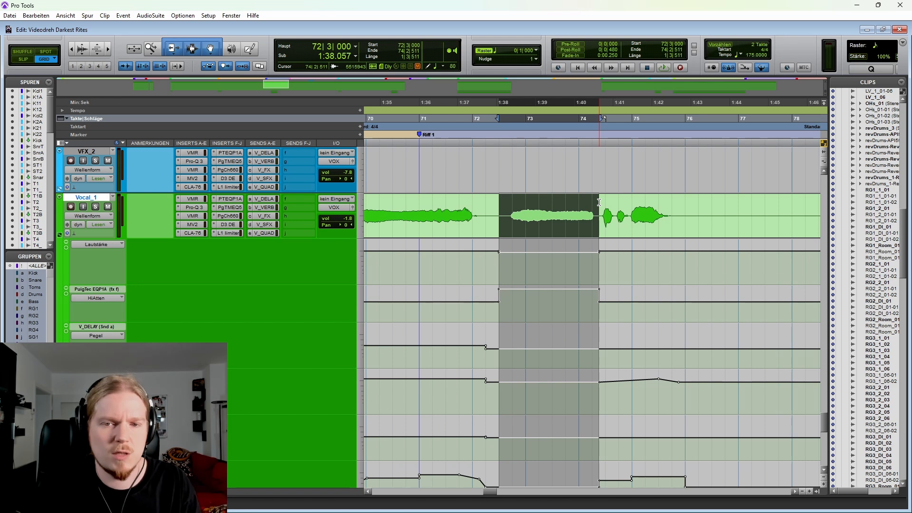
pyautogui.click(599, 202)
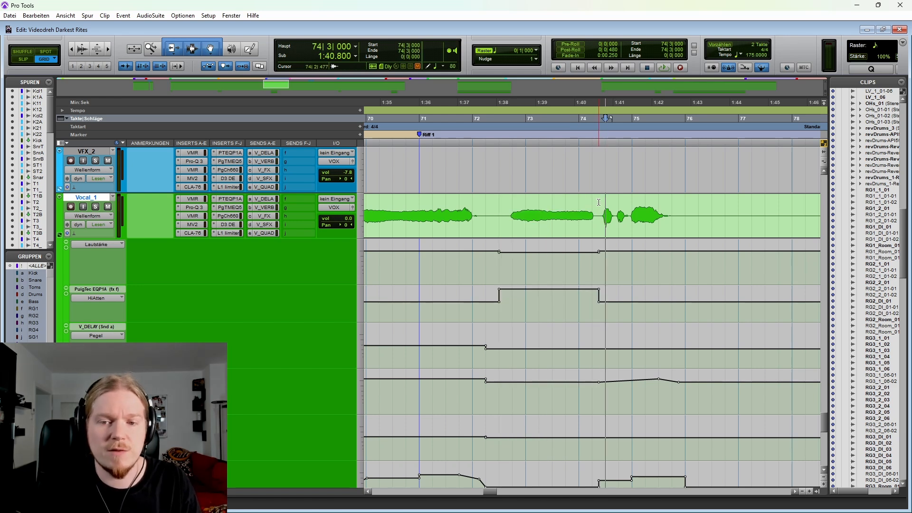
pyautogui.moveTo(600, 202); pyautogui.dragTo(705, 206)
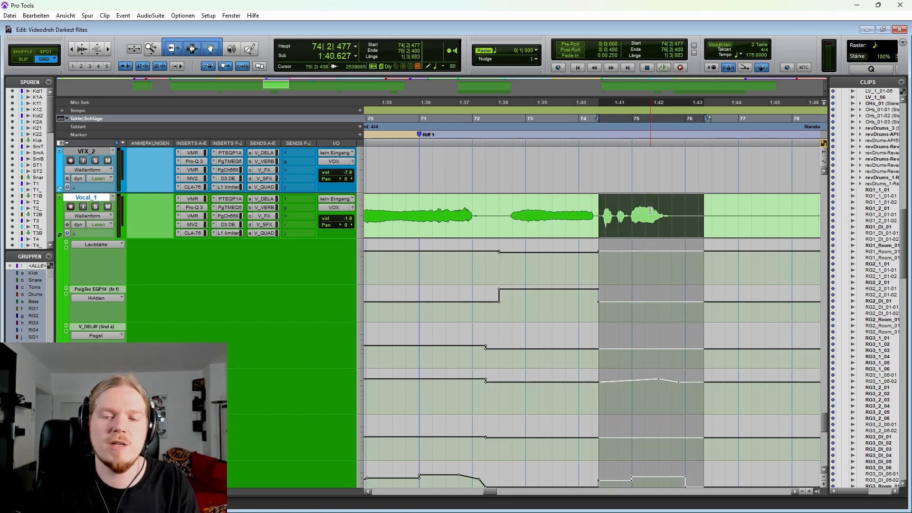
pyautogui.hscroll(2, 551, 208)
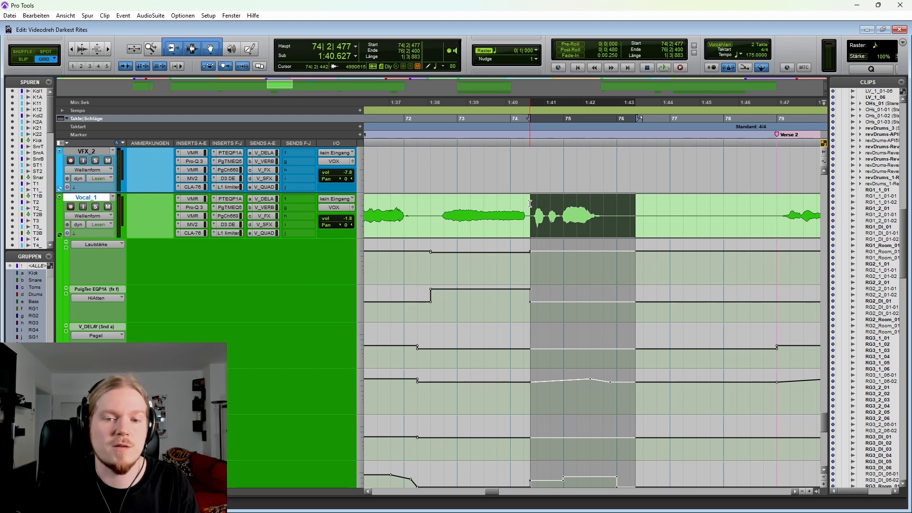
pyautogui.click(530, 204)
# Step: Examine Vocal_1's automation lanes from Riff 1 through the end of the song
pyautogui.scroll(-4, 653, 238)
pyautogui.hscroll(3, 551, 229)
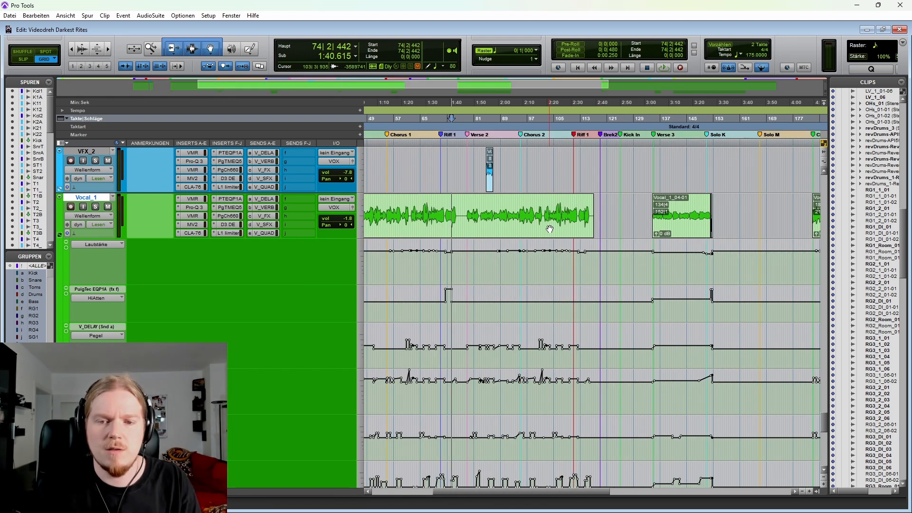
pyautogui.scroll(-1, 671, 303)
pyautogui.hscroll(1, 561, 319)
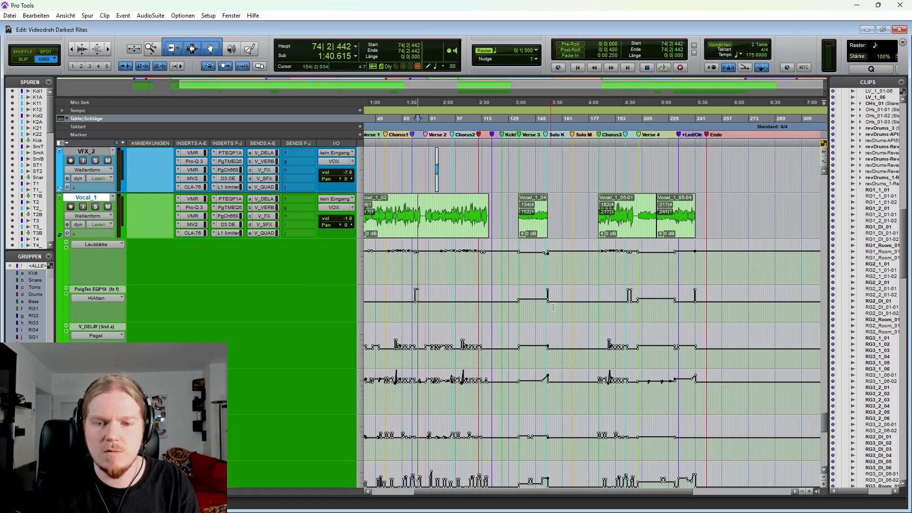
pyautogui.hscroll(1, 580, 319)
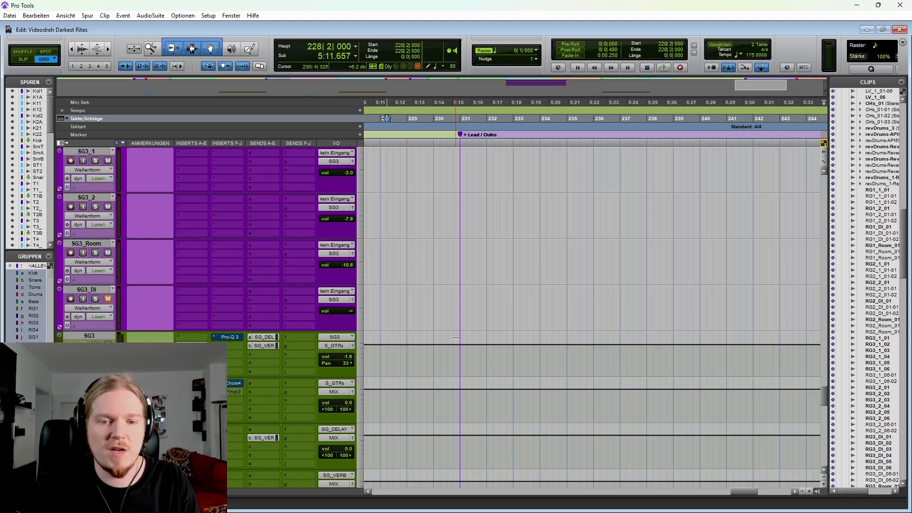
pyautogui.scroll(6, 567, 269)
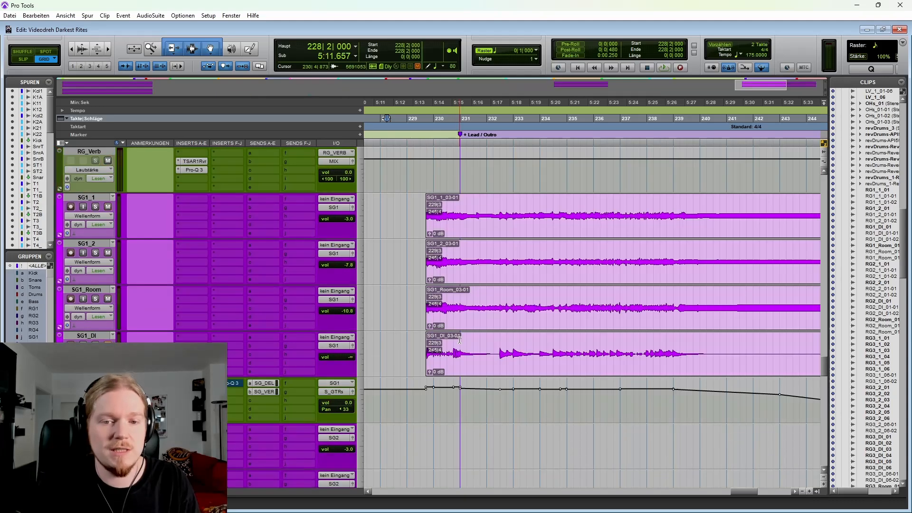
# Step: Open the Pro-Q 3 on the SG3 track and play back from 228|2|000 to watch its bypass state into Lead / Outro
pyautogui.scroll(-1, 568, 270)
pyautogui.scroll(-1, 686, 254)
pyautogui.scroll(-10, 584, 265)
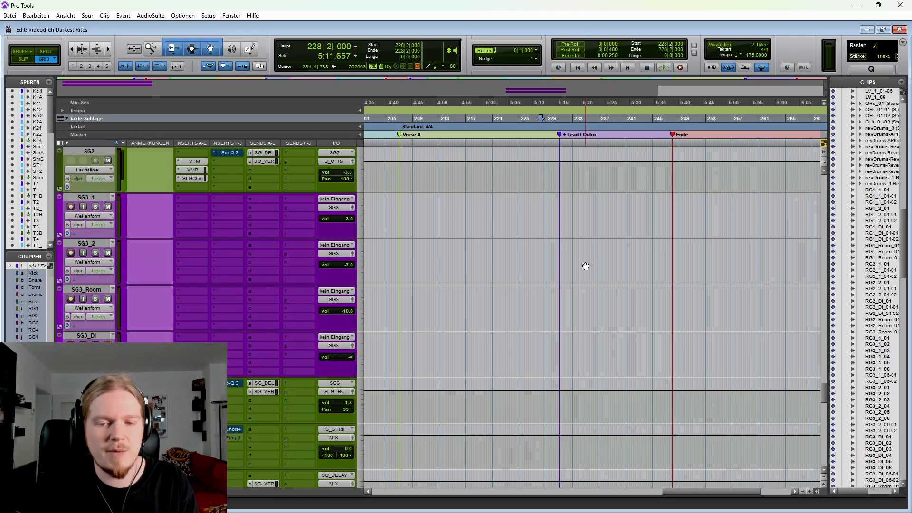
pyautogui.scroll(-2, 586, 266)
pyautogui.scroll(10, 586, 266)
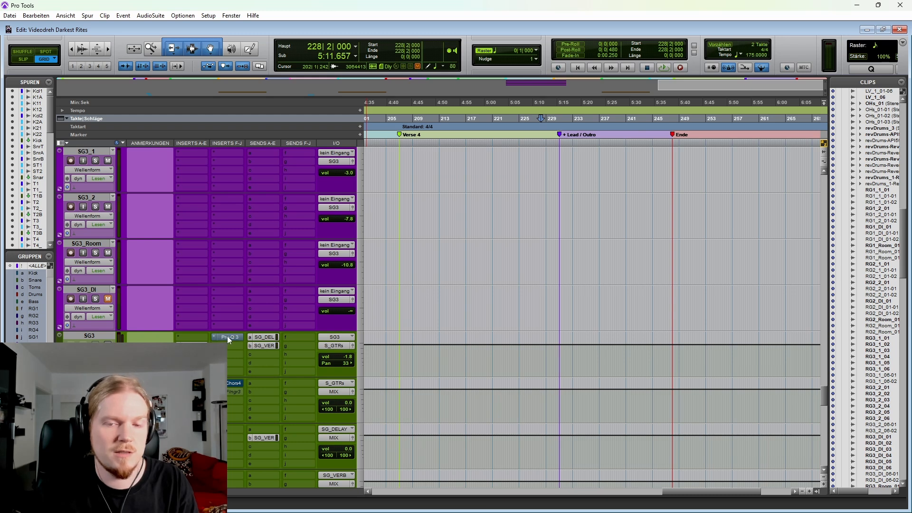
pyautogui.click(228, 337)
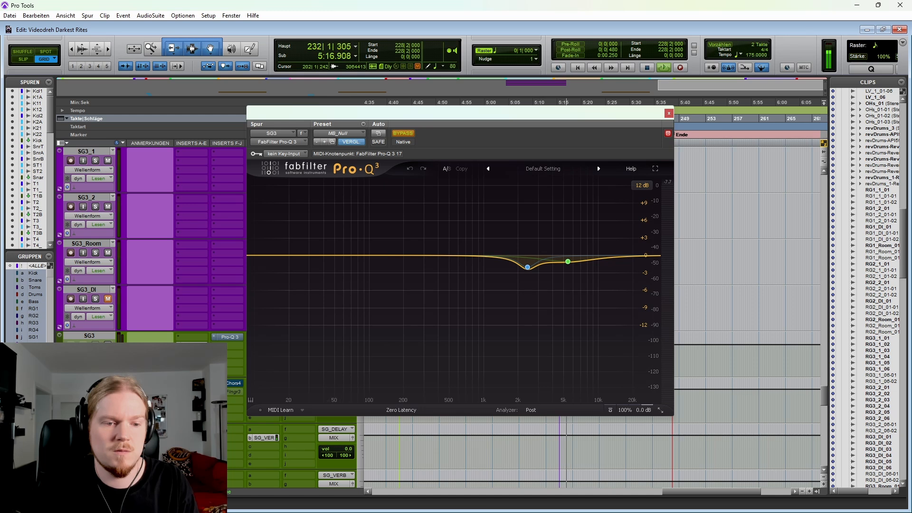
pyautogui.click(187, 391)
pyautogui.click(190, 384)
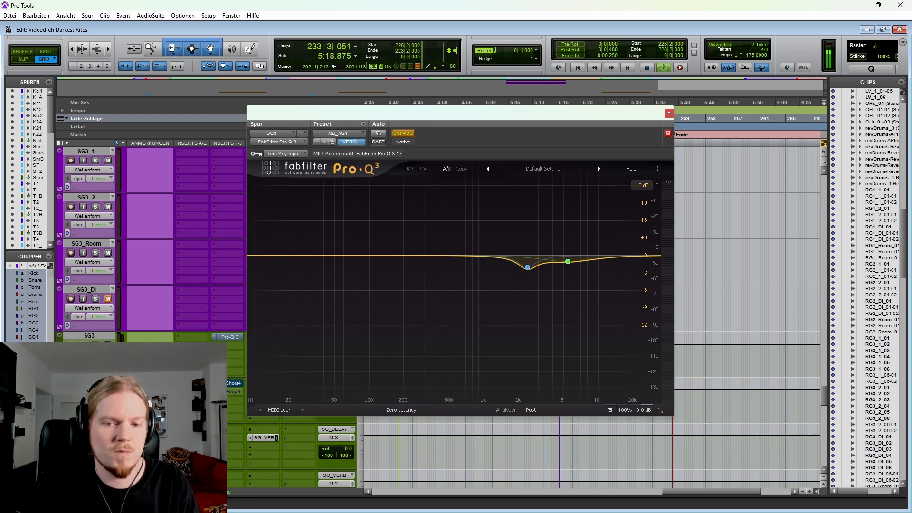
pyautogui.hotkey('ctrl', 'w')
pyautogui.press('space')
# Step: Collapse Vocal_1's automation lanes so the Vocal_1, Vocal_2, Vocal_3 and Vocals tracks sit together
pyautogui.scroll(-3, 553, 251)
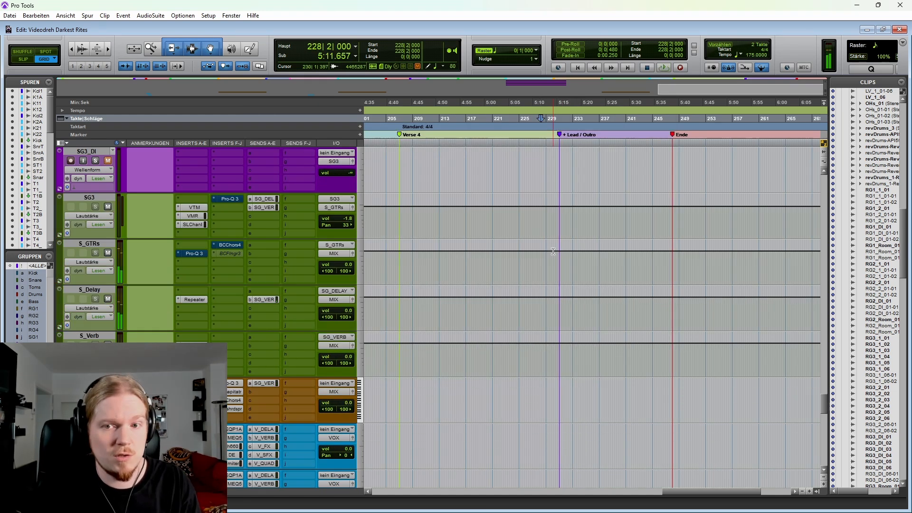
pyautogui.scroll(-6, 554, 251)
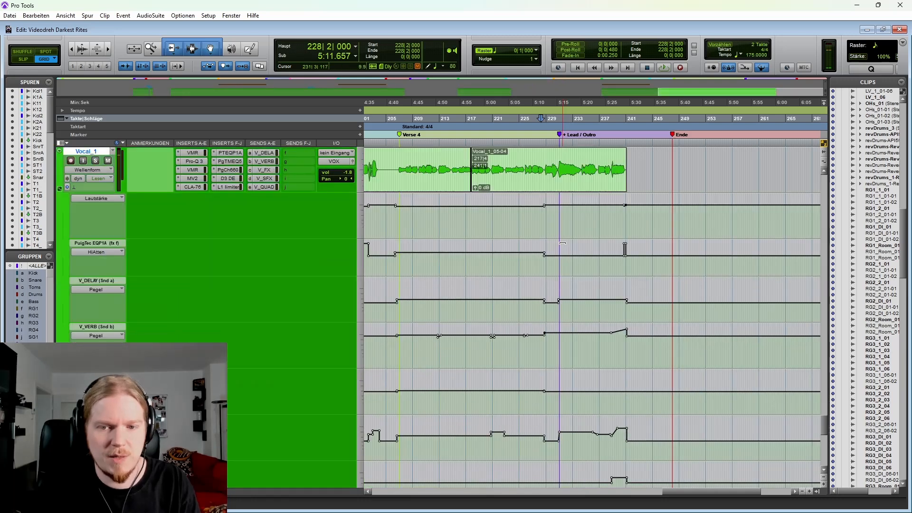
pyautogui.scroll(2, 562, 244)
pyautogui.click(61, 281)
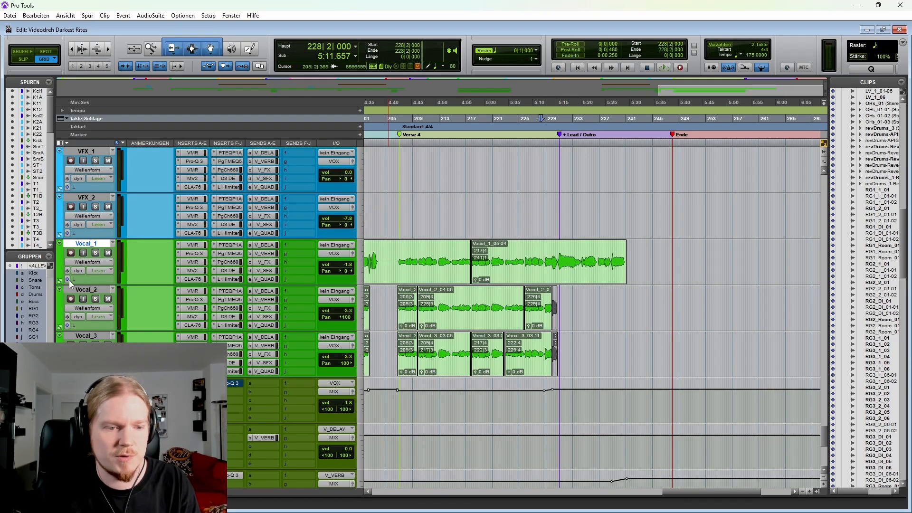
pyautogui.scroll(-1, 258, 321)
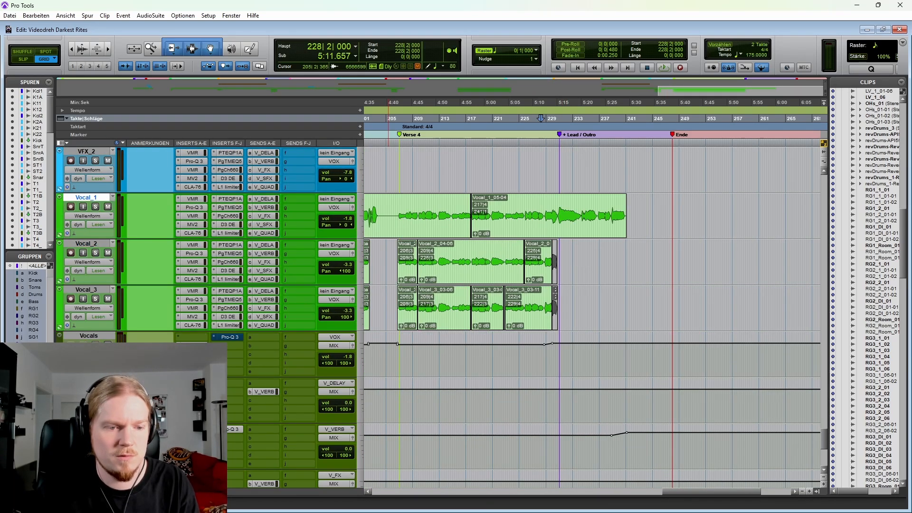
# Step: Play back from 227|4|000 into Lead / Outro with the Vocals track's Pro-Q 3 open, closing it before stopping playback
pyautogui.click(230, 336)
pyautogui.press('space')
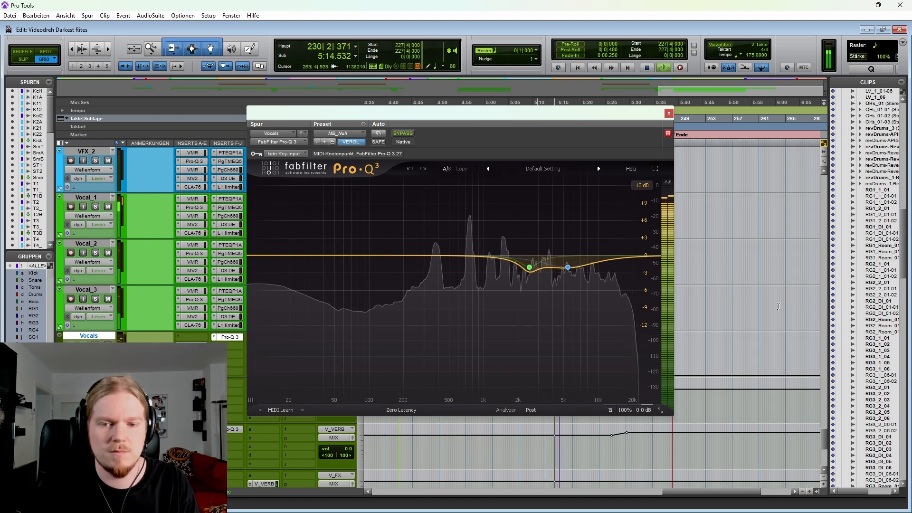
pyautogui.click(668, 114)
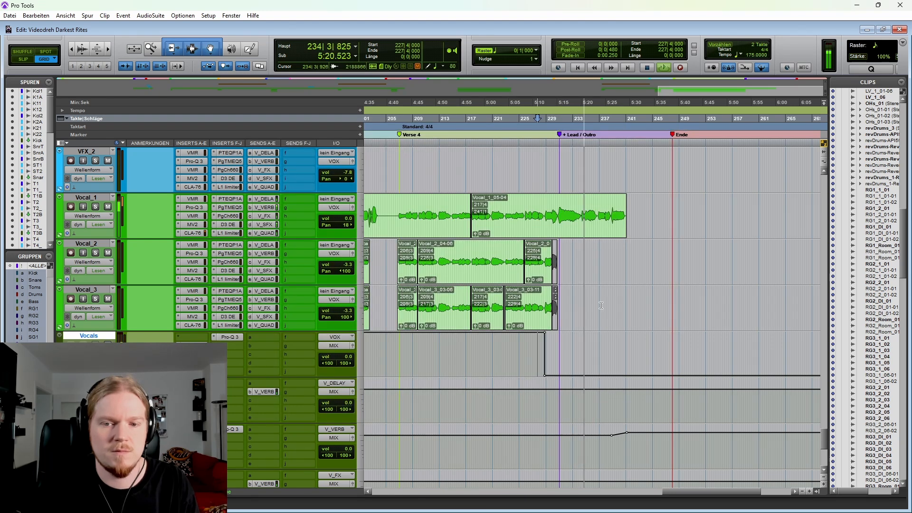
pyautogui.click(585, 306)
pyautogui.press('space')
# Step: Highlight Vocal_1, Vocal_2 and Vocal_3 from 228|3|000 up to Lead / Outro, and place the edit cursor at 225|4|210 on Vocal_1
pyautogui.press('t')
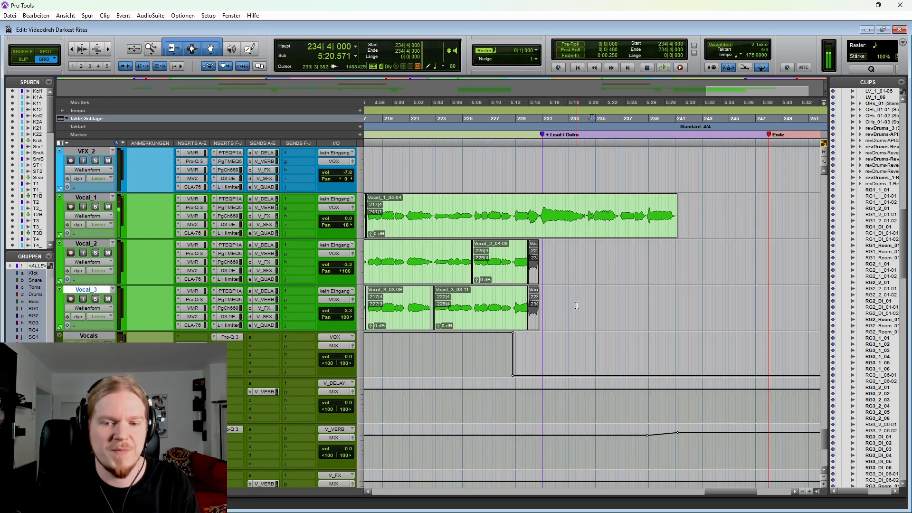
pyautogui.hscroll(3, 566, 312)
pyautogui.click(444, 203)
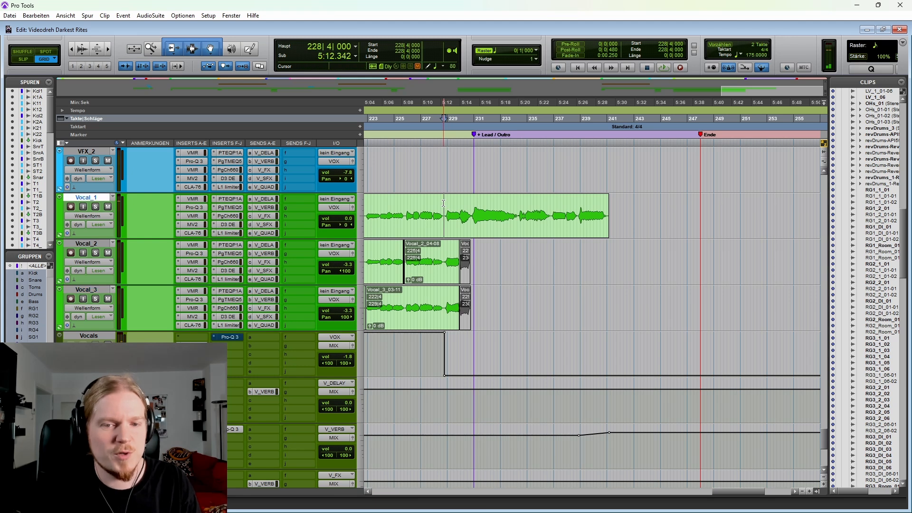
pyautogui.press('t')
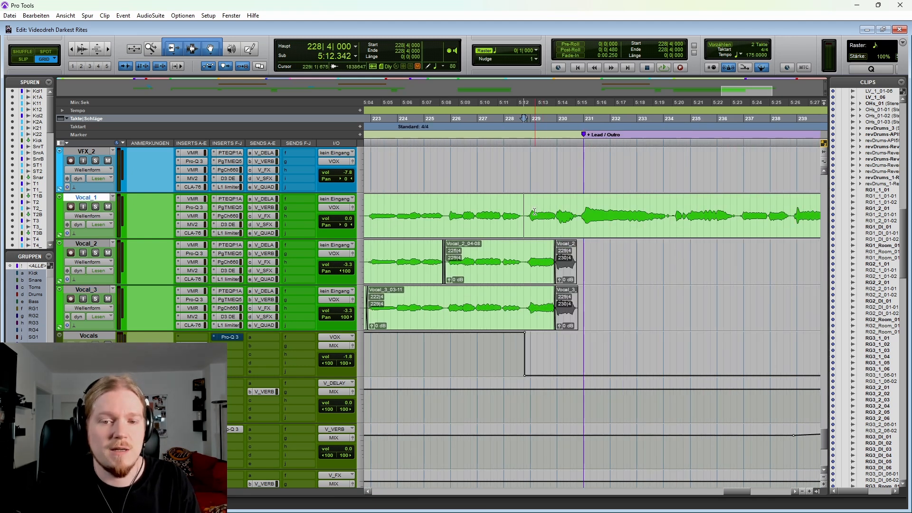
pyautogui.moveTo(516, 205); pyautogui.dragTo(581, 305)
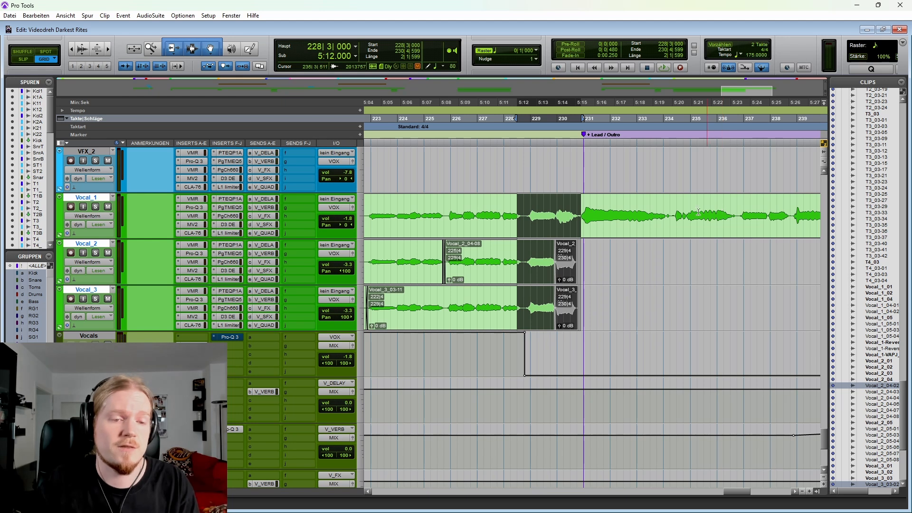
pyautogui.click(451, 207)
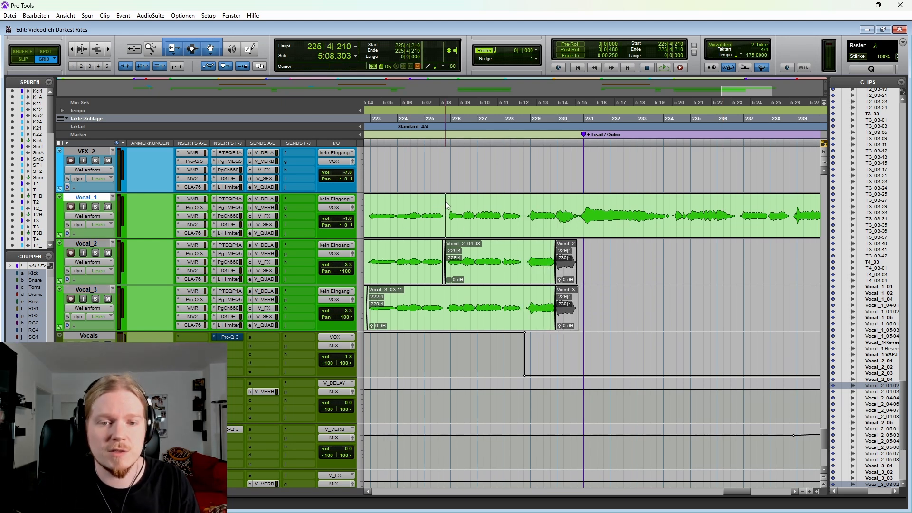
# Step: Play back the vocal passage from 225|4|347 into Lead / Outro, place the edit cursor at 236|2|000 on Vocal_2, and stop playback
pyautogui.hscroll(3, 465, 203)
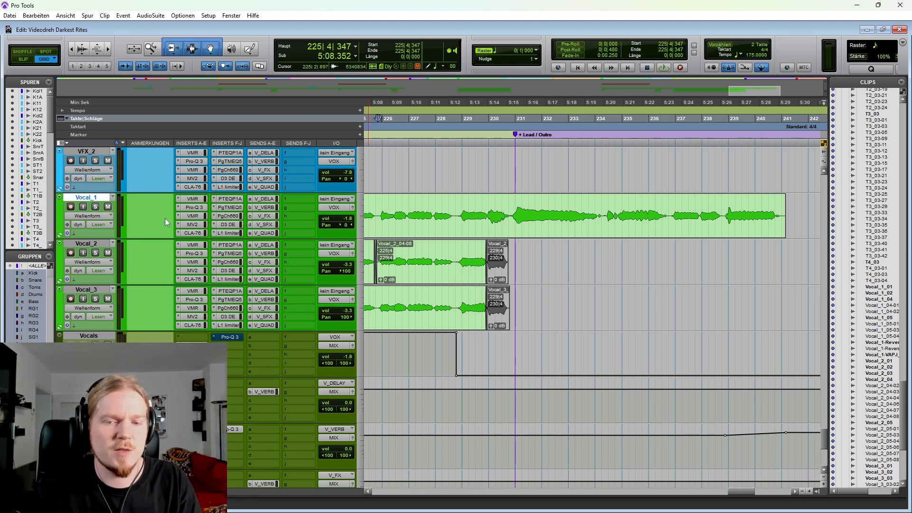
pyautogui.press('space')
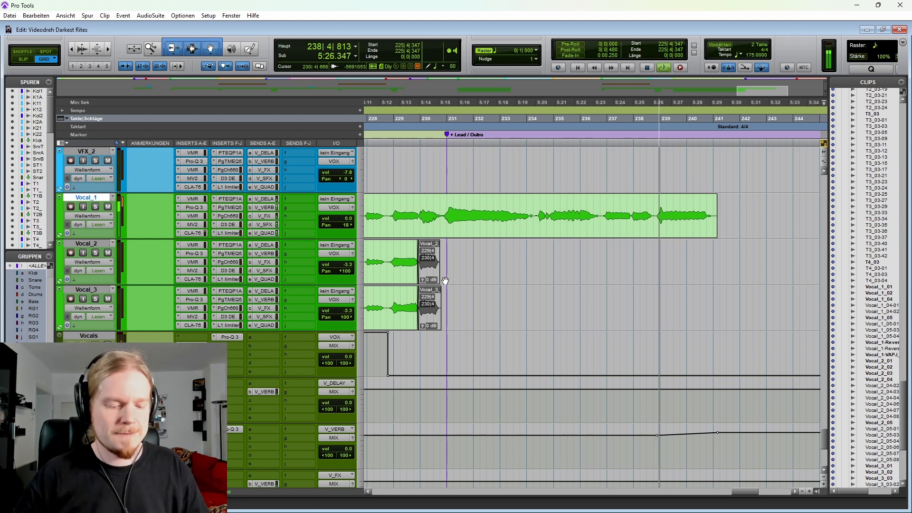
pyautogui.click(585, 259)
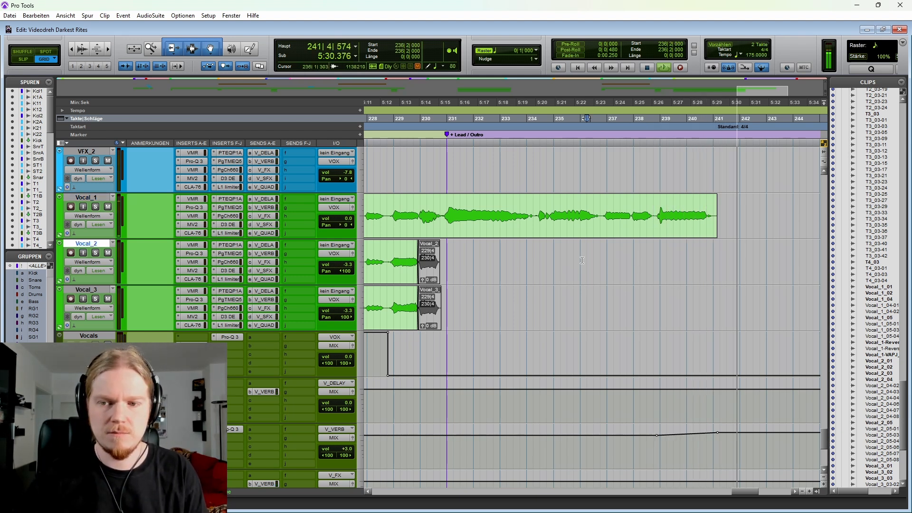
pyautogui.press('space')
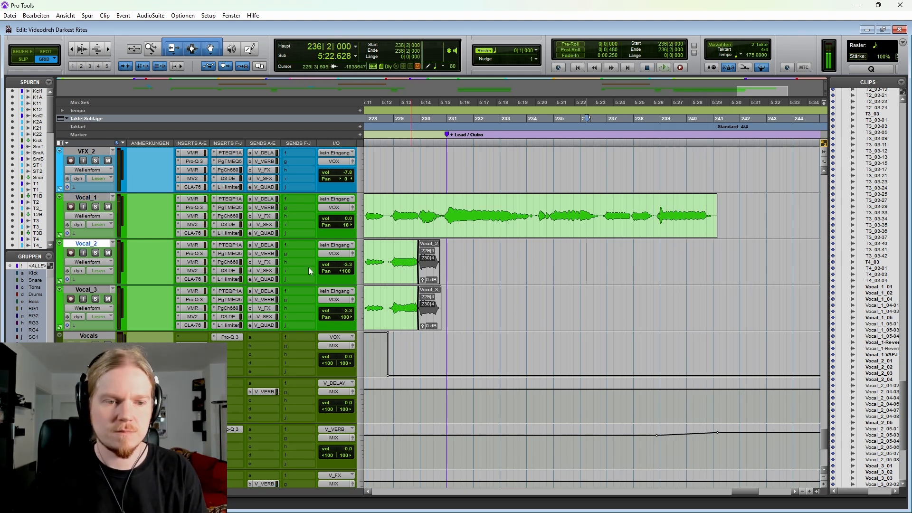
# Step: Expand Vocal_1's automation lanes, place the edit cursor at 222|4|291 on its clip, and solo the track
pyautogui.press('p')
pyautogui.click(59, 235)
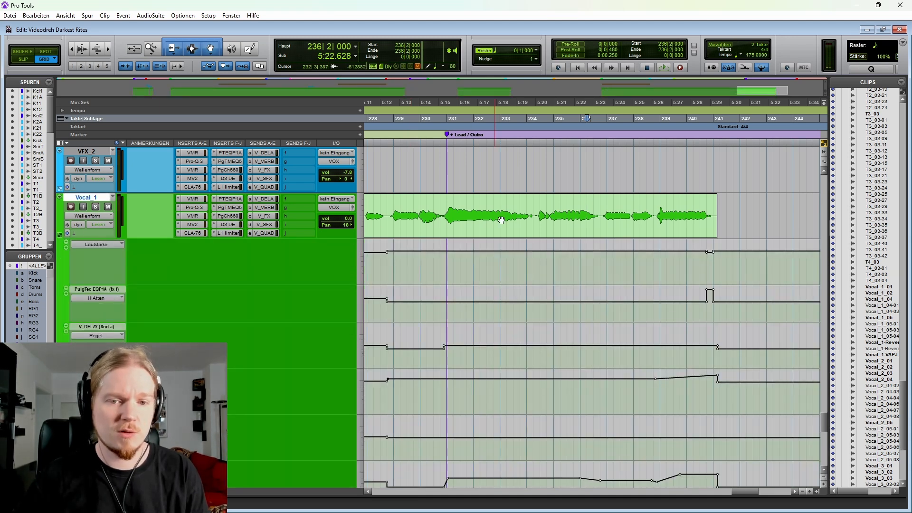
pyautogui.hscroll(-5, 440, 209)
pyautogui.click(440, 210)
pyautogui.hotkey('shift', 's')
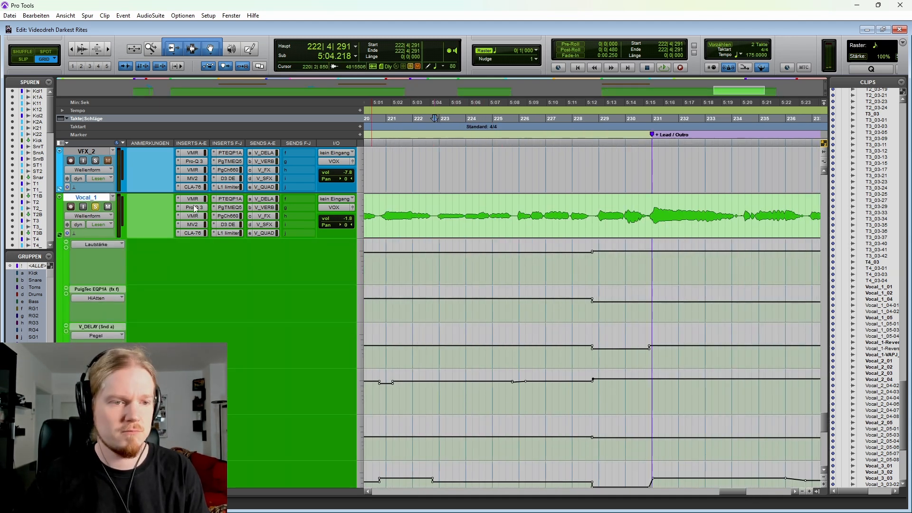
# Step: Play back soloed Vocal_1 from 222|4|291 into Lead / Outro while viewing its volume, HiAtten and send-level automation
pyautogui.press('space')
pyautogui.scroll(-3, 478, 285)
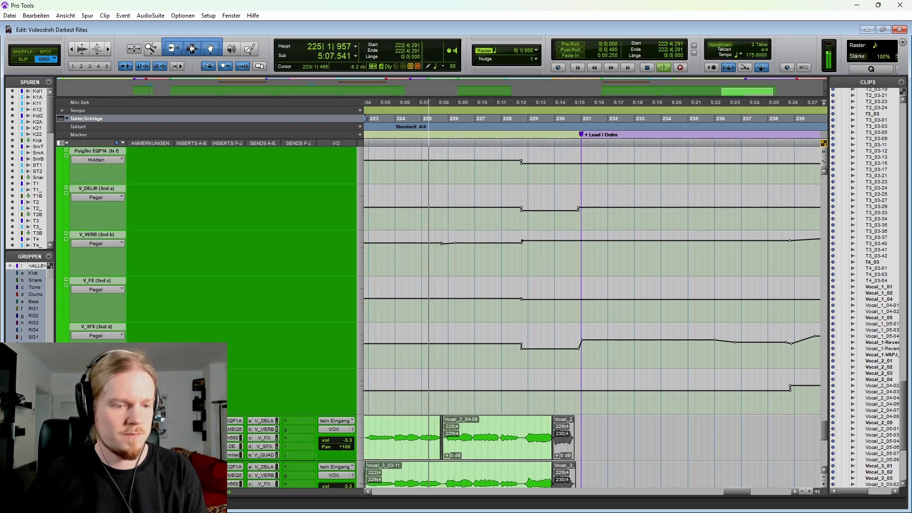
pyautogui.scroll(4, 459, 349)
pyautogui.scroll(-1, 465, 337)
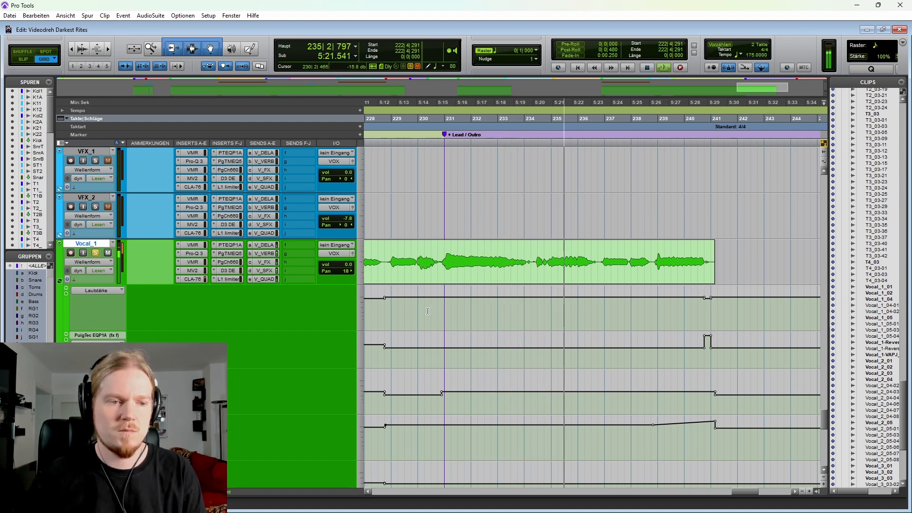
pyautogui.press('space')
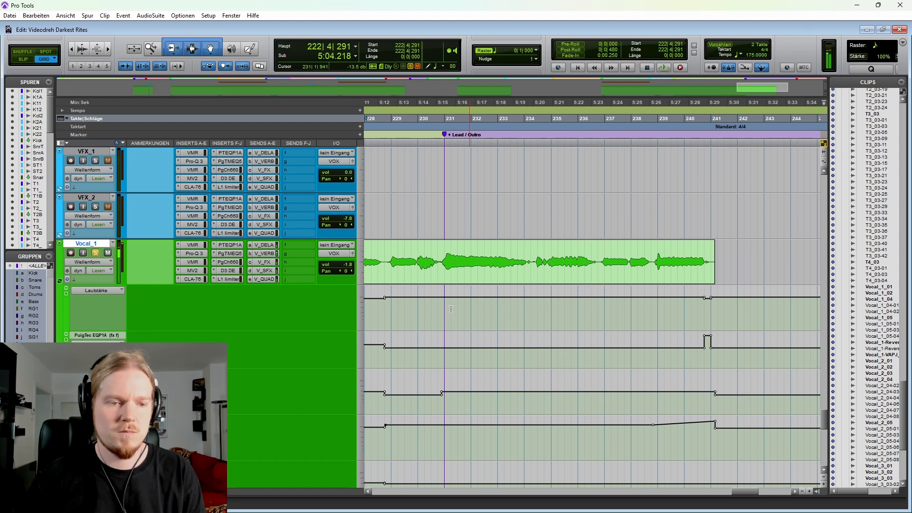
# Step: Collapse Vocal_1's automation lanes and zoom the timeline out to show the whole song
pyautogui.click(60, 283)
pyautogui.click(480, 299)
pyautogui.press('r')
pyautogui.press('r')
pyautogui.press('r')
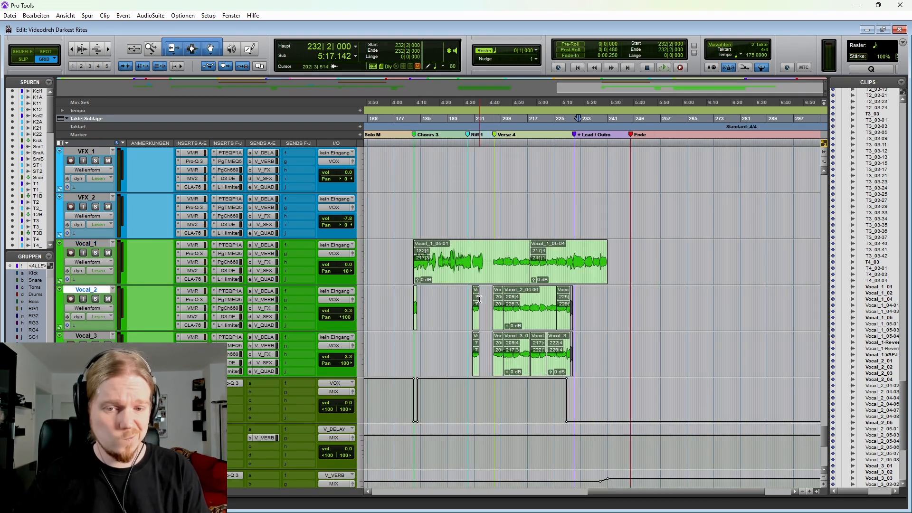
pyautogui.hscroll(-3, 482, 300)
pyautogui.press('r')
pyautogui.press('r')
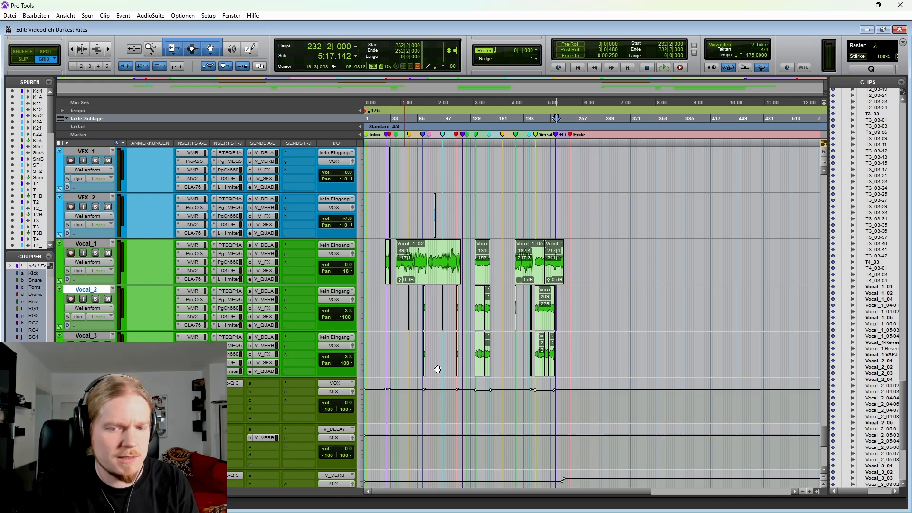
# Step: Place the edit cursor at 22|3|000 on Vocal_1, just before its first clip
pyautogui.click(389, 348)
pyautogui.press('t')
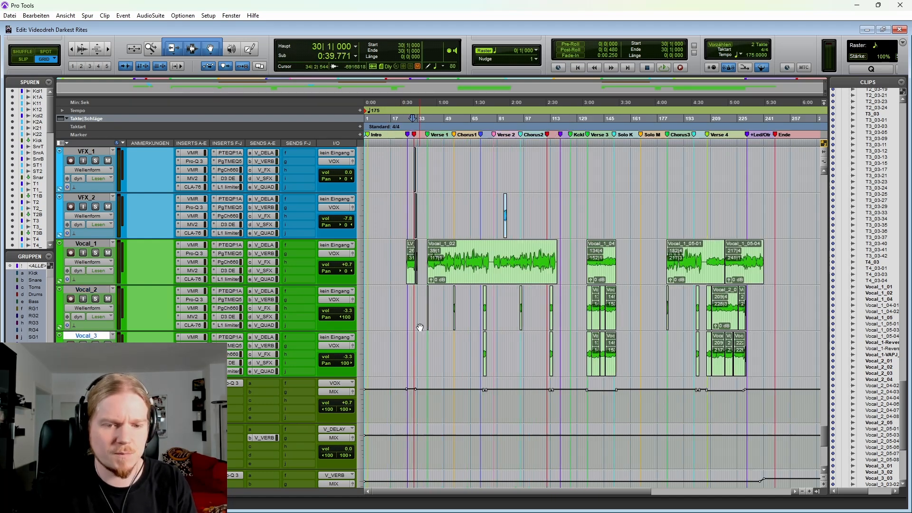
pyautogui.scroll(-2, 419, 314)
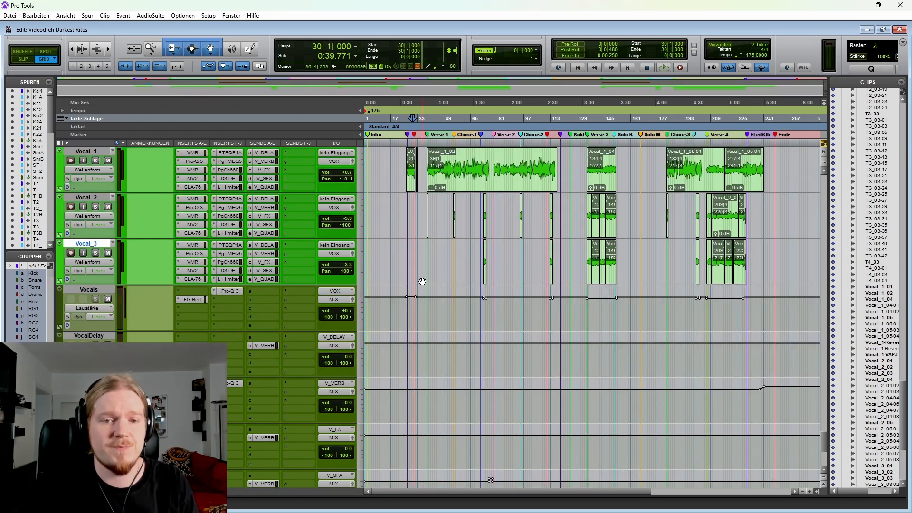
pyautogui.click(400, 161)
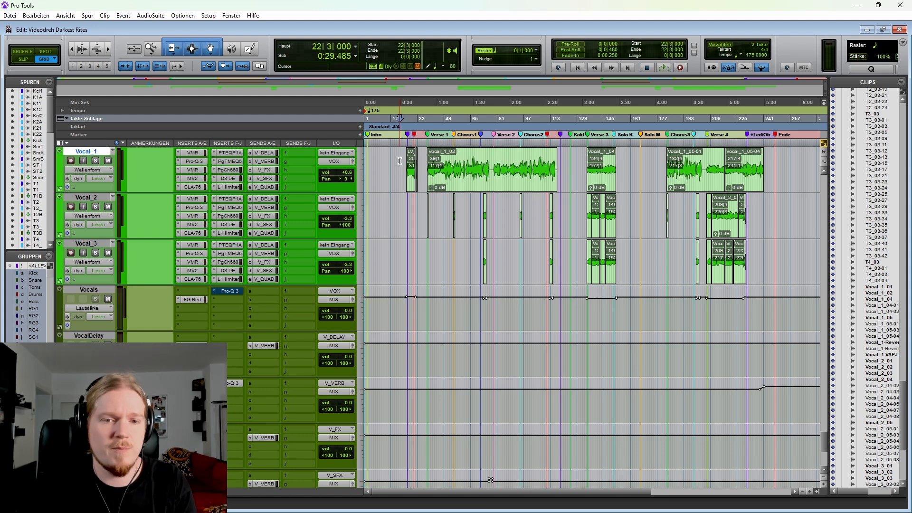
# Step: Select the returns VocalDelay to VocalQuad in the mixer, mute Vocal_1's five effect sends, and return to the Edit window
pyautogui.hotkey('ctrl', '=')
pyautogui.moveTo(251, 506); pyautogui.dragTo(888, 490)
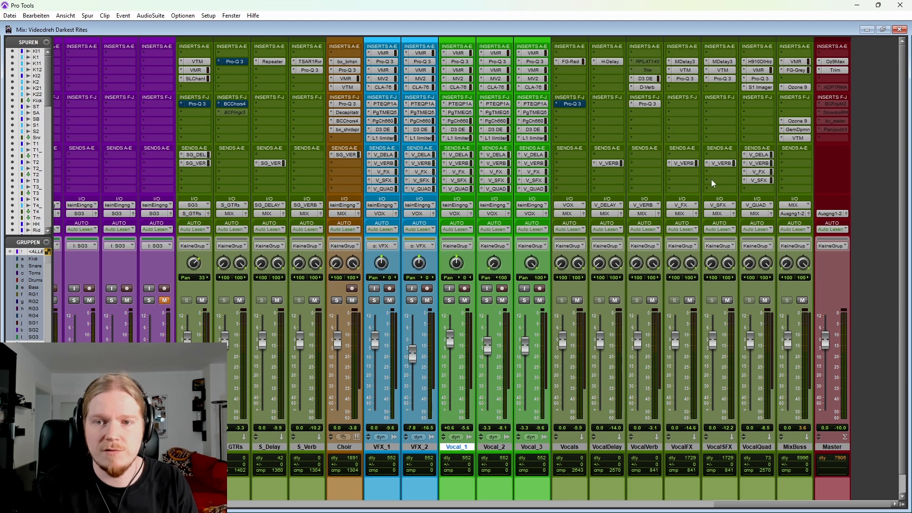
pyautogui.keyDown('shift'); pyautogui.click(764, 448); pyautogui.keyUp('shift')
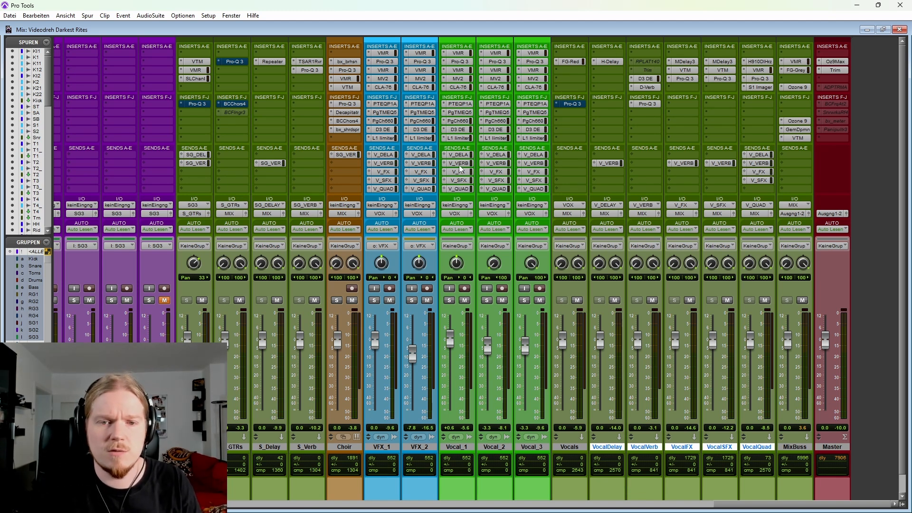
pyautogui.hotkey('ctrl', '=')
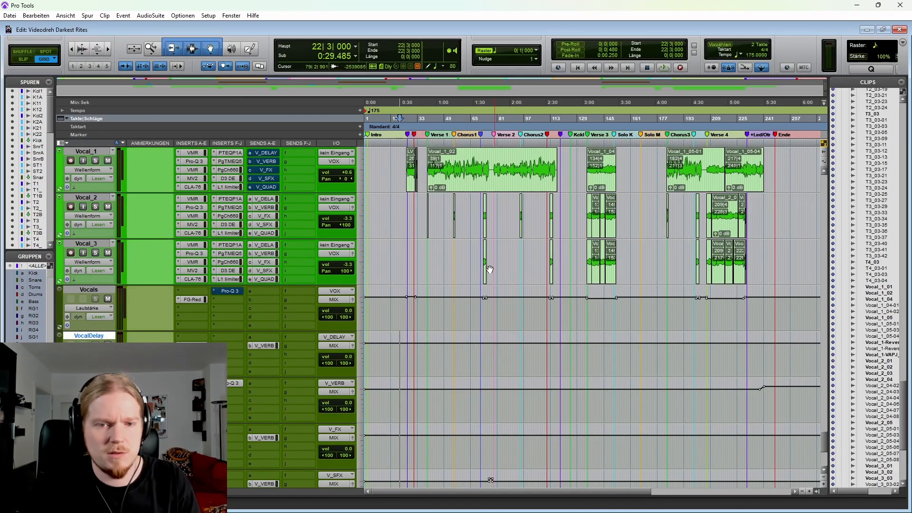
# Step: Highlight a passage on the Vocal_1 track, play it back with all its effect sends muted, and show the mixer
pyautogui.click(479, 270)
pyautogui.hotkey('ctrl', ']')
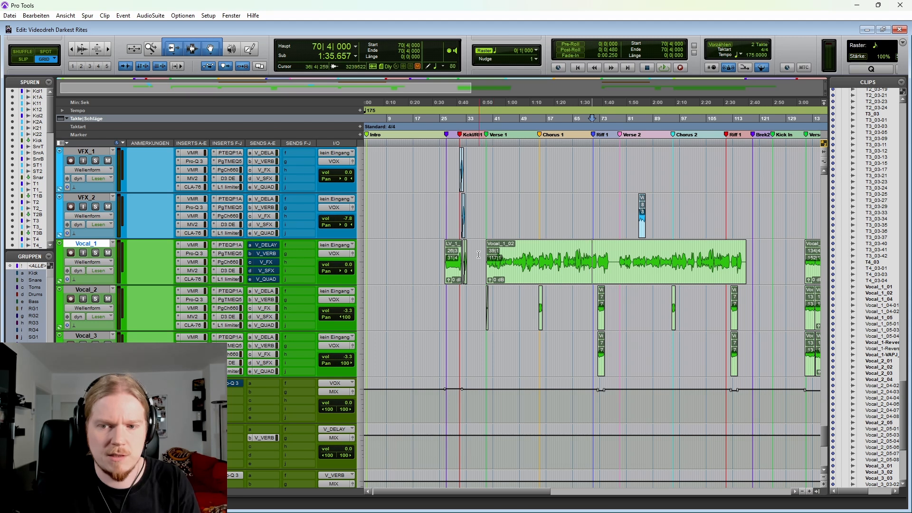
pyautogui.scroll(5, 515, 252)
pyautogui.scroll(-3, 515, 252)
pyautogui.hscroll(6, 596, 254)
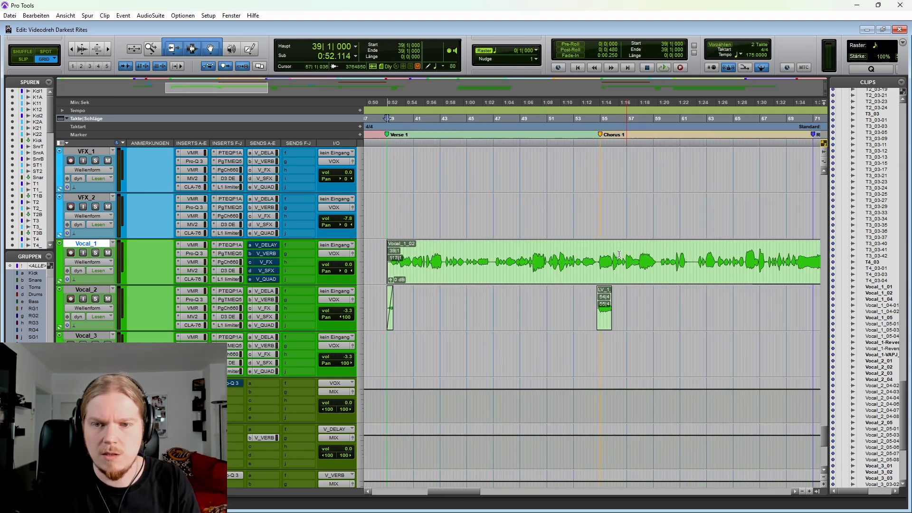
pyautogui.hscroll(2, 596, 254)
pyautogui.moveTo(625, 248); pyautogui.dragTo(688, 243)
pyautogui.press('space')
pyautogui.hotkey('ctrl', '=')
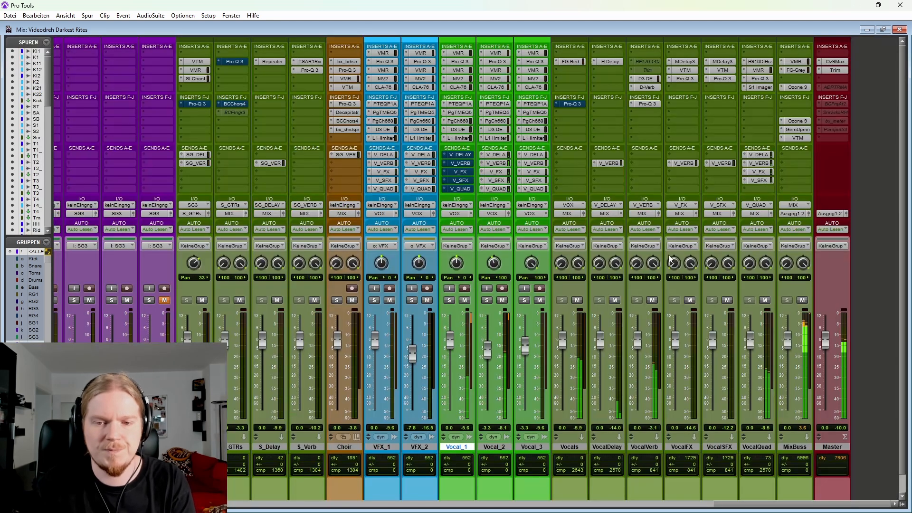
# Step: Solo Vocal_1, play it back with only the V_DELAY send unmuted, and unsolo the track
pyautogui.click(450, 301)
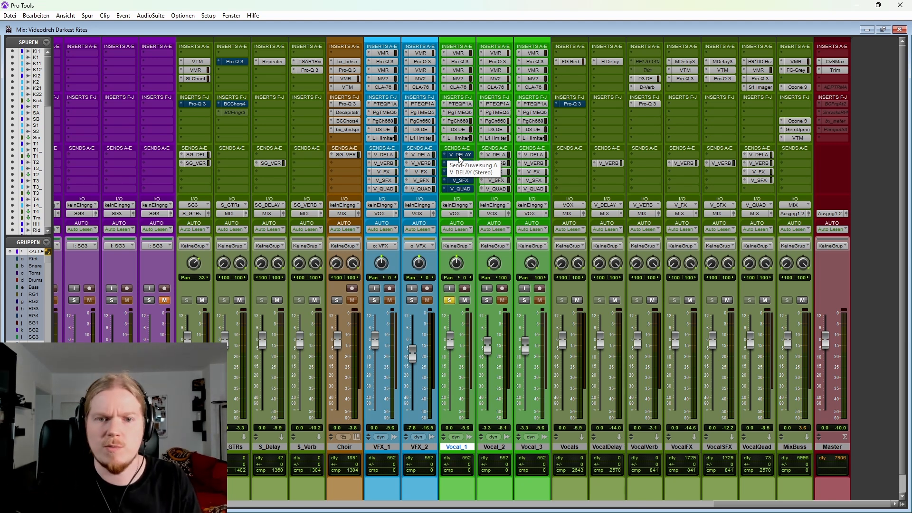
pyautogui.press('space')
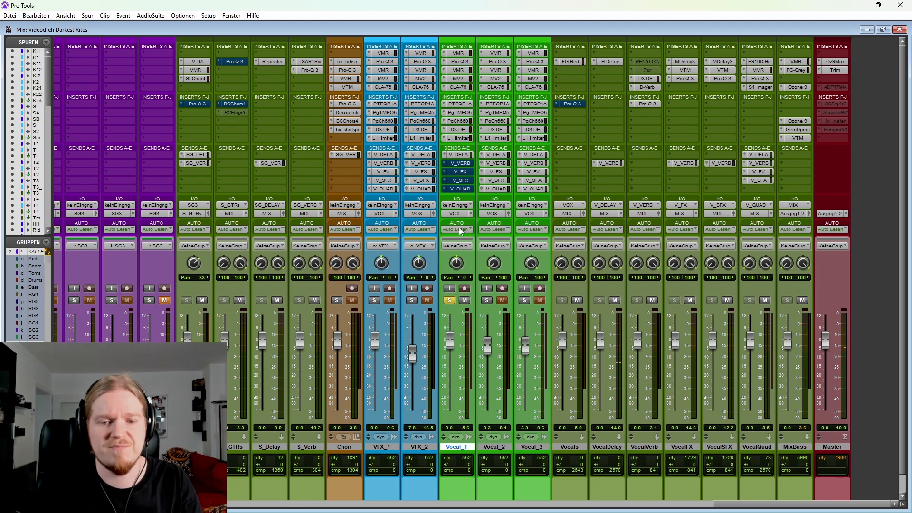
pyautogui.click(449, 301)
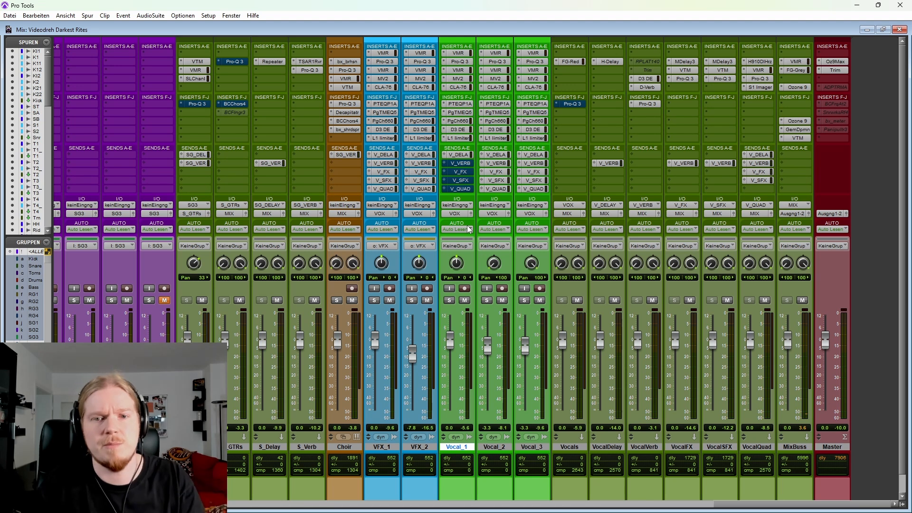
# Step: Unmute Vocal_1's V_VERB send, mute its V_DELAY send, and play the track back soloed
pyautogui.click(458, 162)
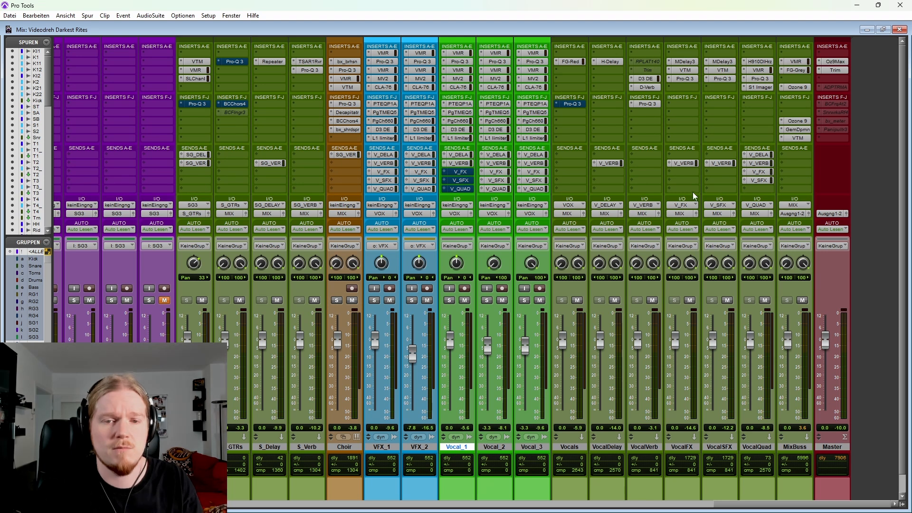
pyautogui.click(456, 155)
pyautogui.click(449, 301)
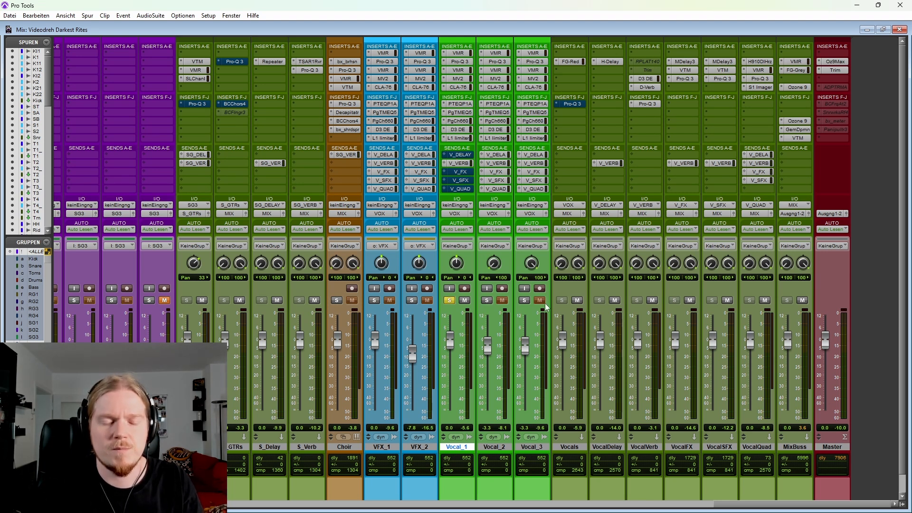
pyautogui.press('space')
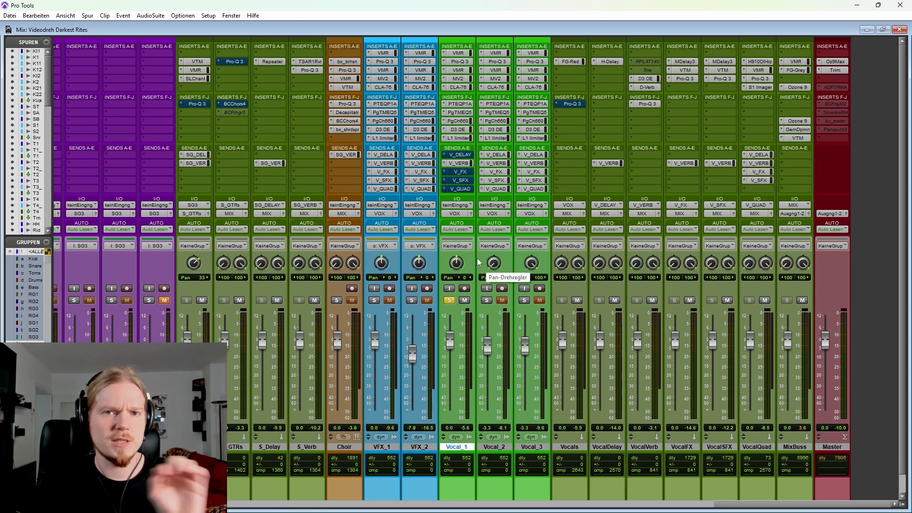
# Step: Unsolo Vocal_1, play back its V_VERB send in the full mix, and mute that send after stopping
pyautogui.click(450, 300)
pyautogui.press('space')
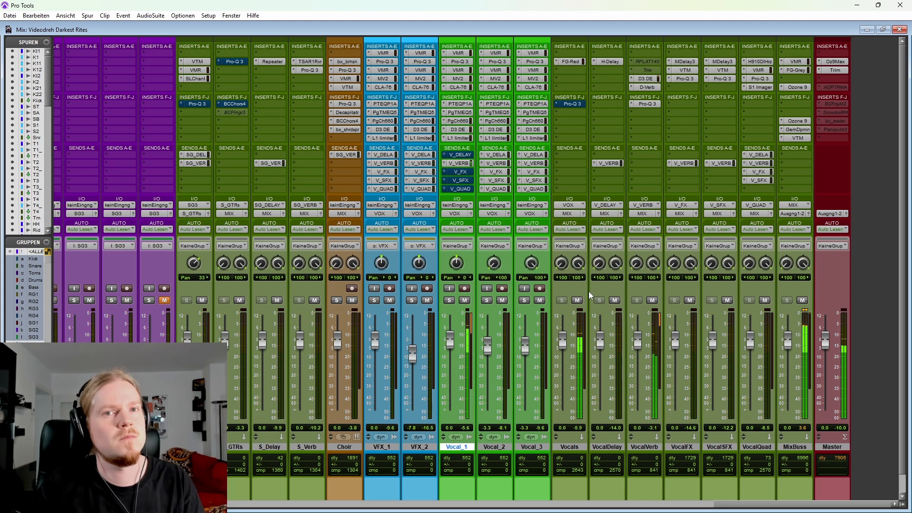
pyautogui.press('space')
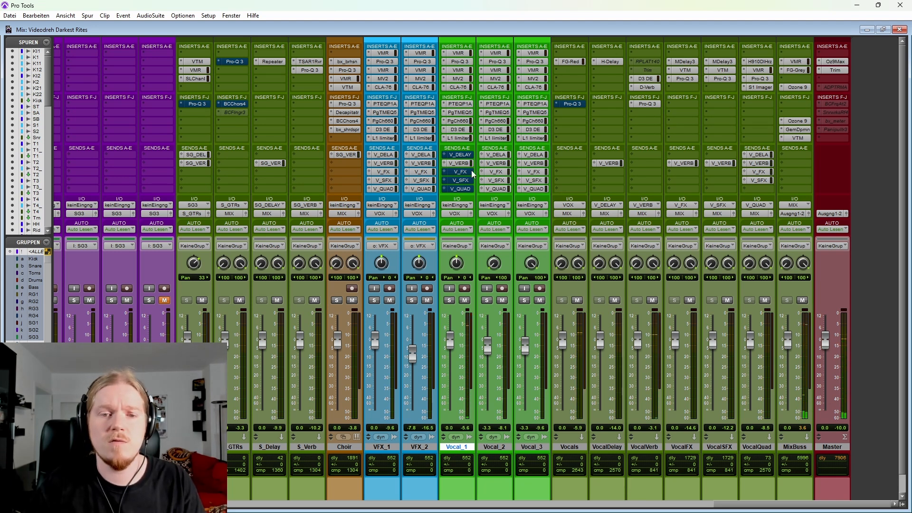
pyautogui.click(461, 164)
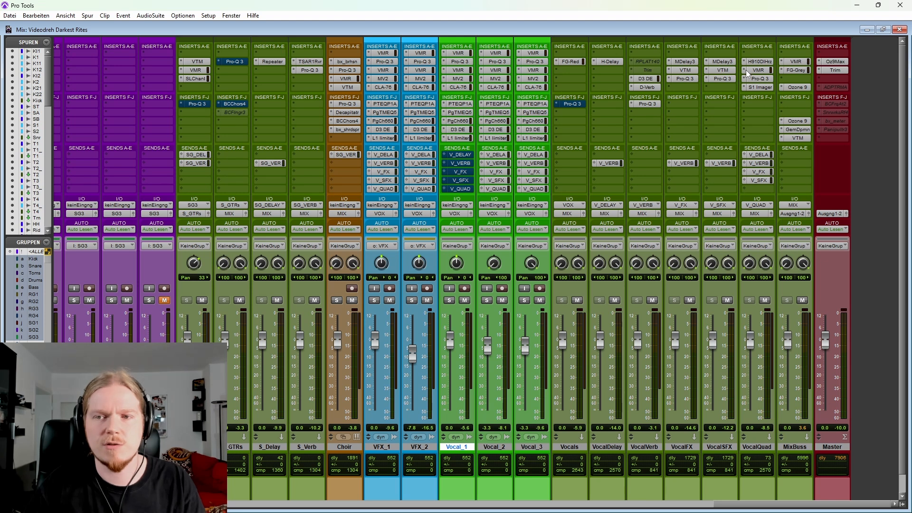
# Step: Open the H910 Dual Harmonizer on VocalQuad to examine its pitch ratio settings, and close it after viewing it twice
pyautogui.click(765, 62)
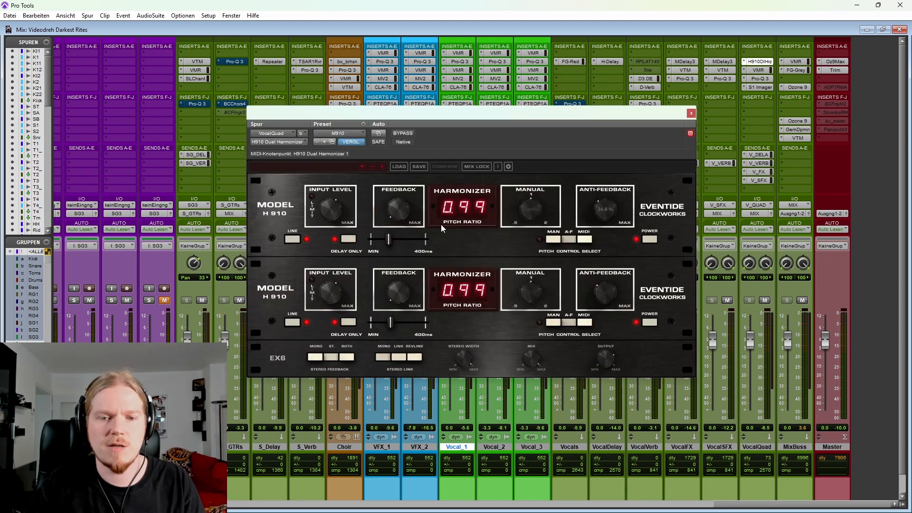
pyautogui.click(691, 114)
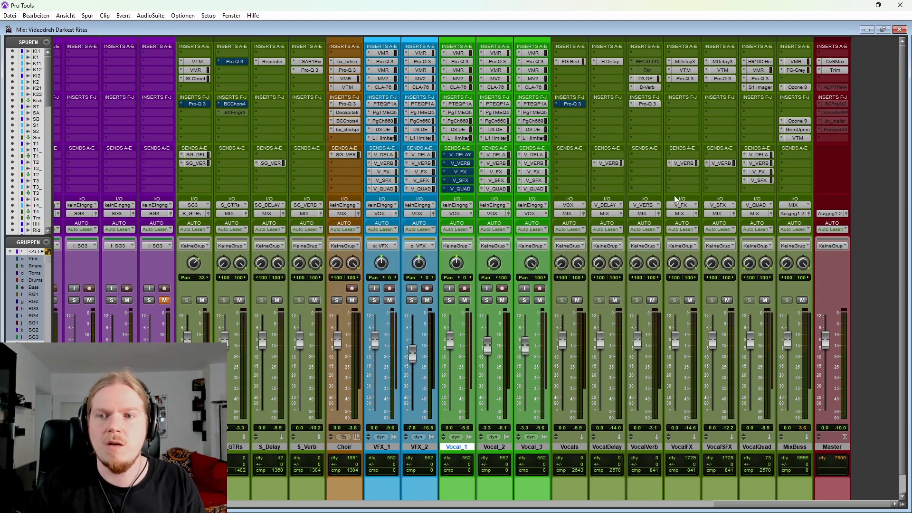
pyautogui.click(759, 62)
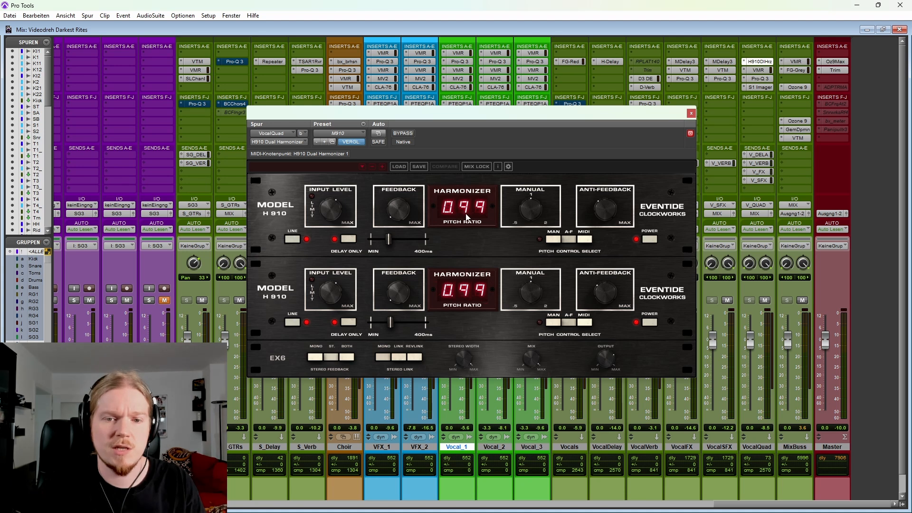
pyautogui.click(692, 114)
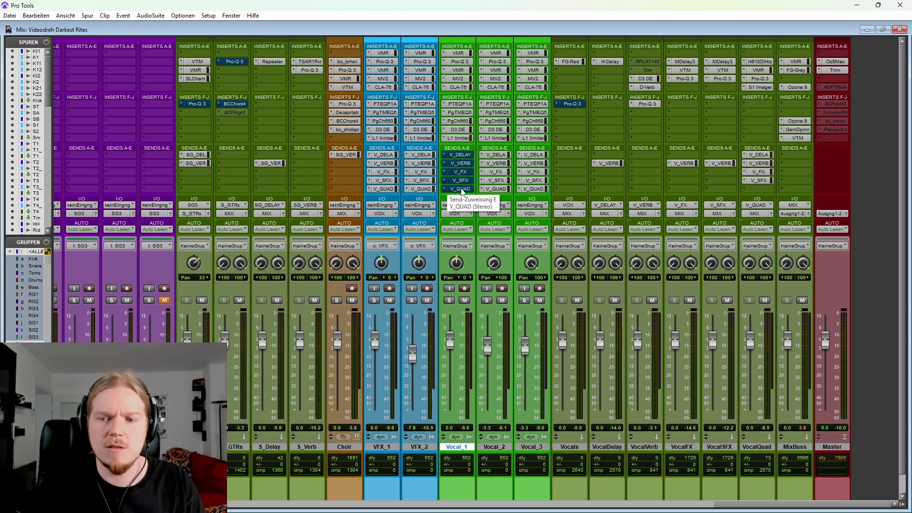
# Step: Unmute Vocal_1's V_QUAD send, solo the track, and start playback
pyautogui.keyDown('ctrl'); pyautogui.click(462, 190); pyautogui.keyUp('ctrl')
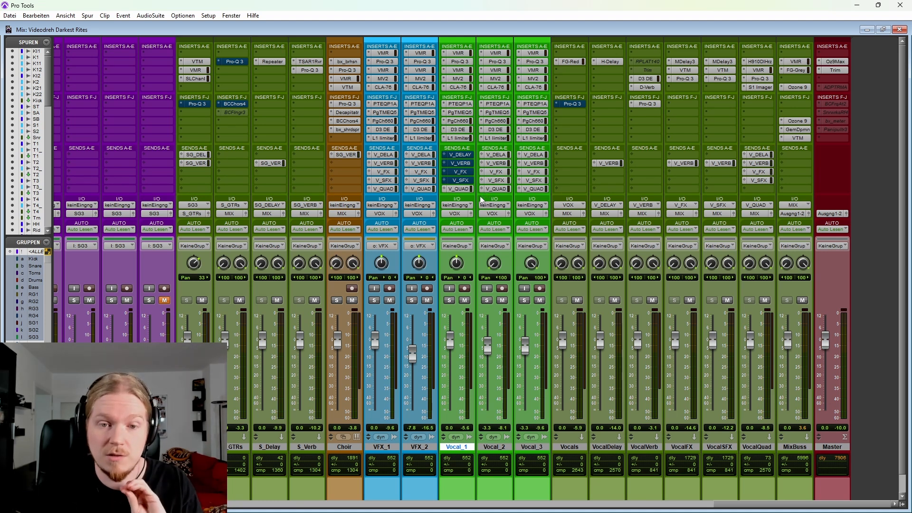
pyautogui.click(451, 301)
pyautogui.press('space')
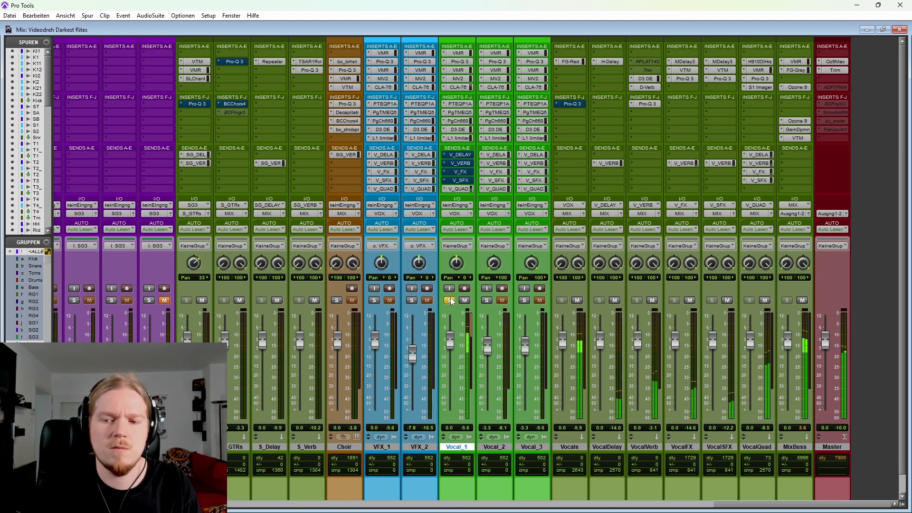
# Step: Compare the soloed Vocal_1 with its V_QUAD send muted and unmuted during playback, with VocalQuad's four sends muted as well
pyautogui.keyDown('ctrl'); pyautogui.click(461, 188); pyautogui.keyUp('ctrl')
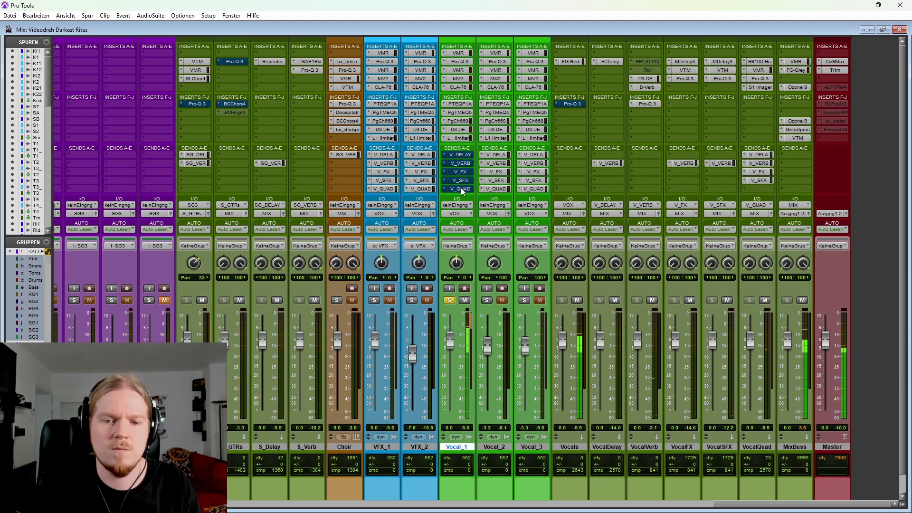
pyautogui.keyDown('ctrl'); pyautogui.click(461, 188); pyautogui.keyUp('ctrl')
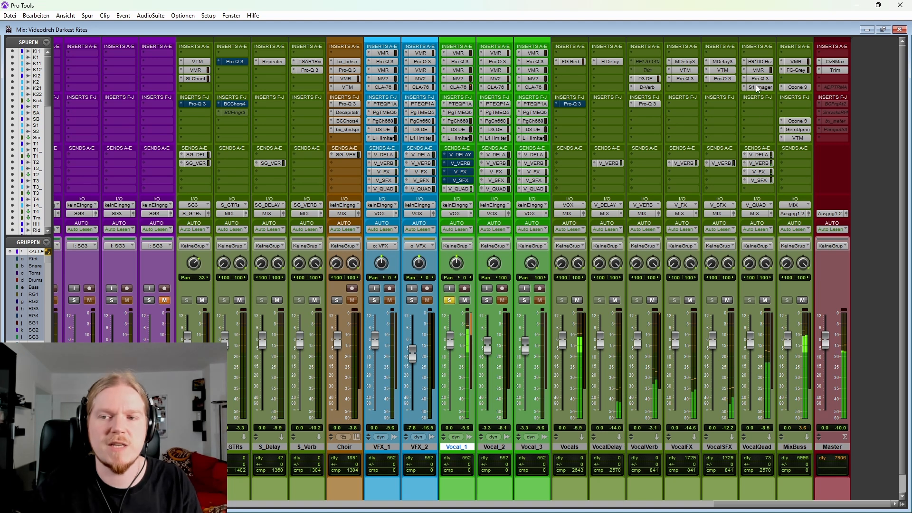
pyautogui.moveTo(766, 155); pyautogui.dragTo(766, 182)
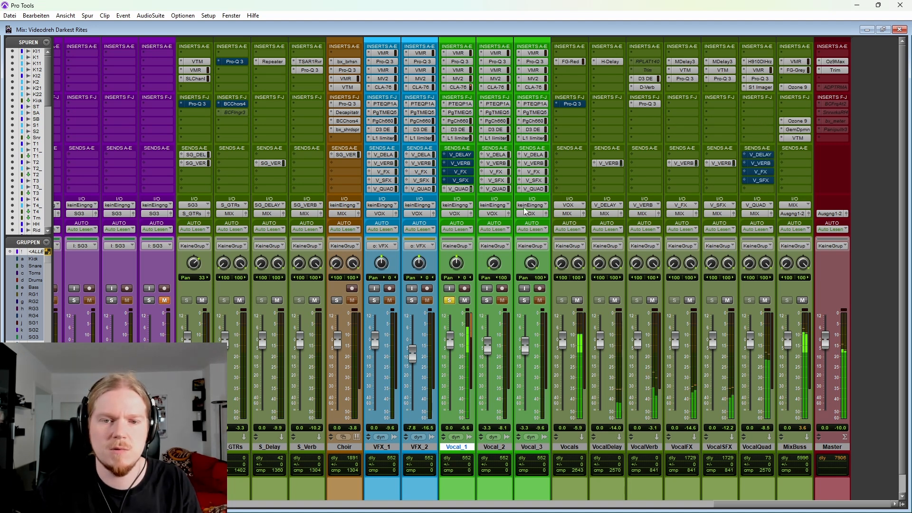
pyautogui.click(460, 189)
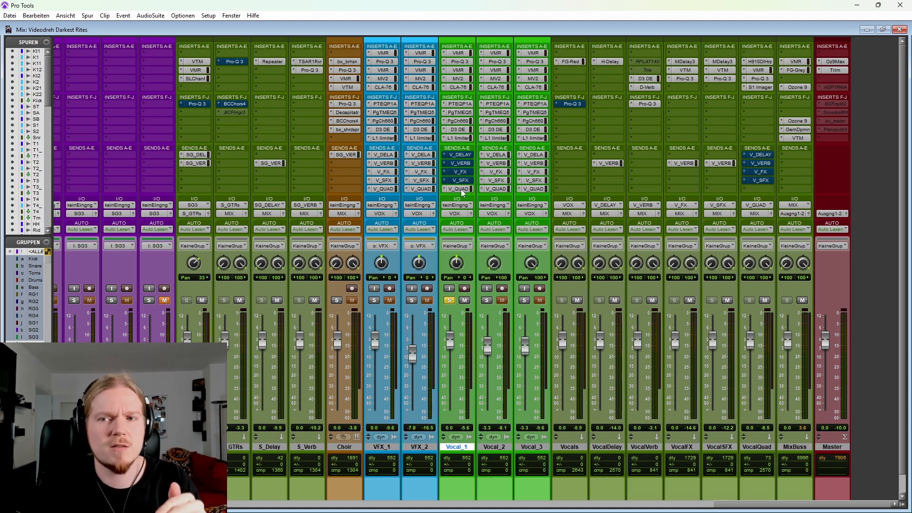
# Step: Unmute Vocal_1's V_VERB and V_DELAY sends and all four VocalQuad sends, and unsolo Vocal_1 for full-mix playback
pyautogui.keyDown('ctrl'); pyautogui.click(461, 163); pyautogui.keyUp('ctrl')
pyautogui.keyDown('ctrl'); pyautogui.click(461, 154); pyautogui.keyUp('ctrl')
pyautogui.keyDown('ctrl'); pyautogui.click(749, 156); pyautogui.keyUp('ctrl')
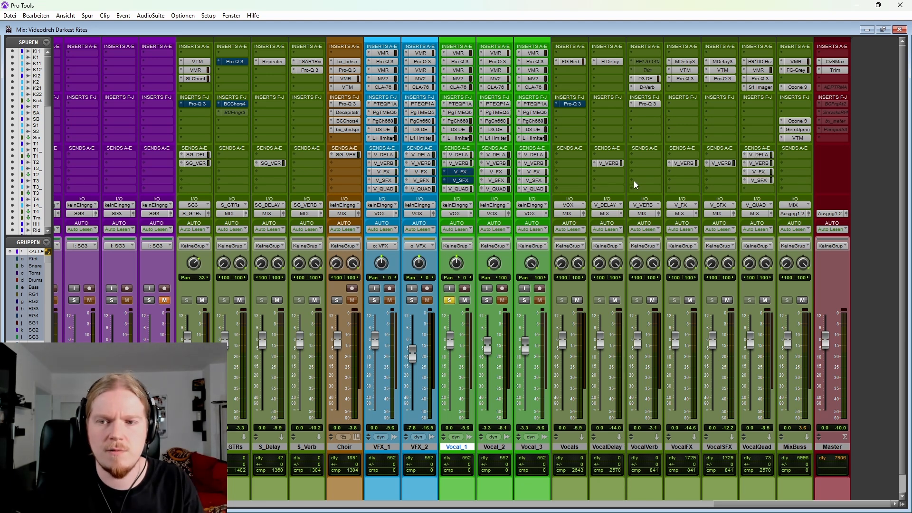
pyautogui.click(449, 301)
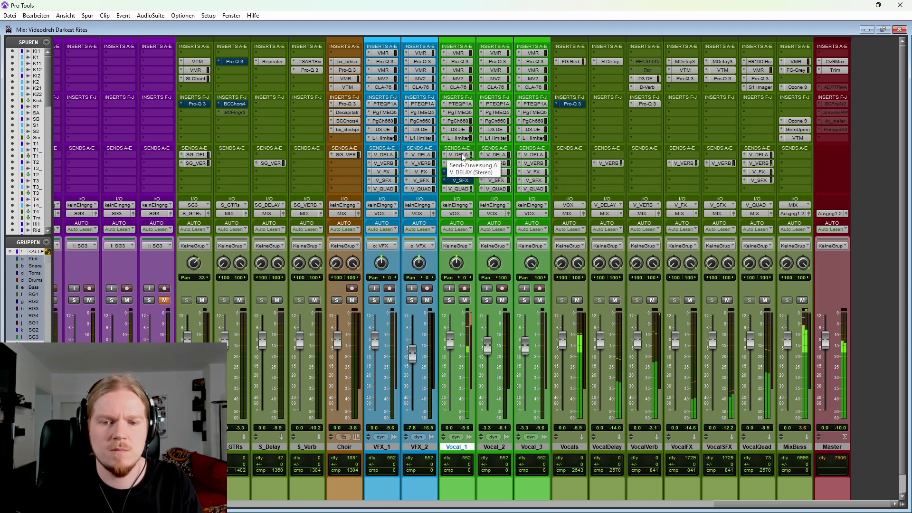
# Step: Audition Vocal_1 soloed with only its V_FX send active, and switch to only its V_SFX send
pyautogui.hotkey('shift', 'q')
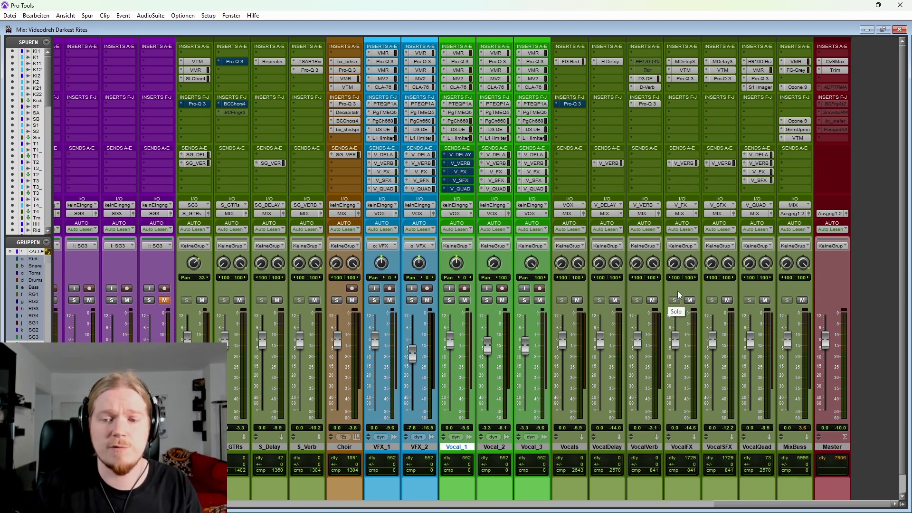
pyautogui.click(450, 300)
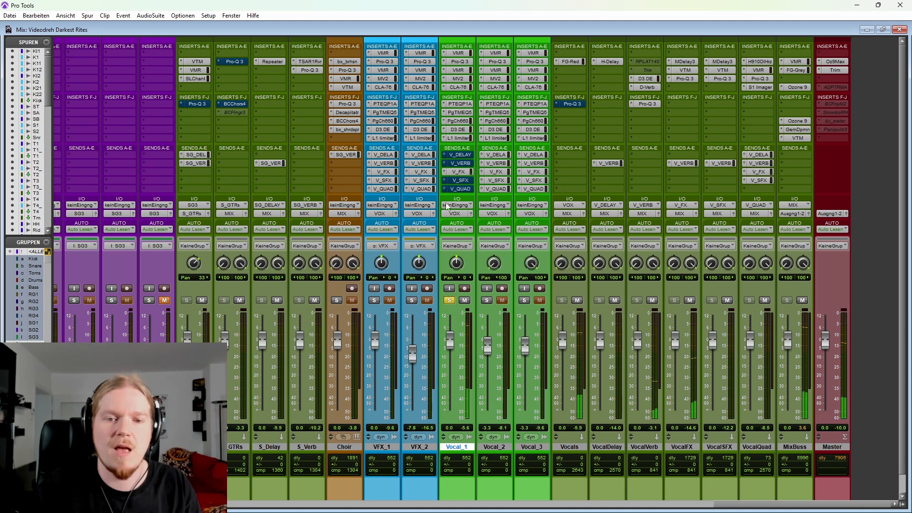
pyautogui.keyDown('ctrl'); pyautogui.click(463, 173); pyautogui.keyUp('ctrl')
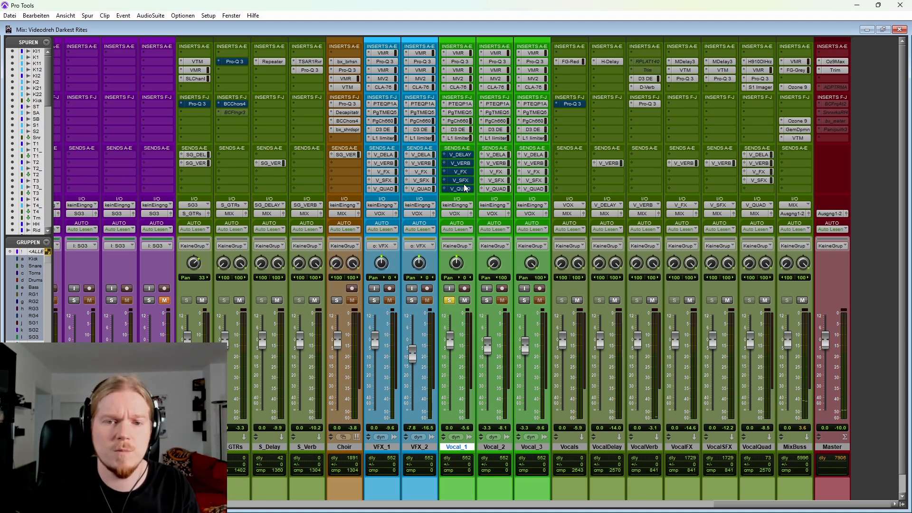
pyautogui.keyDown('ctrl'); pyautogui.click(465, 182); pyautogui.keyUp('ctrl')
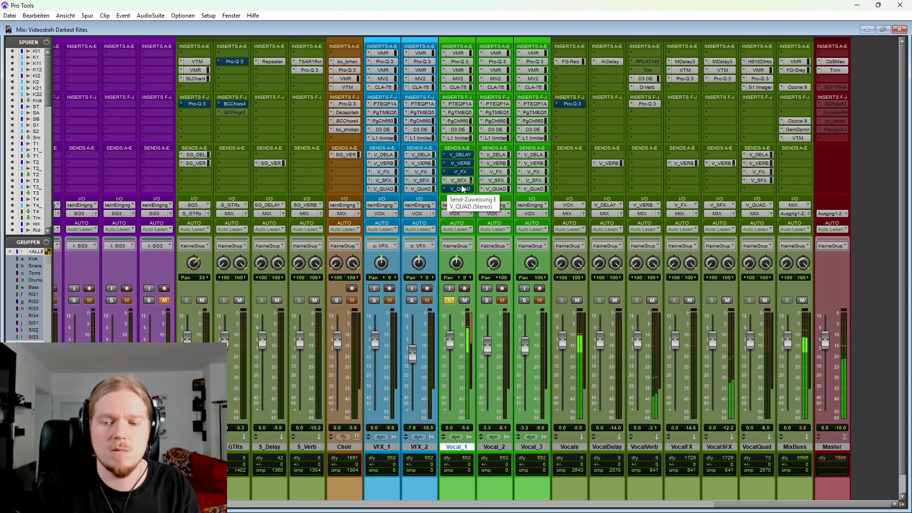
# Step: Unmute Vocal_1's V_FX and remaining sends, and play the track both soloed and in the full mix
pyautogui.keyDown('ctrl'); pyautogui.click(459, 173); pyautogui.keyUp('ctrl')
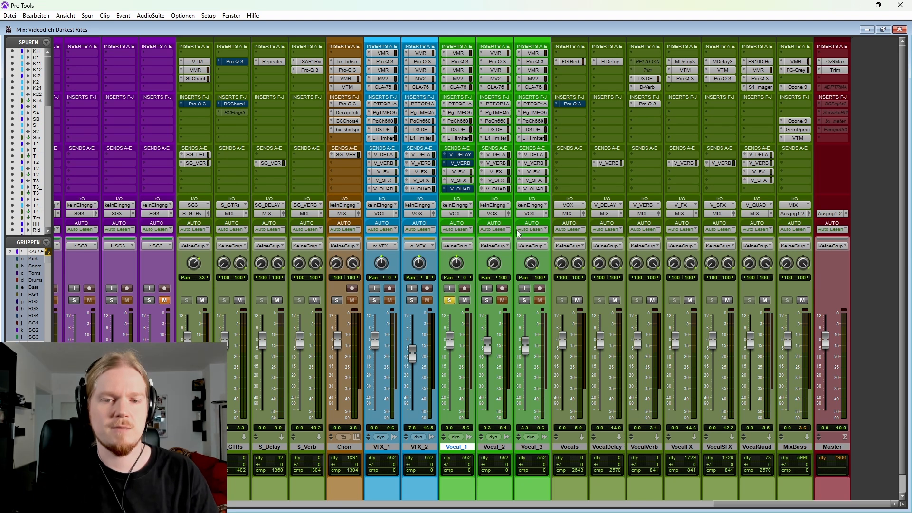
pyautogui.click(449, 300)
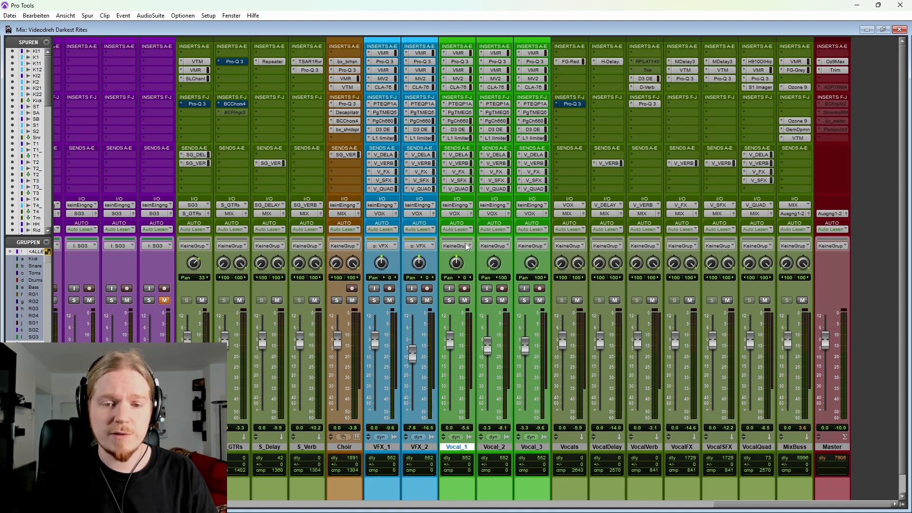
pyautogui.click(450, 302)
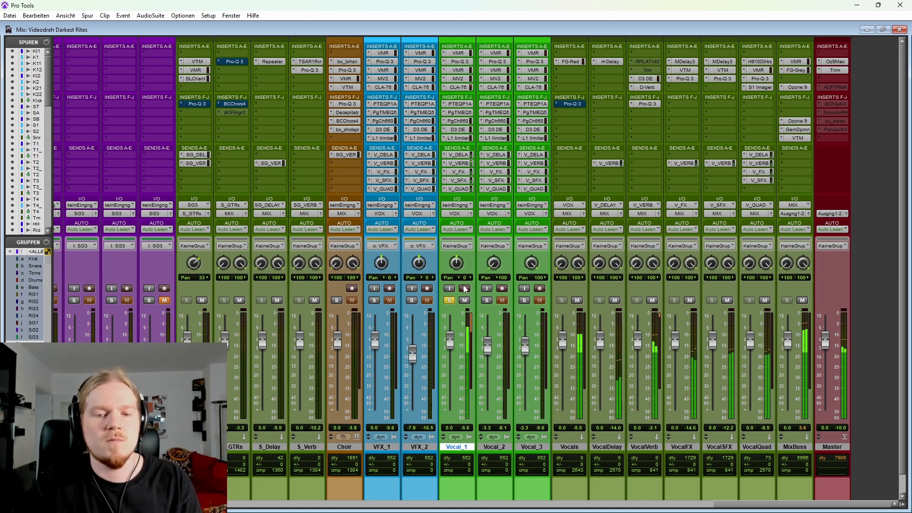
pyautogui.click(450, 300)
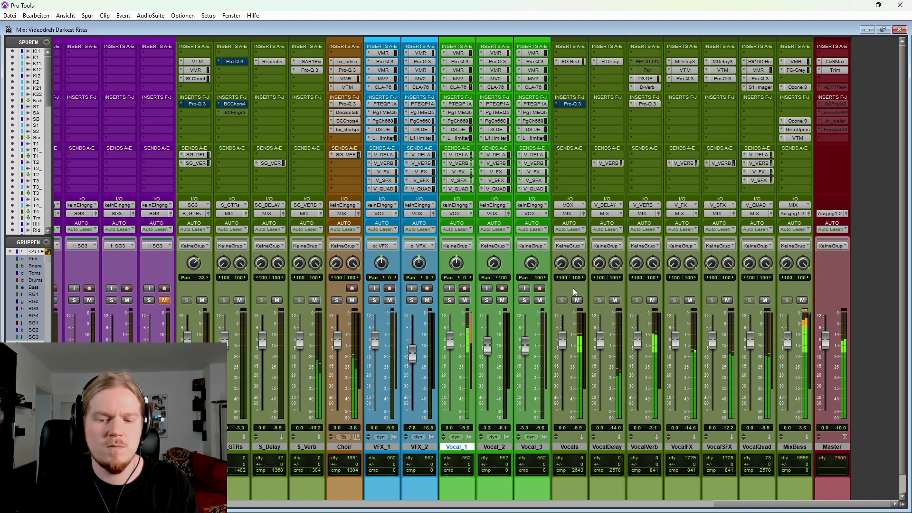
# Step: Switch to the Edit window and expand Vocal_1's automation lanes for its volume, EQ and send levels
pyautogui.hotkey('ctrl', '=')
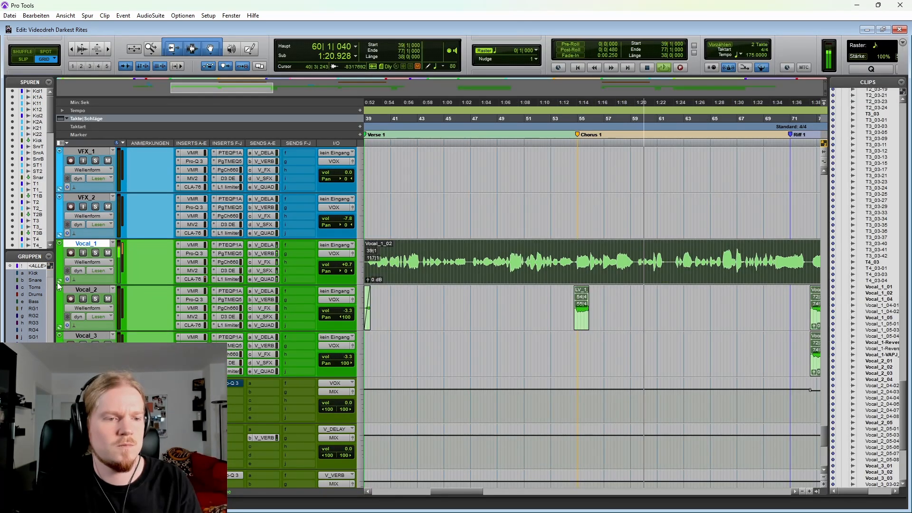
pyautogui.click(70, 279)
pyautogui.scroll(-1, 604, 322)
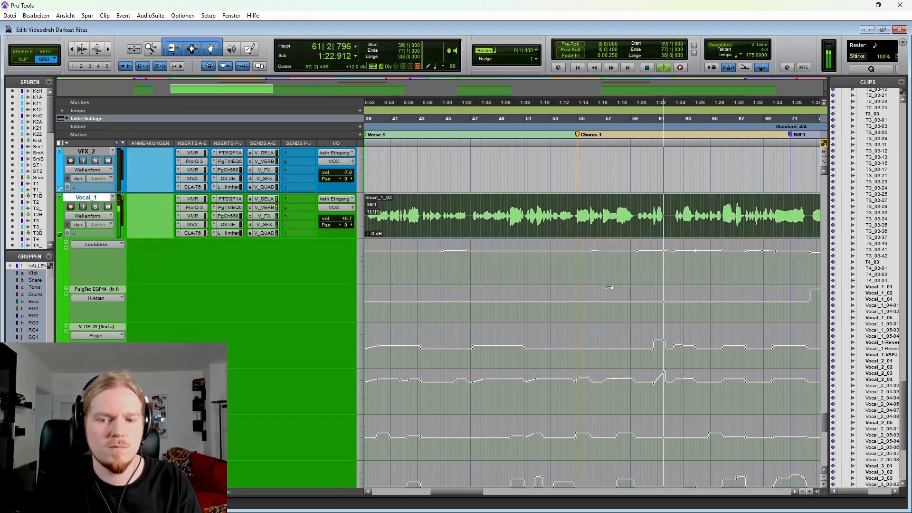
pyautogui.scroll(-2, 580, 316)
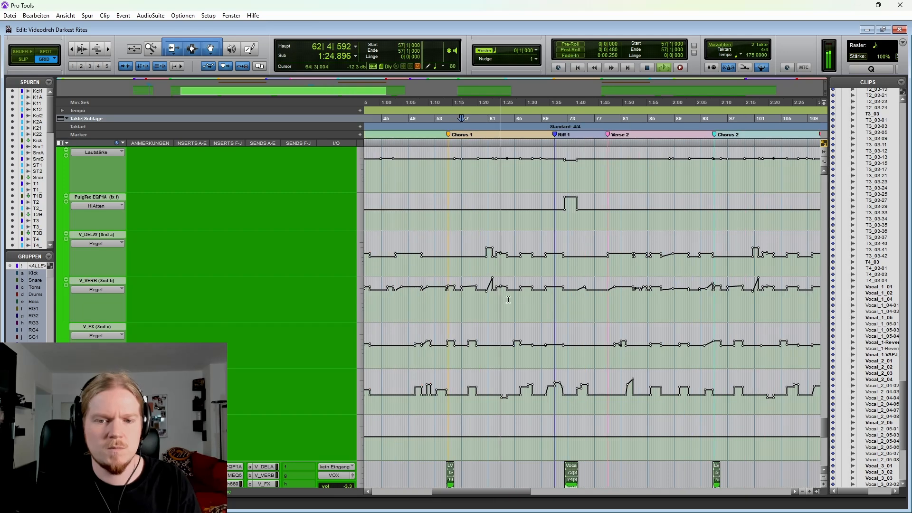
# Step: Follow Vocal_1's send level automation during playback from Chorus 1 into Riff 1, and stop playback
pyautogui.press('t')
pyautogui.hscroll(1, 523, 315)
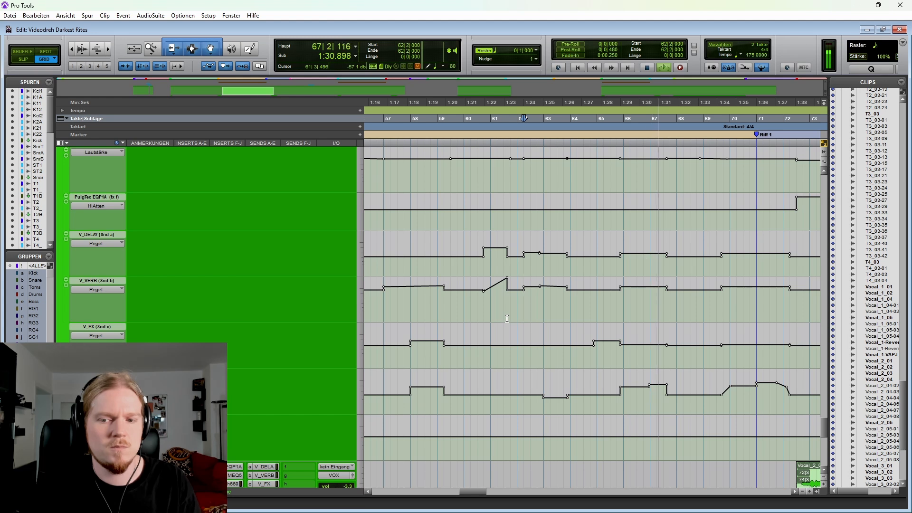
pyautogui.hscroll(3, 509, 319)
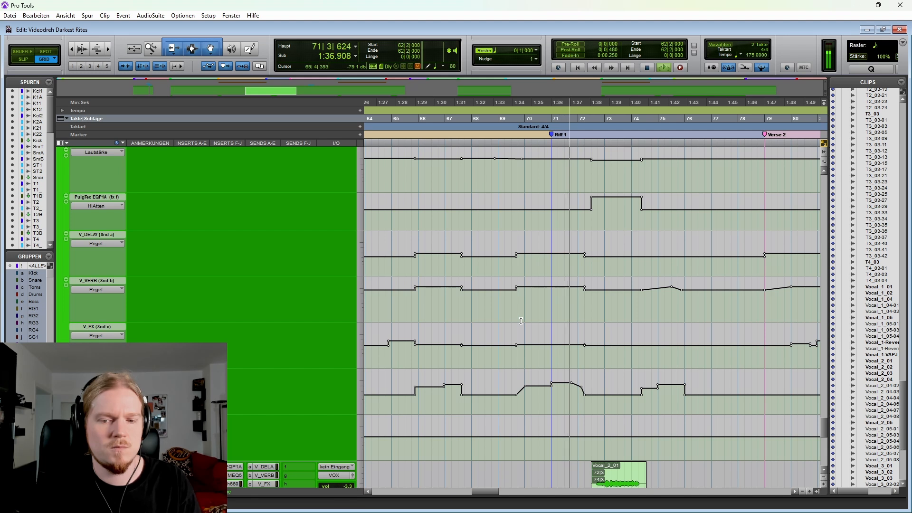
pyautogui.hscroll(2, 522, 321)
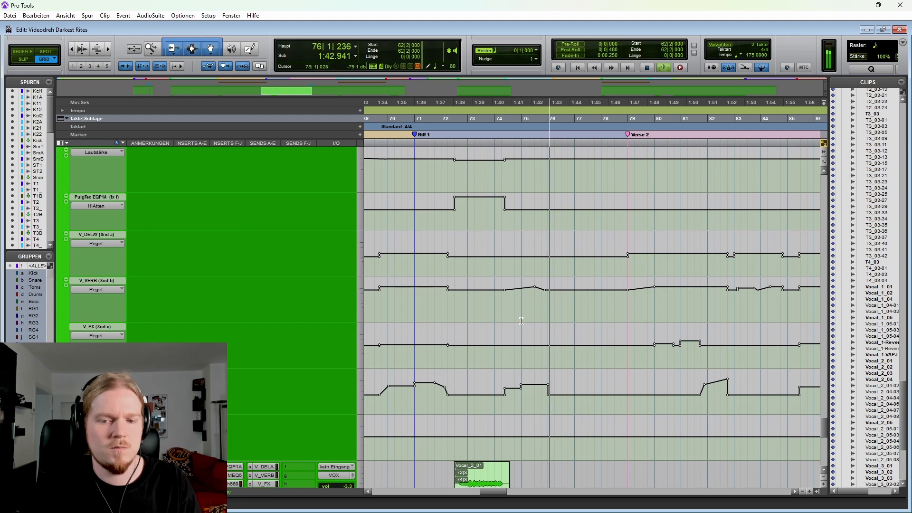
pyautogui.hscroll(-10, 521, 321)
pyautogui.press('space')
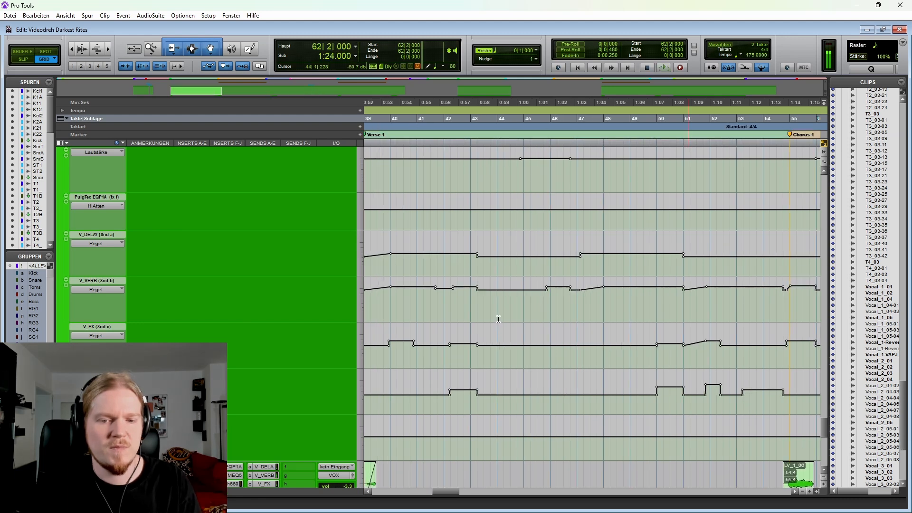
# Step: Highlight Vocal_1's V_VERB and V_SFX send level automation from bar 66 to bar 73, and clear the selection
pyautogui.press('r')
pyautogui.press('r')
pyautogui.hscroll(2, 549, 321)
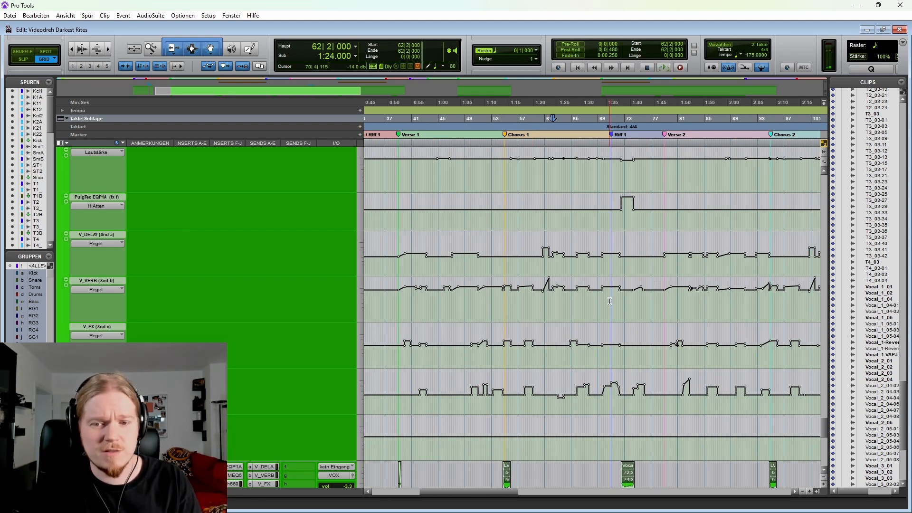
pyautogui.moveTo(579, 308); pyautogui.dragTo(626, 309)
pyautogui.press('t')
pyautogui.press('t')
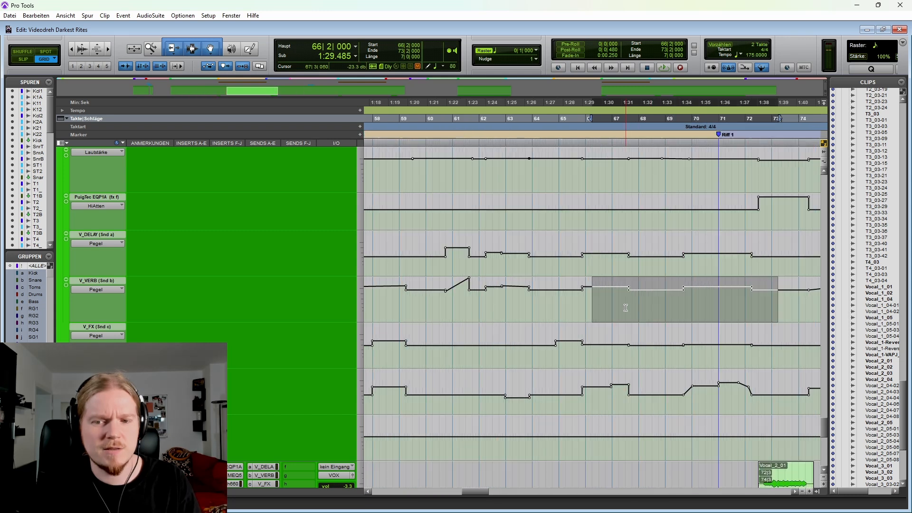
pyautogui.hscroll(2, 523, 308)
pyautogui.press('r')
pyautogui.keyDown('shift'); pyautogui.click(672, 404); pyautogui.keyUp('shift')
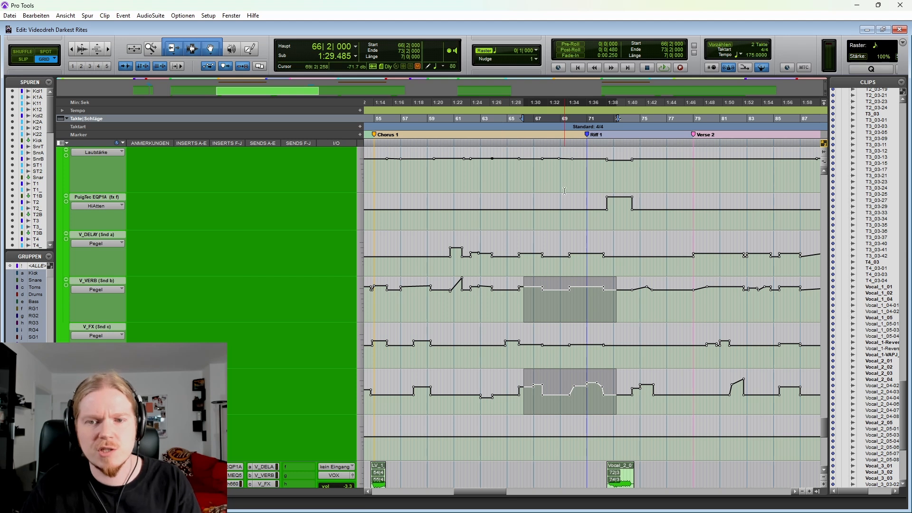
pyautogui.click(578, 218)
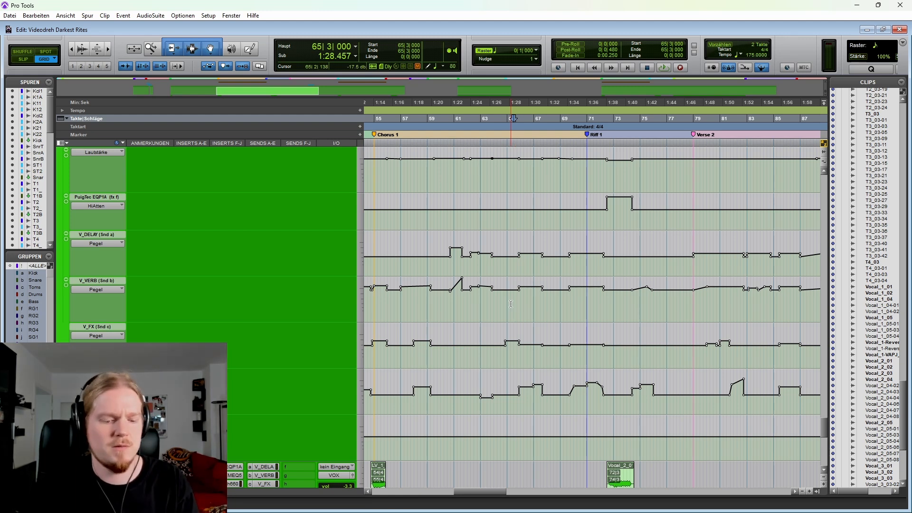
# Step: Collapse Vocal_1's automation lanes and place the edit cursor at bar 170 on the track
pyautogui.scroll(1, 636, 382)
pyautogui.press('r')
pyautogui.press('r')
pyautogui.press('r')
pyautogui.press('r')
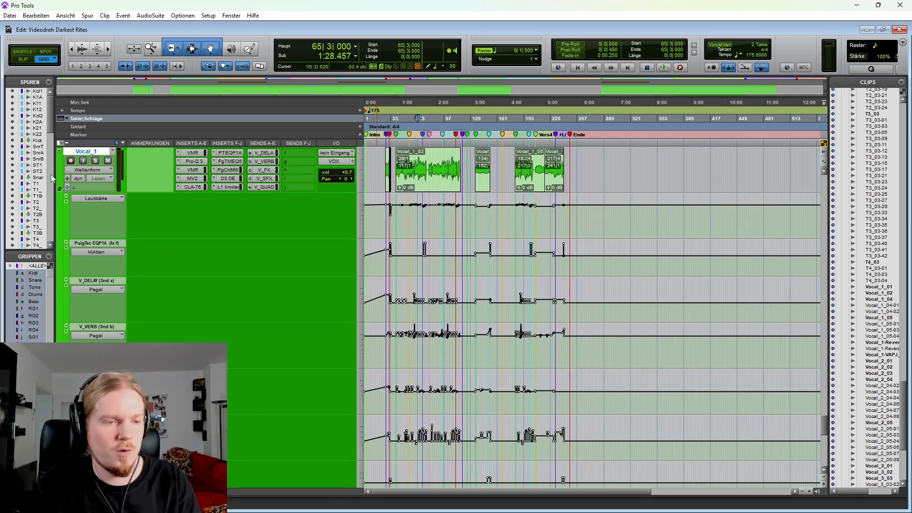
pyautogui.click(60, 189)
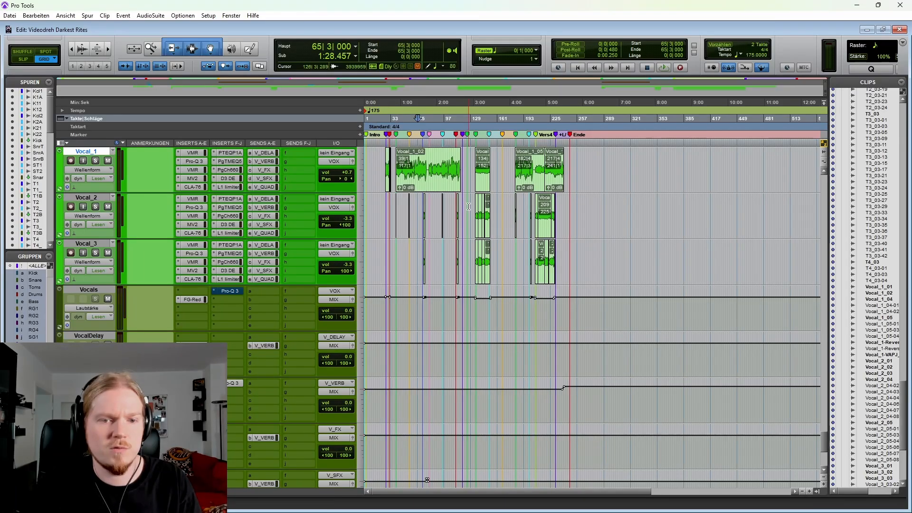
pyautogui.scroll(1, 527, 247)
pyautogui.click(504, 214)
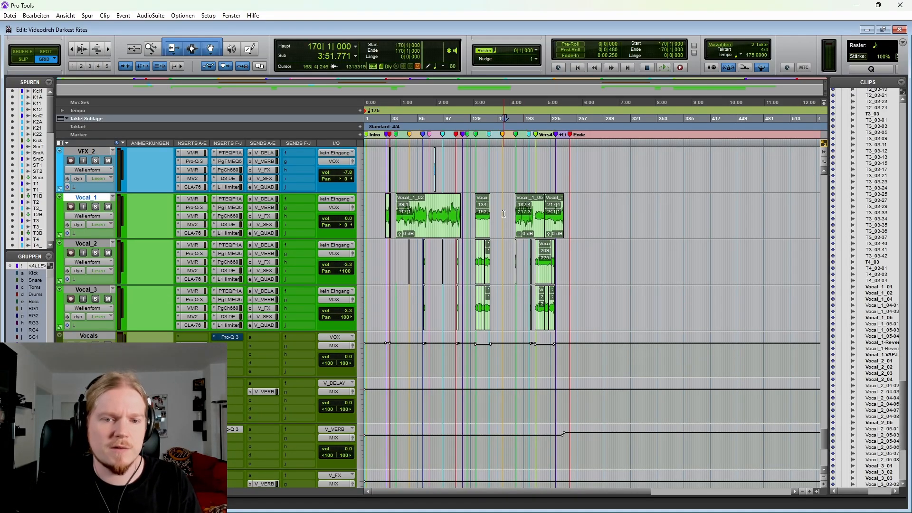